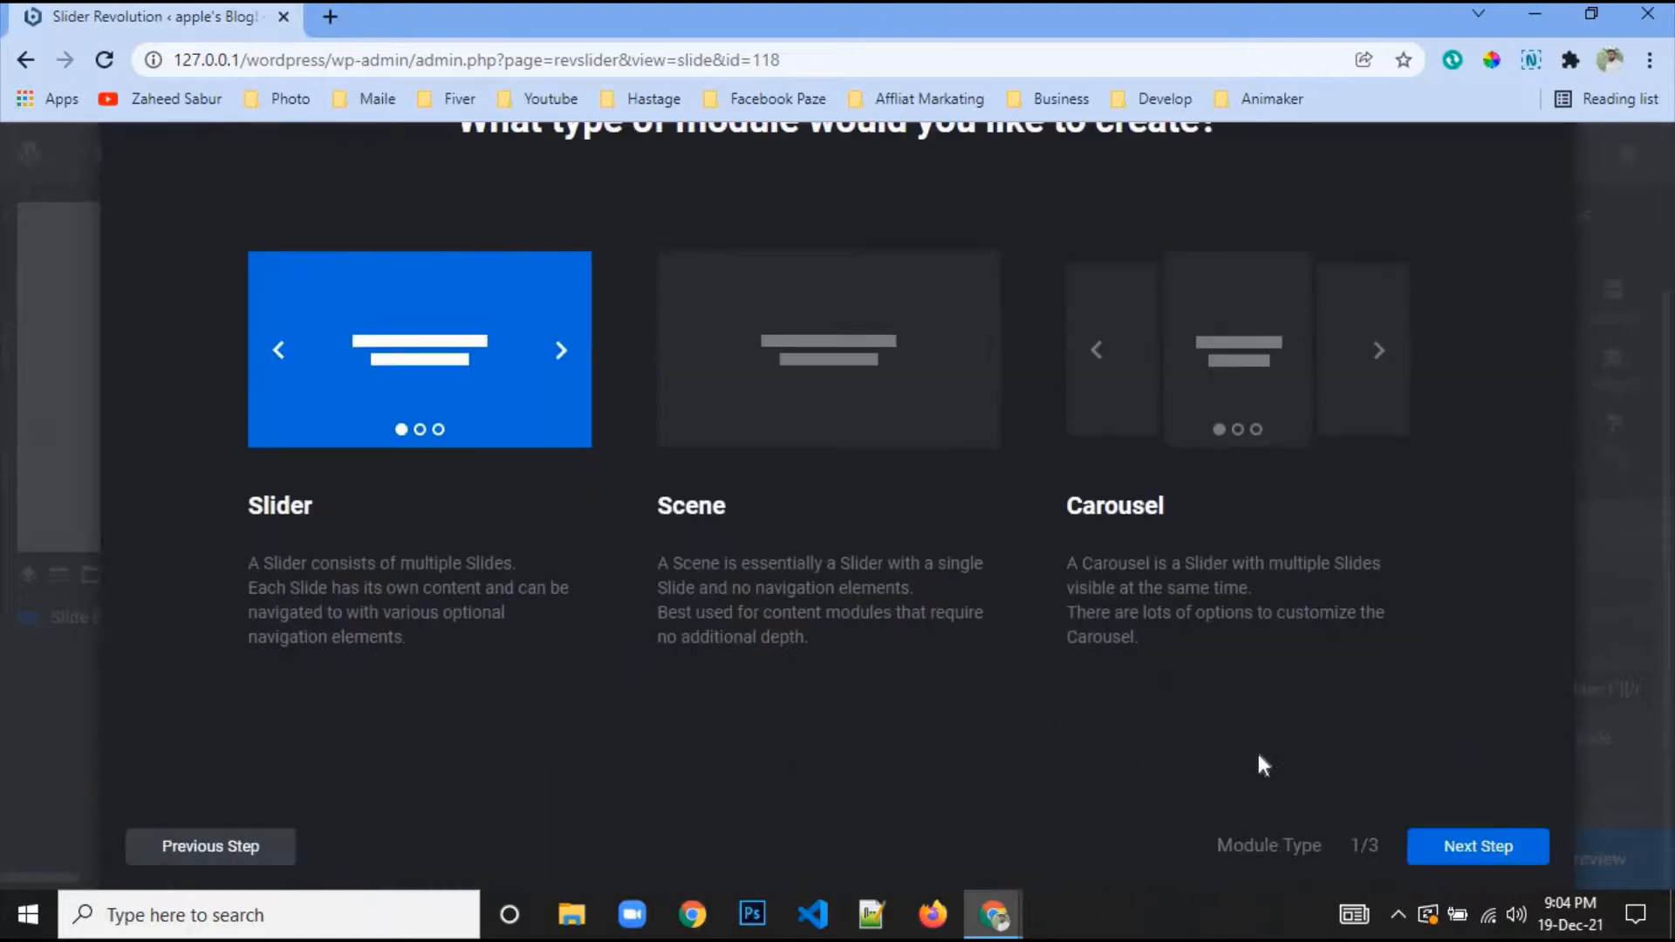
Accept the Slider module type and complete the remaining setup steps to reach the slide editor
left_click(1494, 849)
left_click(1479, 857)
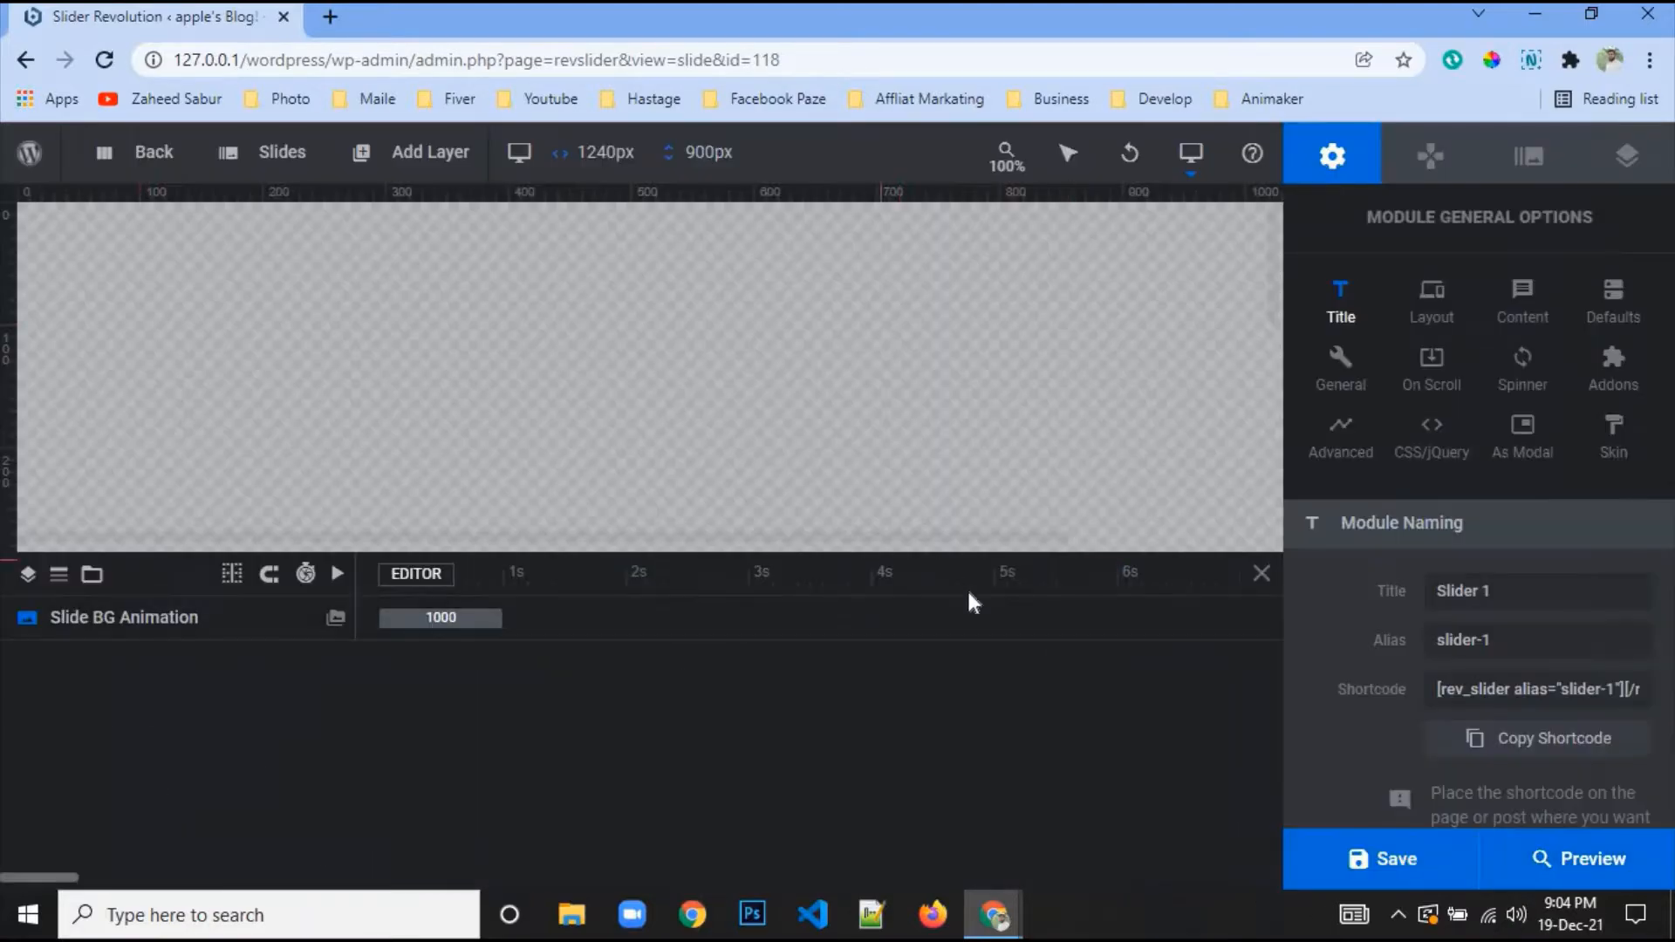
triple_click(1477, 593)
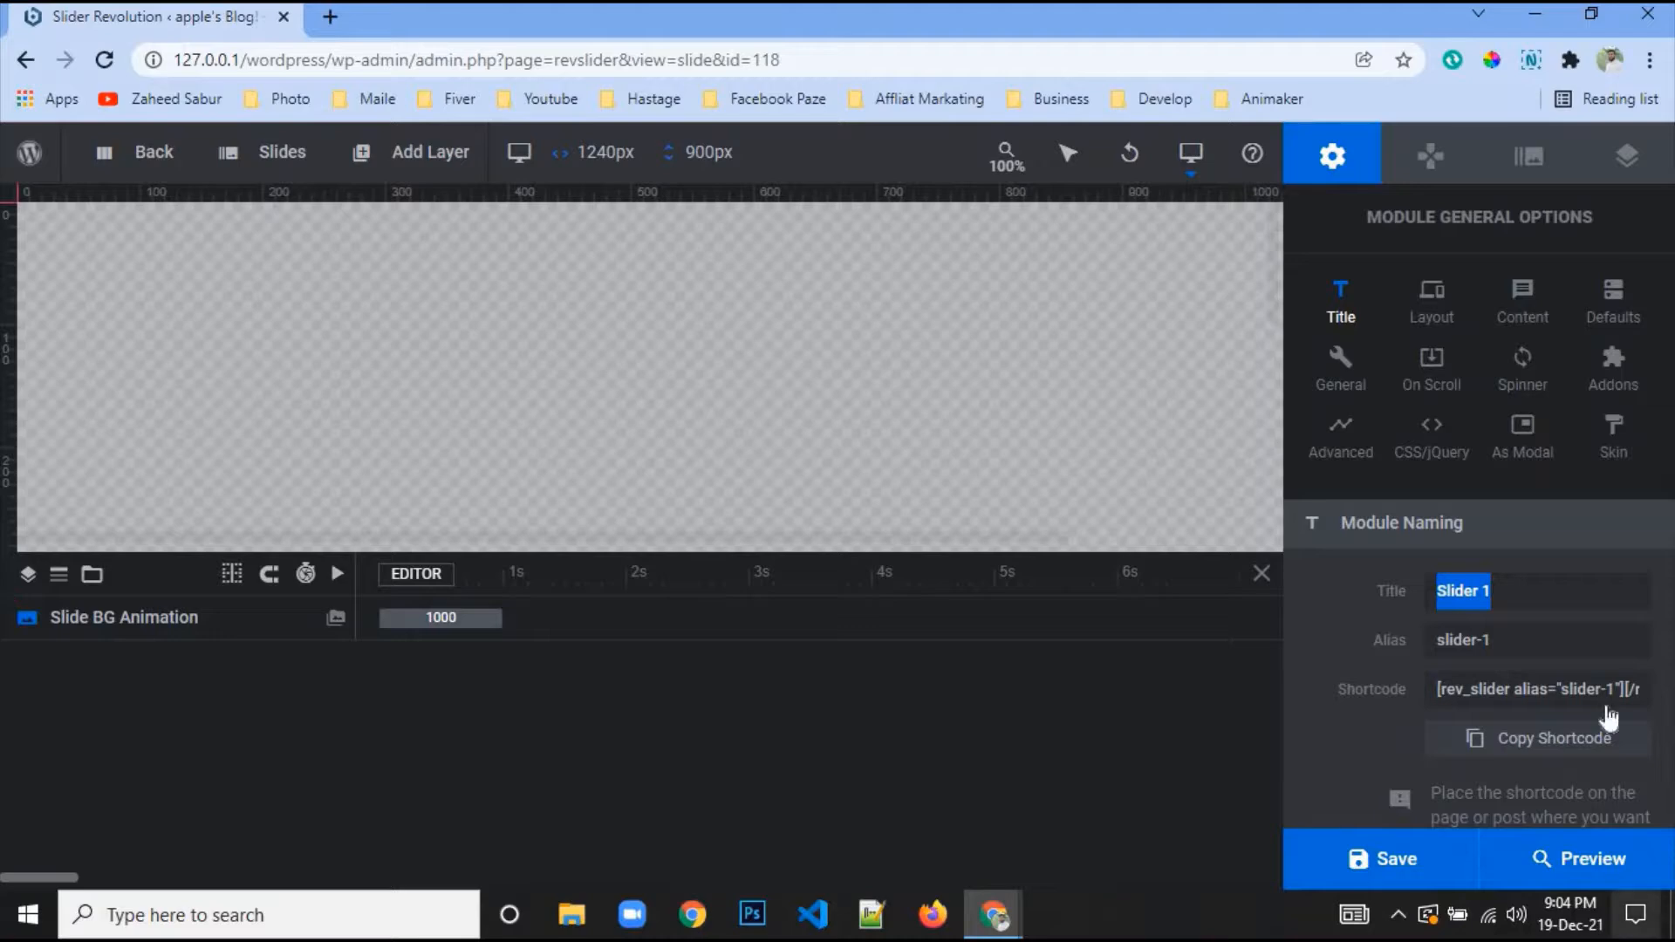
left_click(1509, 591)
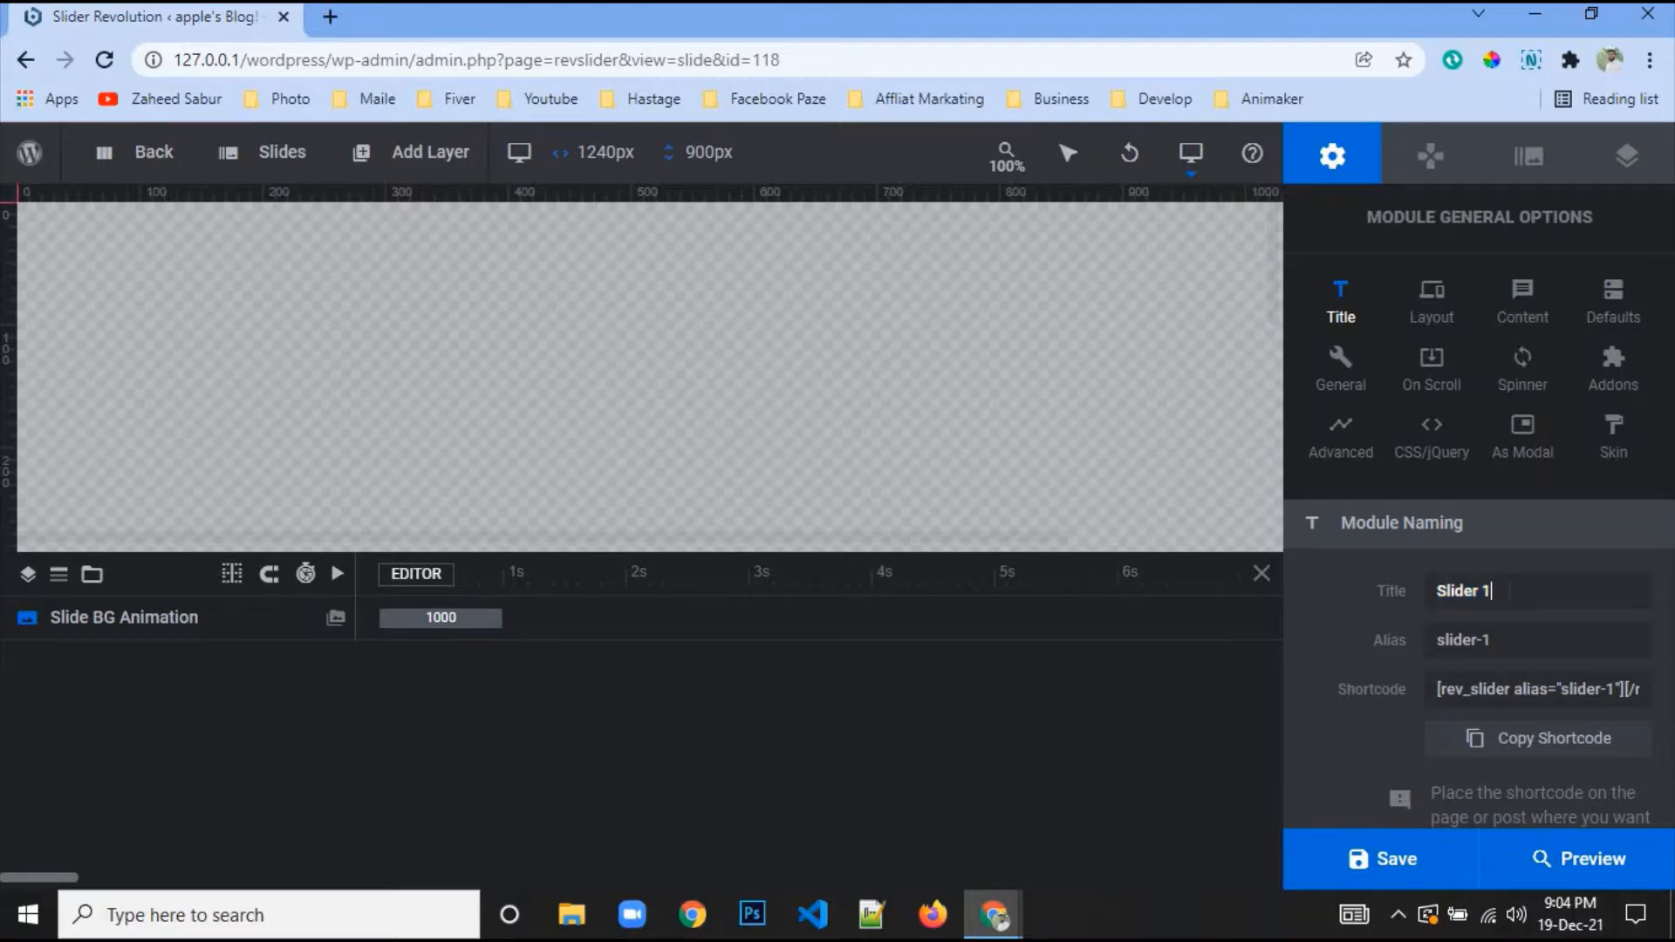
left_click(1502, 641)
left_click(1502, 641)
Set the layer area height for the widest browser size to 700px in the module layout and save the module
left_click(1447, 320)
scroll(1490, 528, "down", 4)
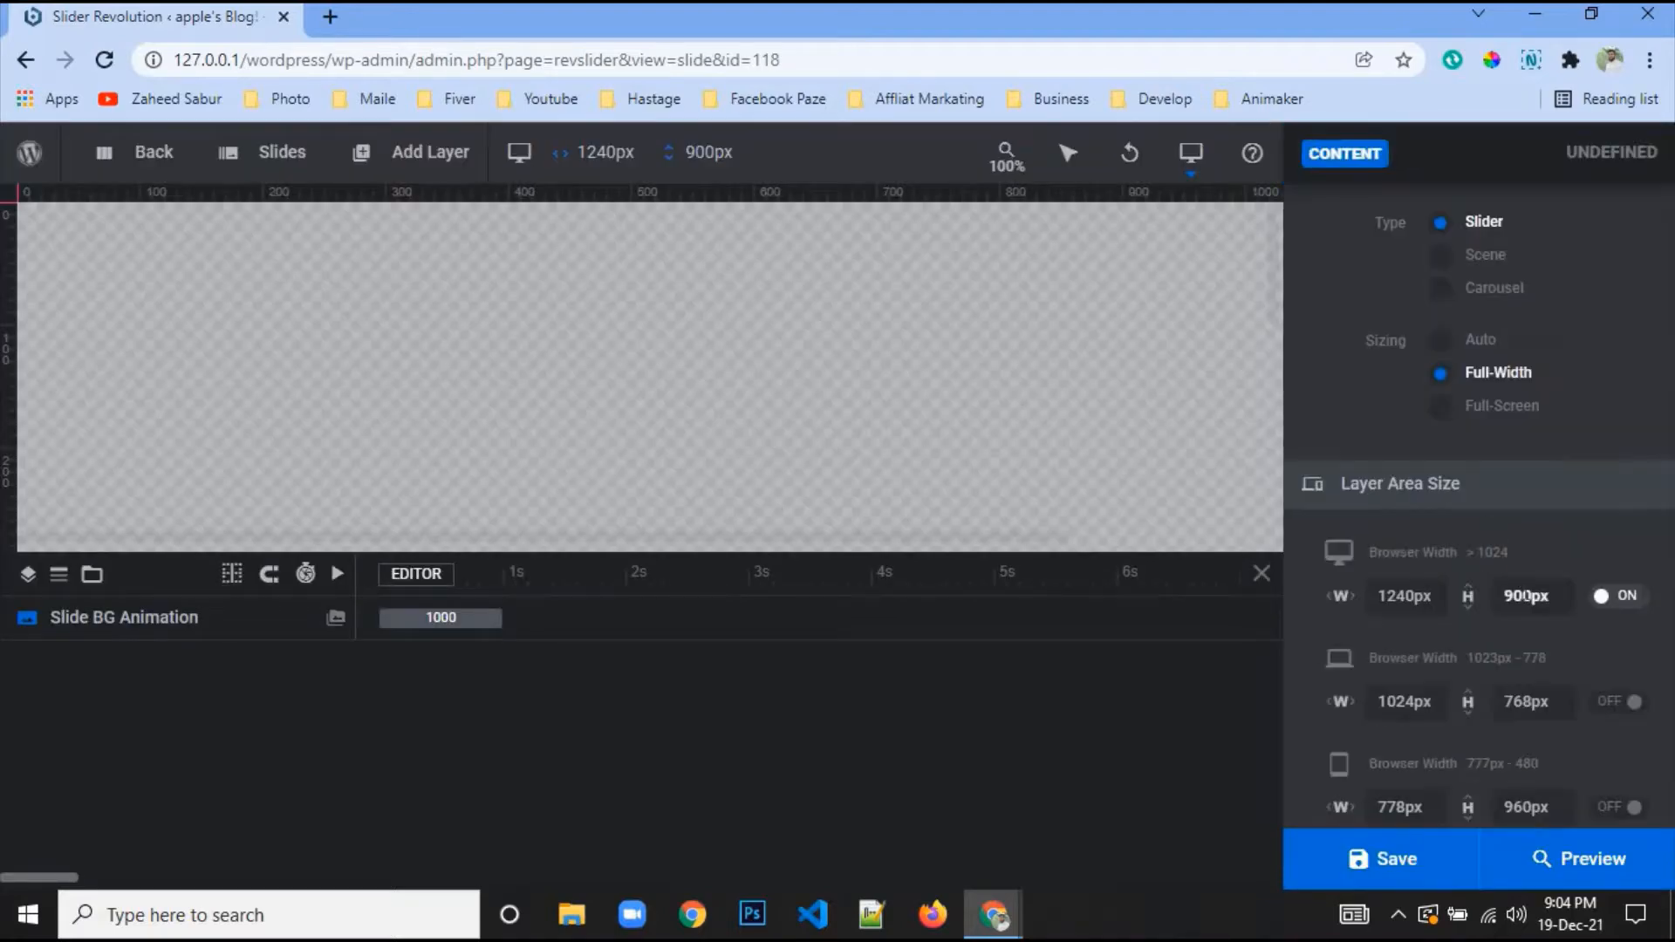
left_click(1525, 596)
type("700")
key("Return")
left_click(1388, 858)
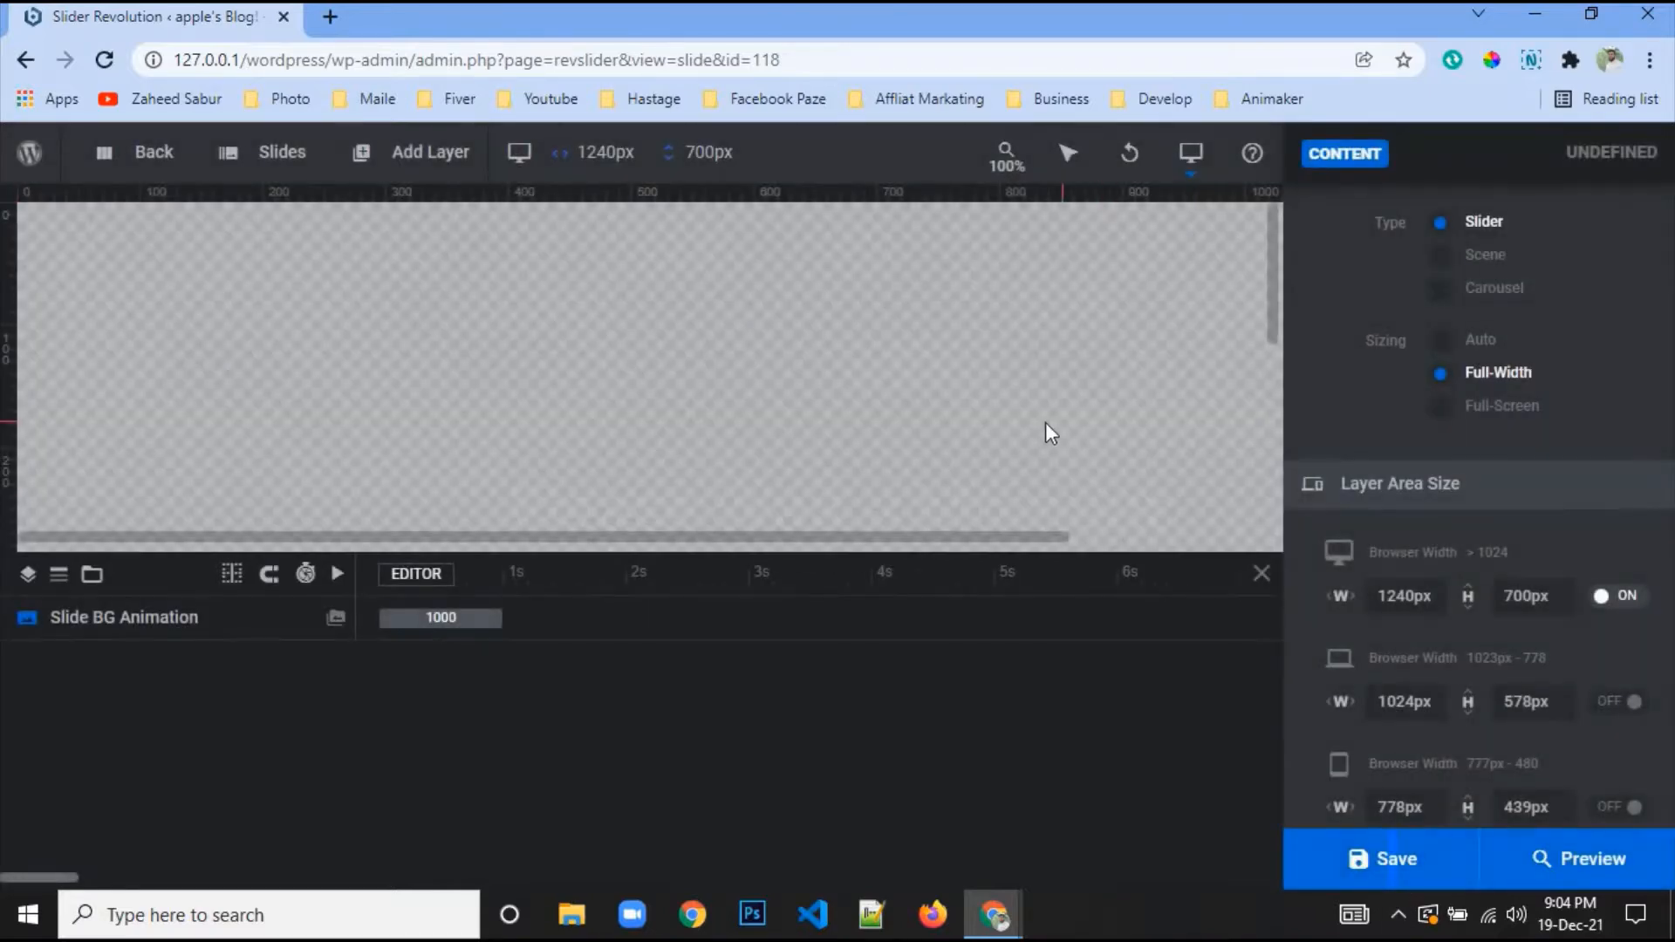
Change the slide's background source type to Image and open the media library to choose one
scroll(1412, 234, "up", 4)
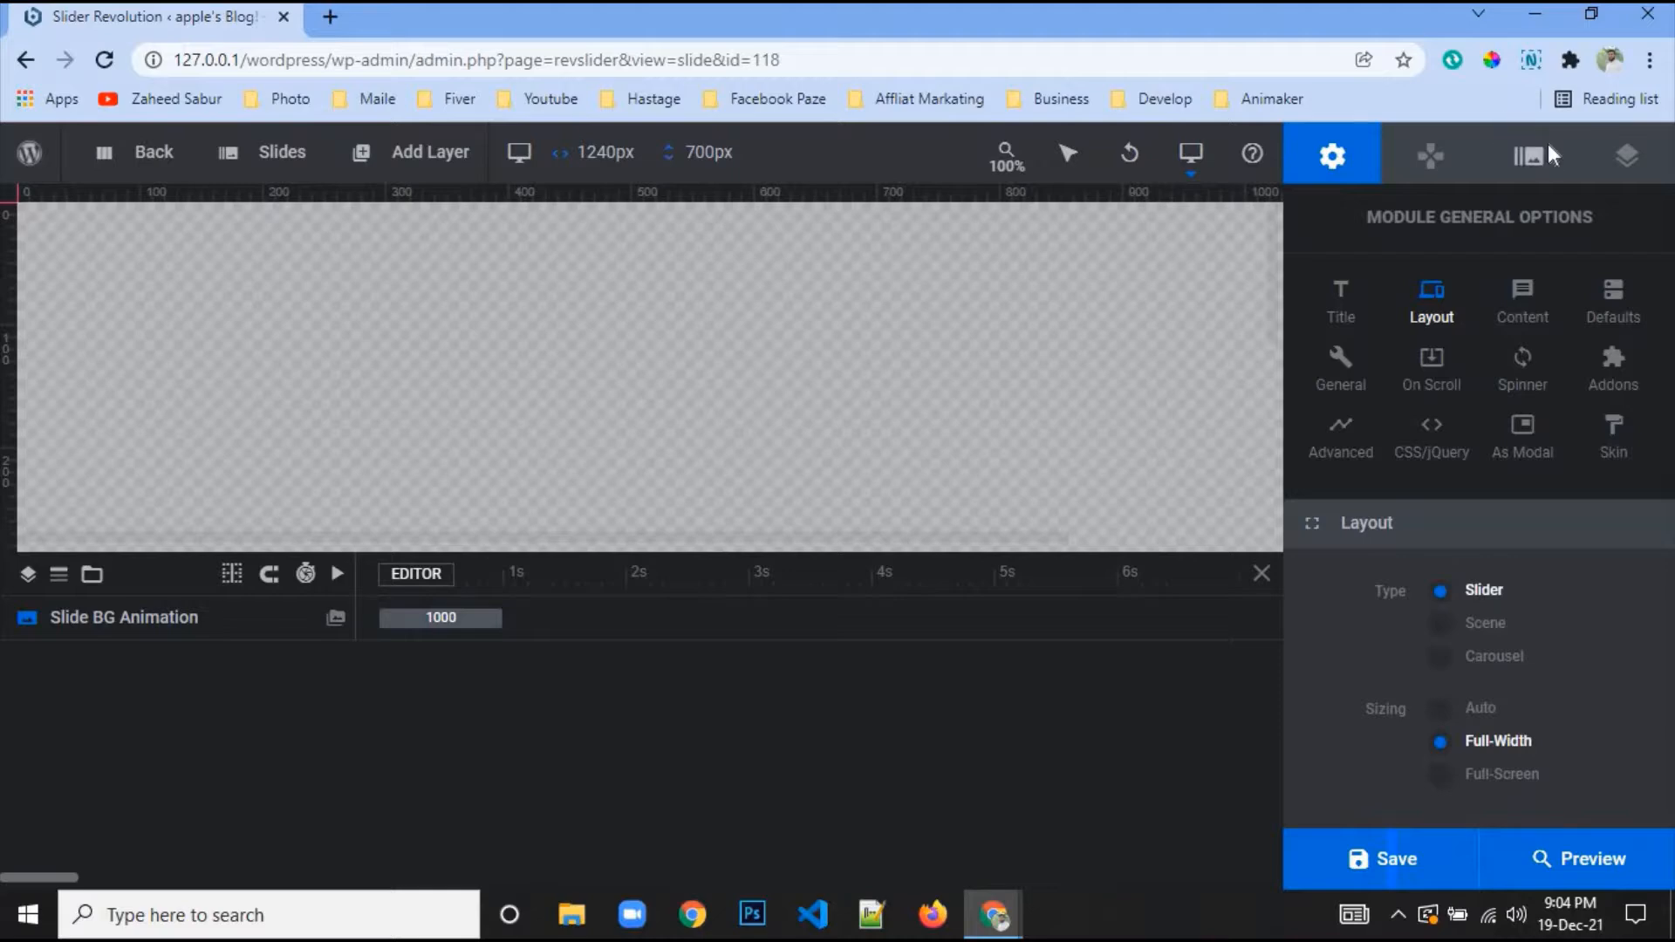
left_click(1529, 155)
left_click(1498, 597)
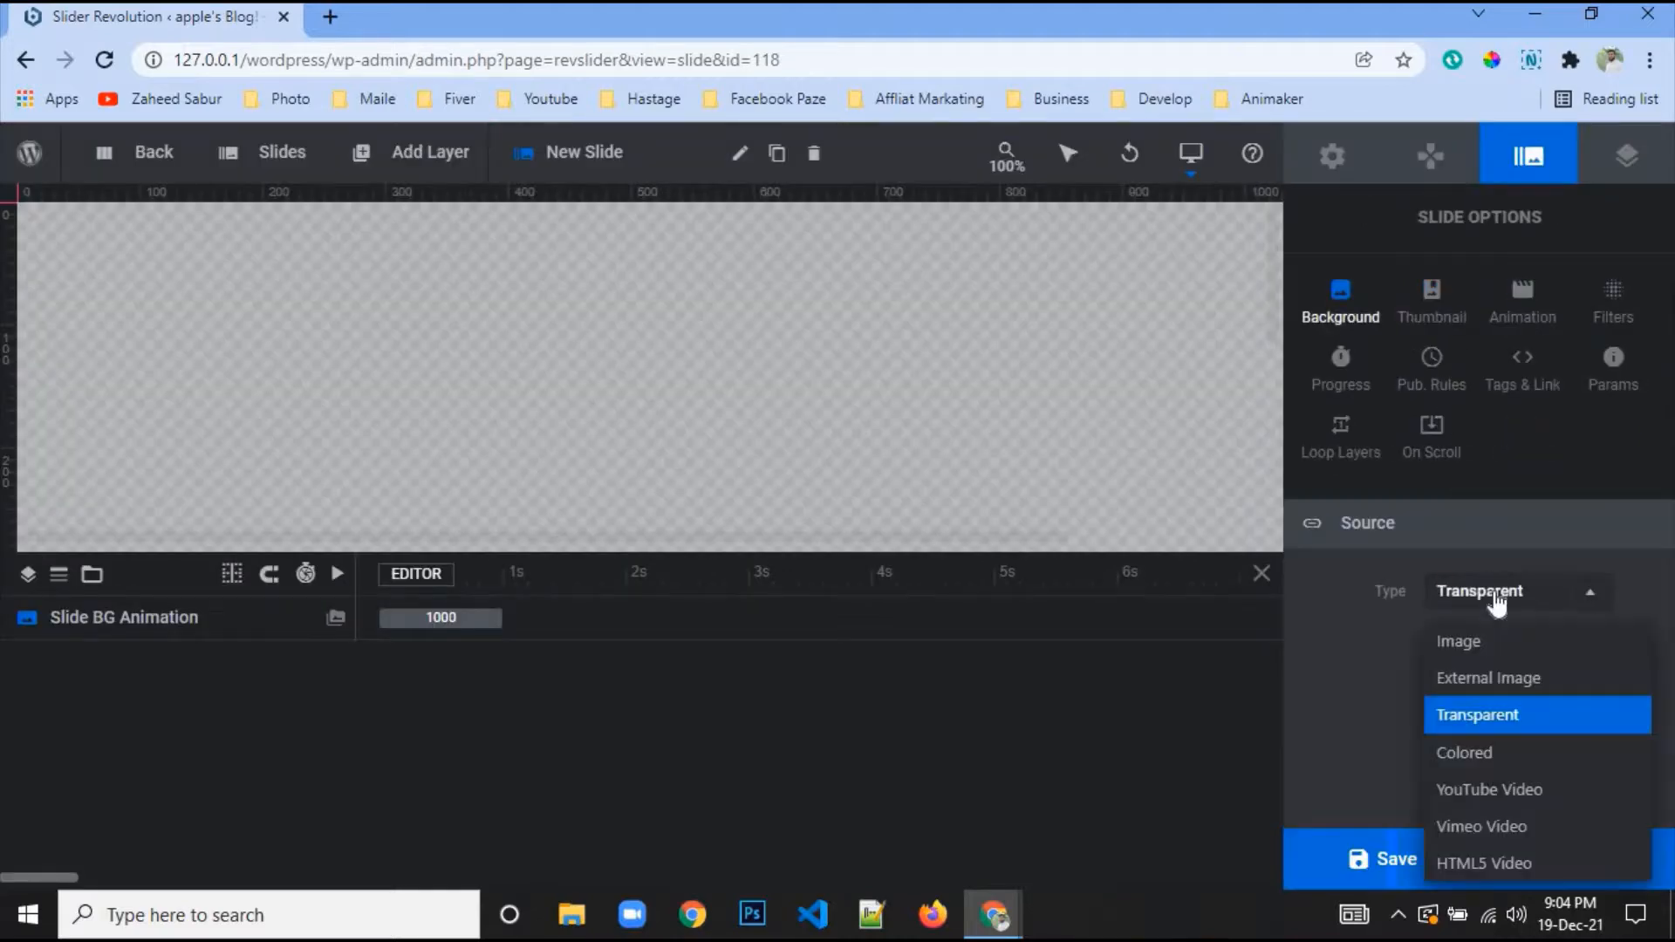
left_click(1508, 649)
left_click(1497, 654)
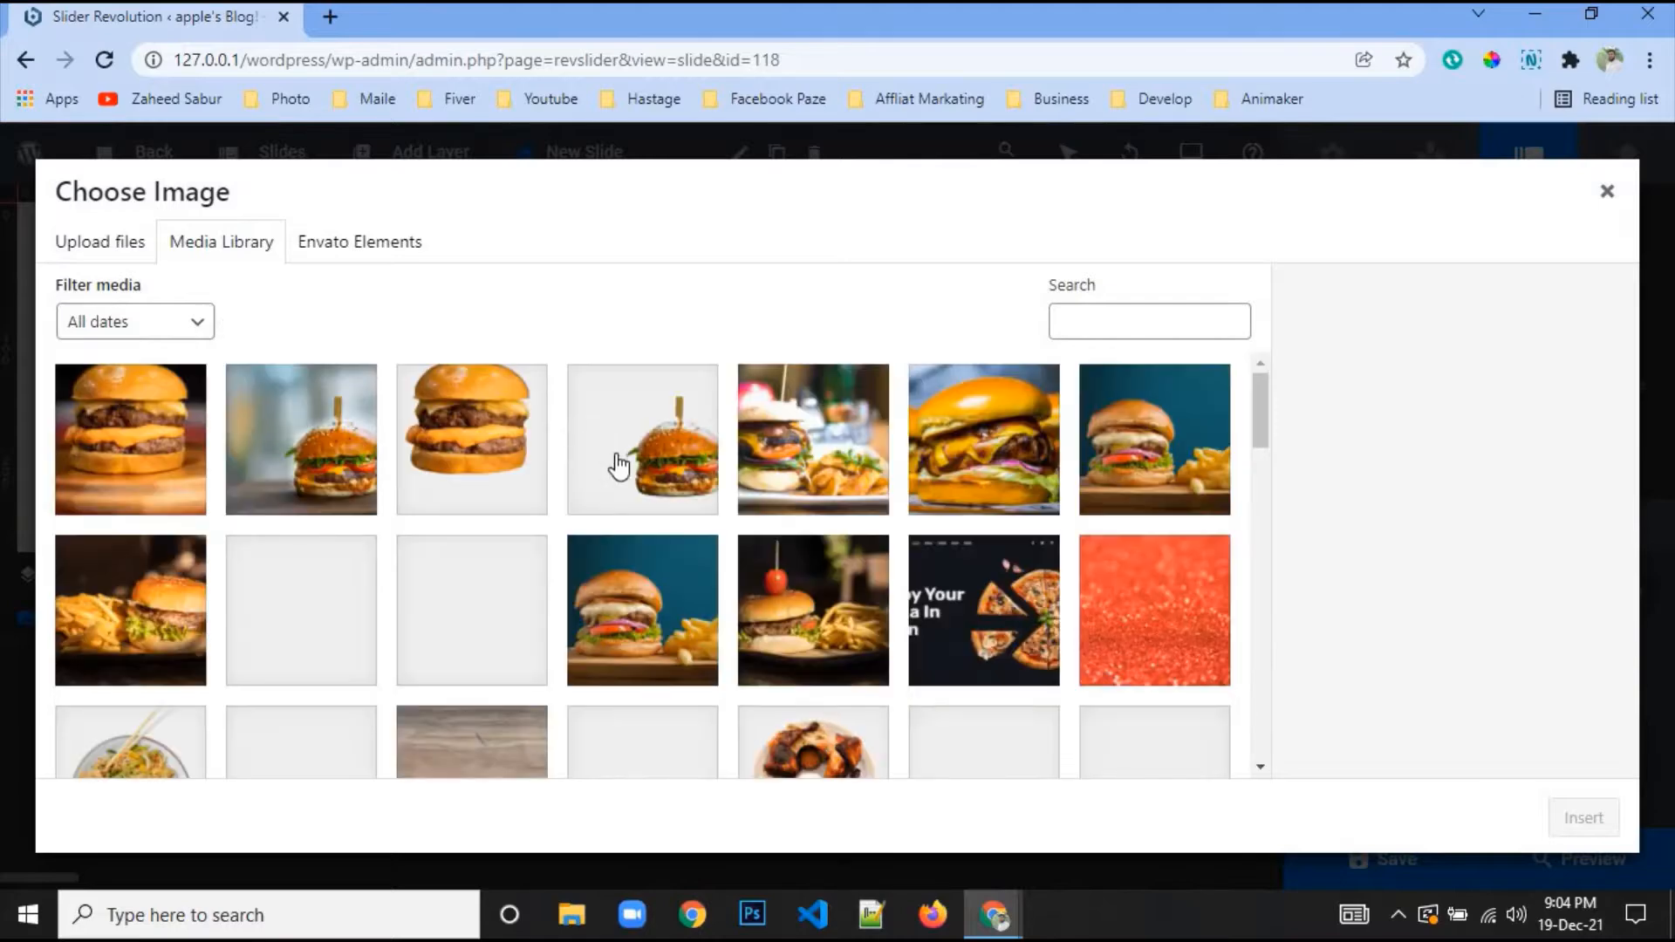
Look through the media library's existing images for a suitable slide background
scroll(663, 471, "down", 1)
scroll(698, 472, "down", 6)
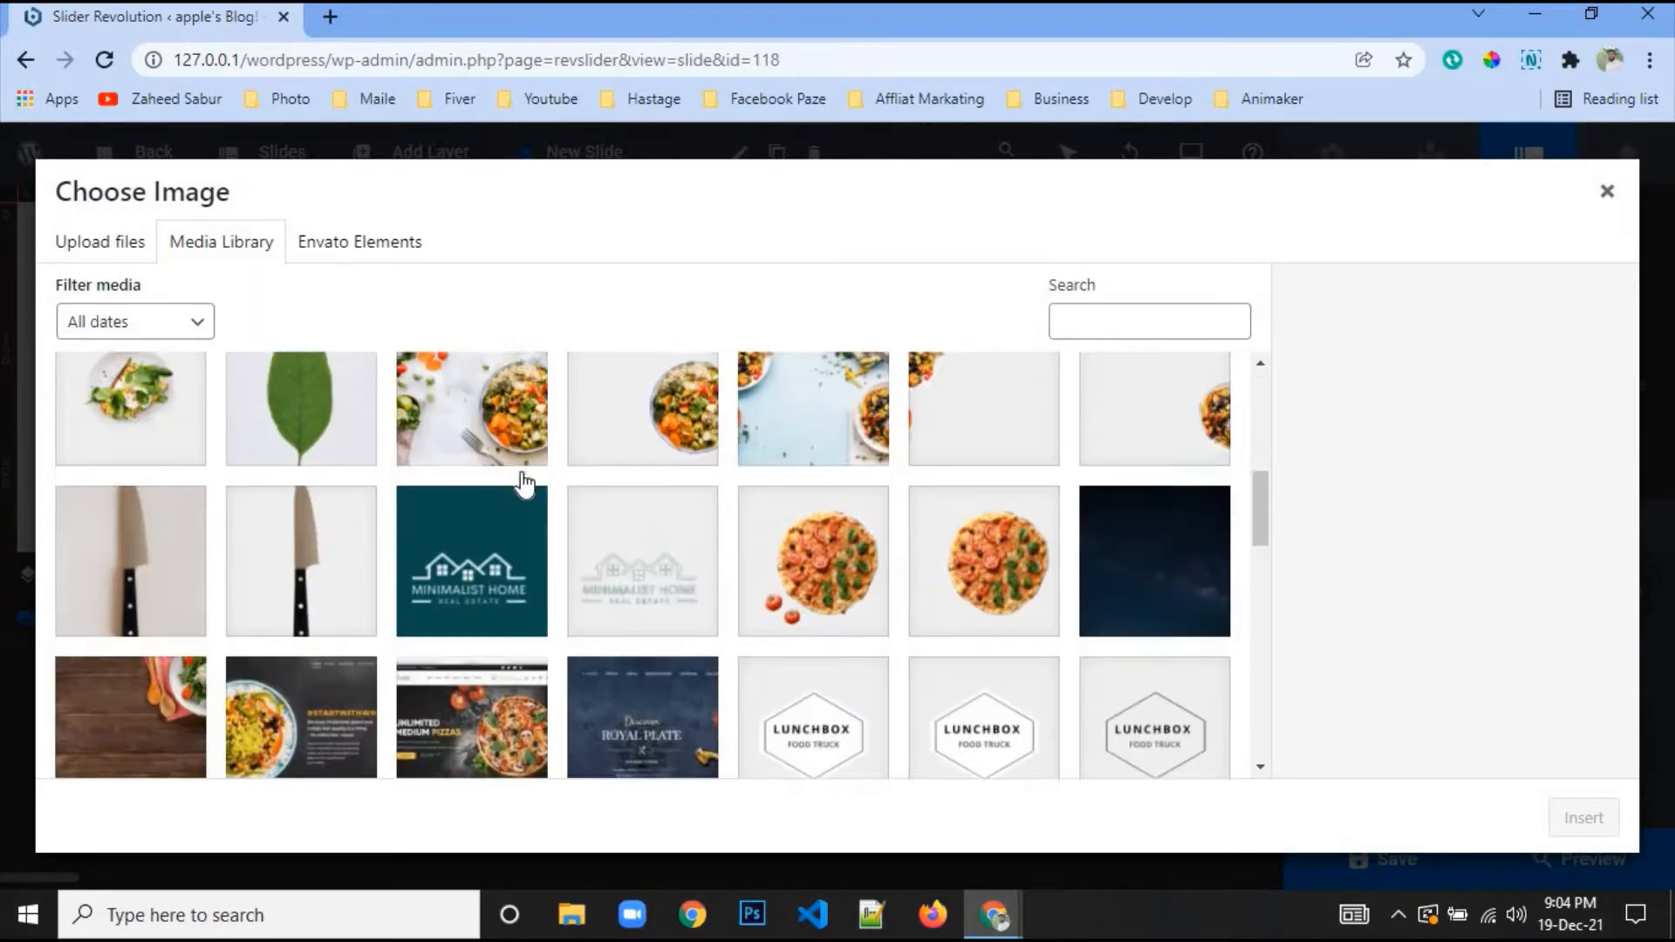
scroll(693, 493, "down", 12)
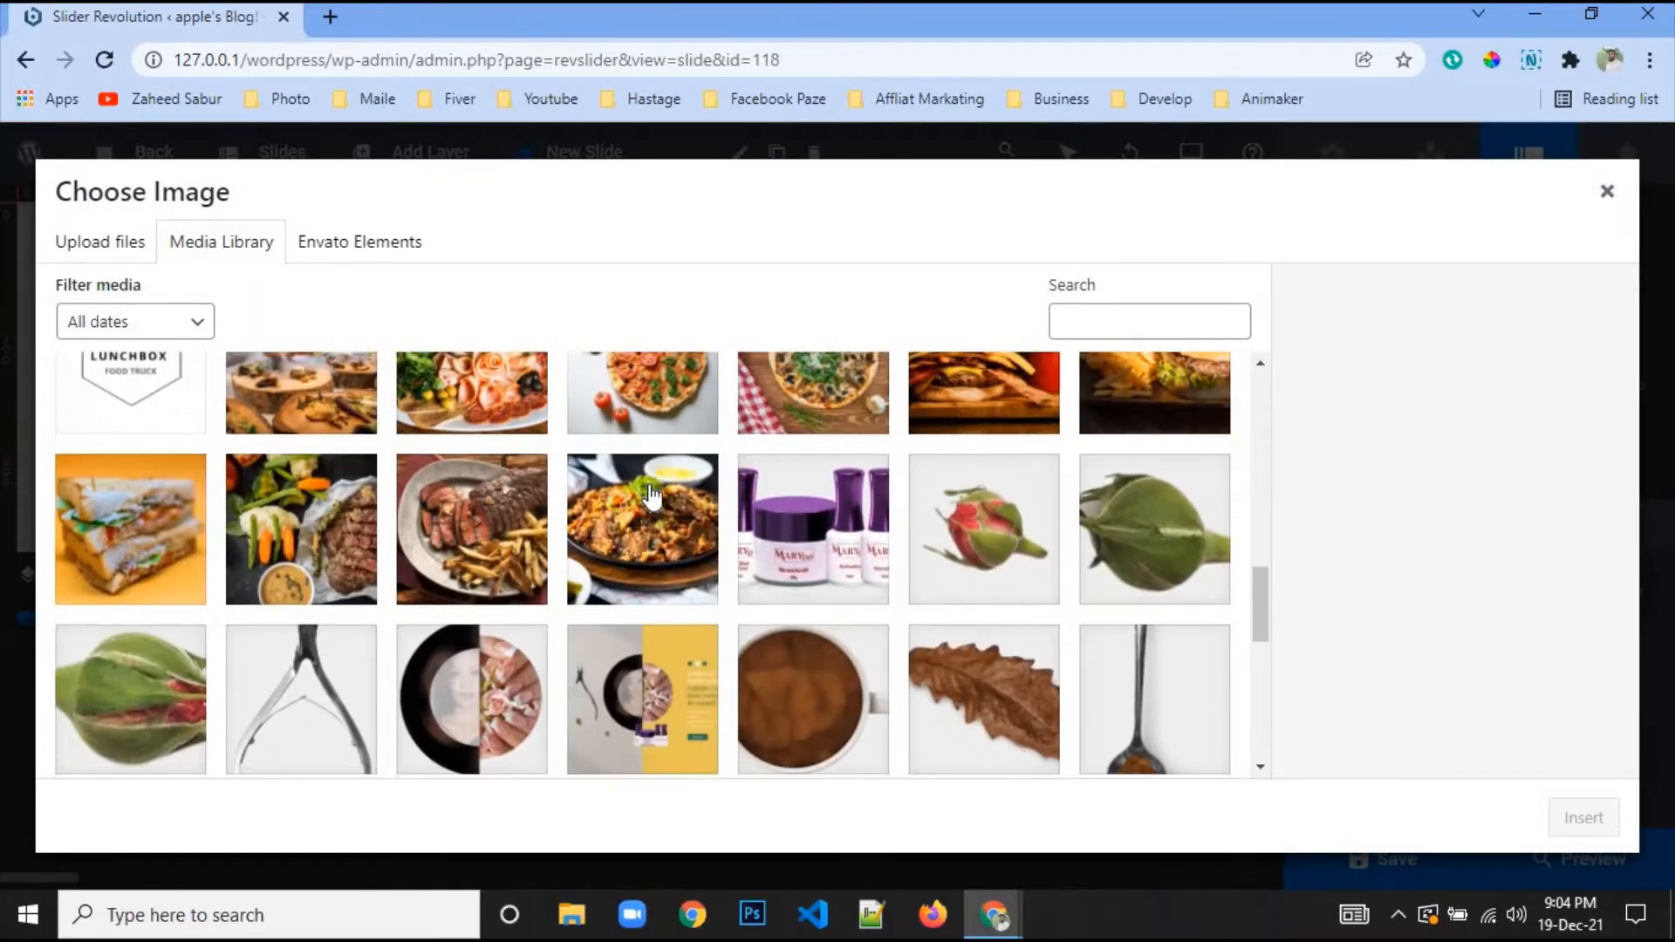
scroll(661, 502, "down", 5)
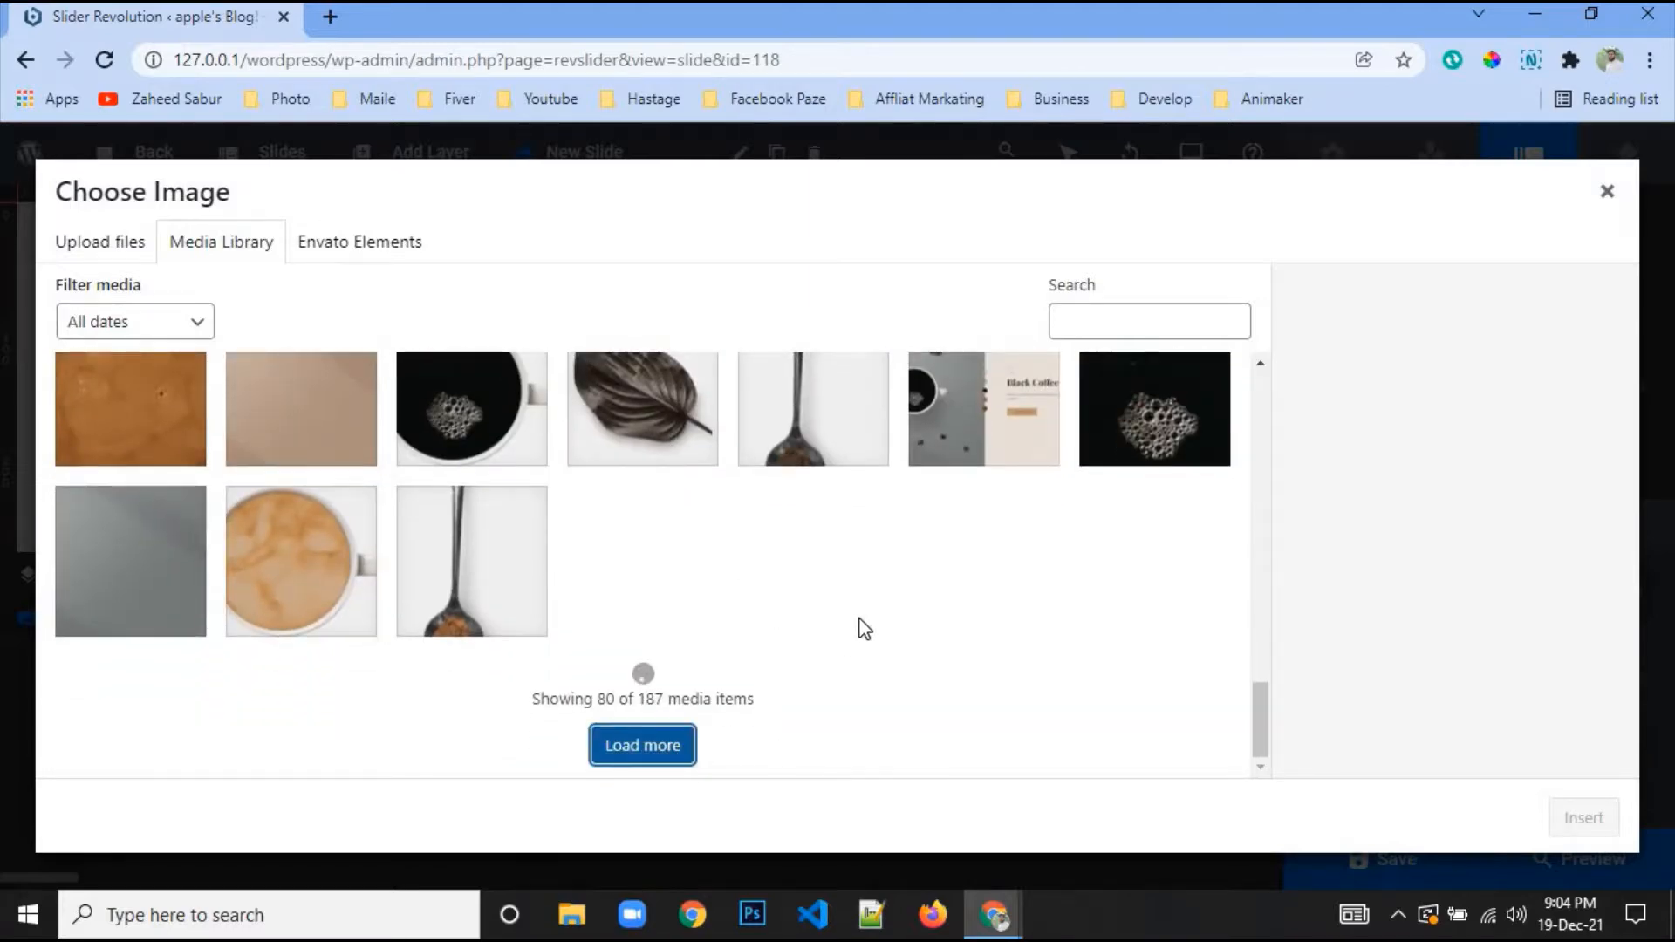
scroll(853, 628, "down", 3)
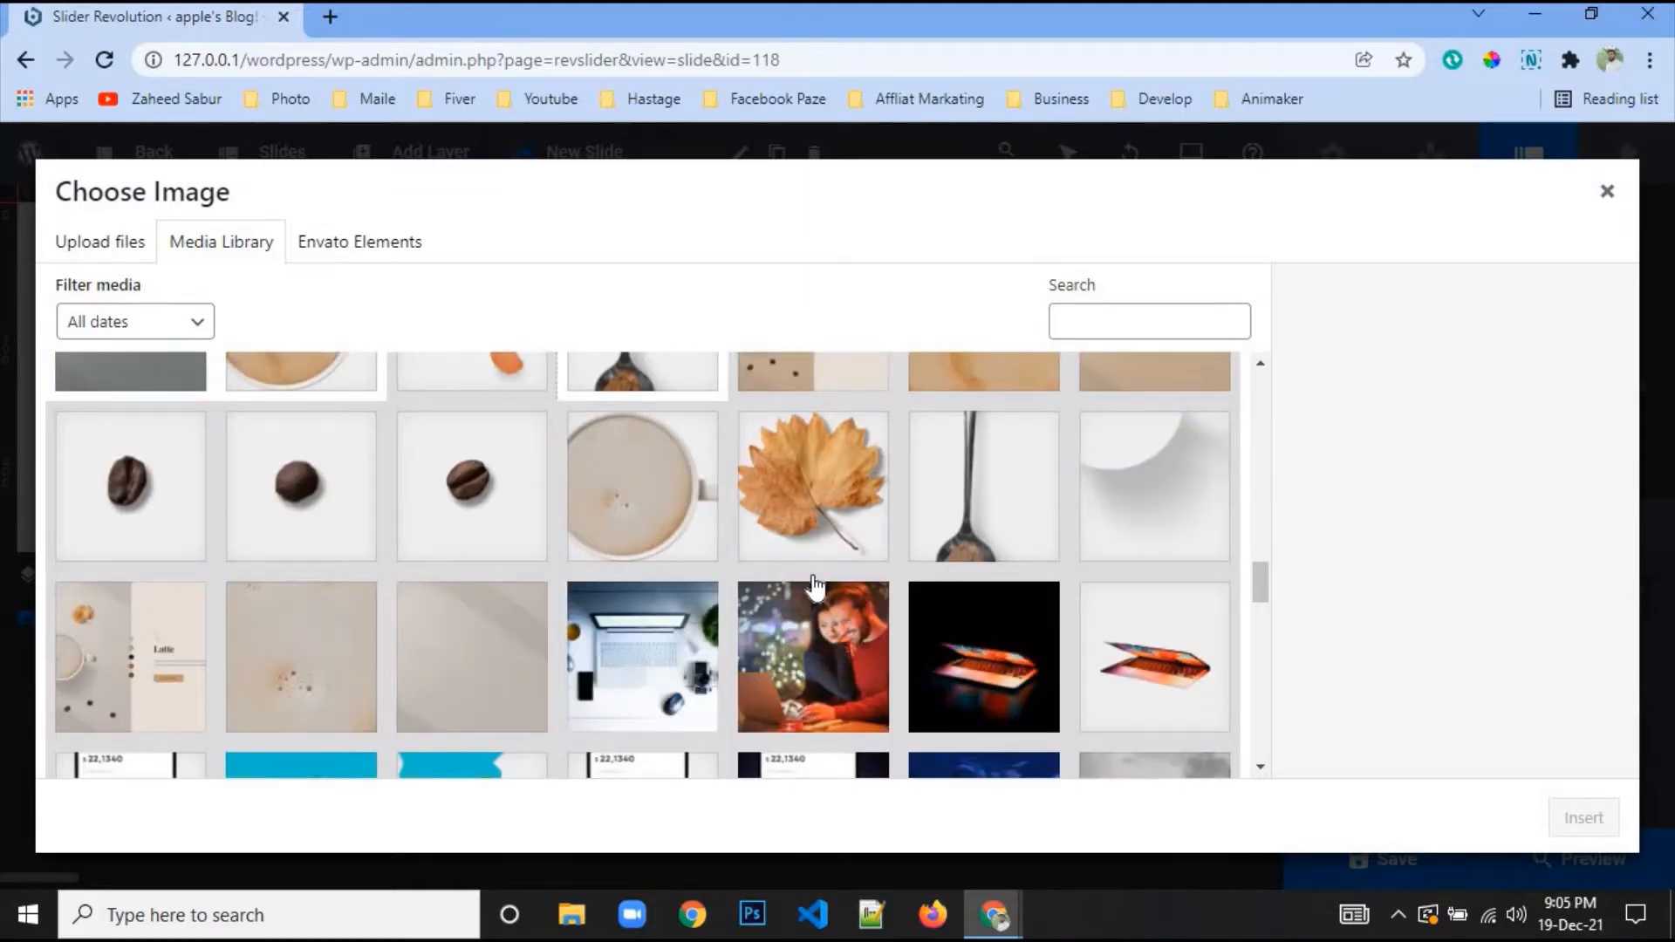
scroll(819, 592, "down", 5)
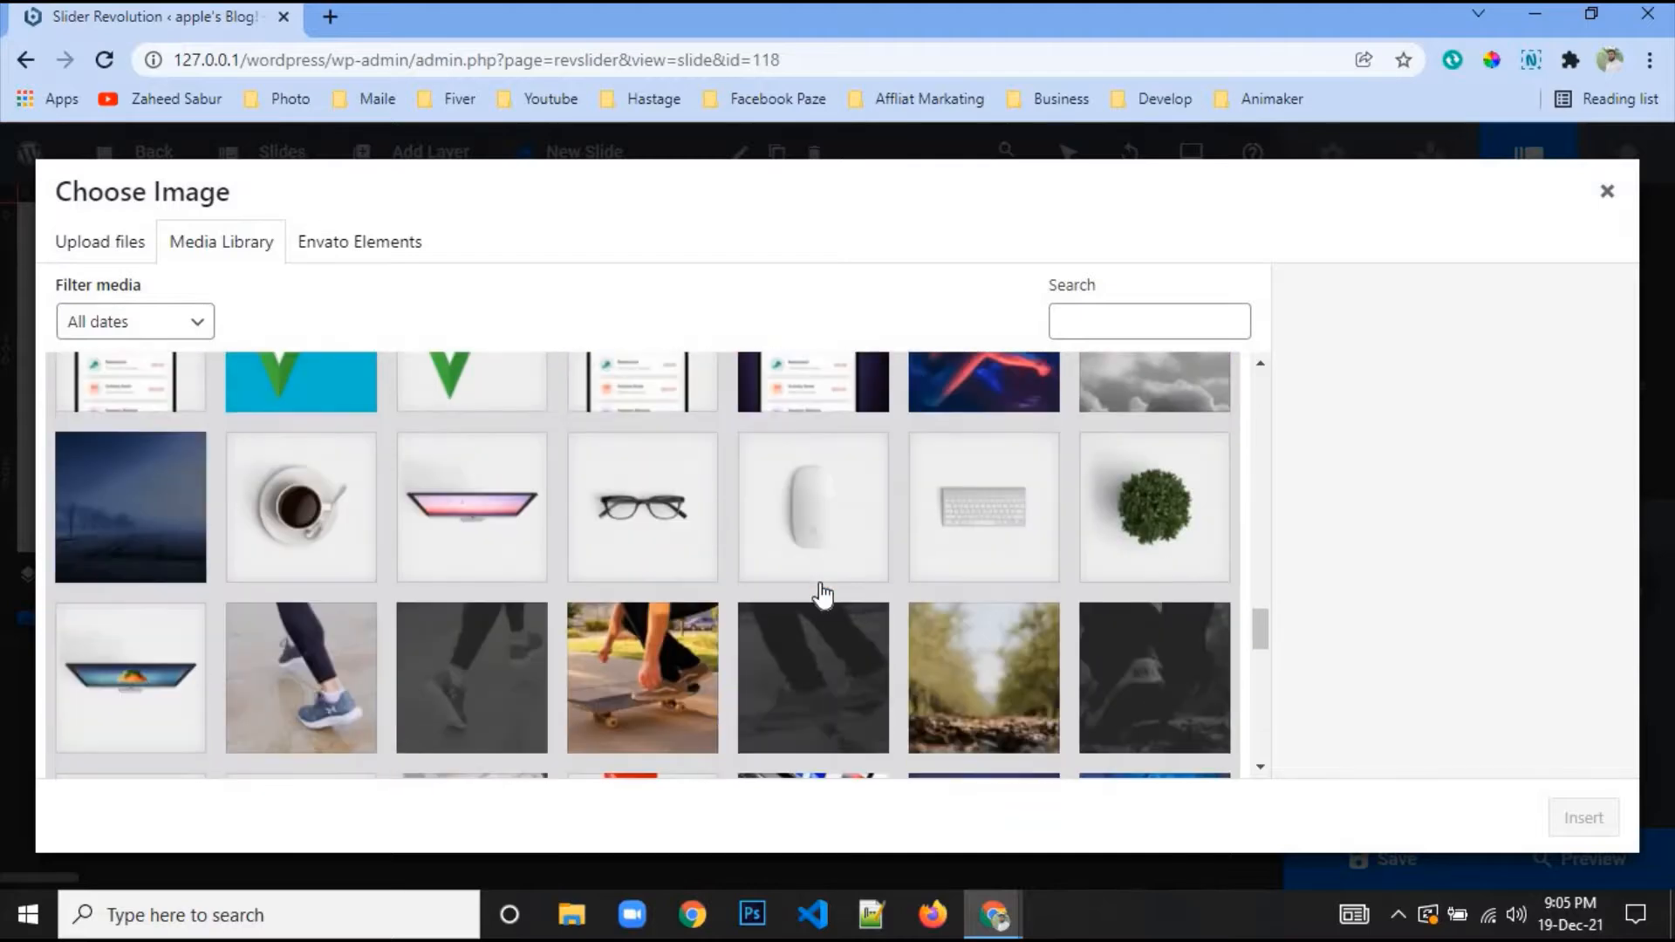
scroll(821, 593, "down", 10)
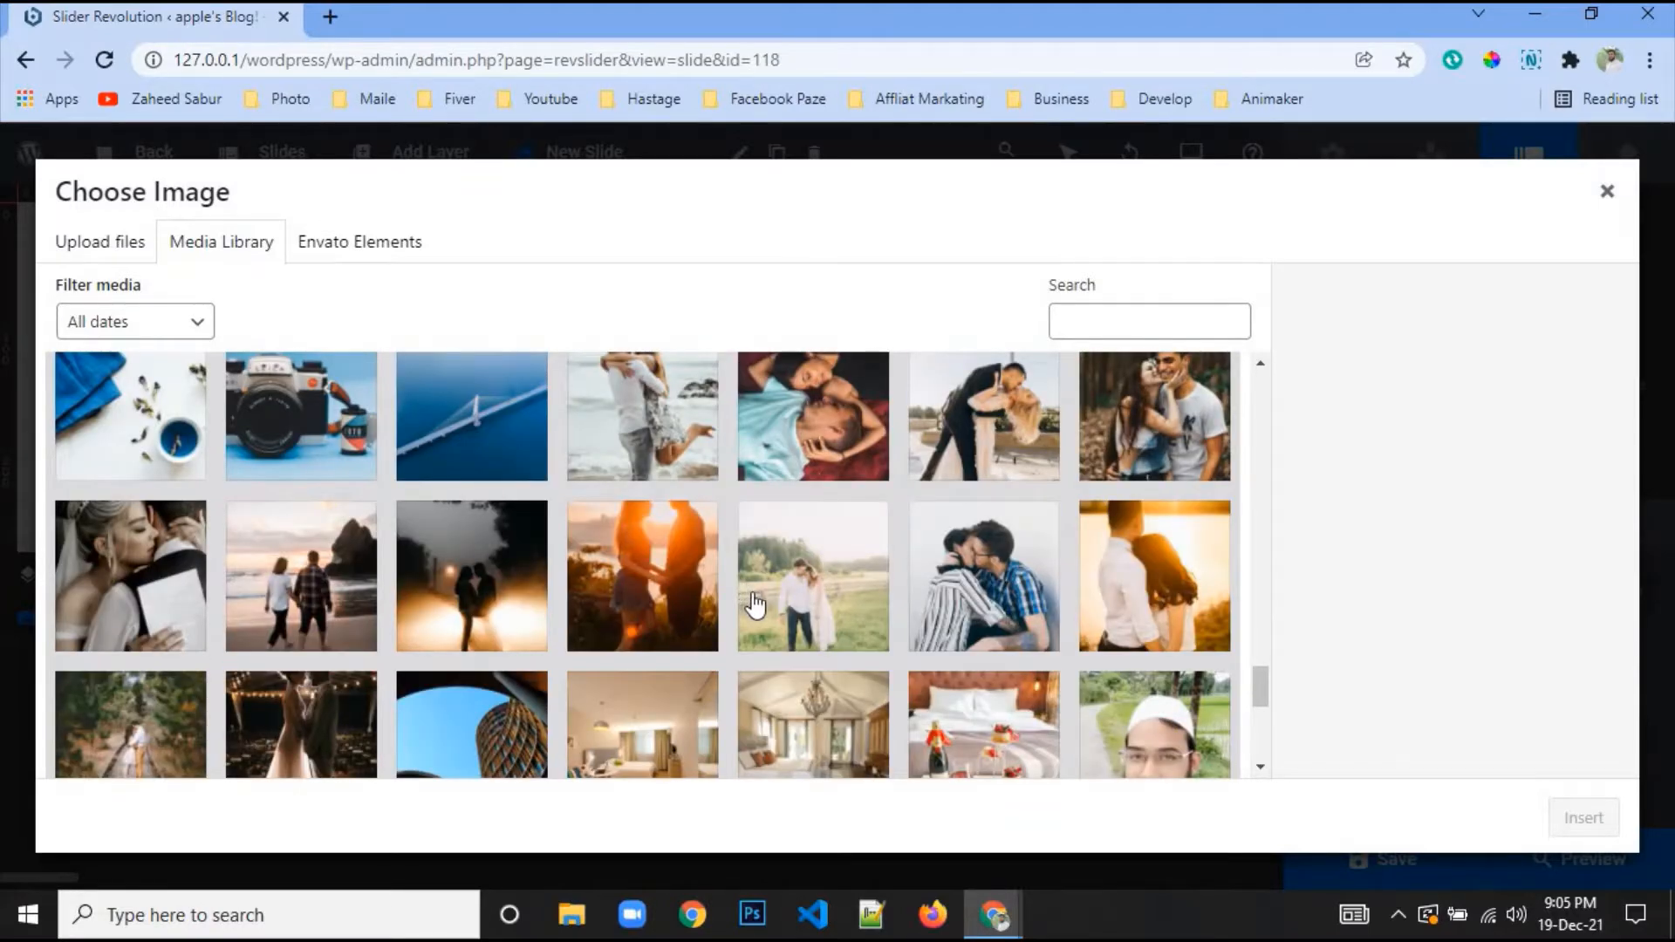
scroll(750, 602, "up", 10)
Upload 149Z_2107.w015.n001.493B.p15.493.jpg from the desktop's Carton Background folder and insert it as the slide background
left_click(116, 249)
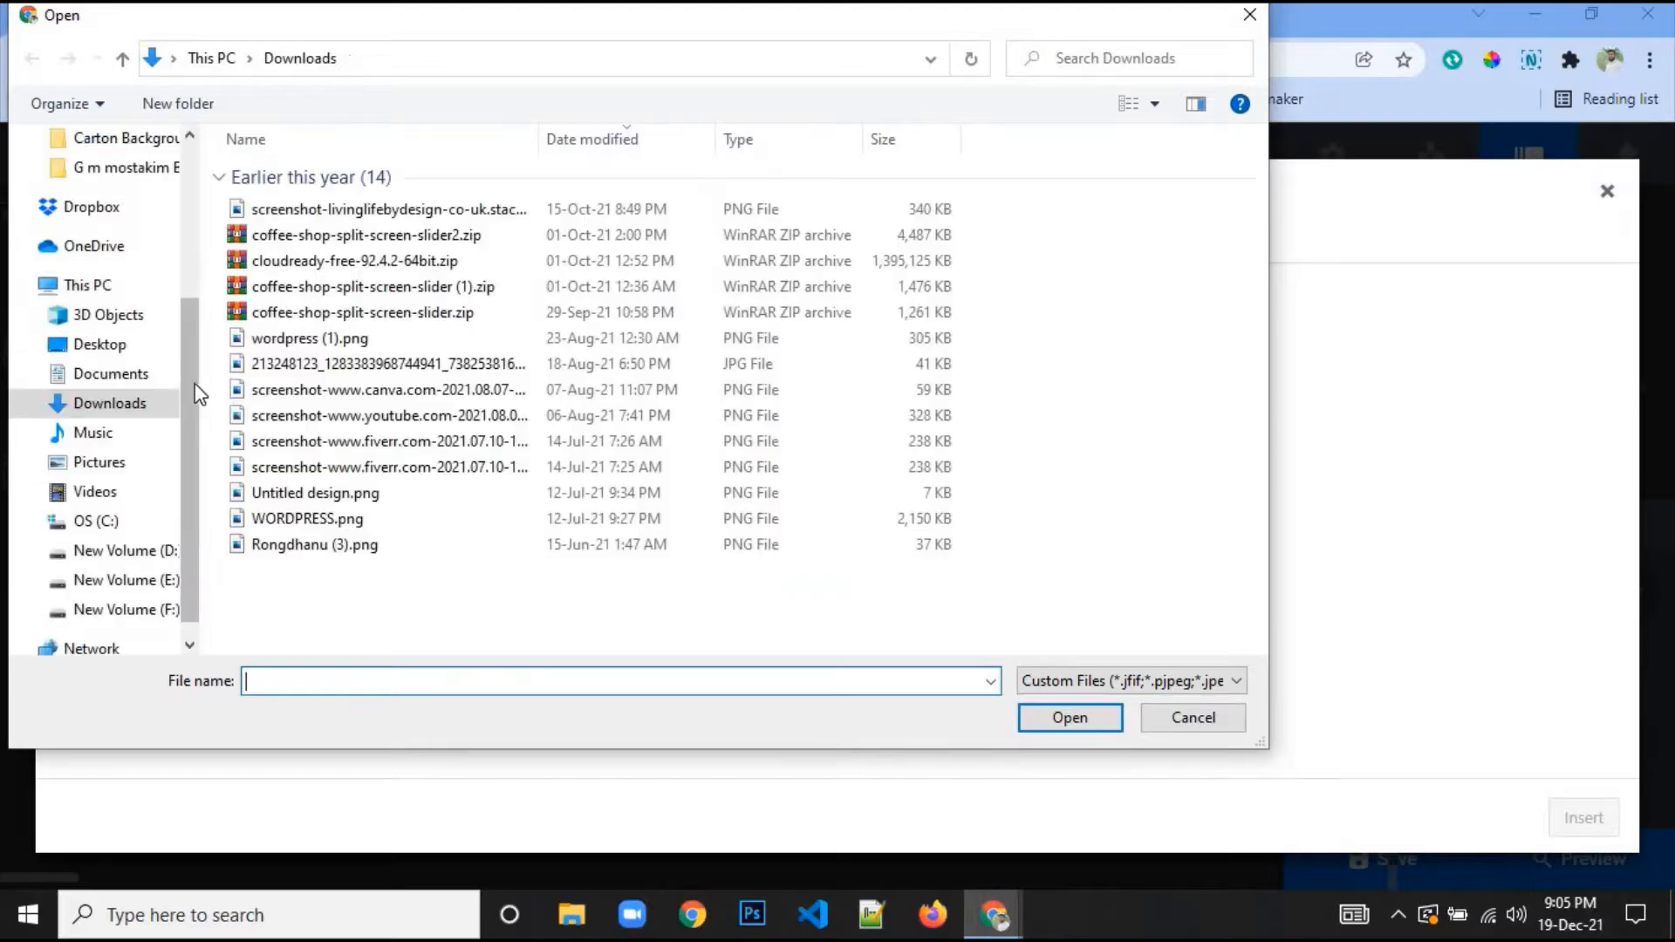
left_click(111, 354)
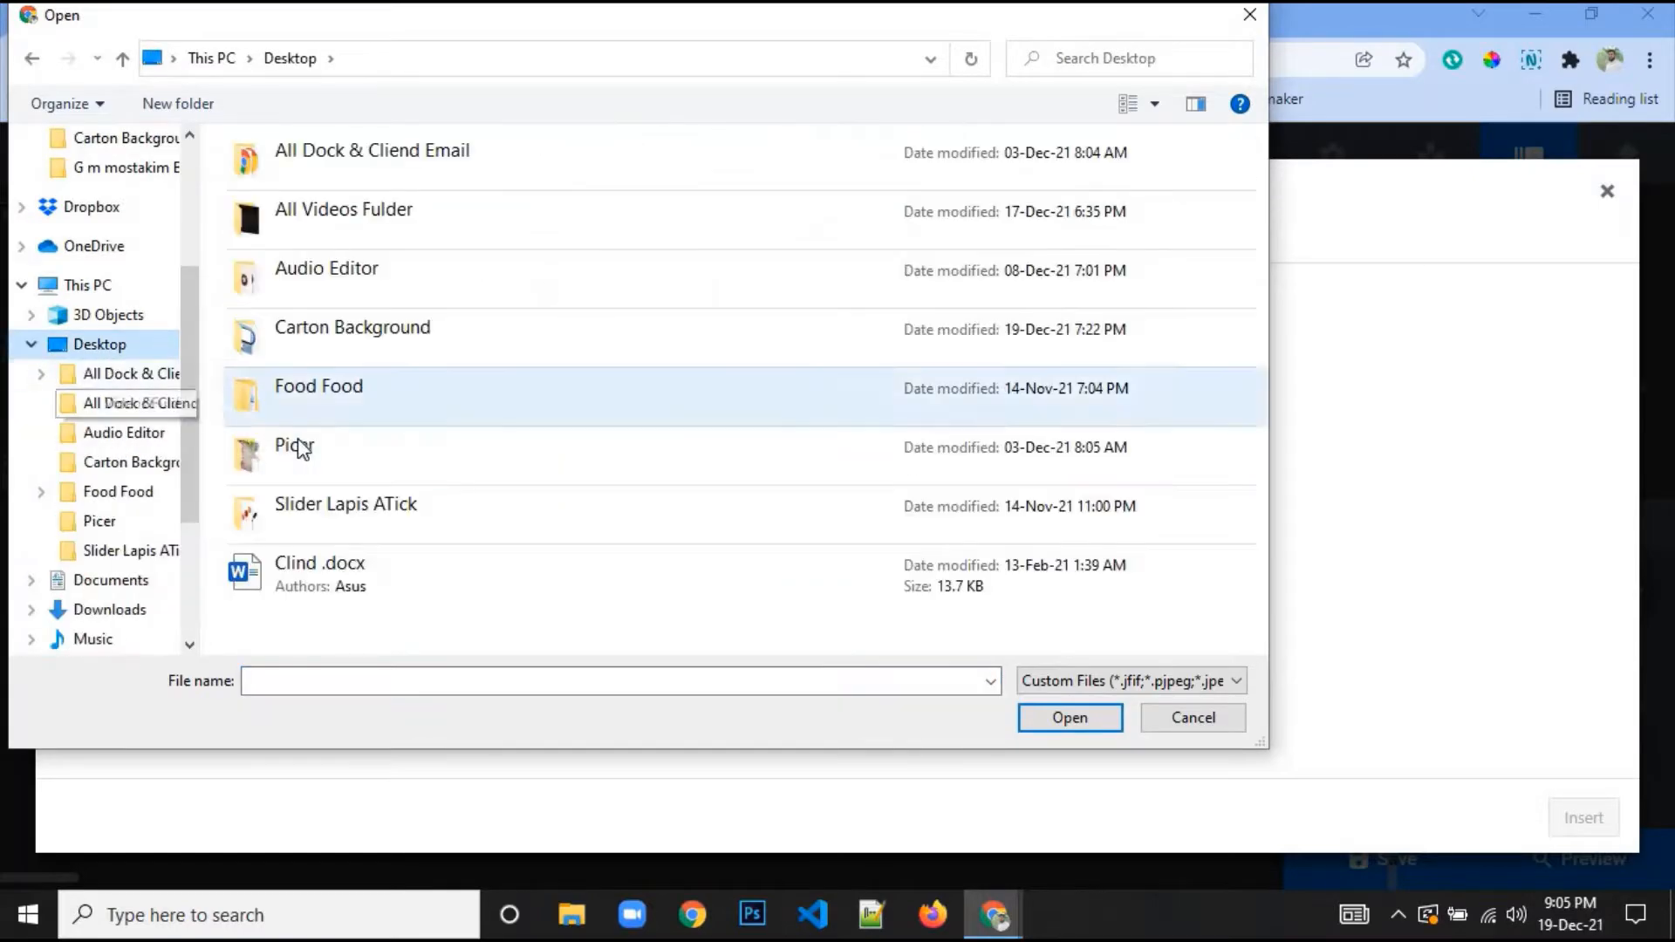
double_click(370, 345)
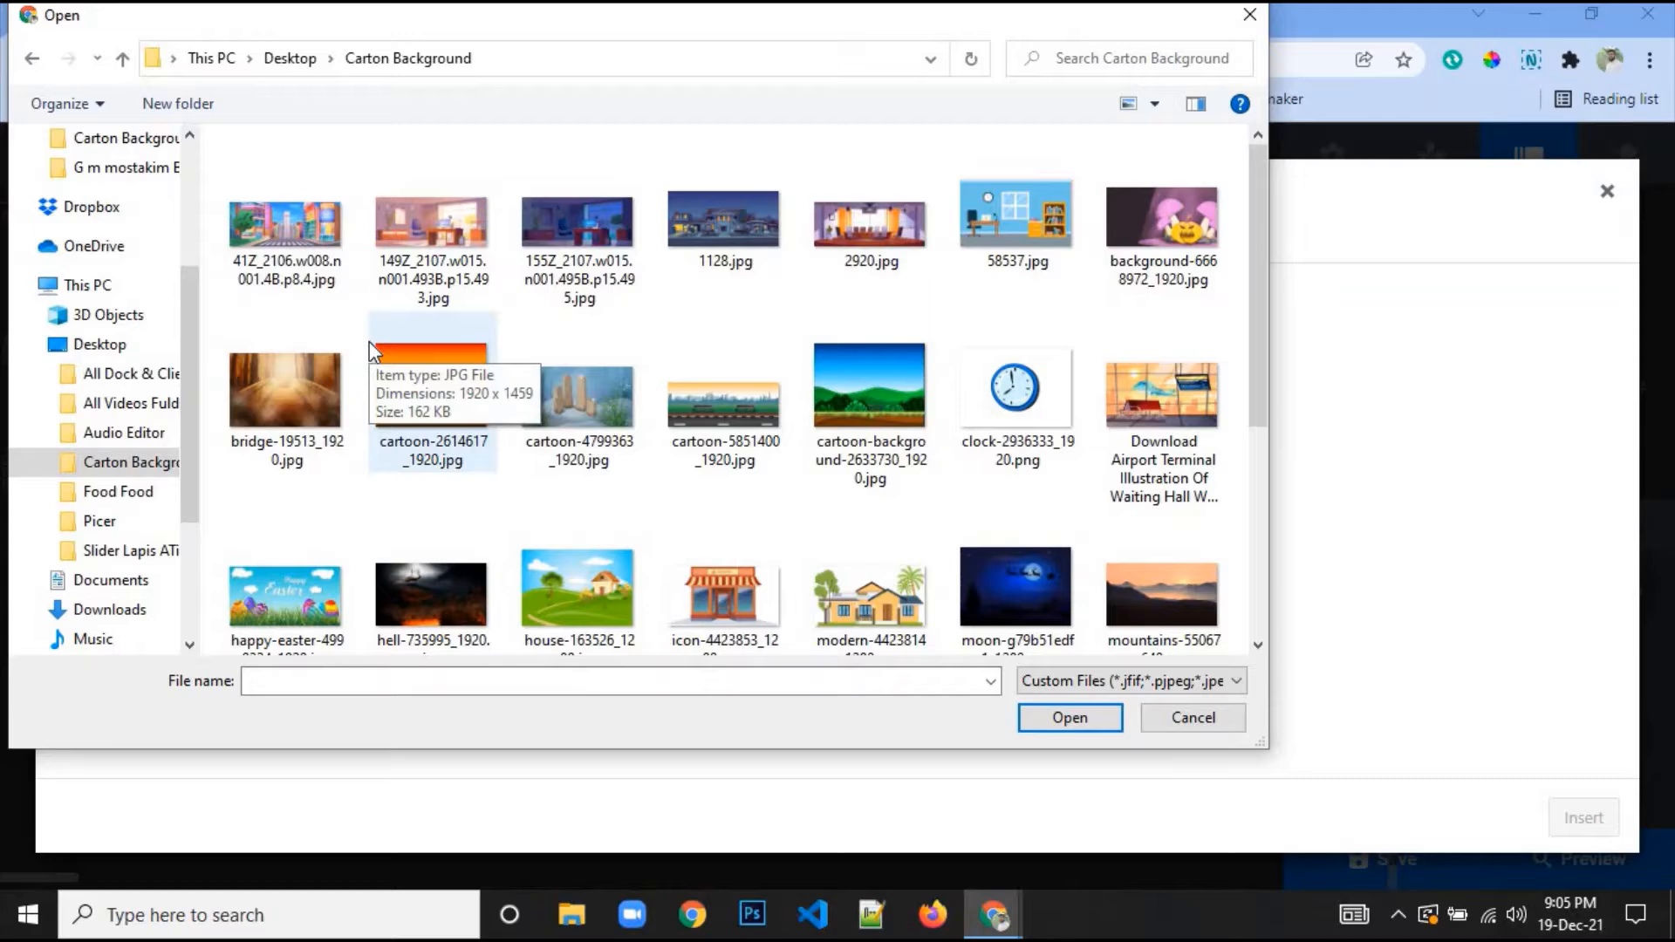
left_click(437, 213)
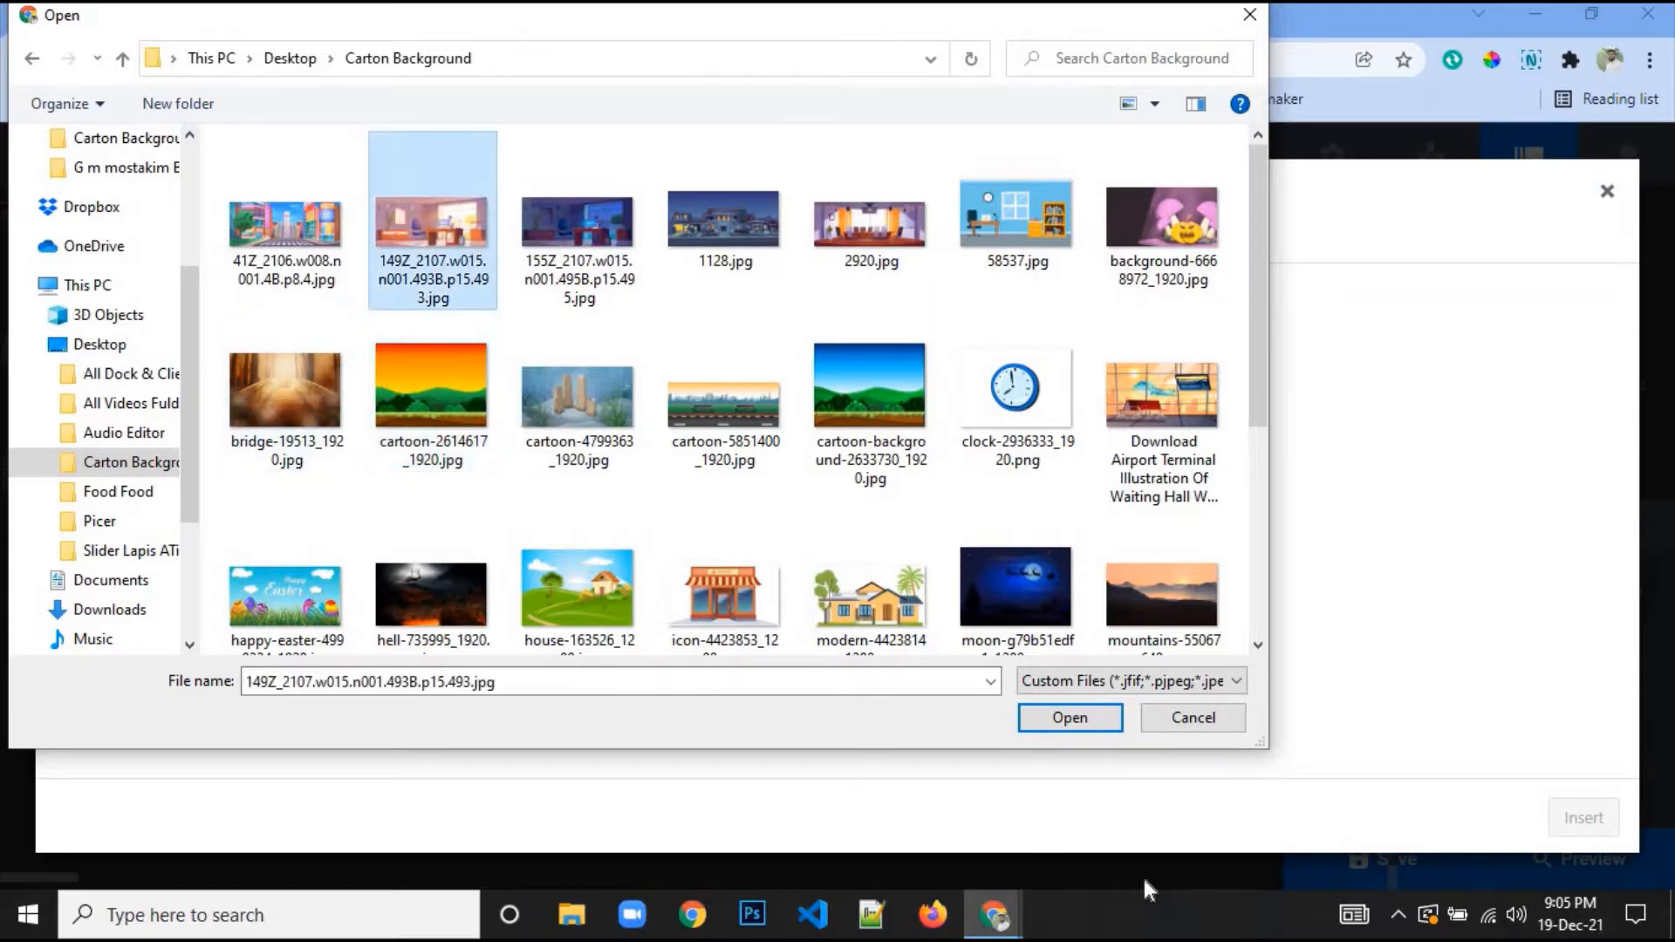
left_click(1075, 719)
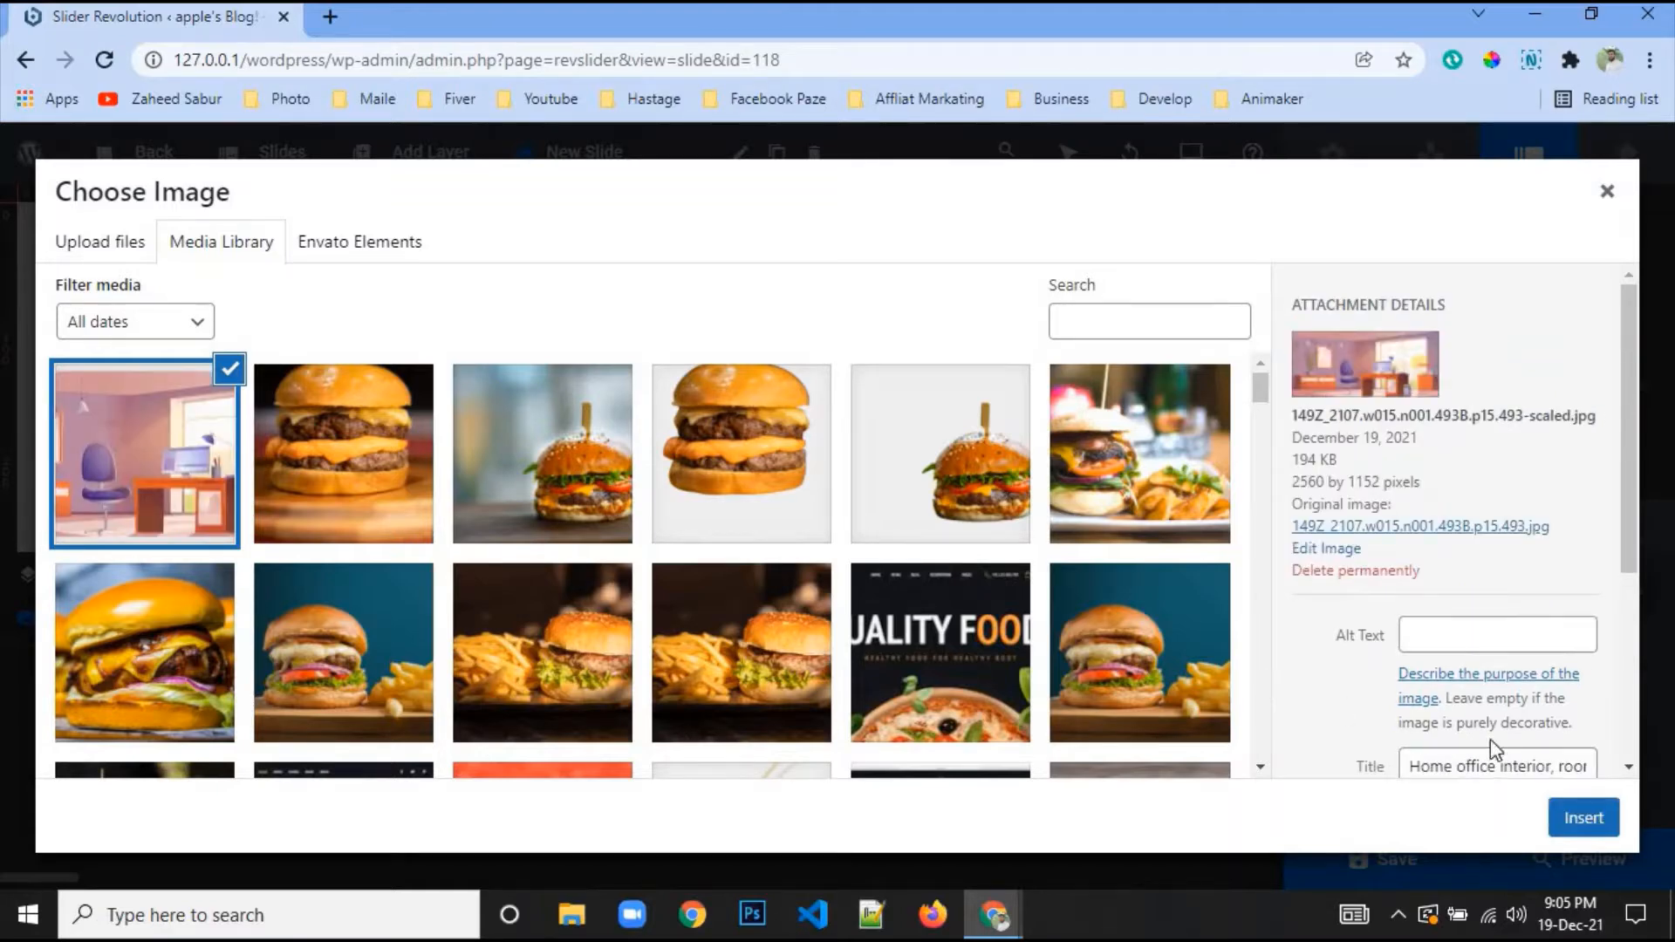
left_click(1584, 818)
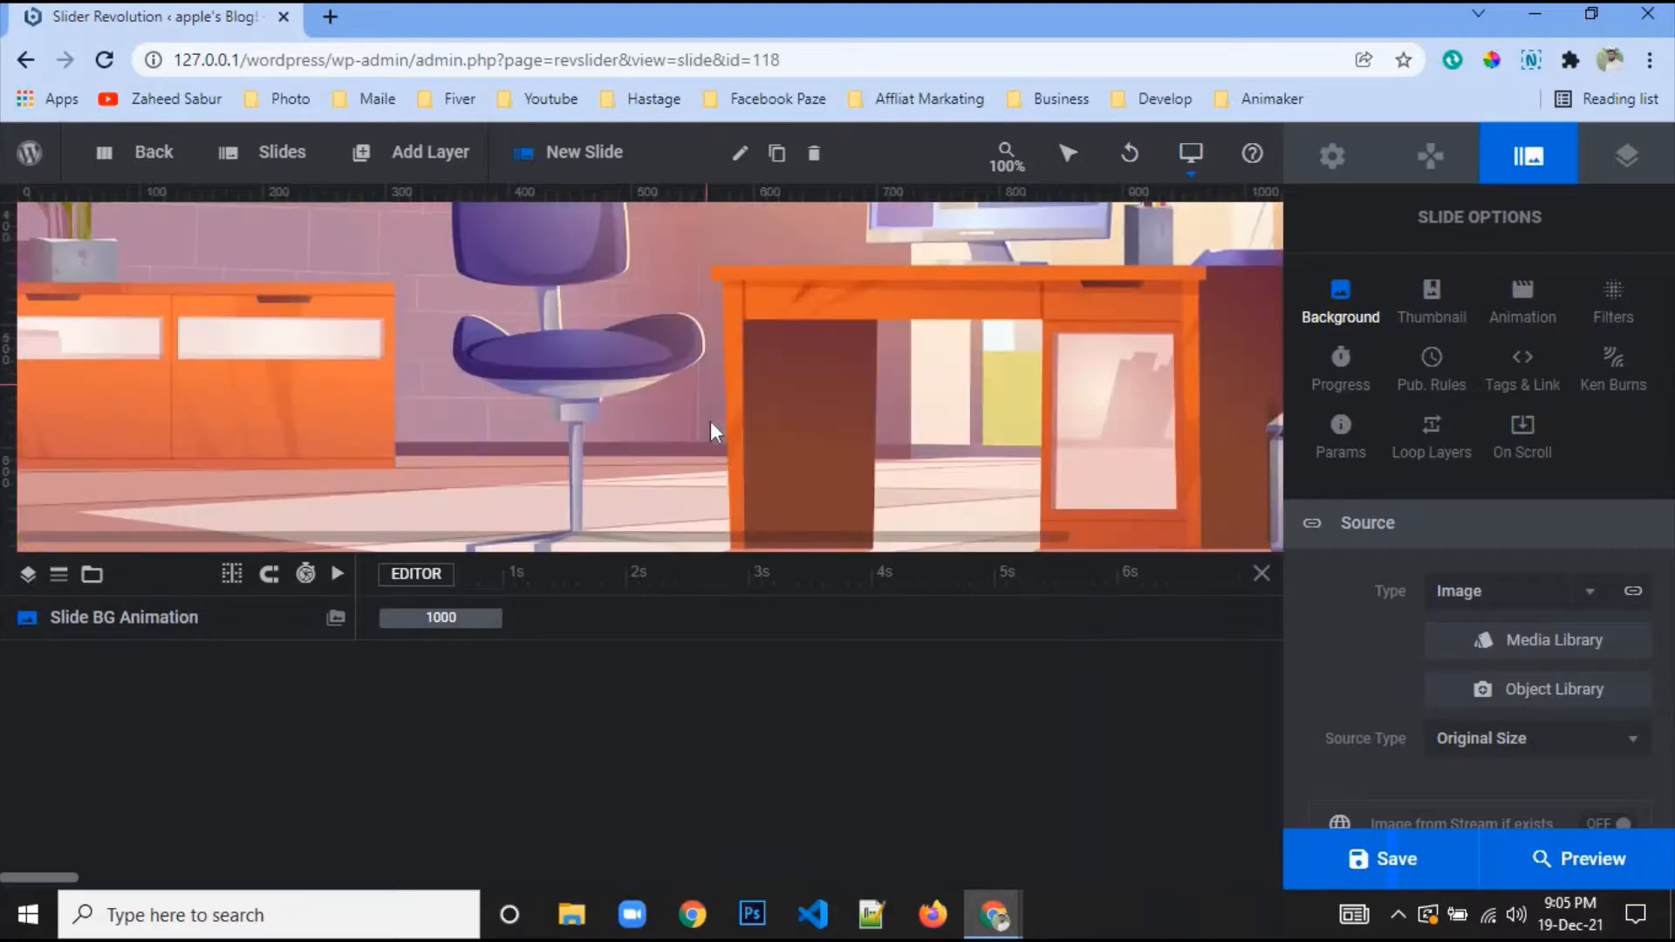
Enlarge the slide canvas by reducing the height of the timeline area and check the background image
scroll(710, 420, "down", 1)
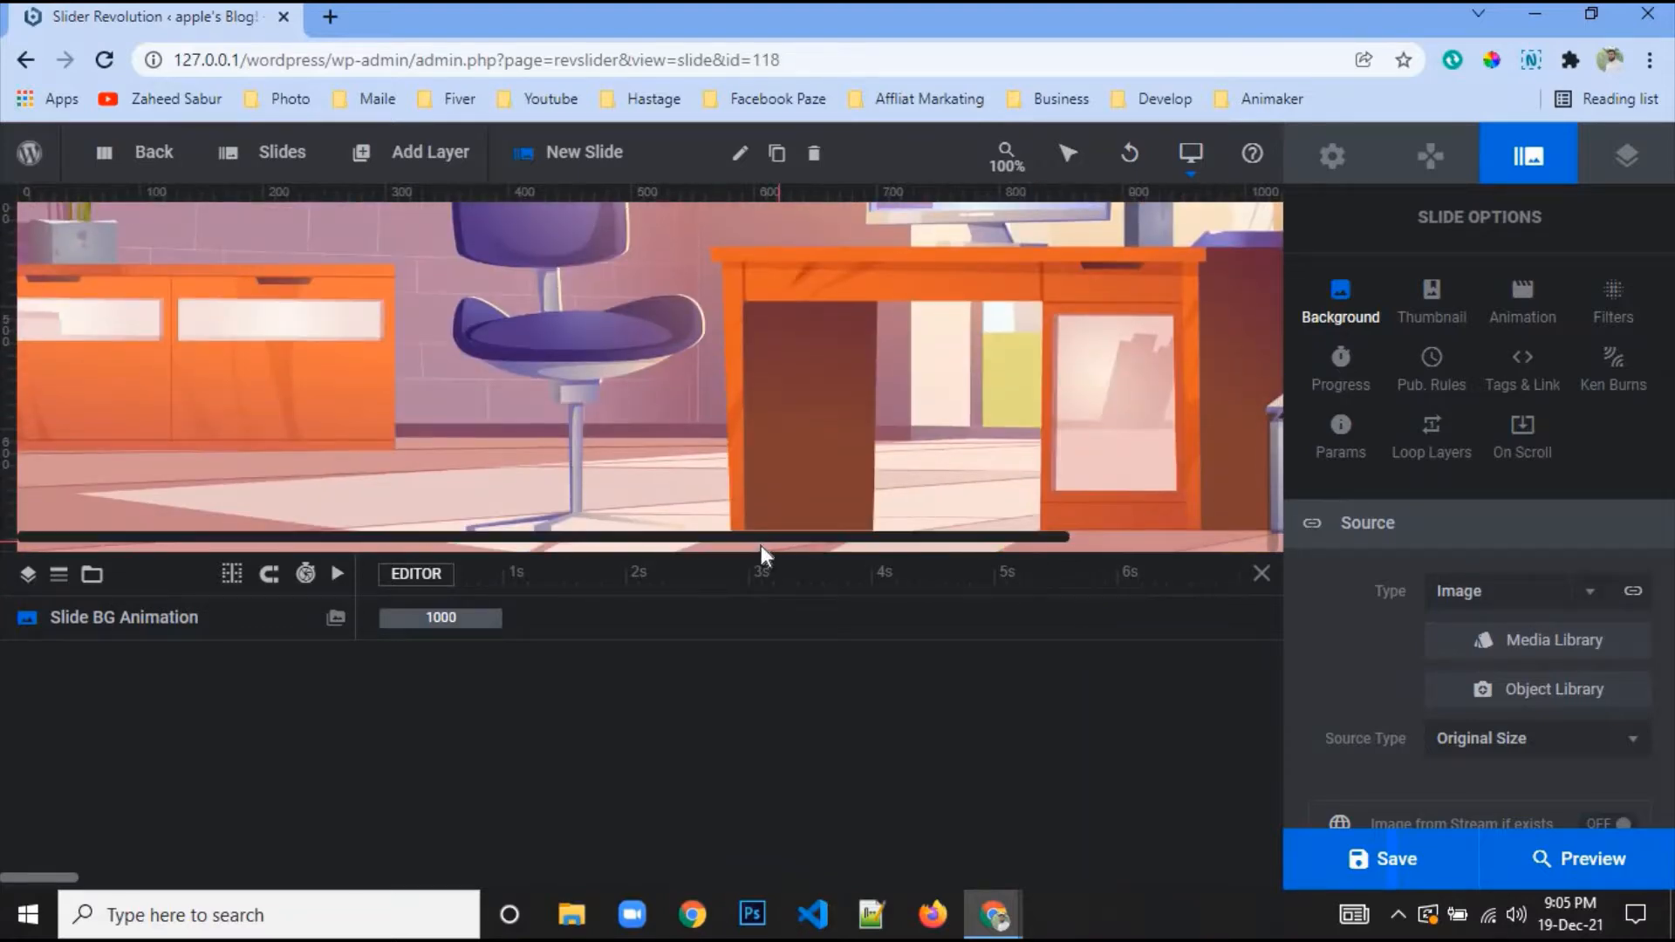
left_click_drag(760, 547, 790, 759)
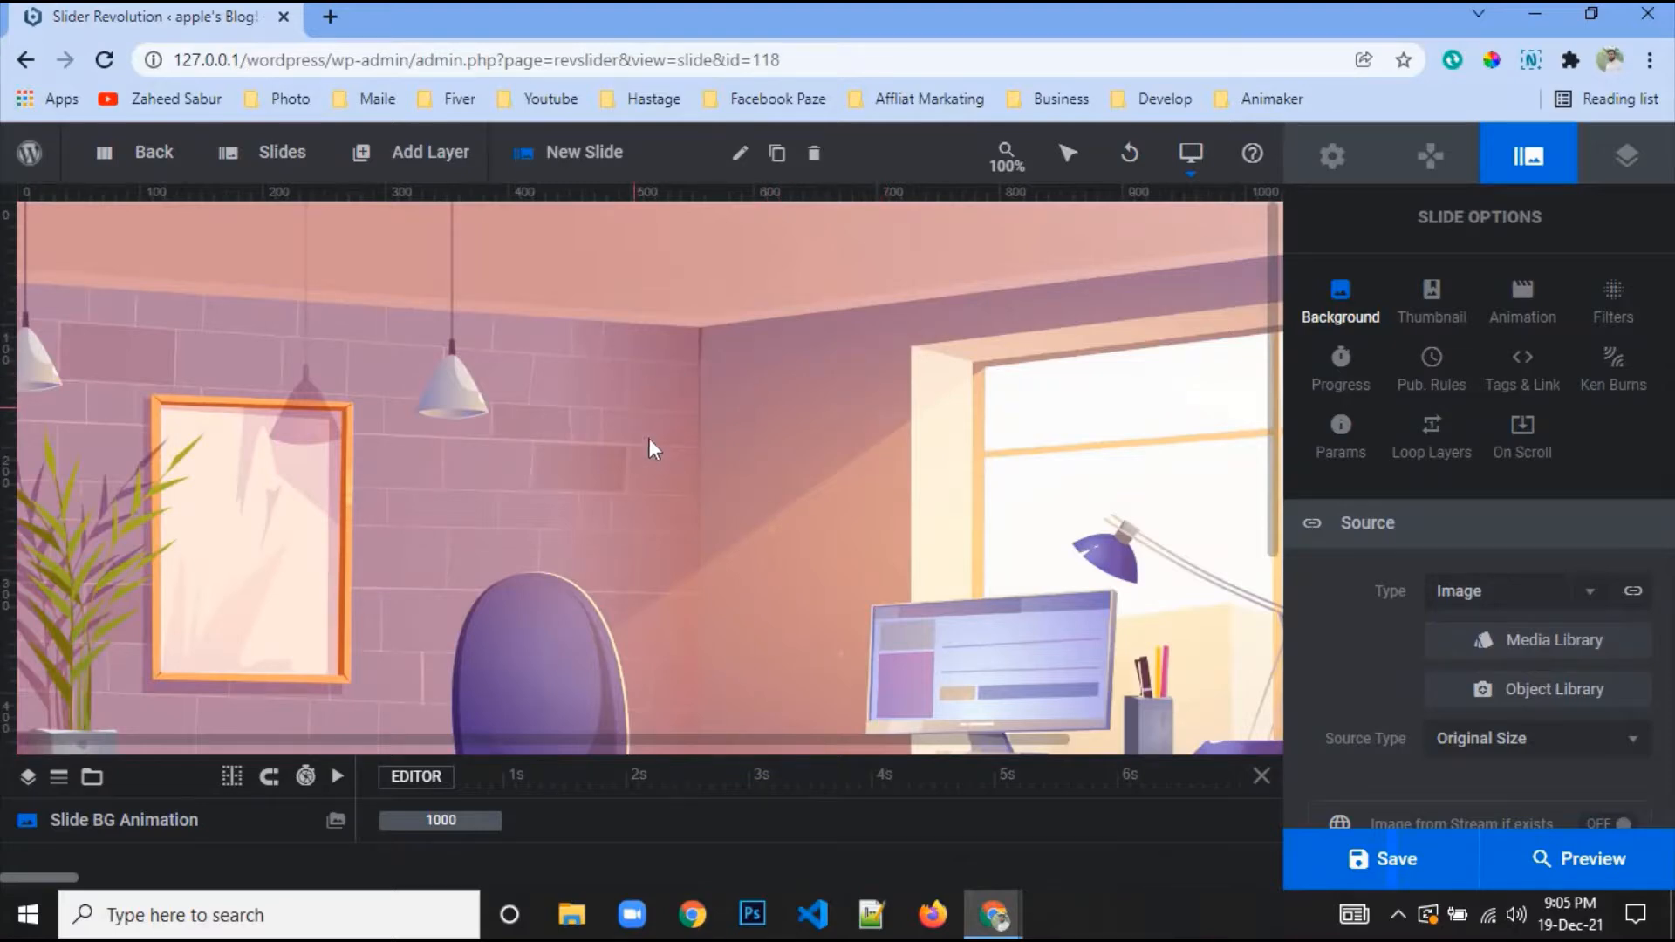
scroll(649, 438, "down", 3)
scroll(741, 459, "up", 3)
Add a text layer to the slide and replace its default content with "Home"
mouse_move(274, 162)
mouse_move(384, 157)
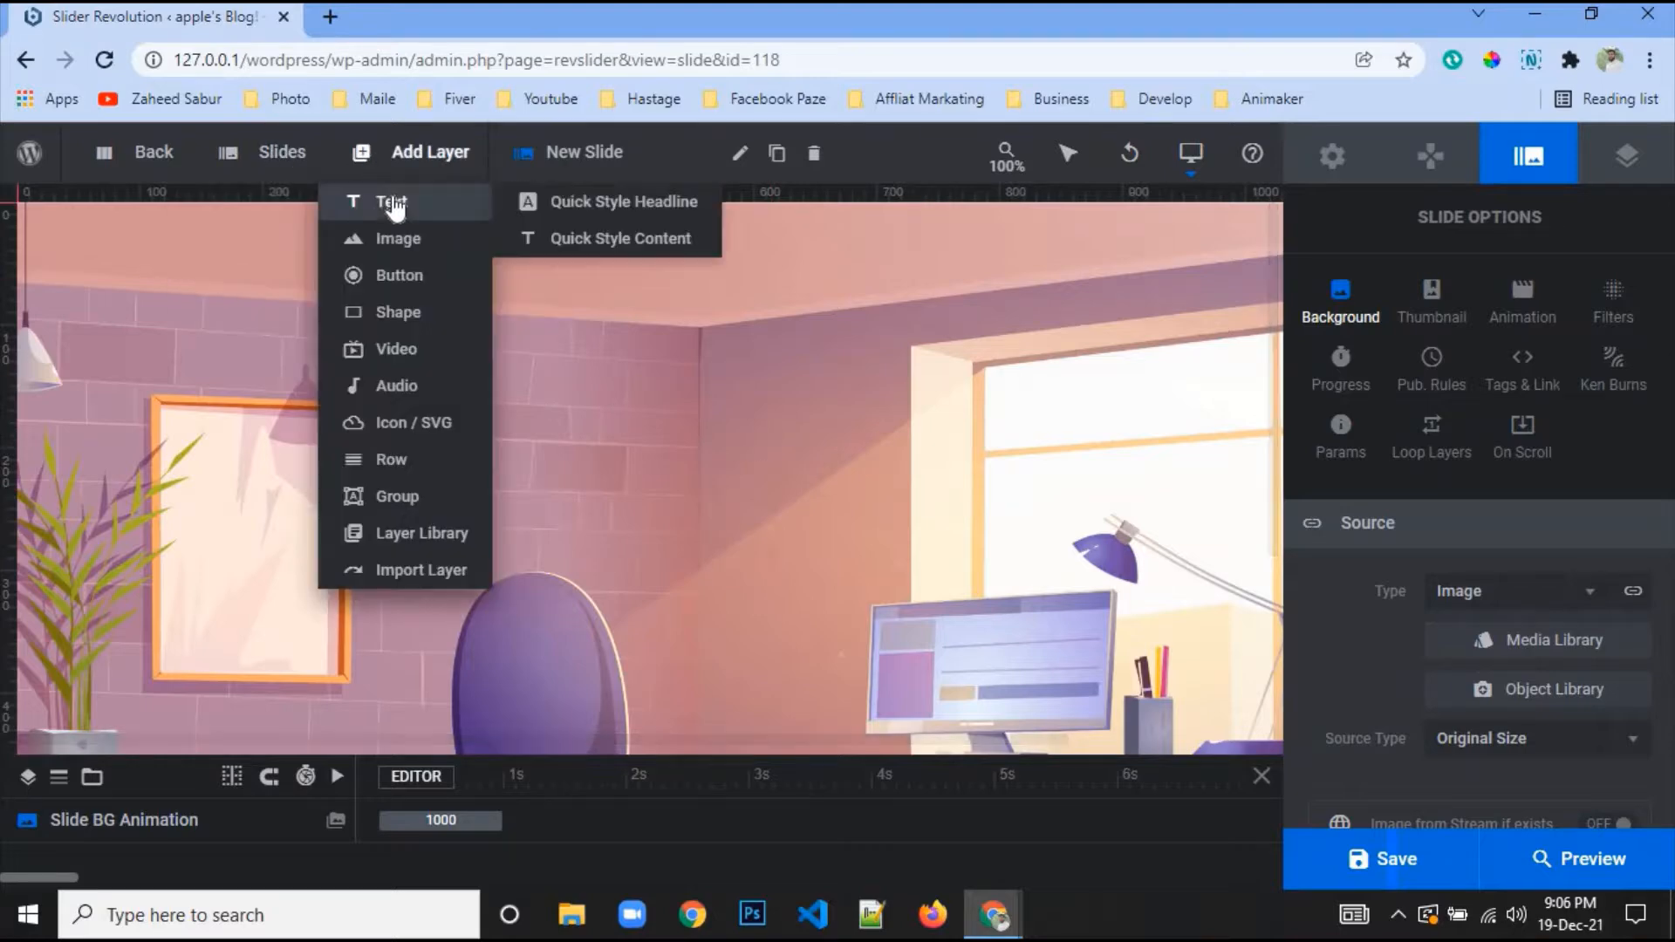
left_click(389, 205)
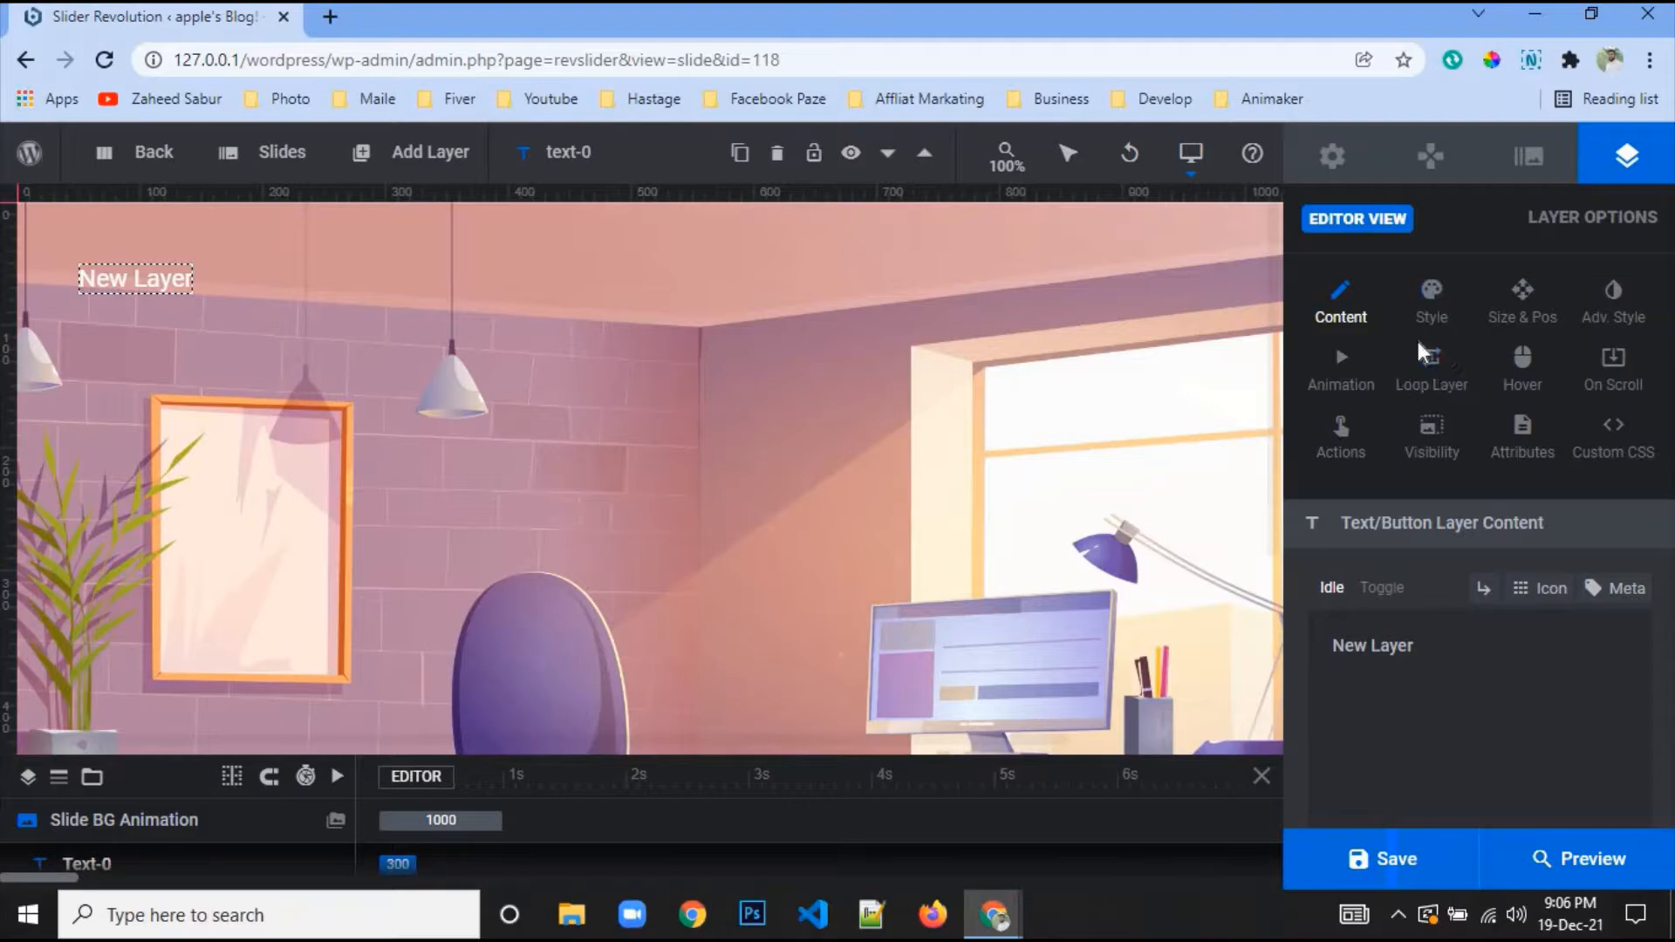
double_click(1392, 646)
triple_click(1407, 646)
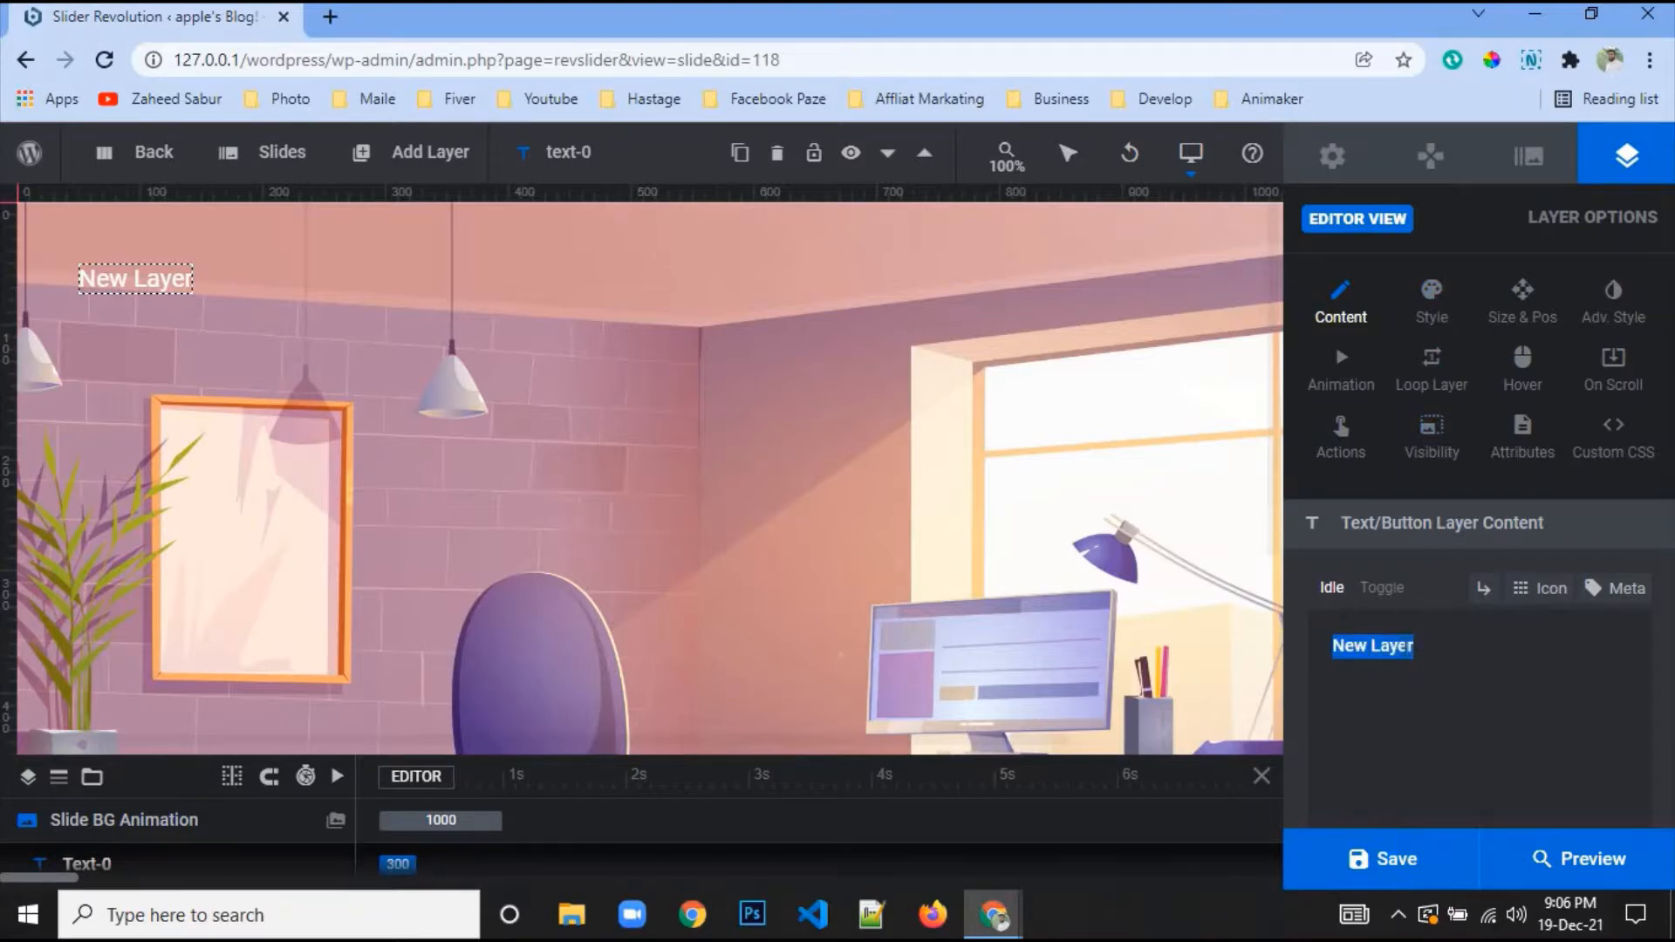
type("H")
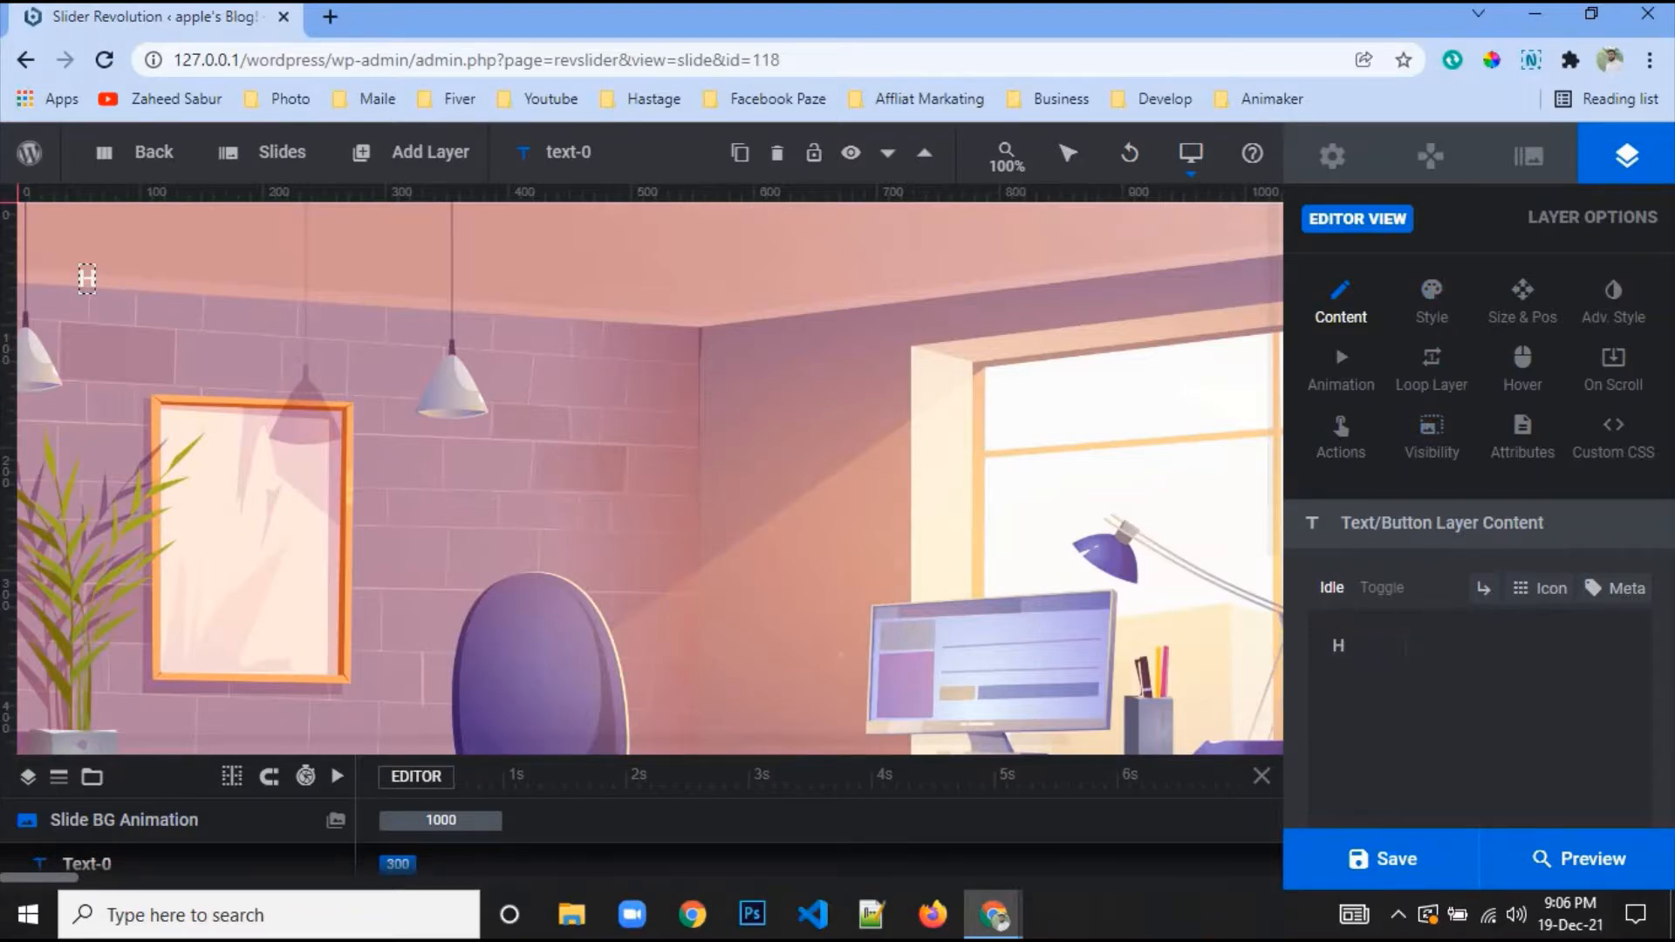
type("ome")
Set the Home text layer's font size to 17px and choose a heavier font weight
left_click(1432, 301)
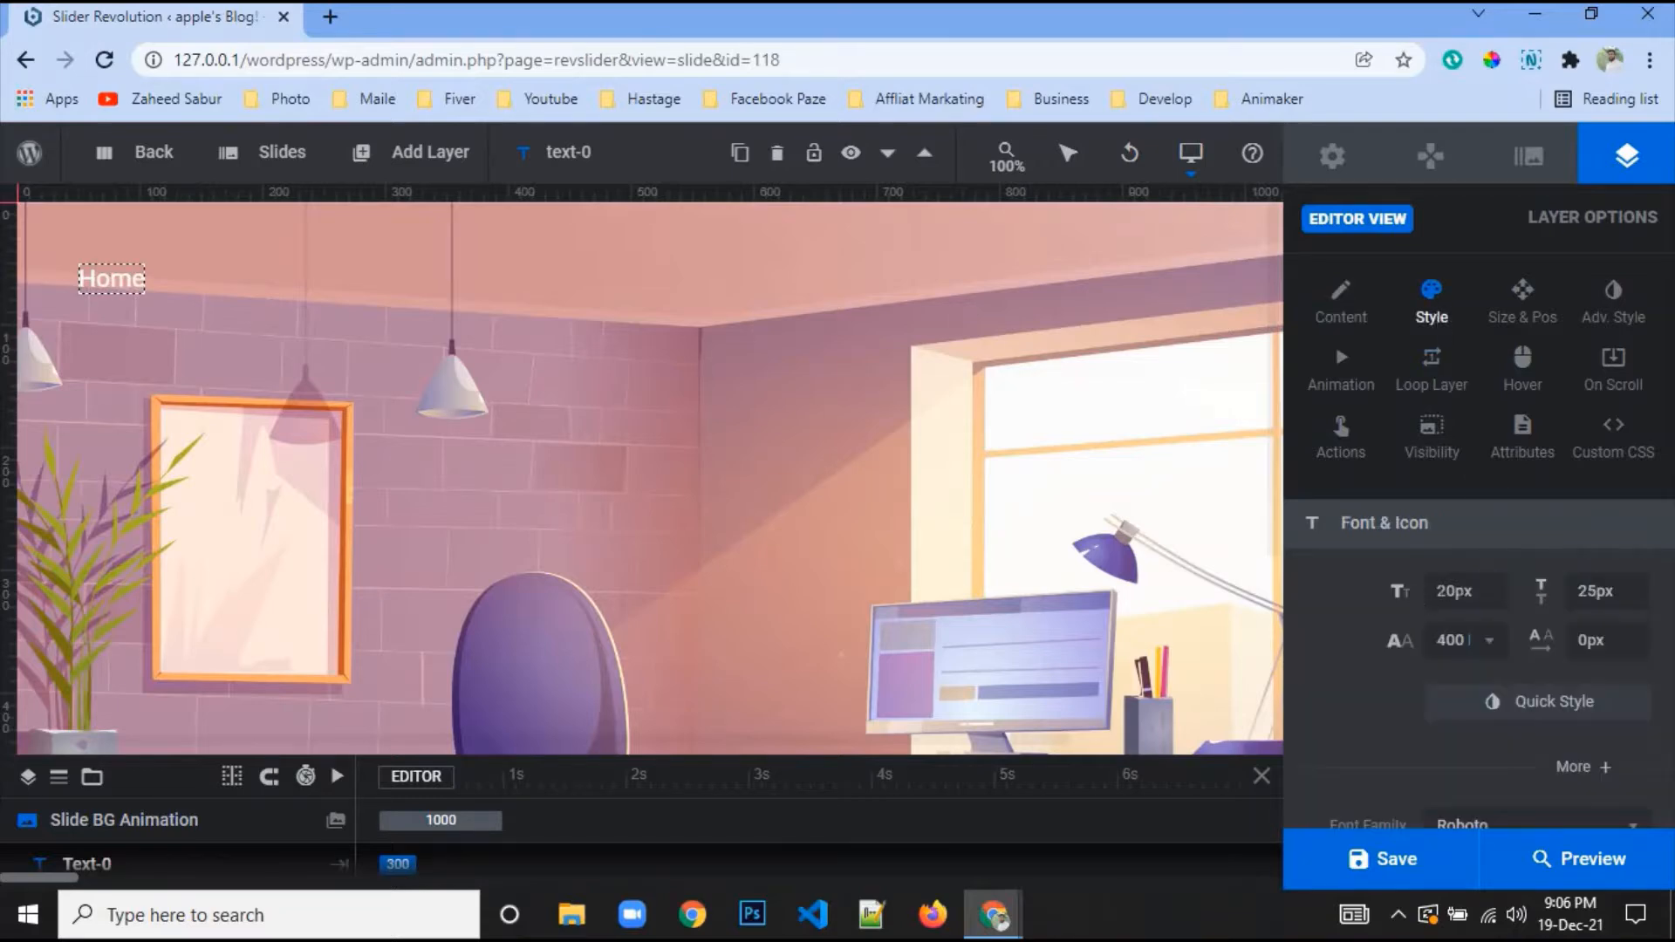
double_click(1497, 598)
type("17px")
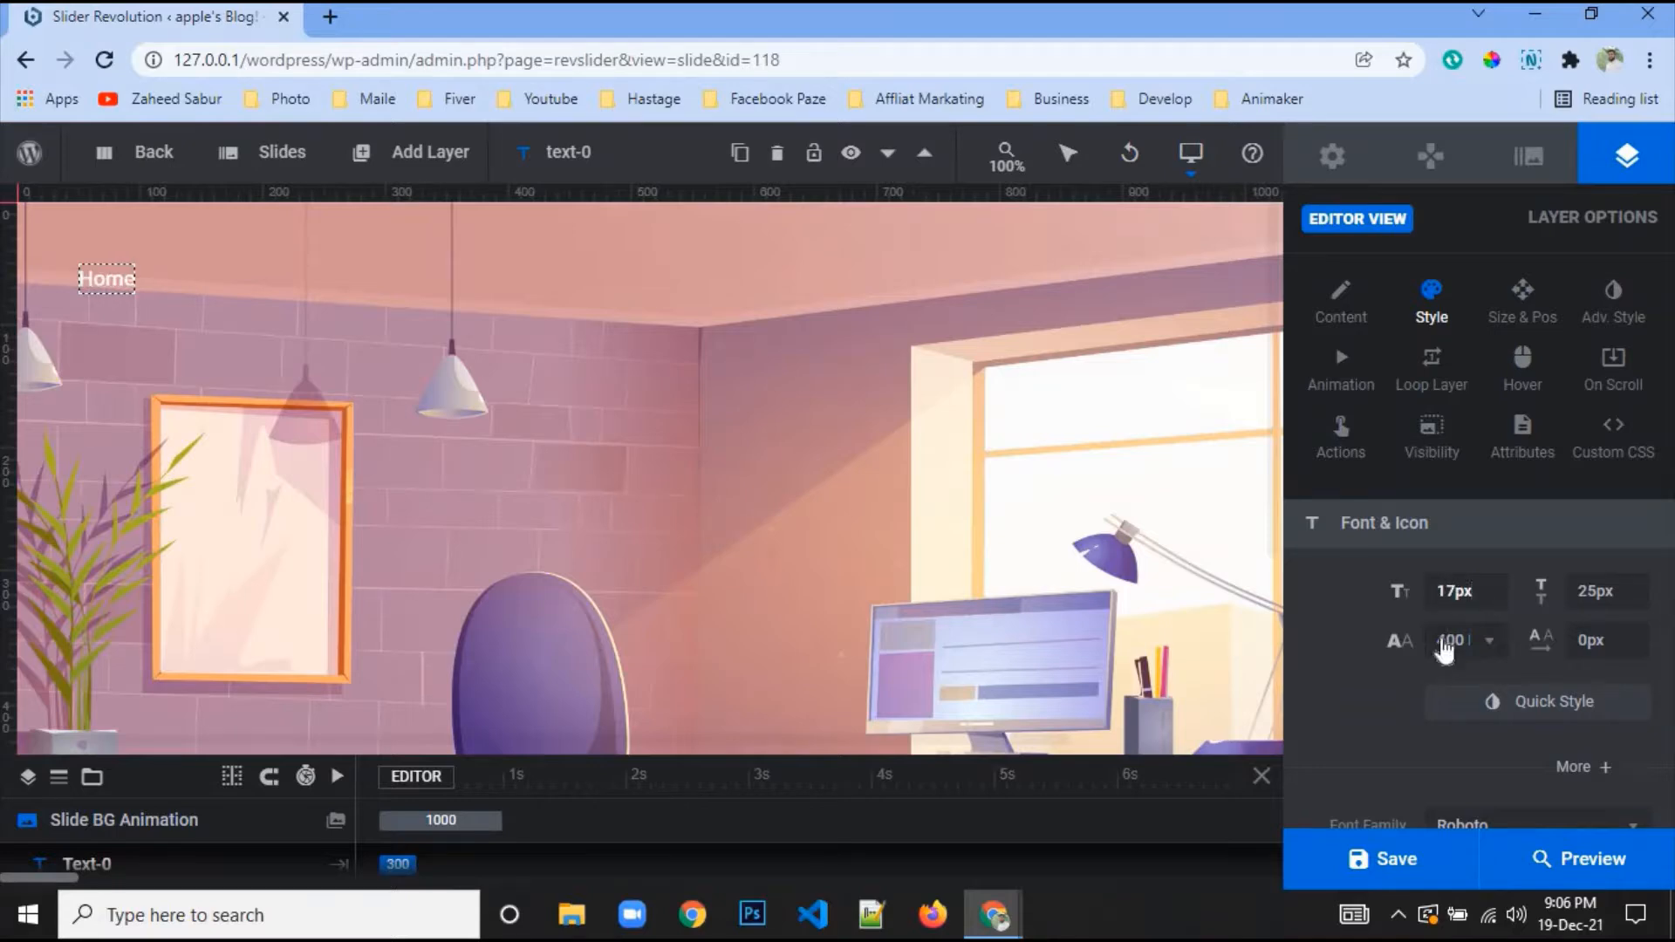
left_click(1446, 644)
left_click(1476, 525)
Find Lobster in the font family list by searching for "lobs" and apply it to the Home text layer
scroll(1516, 553, "down", 2)
left_click(1488, 703)
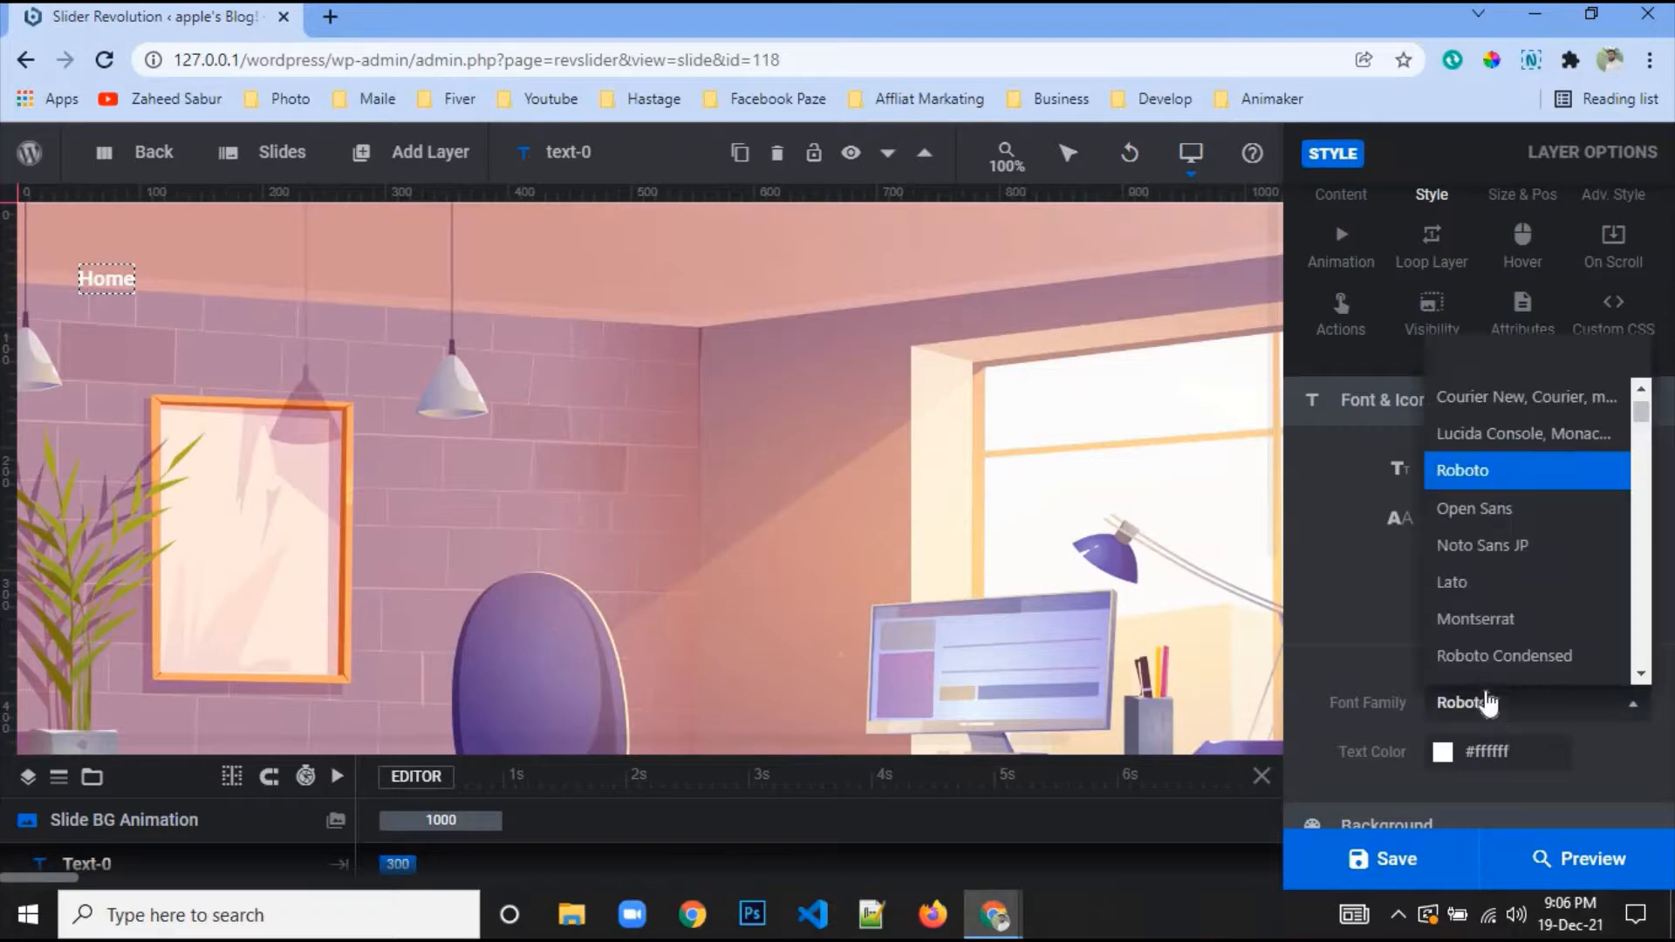
key("ctrl+f")
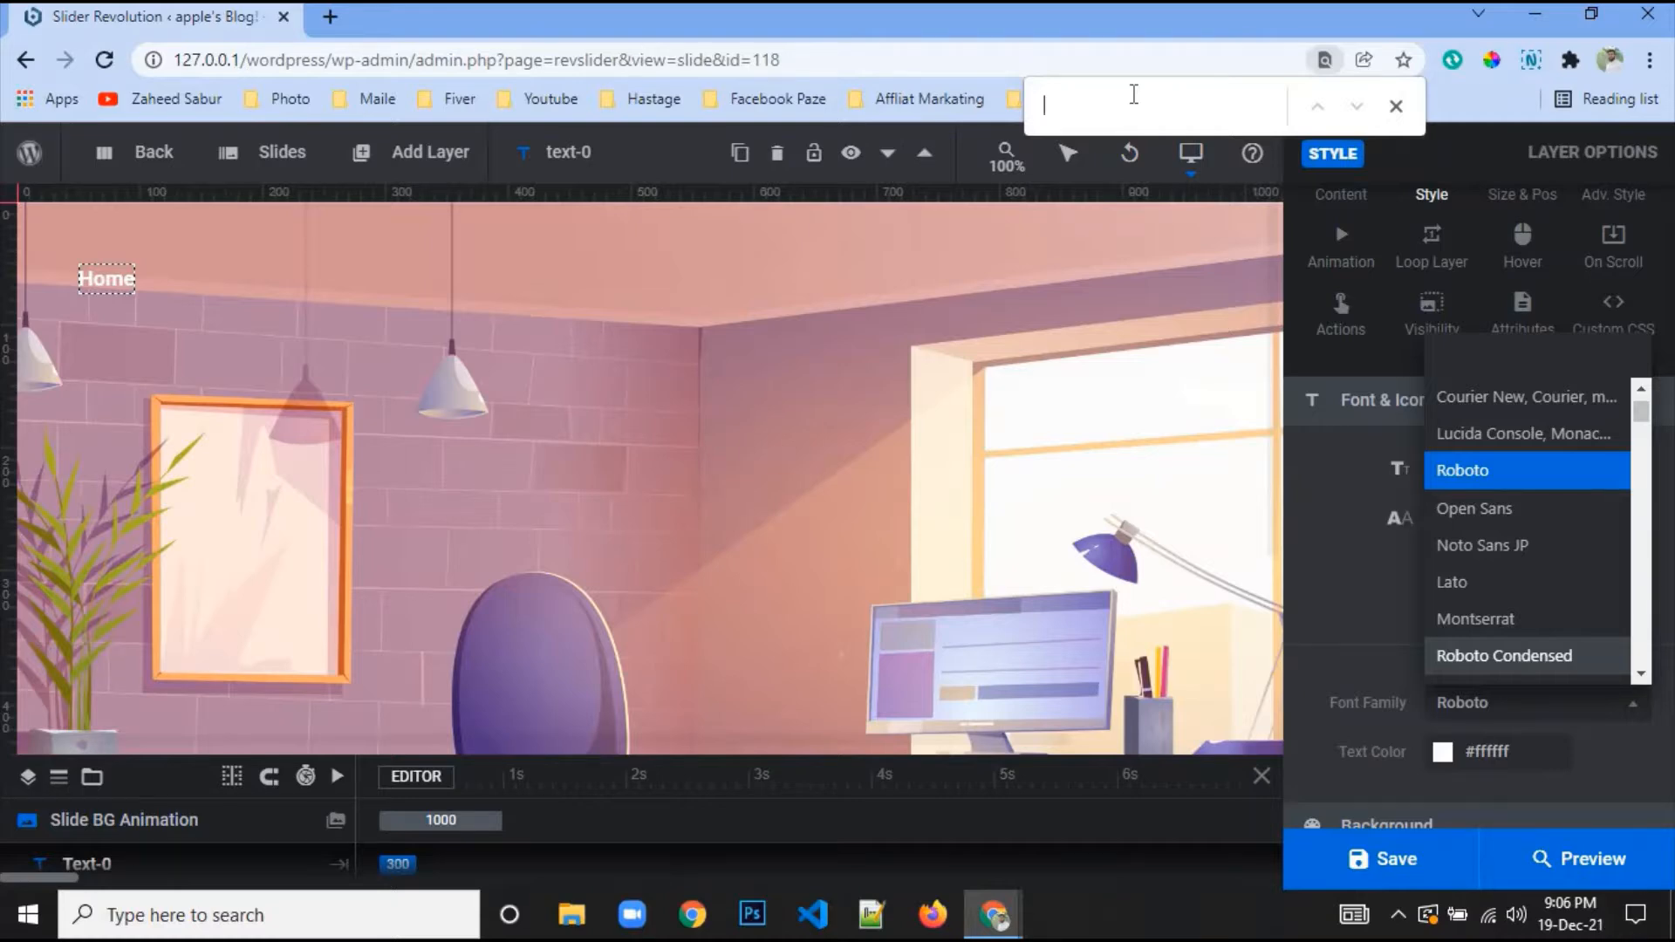
type("lo")
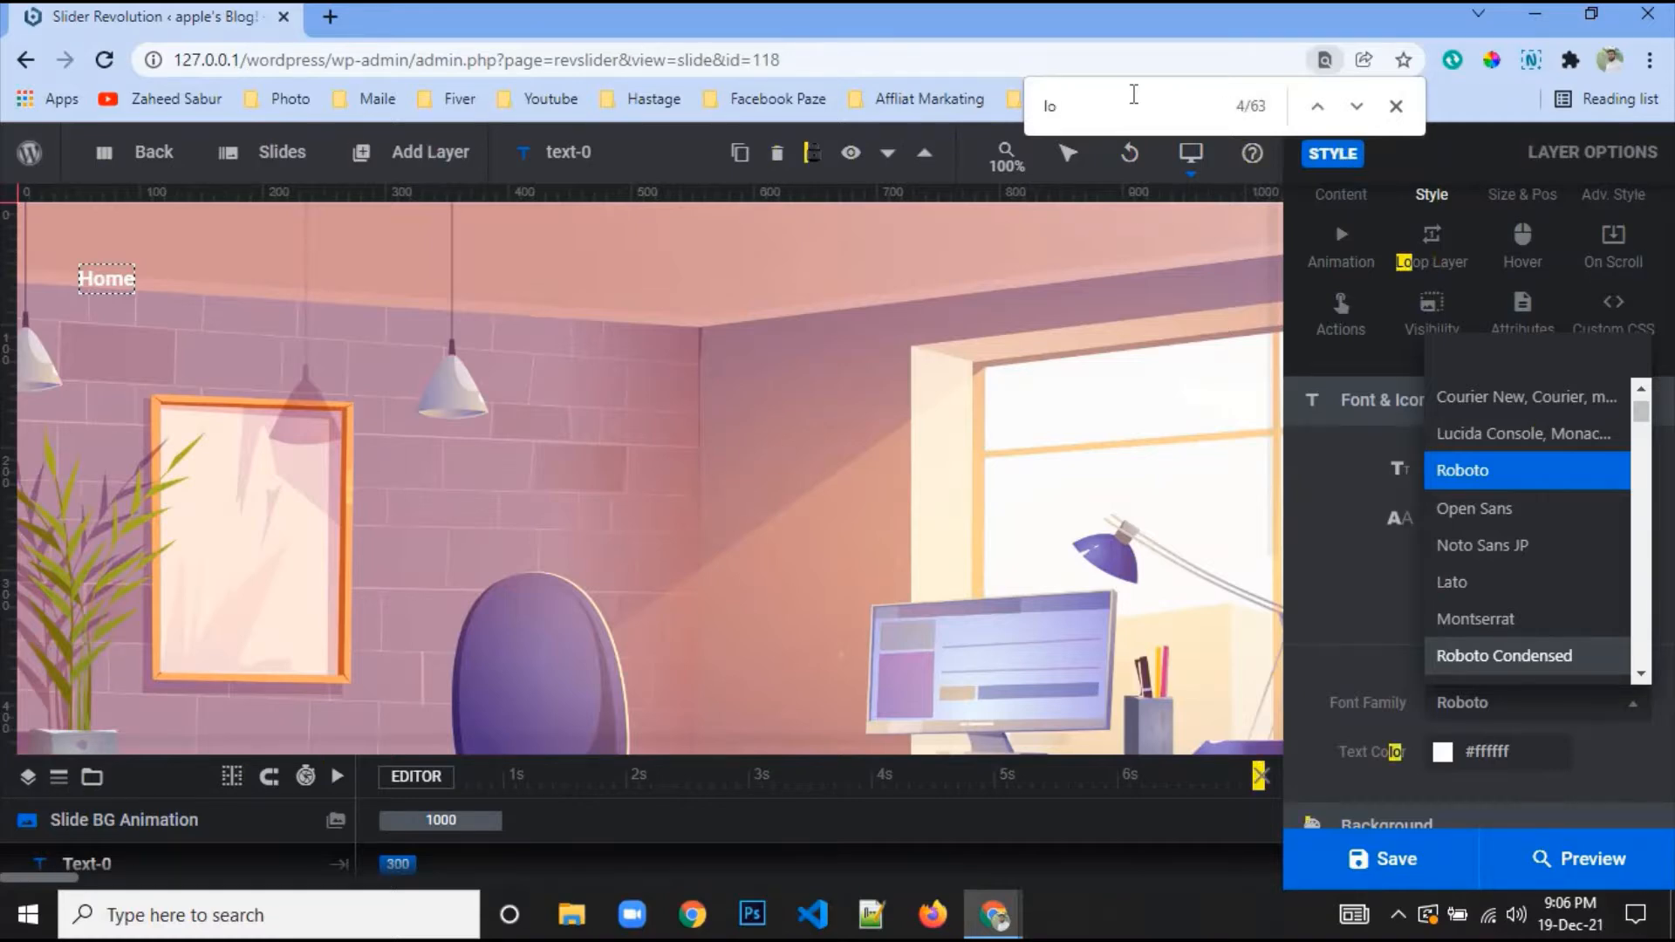
type("bs")
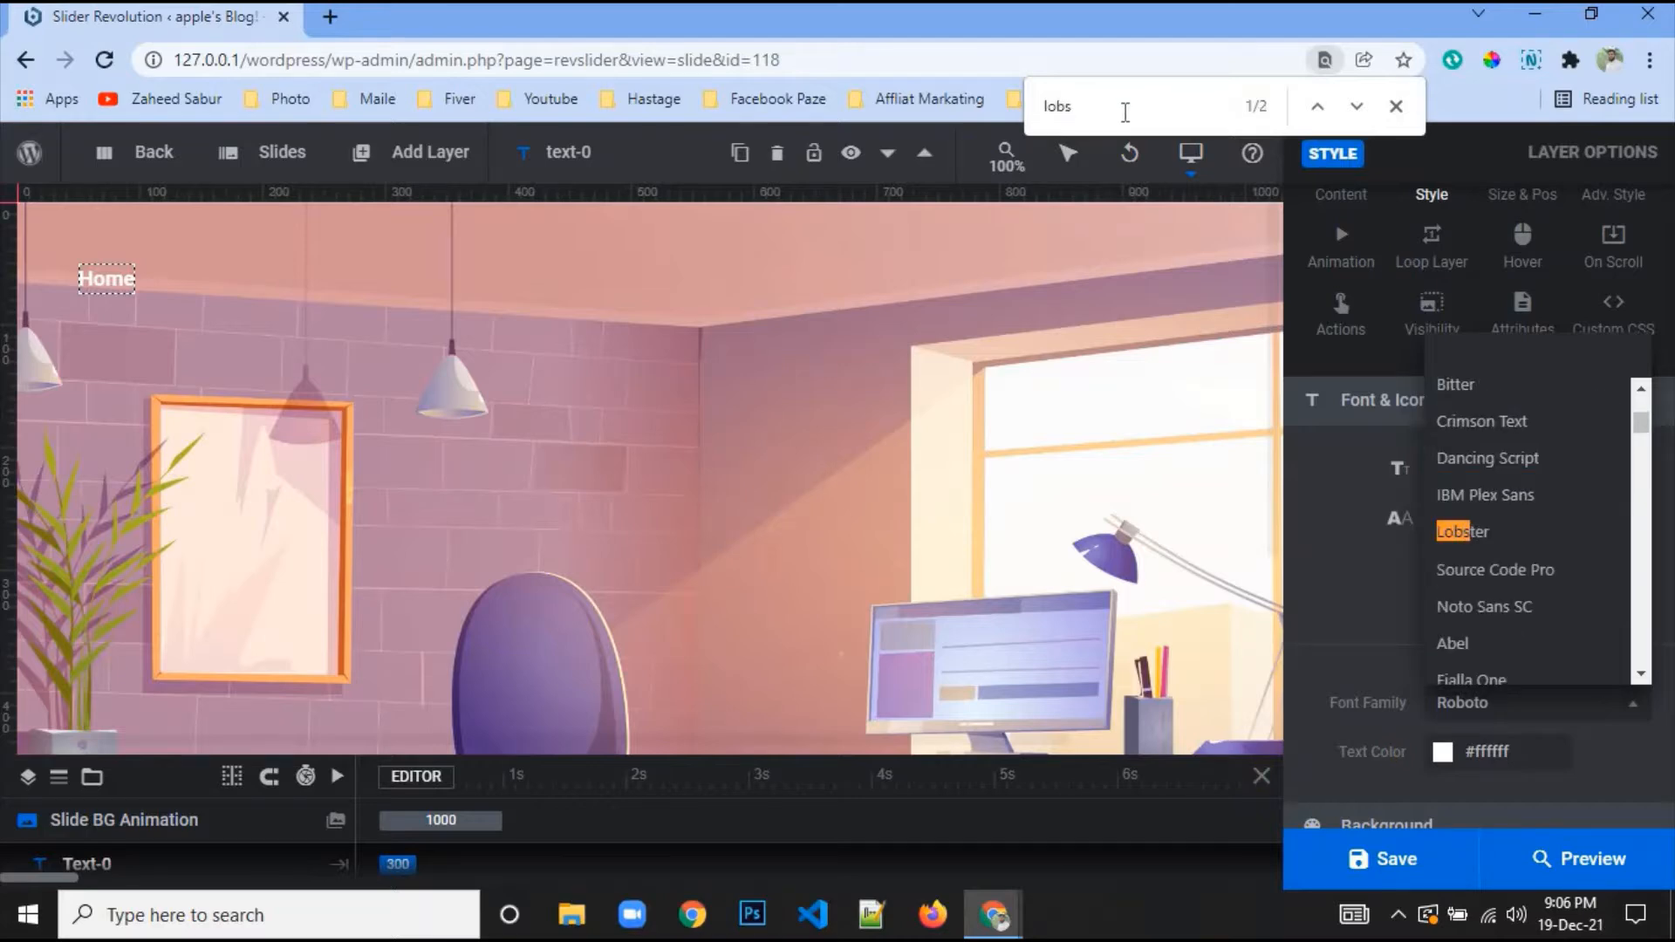
left_click(1469, 540)
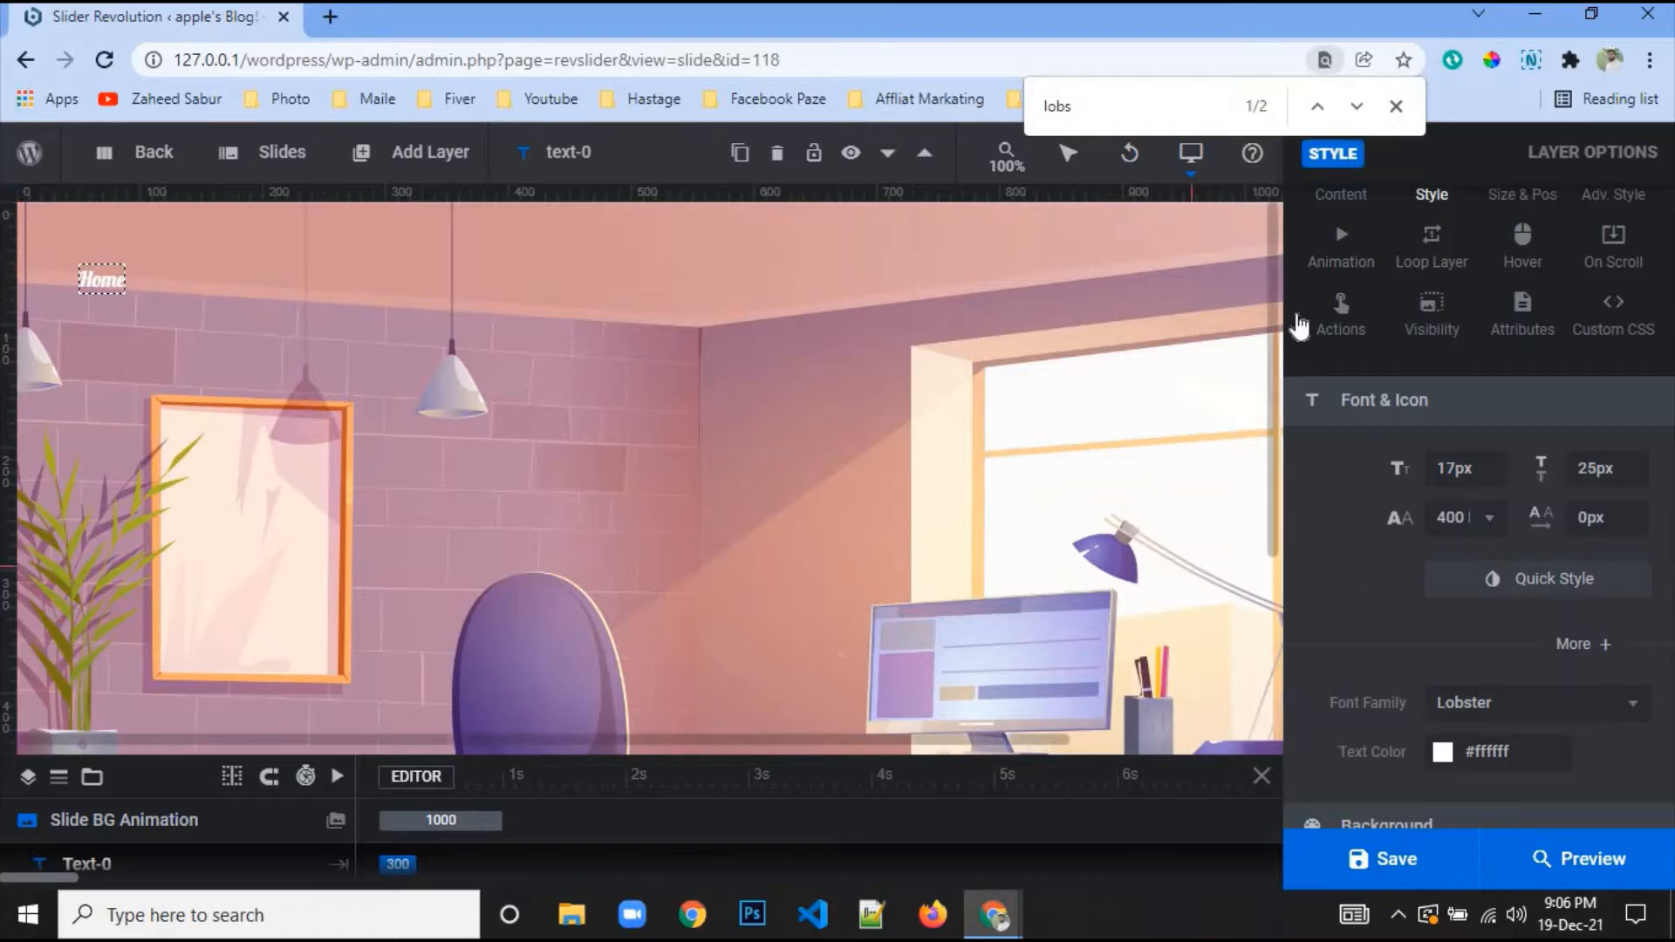
left_click(1396, 106)
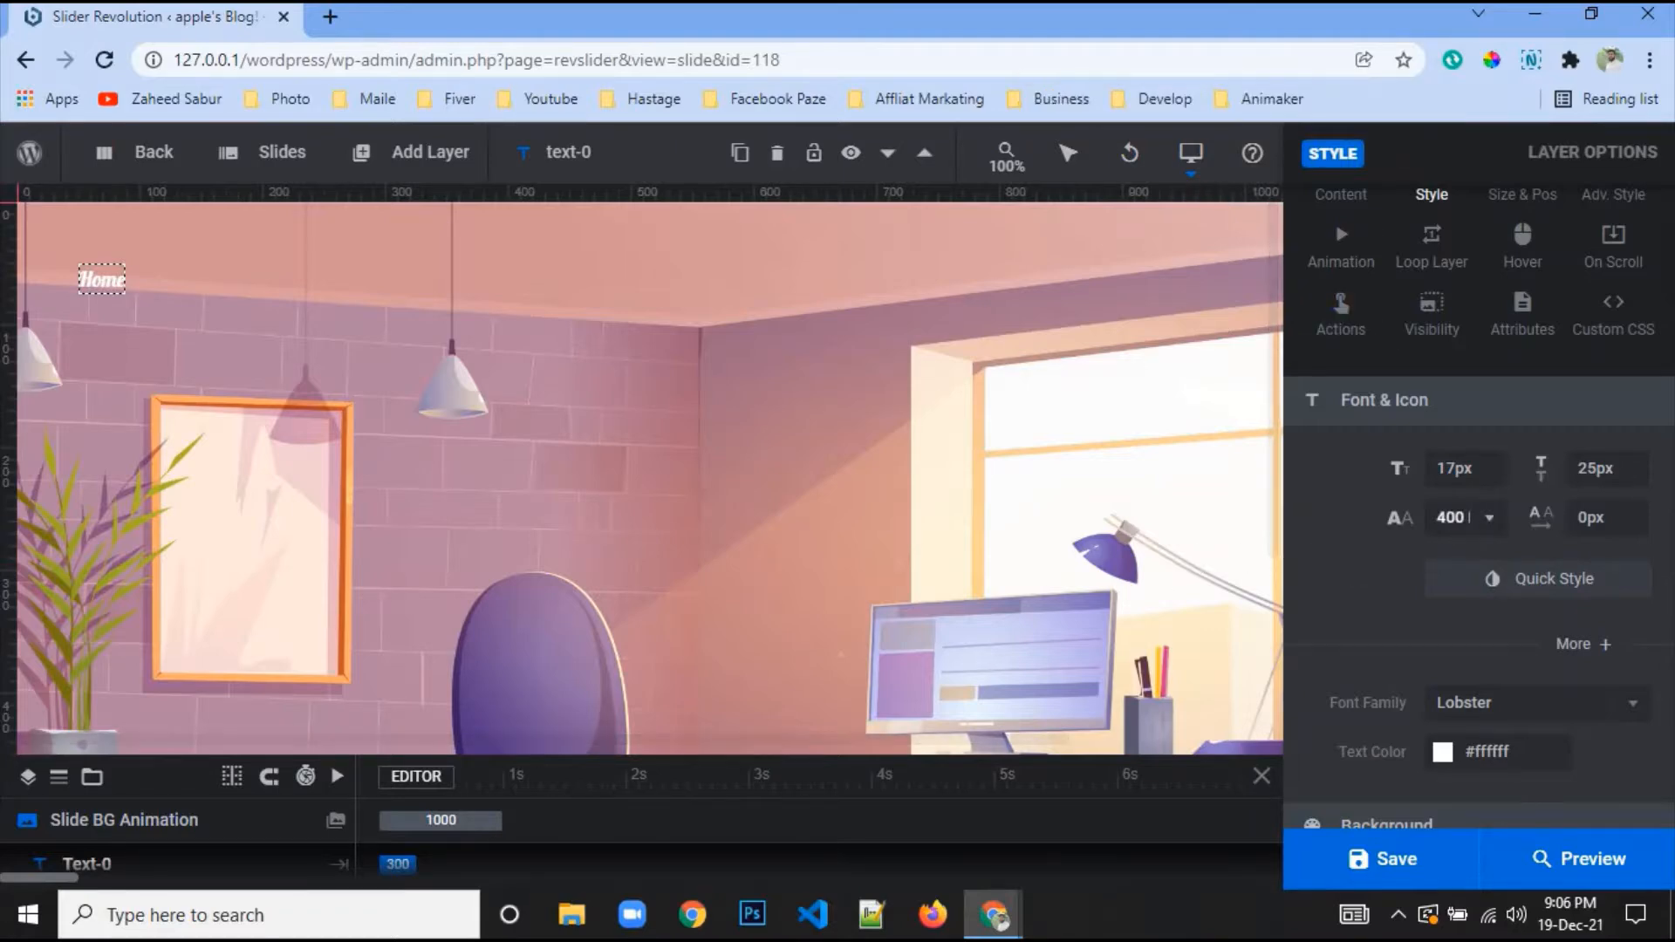
Try a font size of 18px on the Home text layer and check its available font weights
double_click(1469, 470)
type("18px")
left_click(1472, 518)
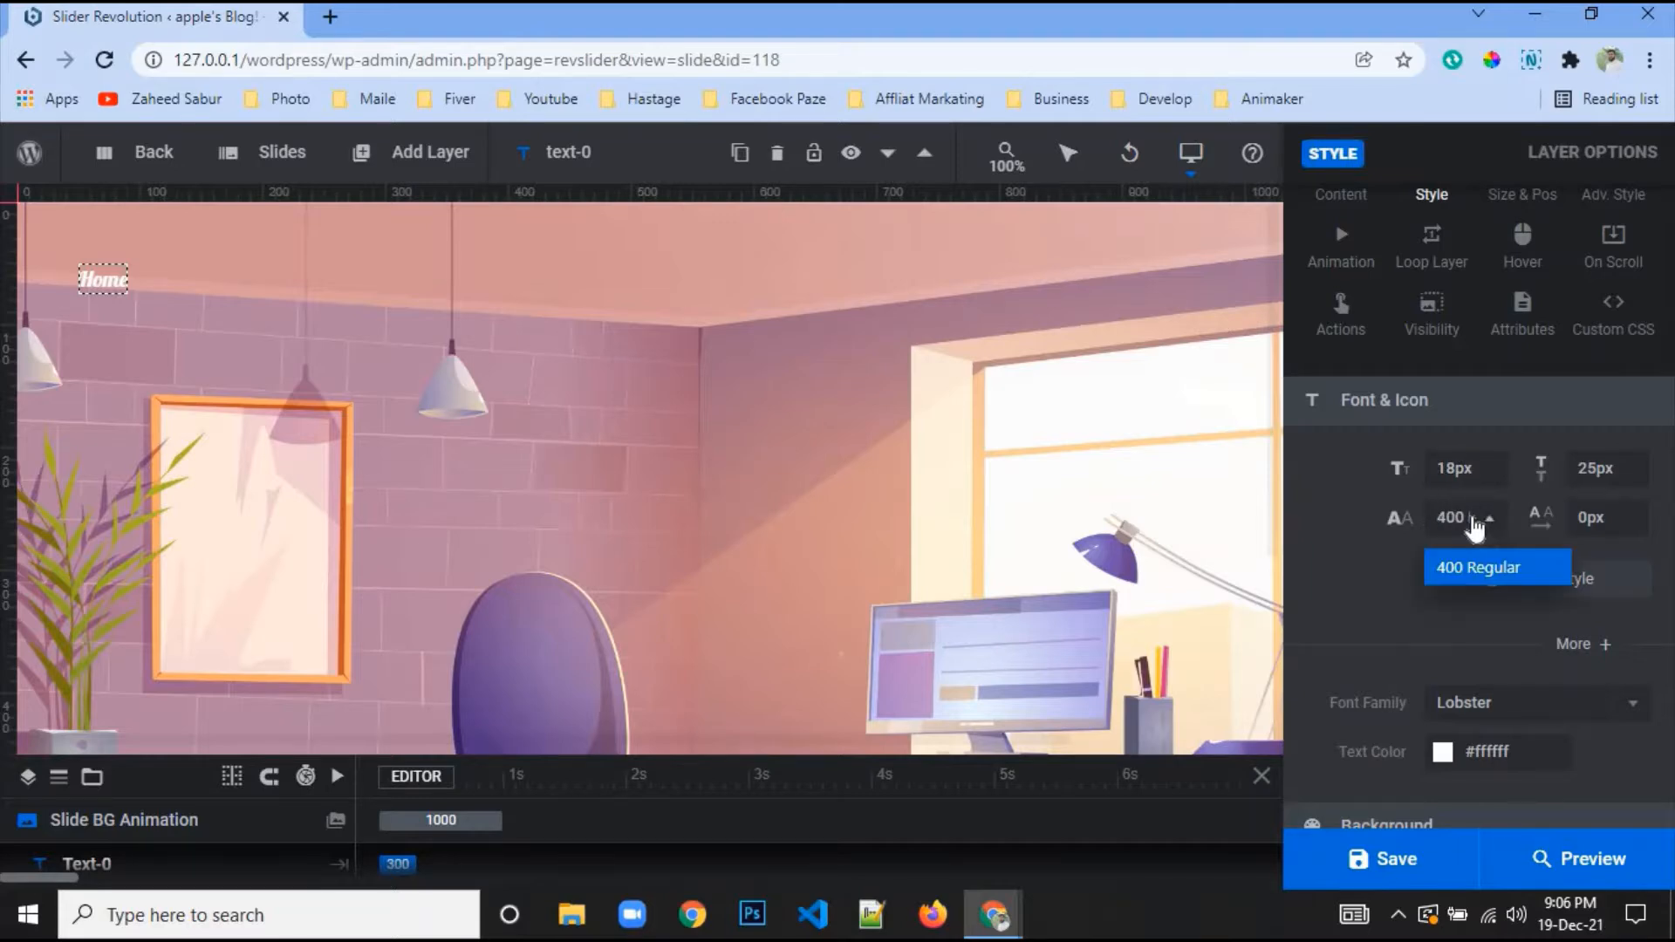
left_click(1461, 649)
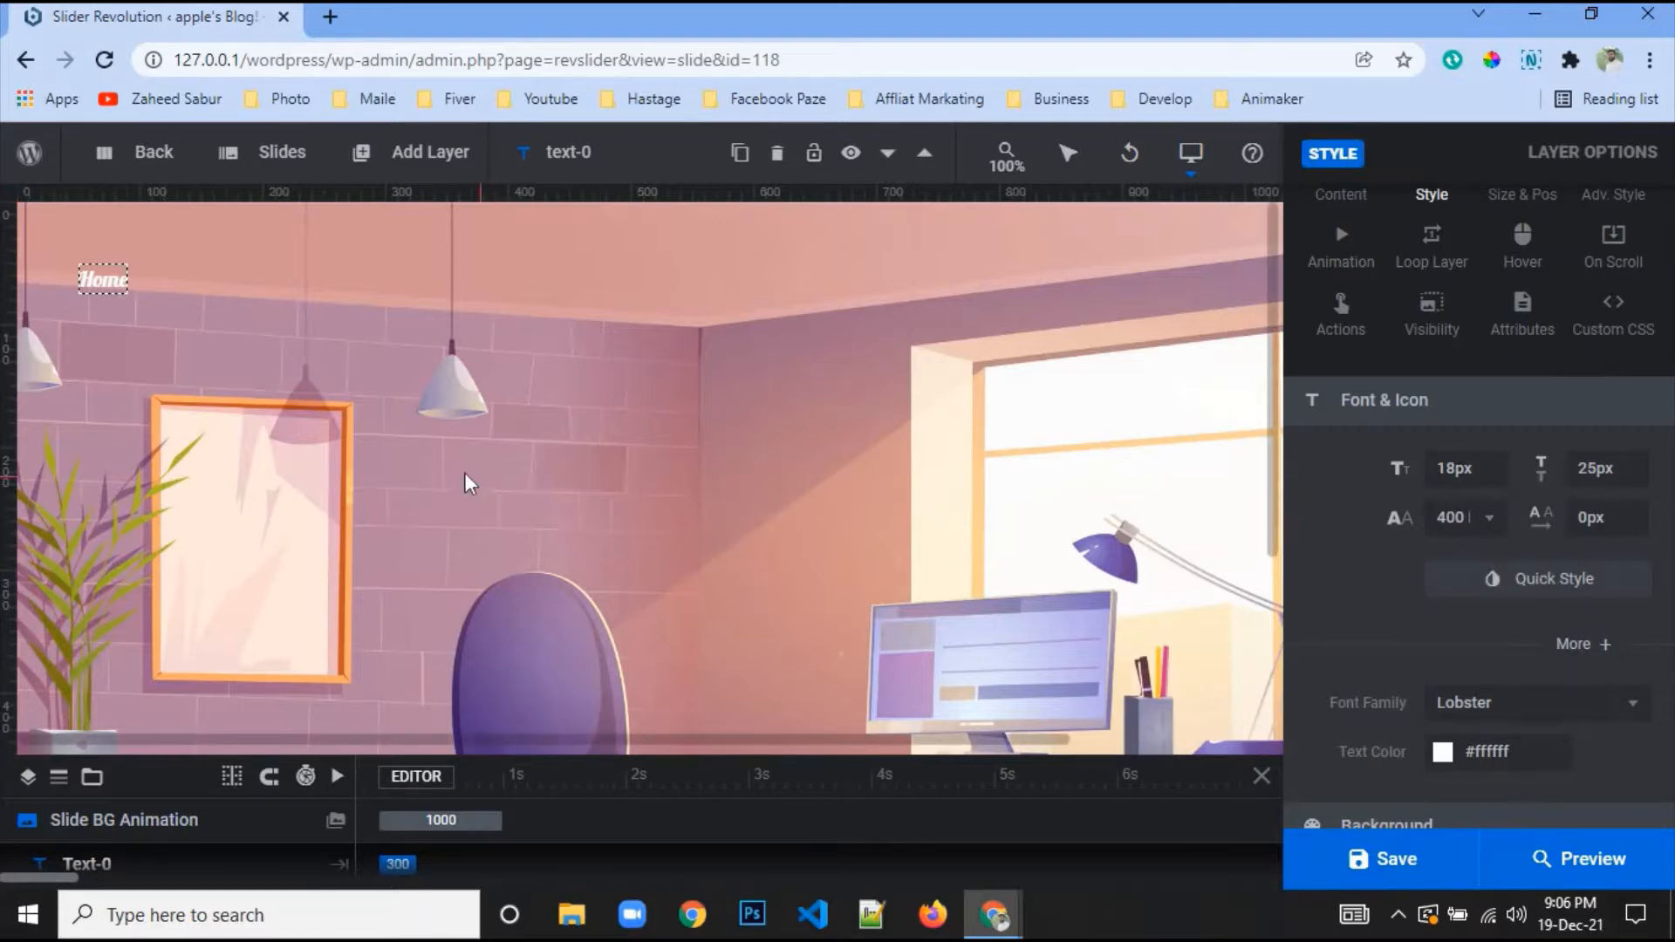
Enlarge the Home text layer slightly on the canvas, and set its font size to 19px
left_click(111, 271)
left_click_drag(128, 292, 136, 298)
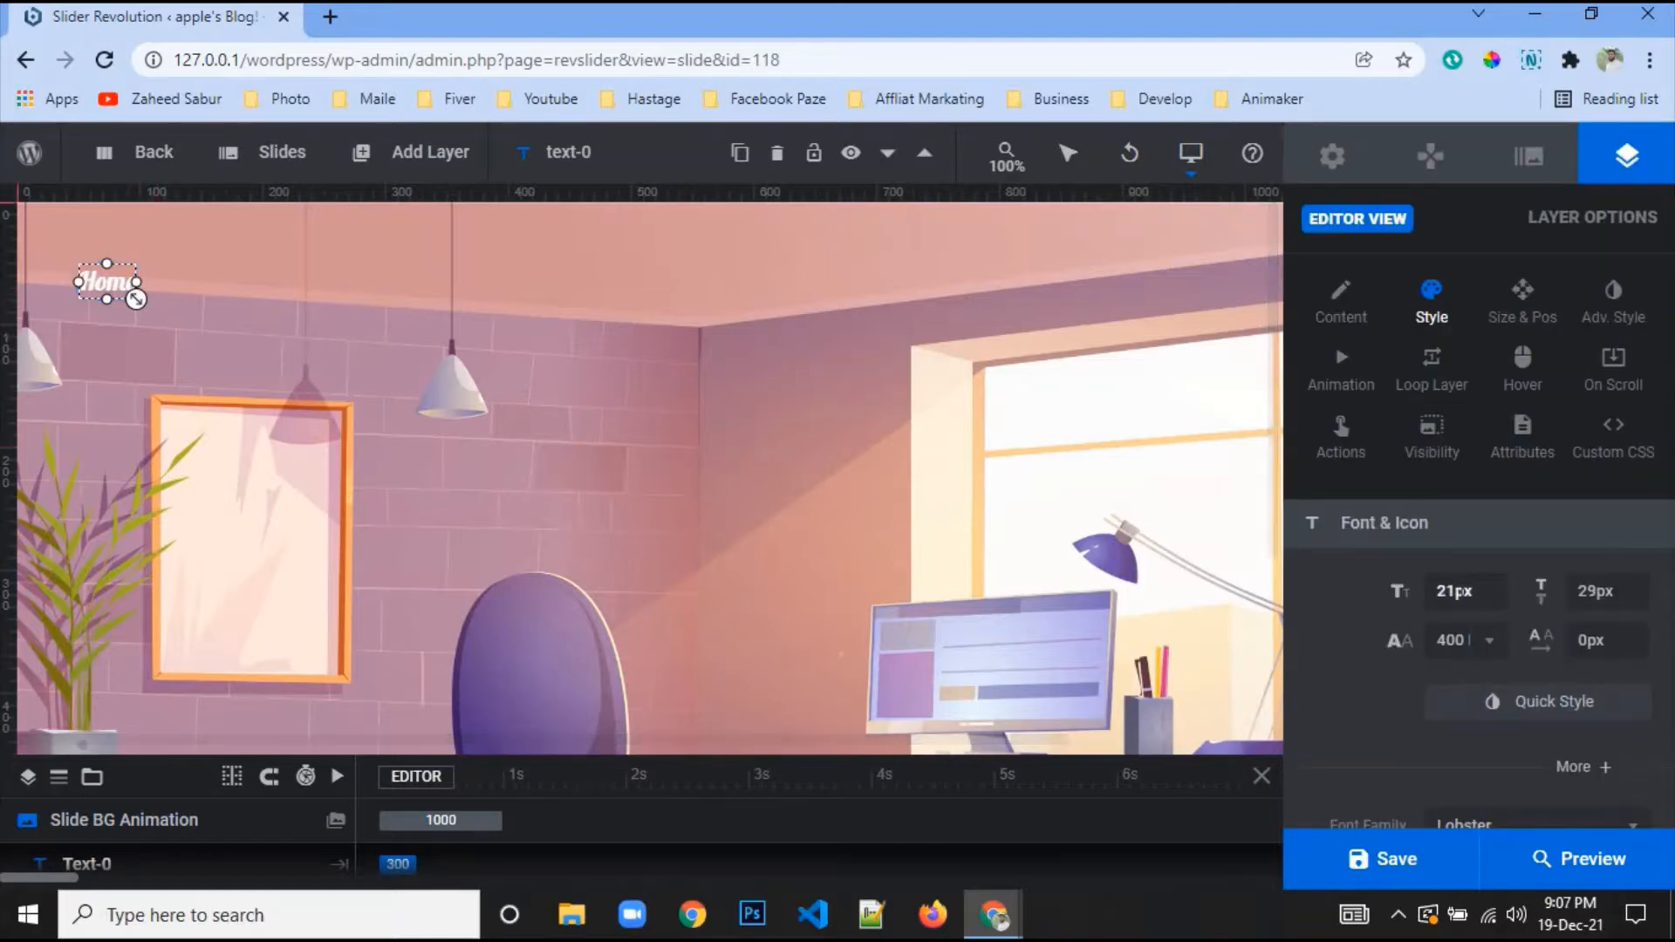
double_click(1465, 592)
type("19px")
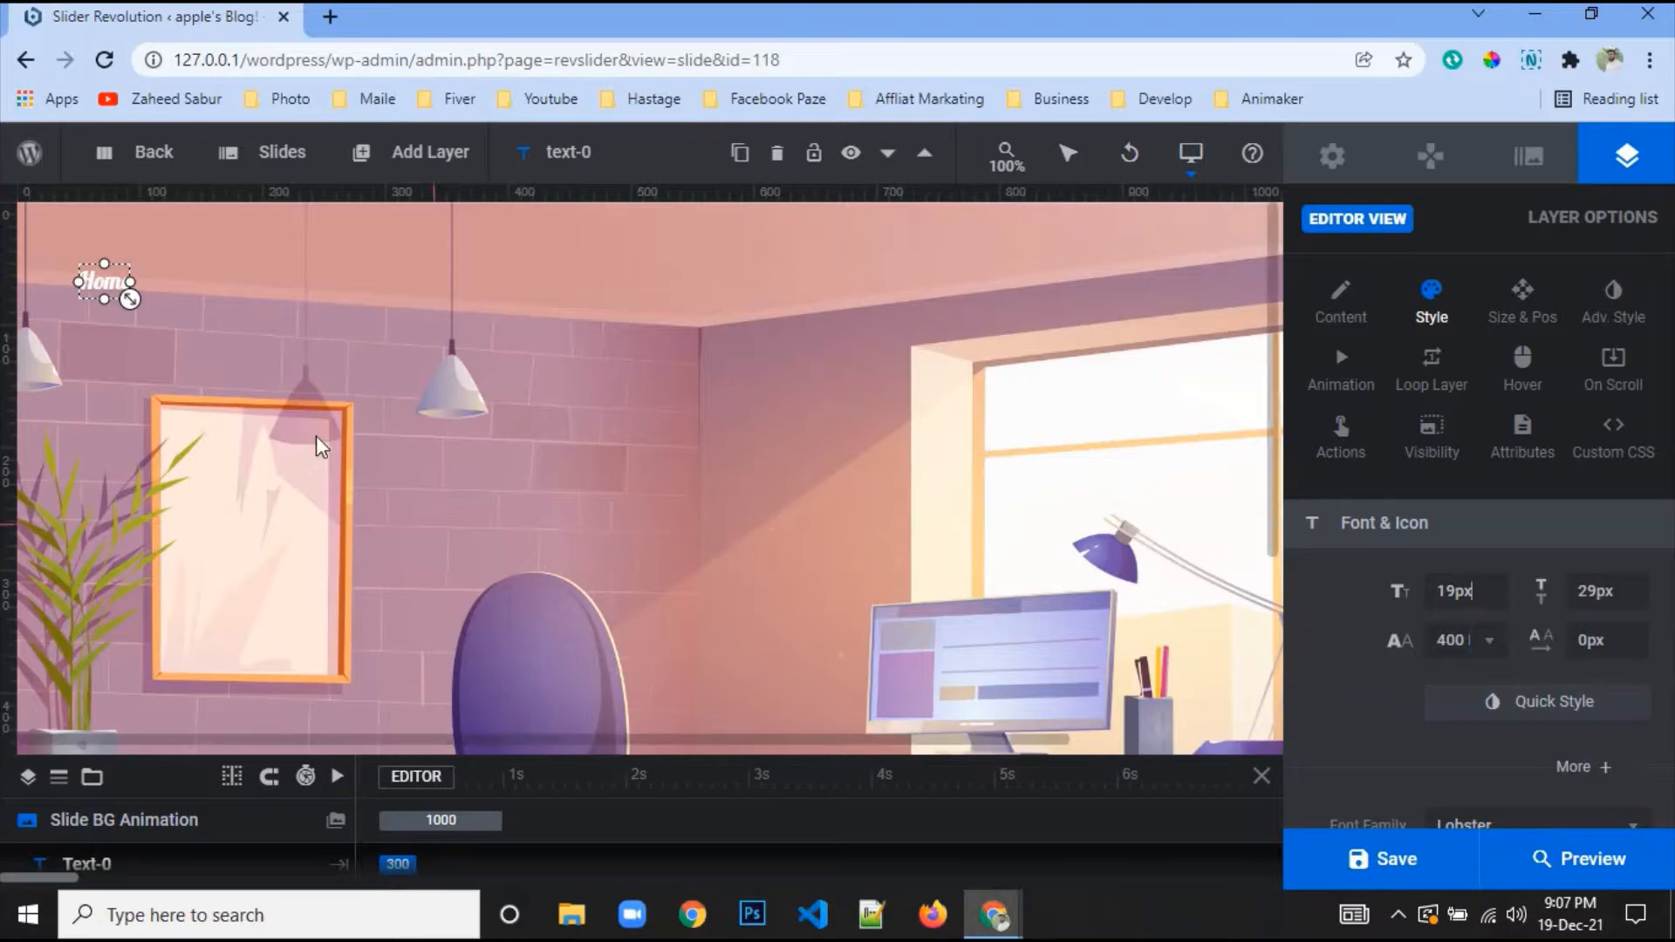
Move the Home text layer to about X 654px near the top of the slide and set its Y position to 30px
left_click_drag(103, 308, 856, 303)
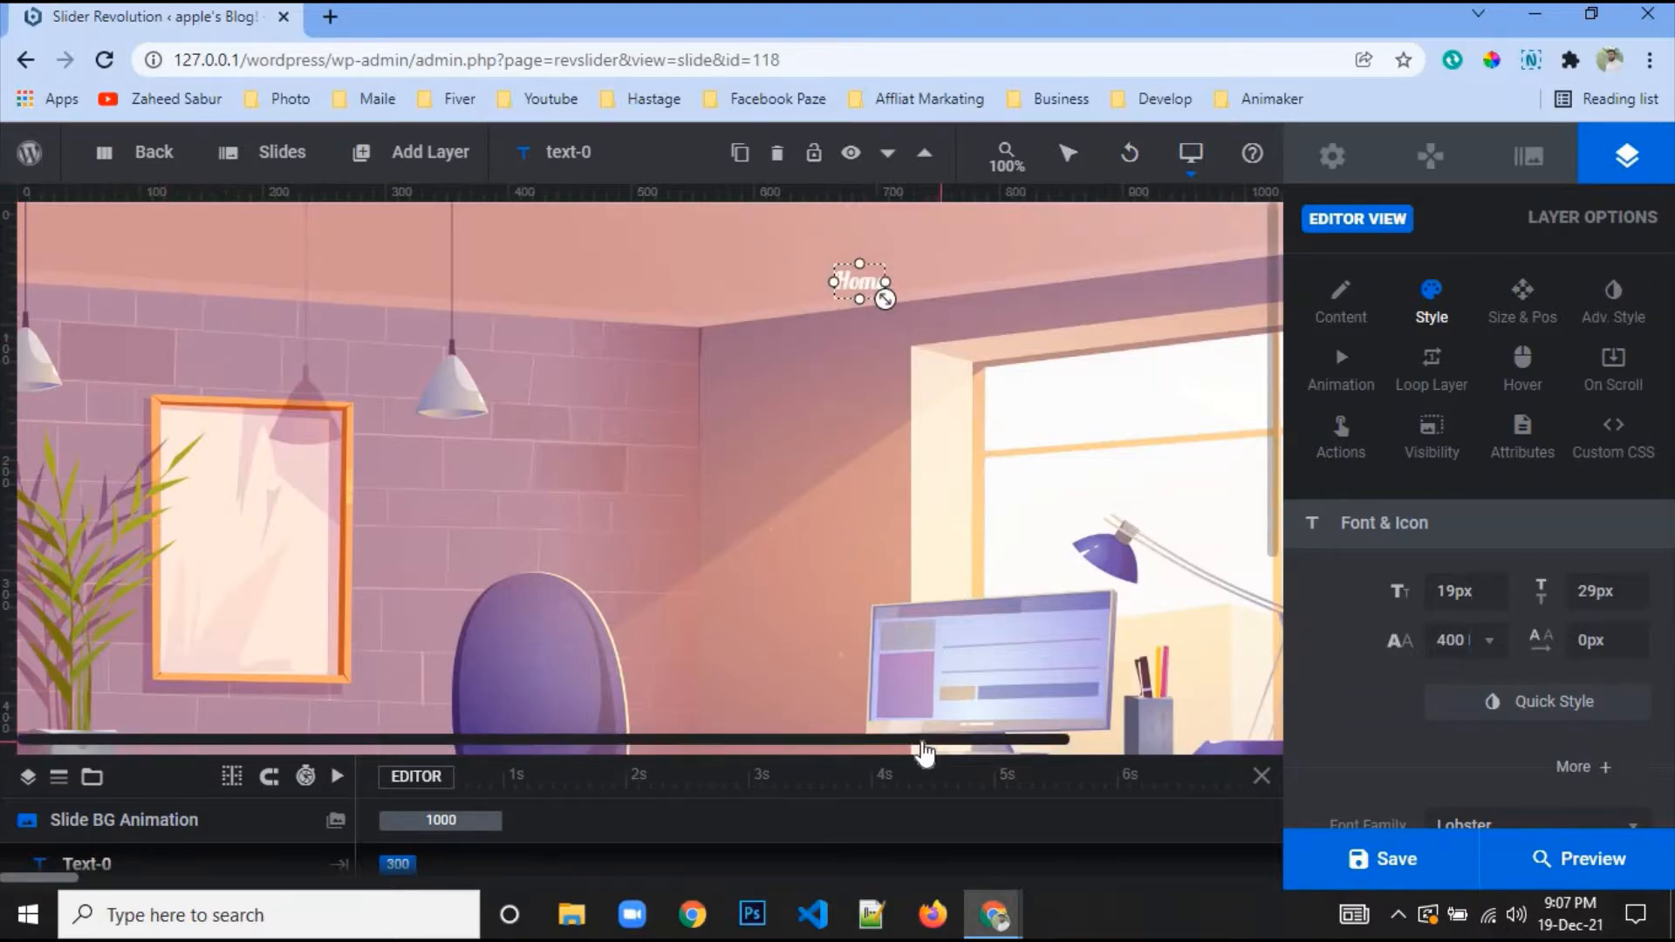
left_click_drag(916, 742, 1270, 781)
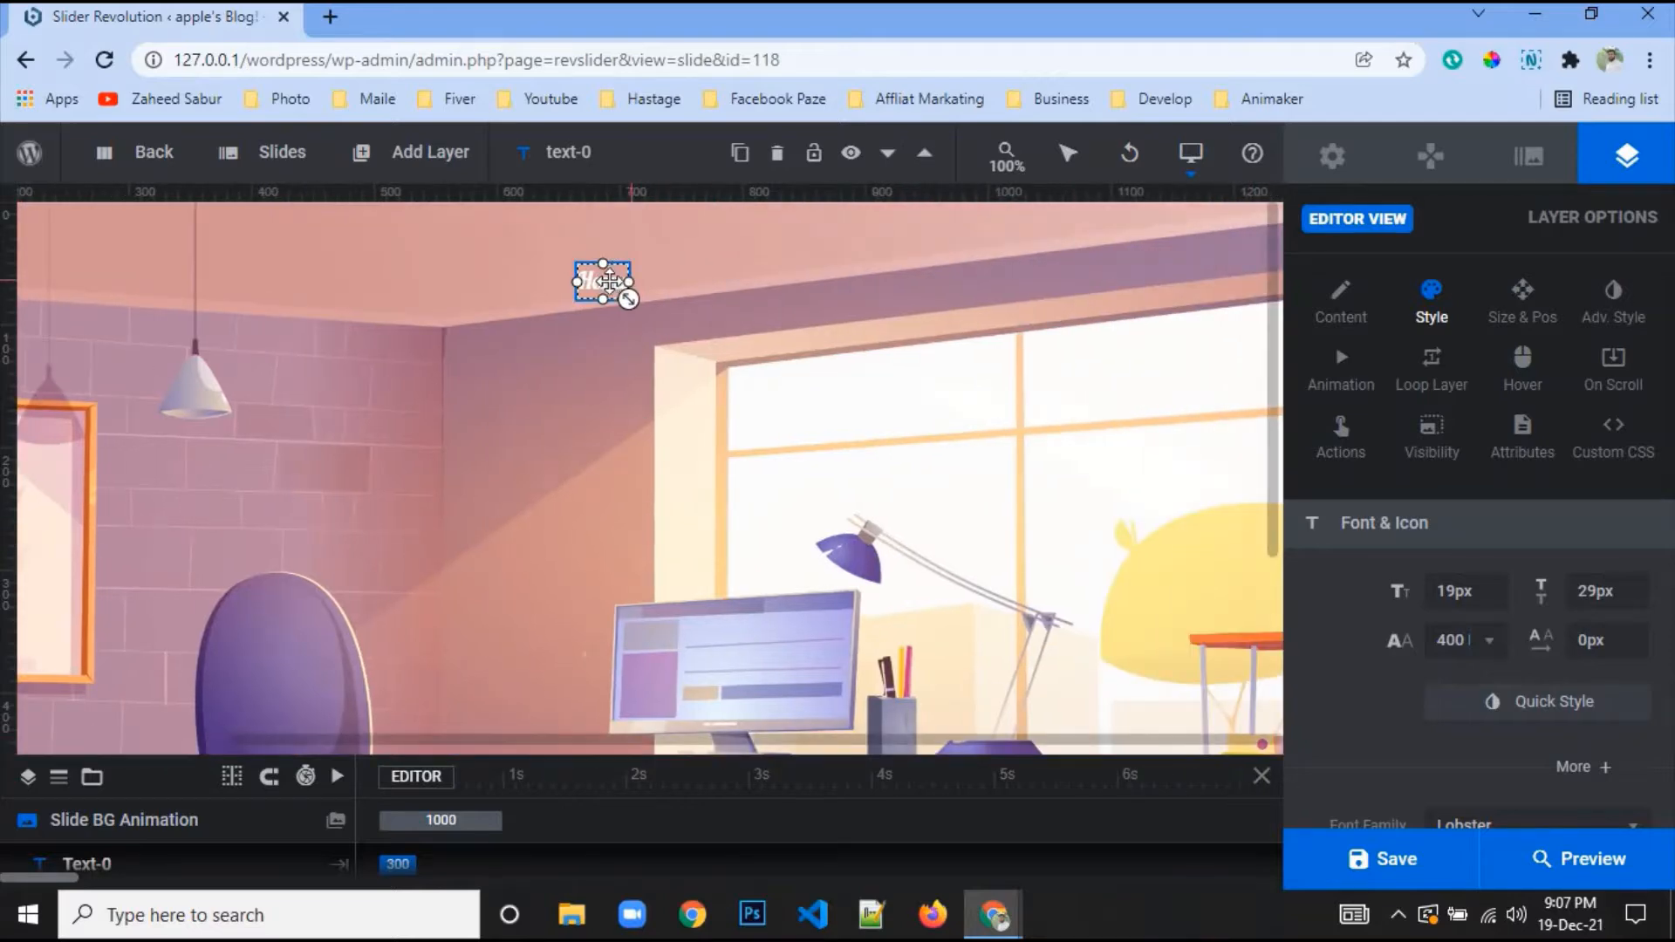
left_click_drag(603, 281, 595, 258)
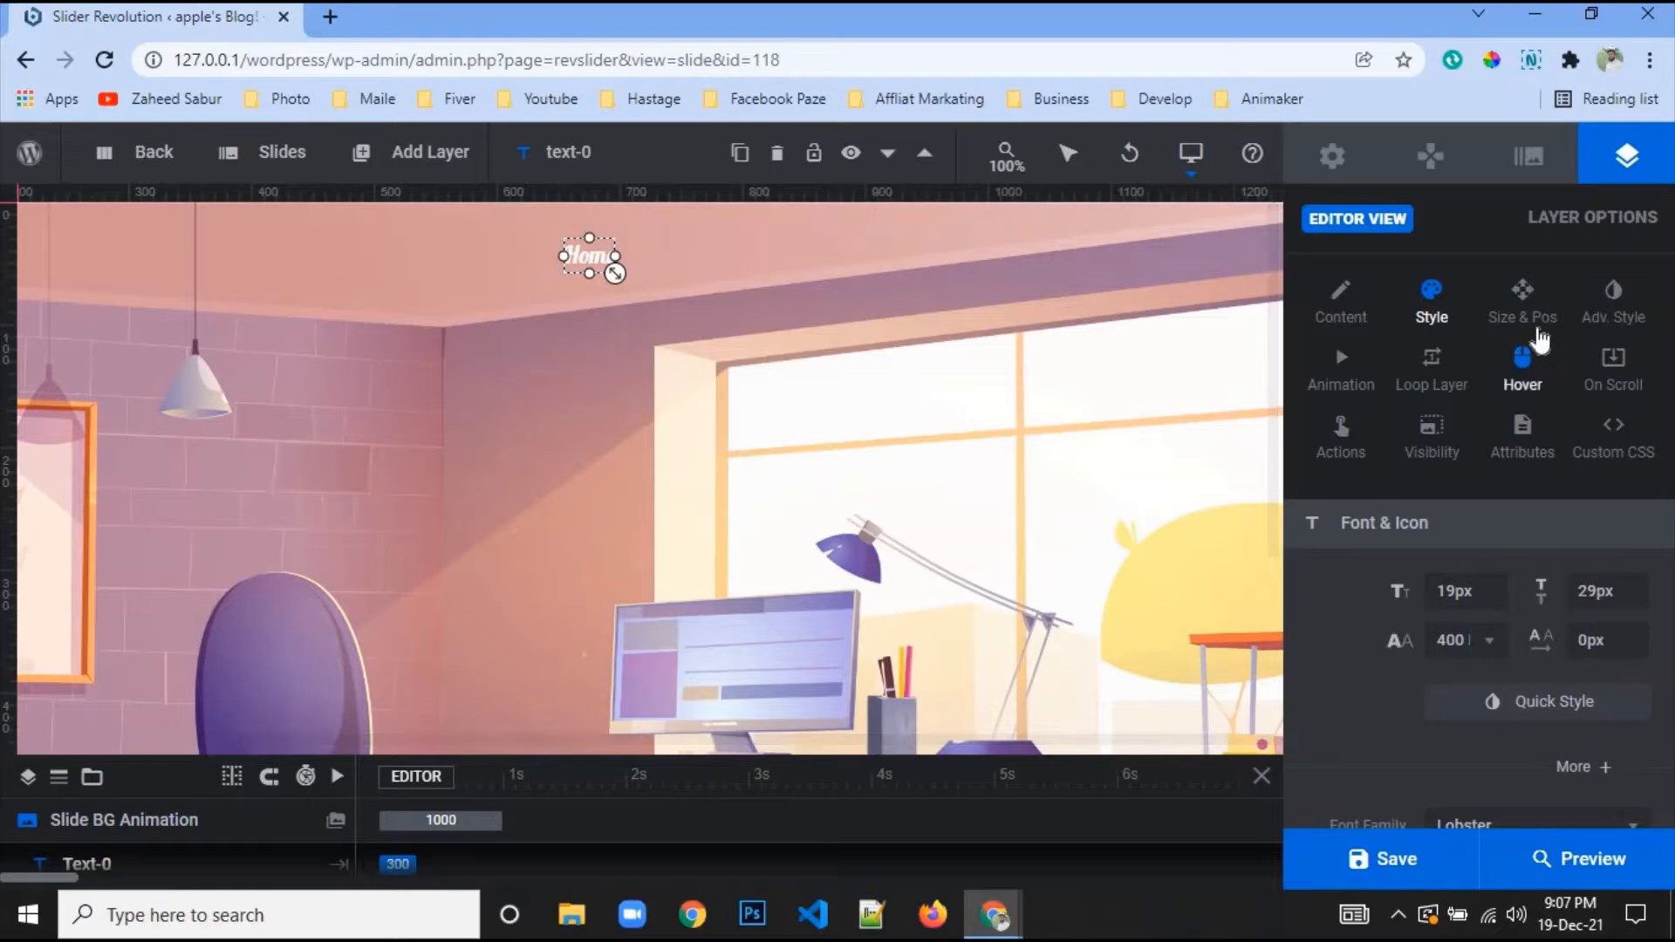
left_click(1522, 296)
double_click(1597, 643)
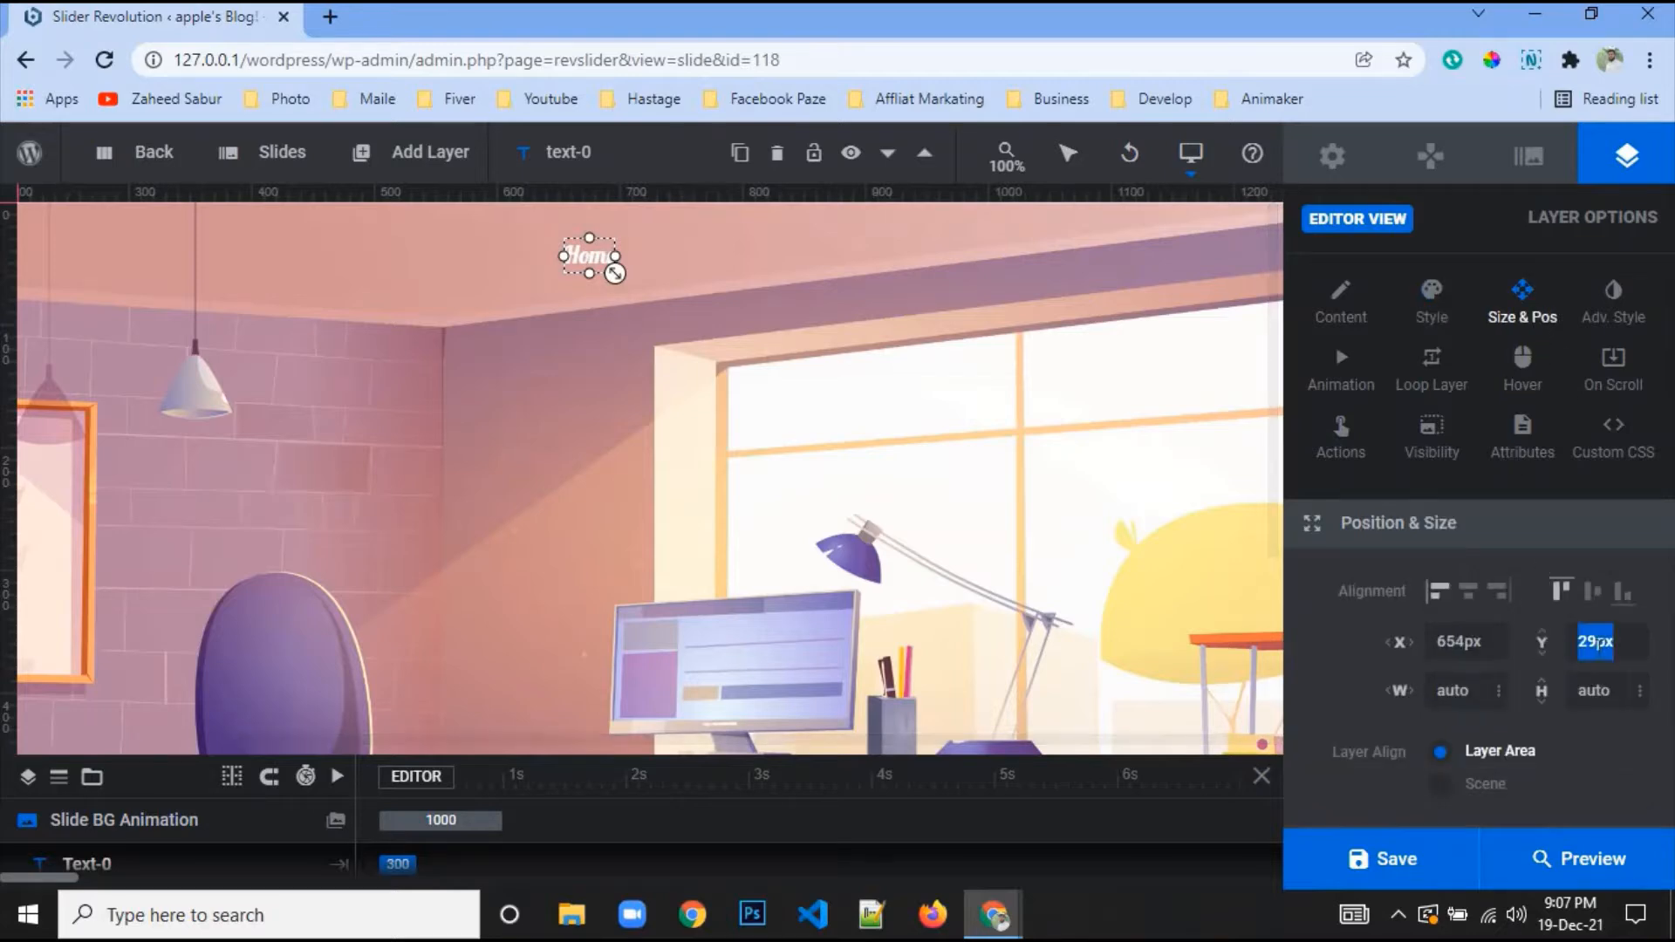
type("30px")
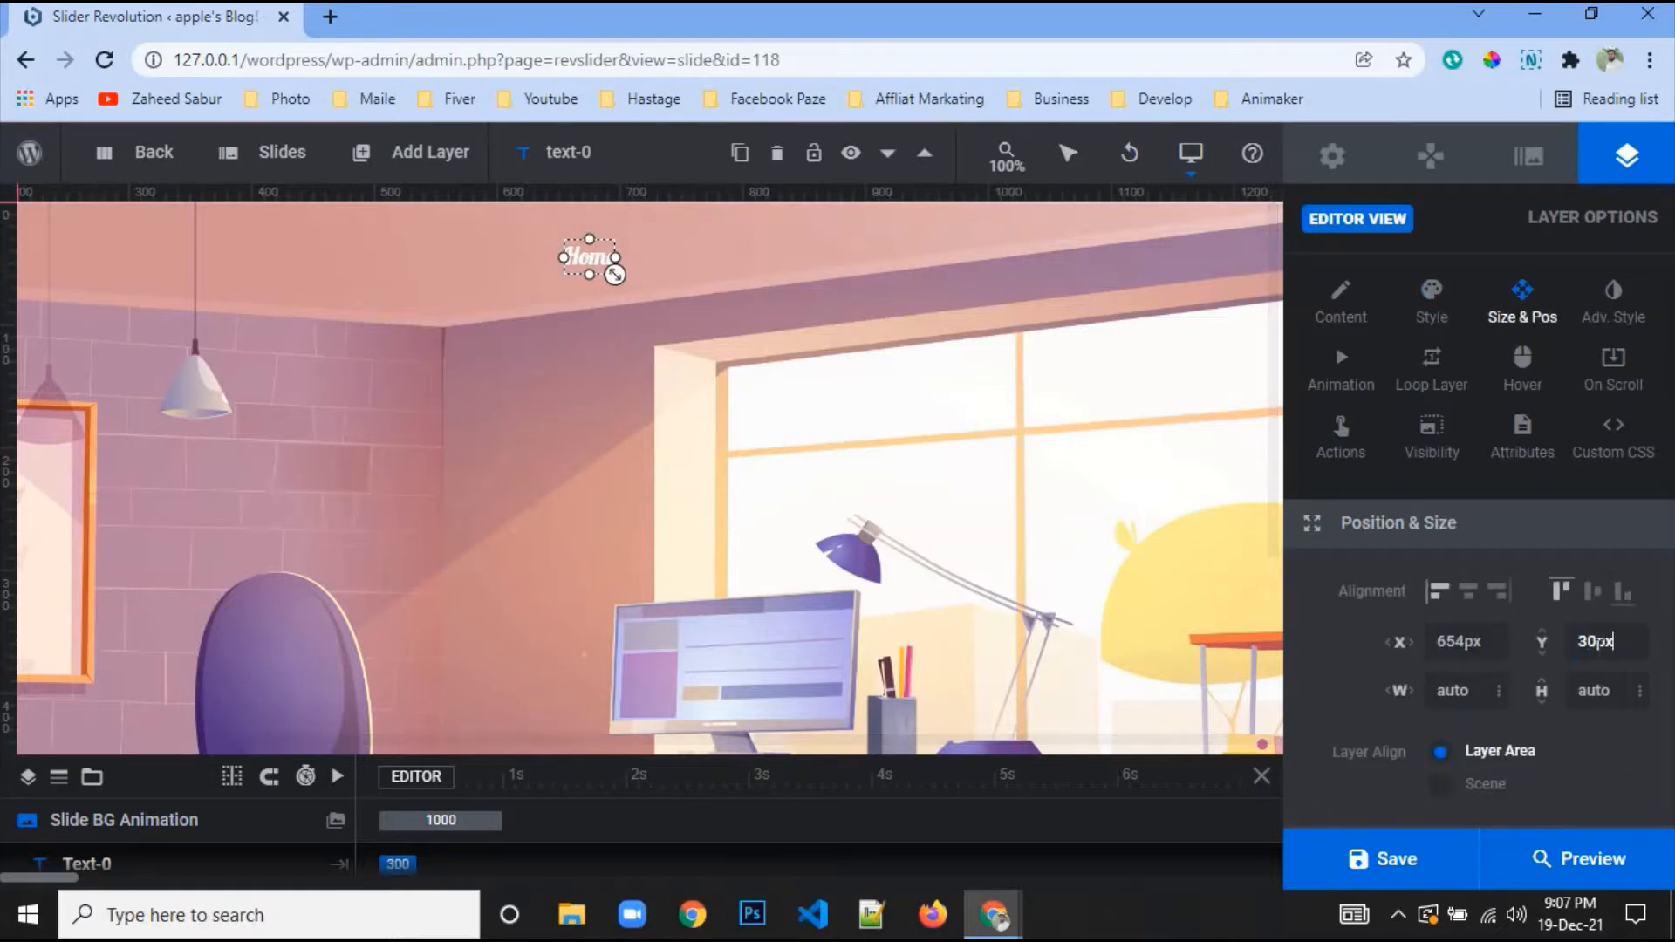
Duplicate the Home text layer and place the copy just right of it, at about X 732px and Y 33px
right_click(599, 263)
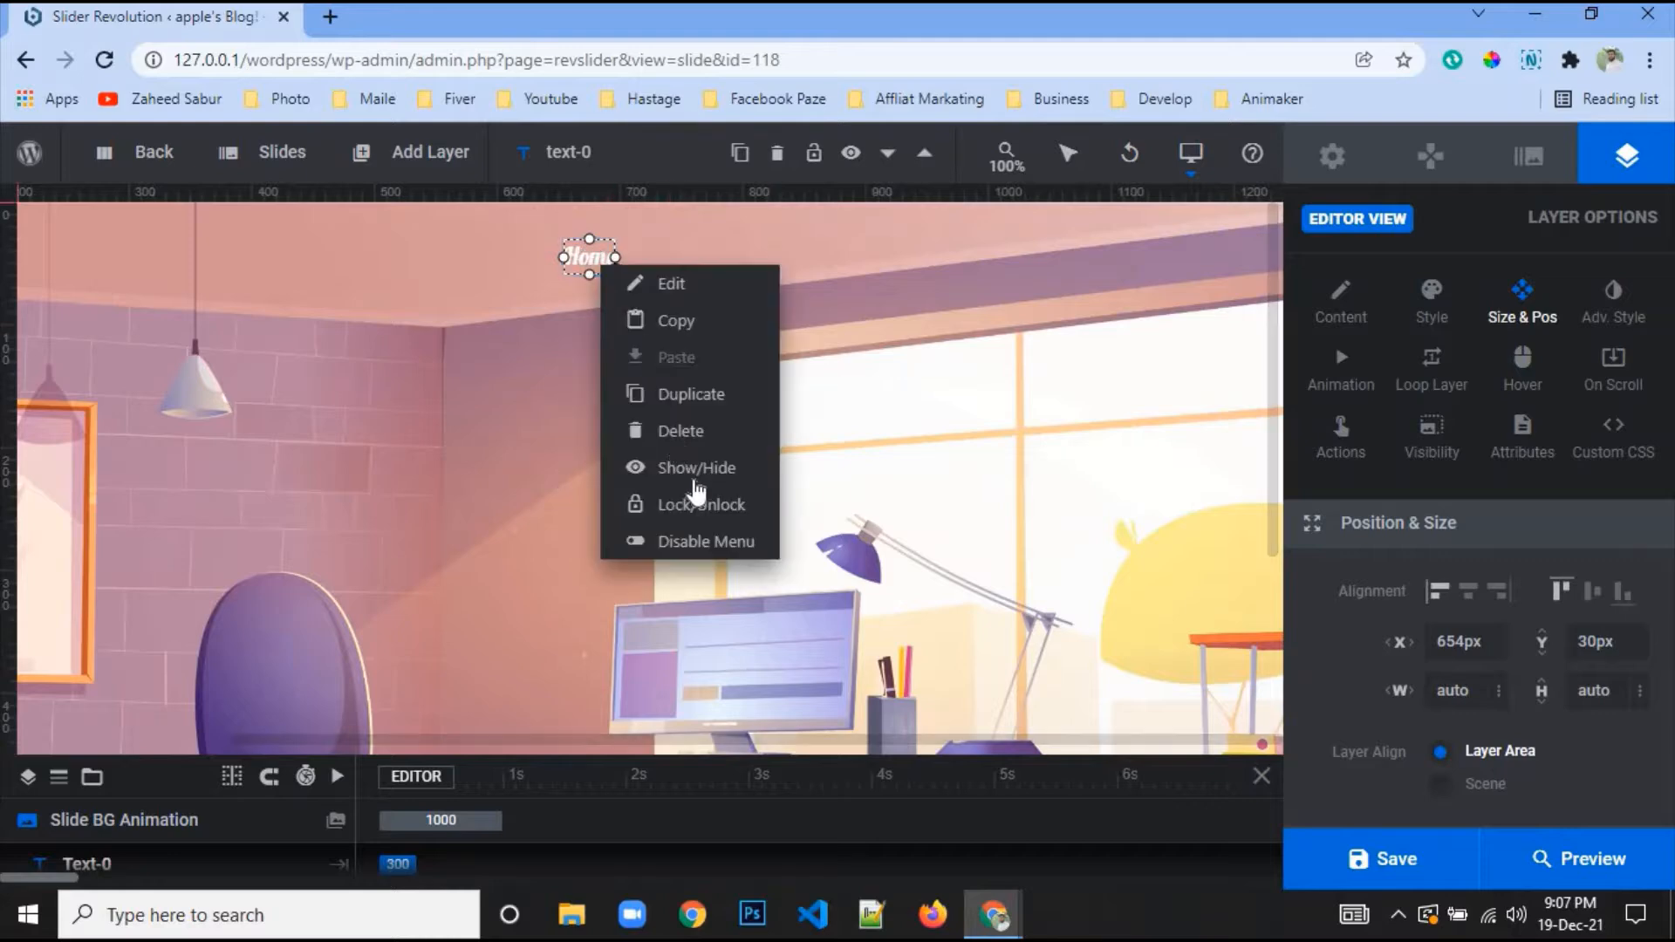
left_click(698, 395)
left_click_drag(598, 262, 685, 261)
Replace the text of the copied Home layer with "about us"
left_click(1337, 307)
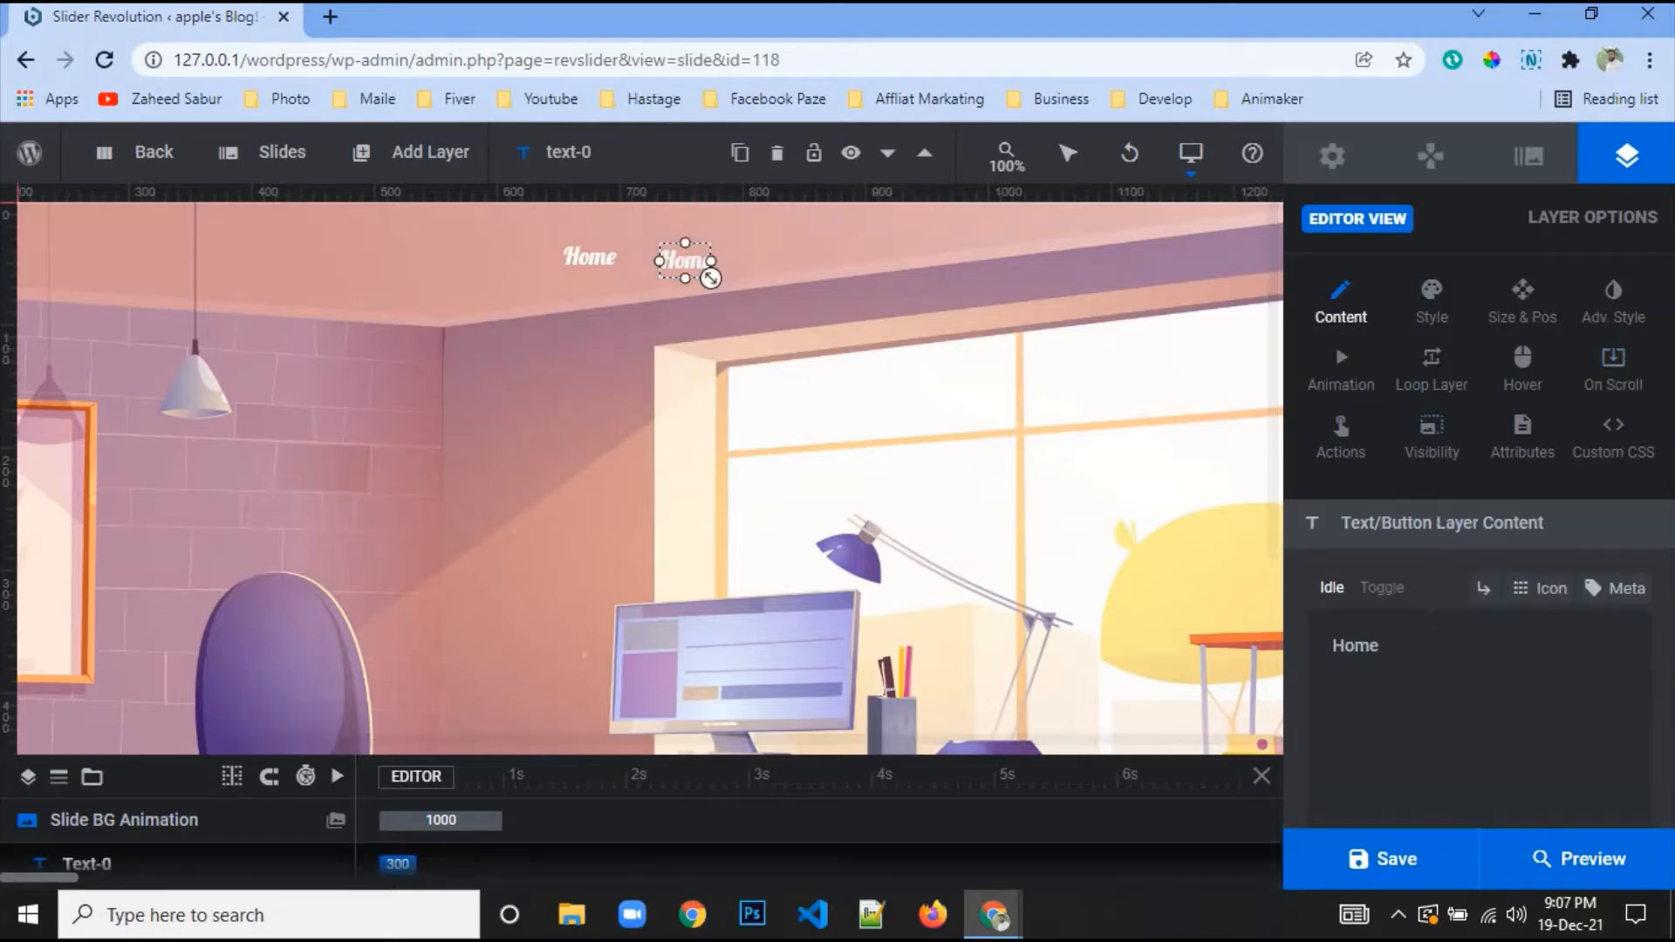
double_click(1355, 646)
type("A")
key("BackSpace")
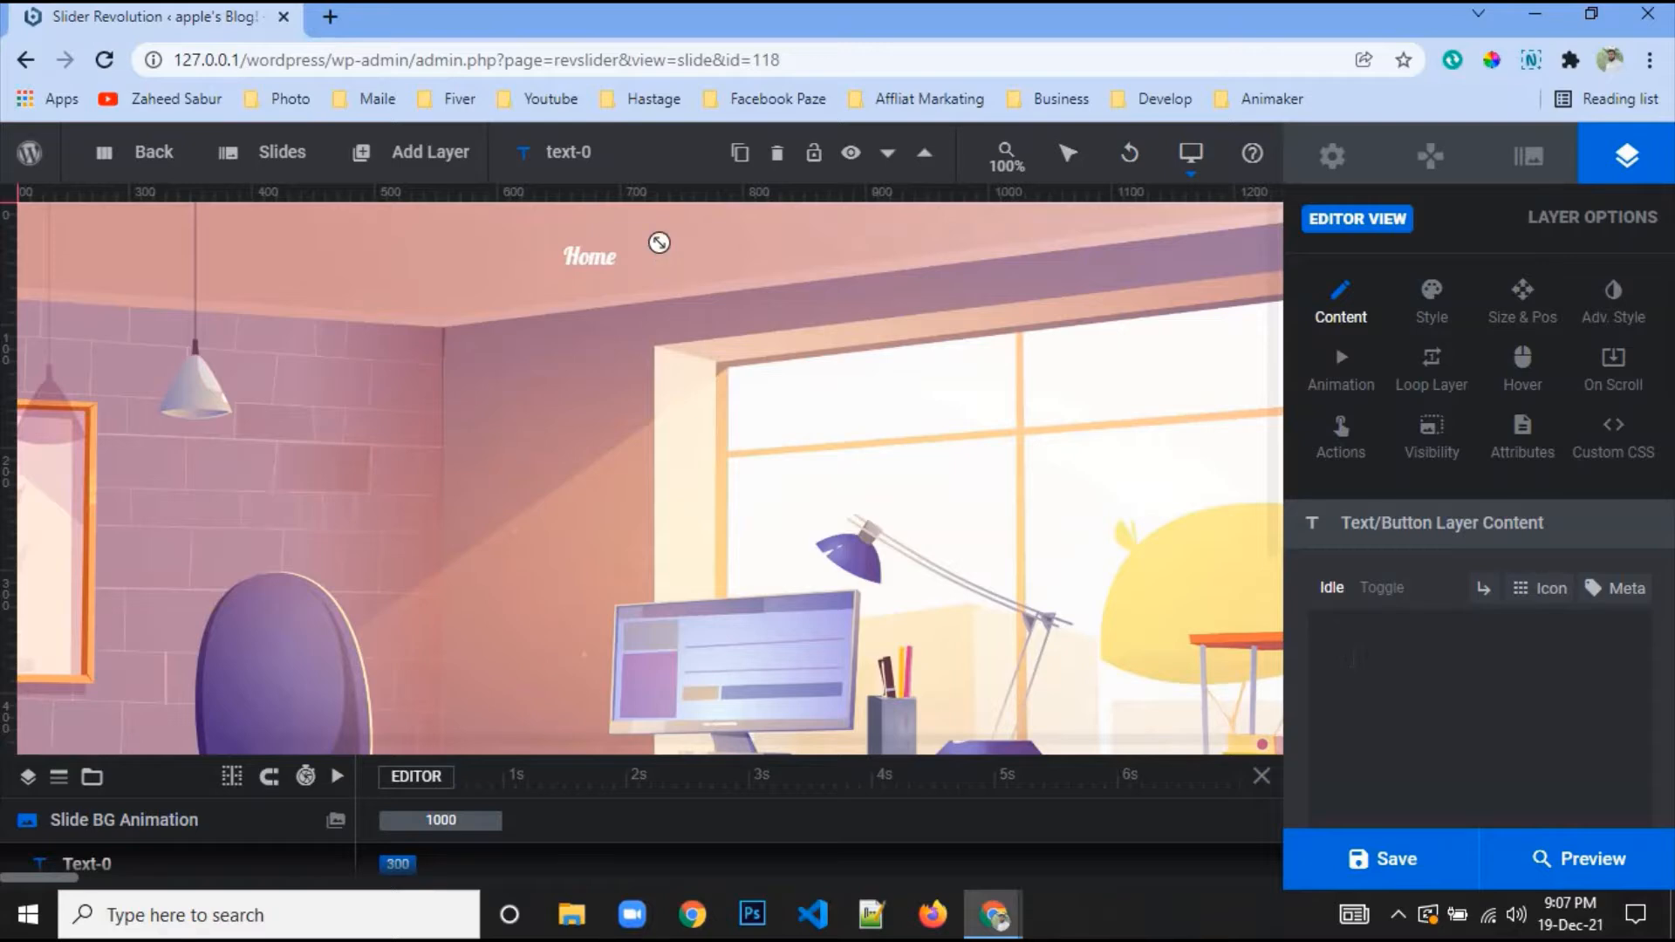
type("abou")
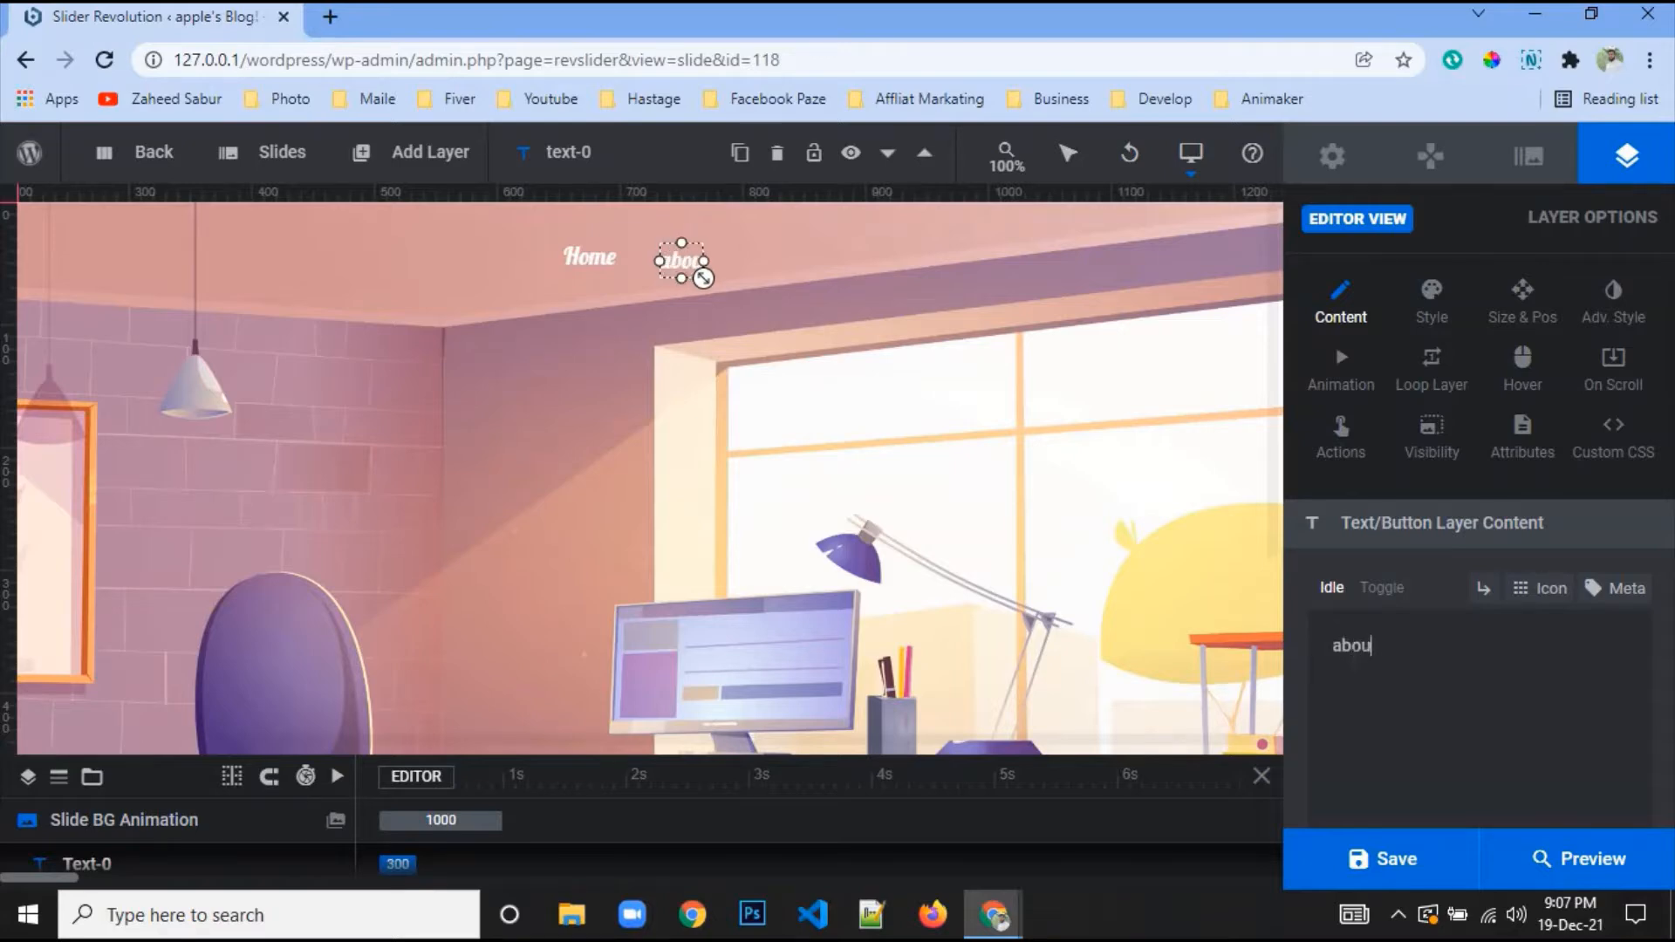
type("t us")
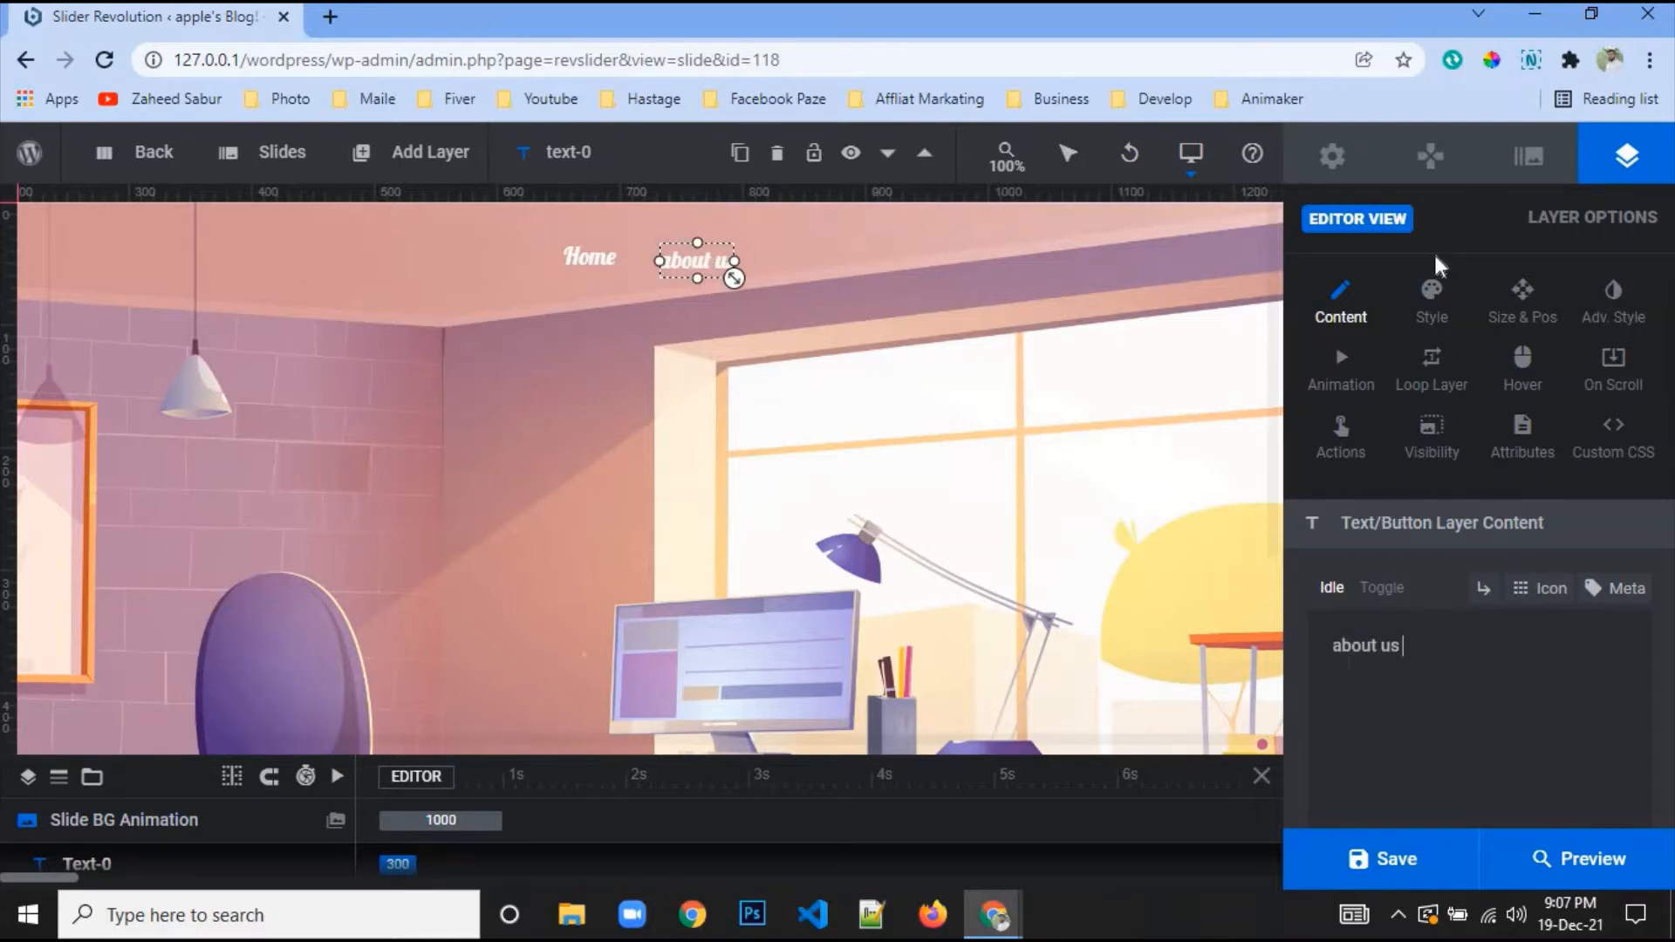
Try Uppercase as the text transform of the "about us" layer, and set it to Capitalize
left_click(1432, 296)
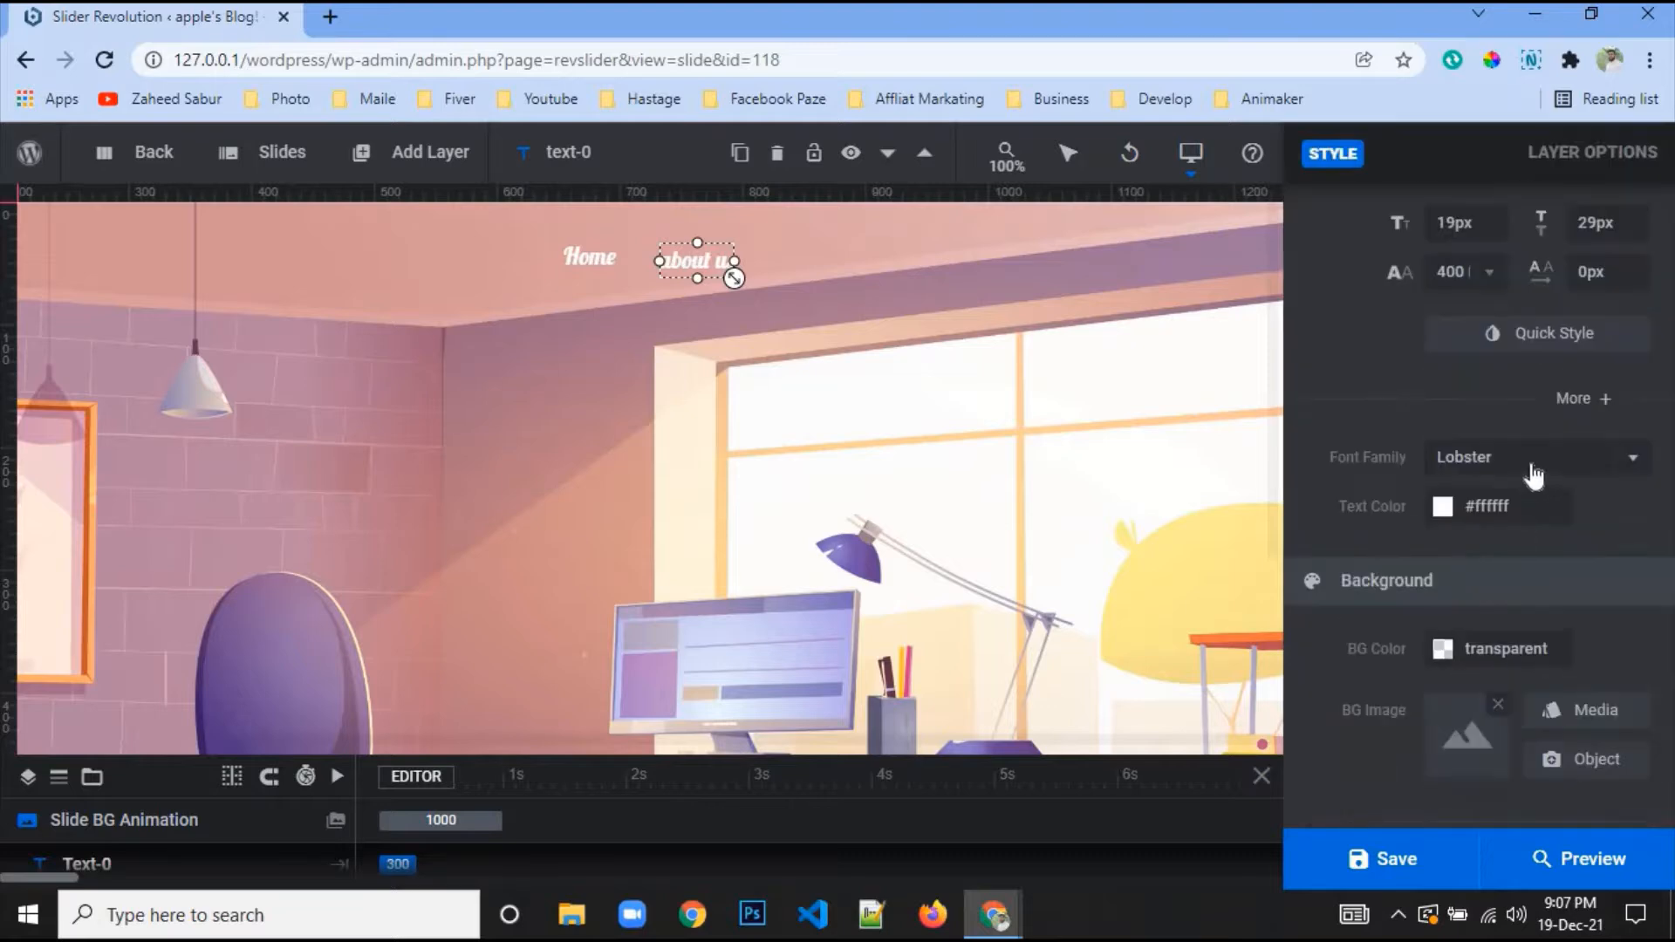
left_click(1575, 399)
left_click(1474, 519)
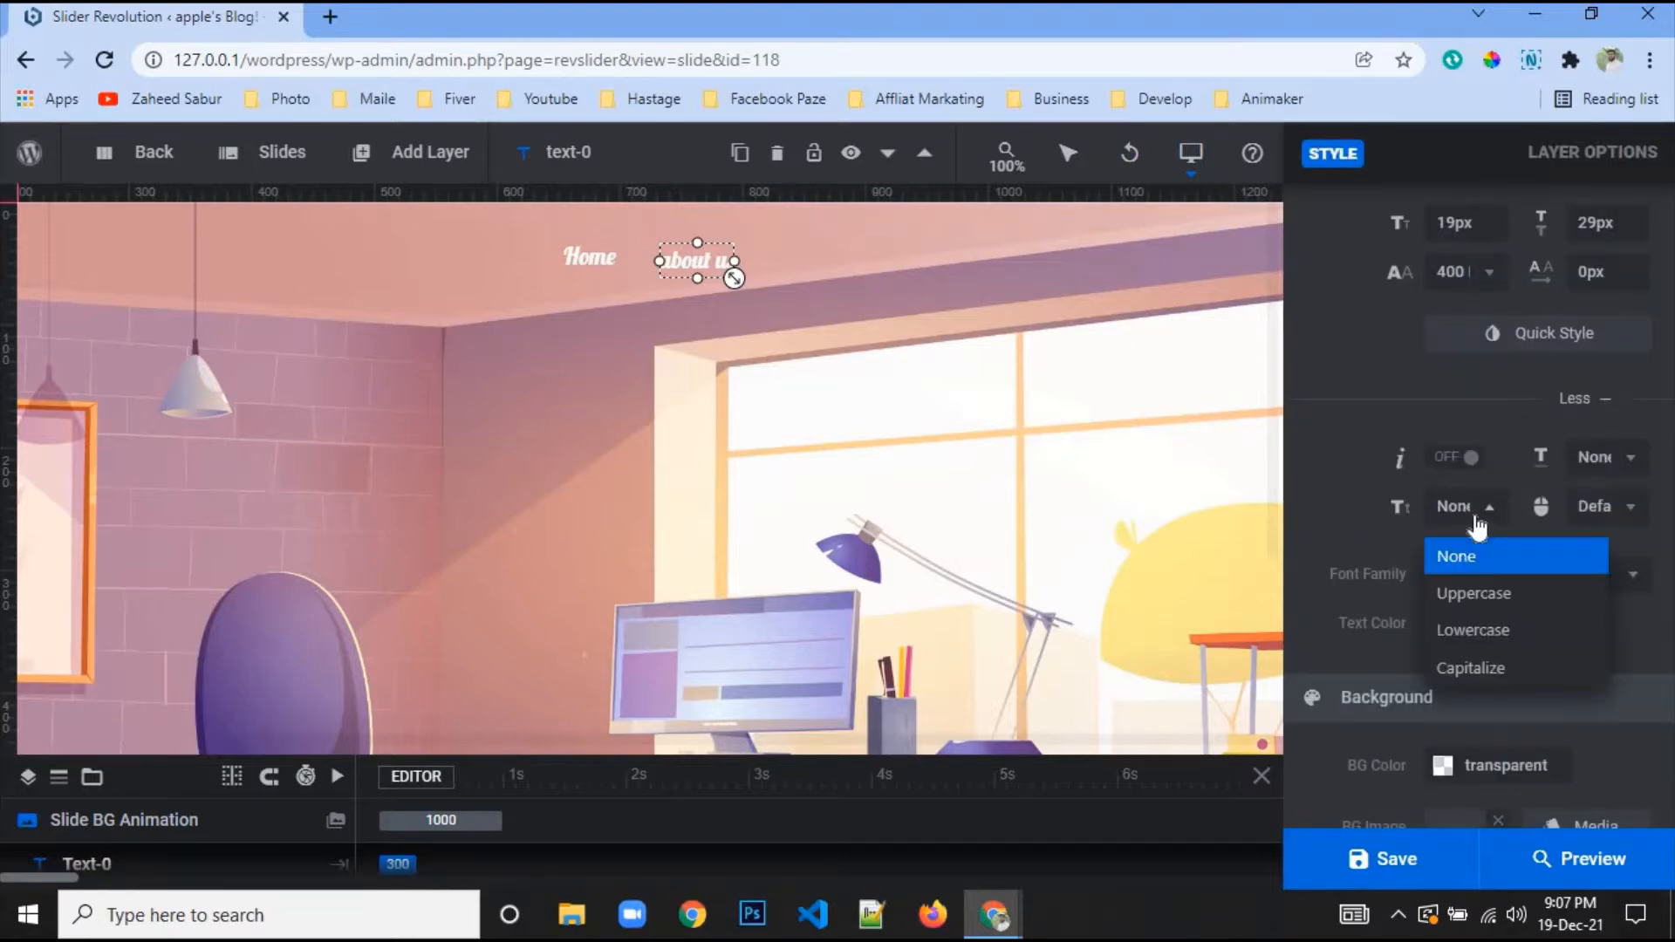
left_click(1470, 594)
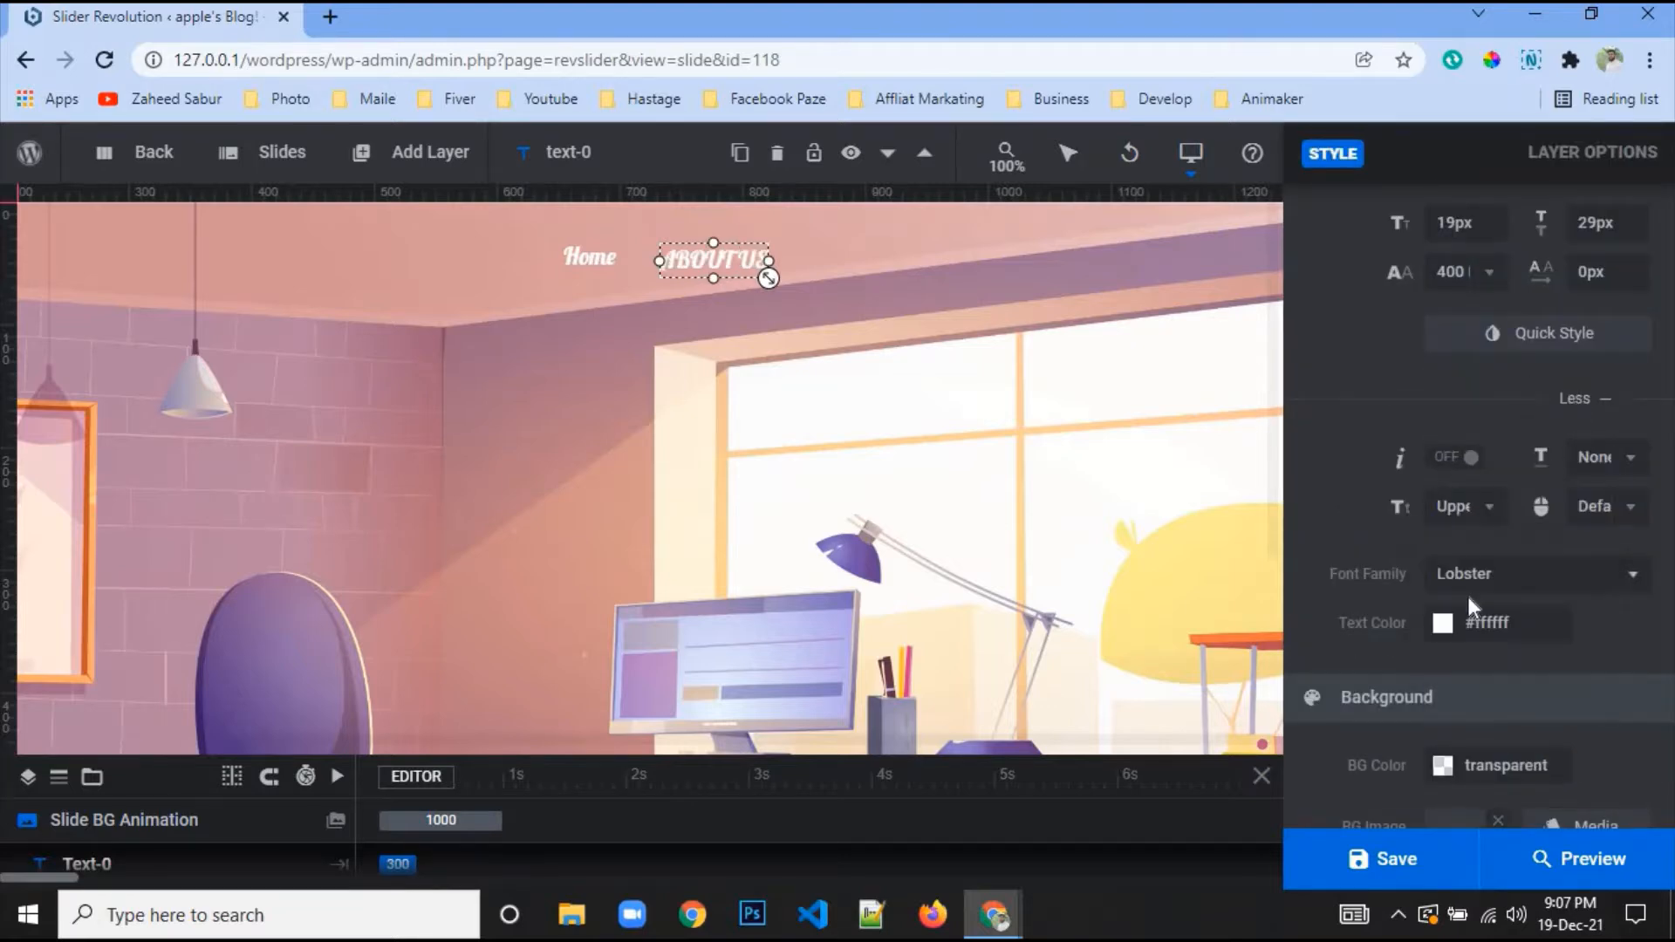
left_click(1471, 516)
left_click(1486, 668)
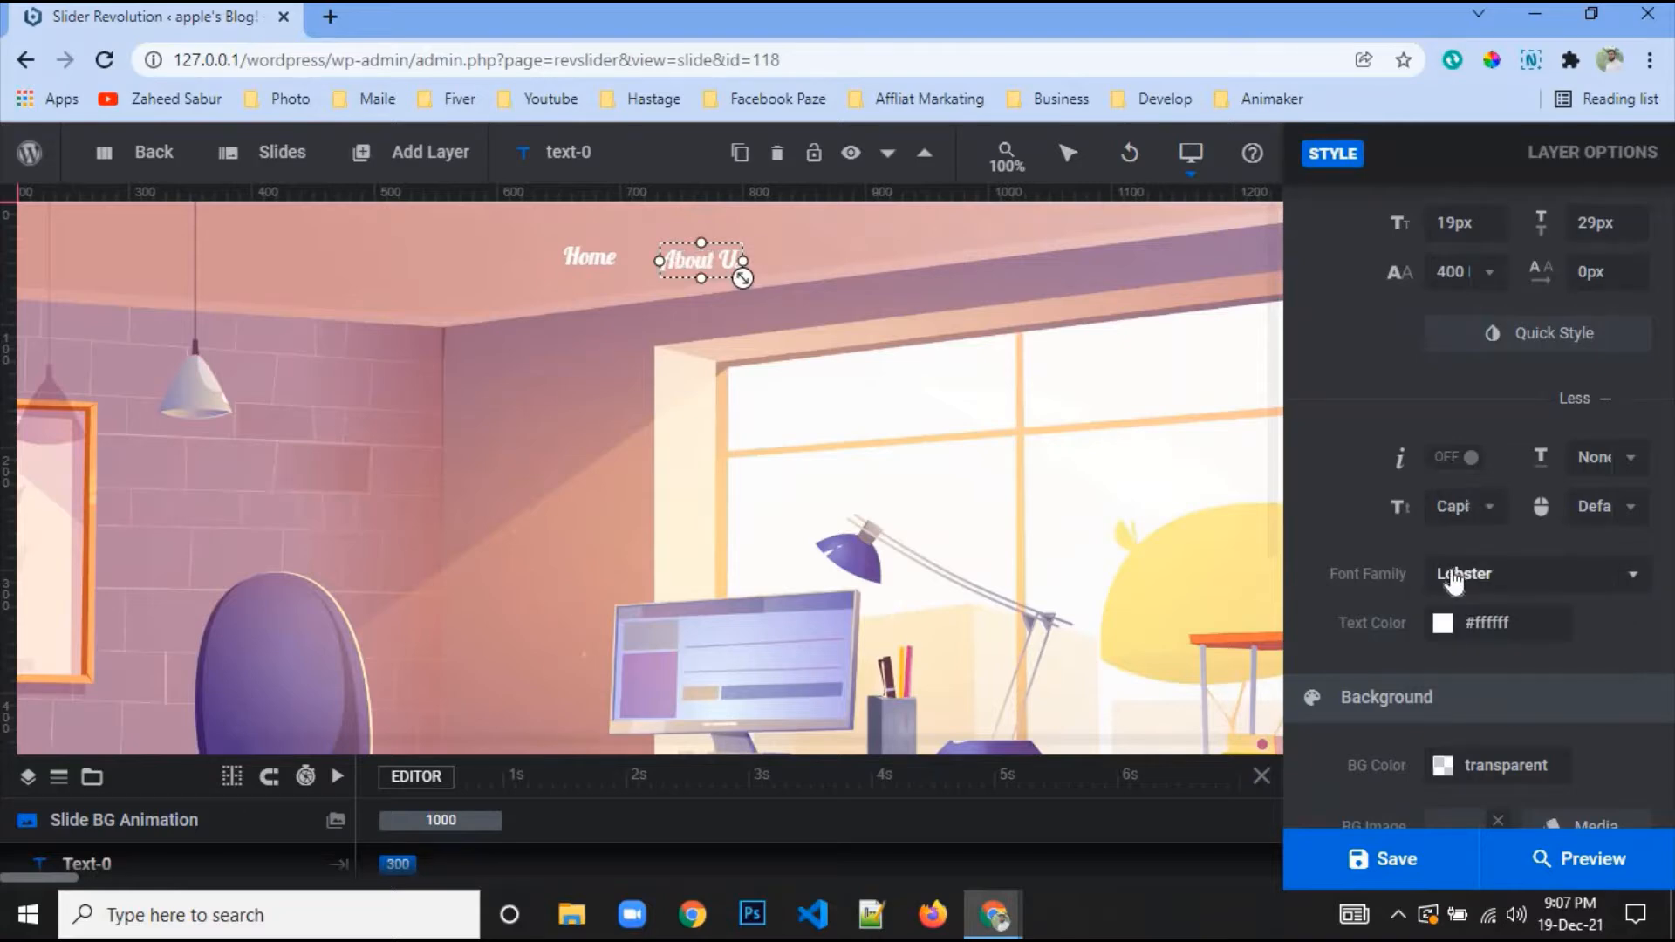
Set the About Us layer's Y position to 30px to line it up with Home
scroll(1459, 559, "up", 5)
left_click(1522, 306)
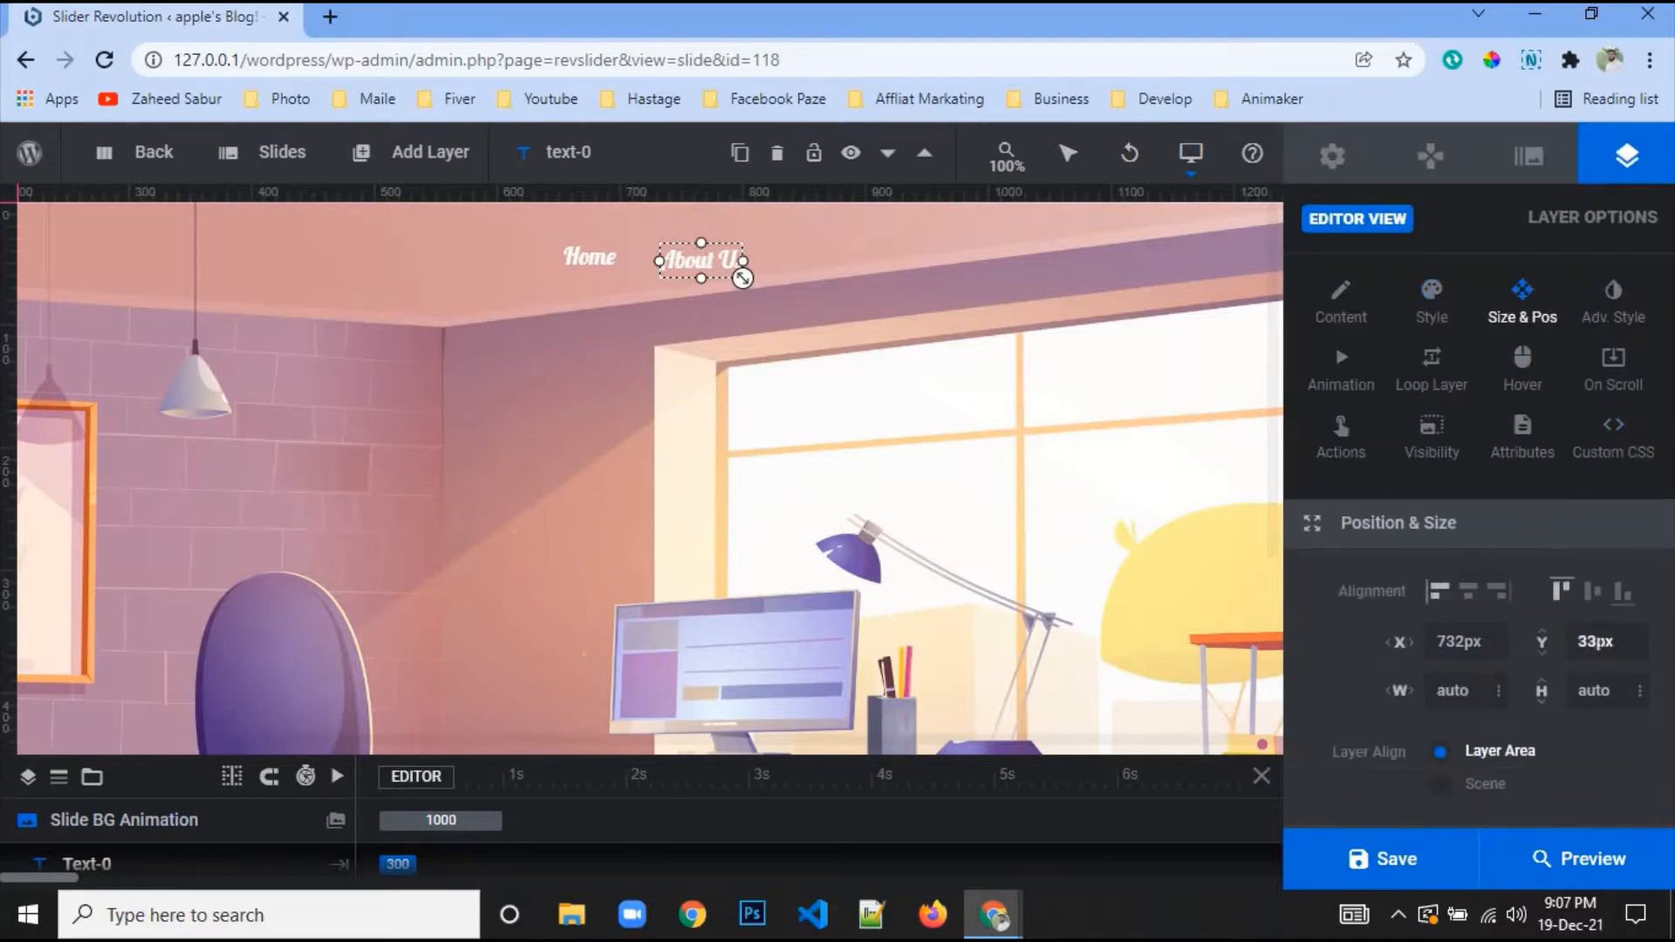
double_click(1598, 644)
type("30px")
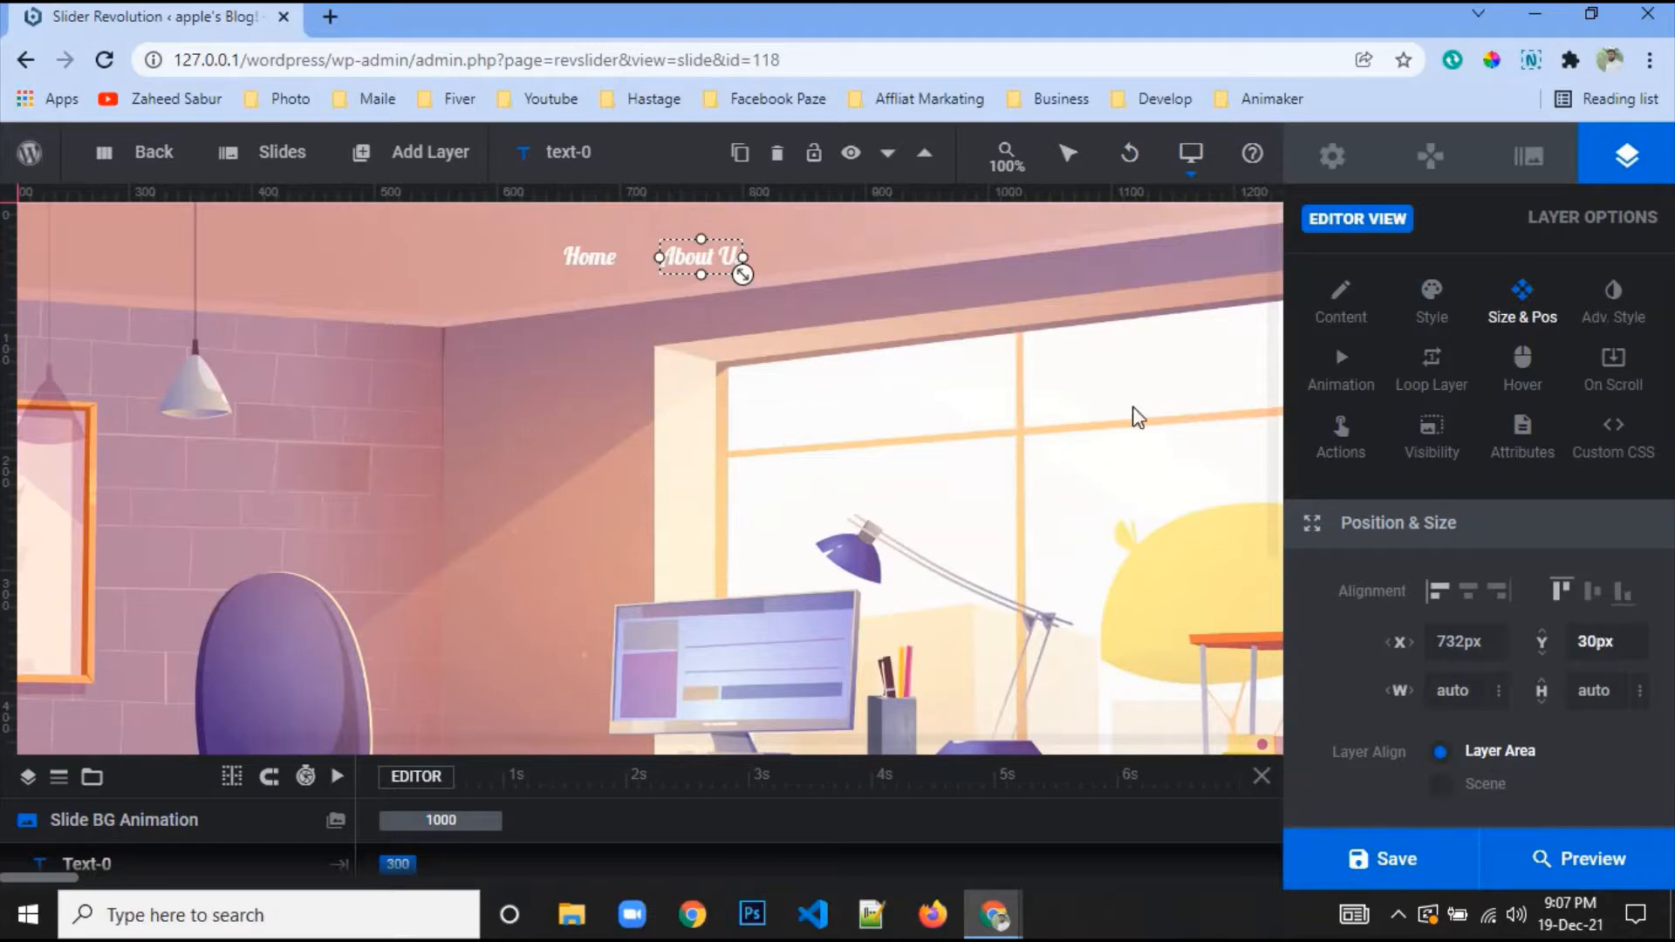
Duplicate the About Us layer and place the copy to its right, at about X 832px and Y 32px
right_click(714, 263)
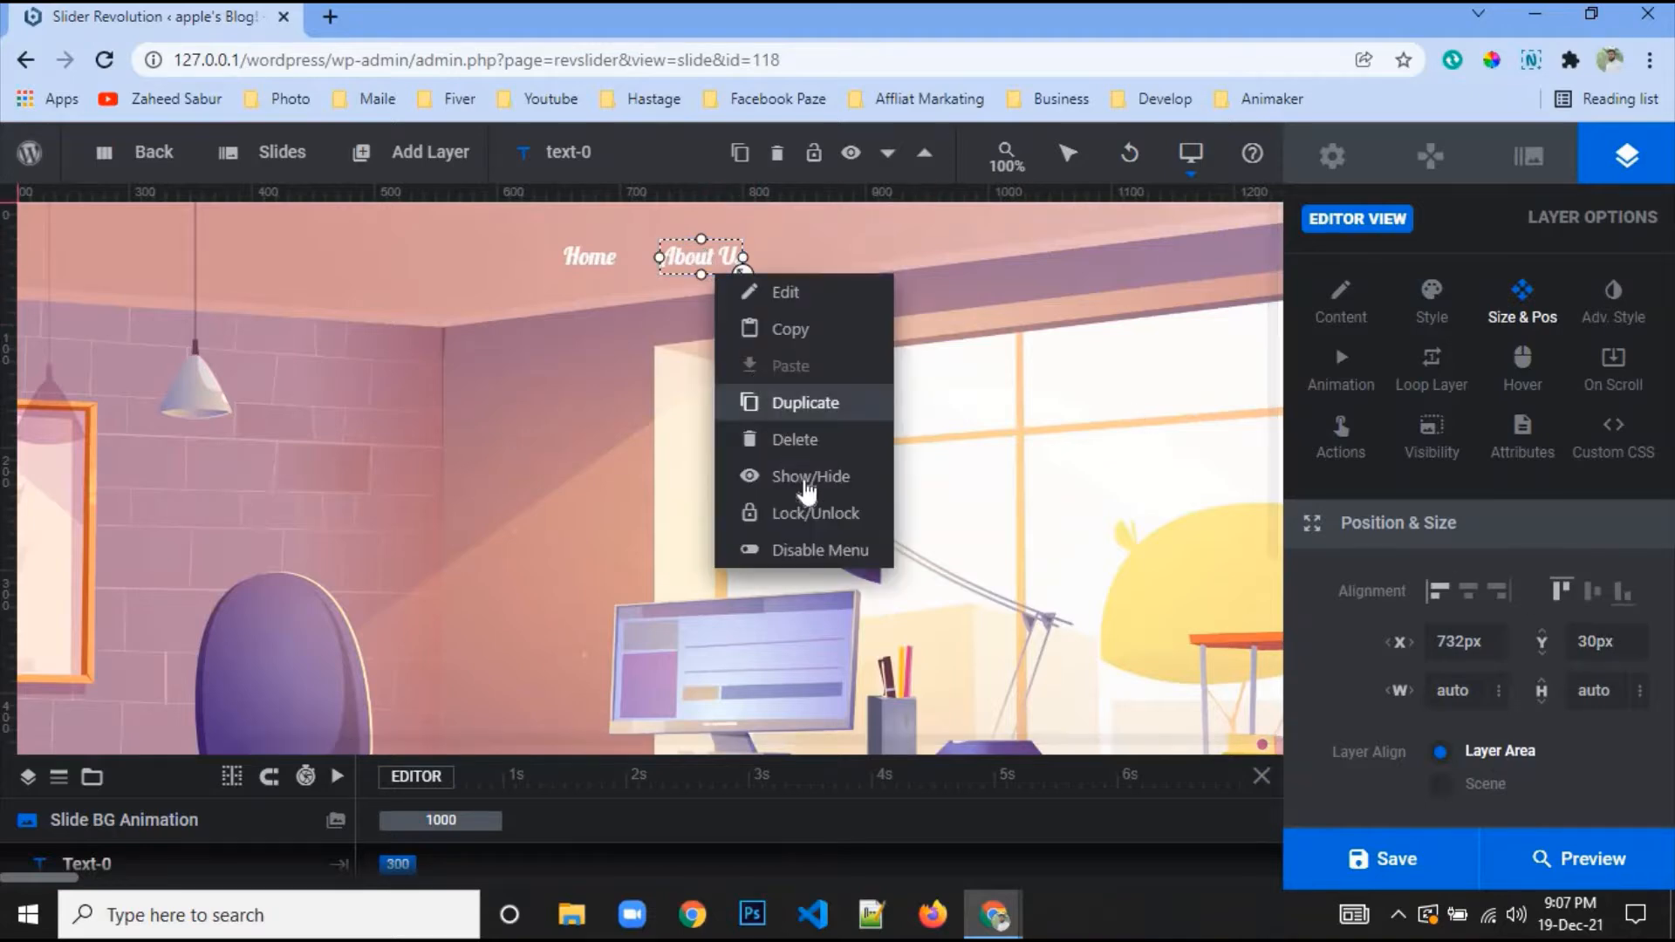
left_click(805, 402)
left_click_drag(698, 259, 827, 261)
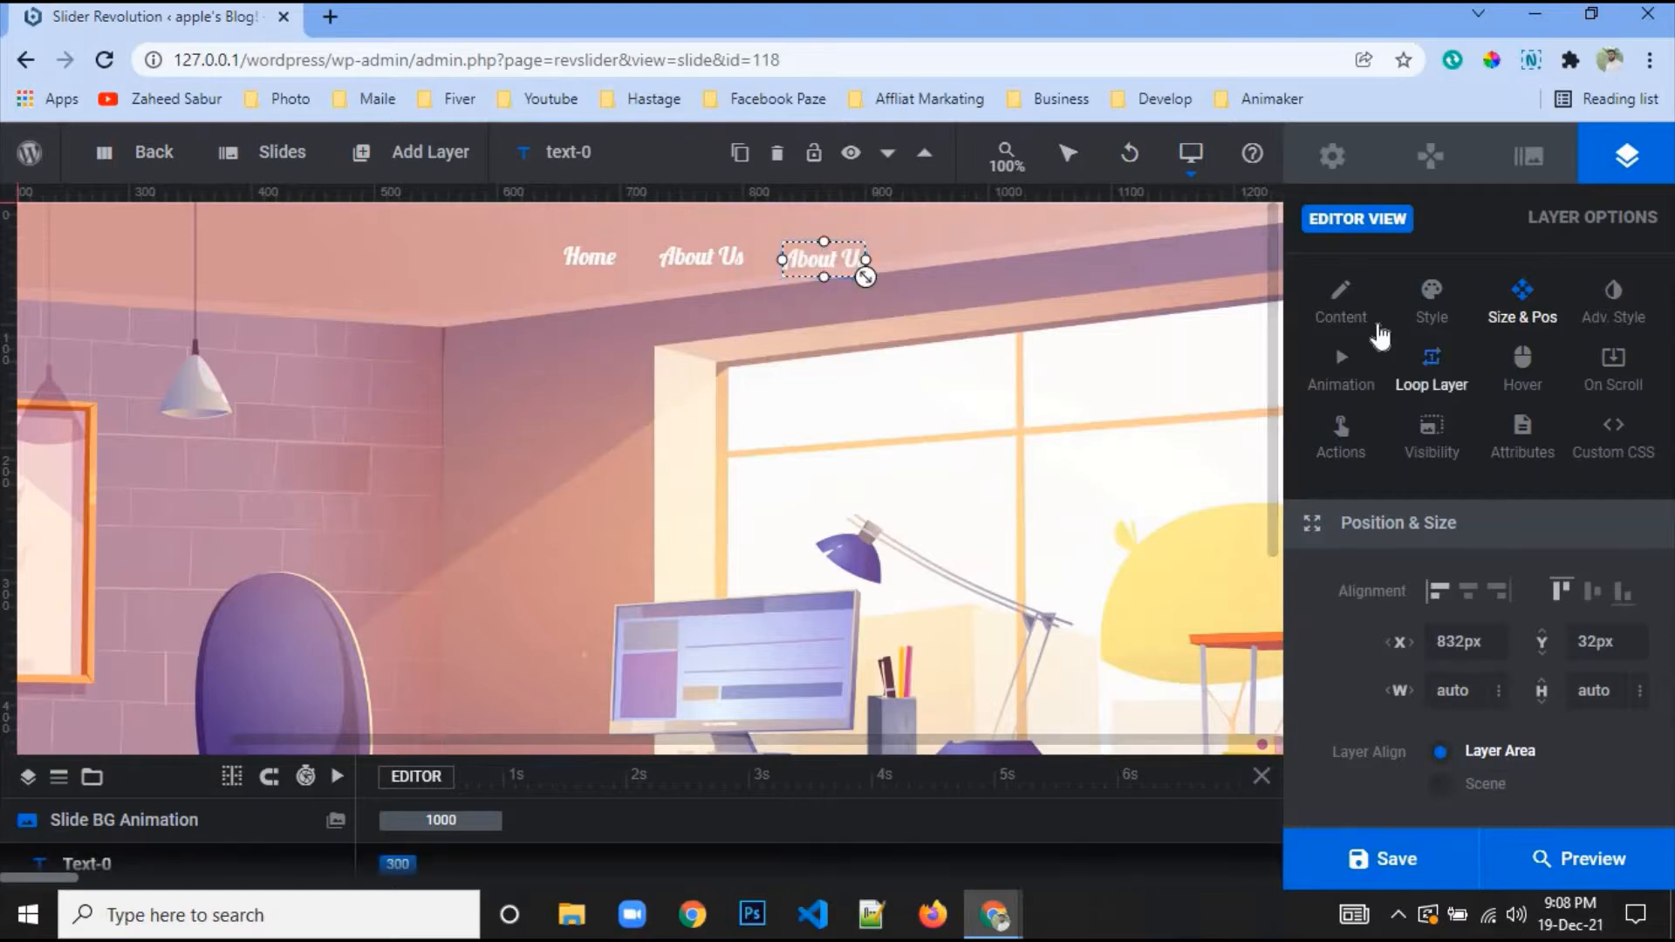
Replace the text of the copied About Us layer with "Service Us"
left_click(1362, 314)
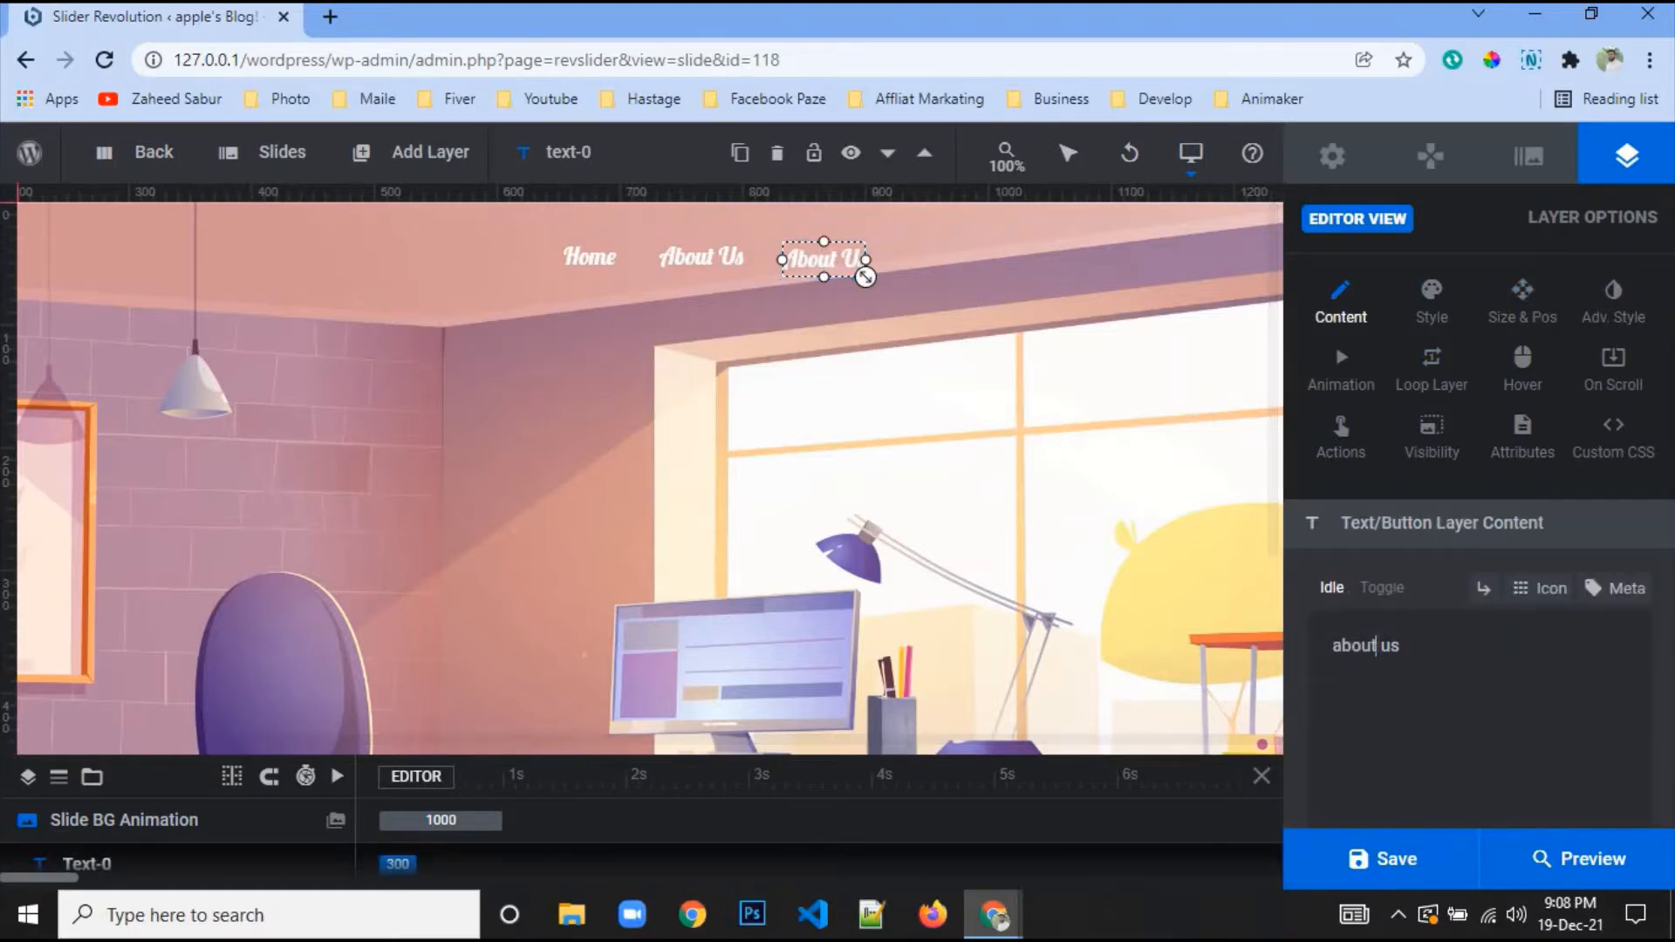
key("ctrl+a")
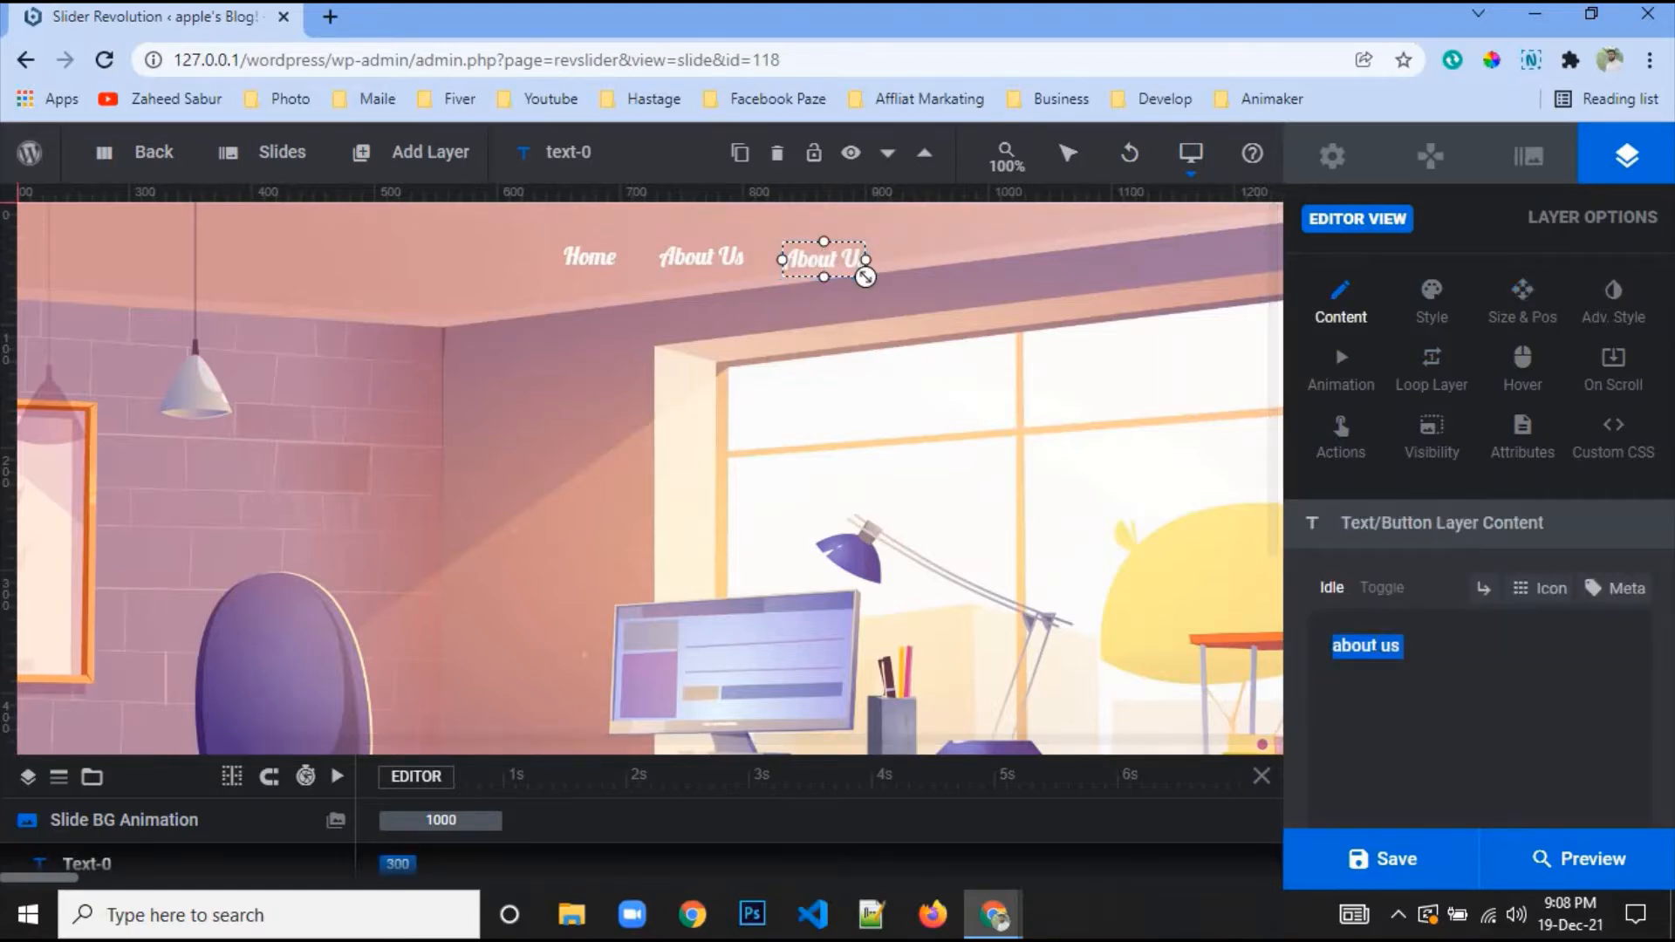
type("Ser")
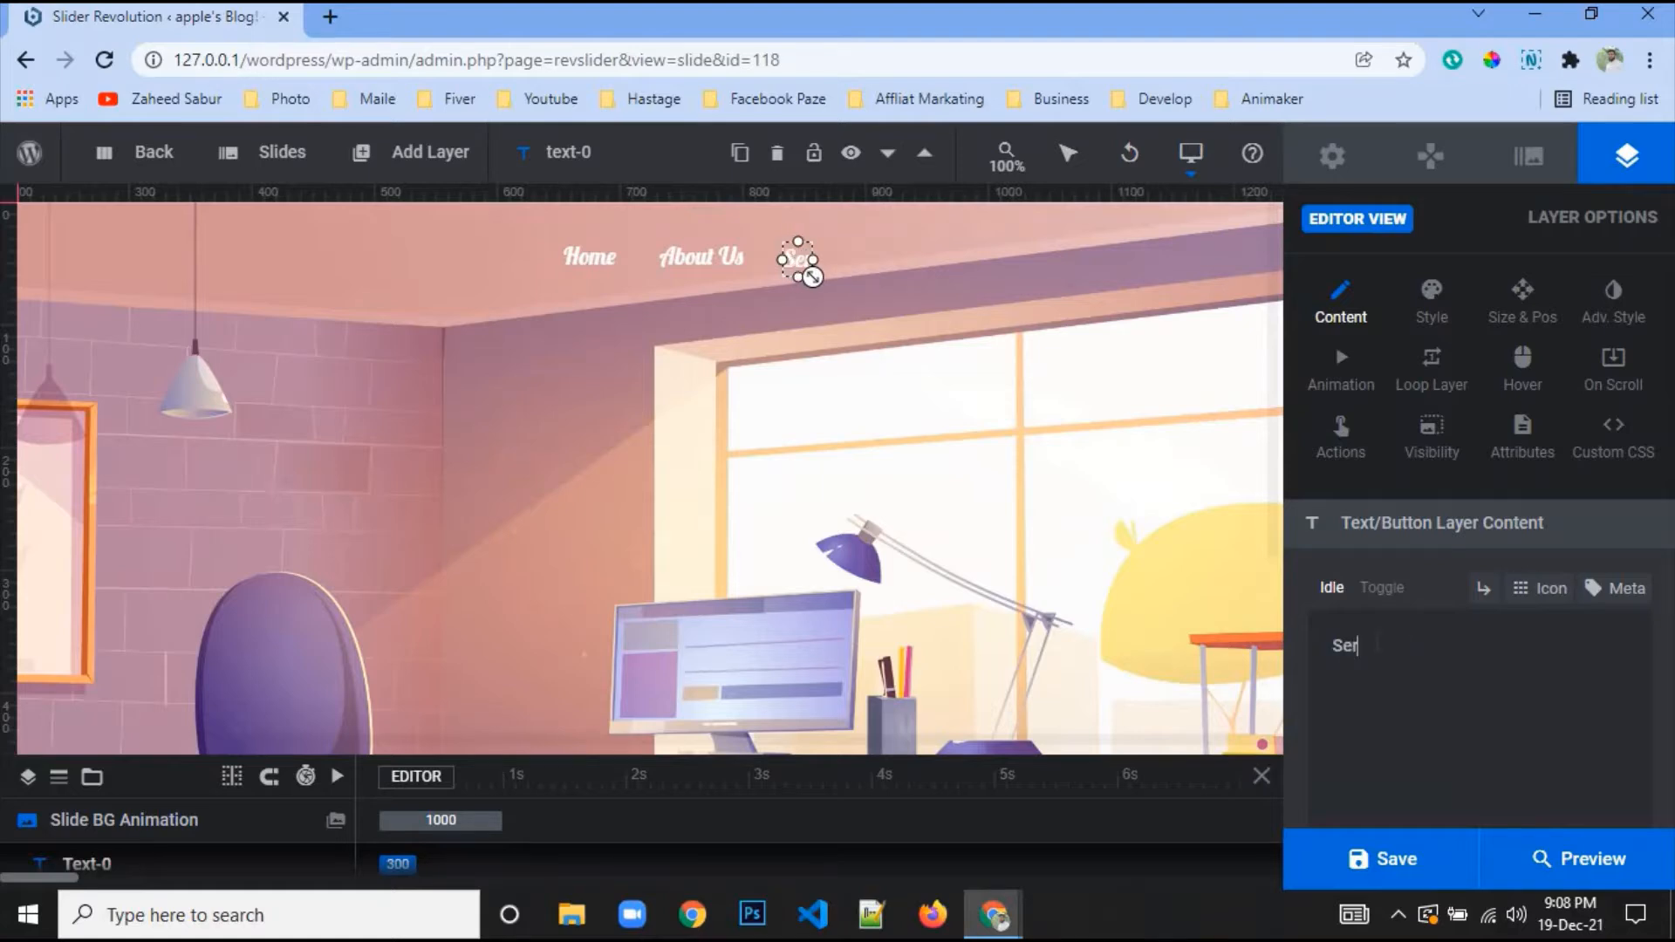
type("vice")
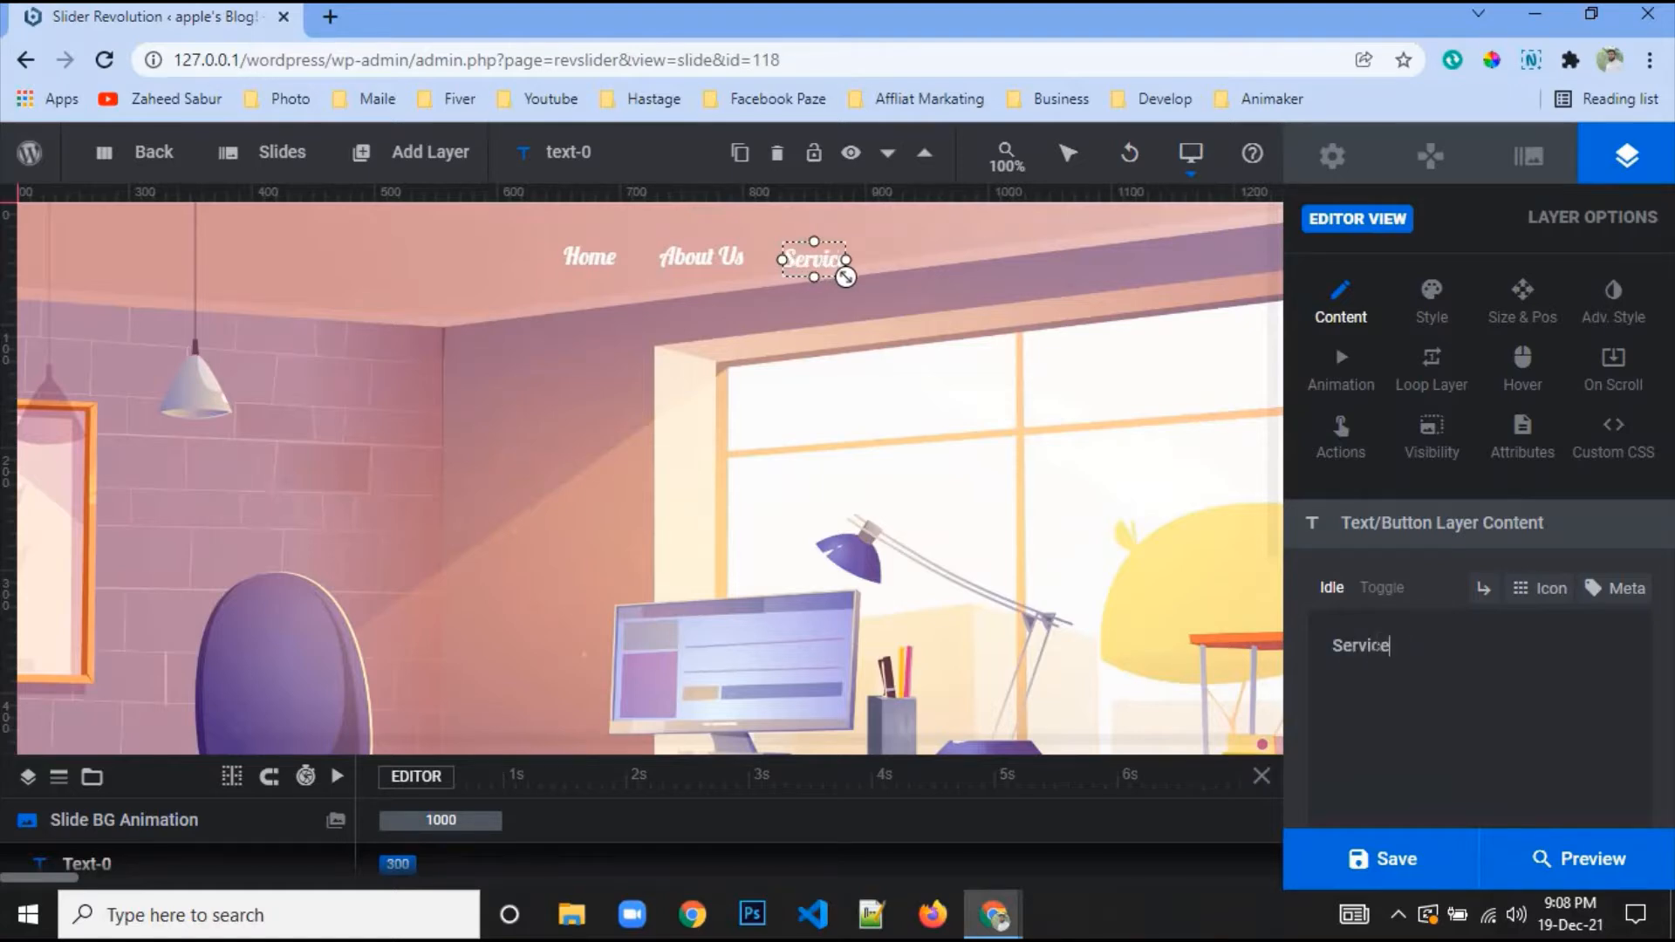
type(" Us")
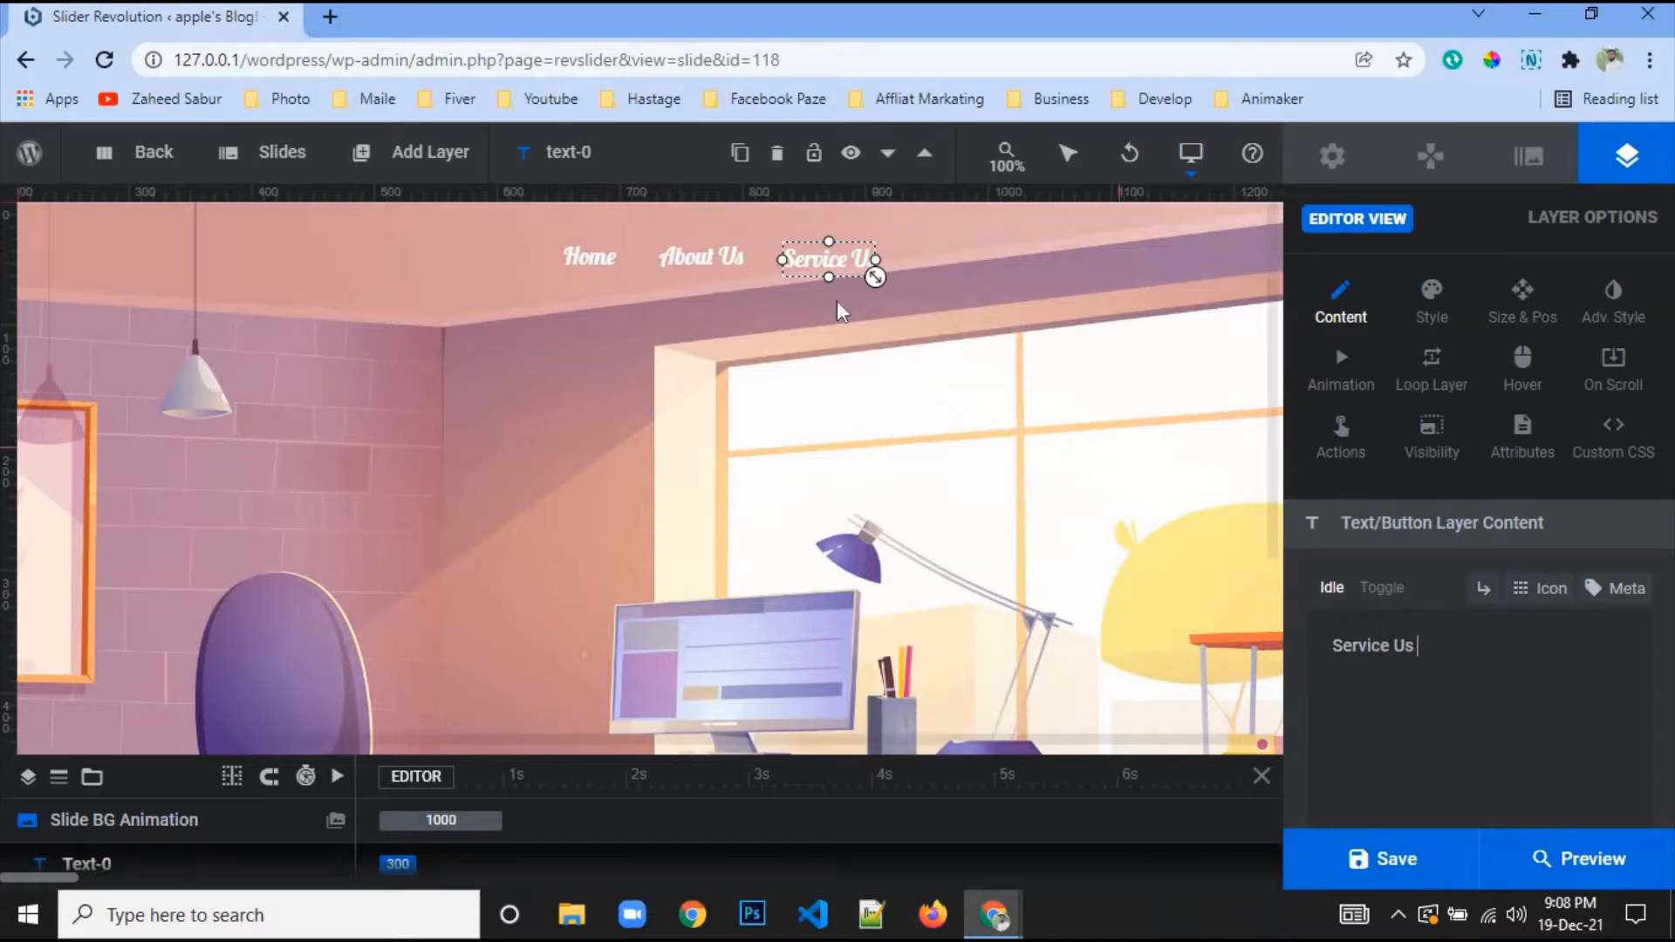
Set the Service Us layer's Y position to 30px
left_click(1523, 301)
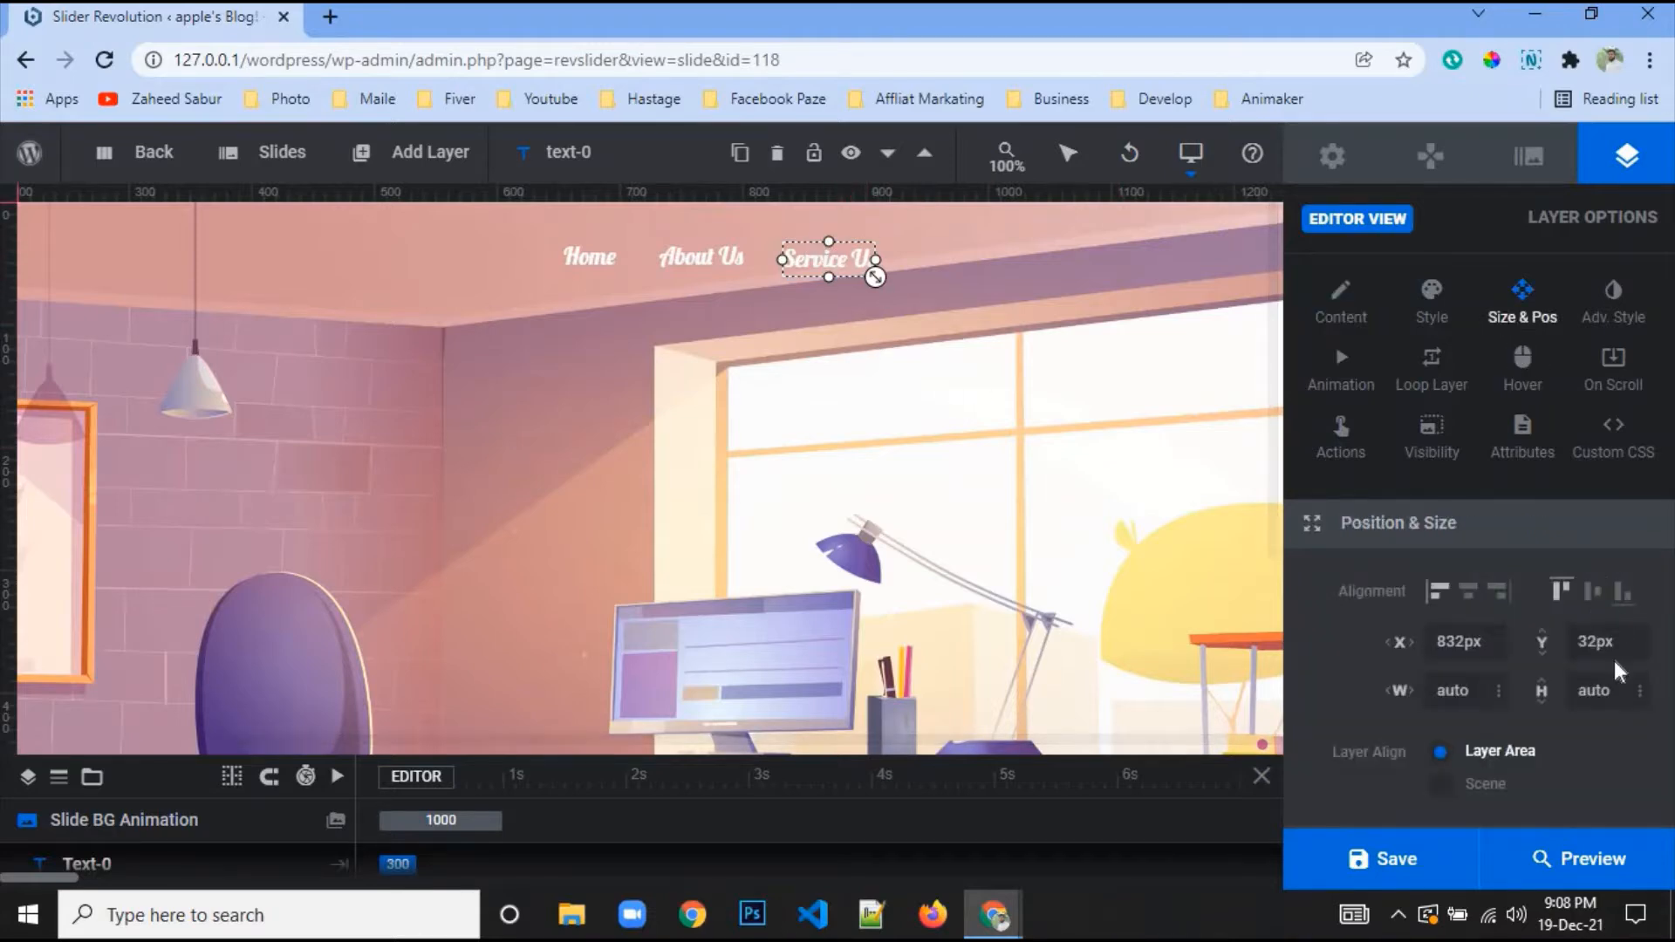
left_click(1610, 644)
type("30px")
Duplicate the Service Us layer and place the copy to its right, at about X 949px and Y 31px
right_click(815, 260)
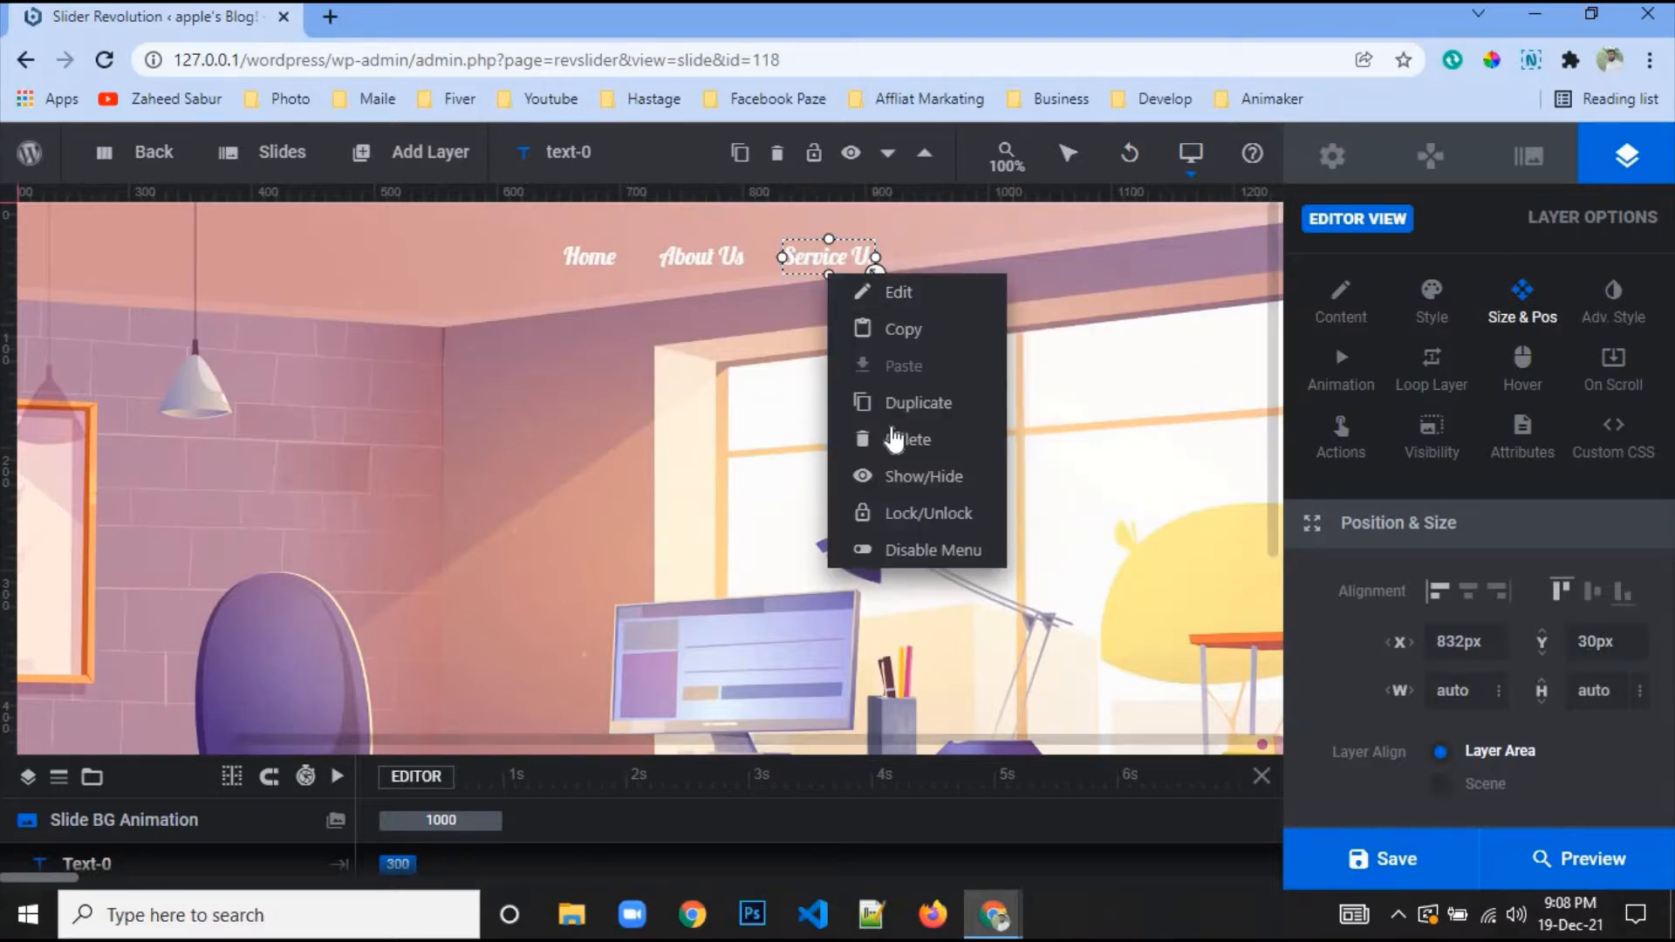
left_click(918, 403)
left_click_drag(823, 261, 966, 262)
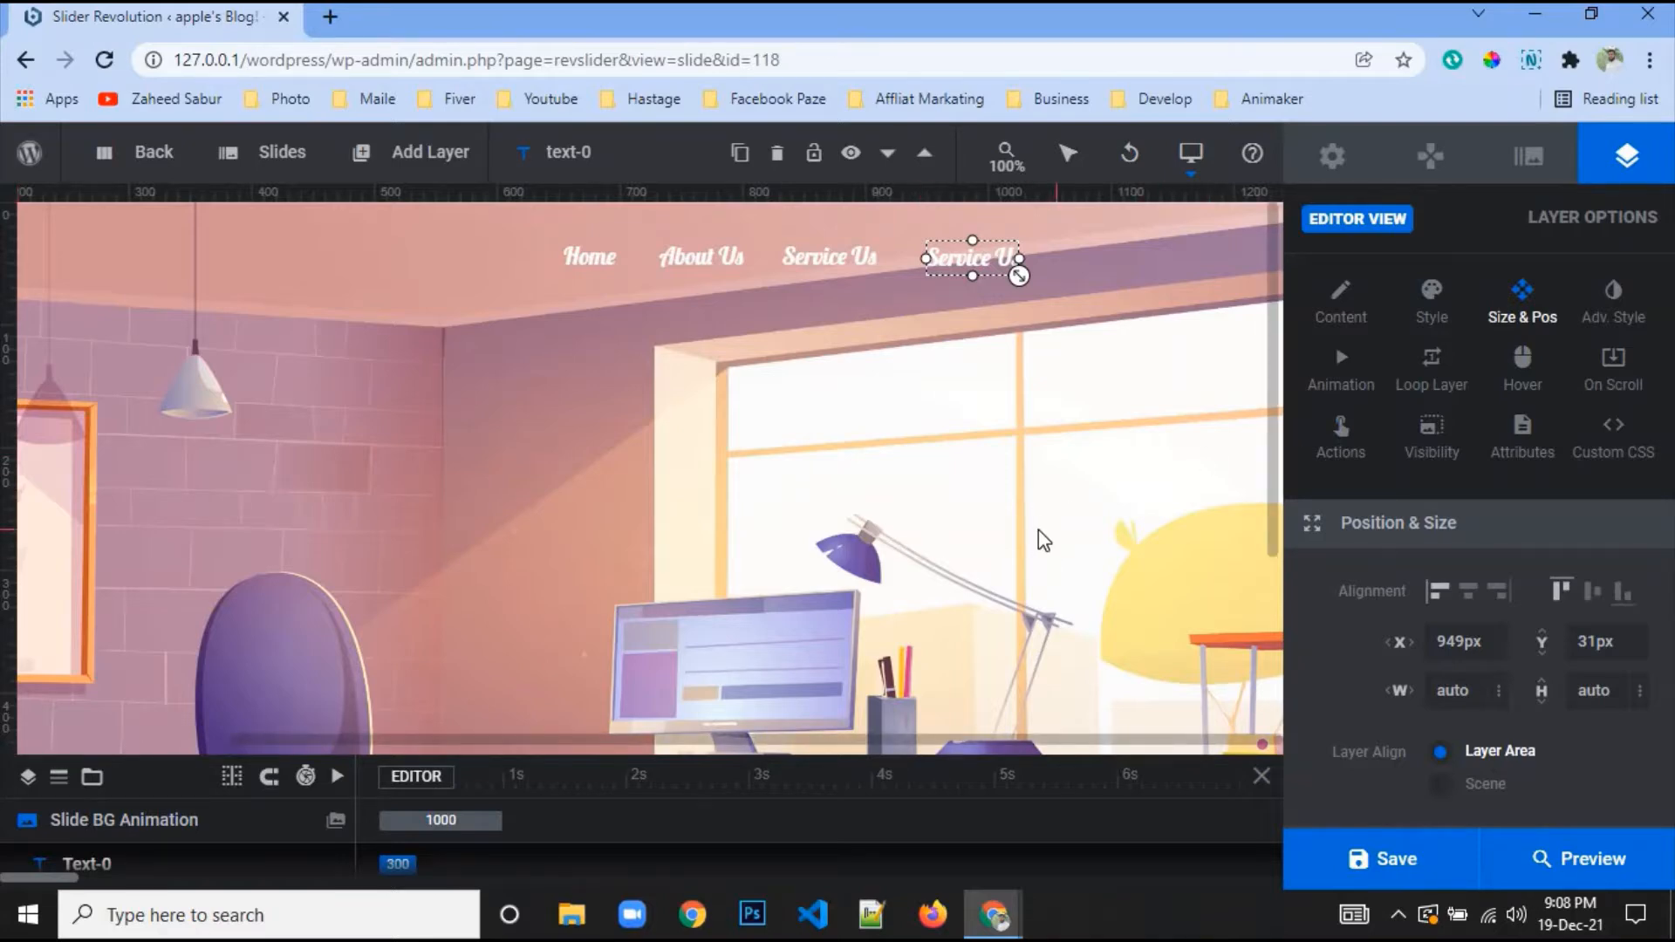
Replace the text of the rightmost Service Us copy with "foram"
left_click(1341, 301)
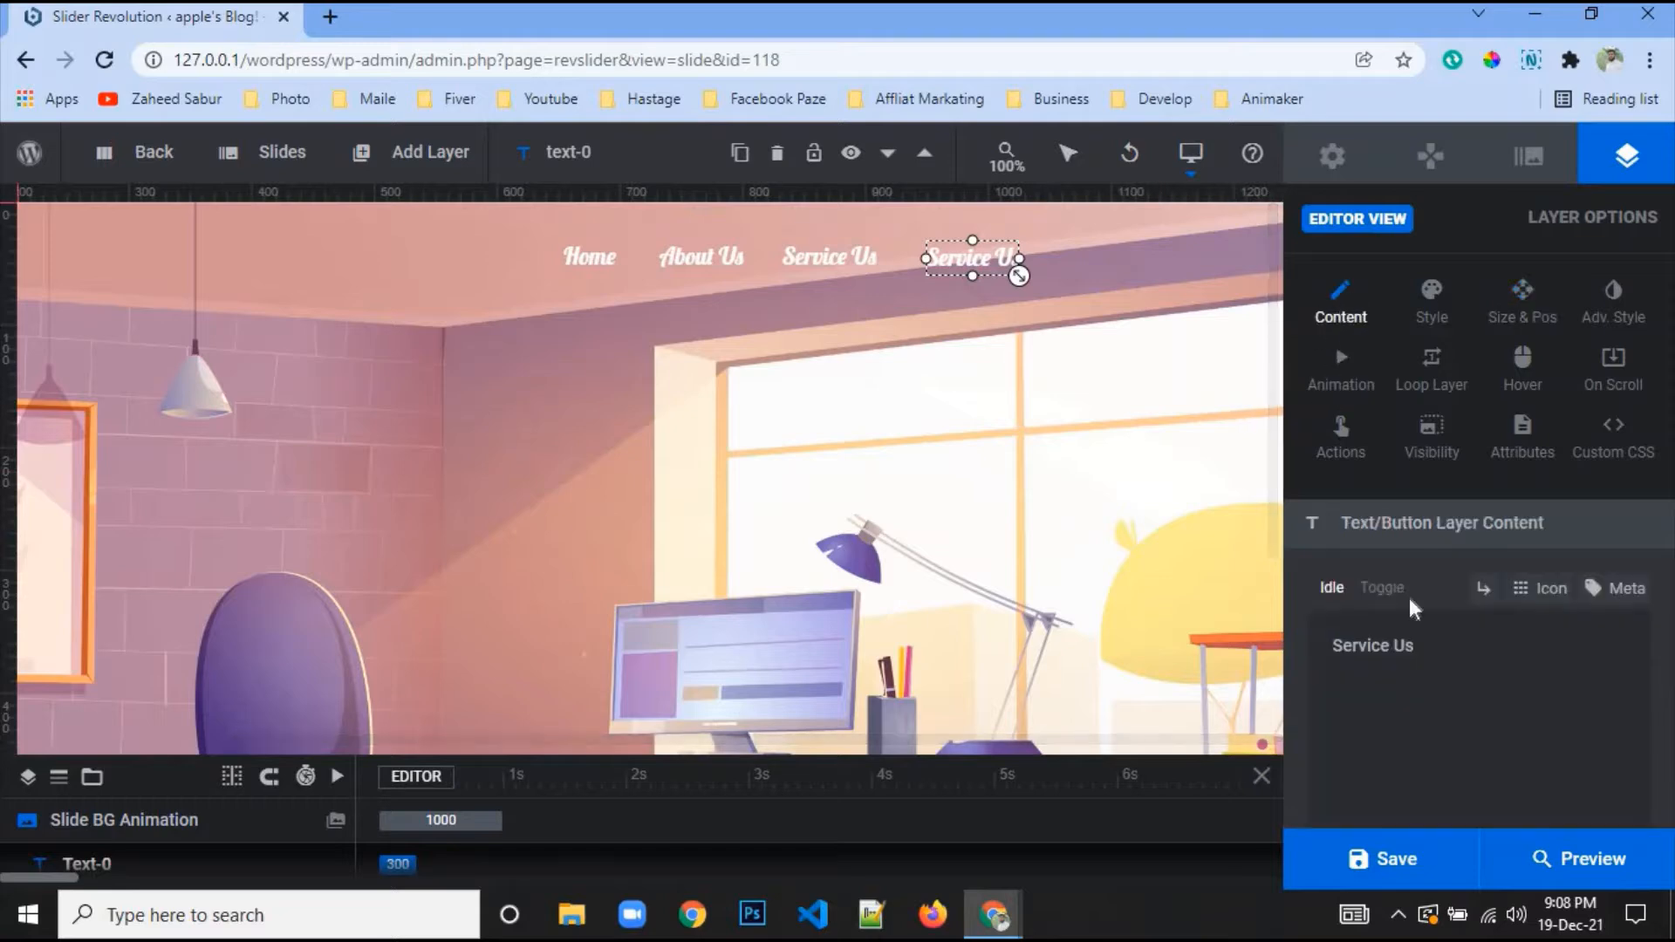
triple_click(1375, 646)
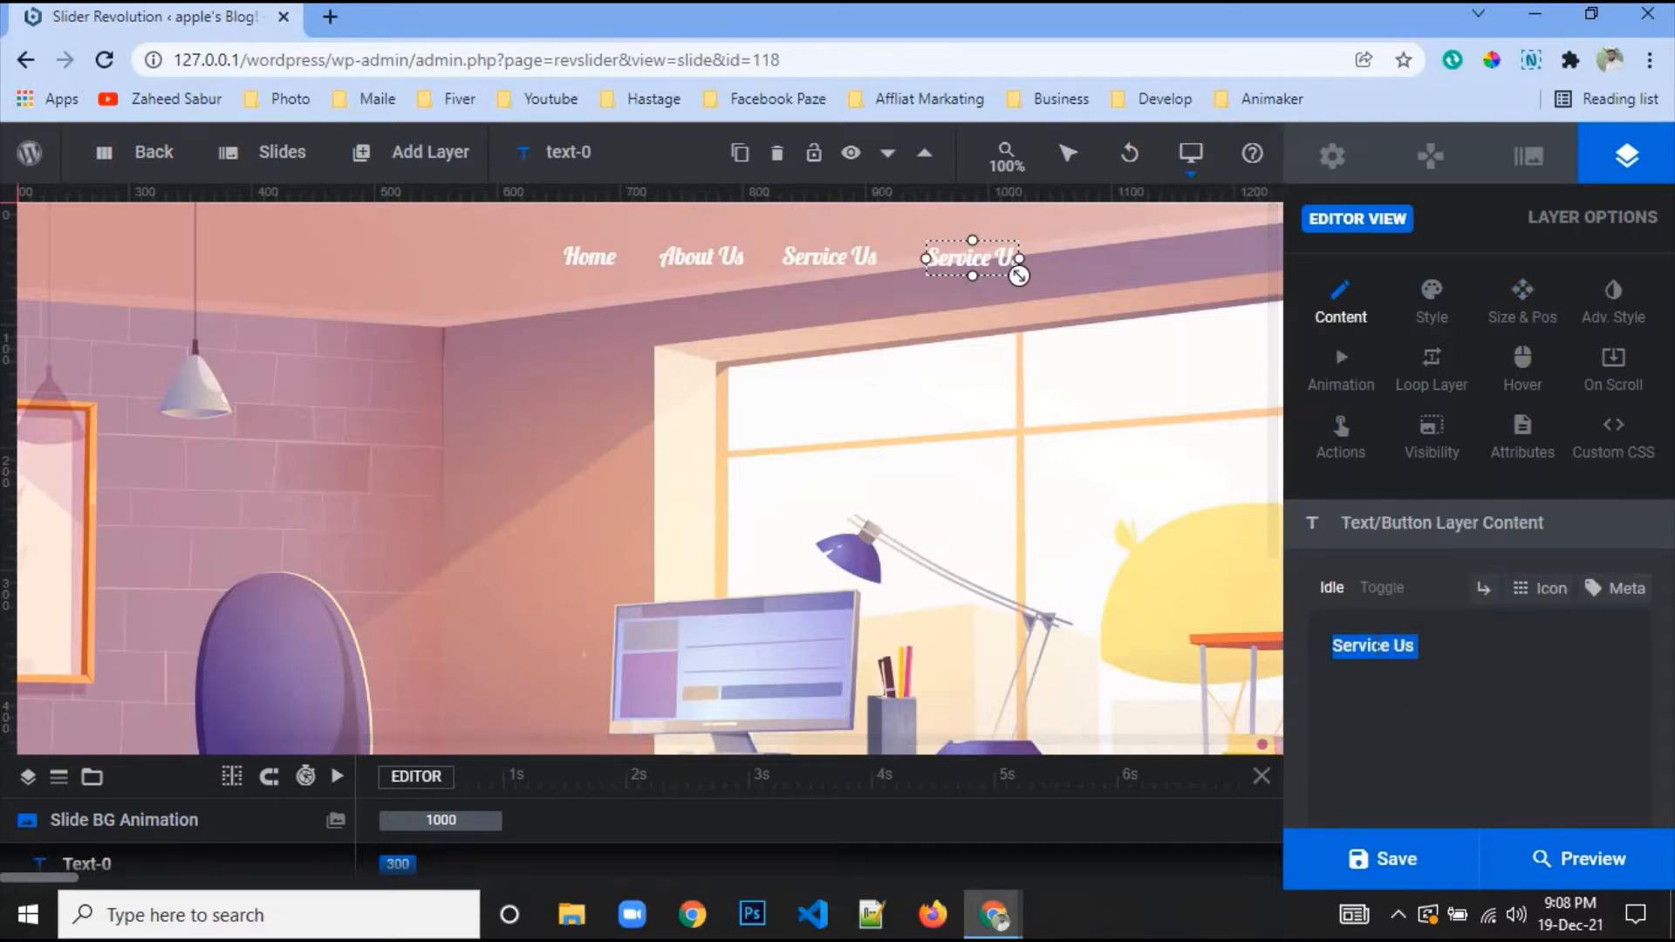
type("foram")
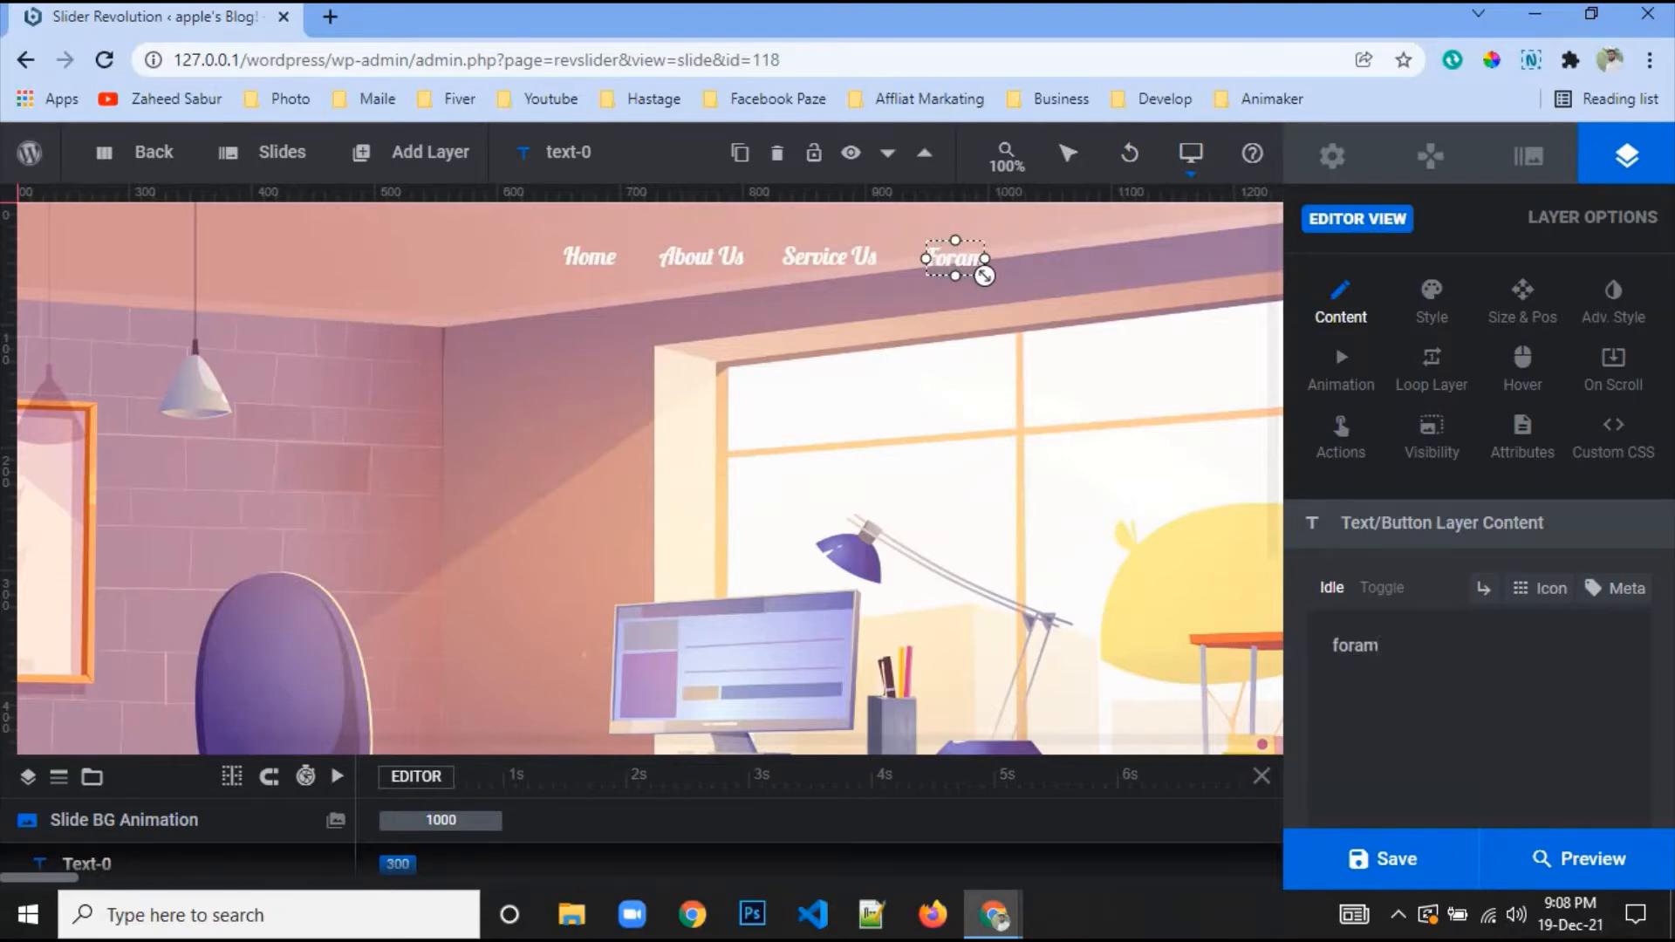
Duplicate the Service Us layer again and place the new copy to the right of the Foram label
right_click(801, 258)
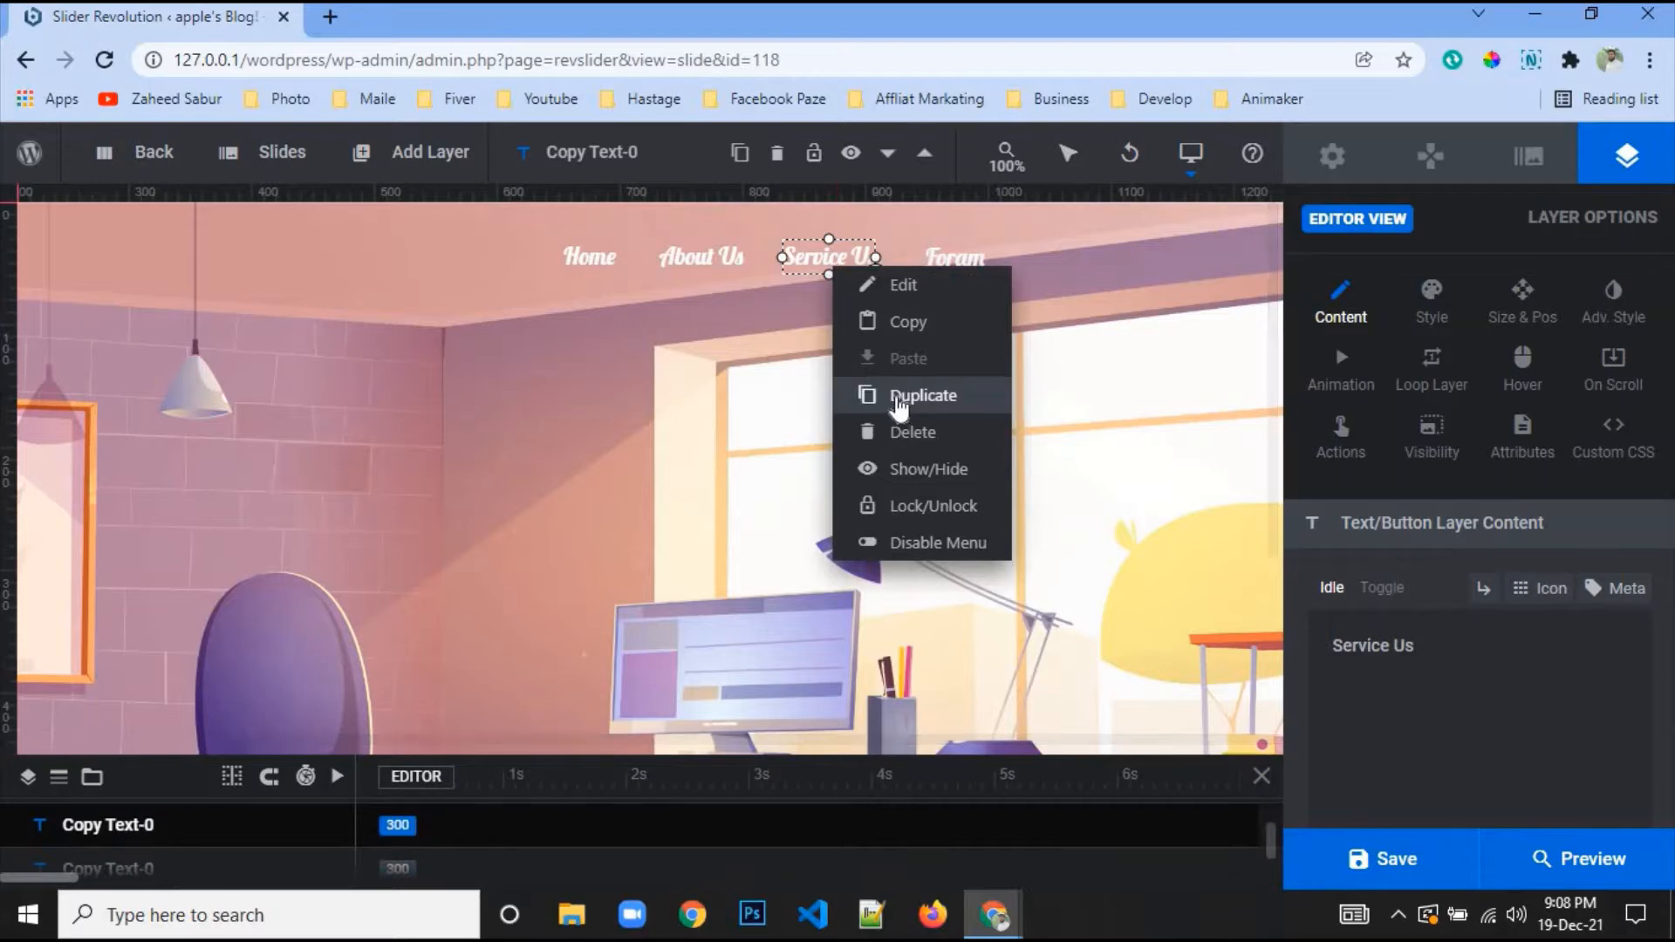
left_click(923, 395)
left_click_drag(801, 258, 1042, 258)
Set the Foram layer's Y position to 30px
left_click(957, 258)
left_click(1513, 316)
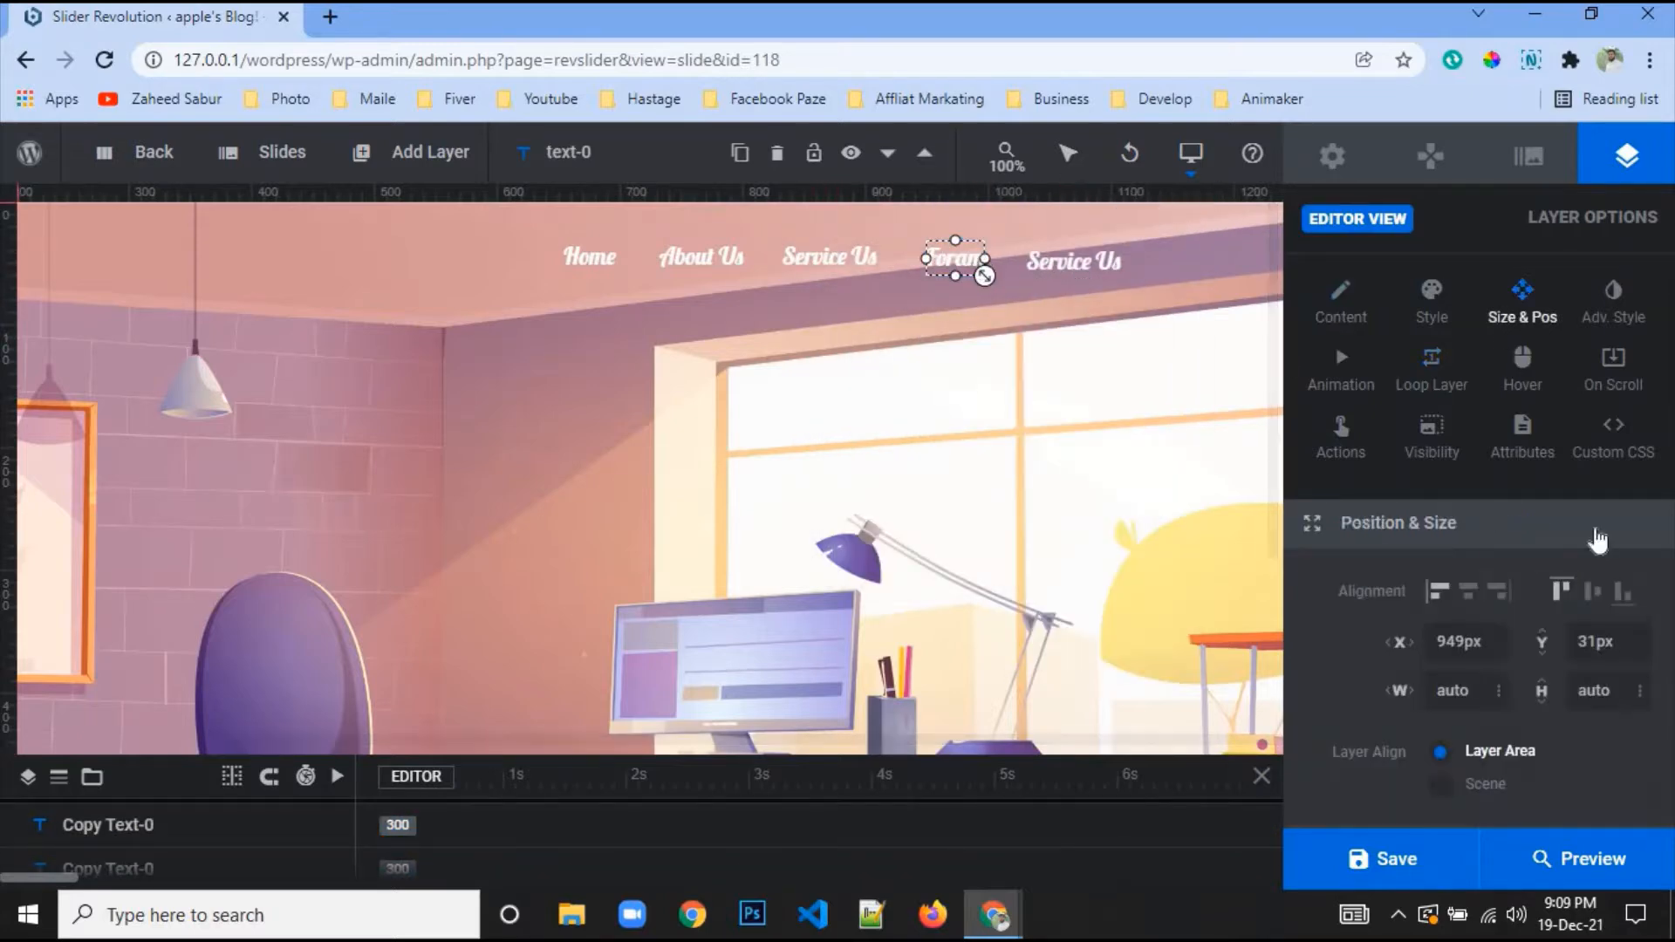
double_click(1609, 643)
type("30")
key("Return")
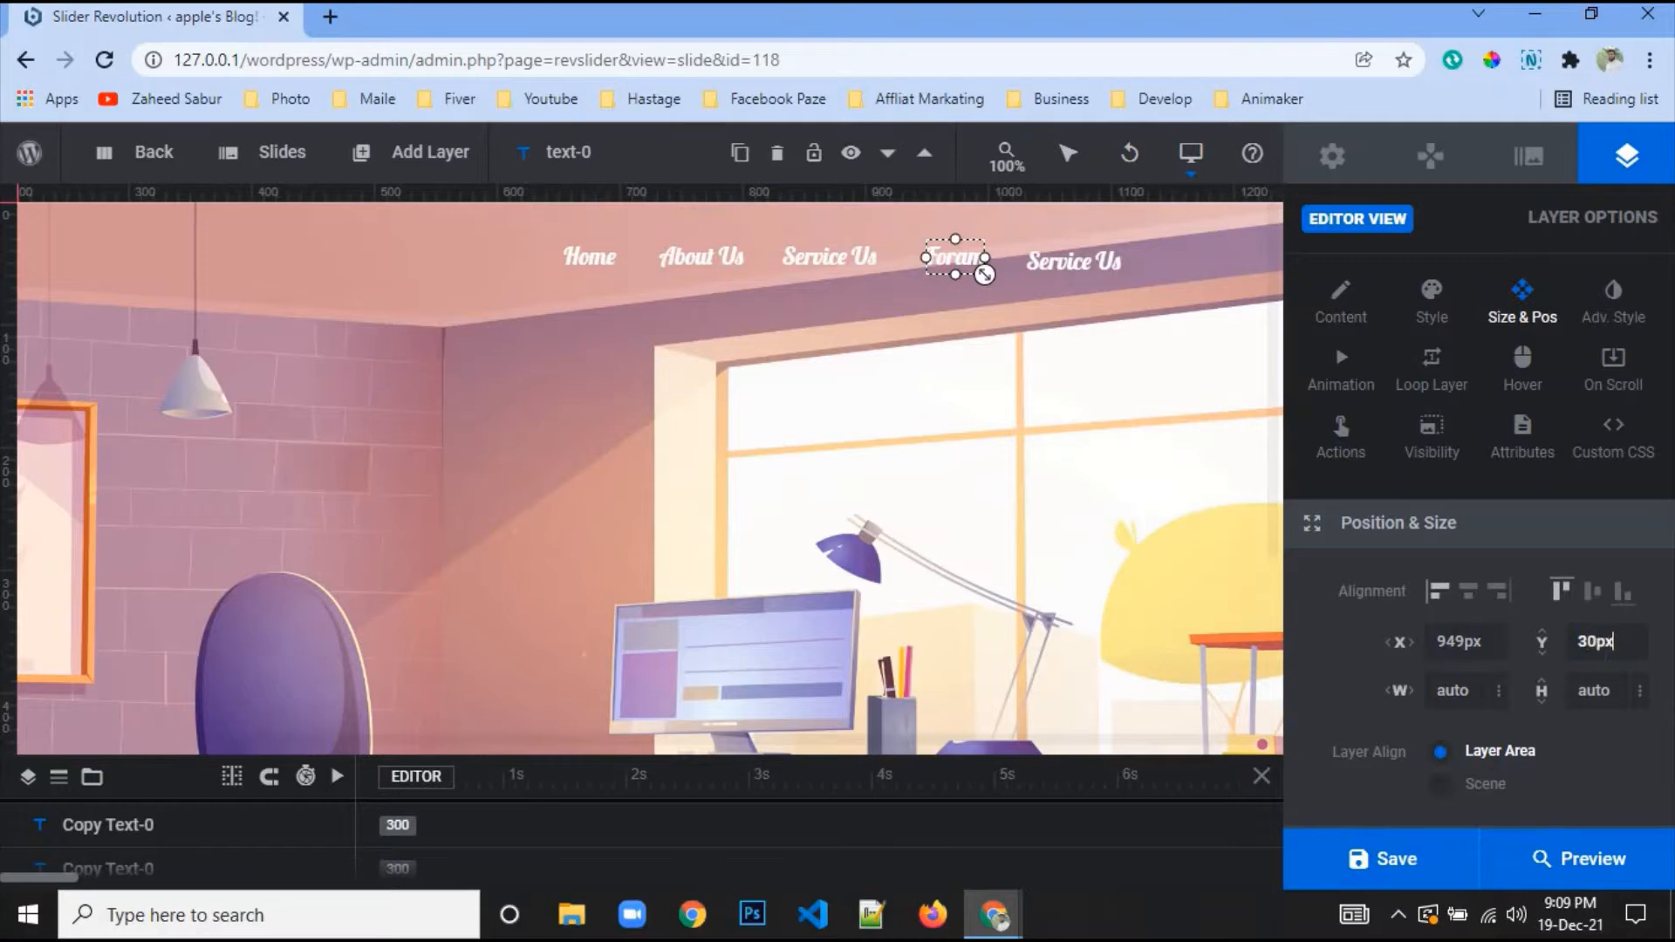
Set the Y position of the rightmost Service Us copy to 30px
left_click(1071, 260)
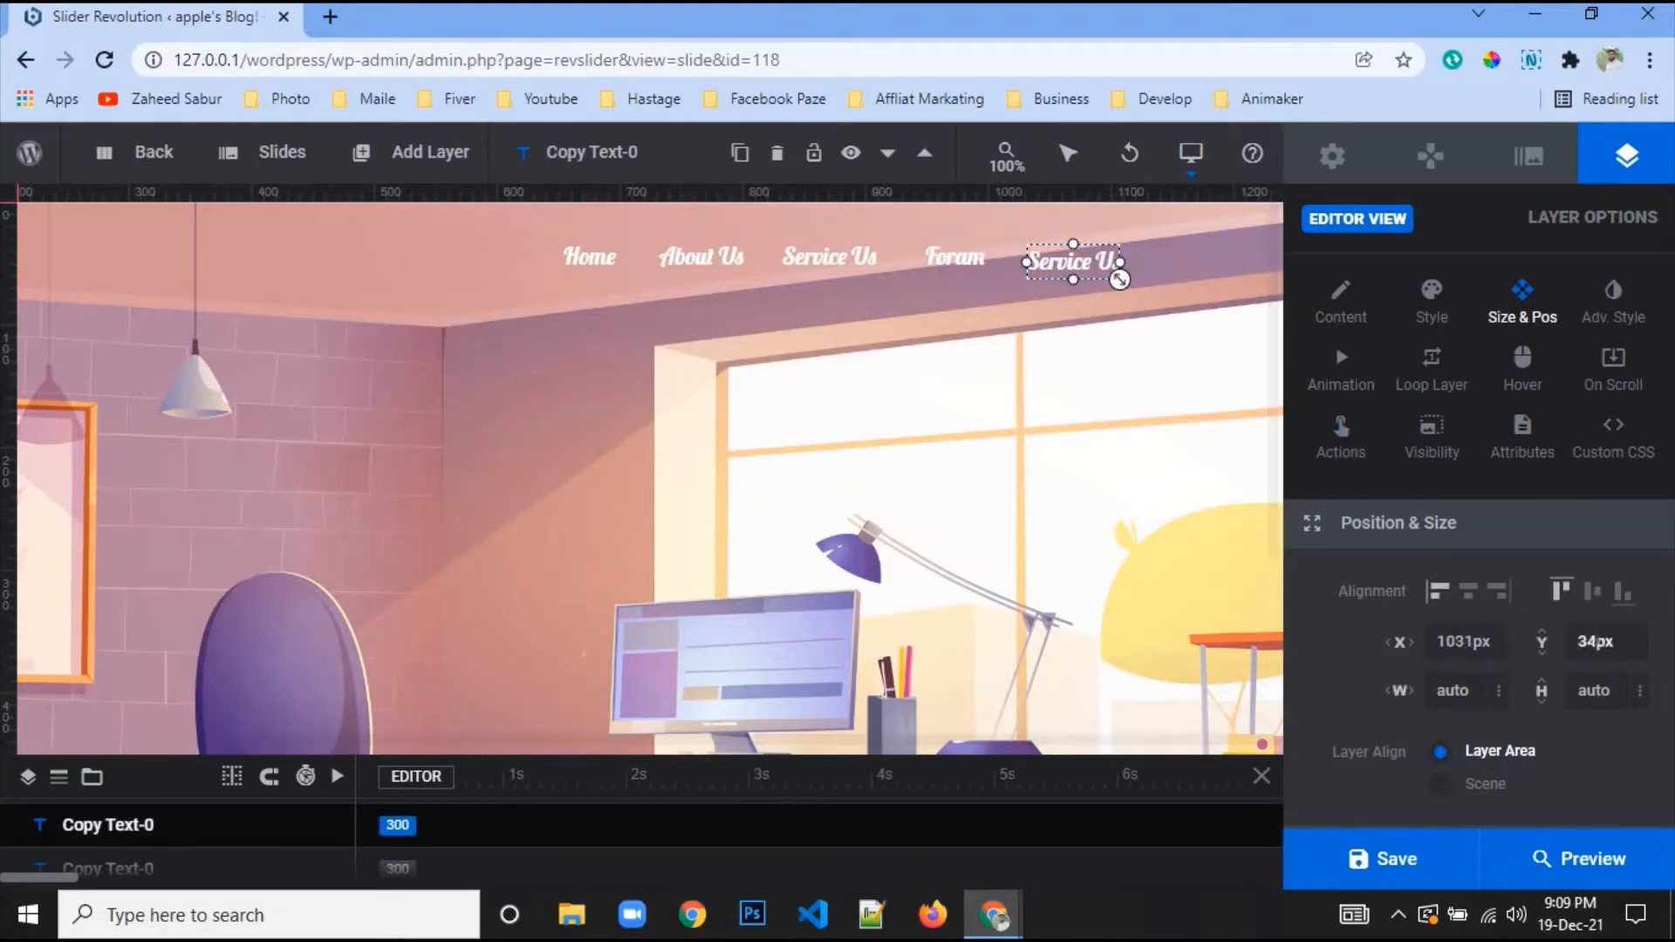
double_click(1597, 642)
type("30")
key("Return")
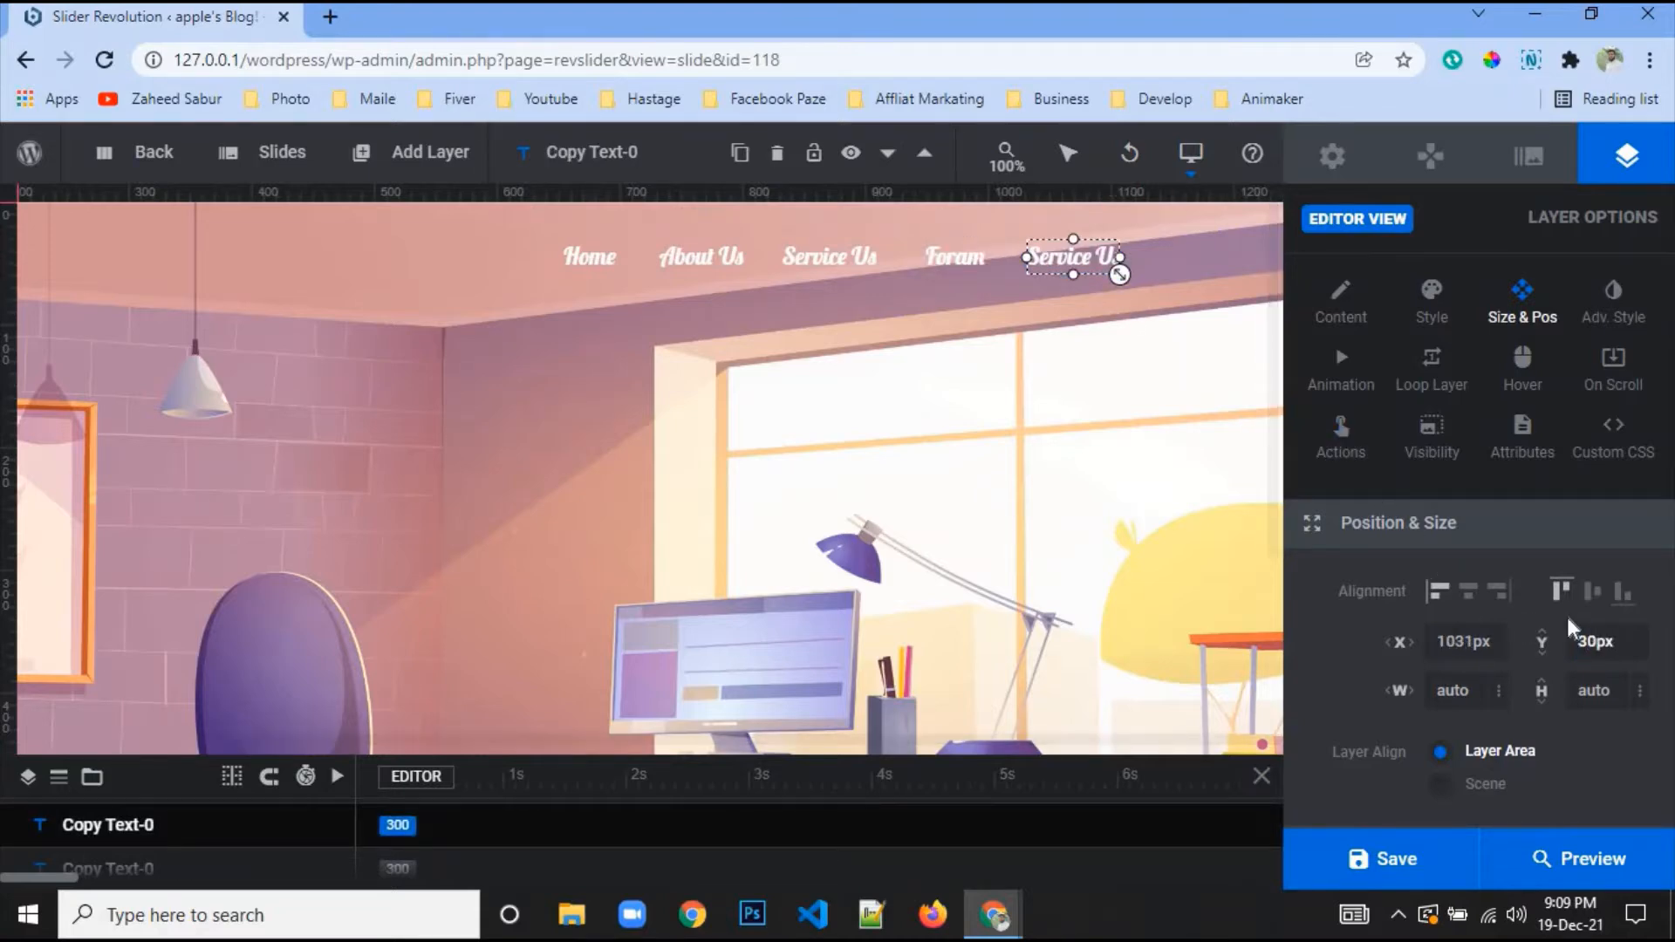
Replace the text of the rightmost Service Us copy with "blog"
left_click(1356, 321)
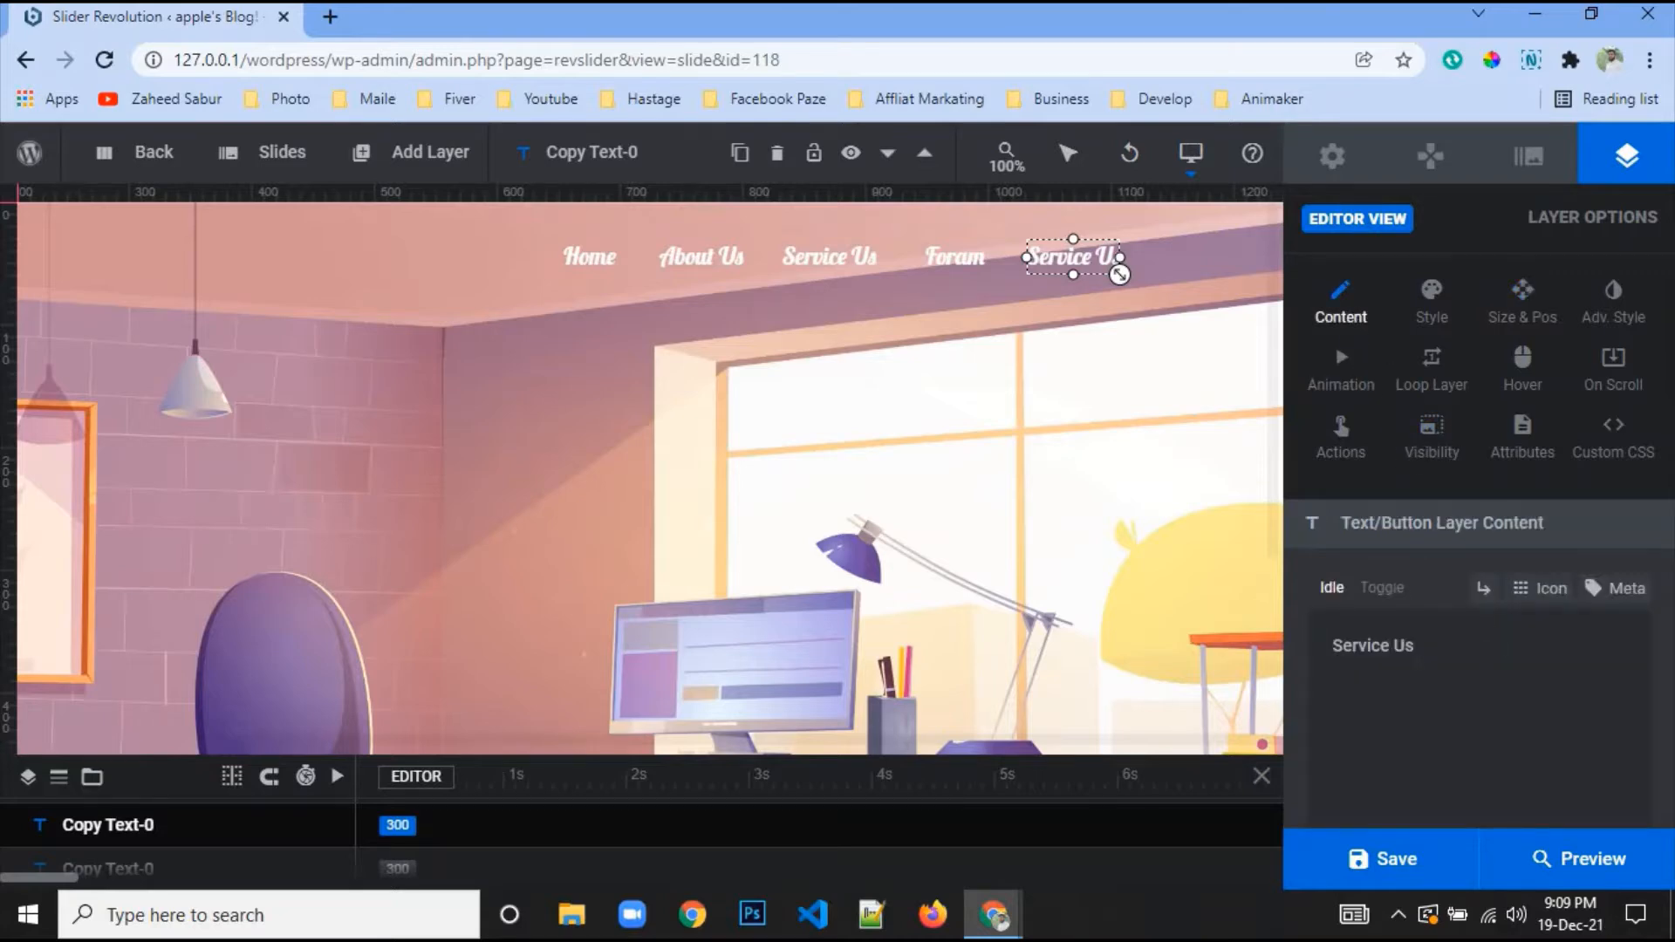
left_click_drag(1426, 648, 1330, 647)
type("blo")
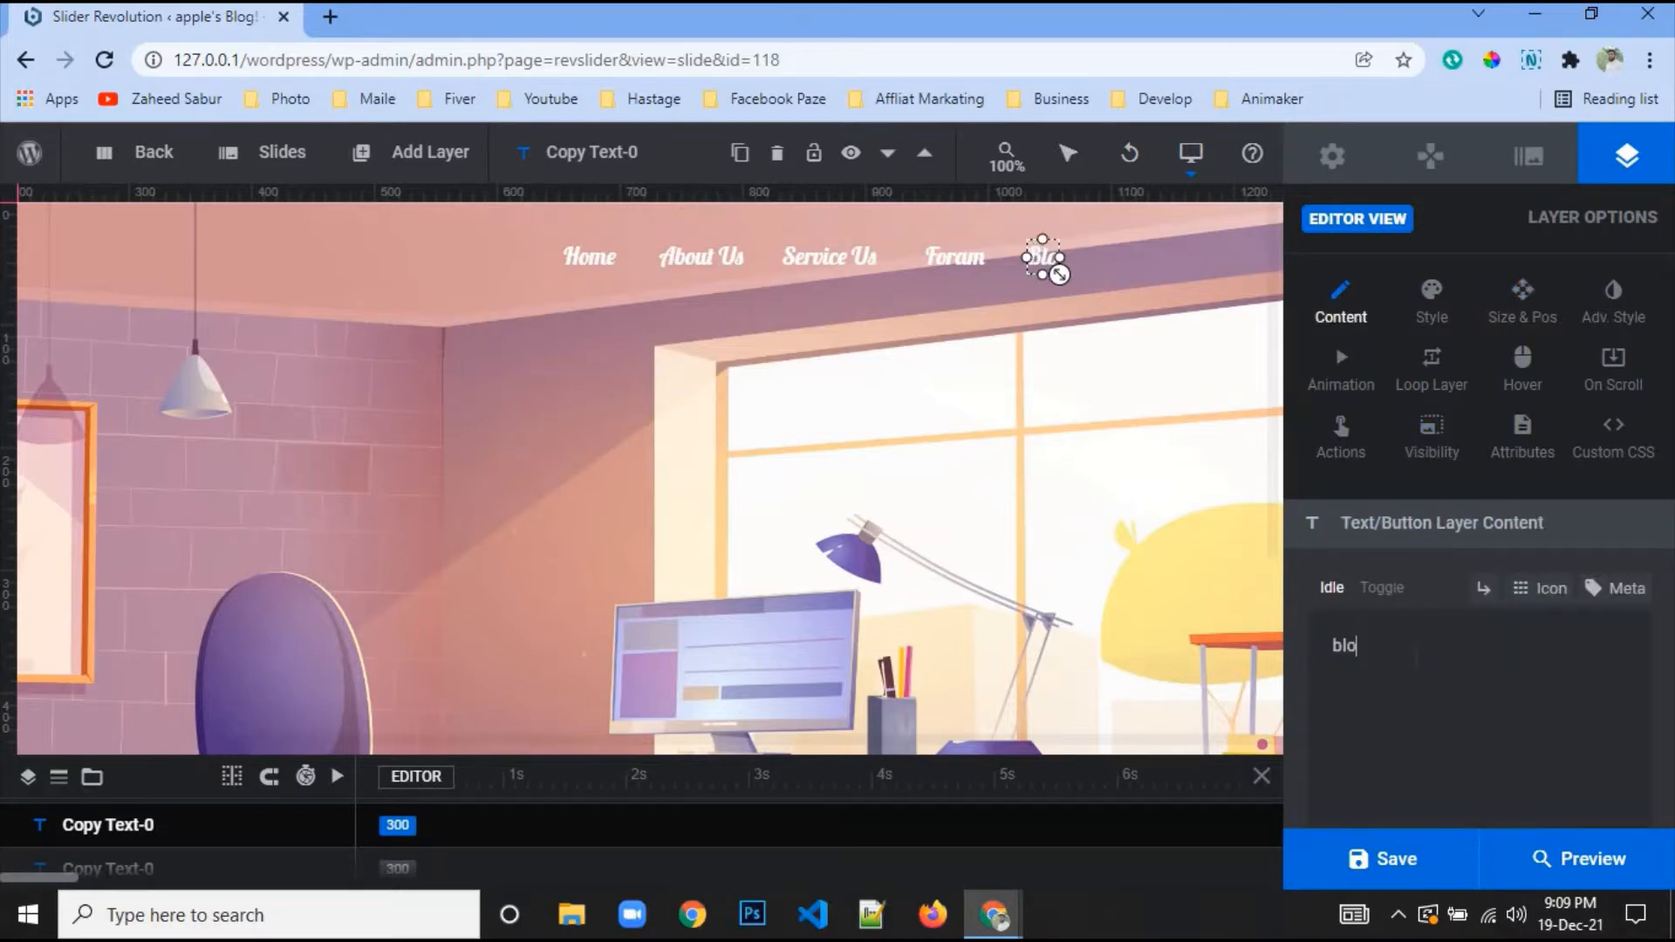
type("g")
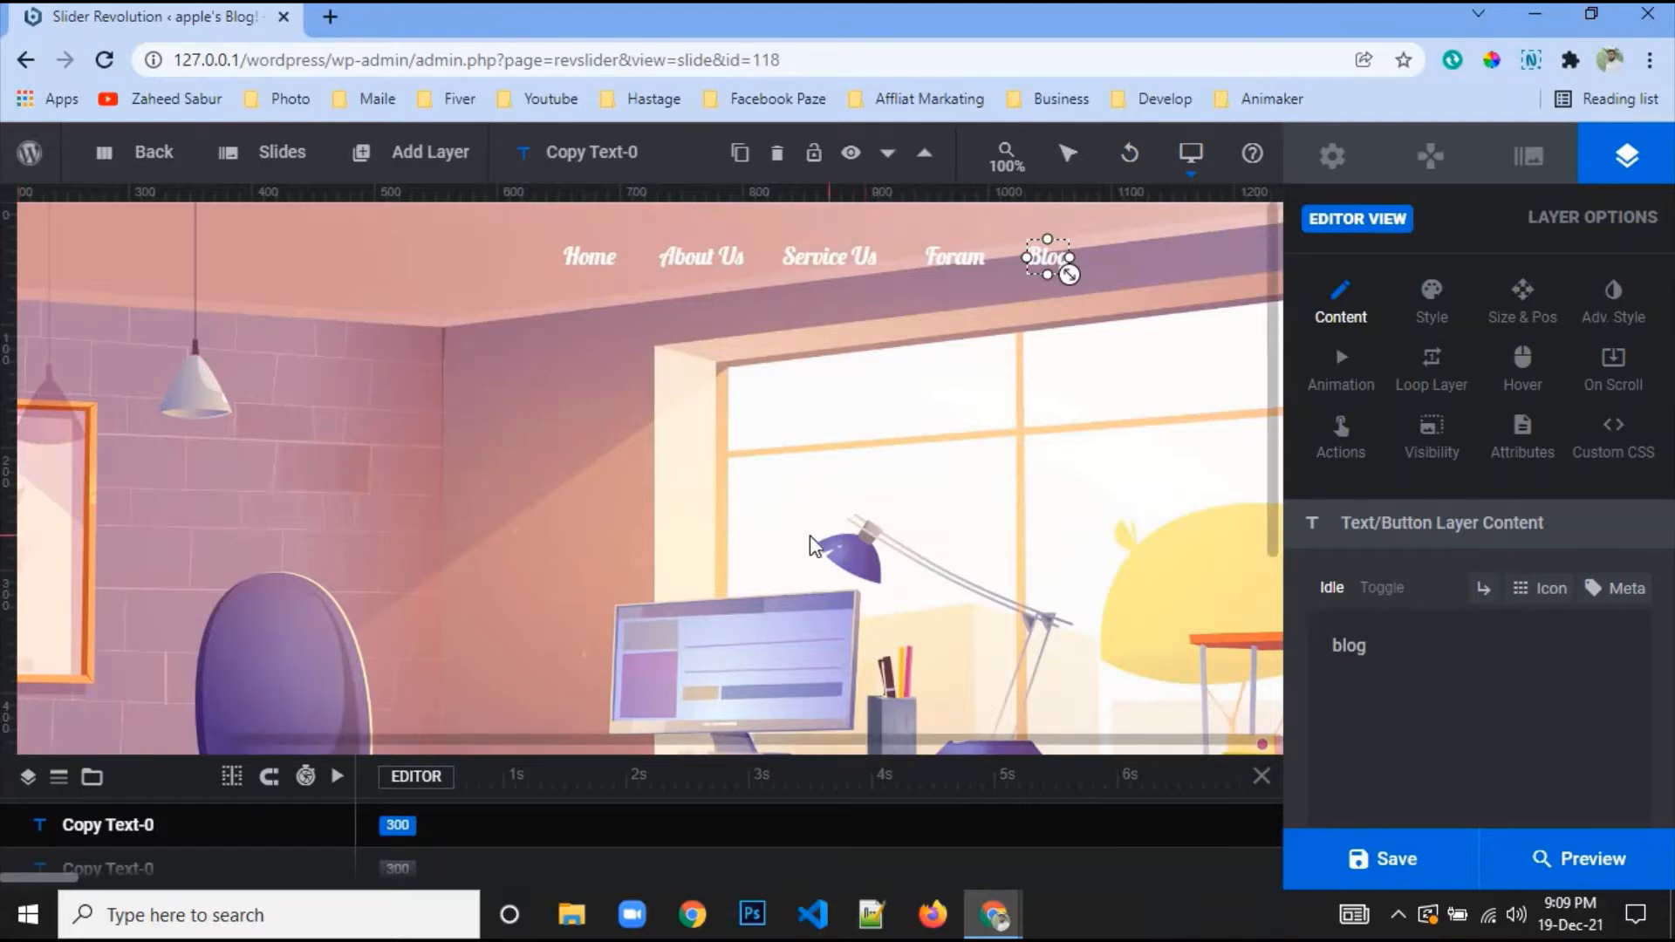
Set the Home layer's hover animation to Only on Desktop
left_click(590, 257)
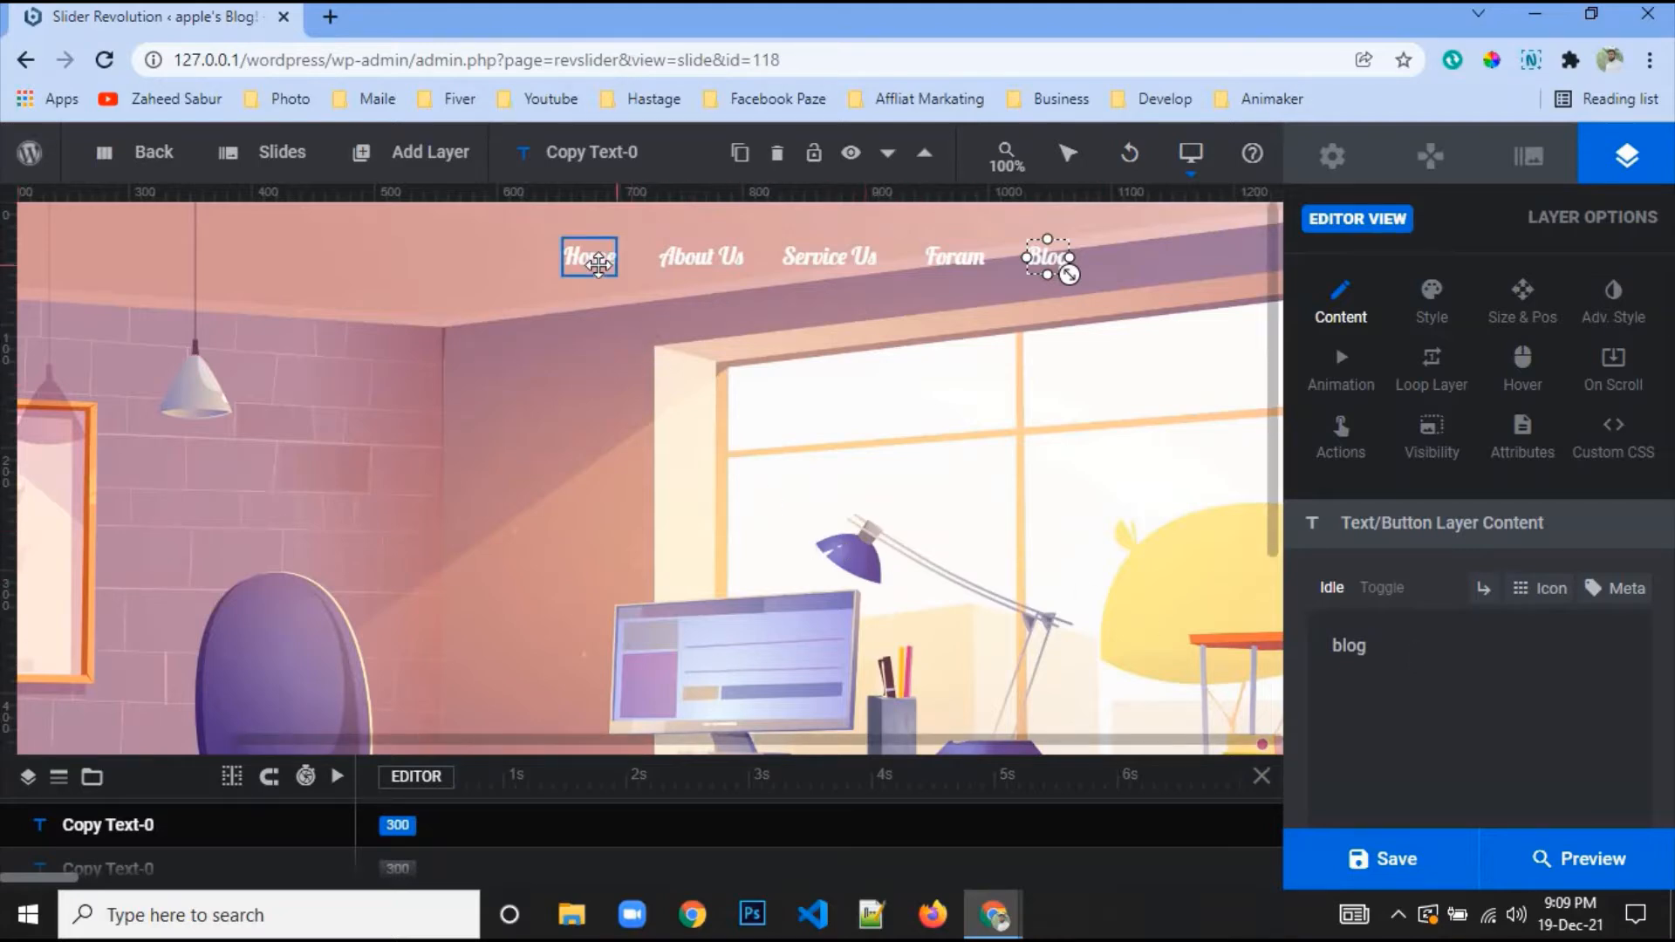
left_click(1432, 306)
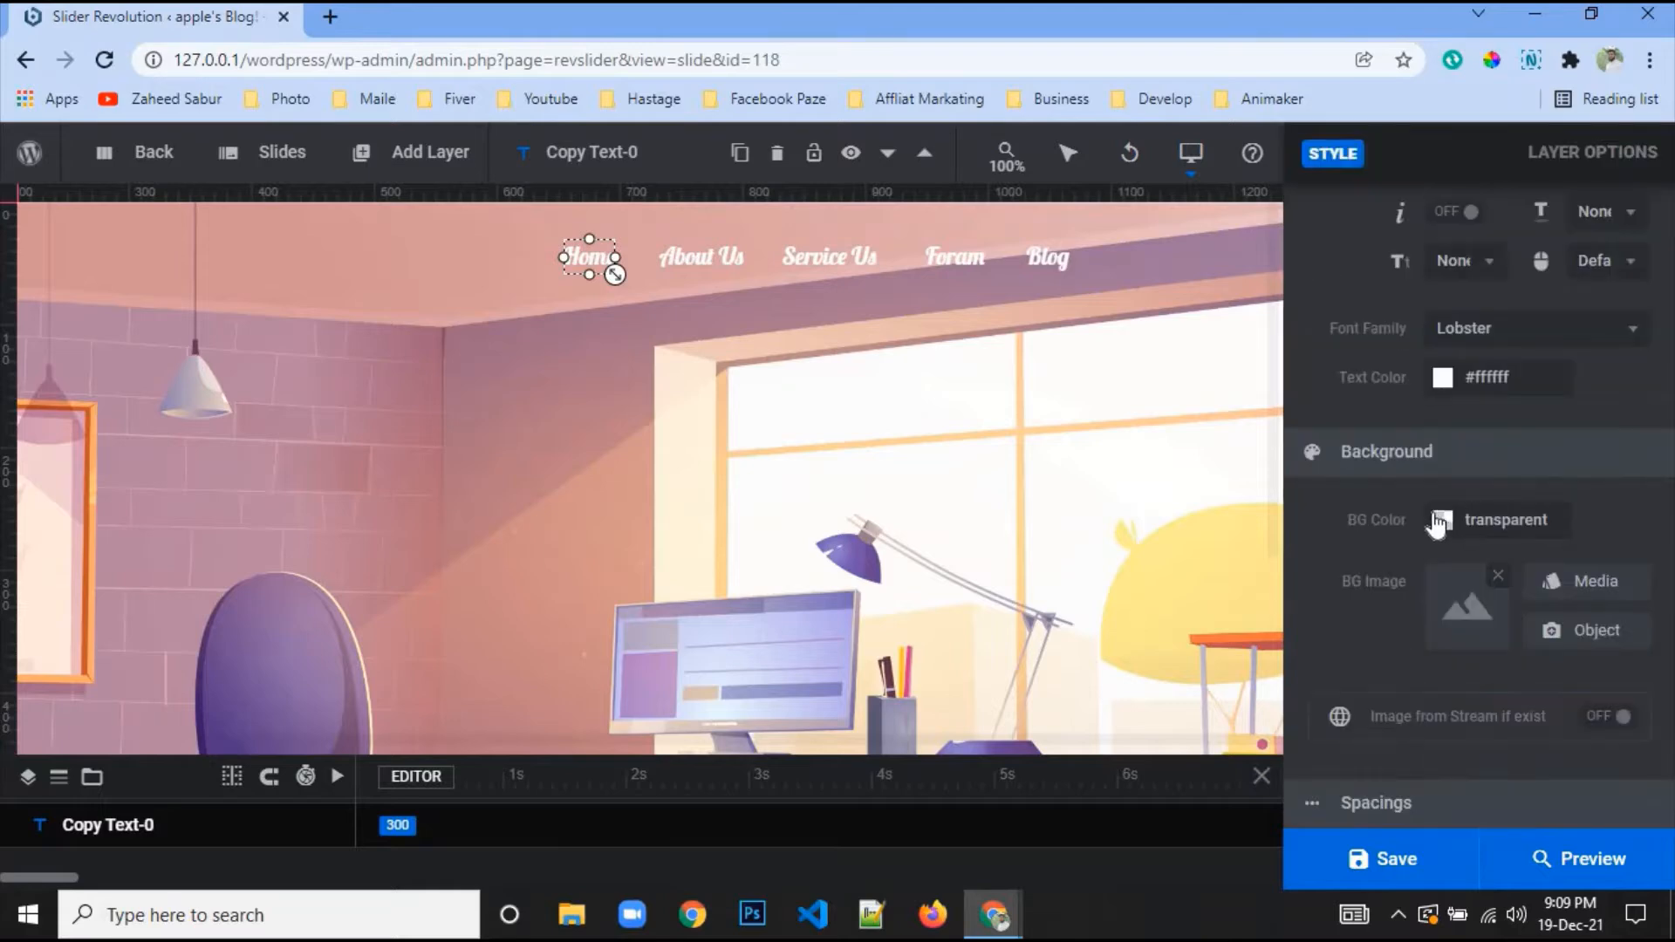
scroll(1414, 515, "down", 3)
scroll(1405, 515, "up", 6)
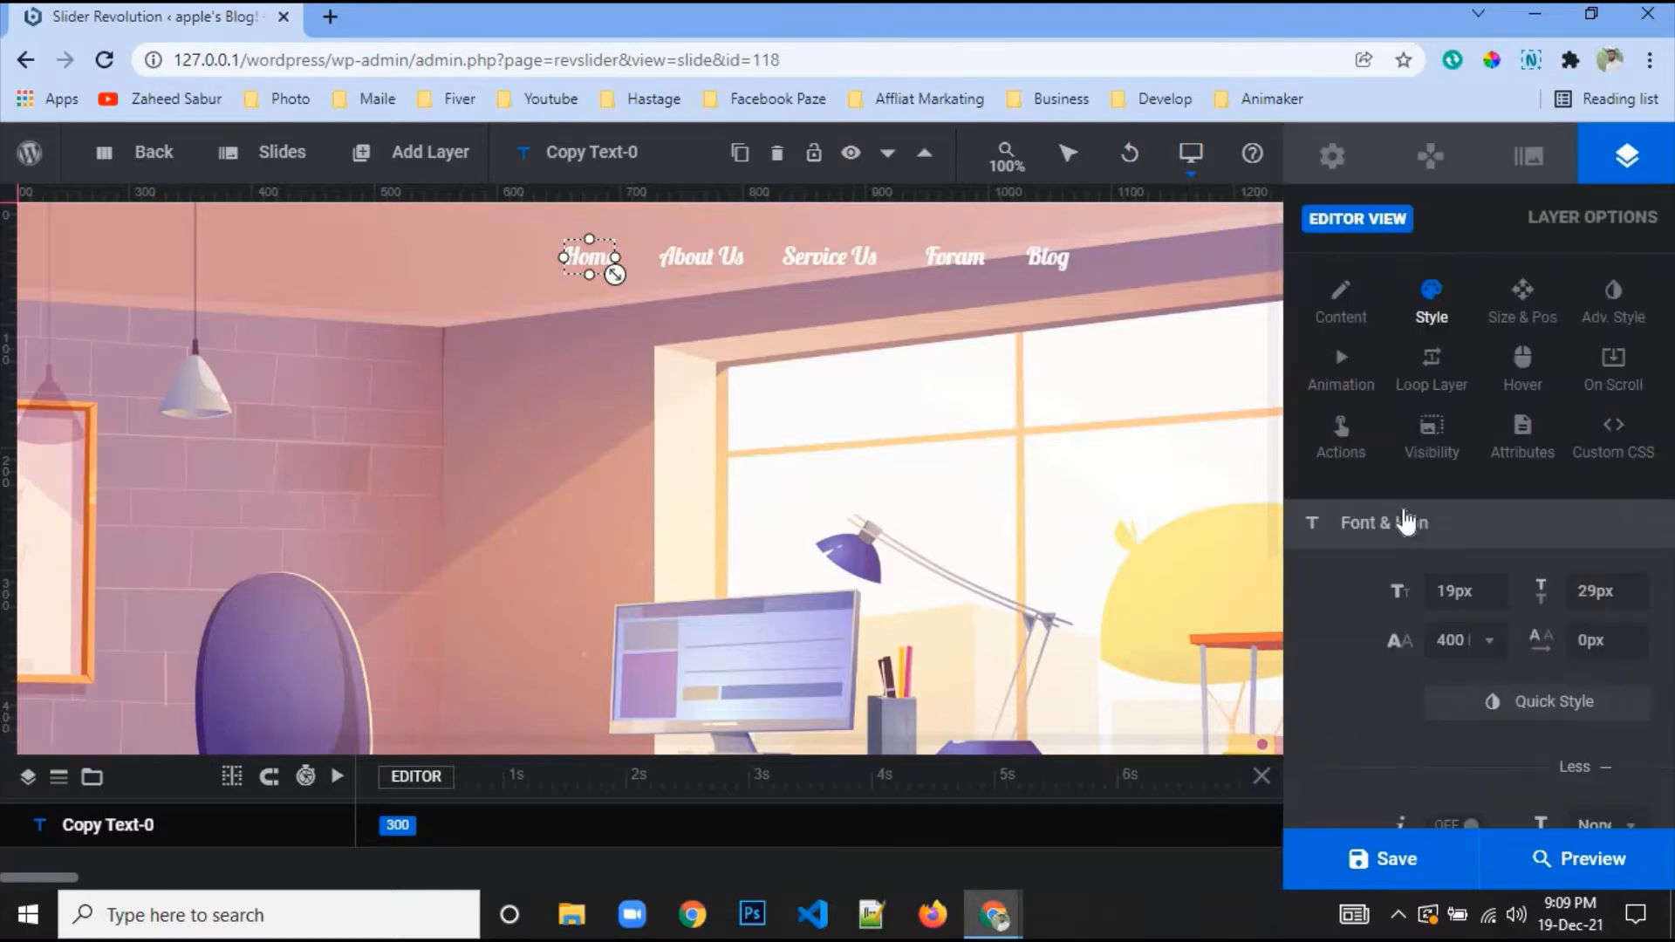
left_click(1527, 377)
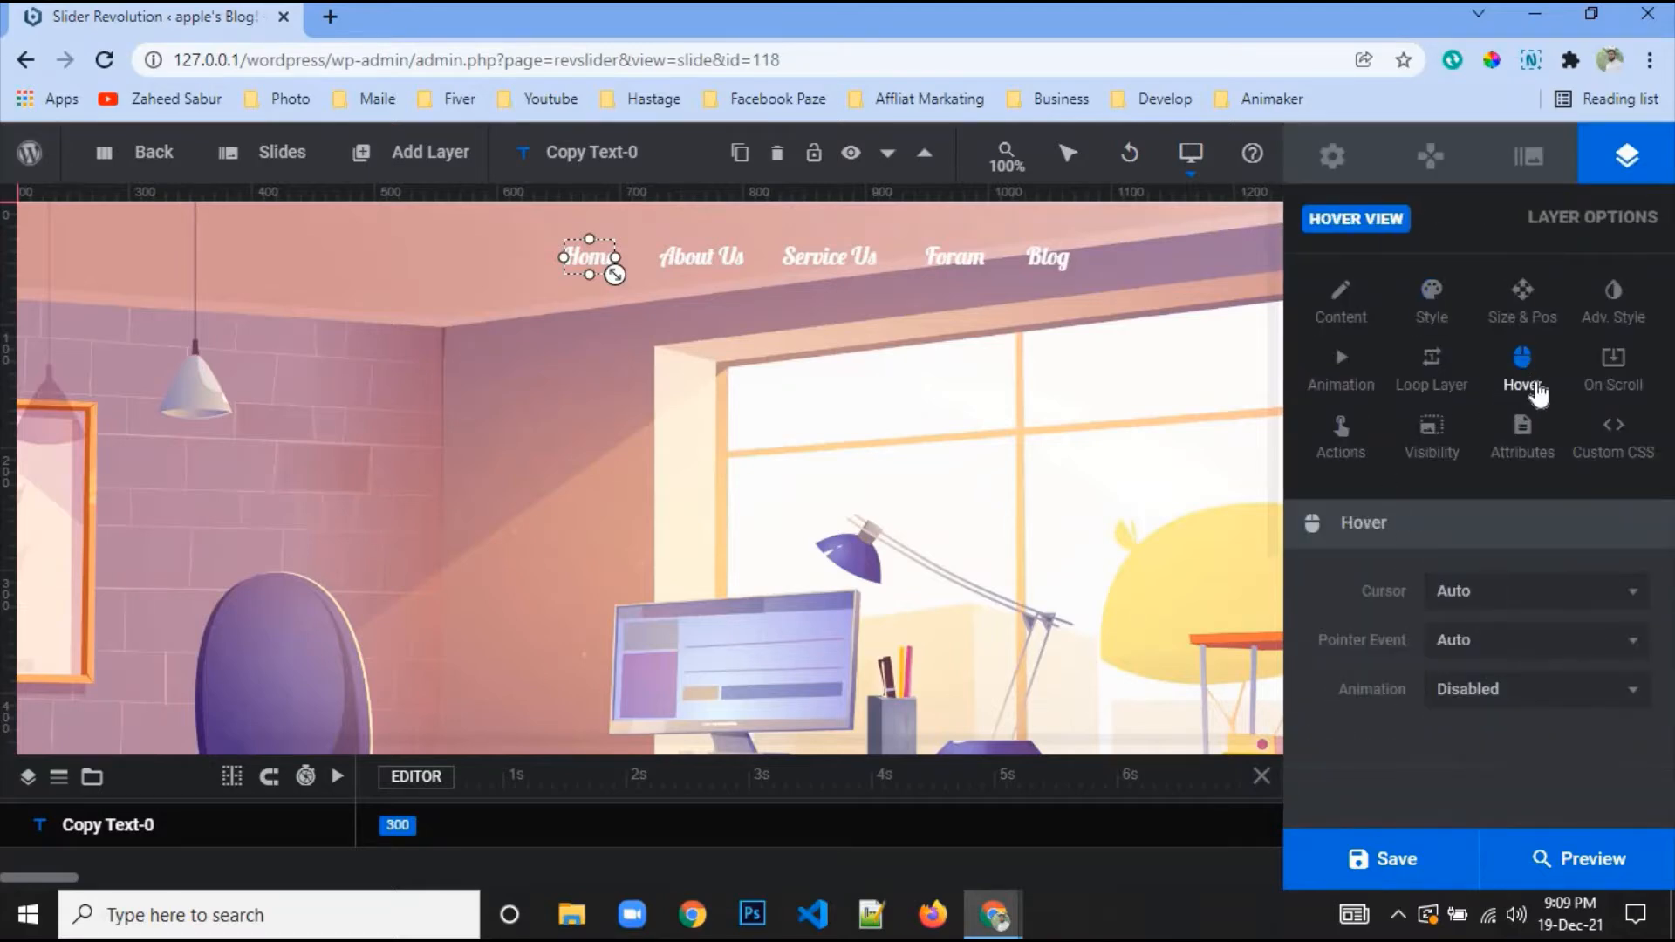
left_click(1505, 606)
left_click(1514, 707)
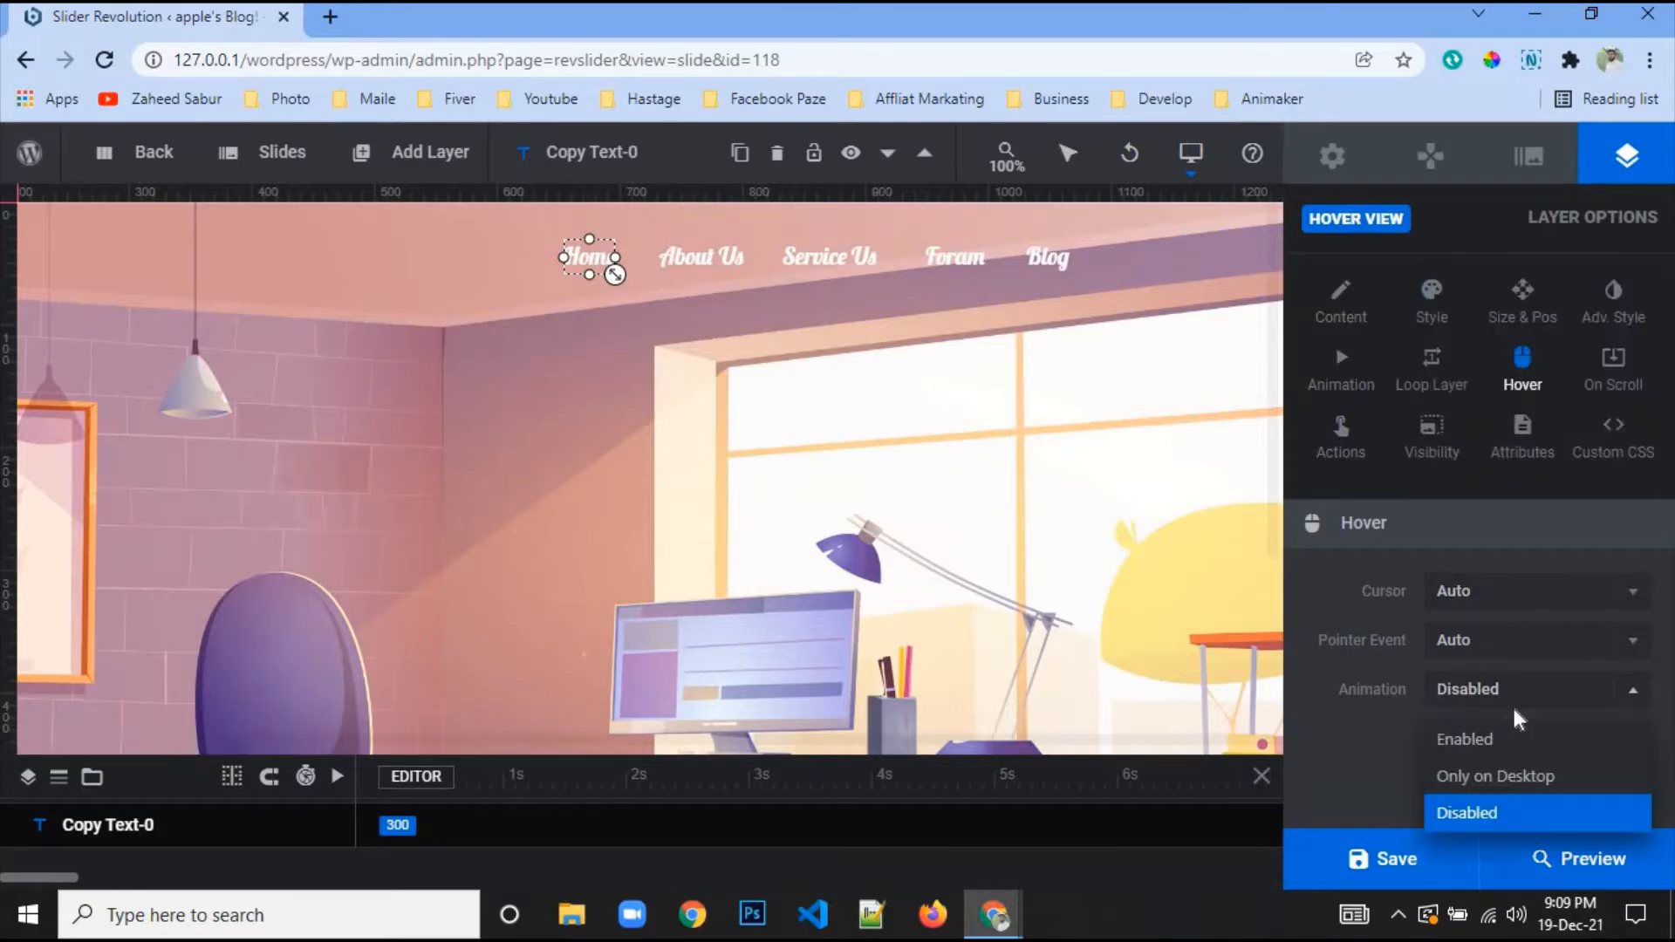
left_click(1510, 776)
scroll(1466, 680, "down", 4)
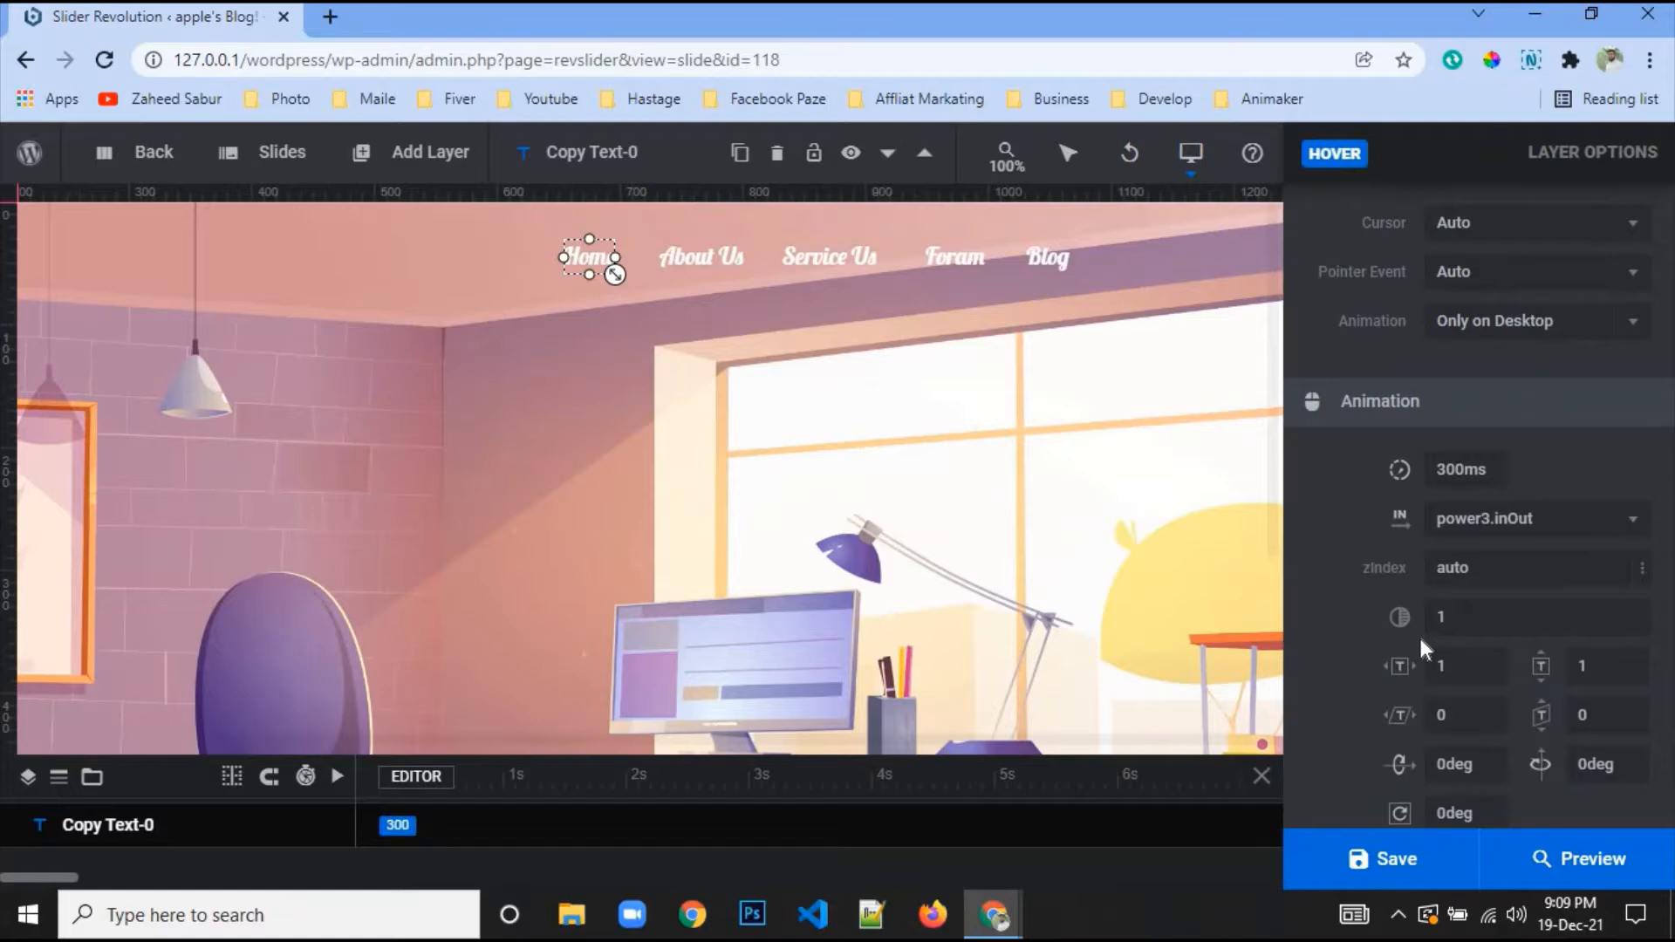
Open the color picker for the Home layer's hover text color and move it clear of the menu labels
scroll(1421, 641, "down", 5)
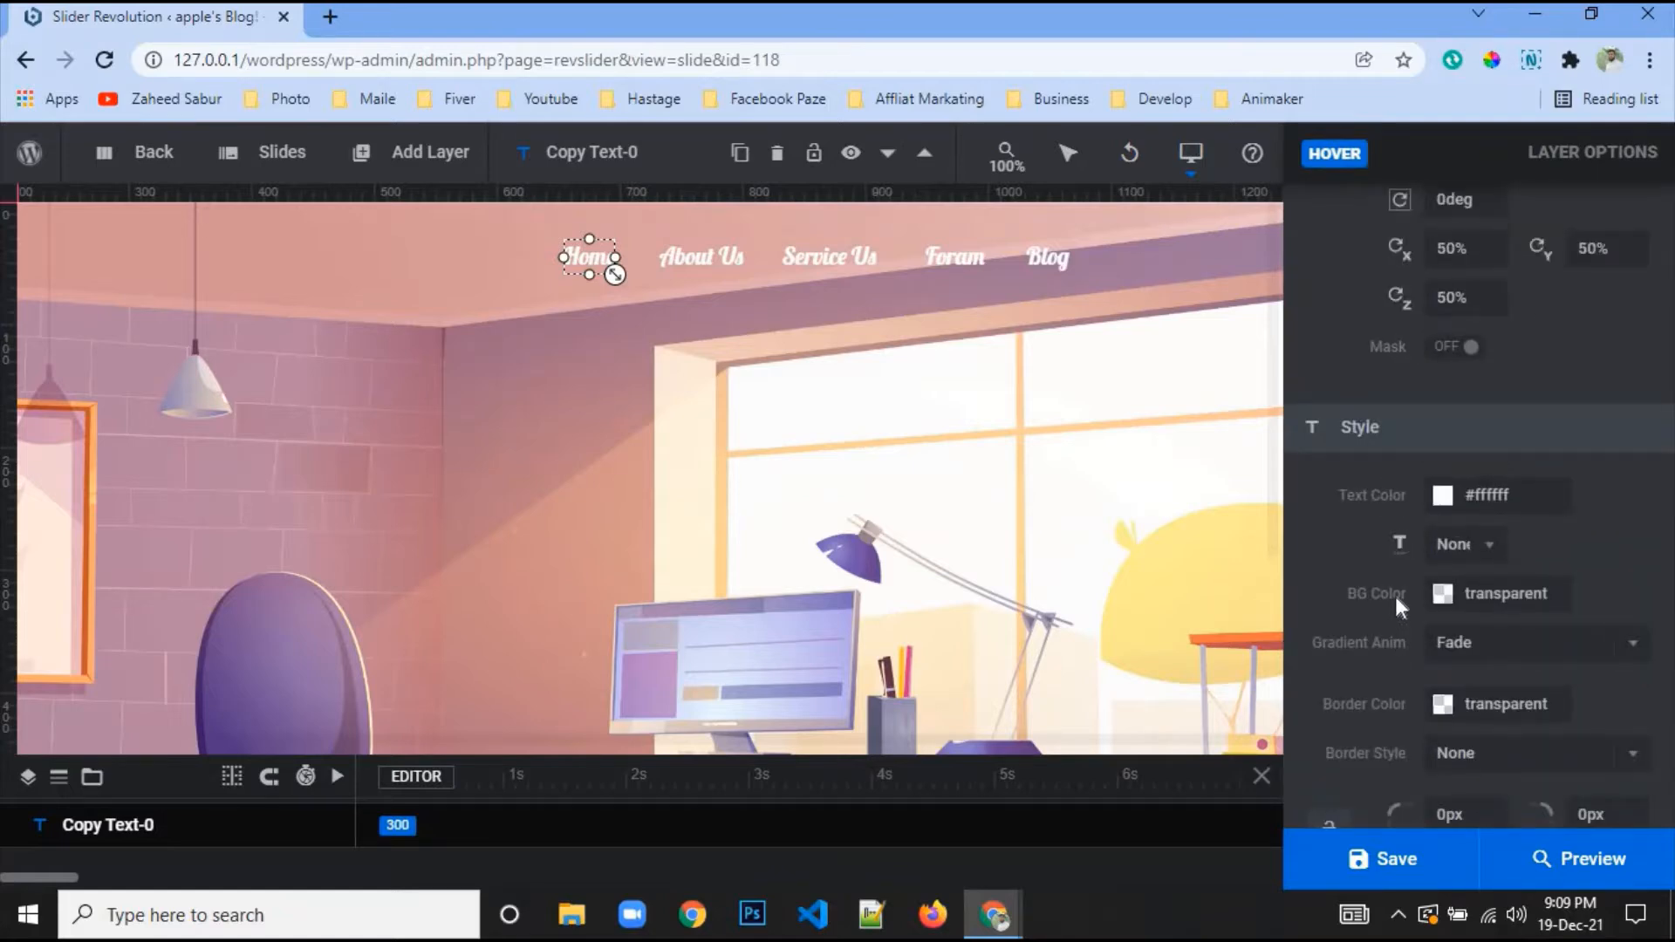
left_click(1442, 499)
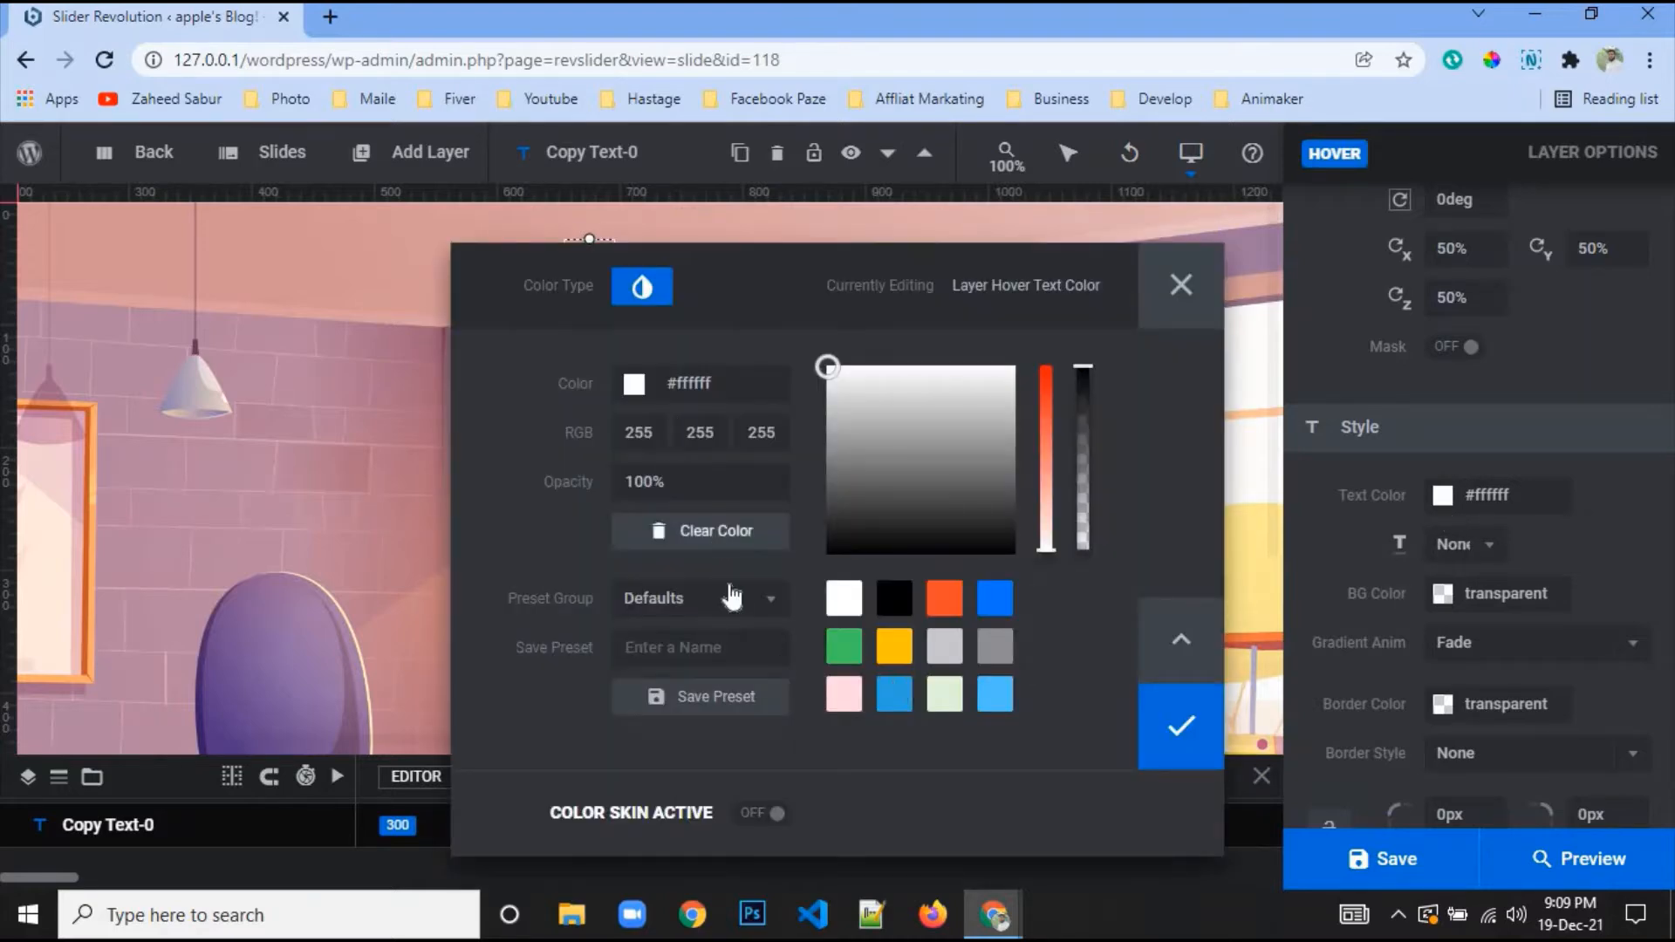
left_click_drag(509, 288, 338, 336)
Try several hover text colors on the Home layer, including #007aff, #c600b9, #ffd3e0 and #5ac8fa
left_click(500, 621)
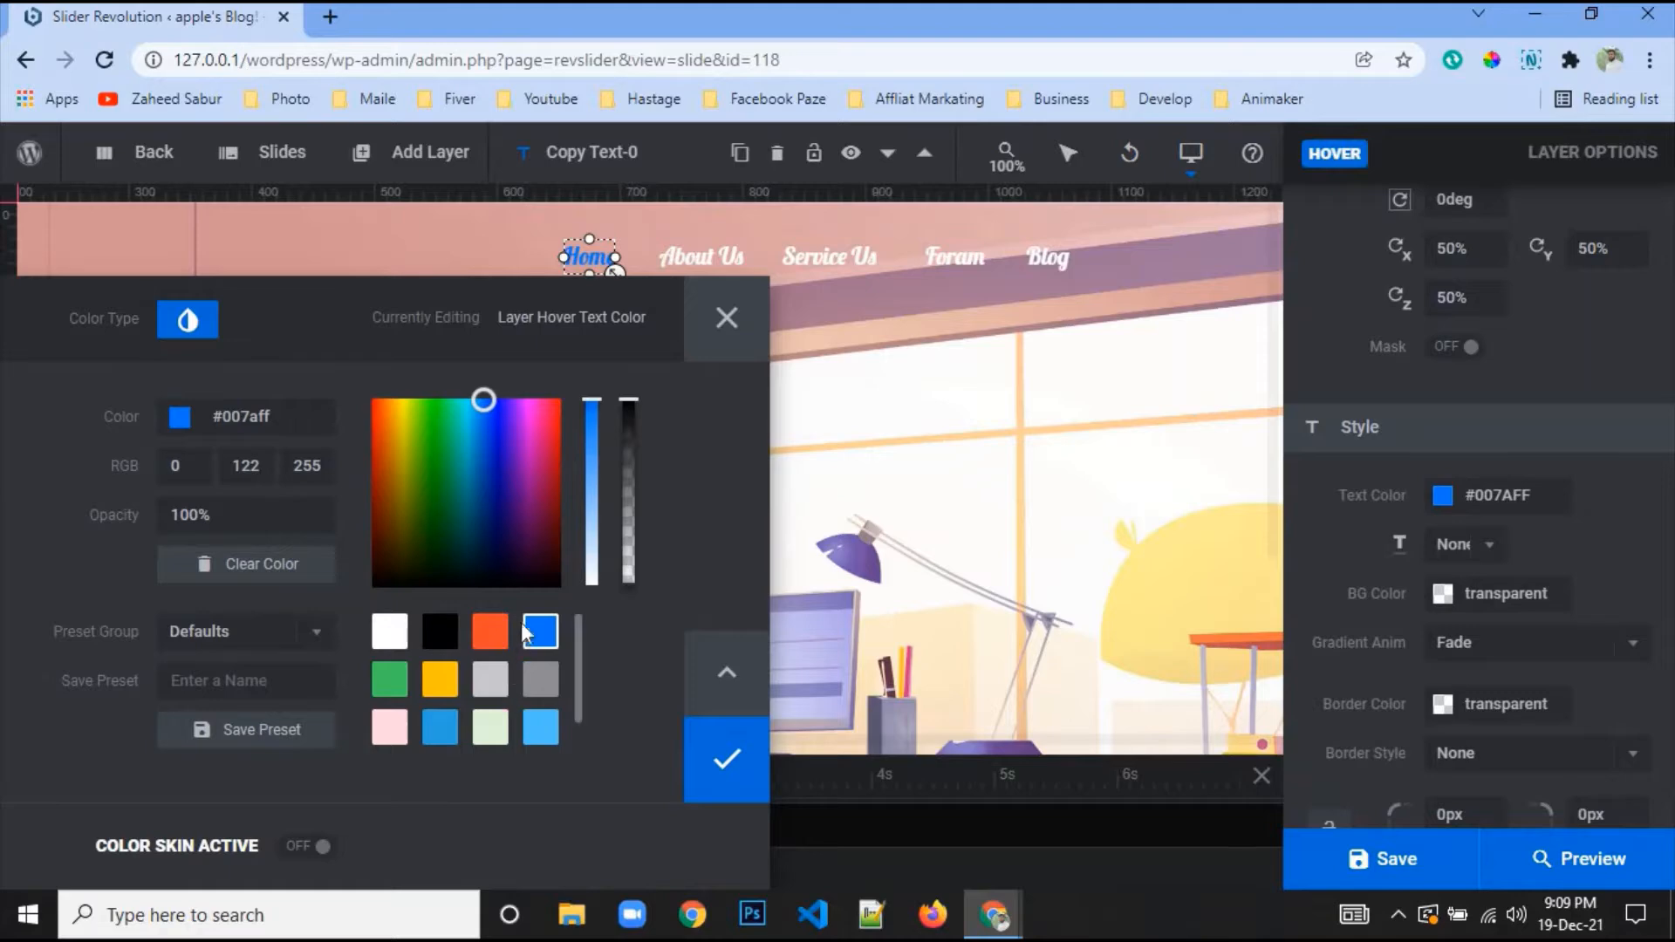
left_click(530, 438)
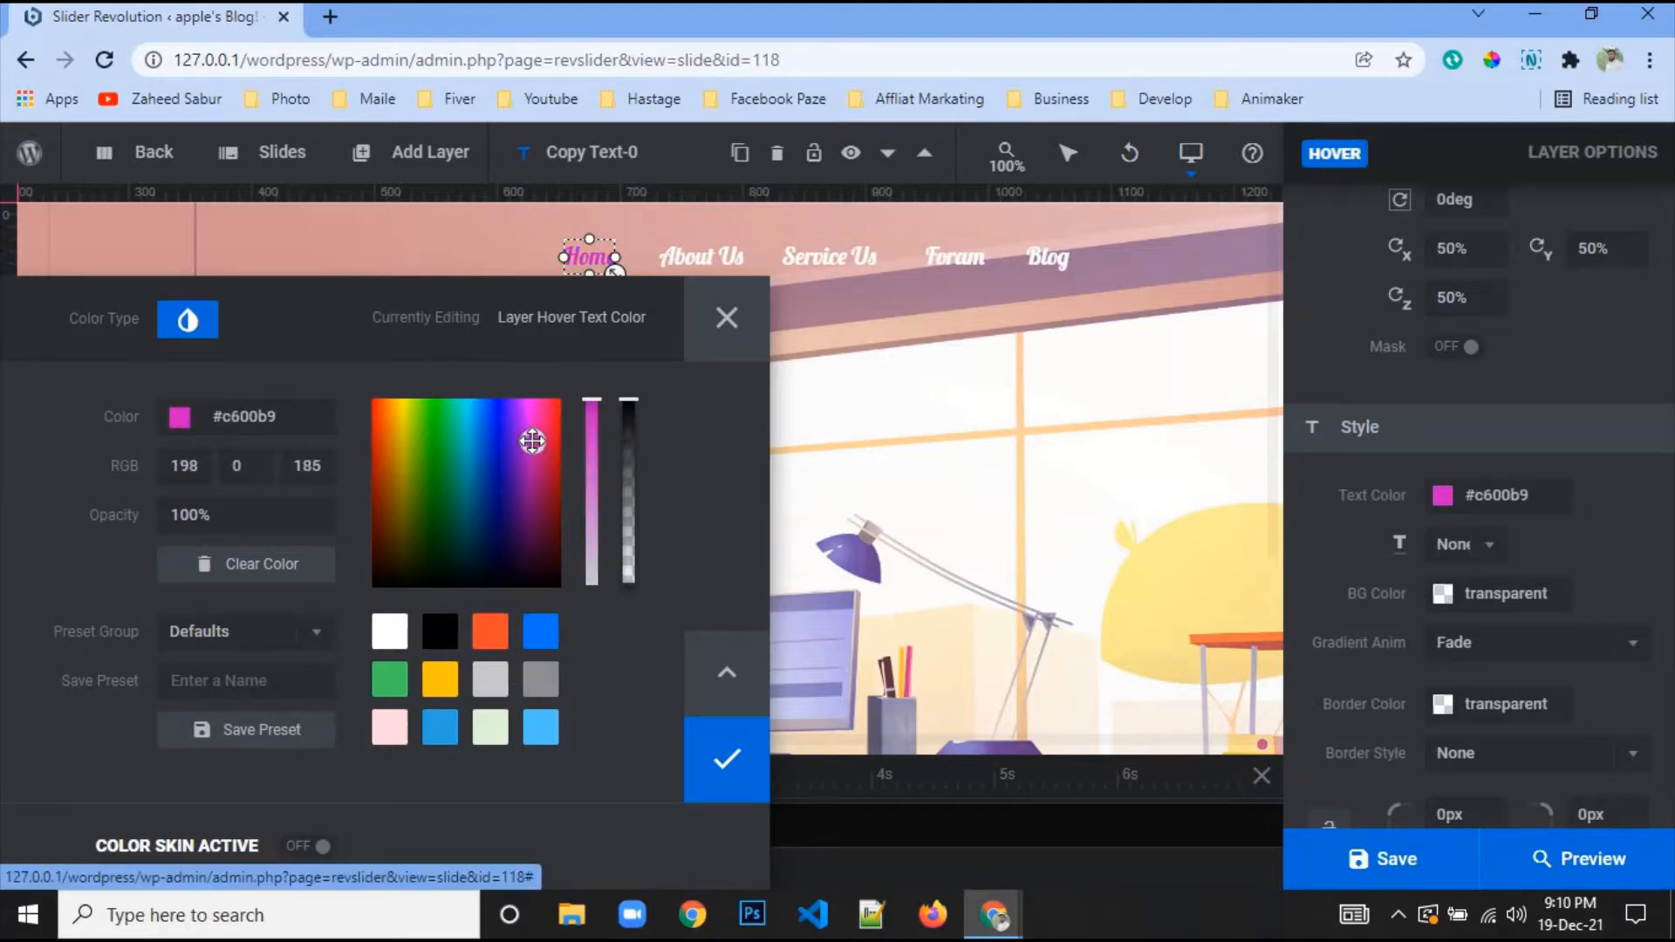
left_click(538, 638)
scroll(523, 672, "down", 1)
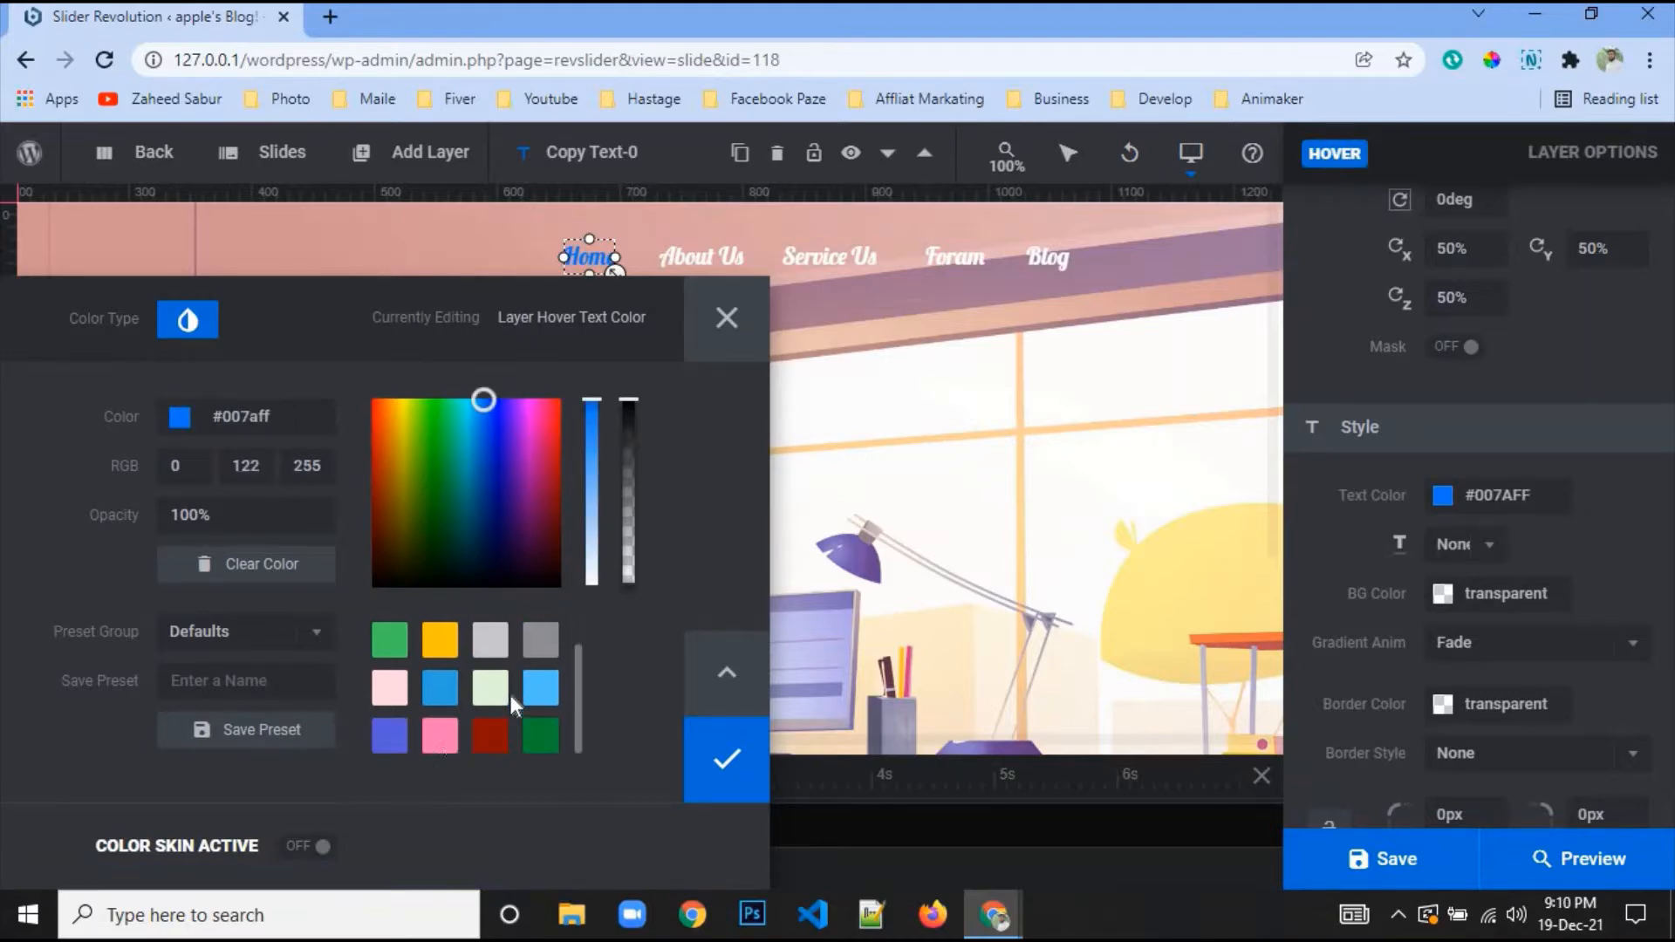
left_click(392, 687)
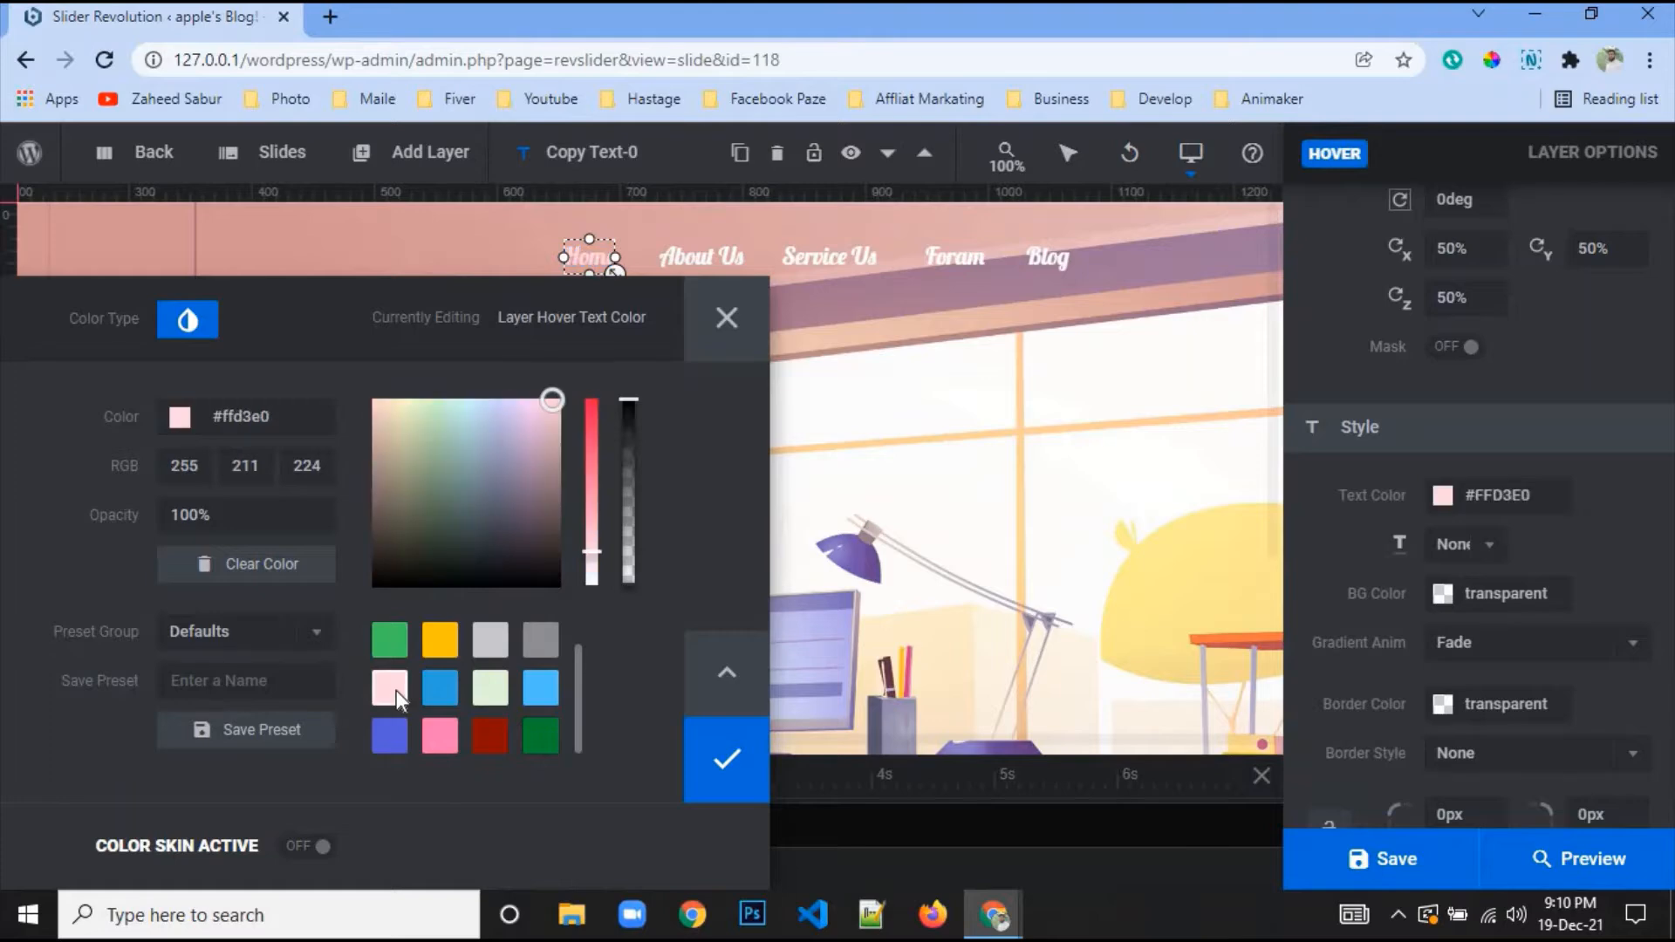
left_click(439, 688)
left_click(496, 690)
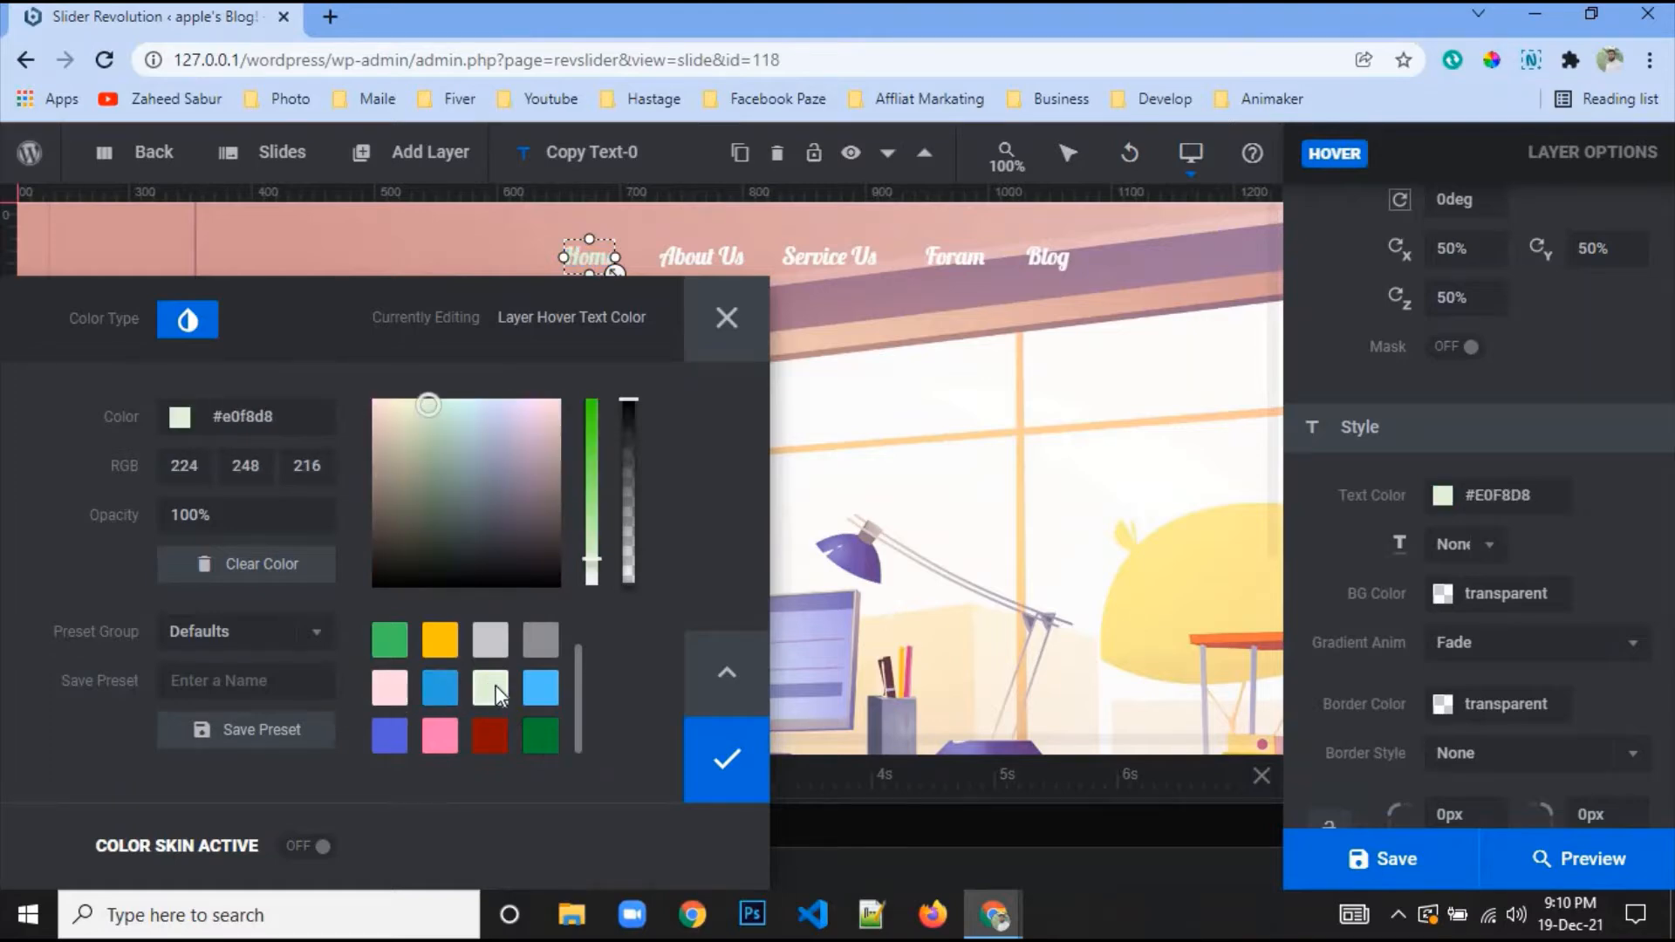
left_click(535, 696)
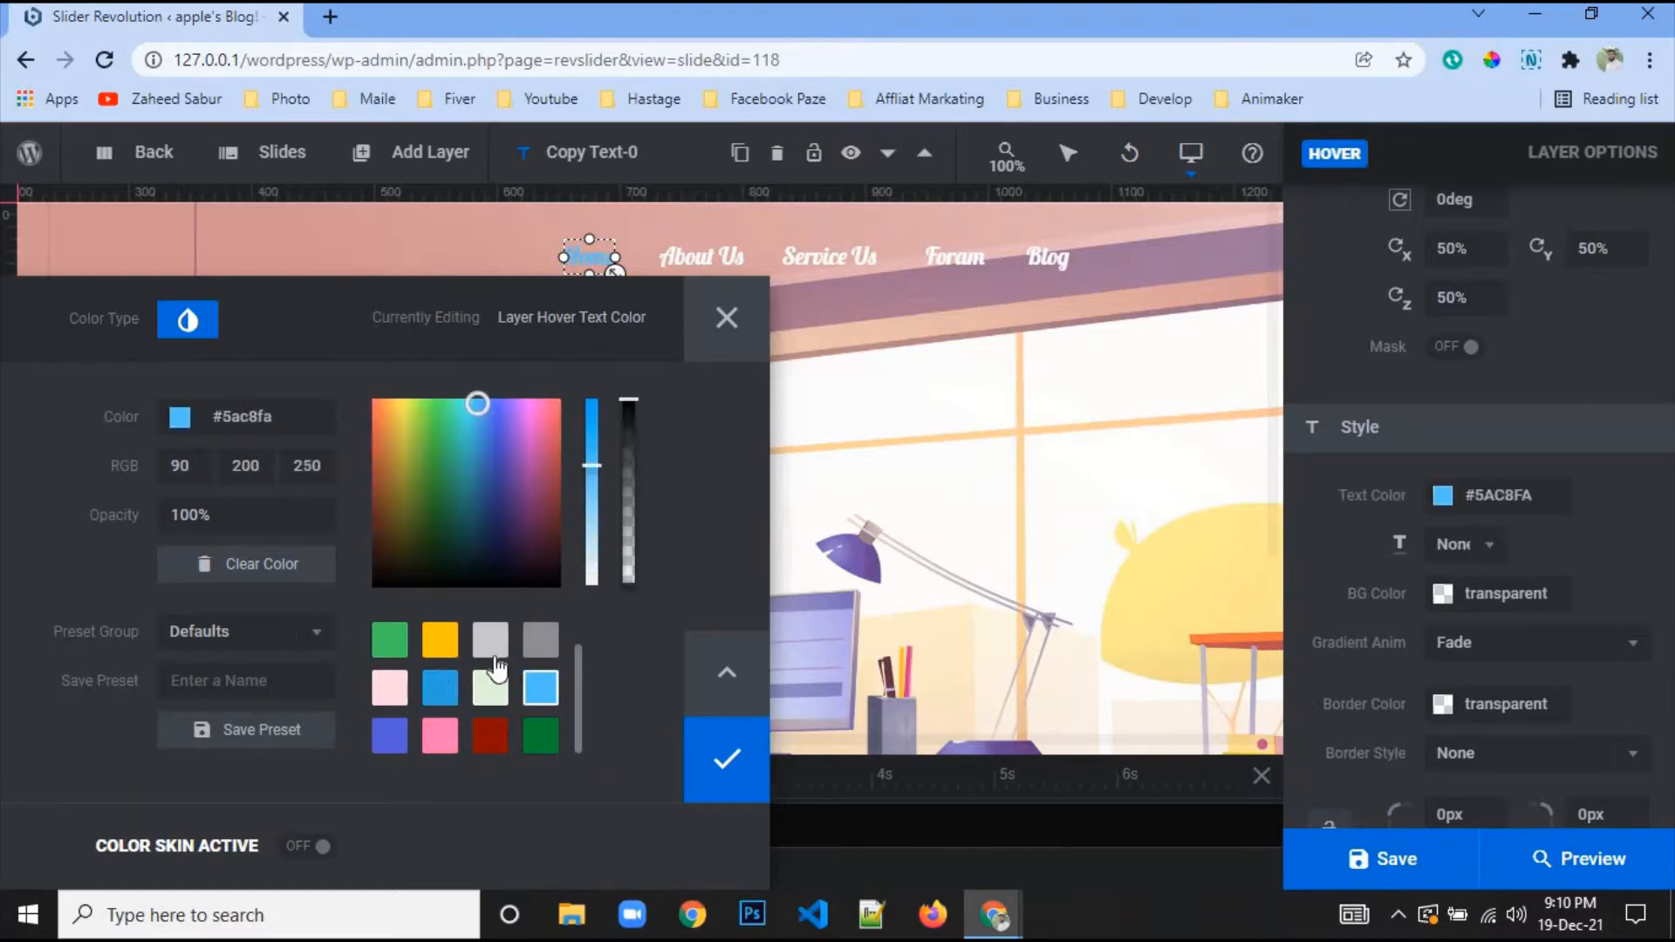
left_click(489, 635)
Compare pale green #e0f8d8 with pale pink #ffd3e0, and apply the green as the Home layer's hover text color
left_click(502, 685)
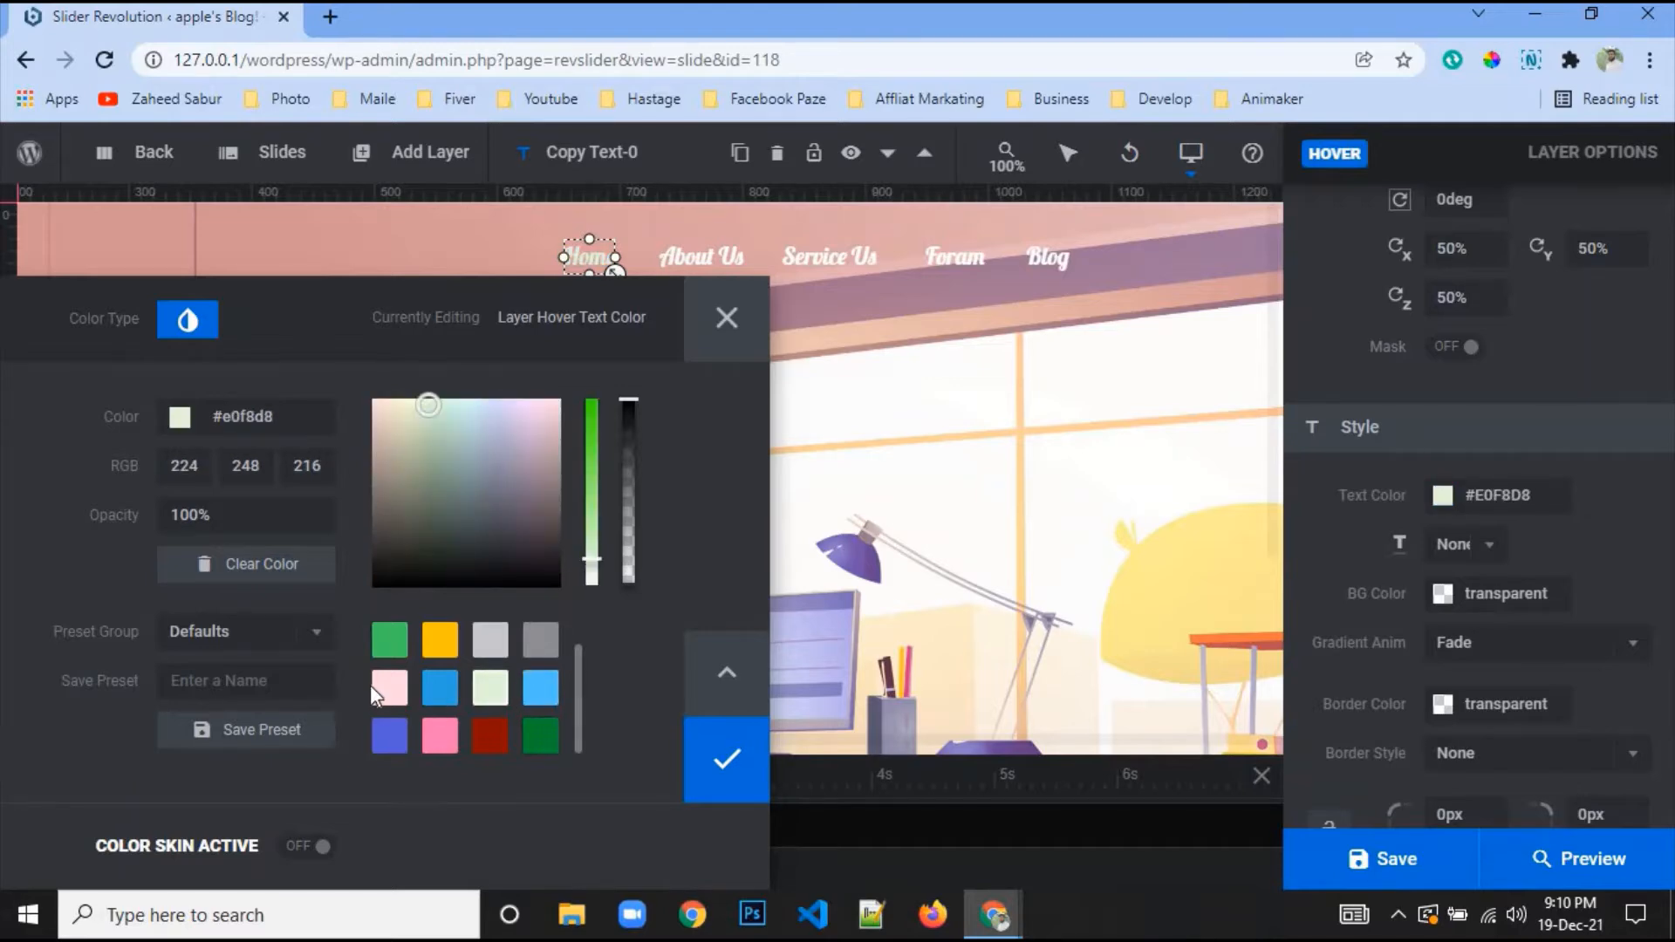
left_click(386, 691)
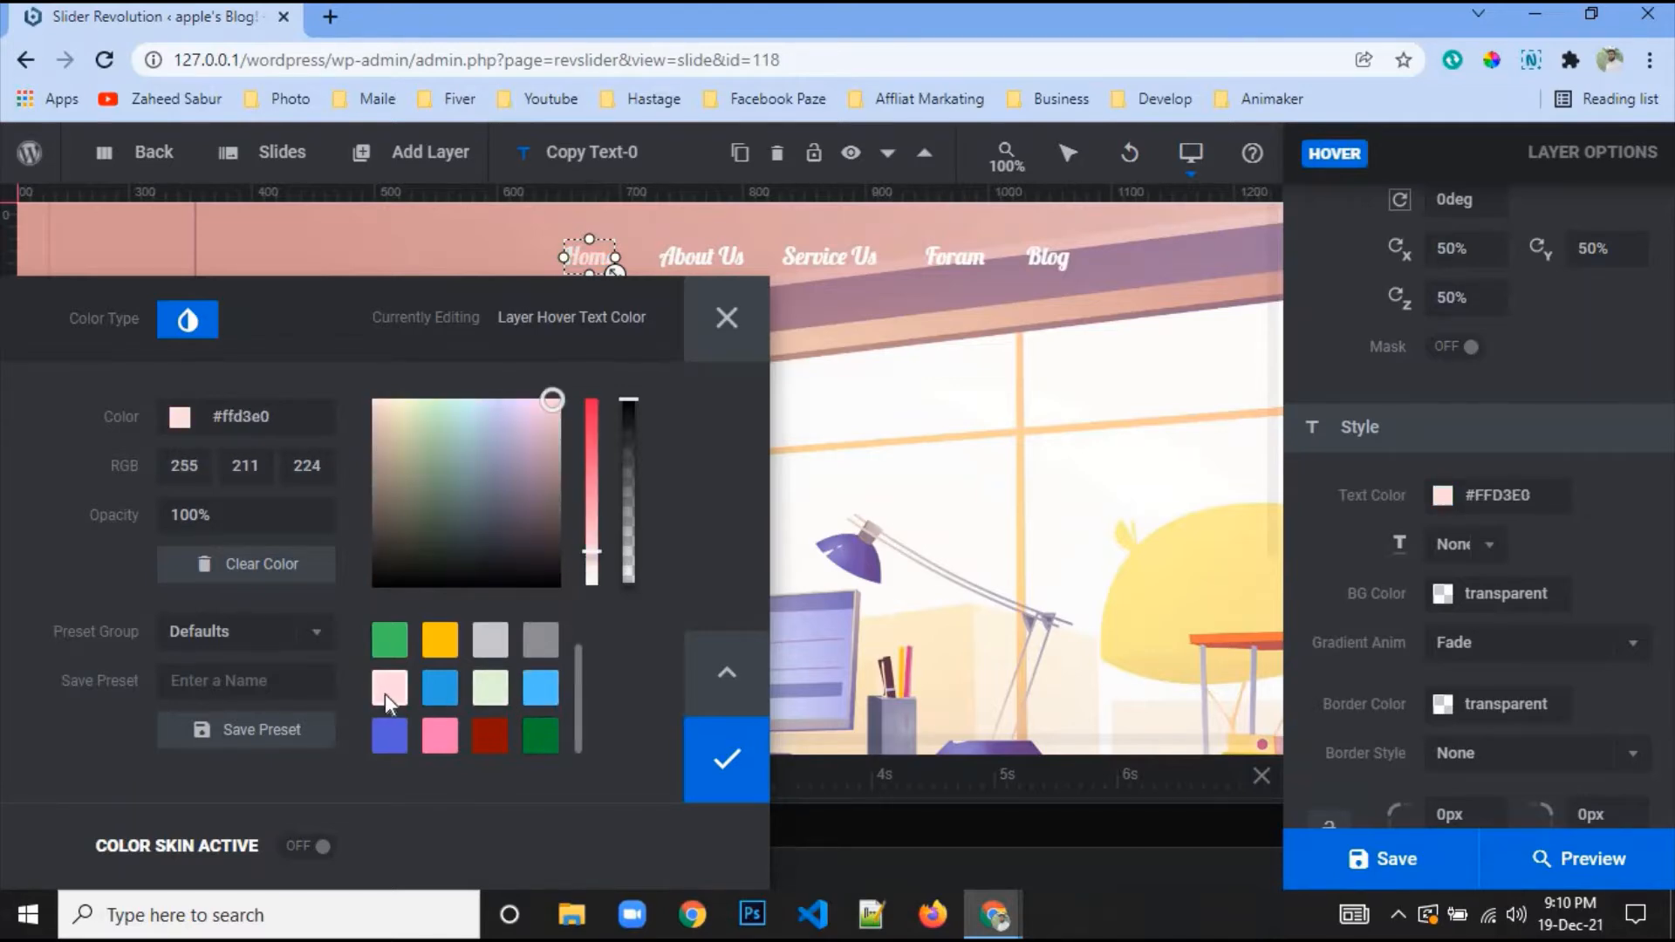
left_click(494, 691)
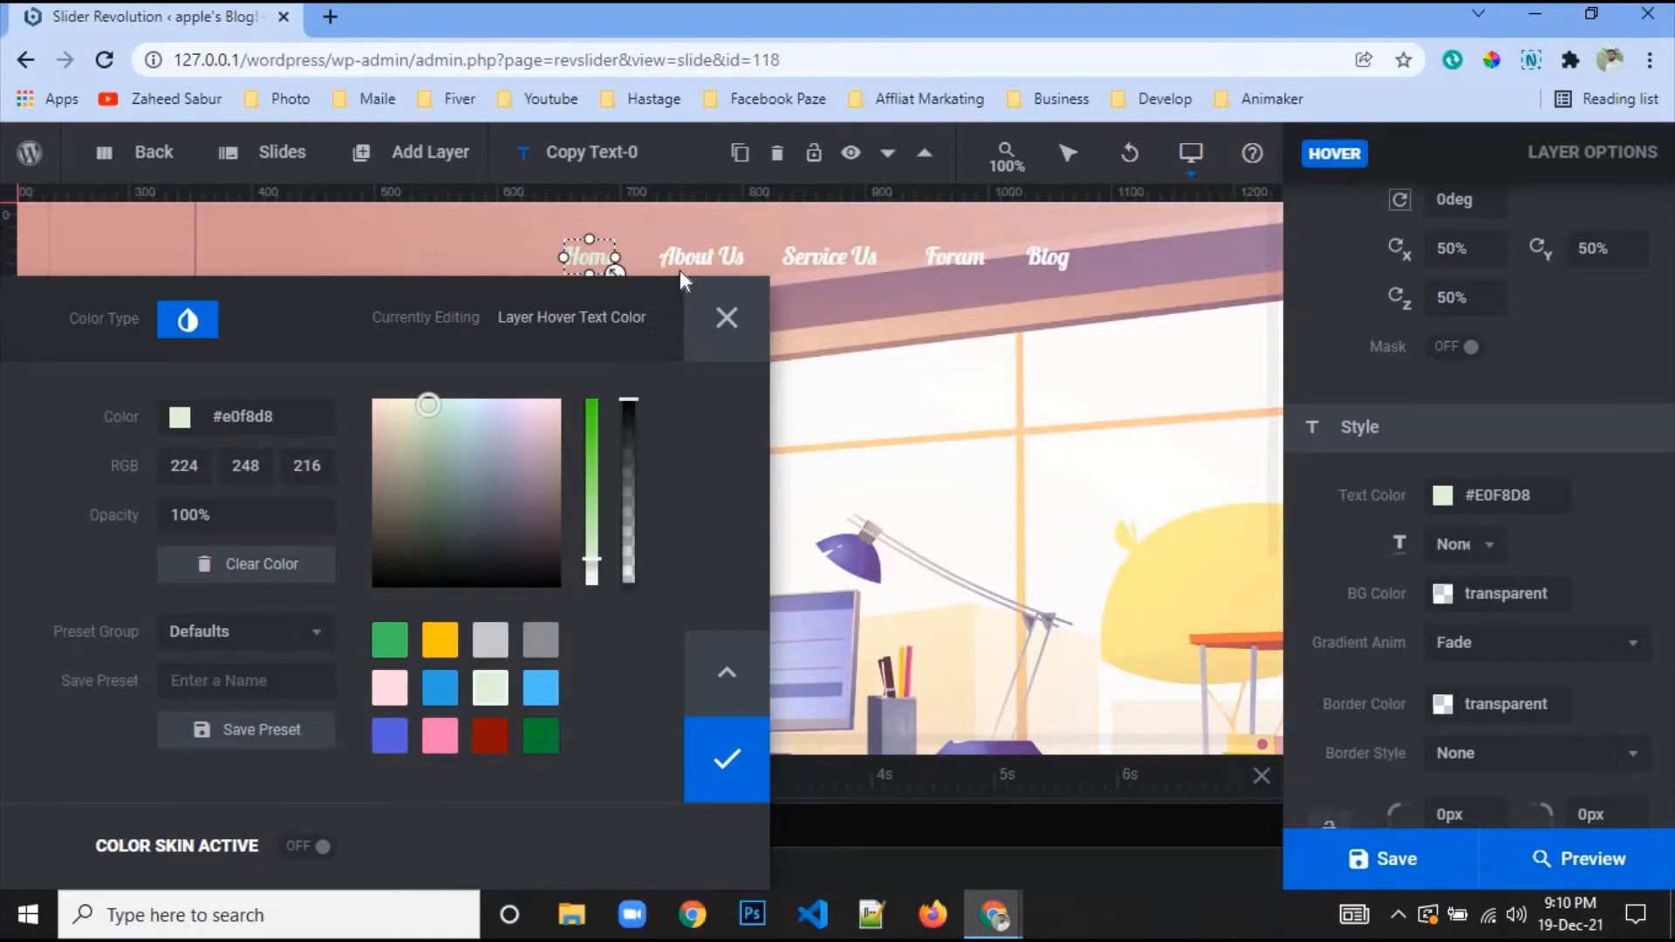
left_click(717, 753)
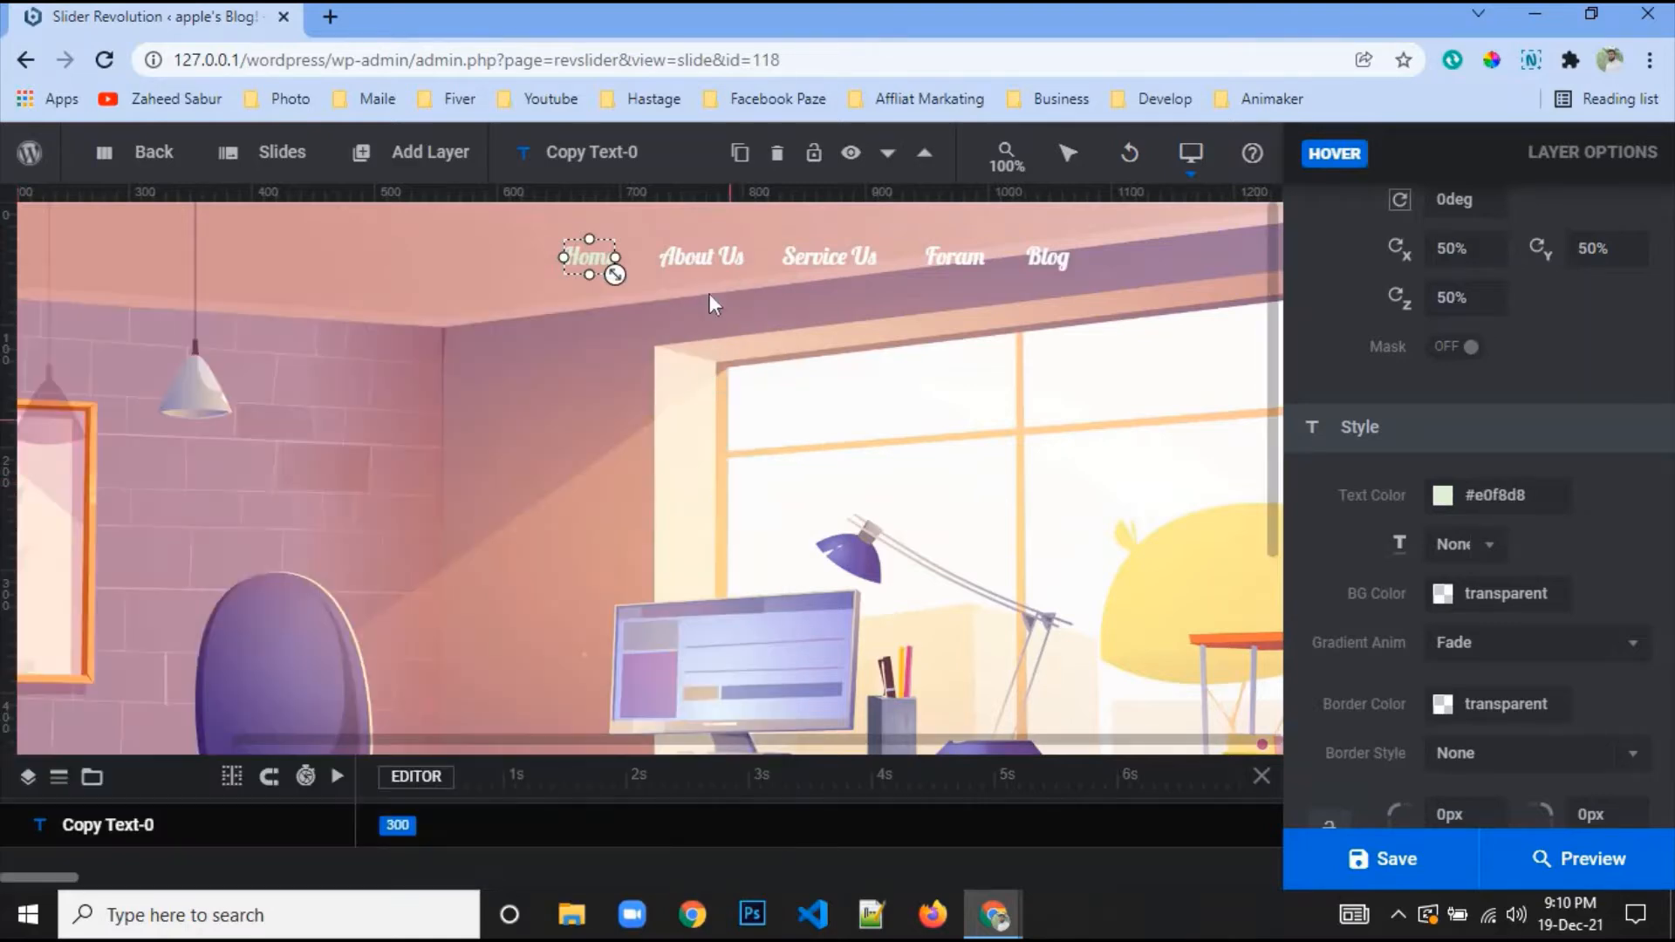
Set the About Us layer's hover animation to Only on Desktop and its hover text color to #e0f8d8
left_click(700, 258)
left_click(1466, 689)
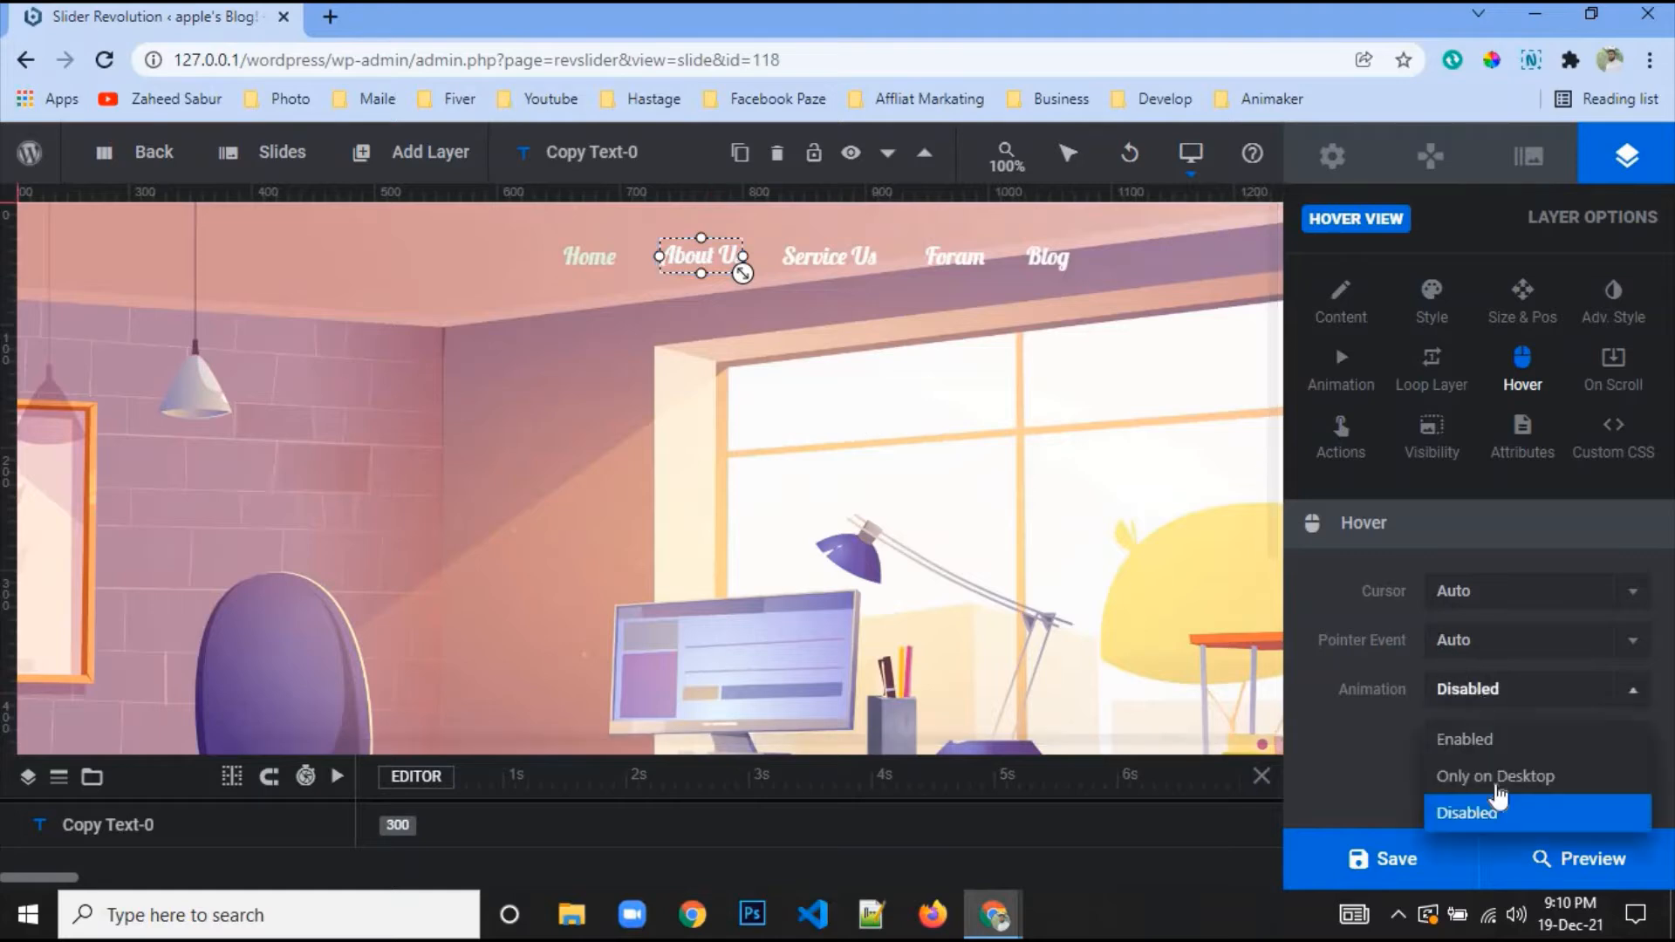
left_click(1493, 775)
scroll(1402, 677, "down", 10)
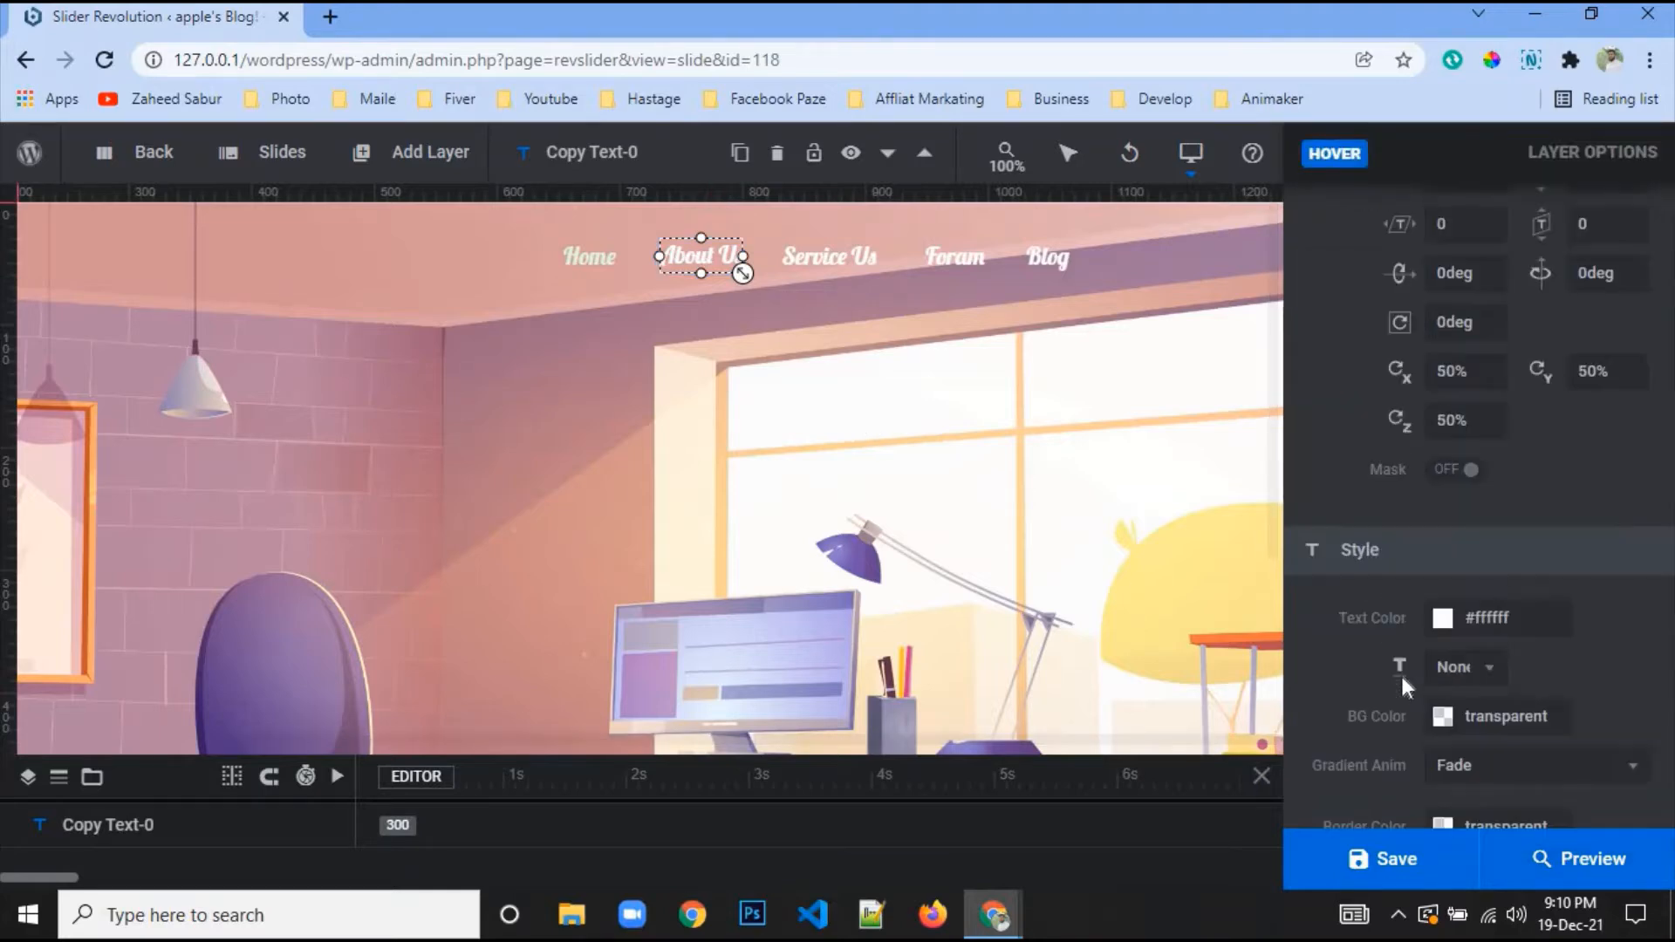
left_click(1442, 618)
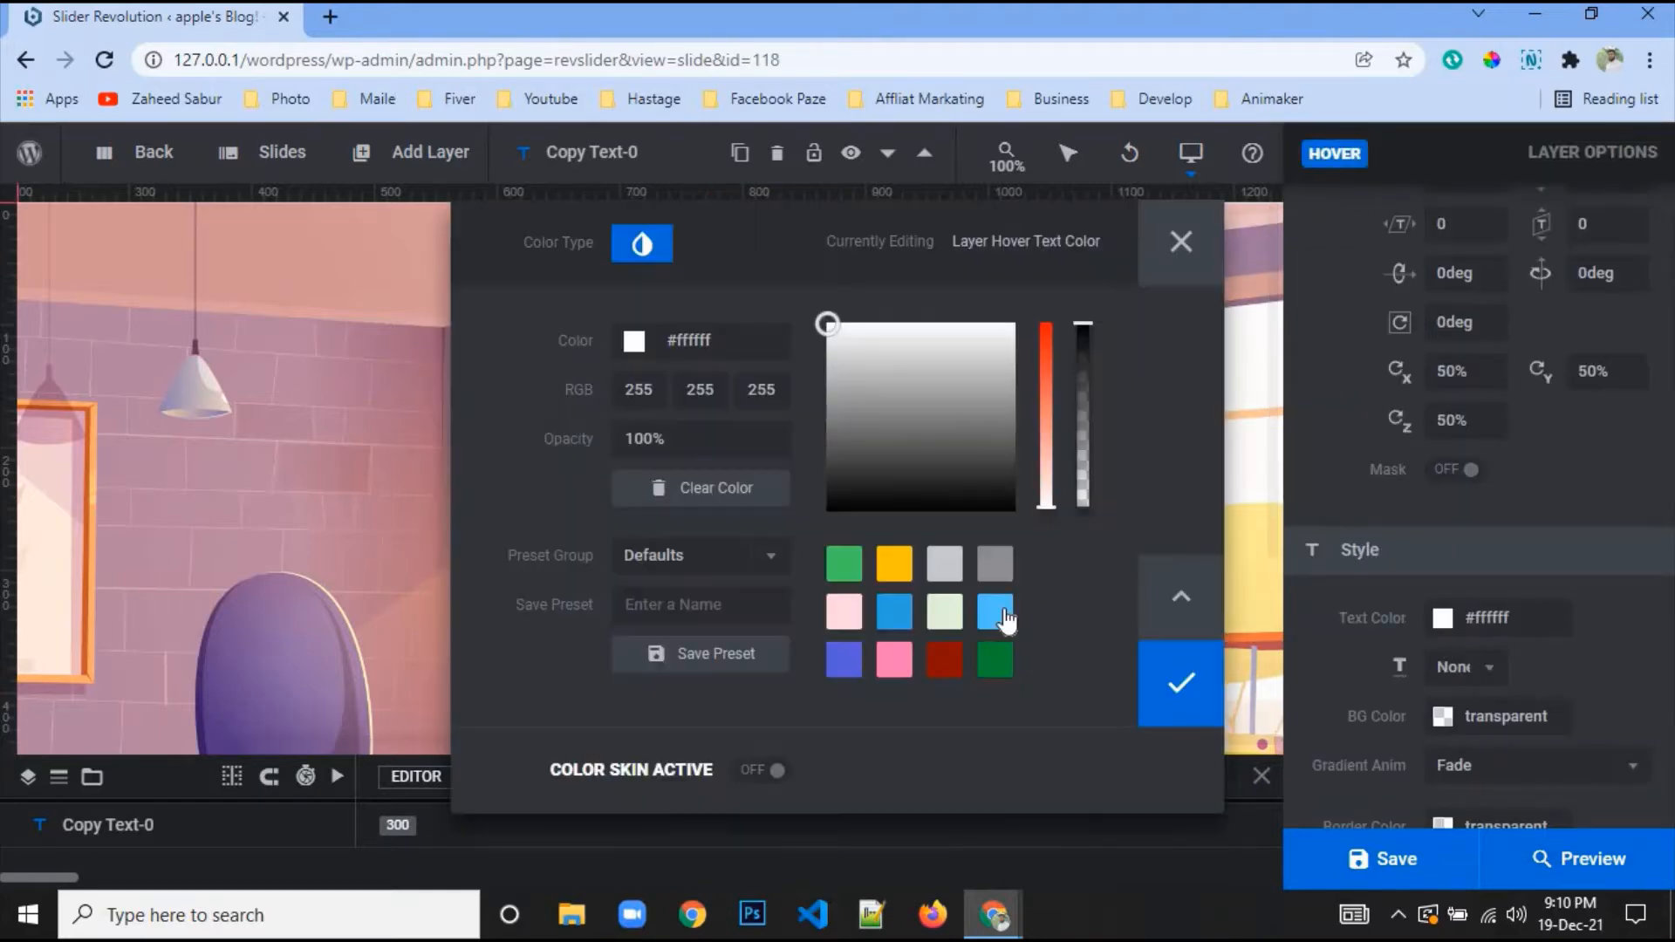
left_click(949, 619)
left_click_drag(553, 224, 330, 326)
left_click(707, 759)
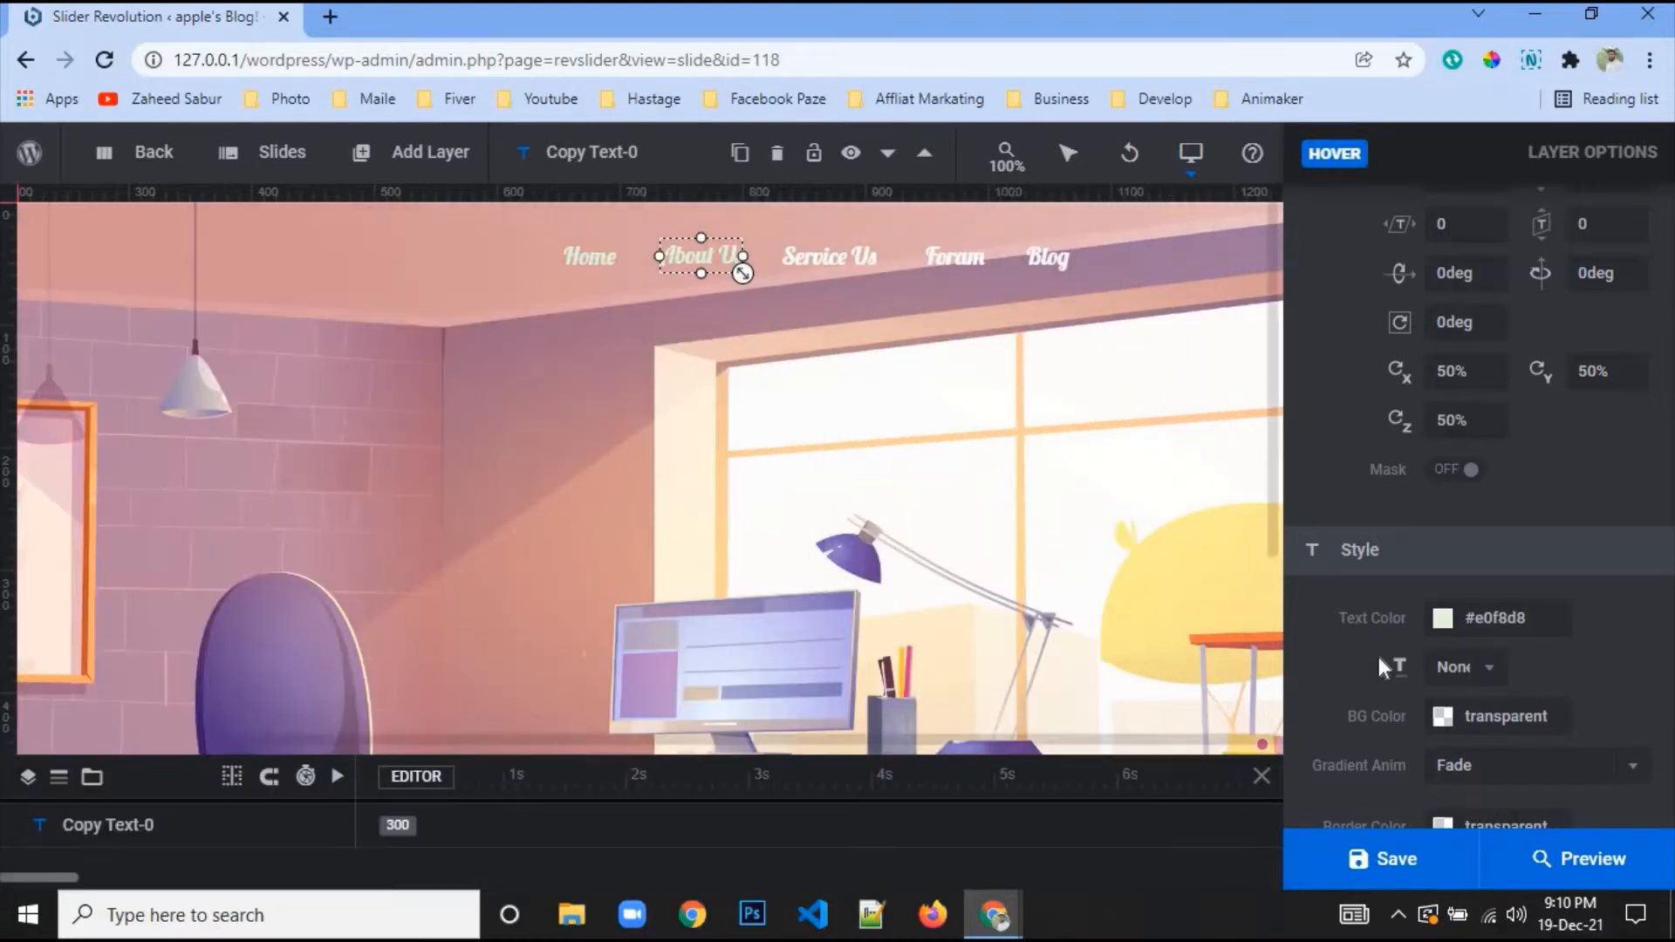
Set the Service Us layer's hover animation to Only on Desktop and its hover text color to #e0f8d8
left_click(836, 258)
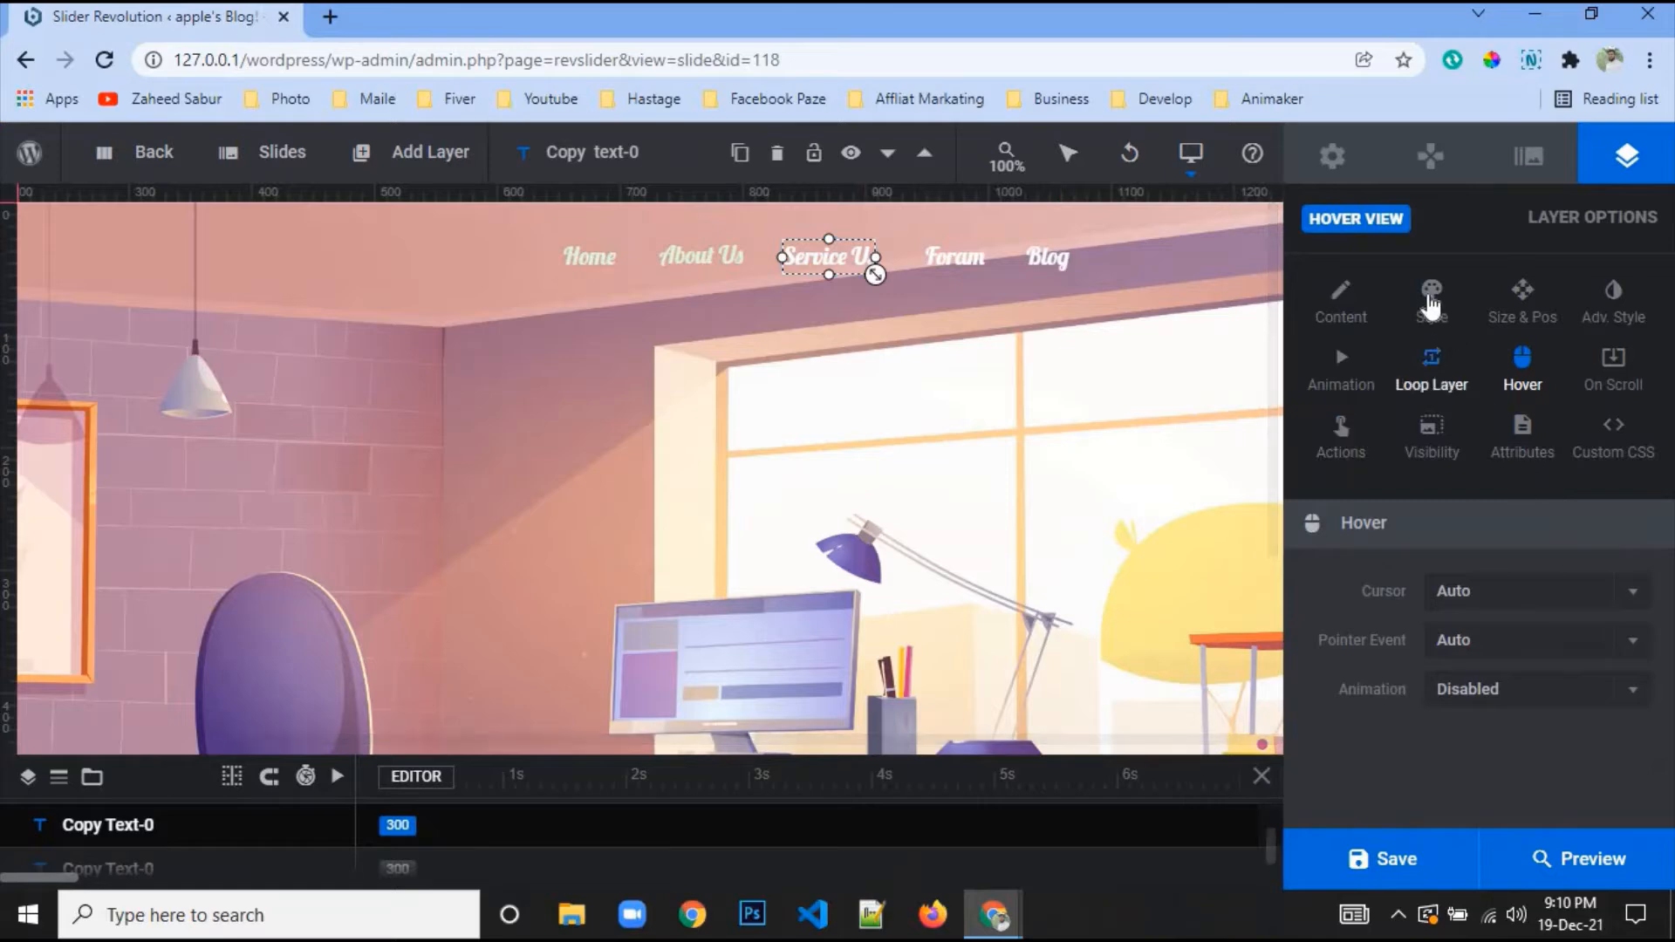
left_click(1431, 305)
left_click(1521, 367)
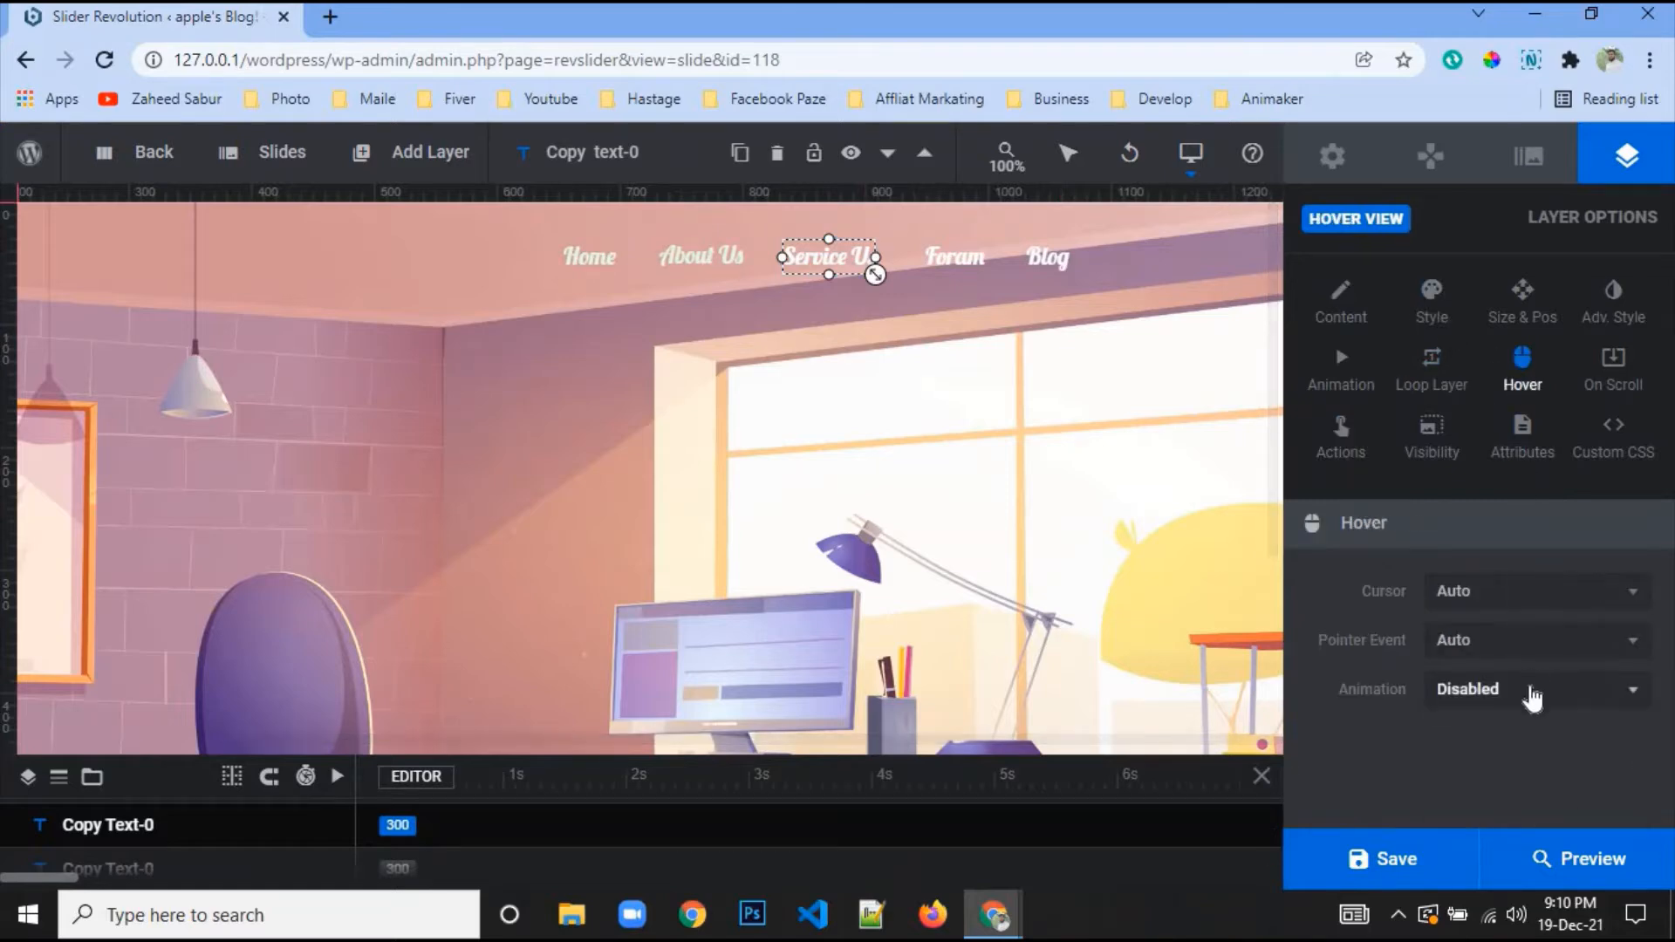
left_click(1531, 689)
left_click(1520, 776)
scroll(1468, 670, "down", 10)
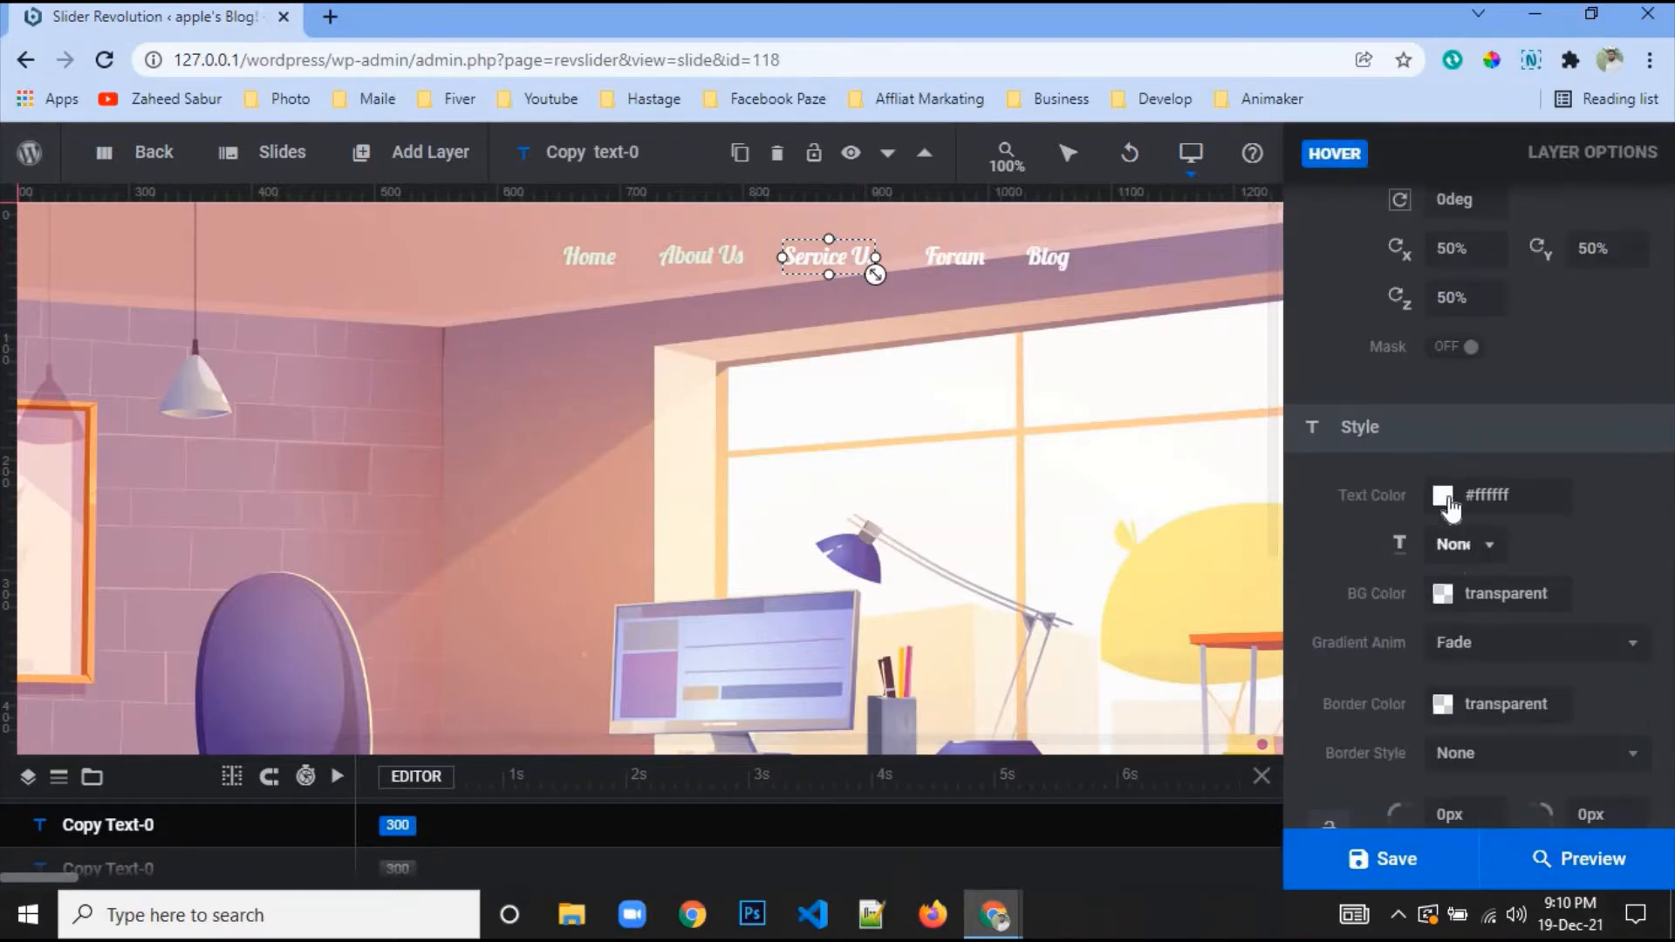
left_click(1442, 494)
left_click(941, 612)
left_click(1180, 681)
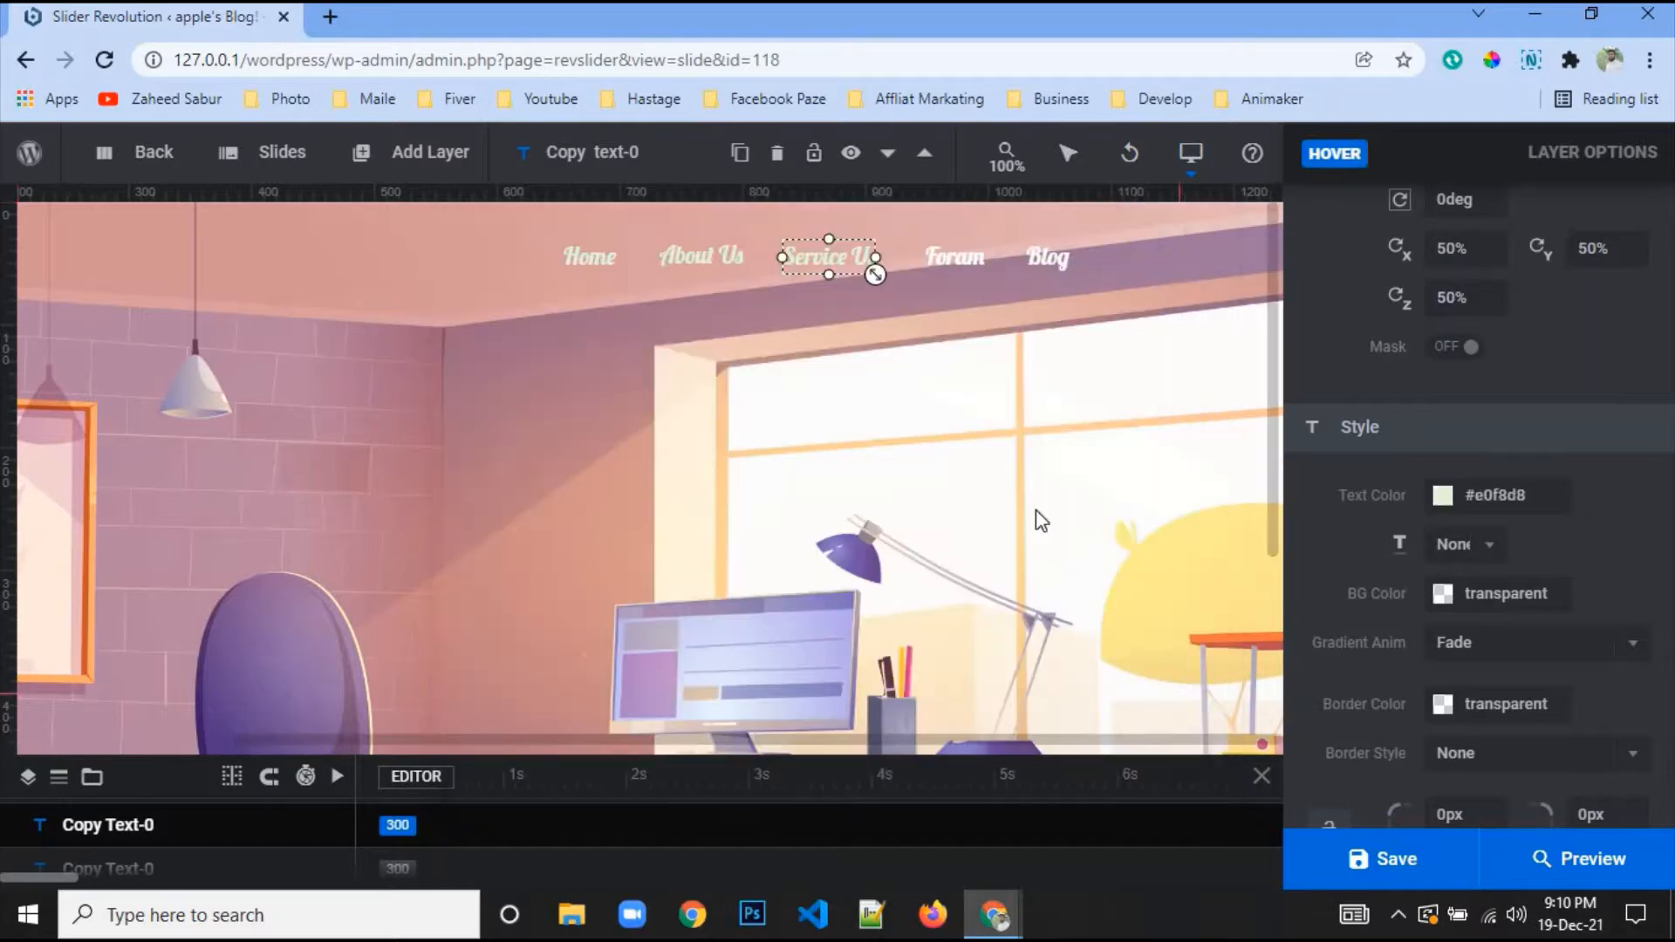
Set the Foram layer's hover animation to Only on Desktop and its hover text color to #e0f8d8
left_click(955, 257)
left_click(1519, 691)
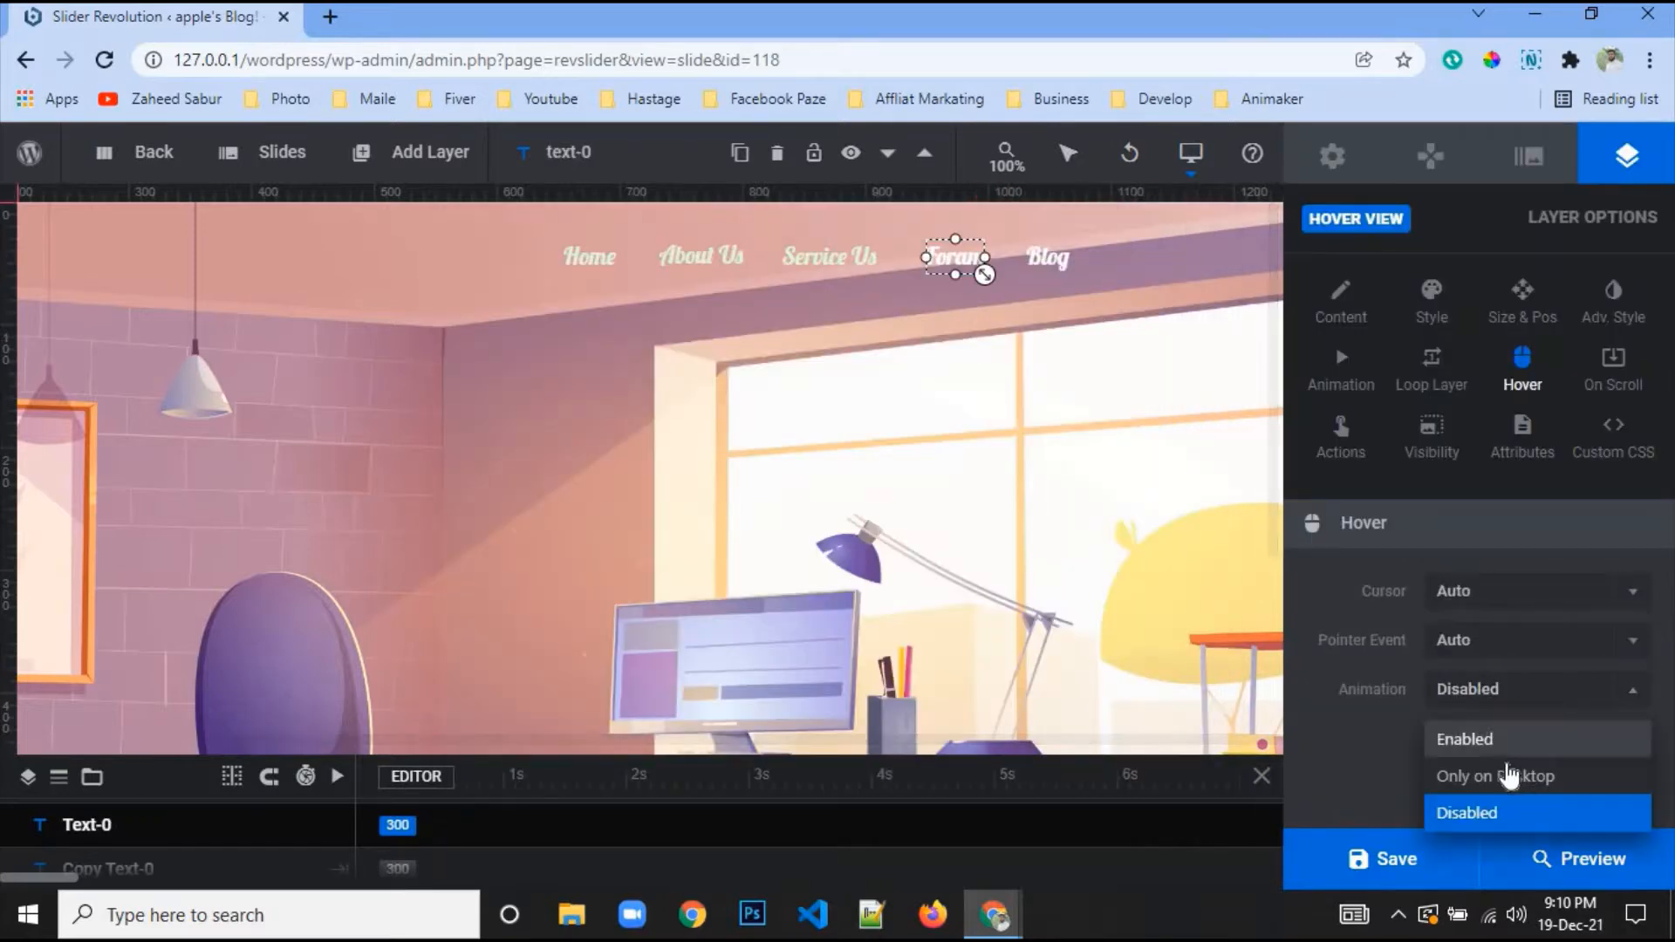
left_click(1510, 774)
scroll(1511, 774, "down", 4)
scroll(1467, 719, "down", 5)
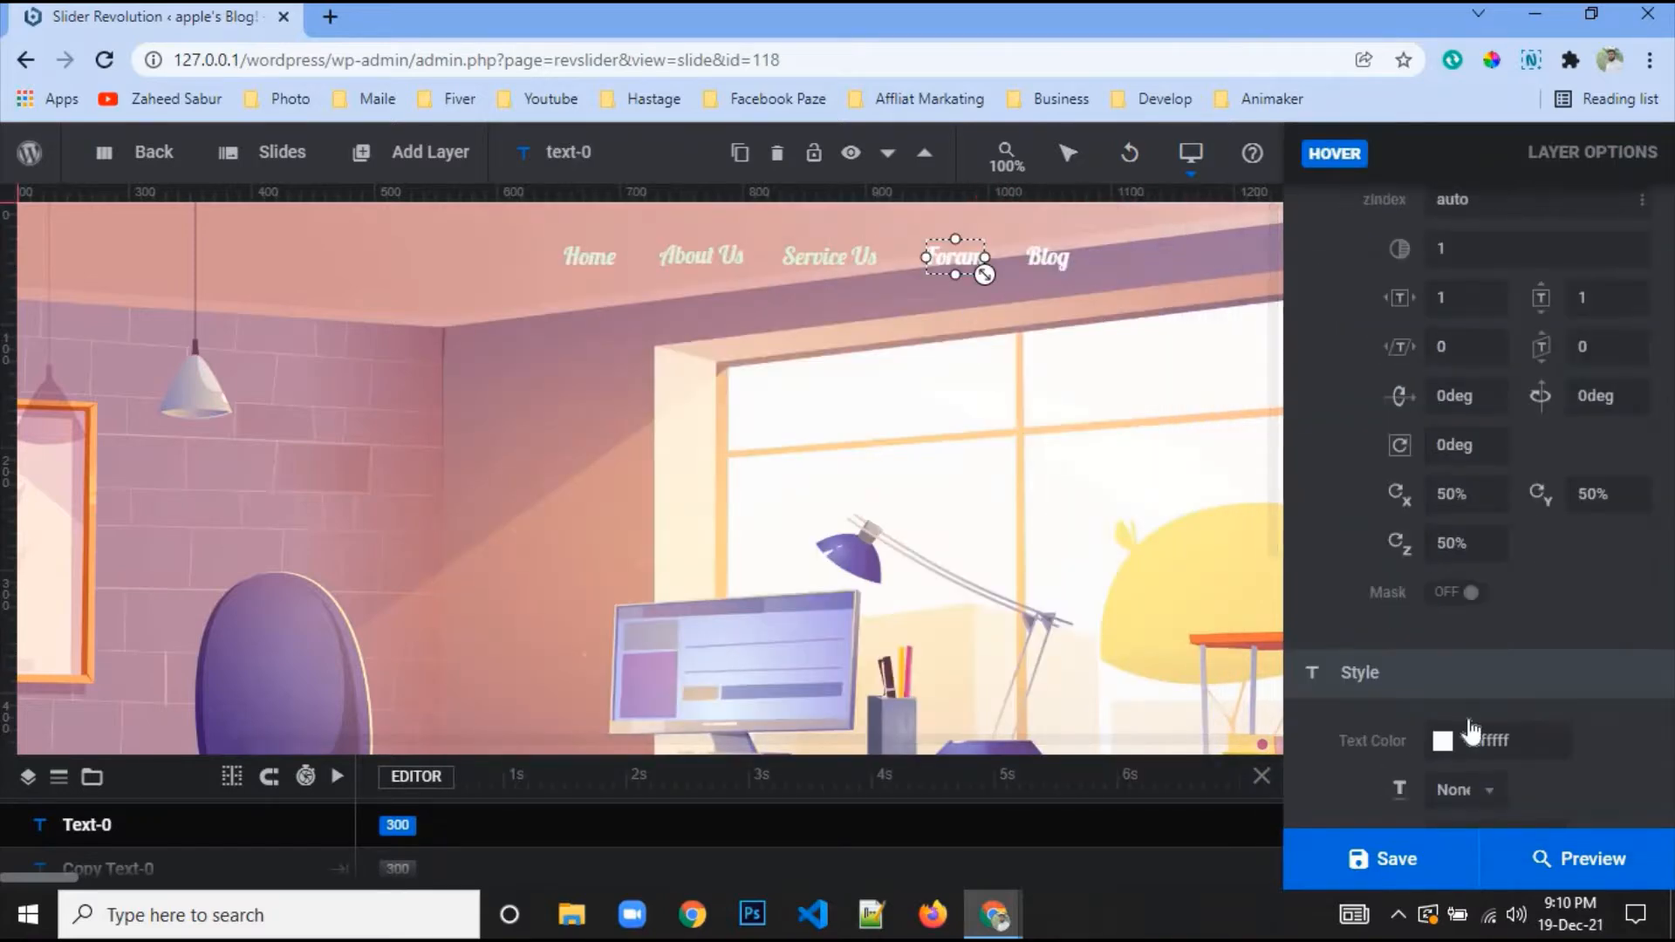
left_click(1443, 619)
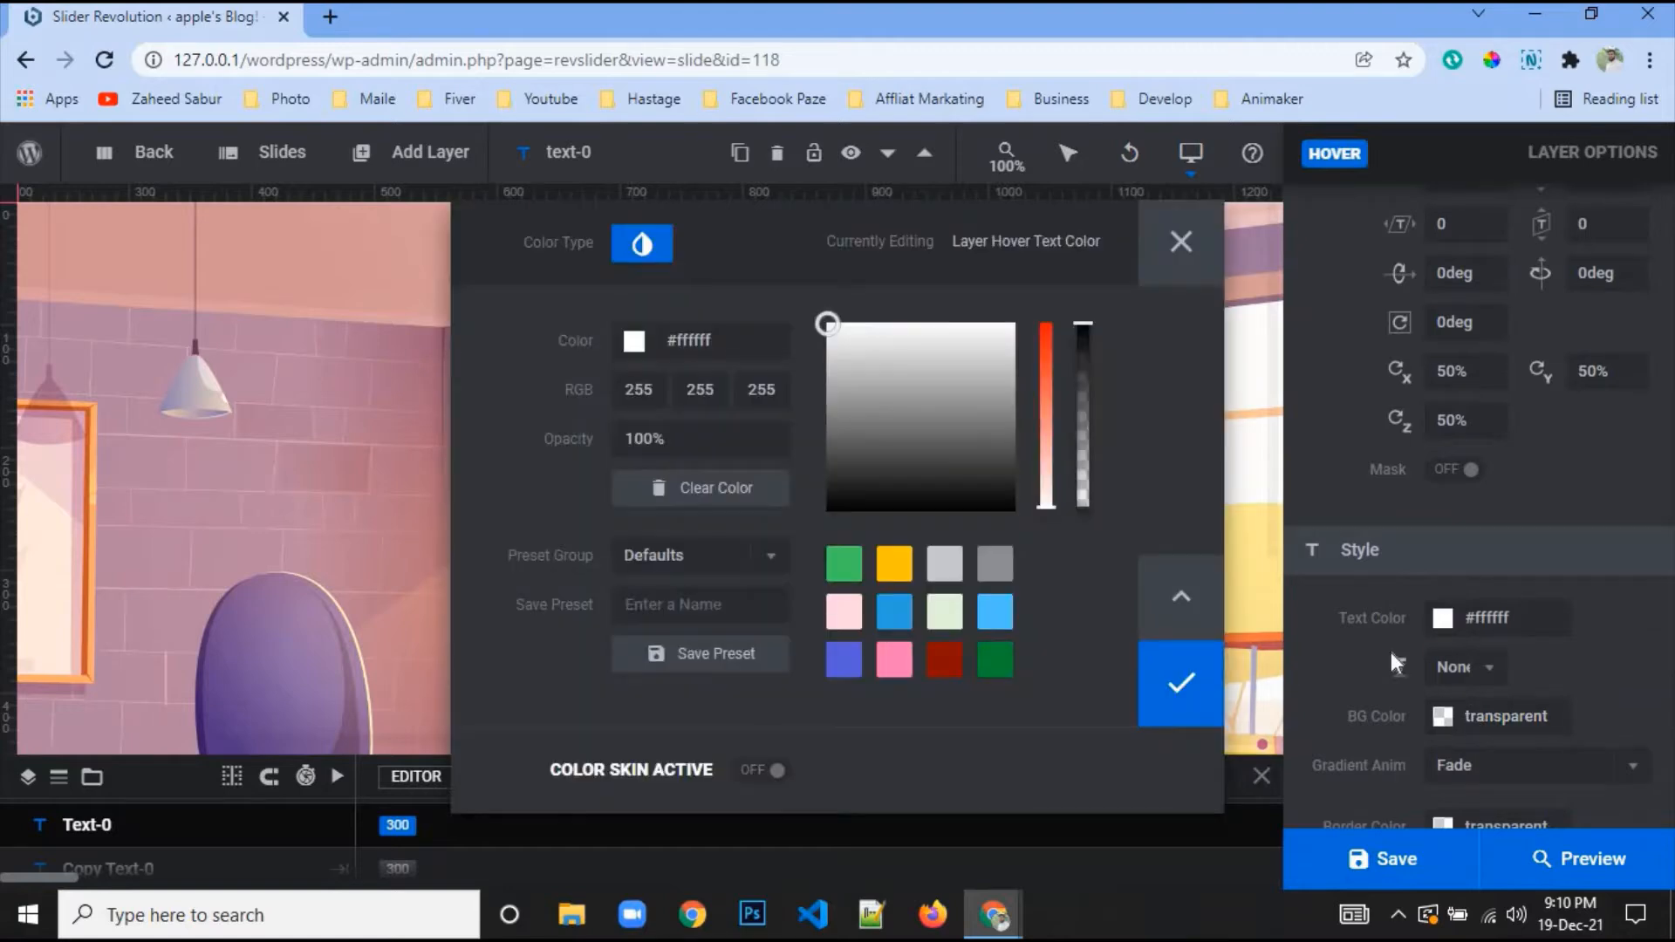
left_click(945, 612)
left_click(1181, 682)
Set the Blog layer's vertical position to 30px
left_click(1043, 256)
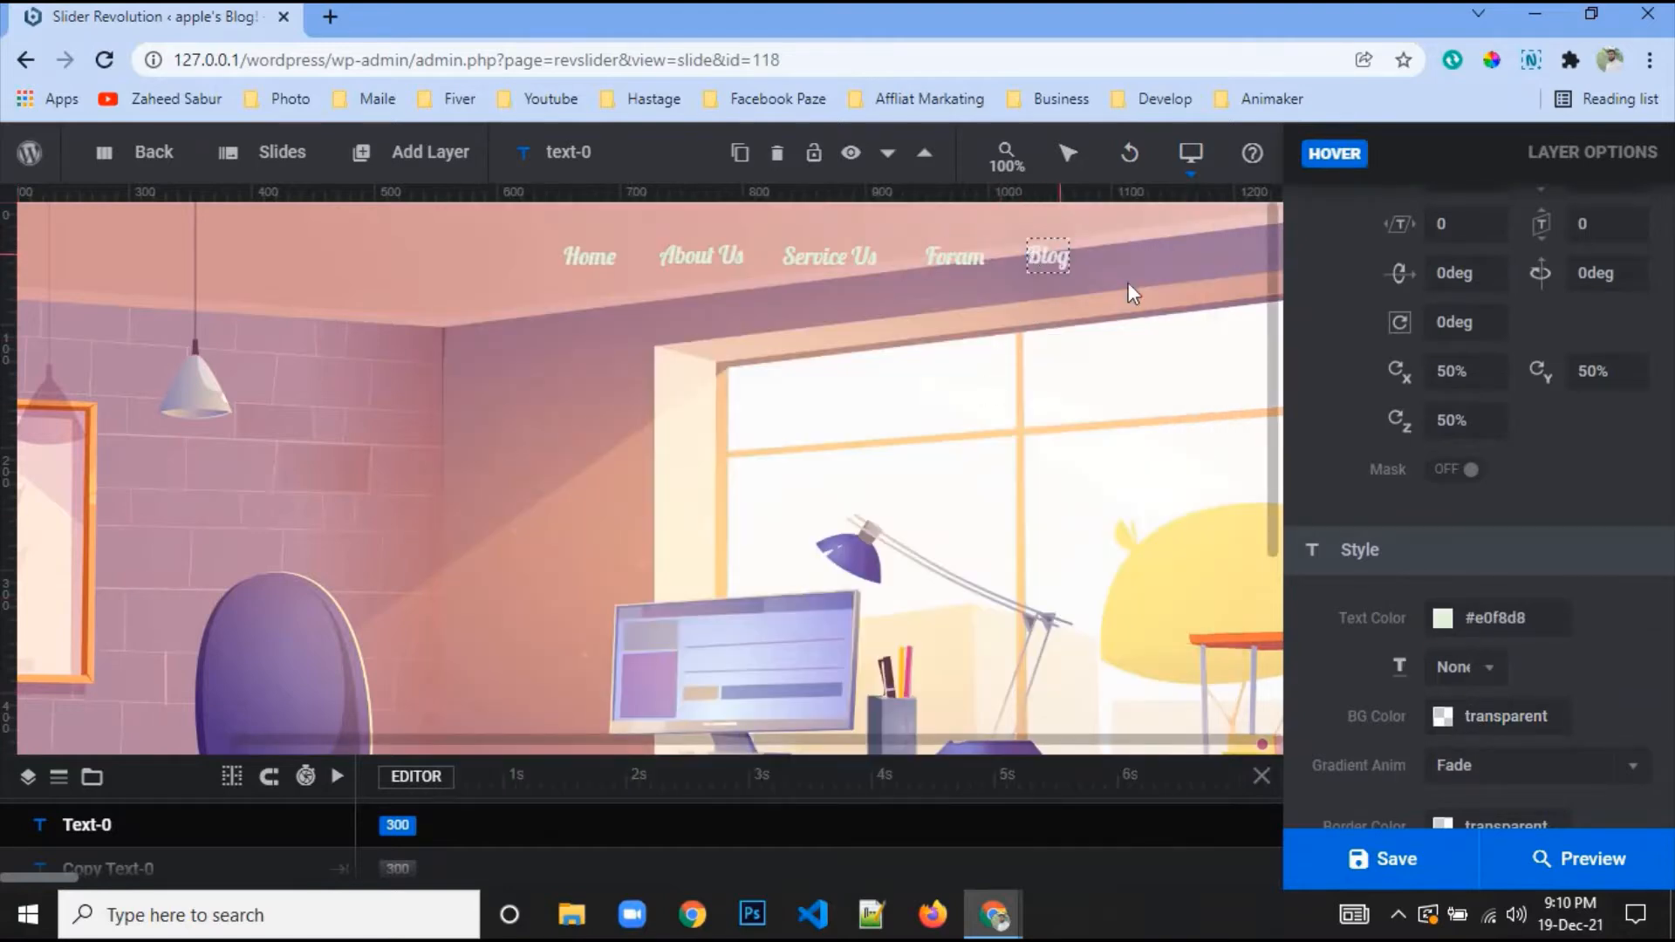
left_click(1541, 324)
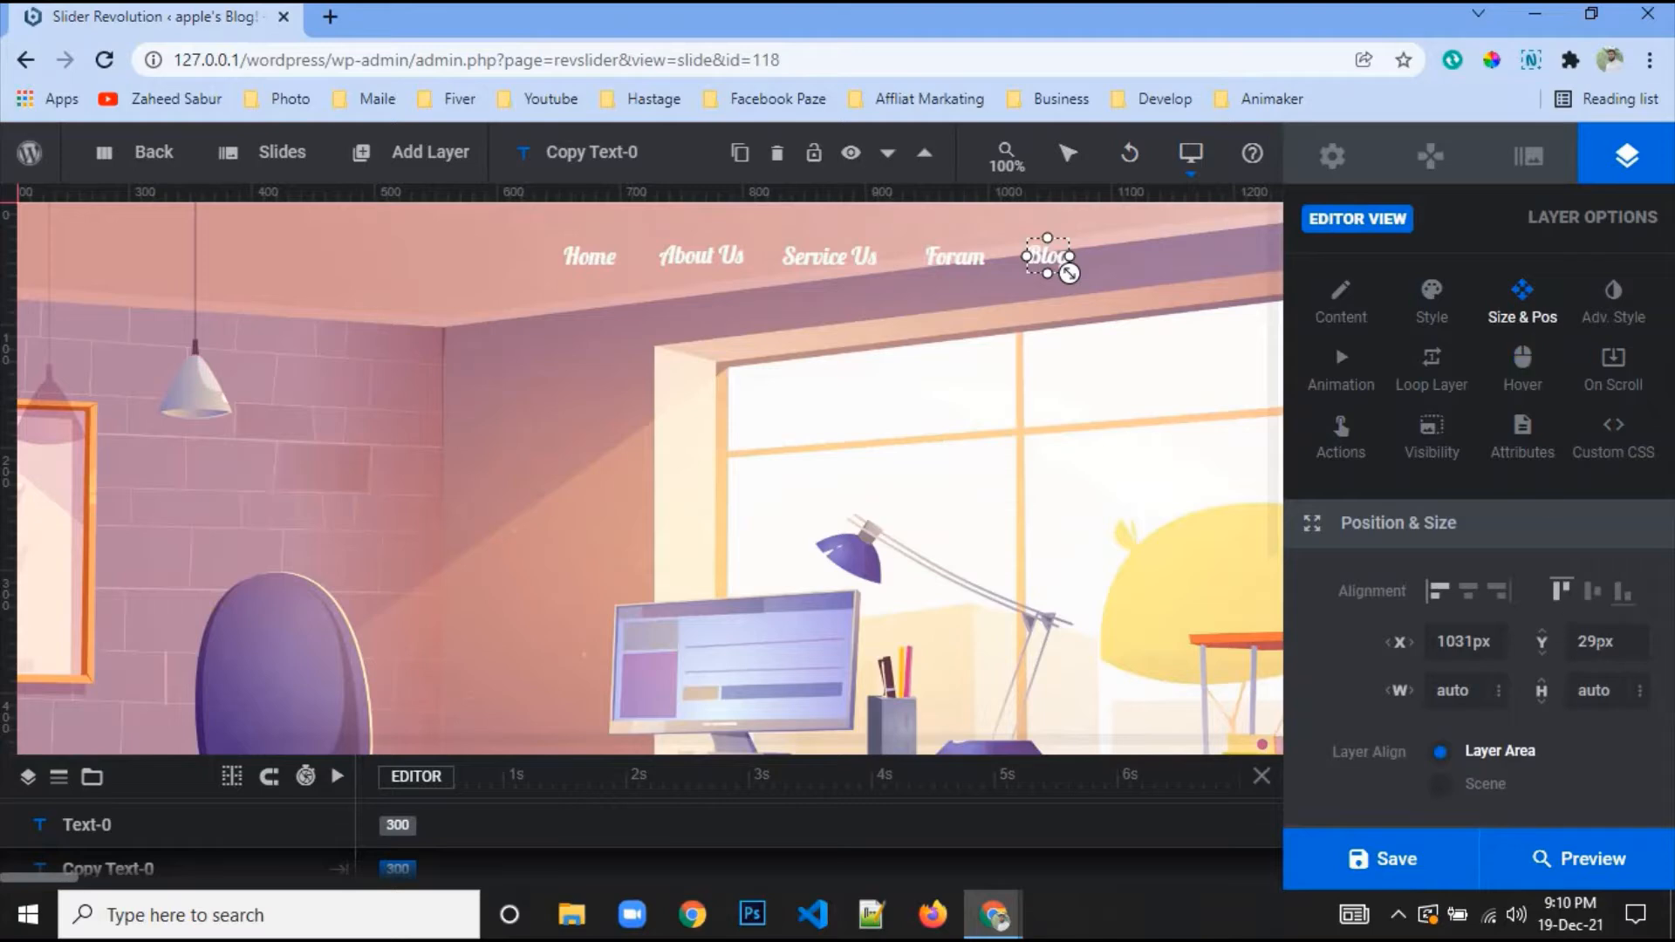
left_click(1605, 642)
type("30")
key("Return")
Set the Blog layer's hover animation to Only on Desktop and its hover text color to #e0f8d8
scroll(1506, 373, "down", 2)
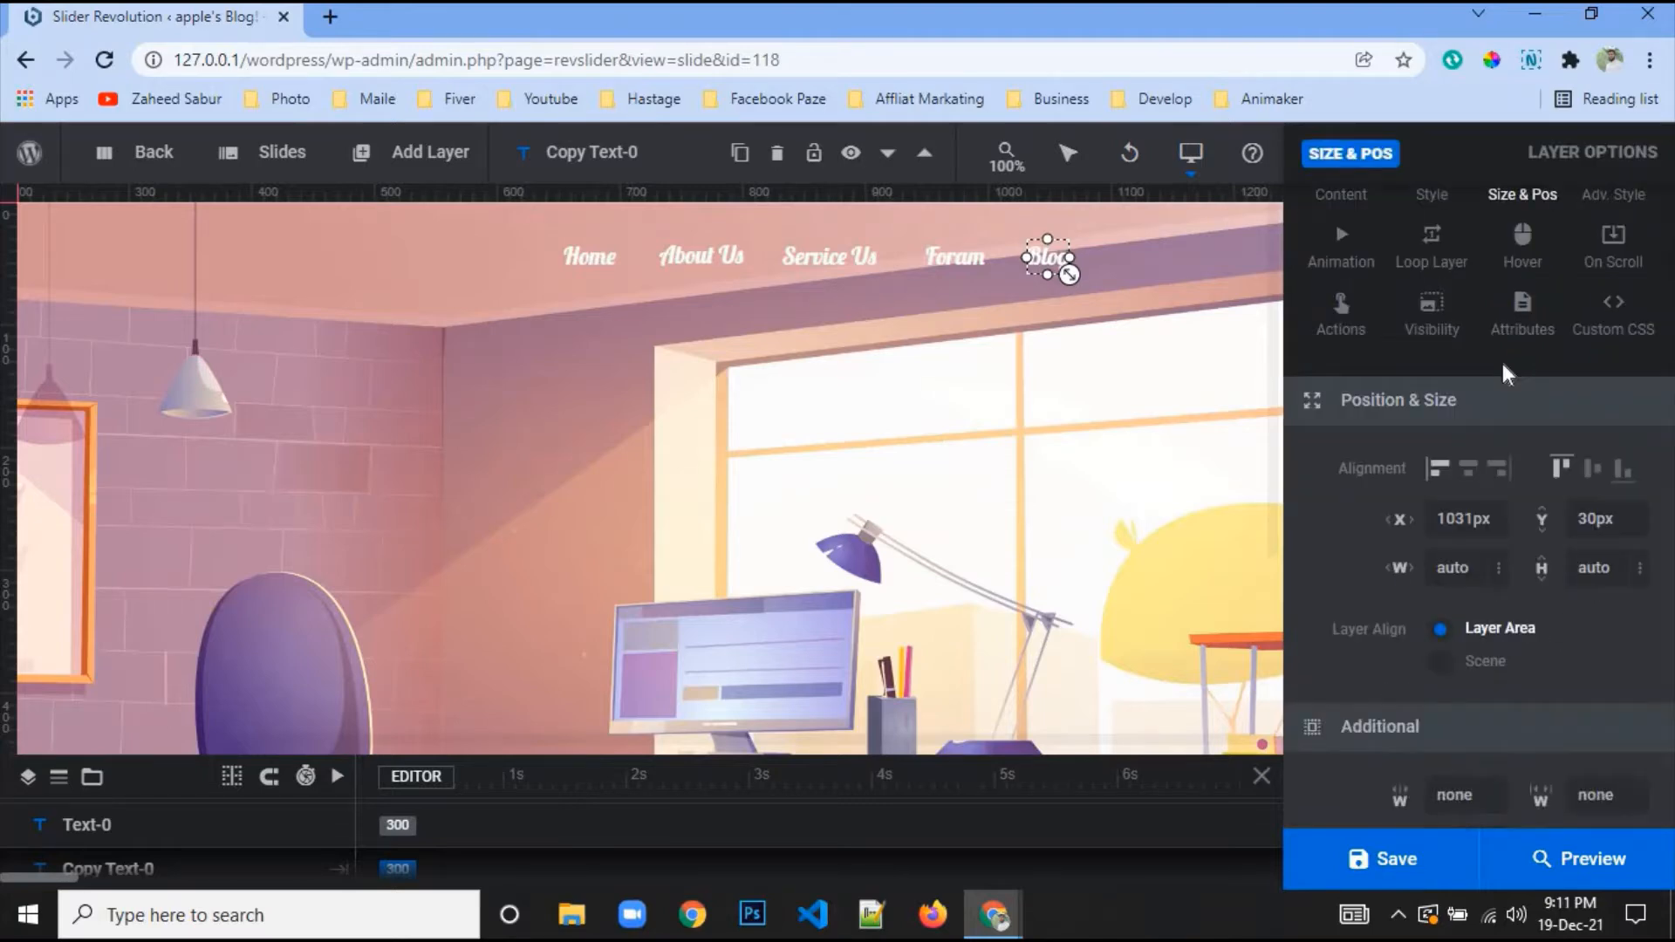
left_click(1522, 263)
left_click(1496, 691)
left_click(1492, 776)
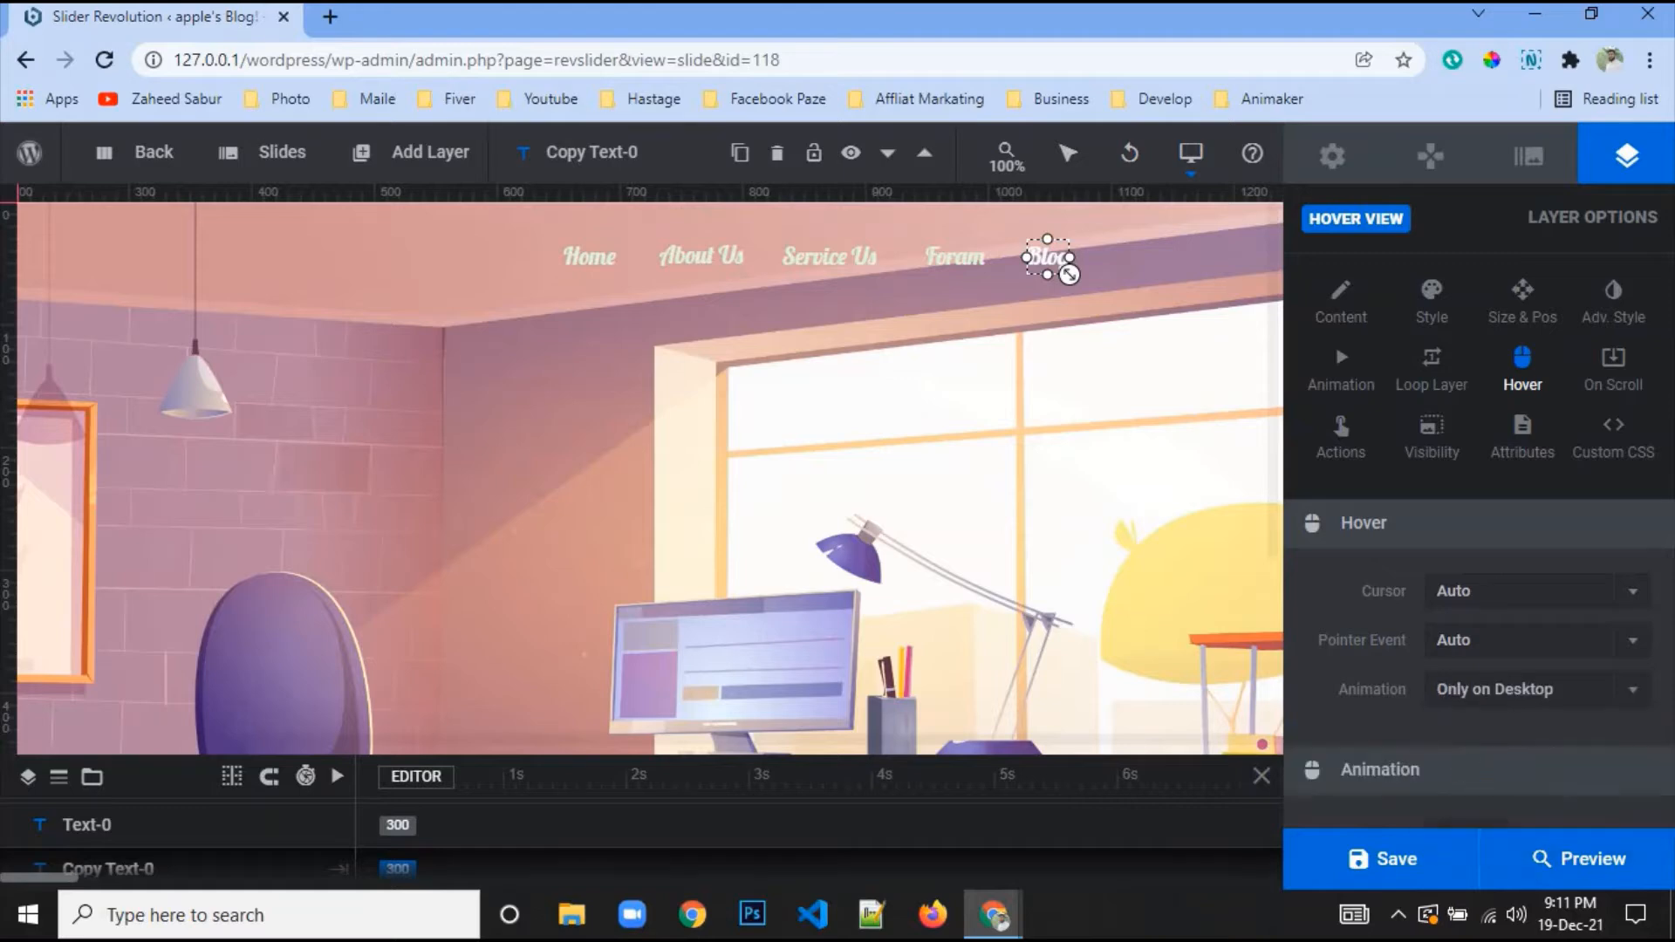
scroll(1445, 719, "down", 6)
left_click(1443, 372)
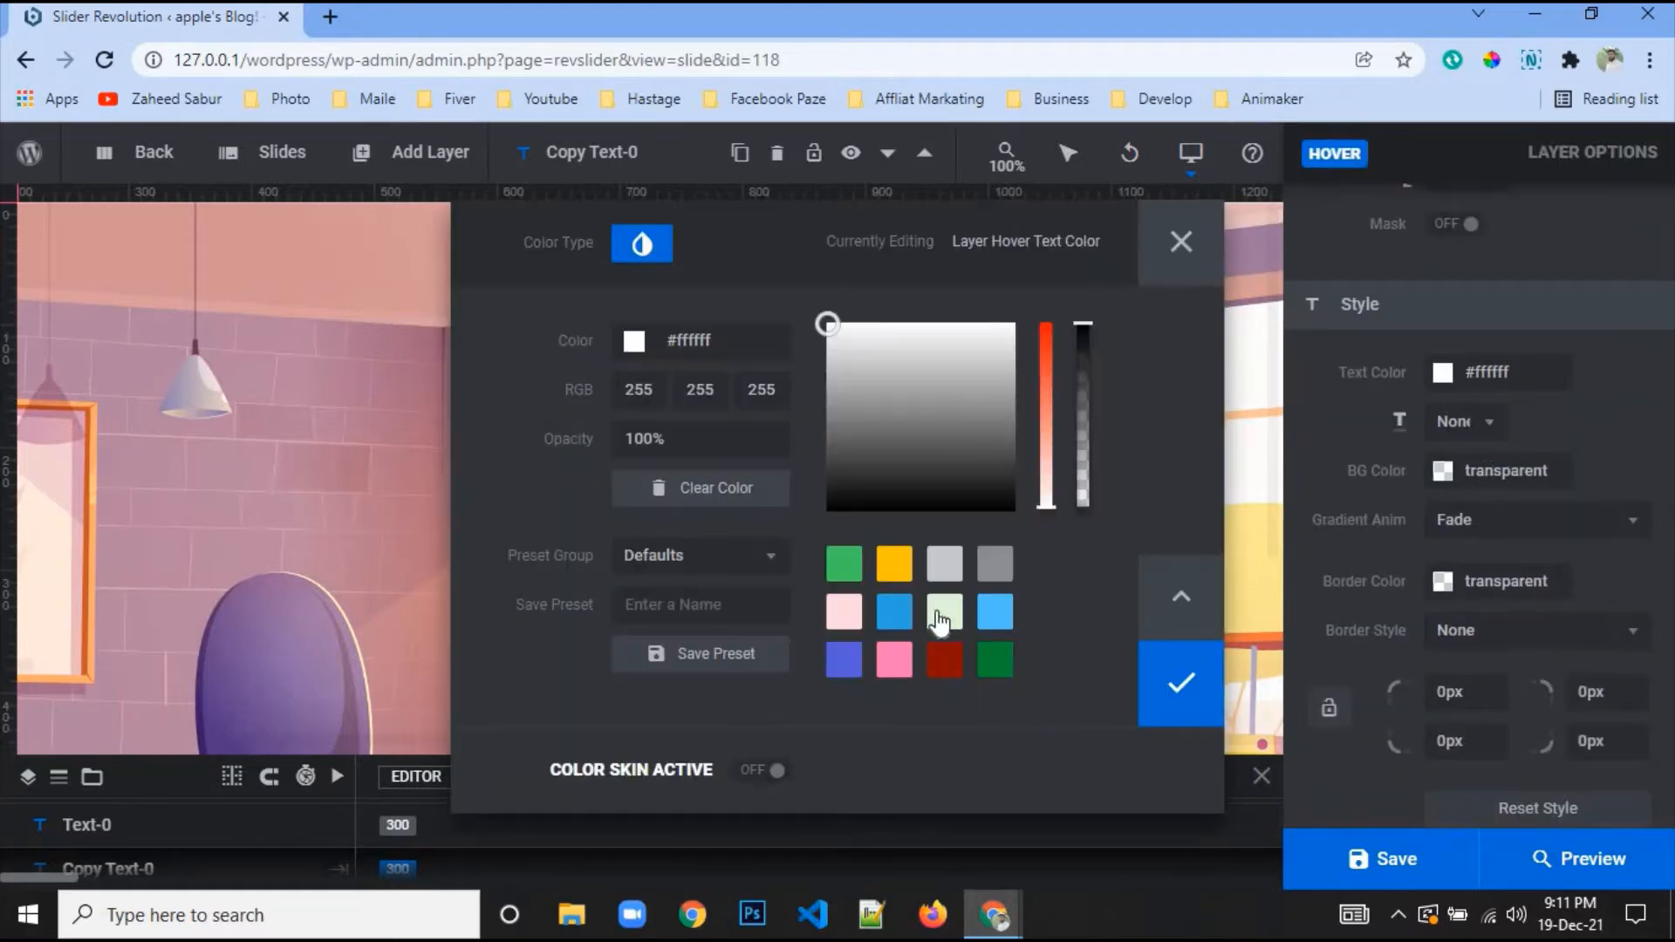
left_click(947, 628)
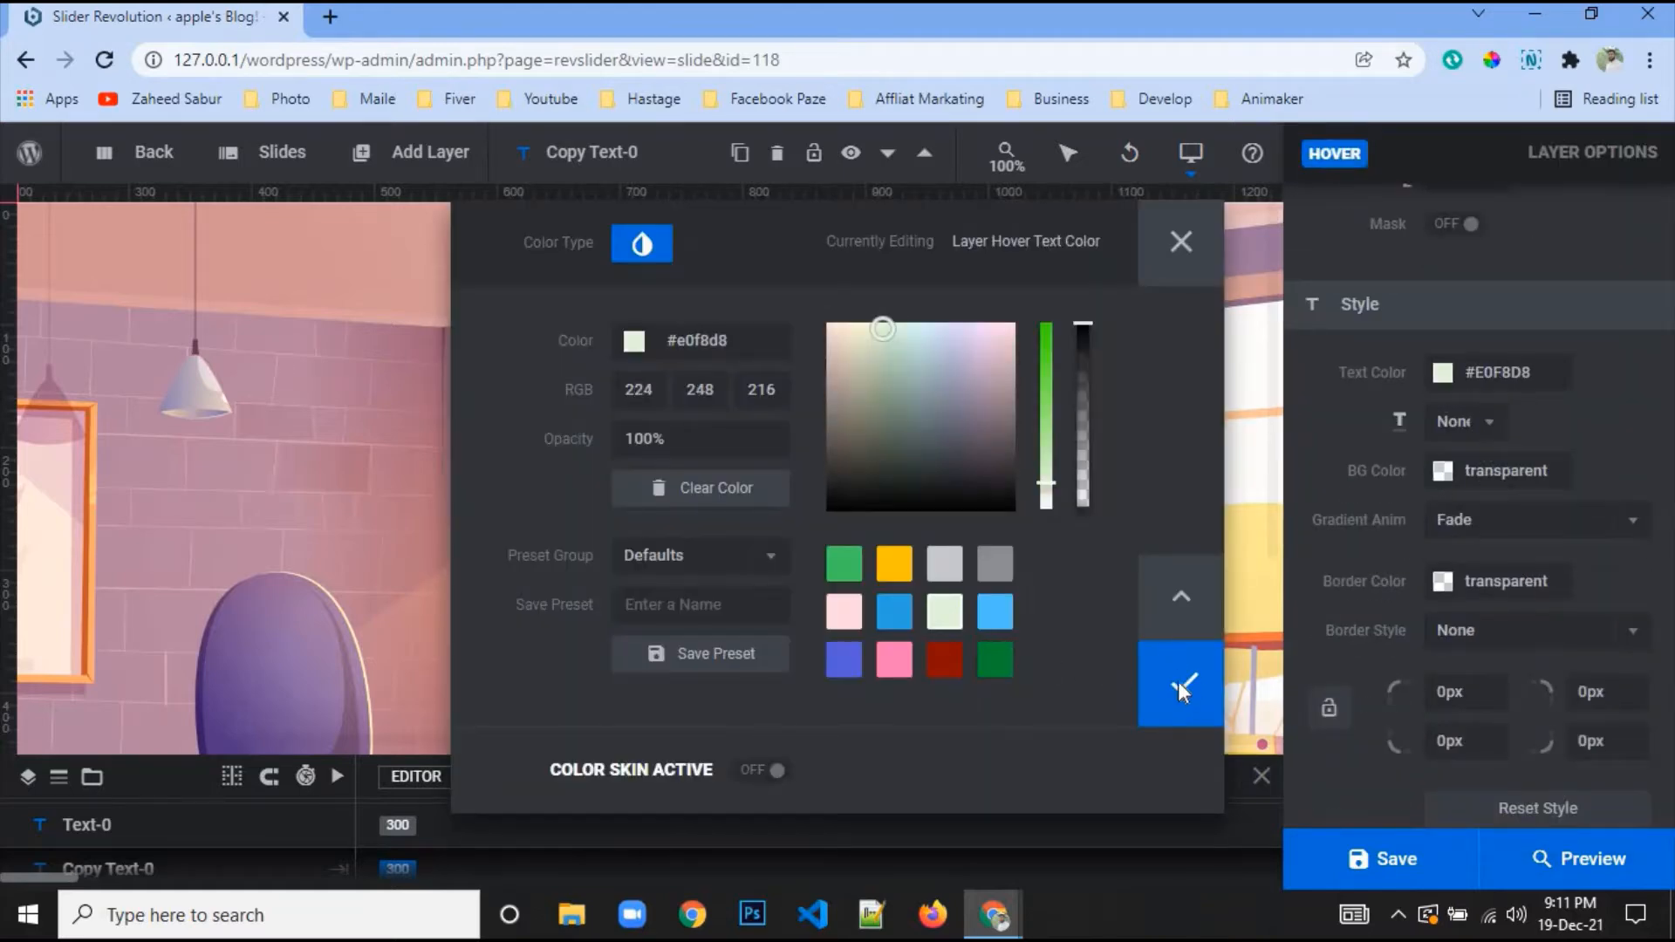
left_click(1178, 683)
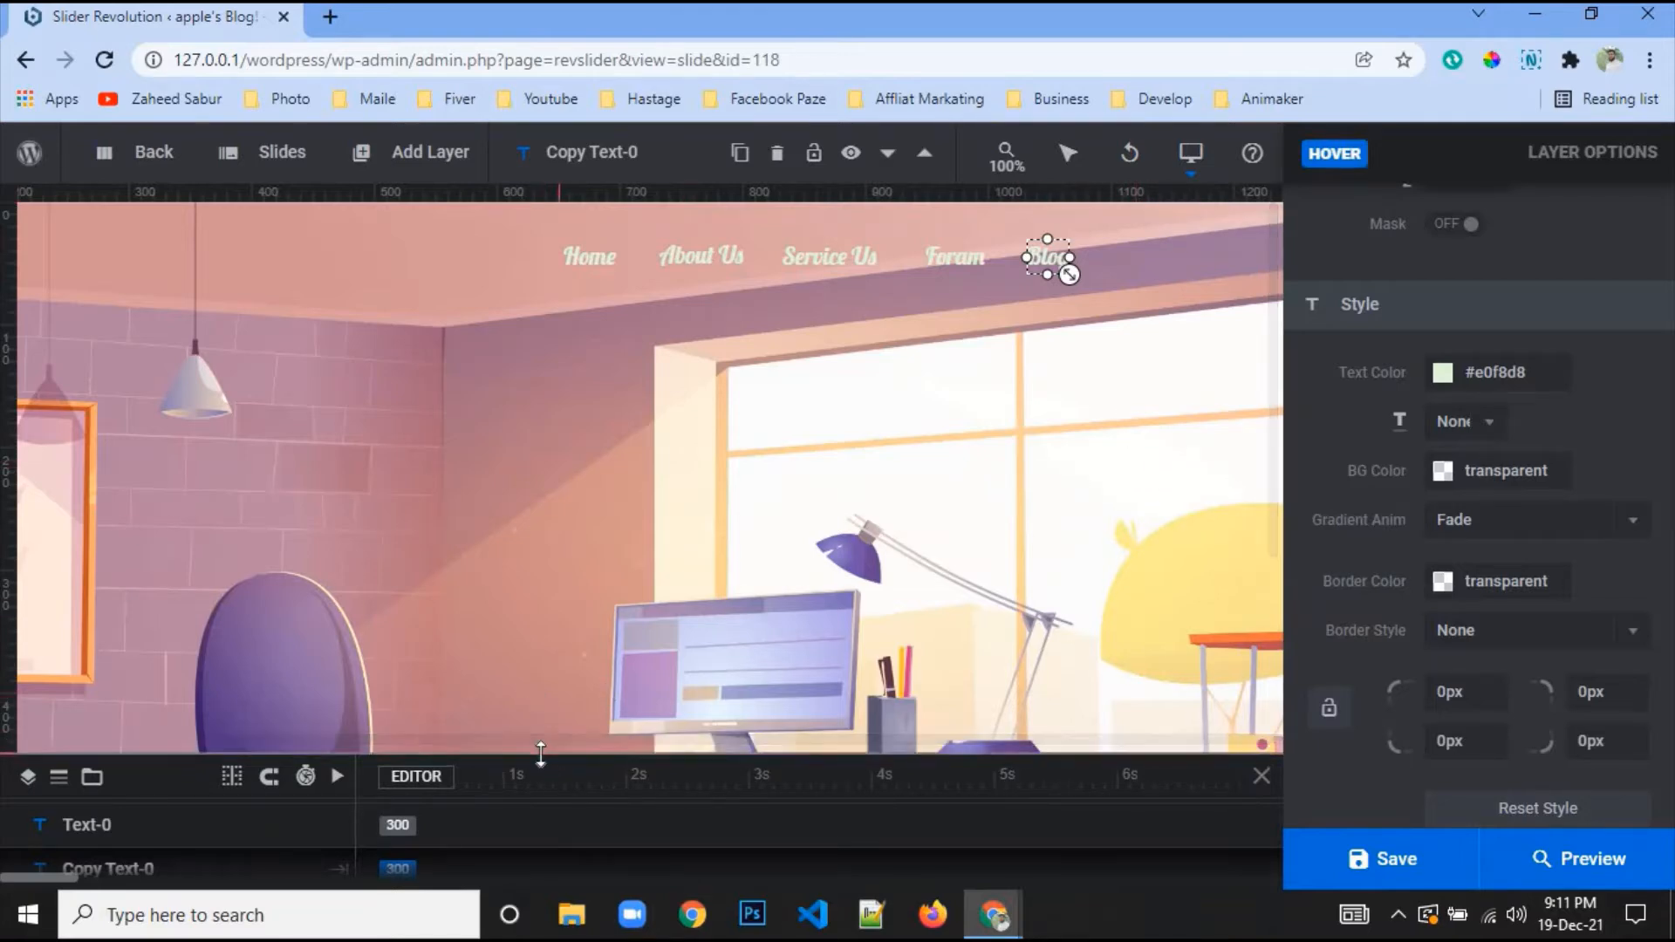
Add a shape layer and set its size preset to Cover so it spans the whole scene
left_click_drag(548, 755, 600, 402)
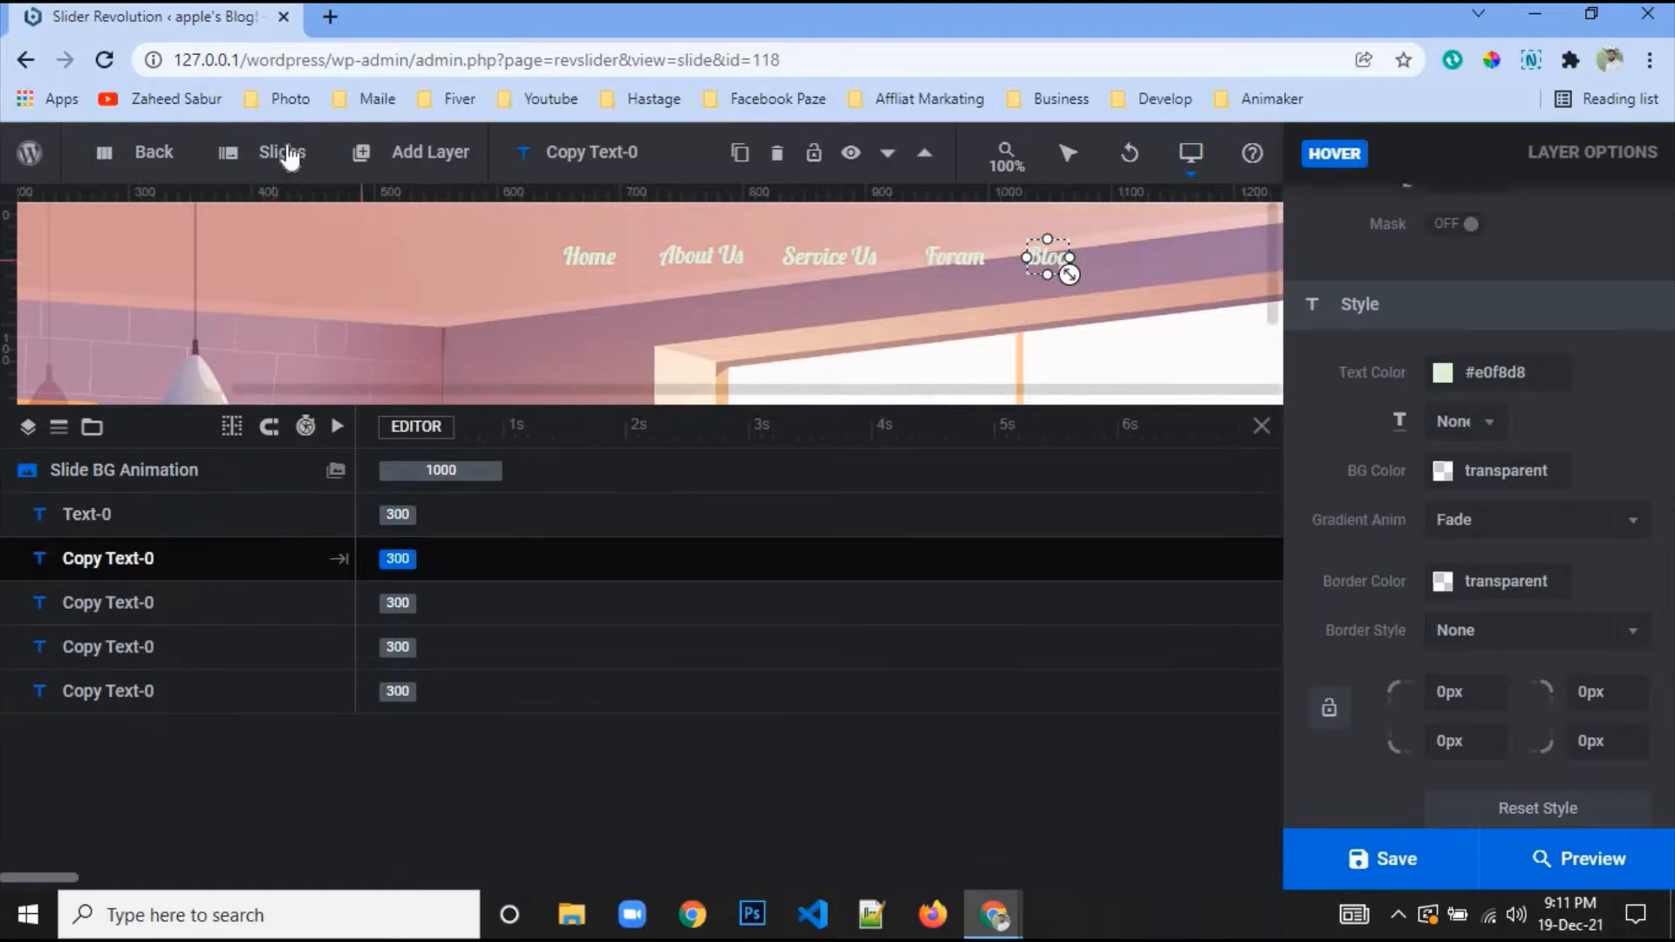
mouse_move(410, 151)
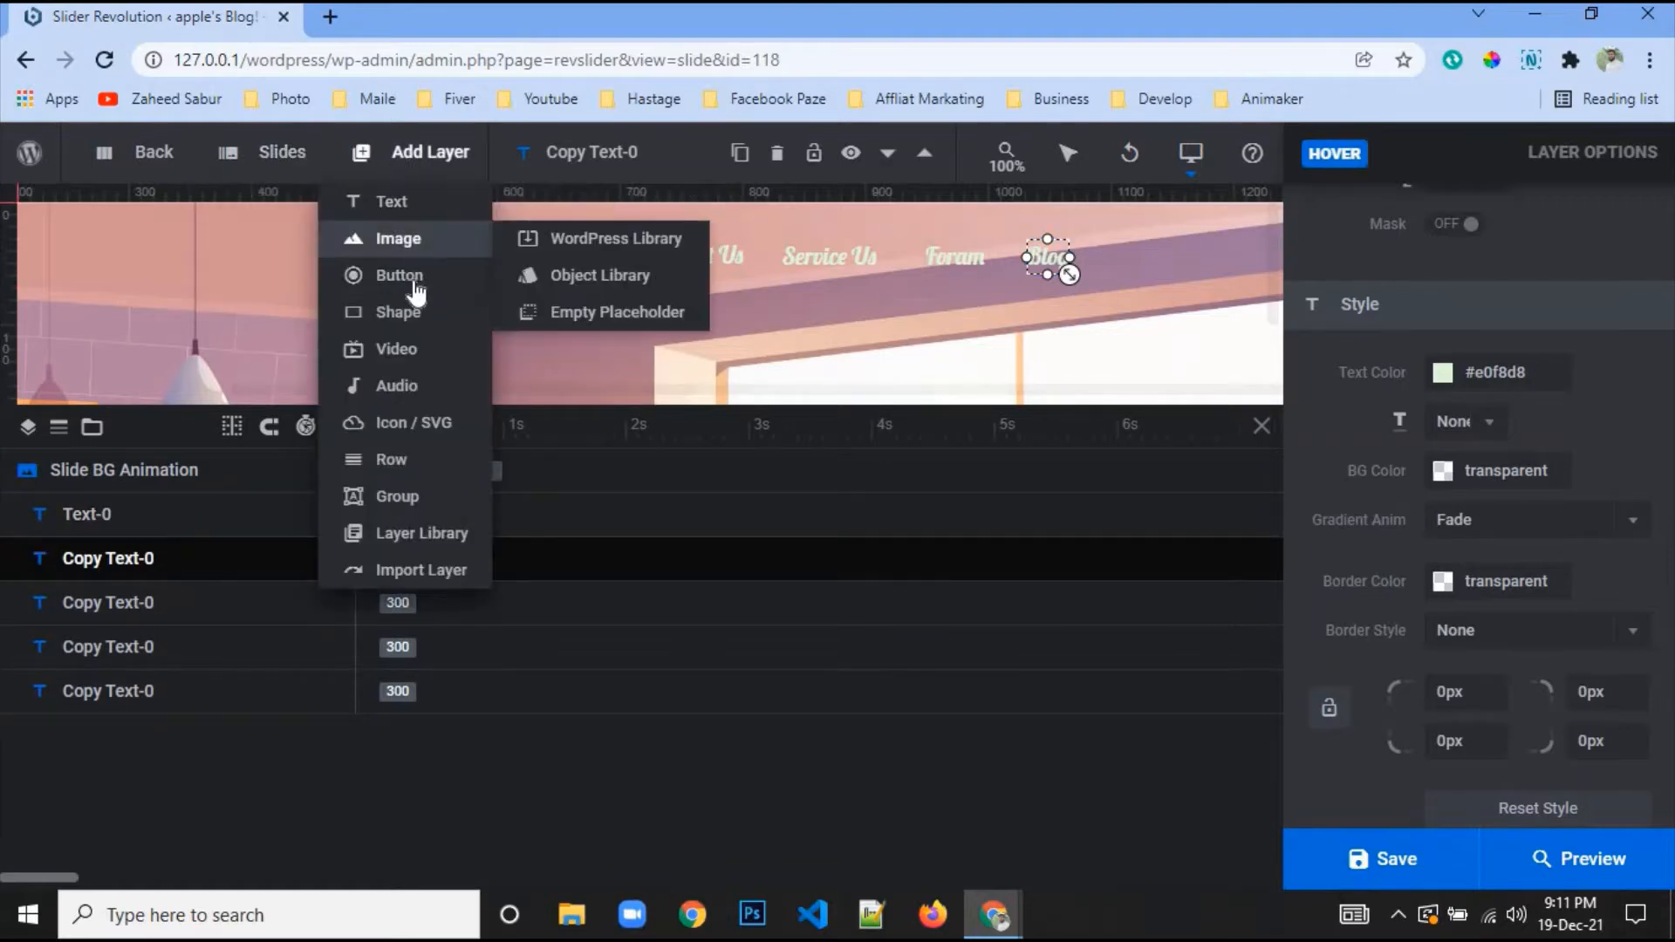
left_click(419, 311)
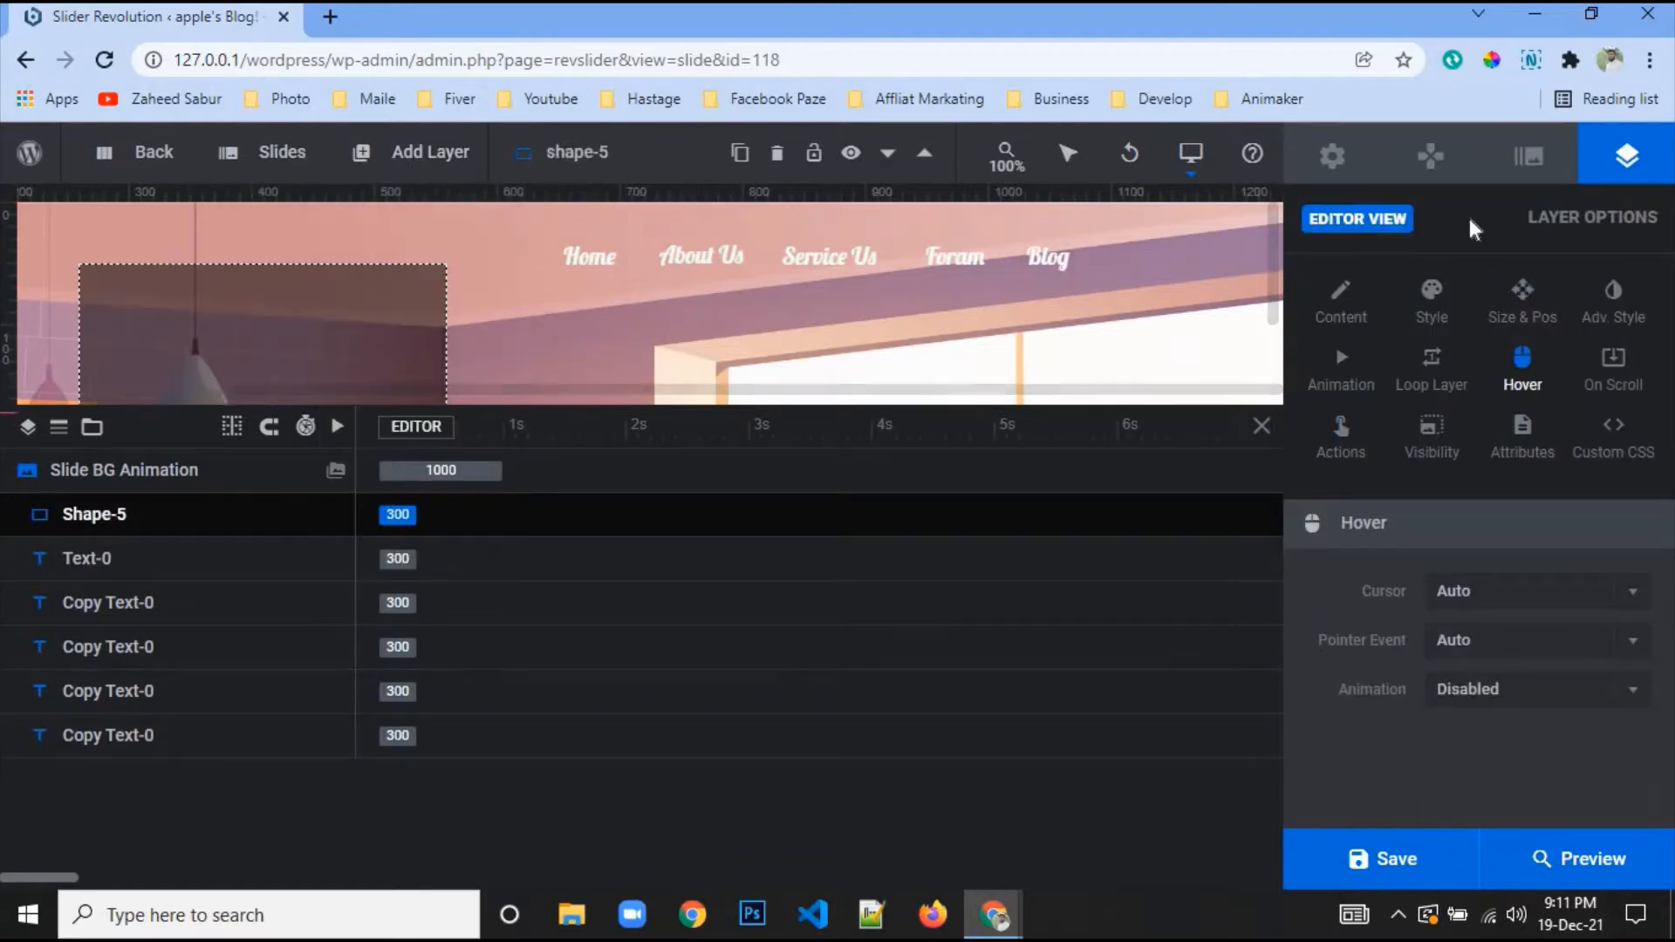
left_click(1522, 305)
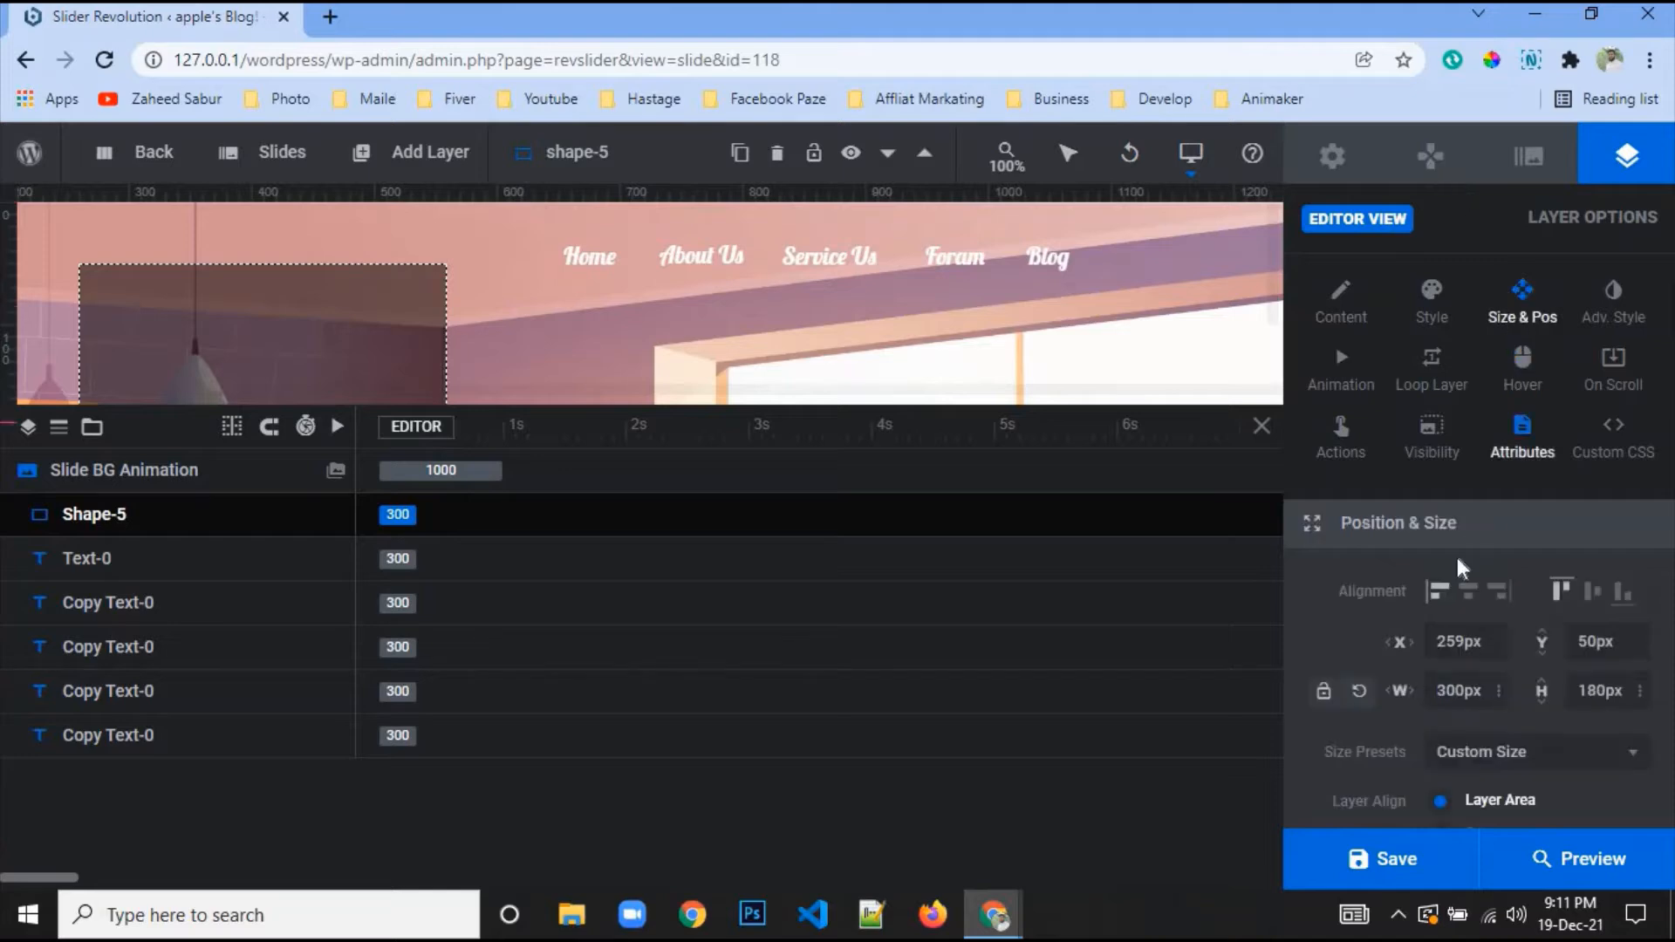
left_click(1484, 393)
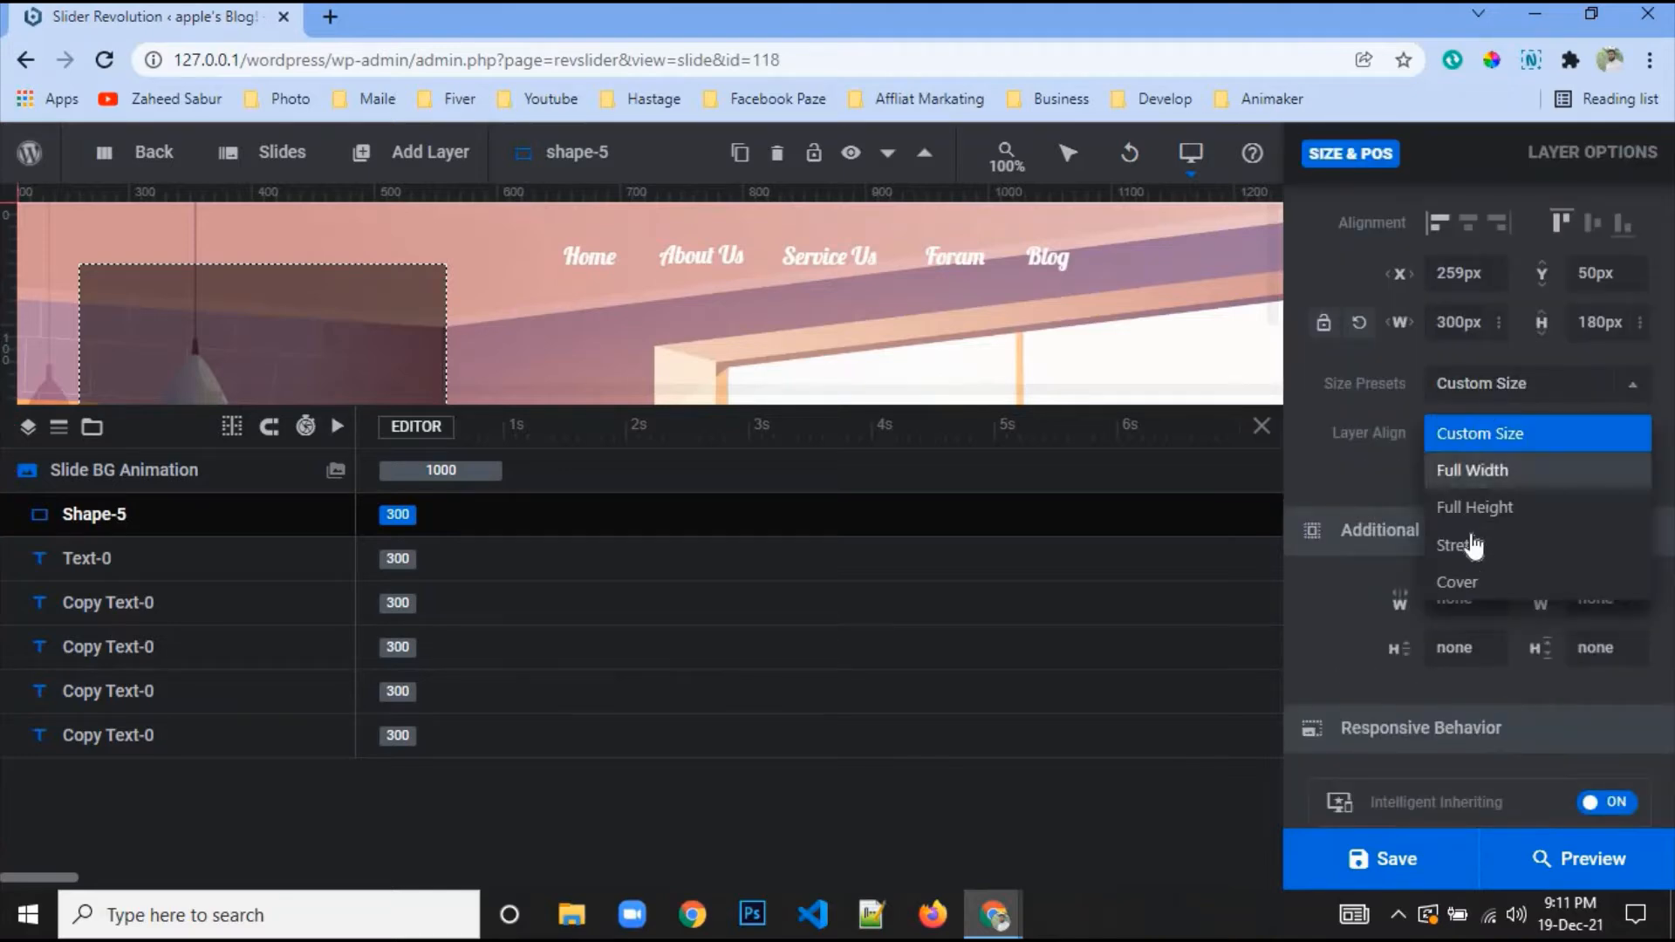
left_click(1481, 583)
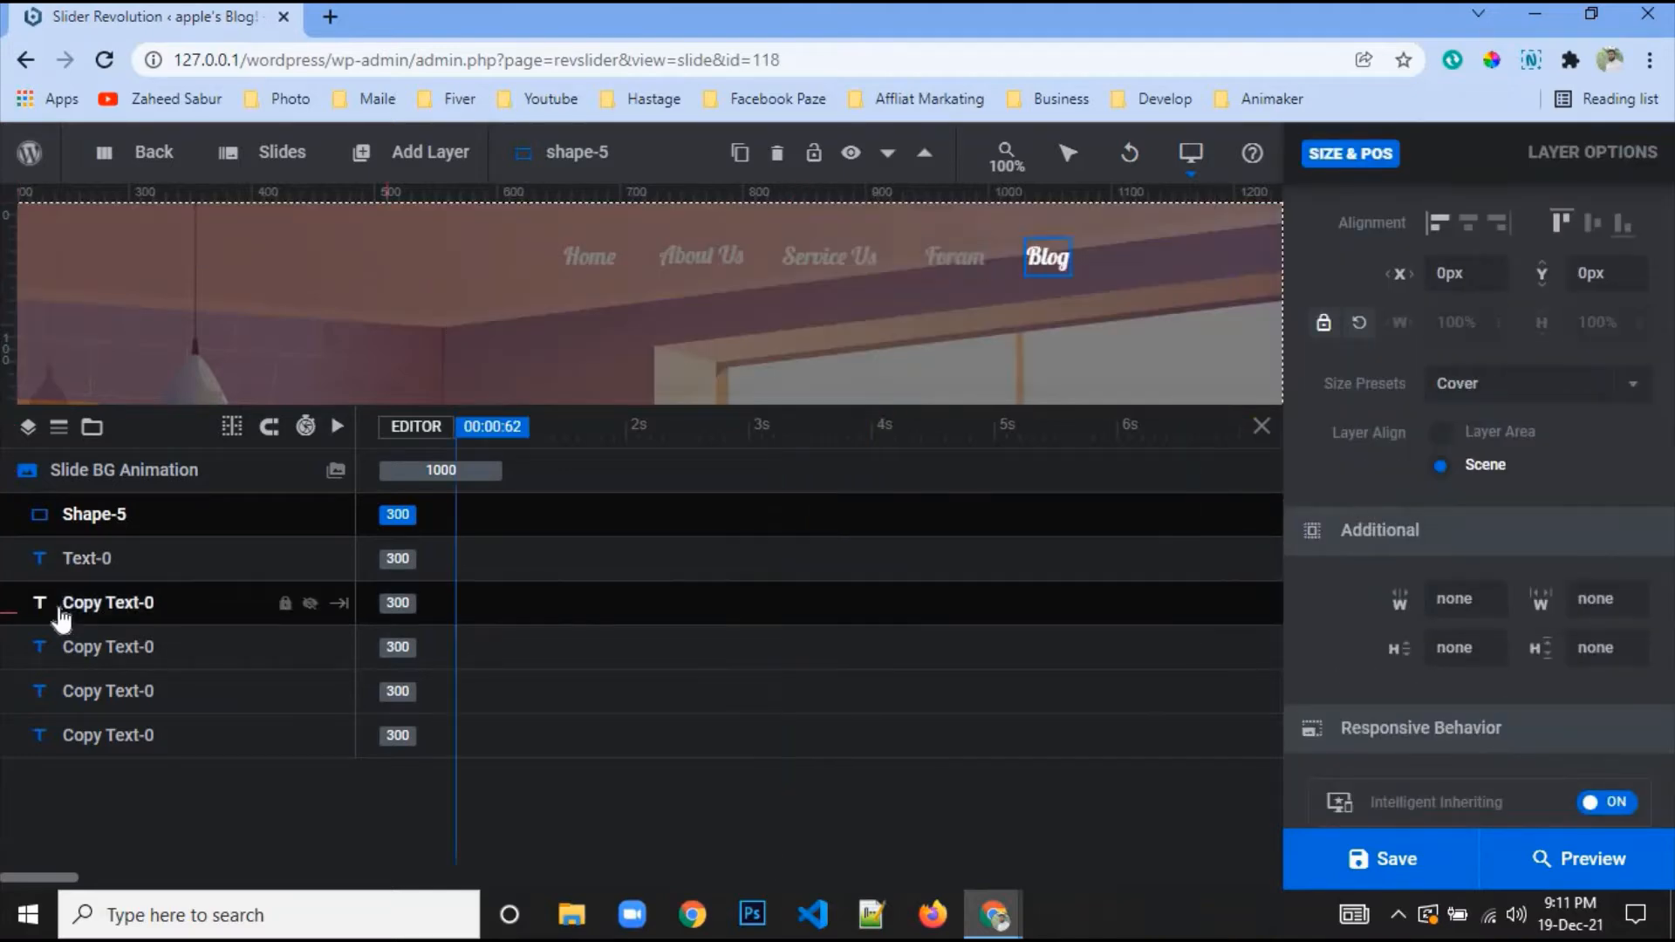
Move the shape layer below all menu text layers in the layer order and save the slider
left_click_drag(113, 524, 146, 789)
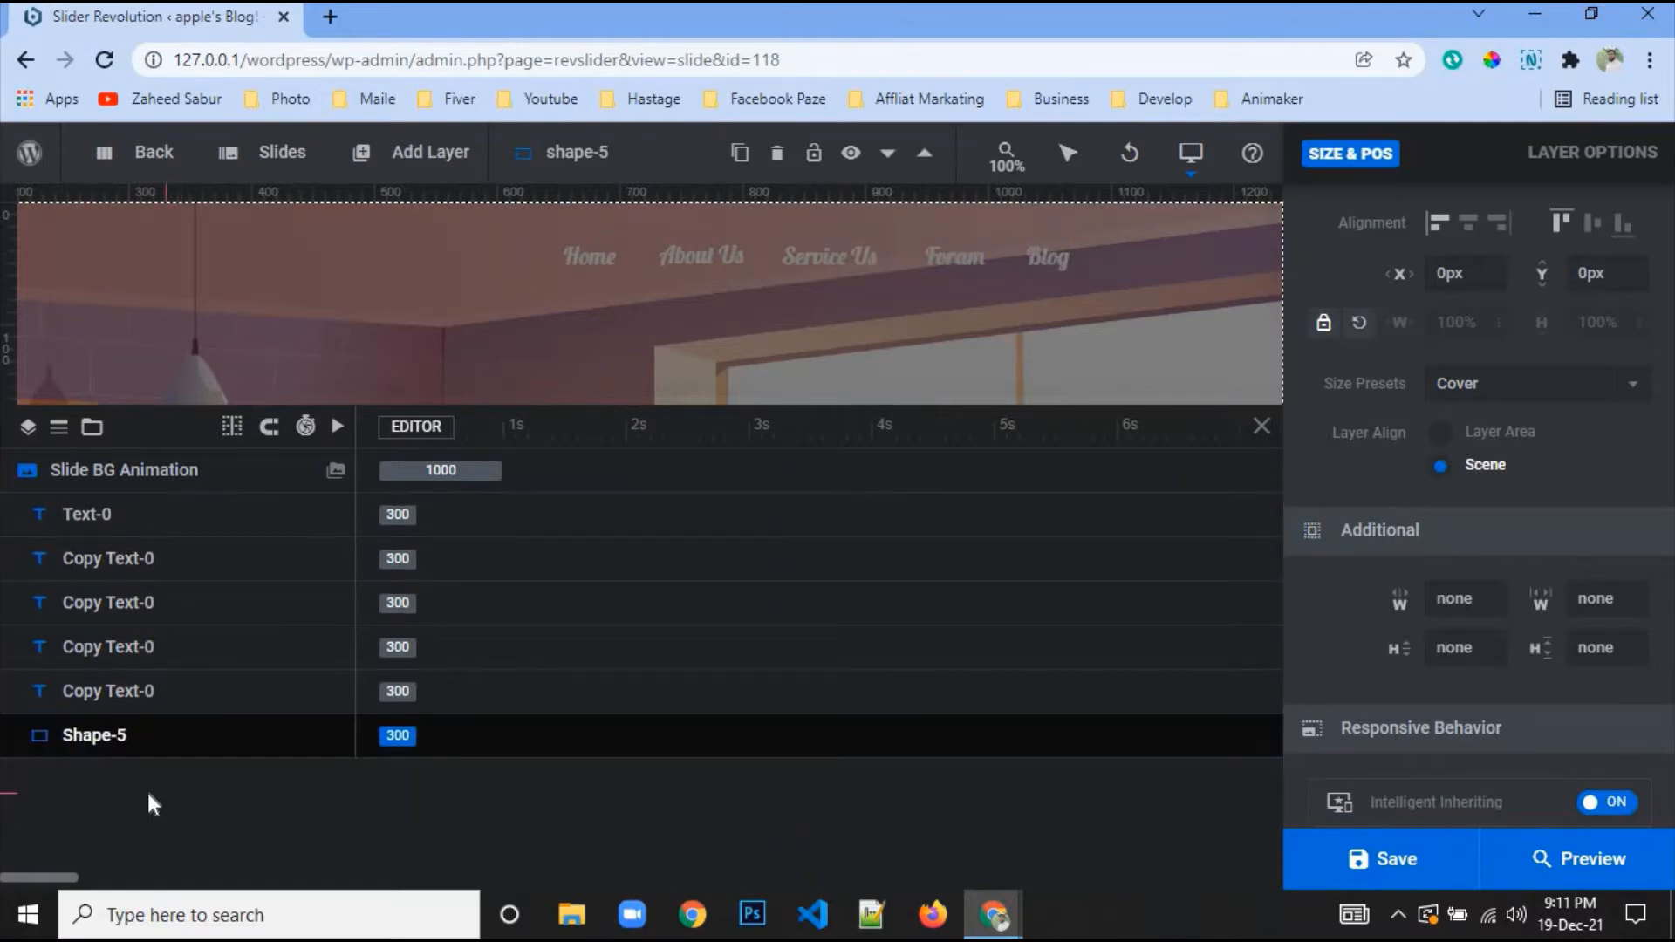
left_click(54, 602)
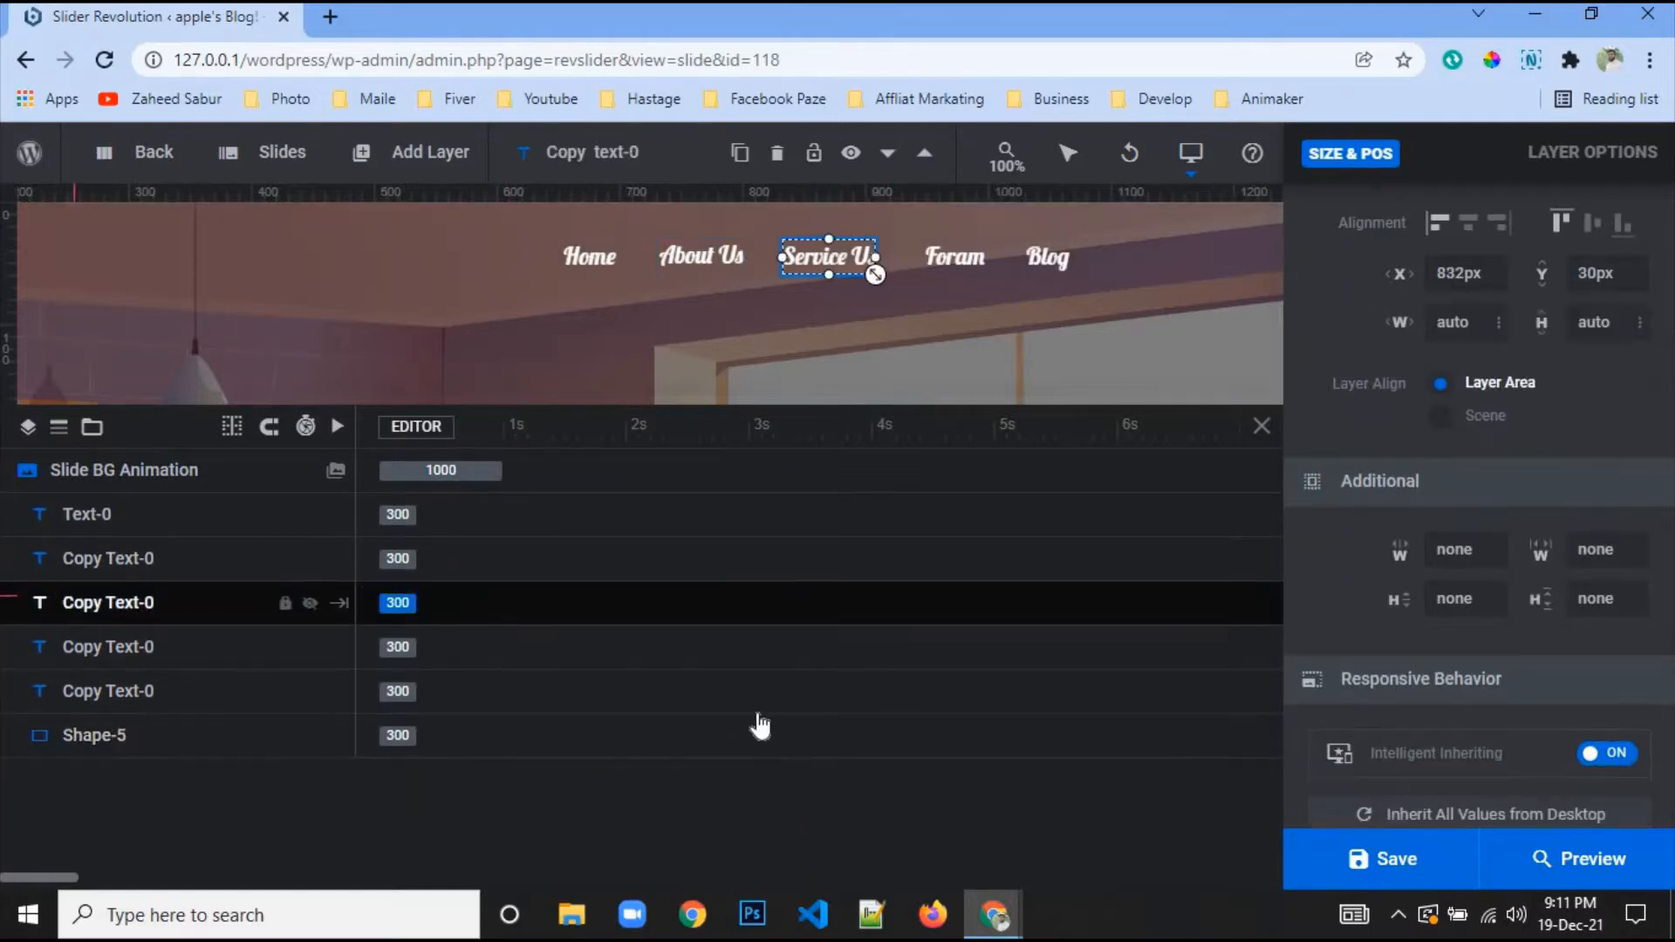
key("ctrl+s")
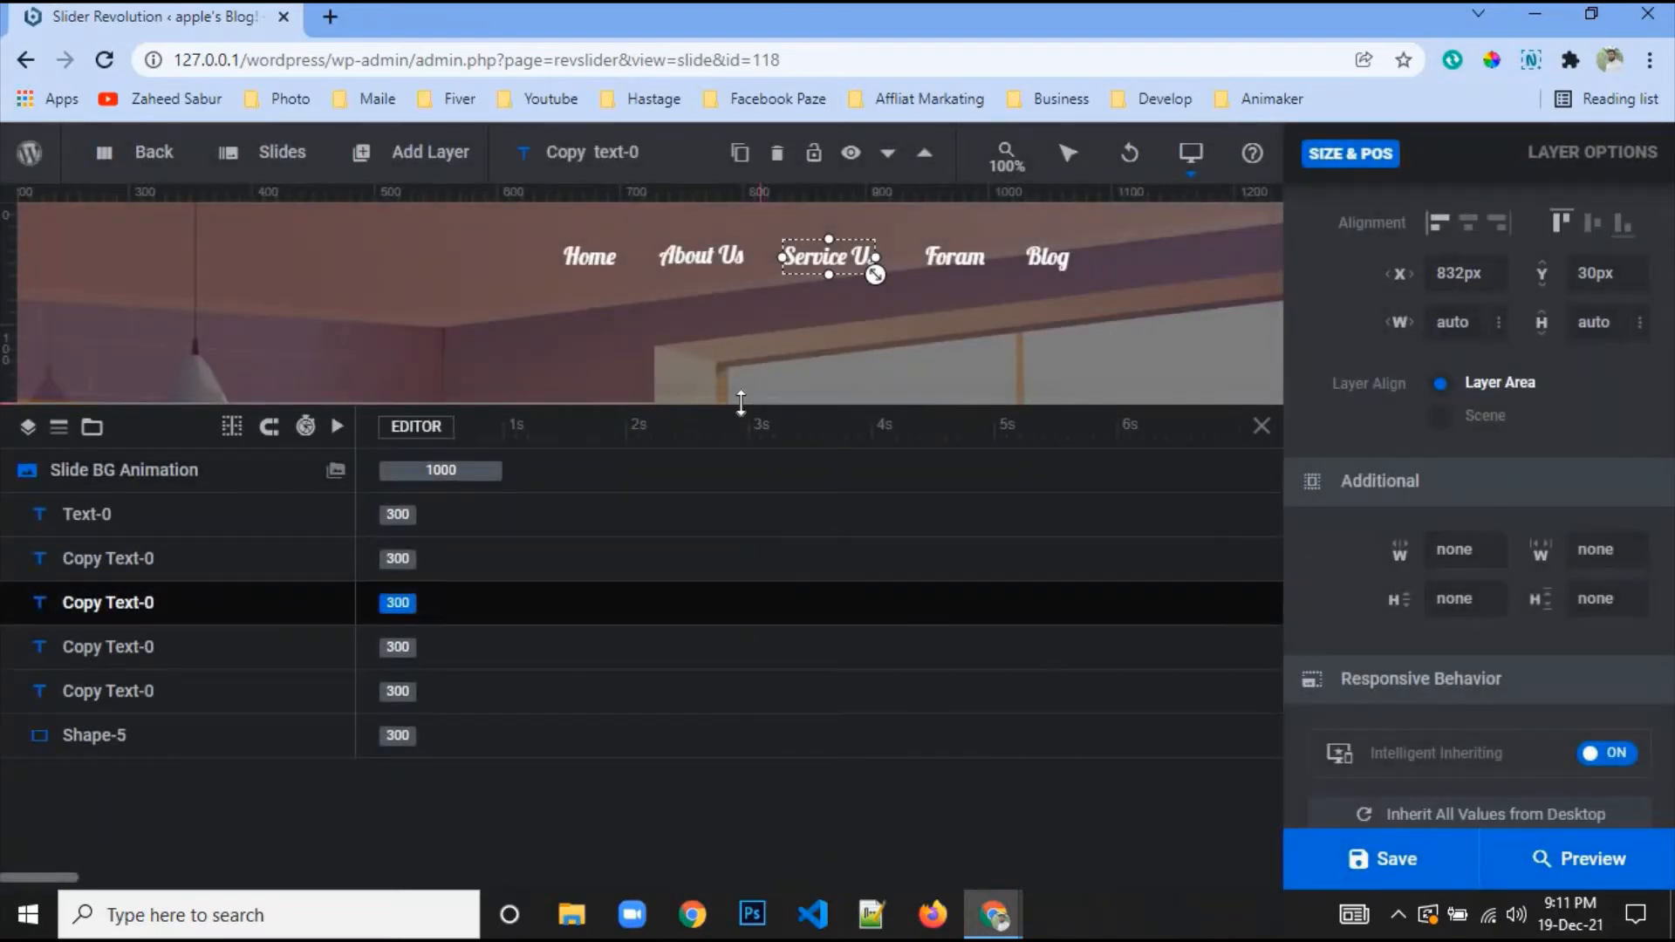
left_click_drag(740, 403, 722, 738)
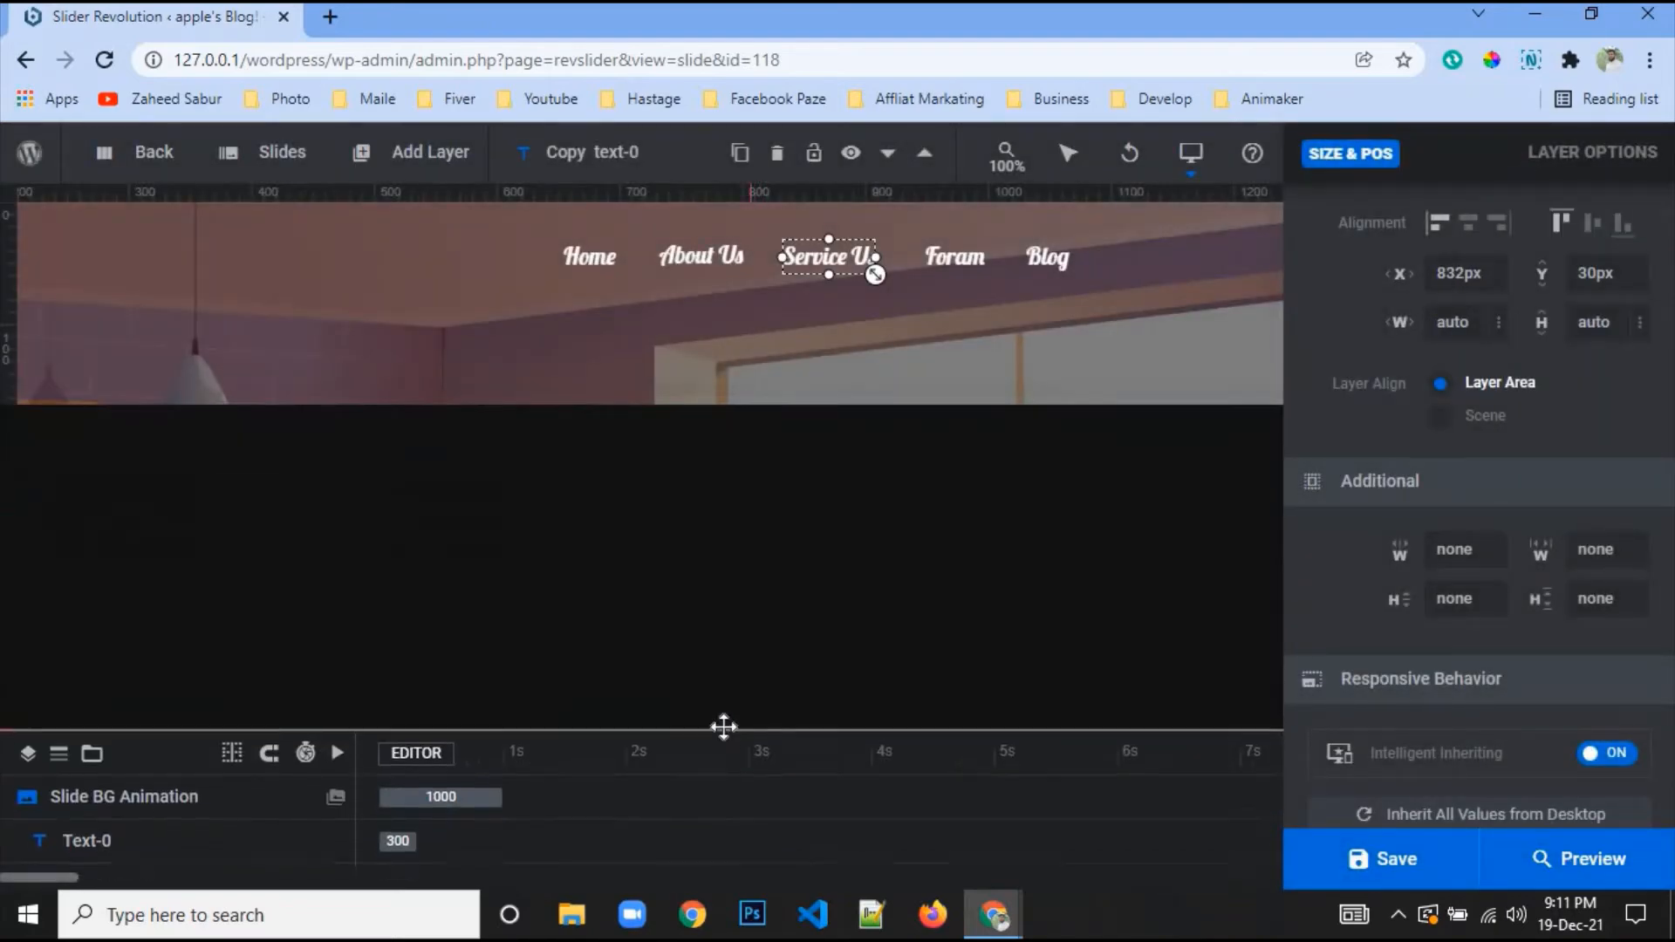
scroll(852, 548, "down", 3)
scroll(854, 571, "up", 3)
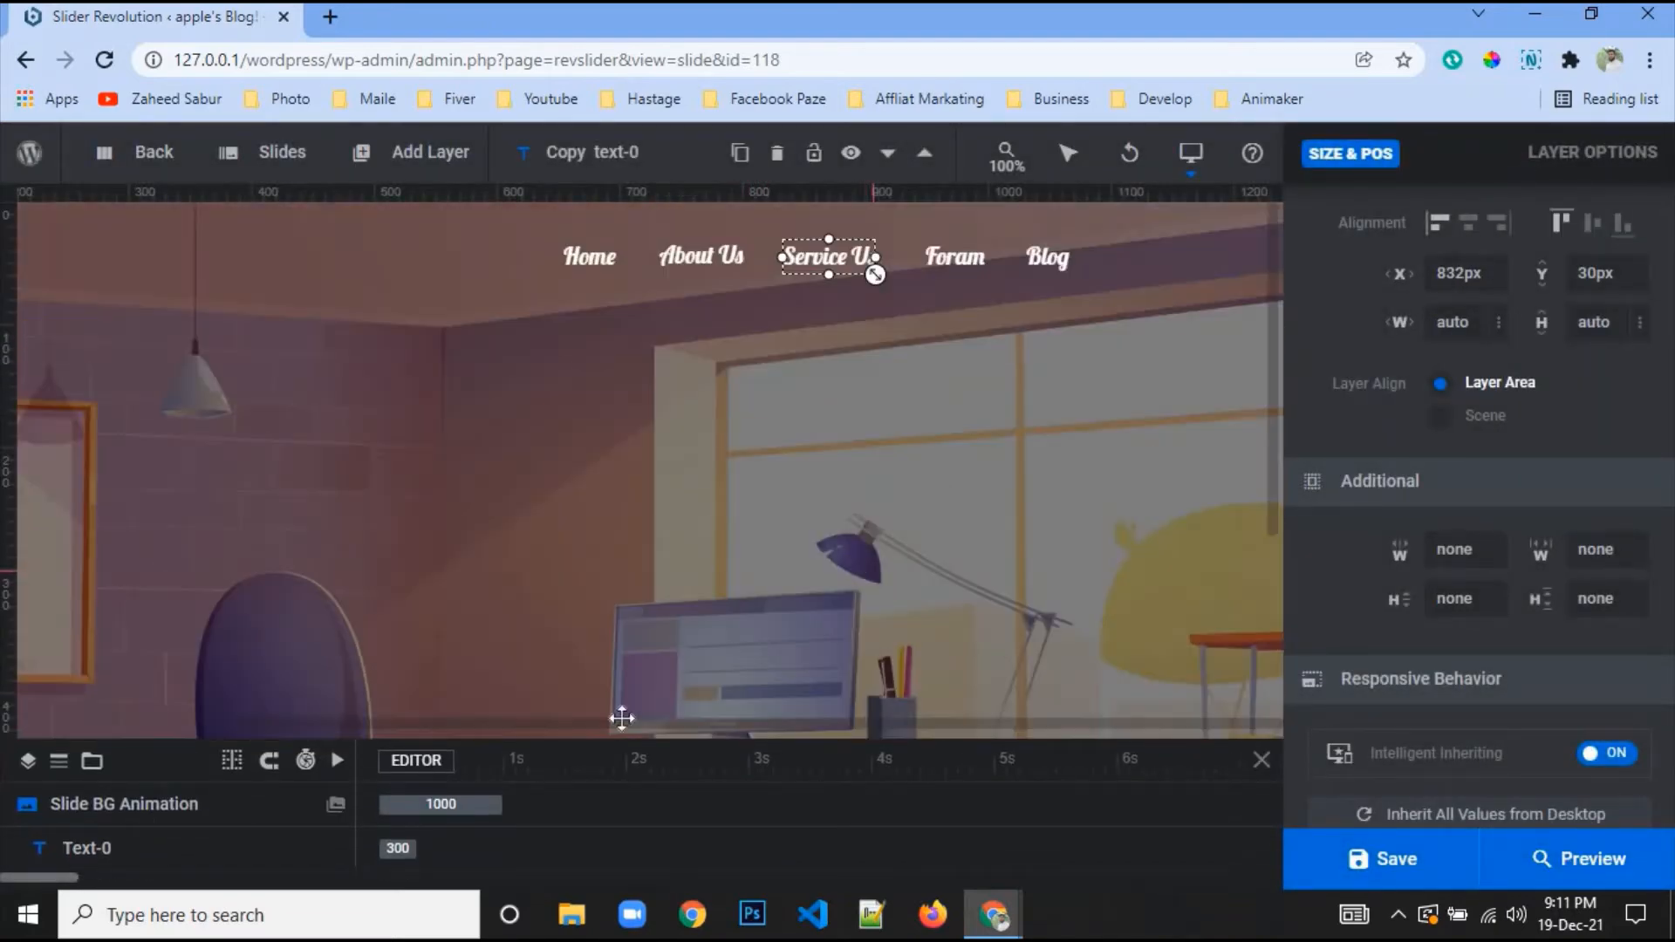
Delete the dark full-cover shape layer
left_click_drag(512, 733, 534, 394)
left_click(172, 745)
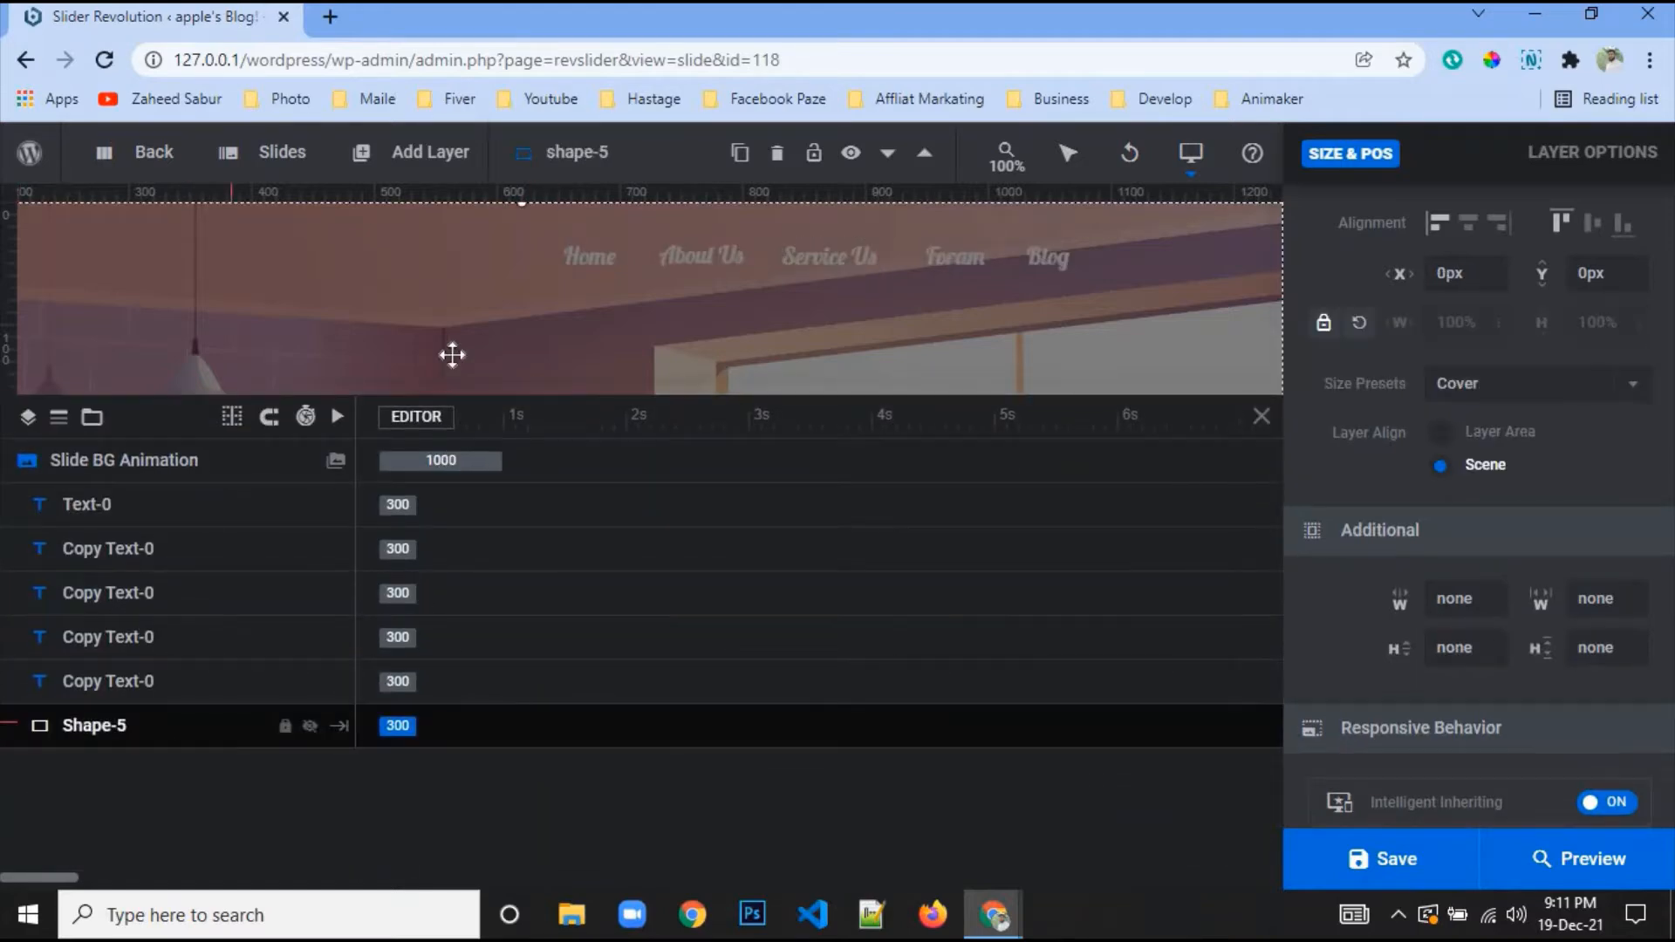
right_click(479, 306)
key("Delete")
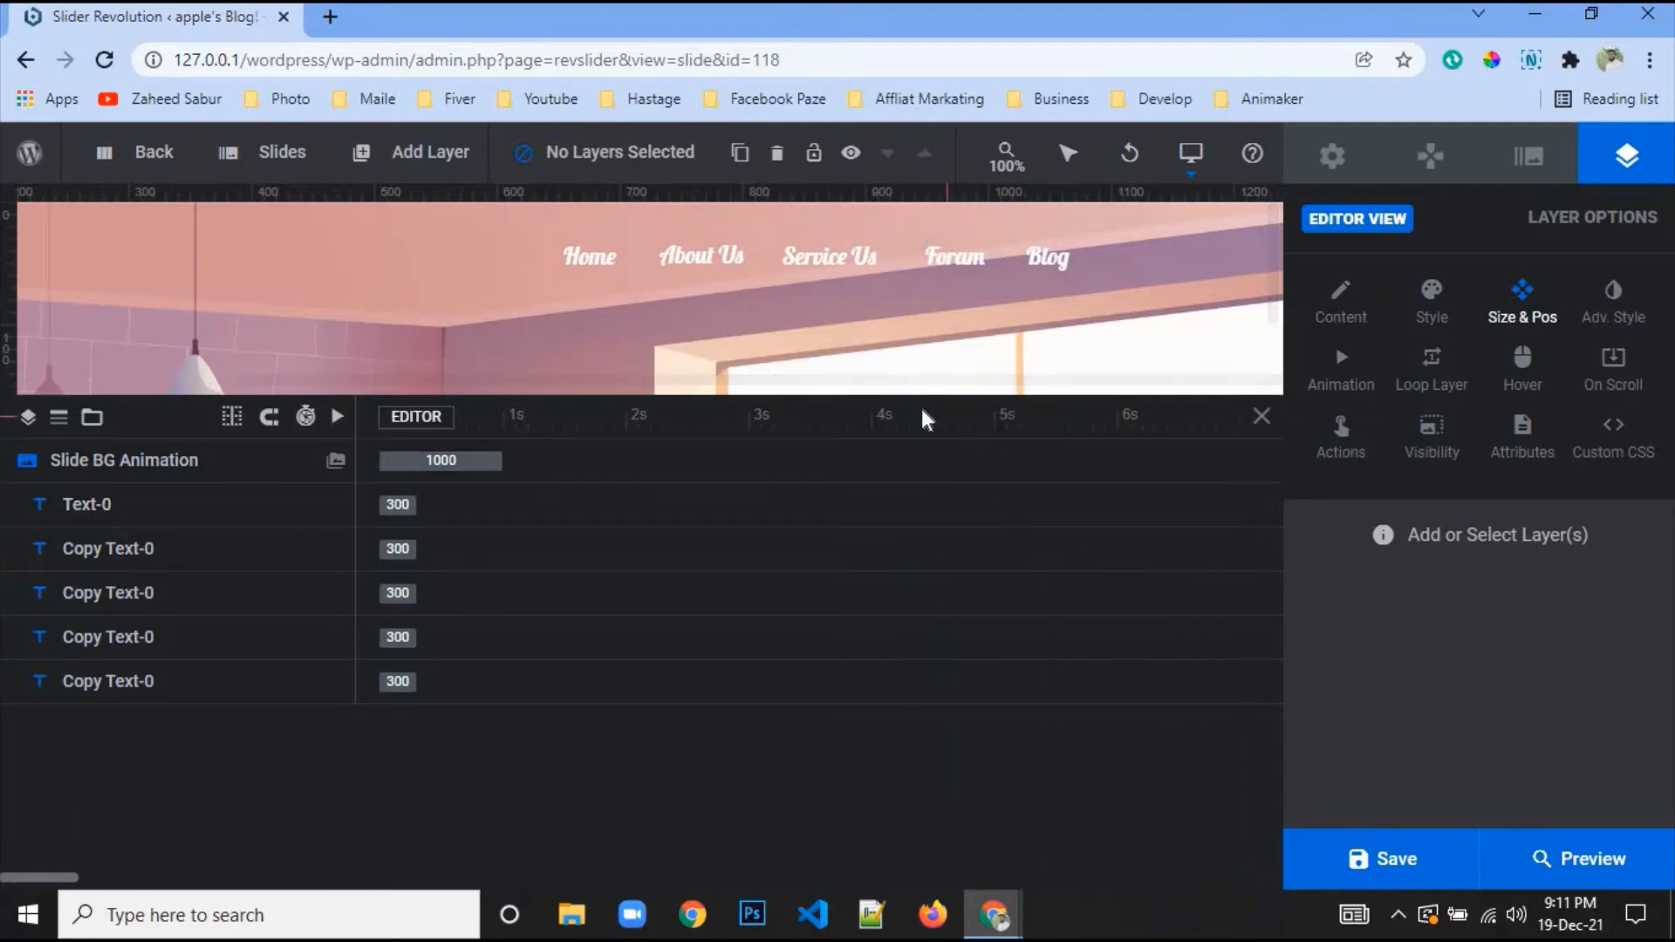
left_click_drag(918, 421, 871, 823)
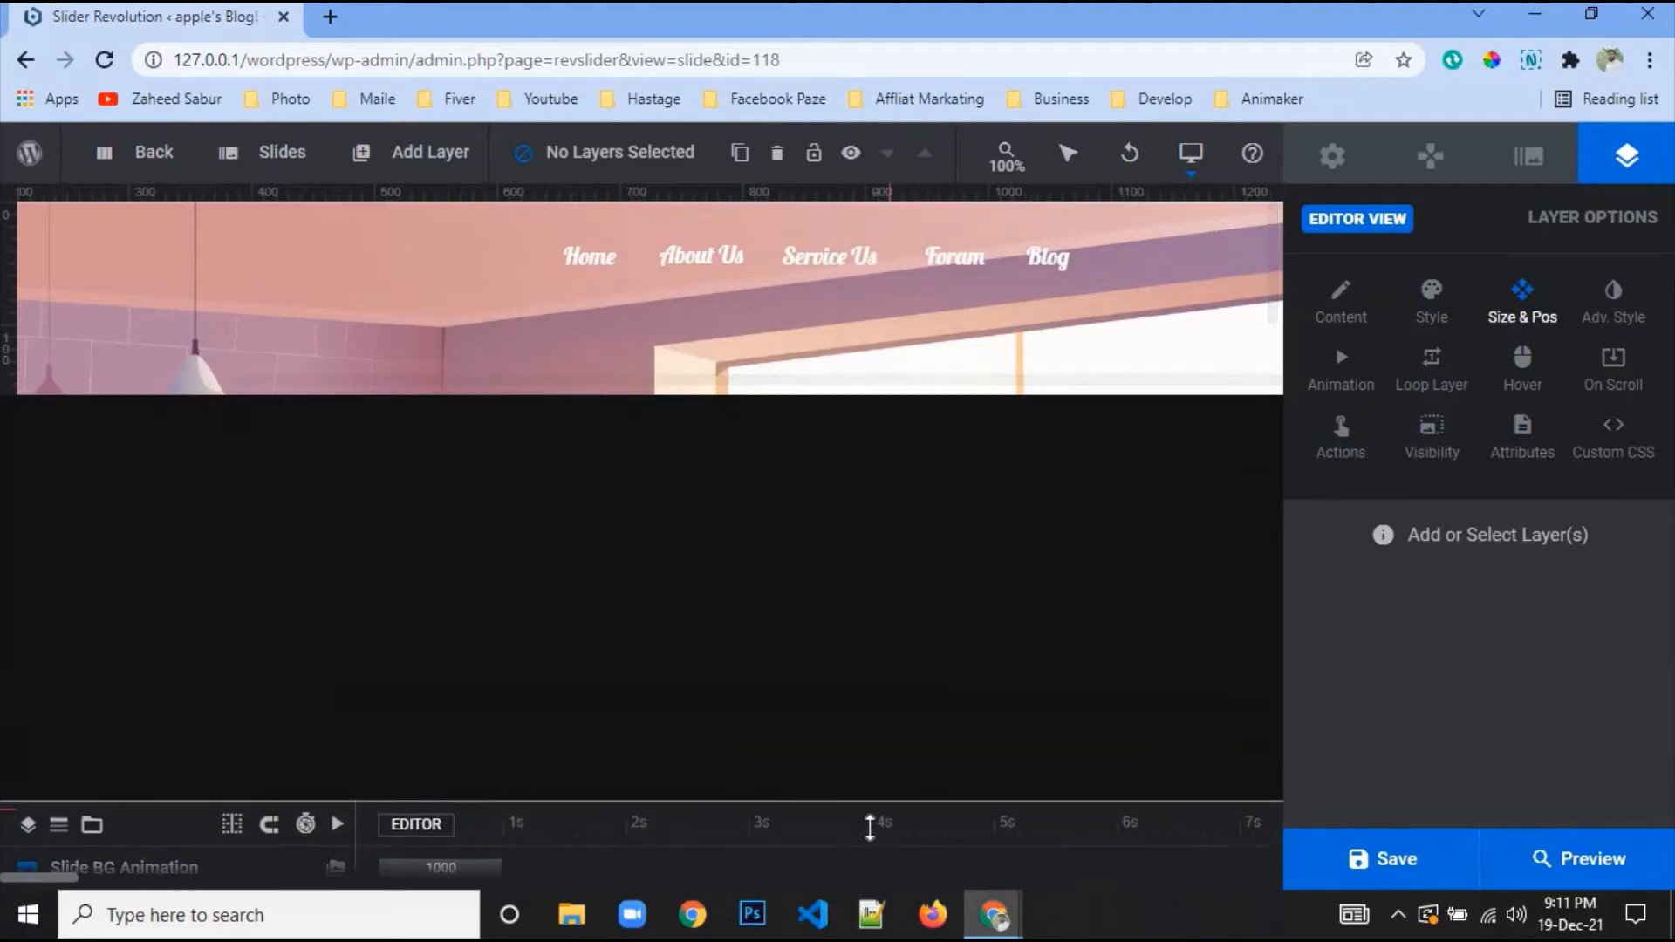
scroll(857, 417, "down", 3)
scroll(855, 423, "up", 3)
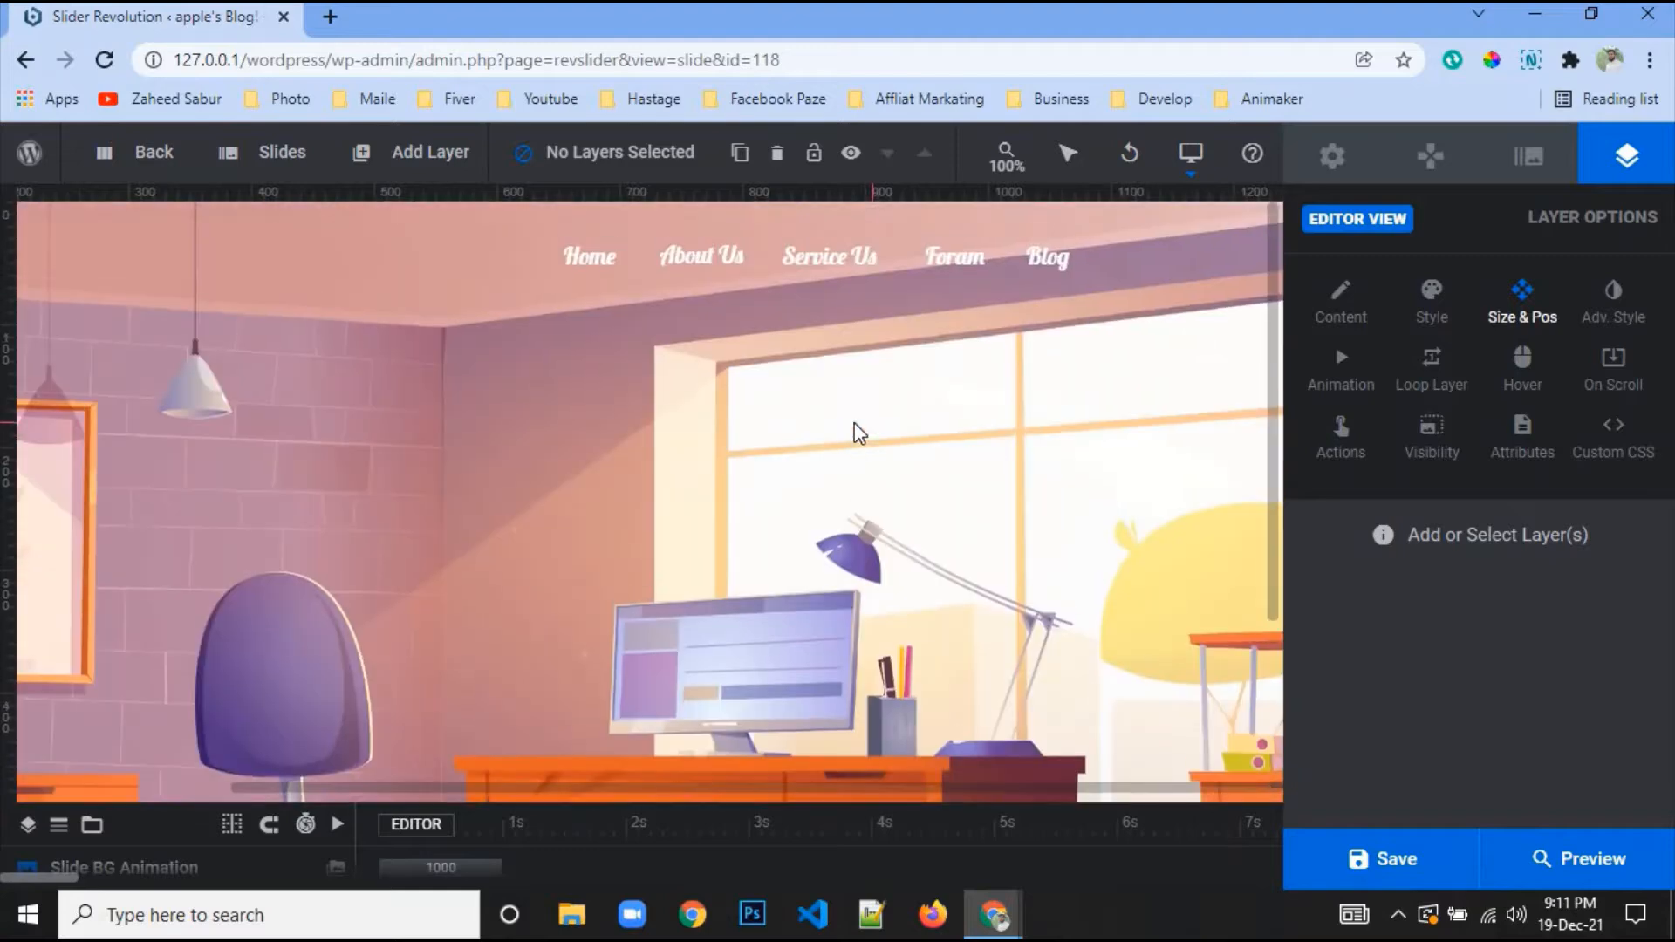
scroll(855, 425, "down", 3)
scroll(942, 576, "up", 3)
scroll(935, 574, "down", 3)
scroll(916, 565, "up", 3)
left_click(1358, 320)
mouse_move(384, 151)
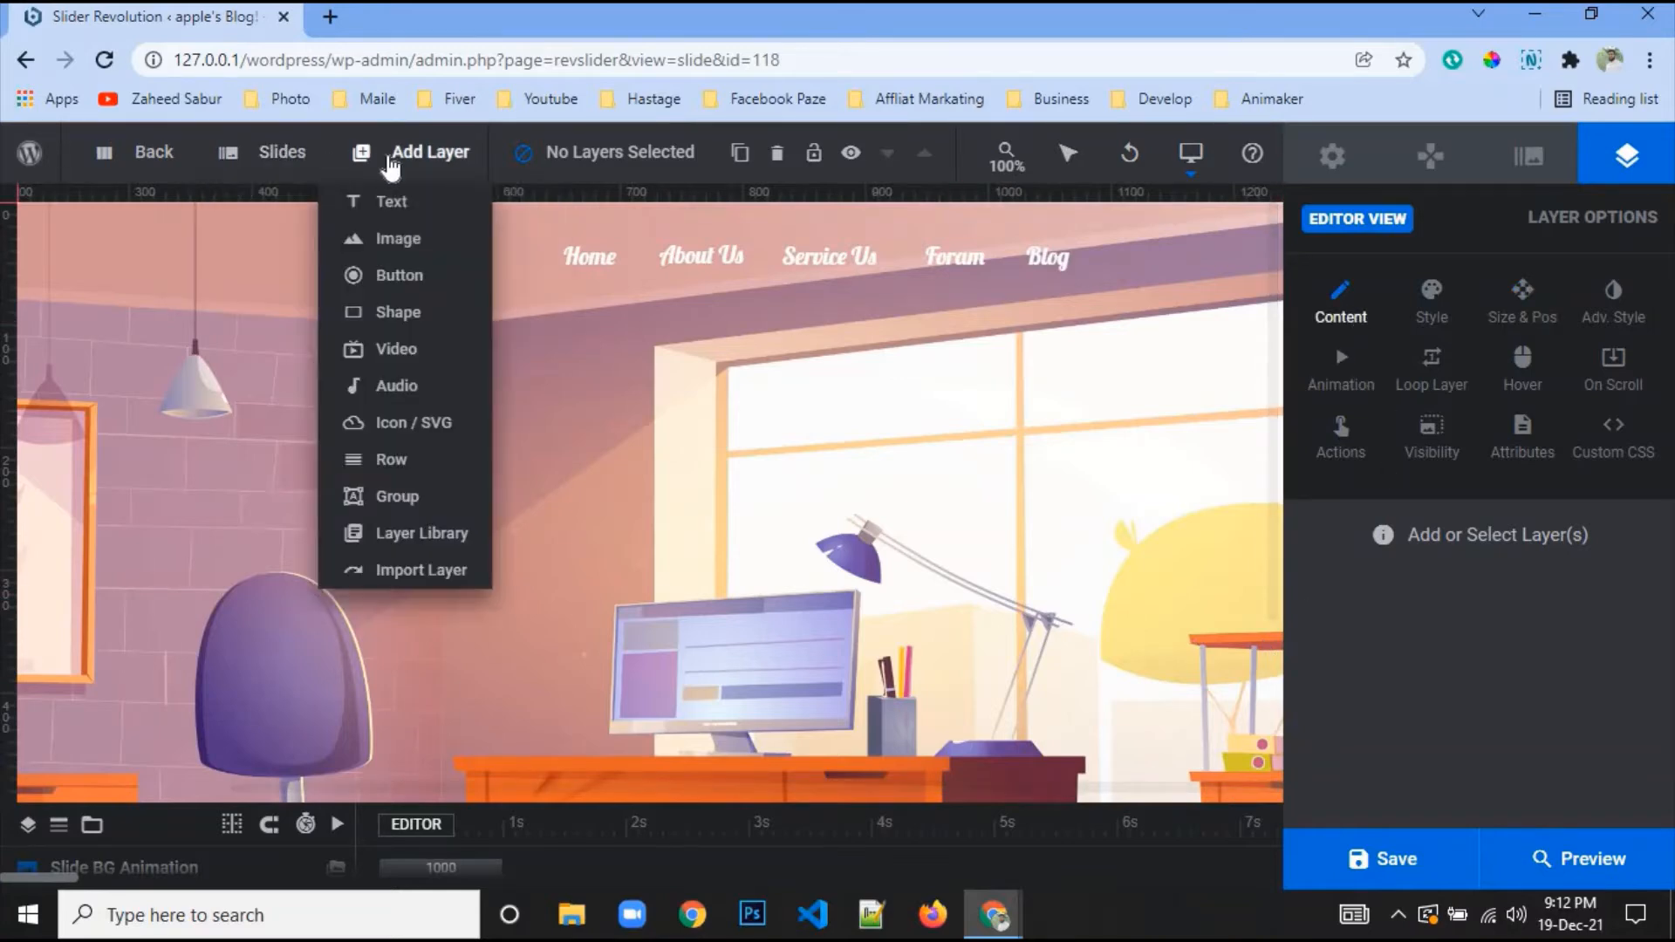
mouse_move(389, 201)
left_click(601, 240)
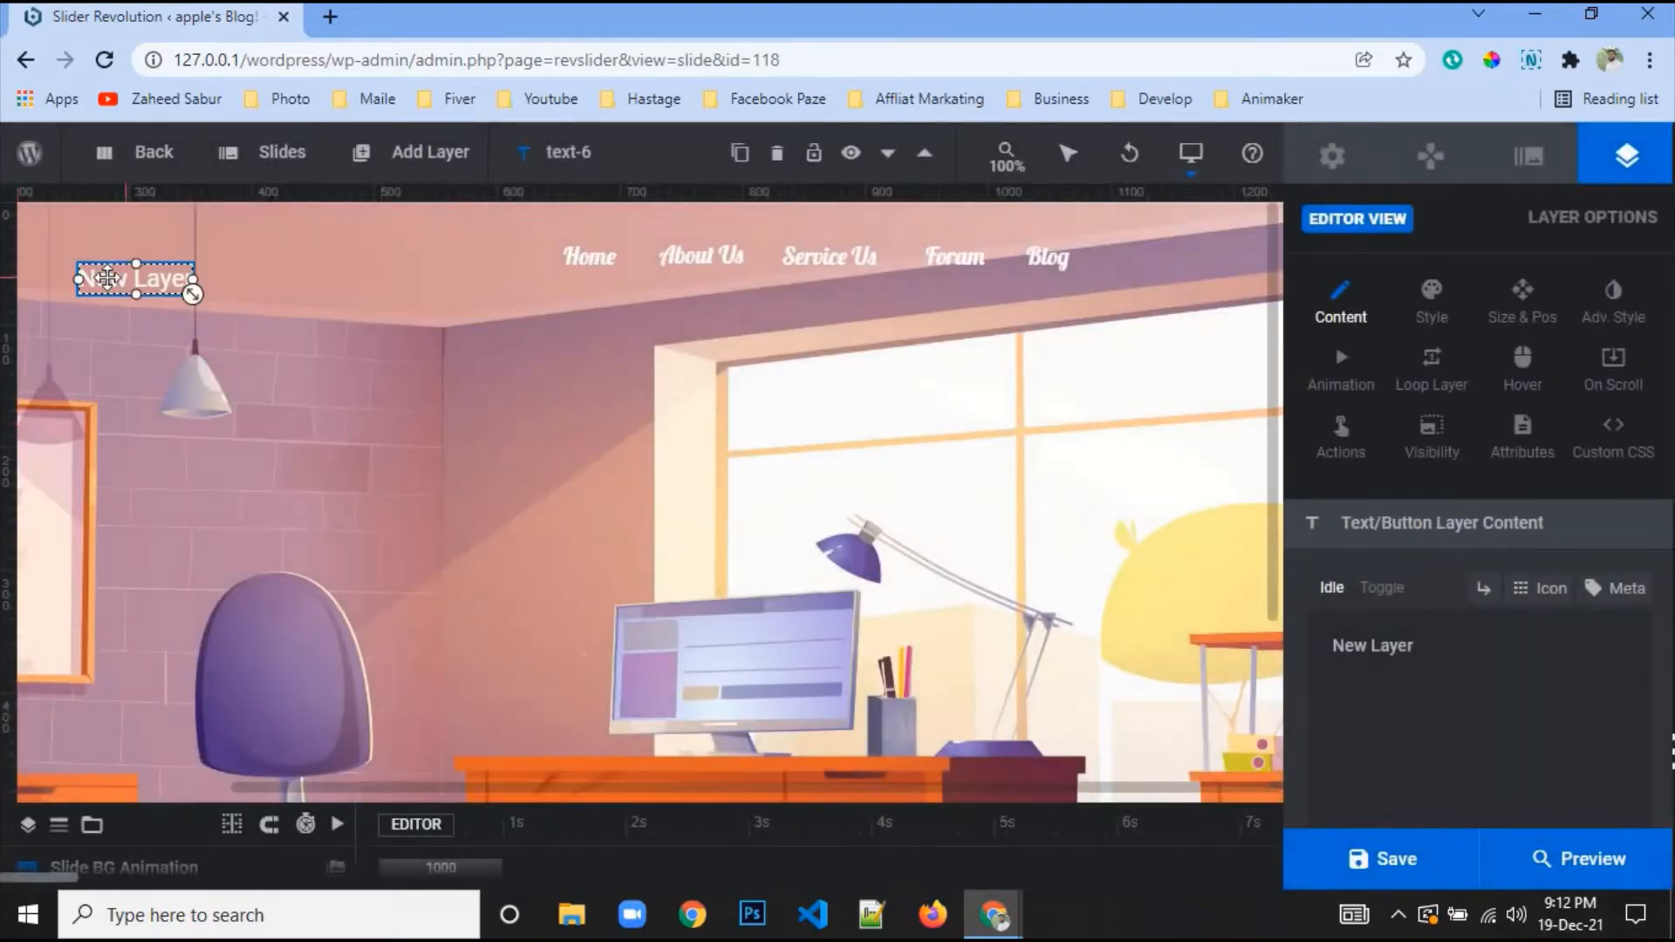
right_click(122, 281)
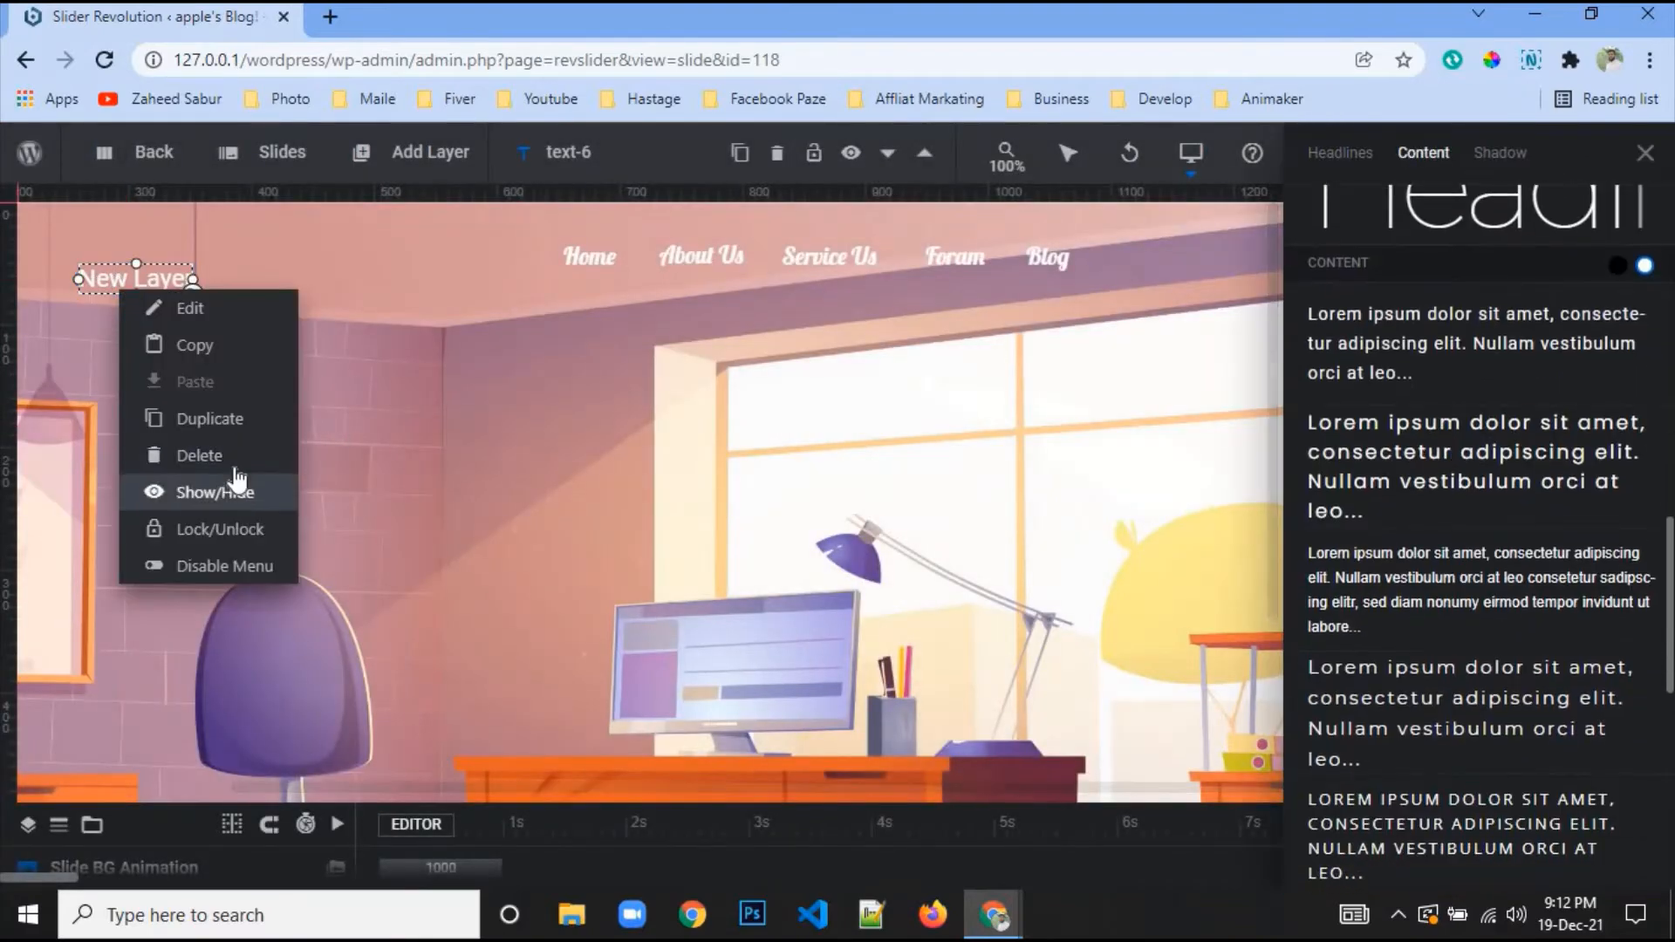
left_click(229, 456)
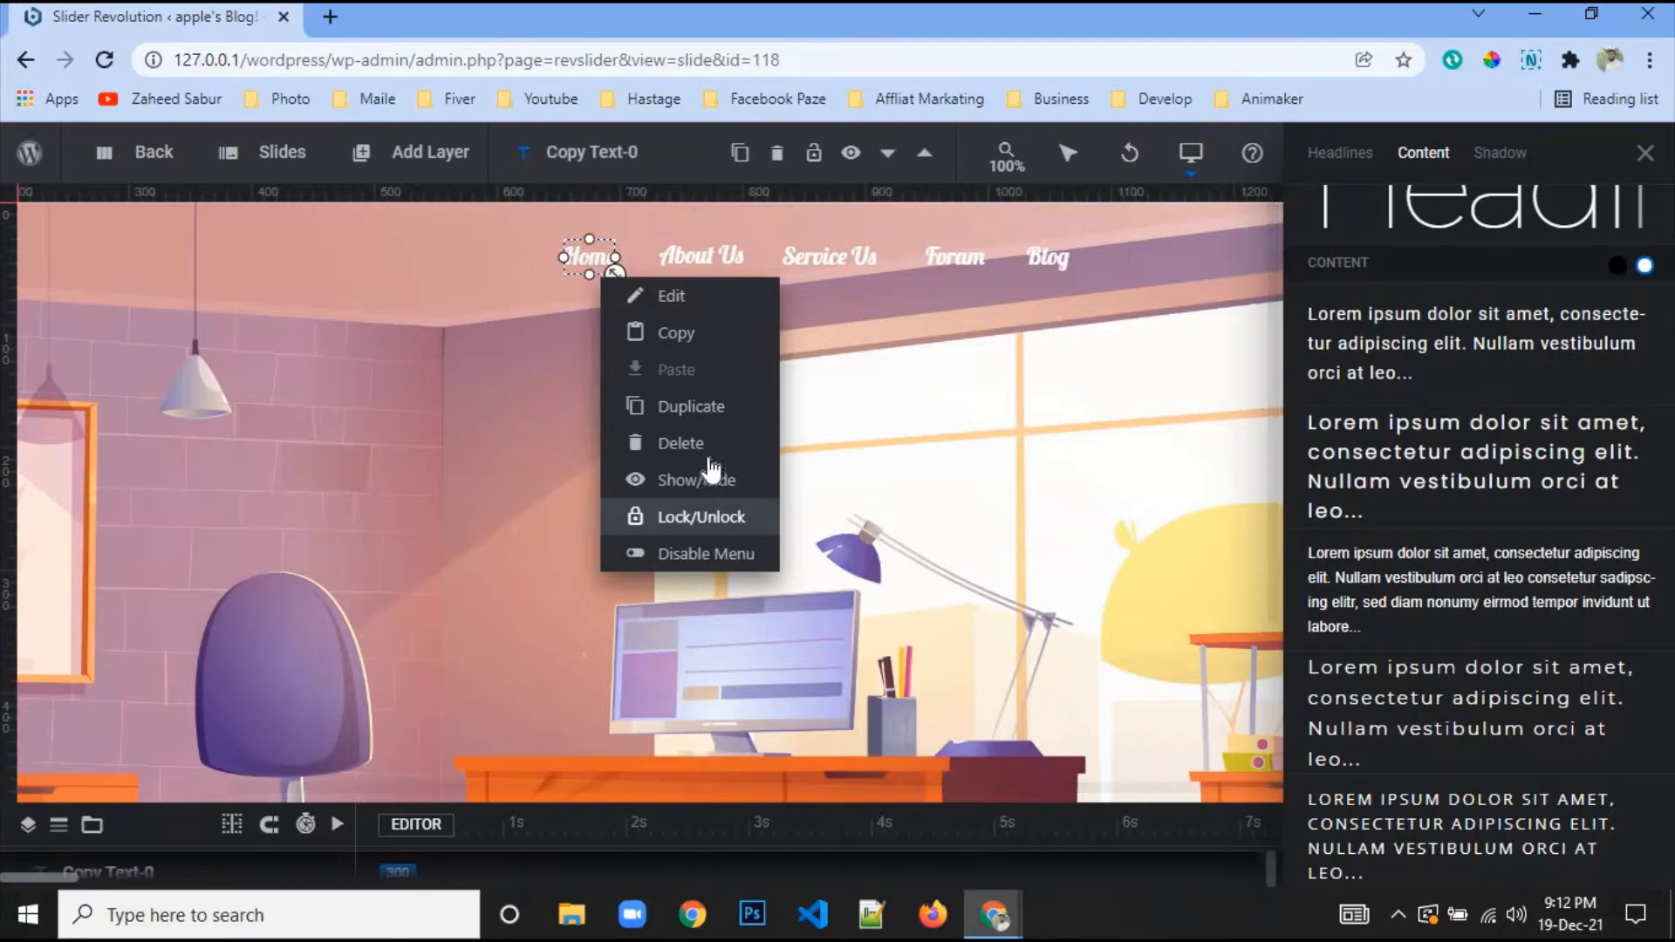
Duplicate the Home layer, enlarge the copy to headline size and place it on the brick wall above the chair
left_click(692, 408)
left_click_drag(591, 258, 741, 568)
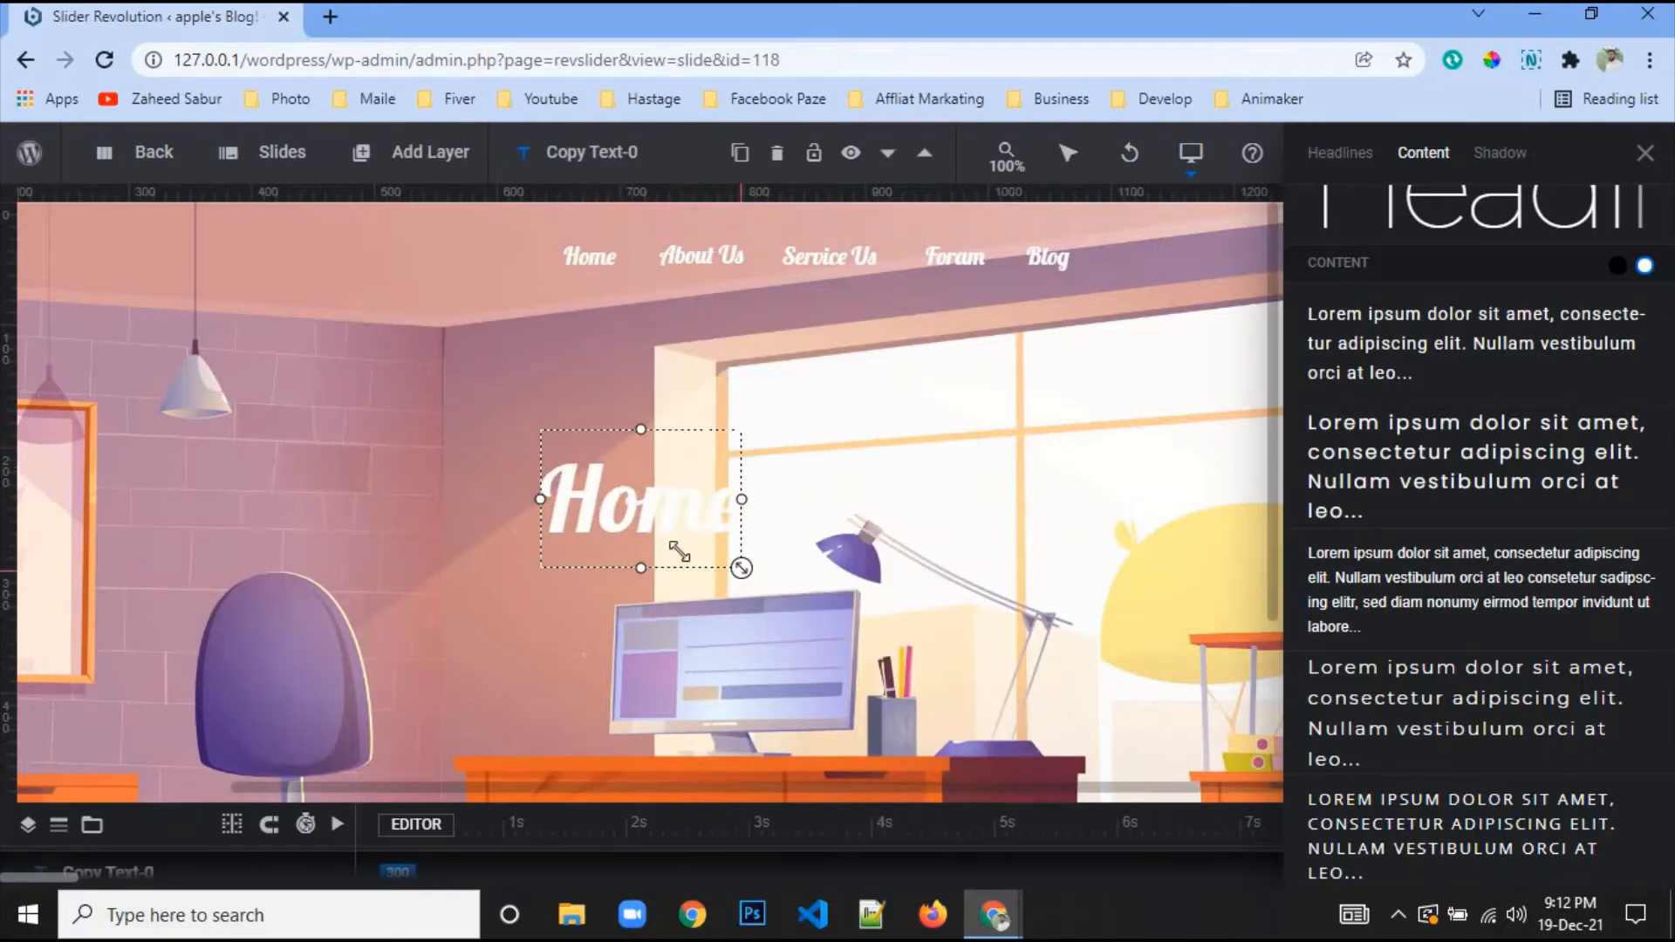
left_click_drag(608, 510, 301, 492)
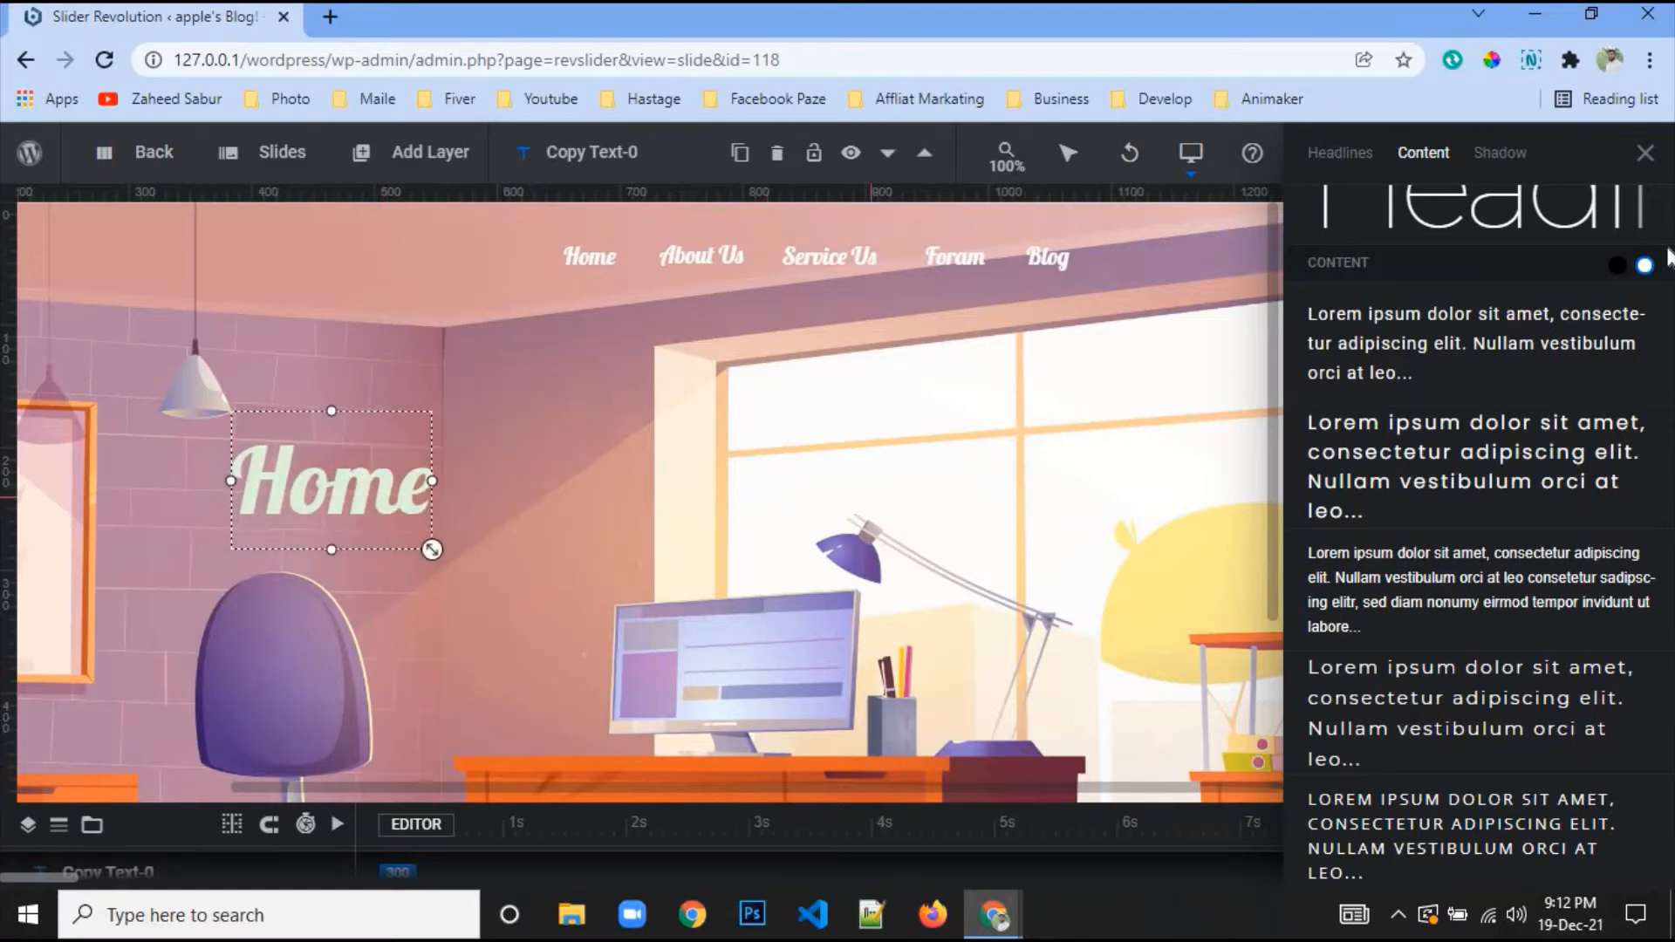
Replace the large headline layer's text with "Hello Every one this is my work styshon"
left_click(1644, 153)
left_click(1366, 335)
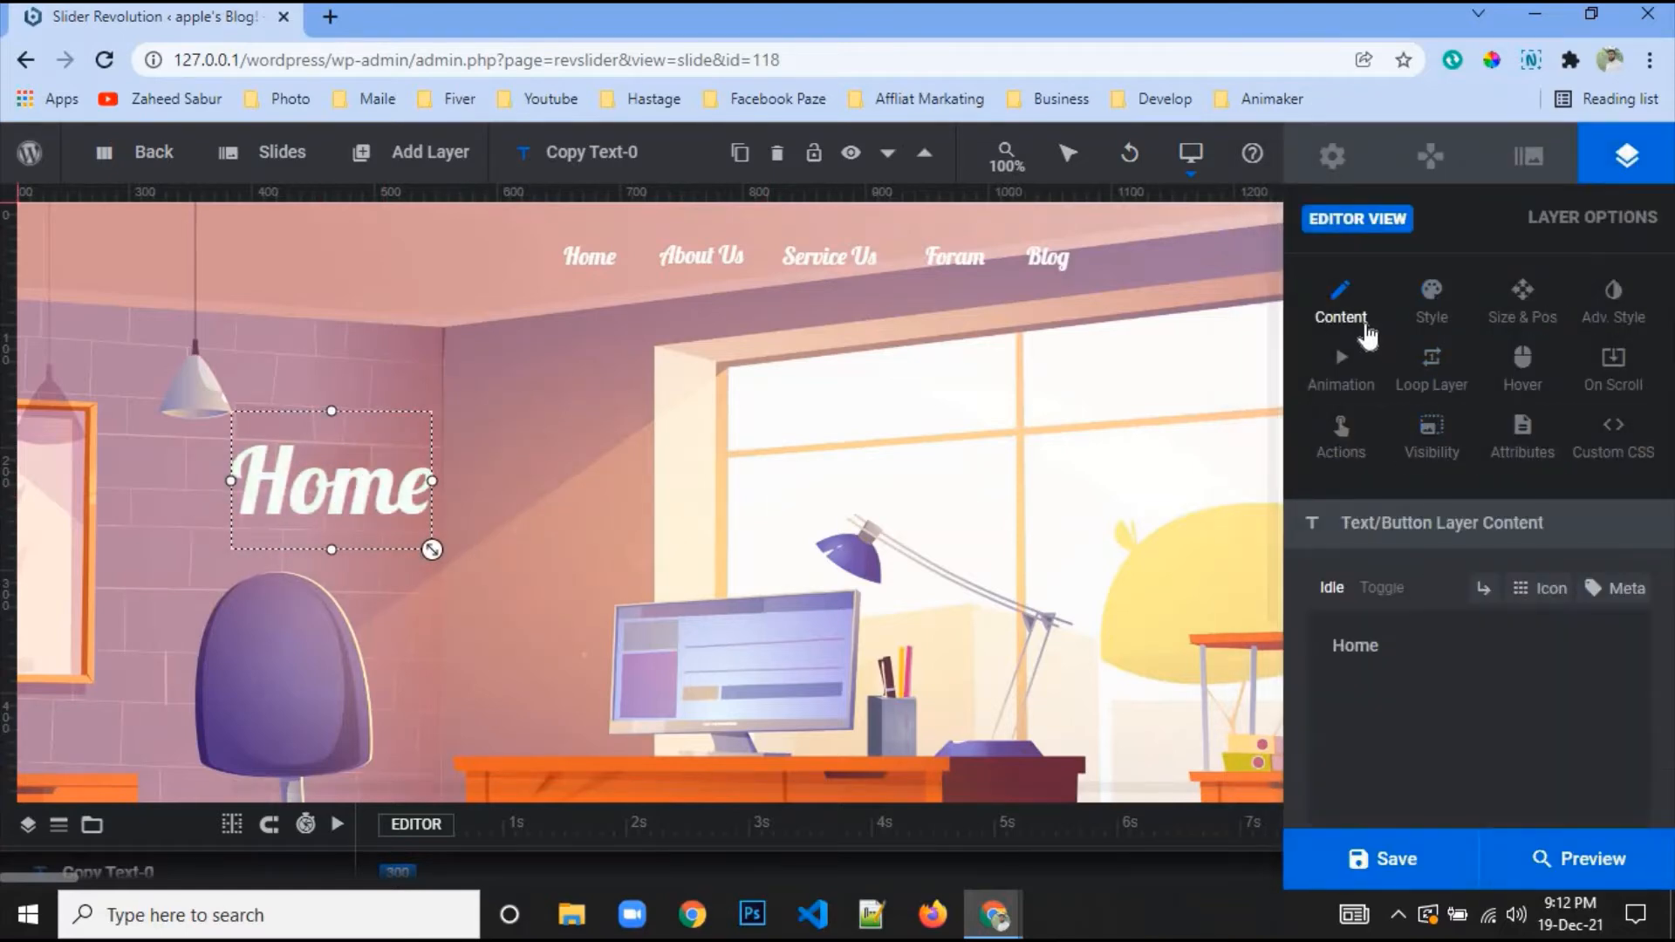
double_click(1375, 647)
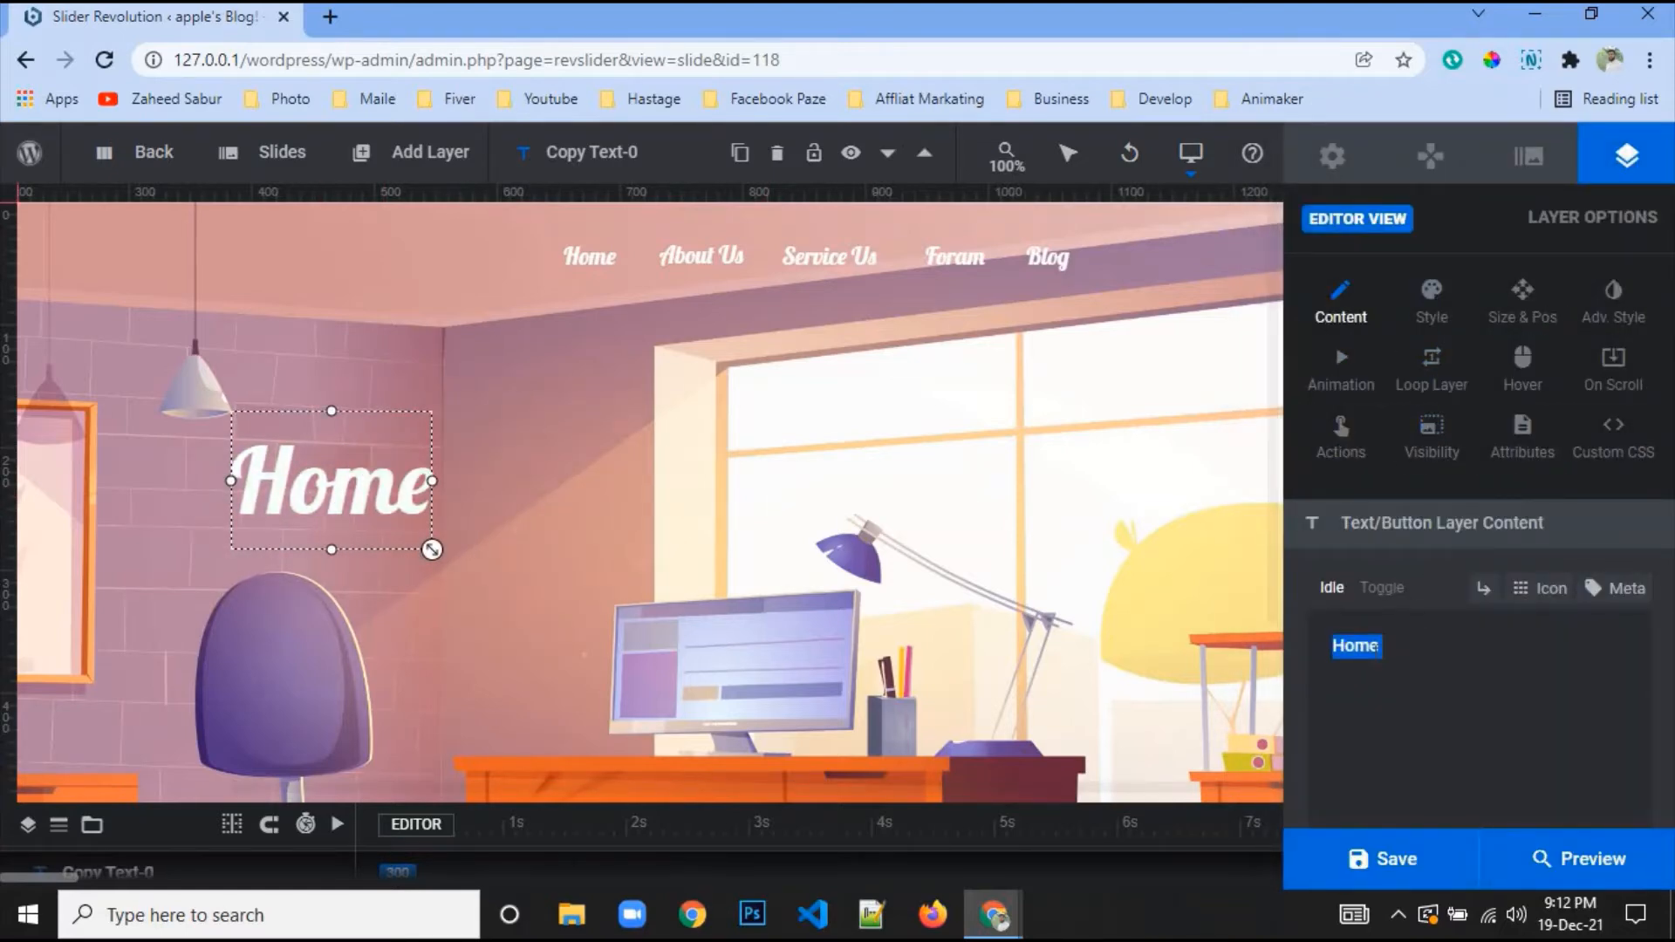
type("Hello")
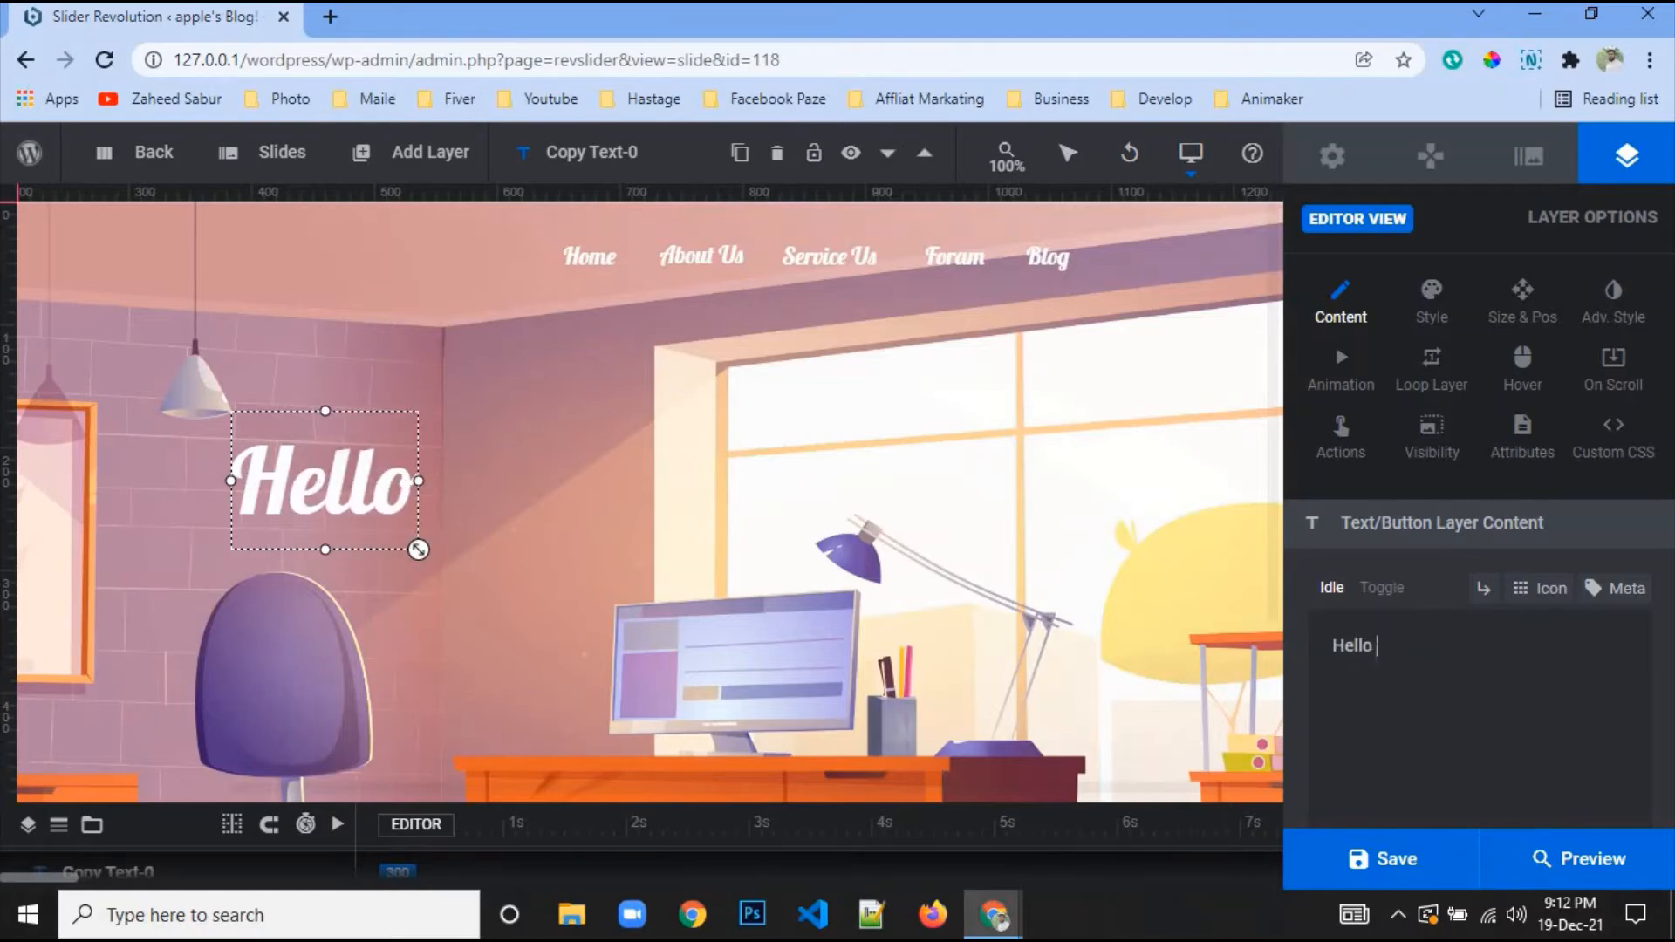
type(" Ever")
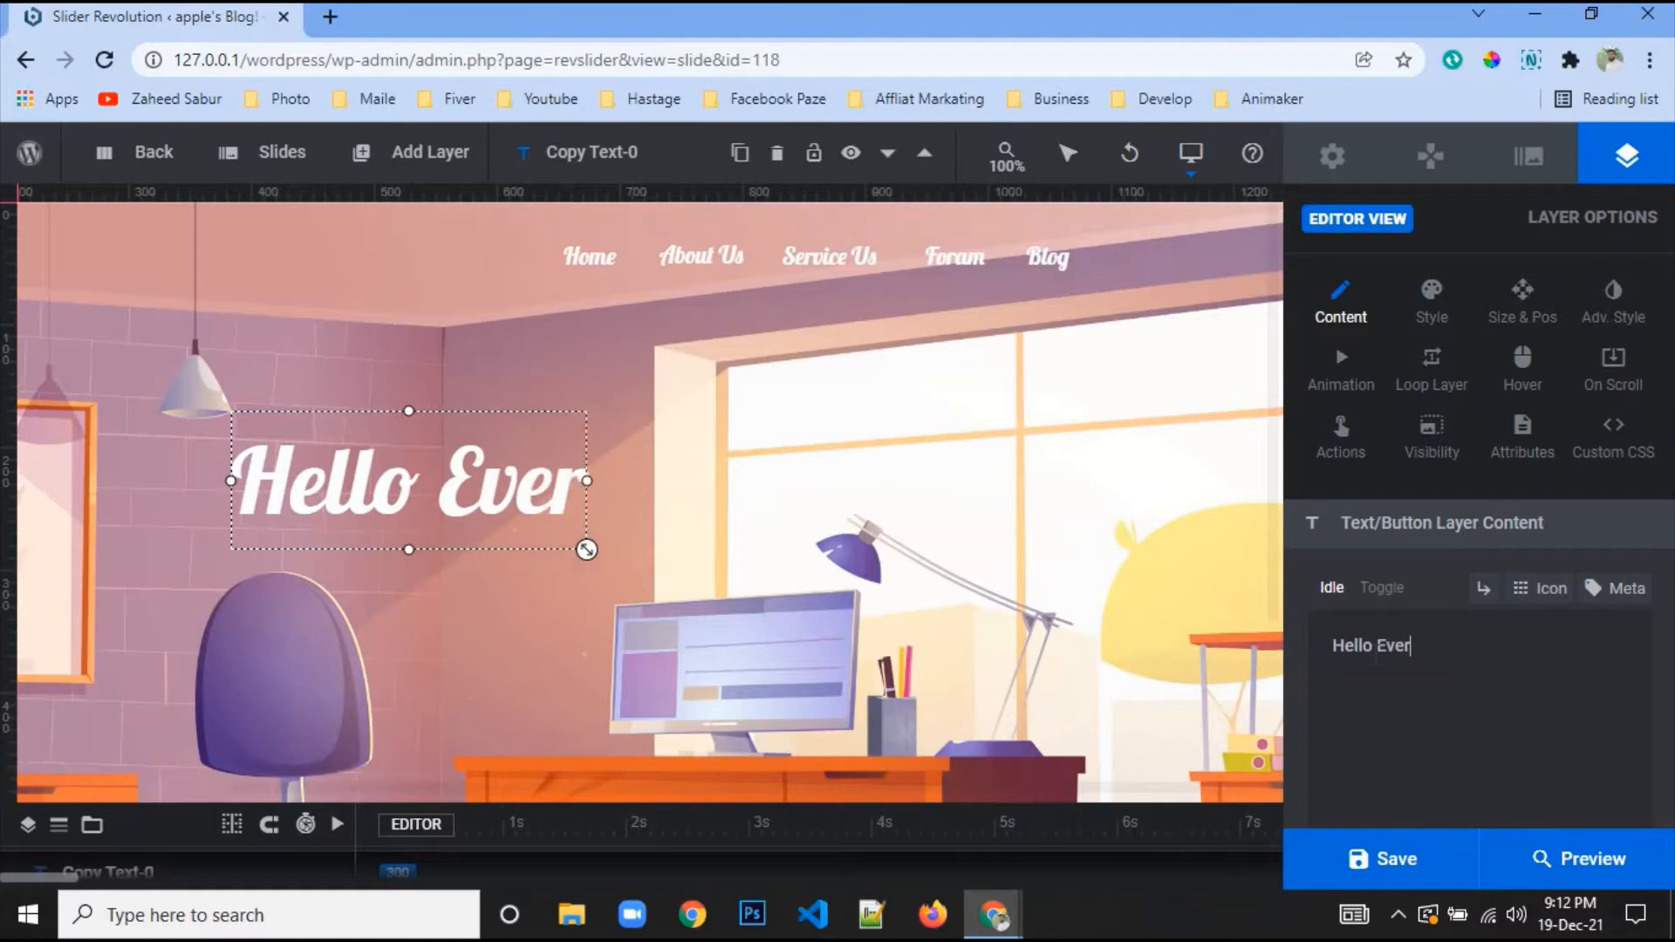
type("y one ")
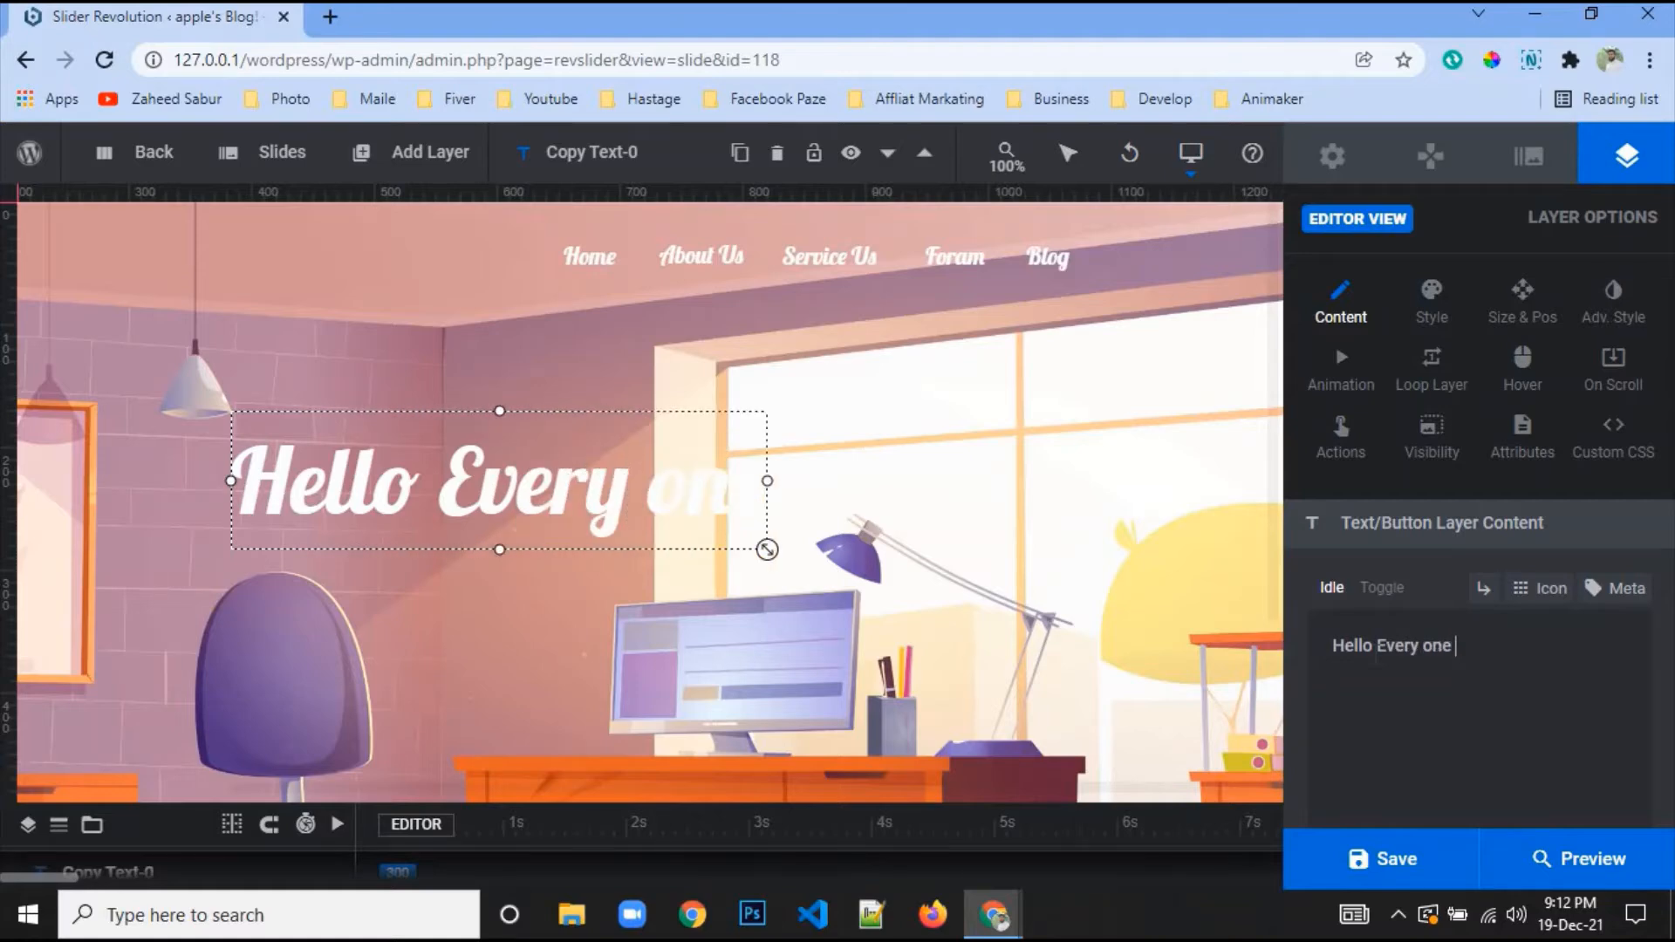
type("t")
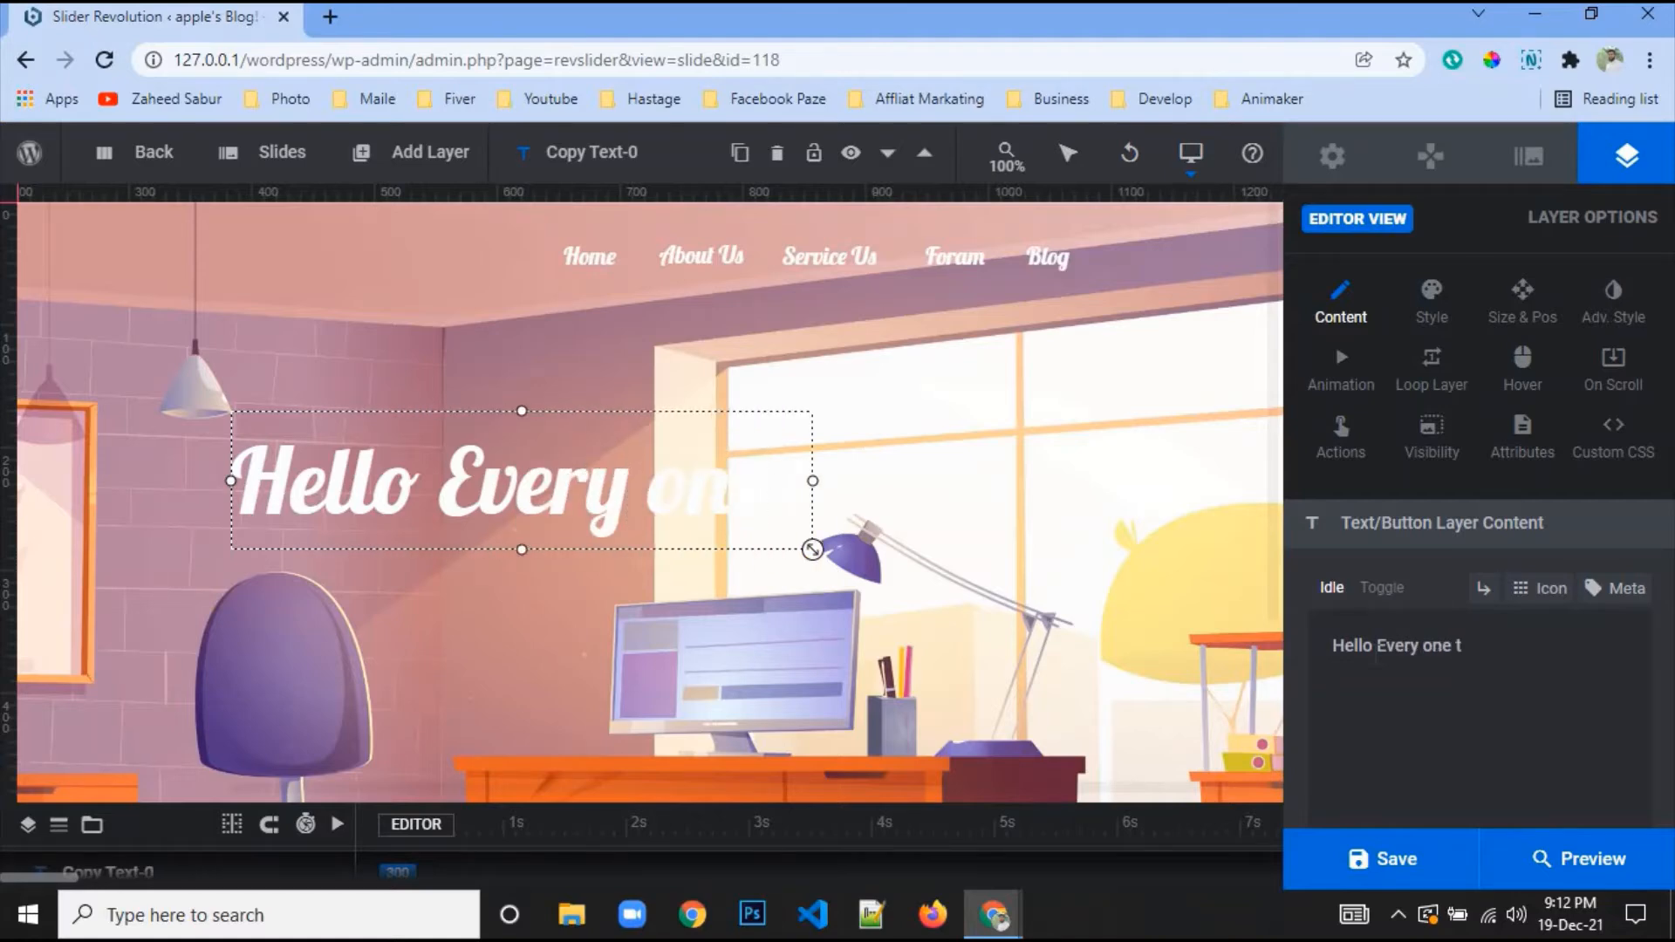
type("his is")
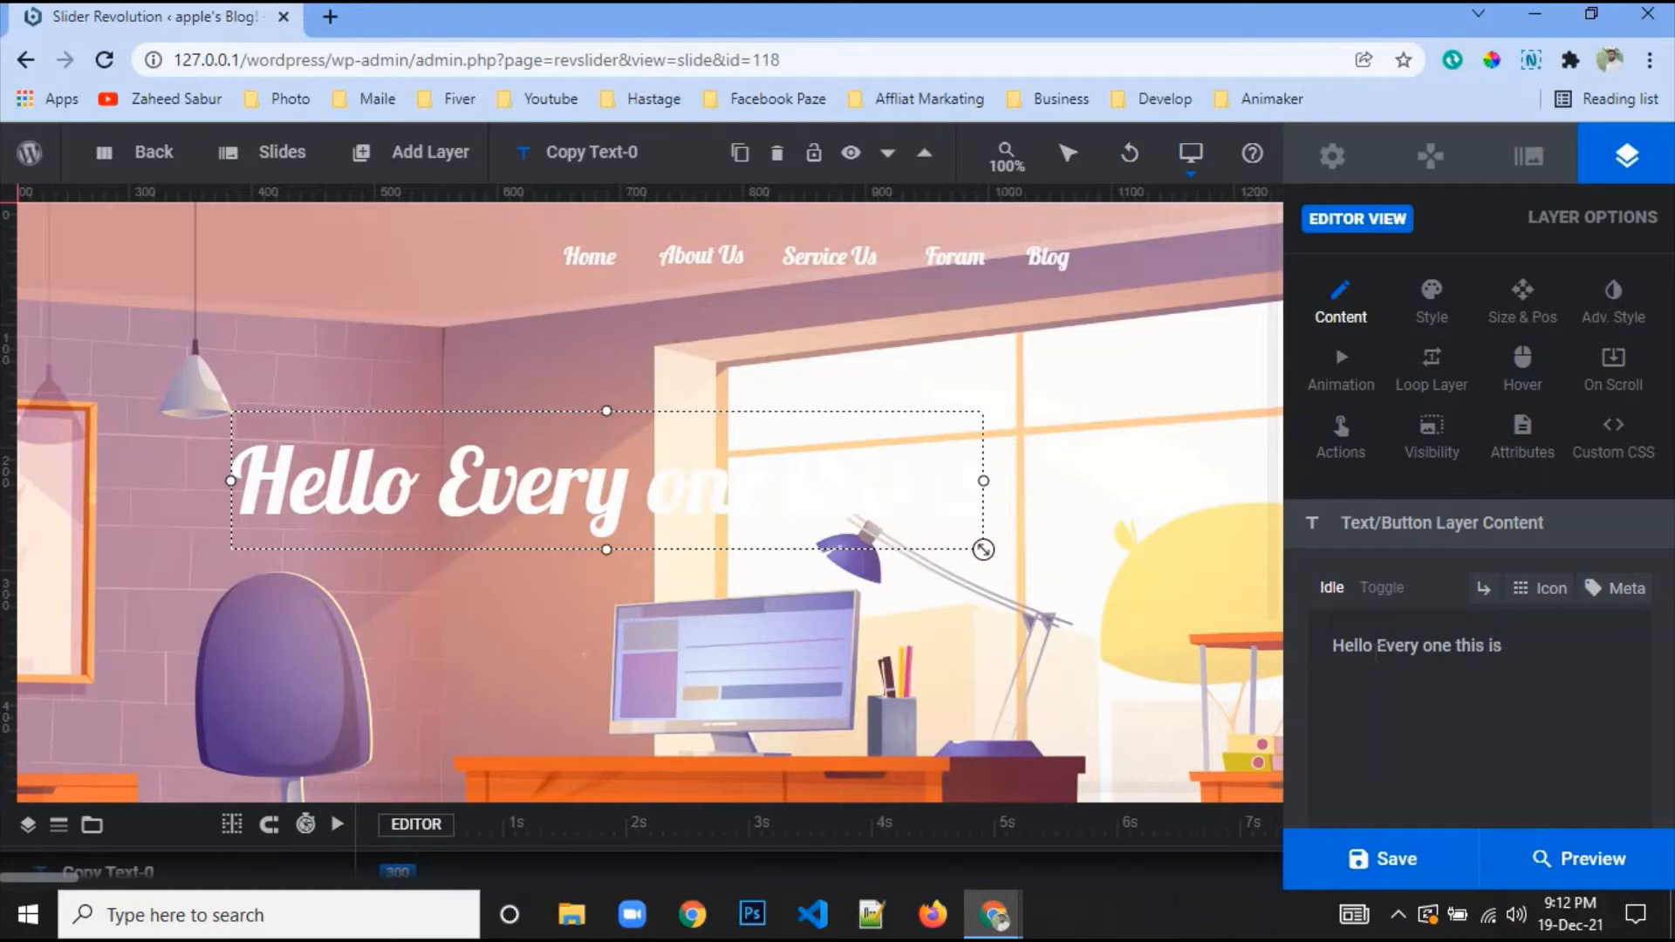
type(" my")
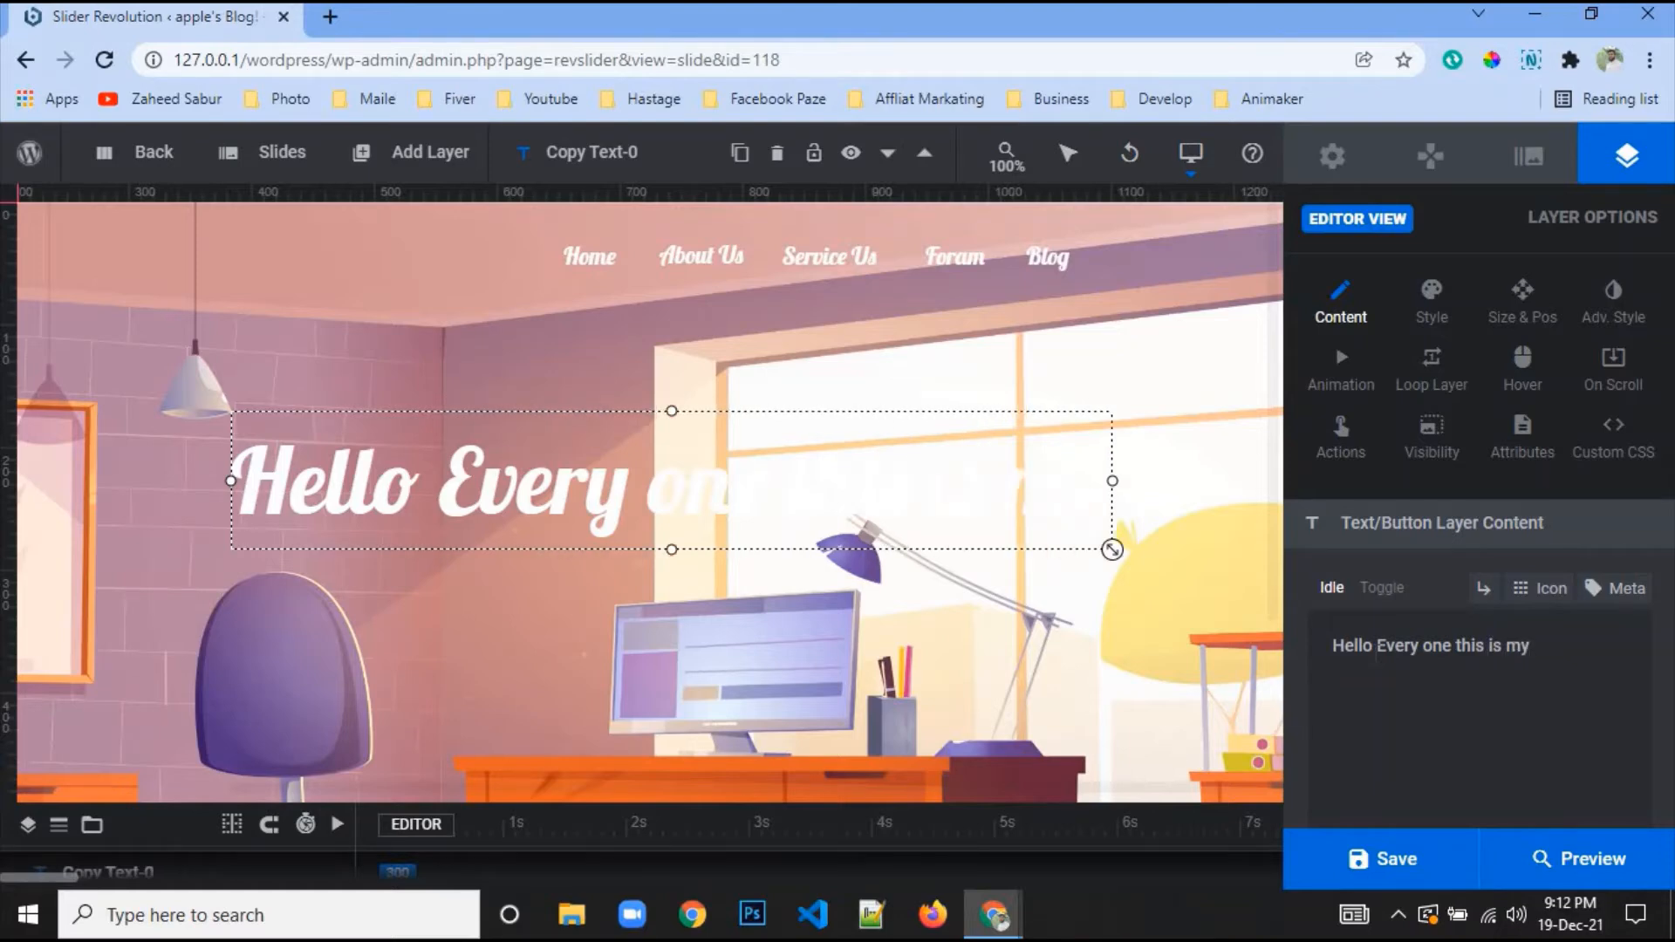
type(" wor")
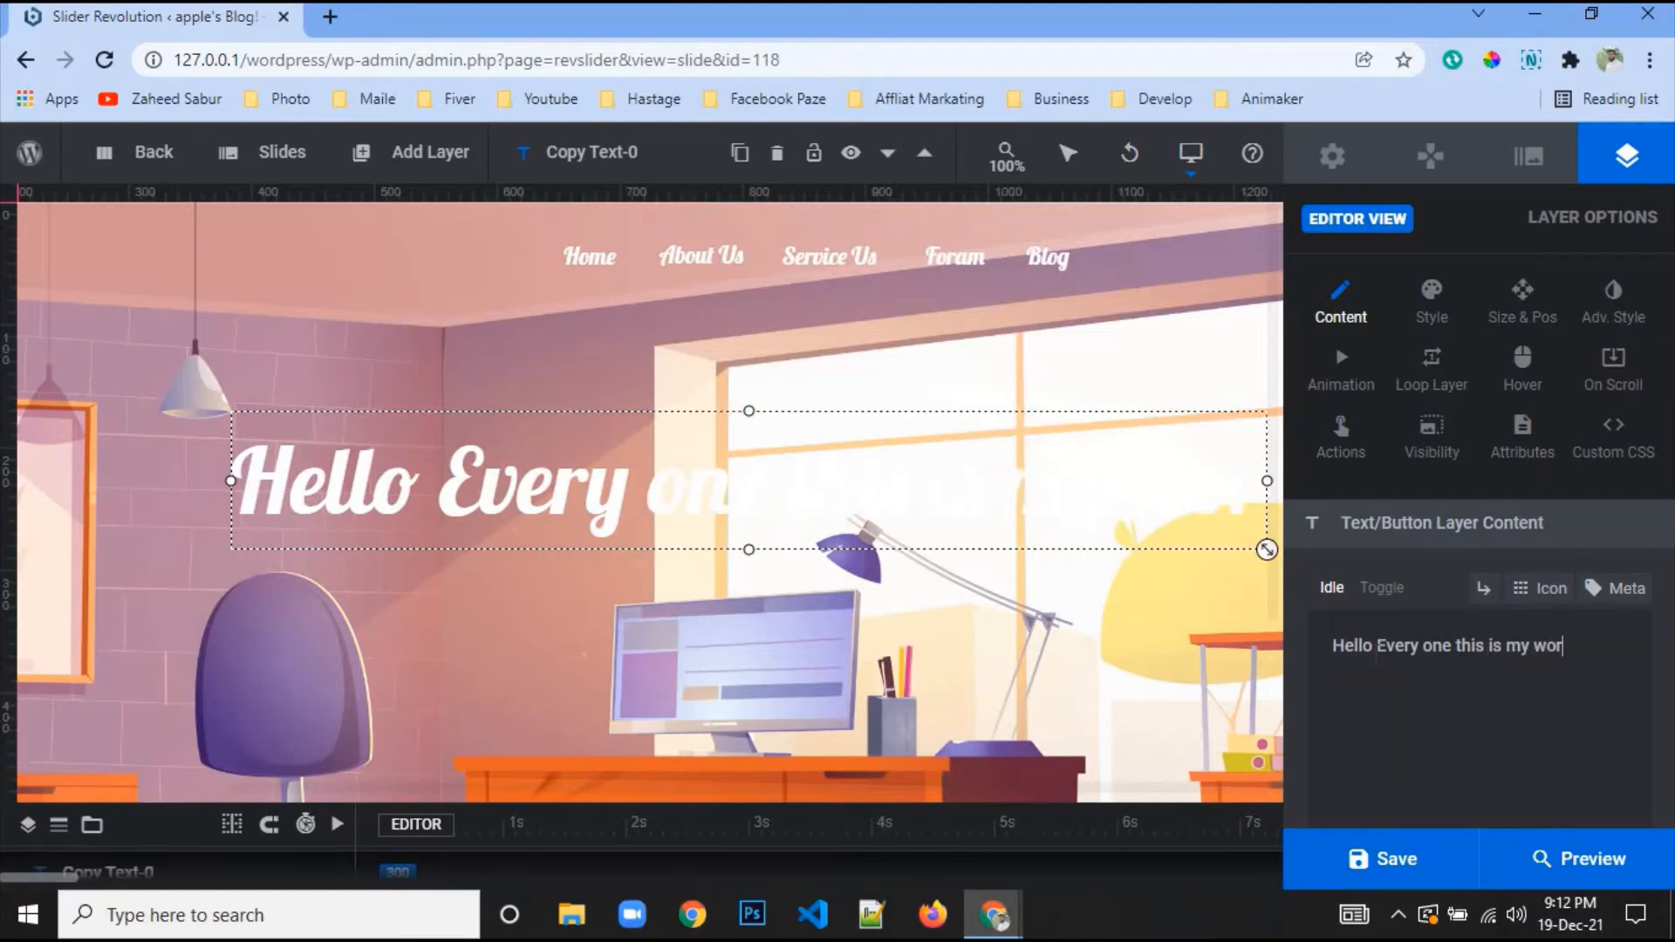
type("k")
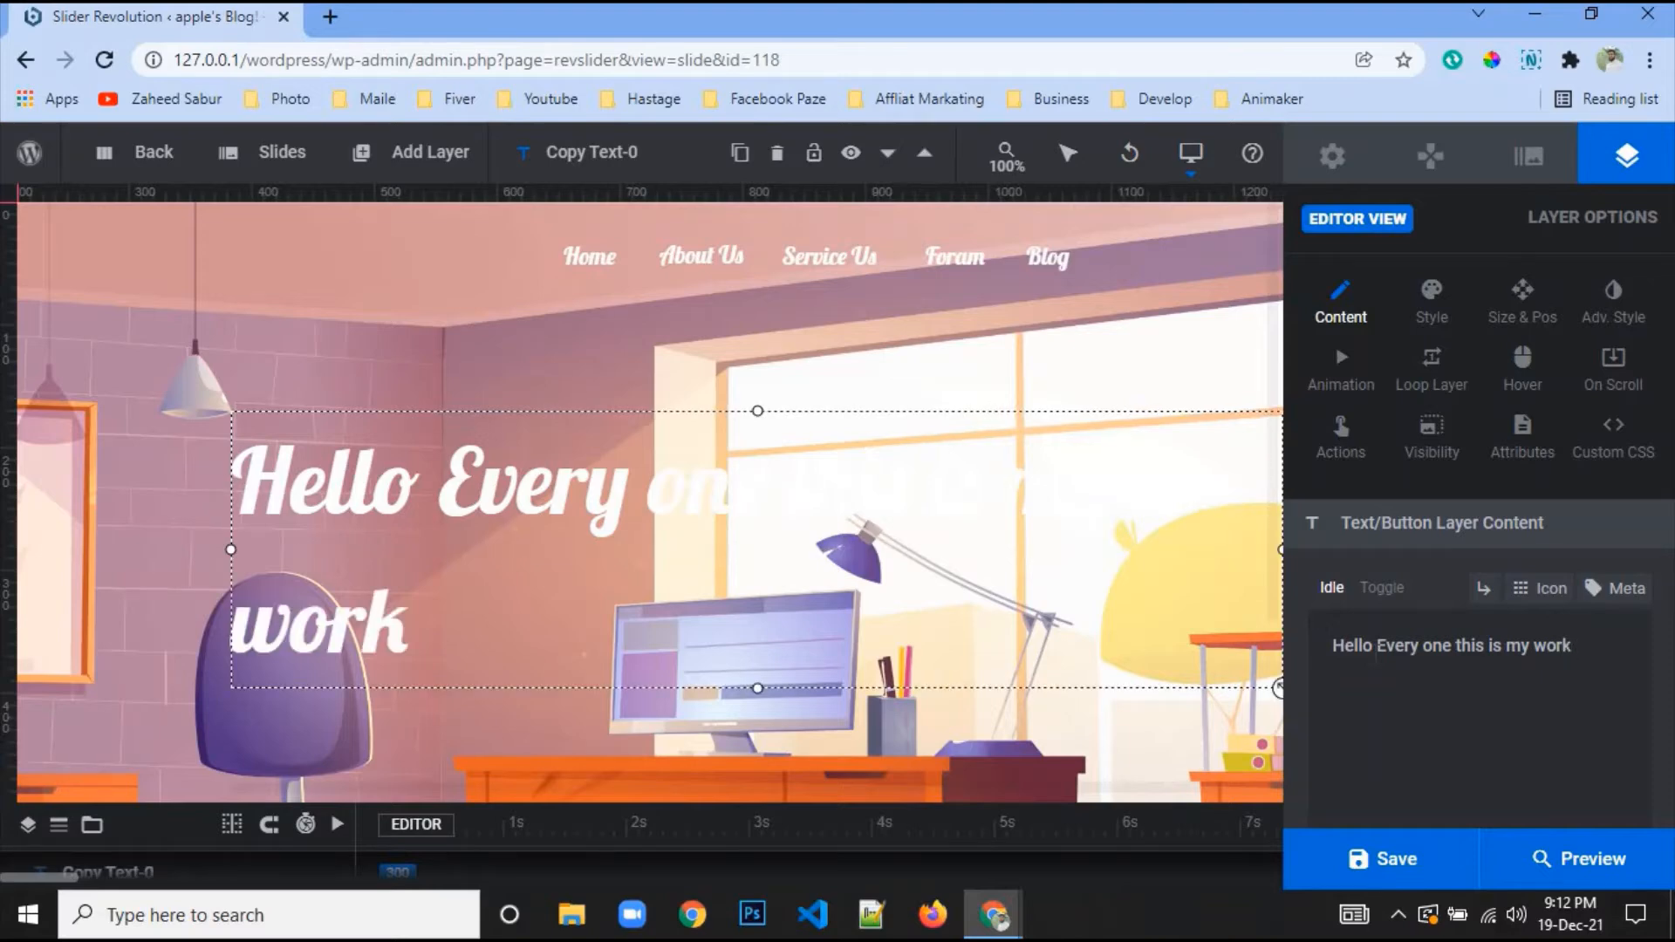
type(" stys")
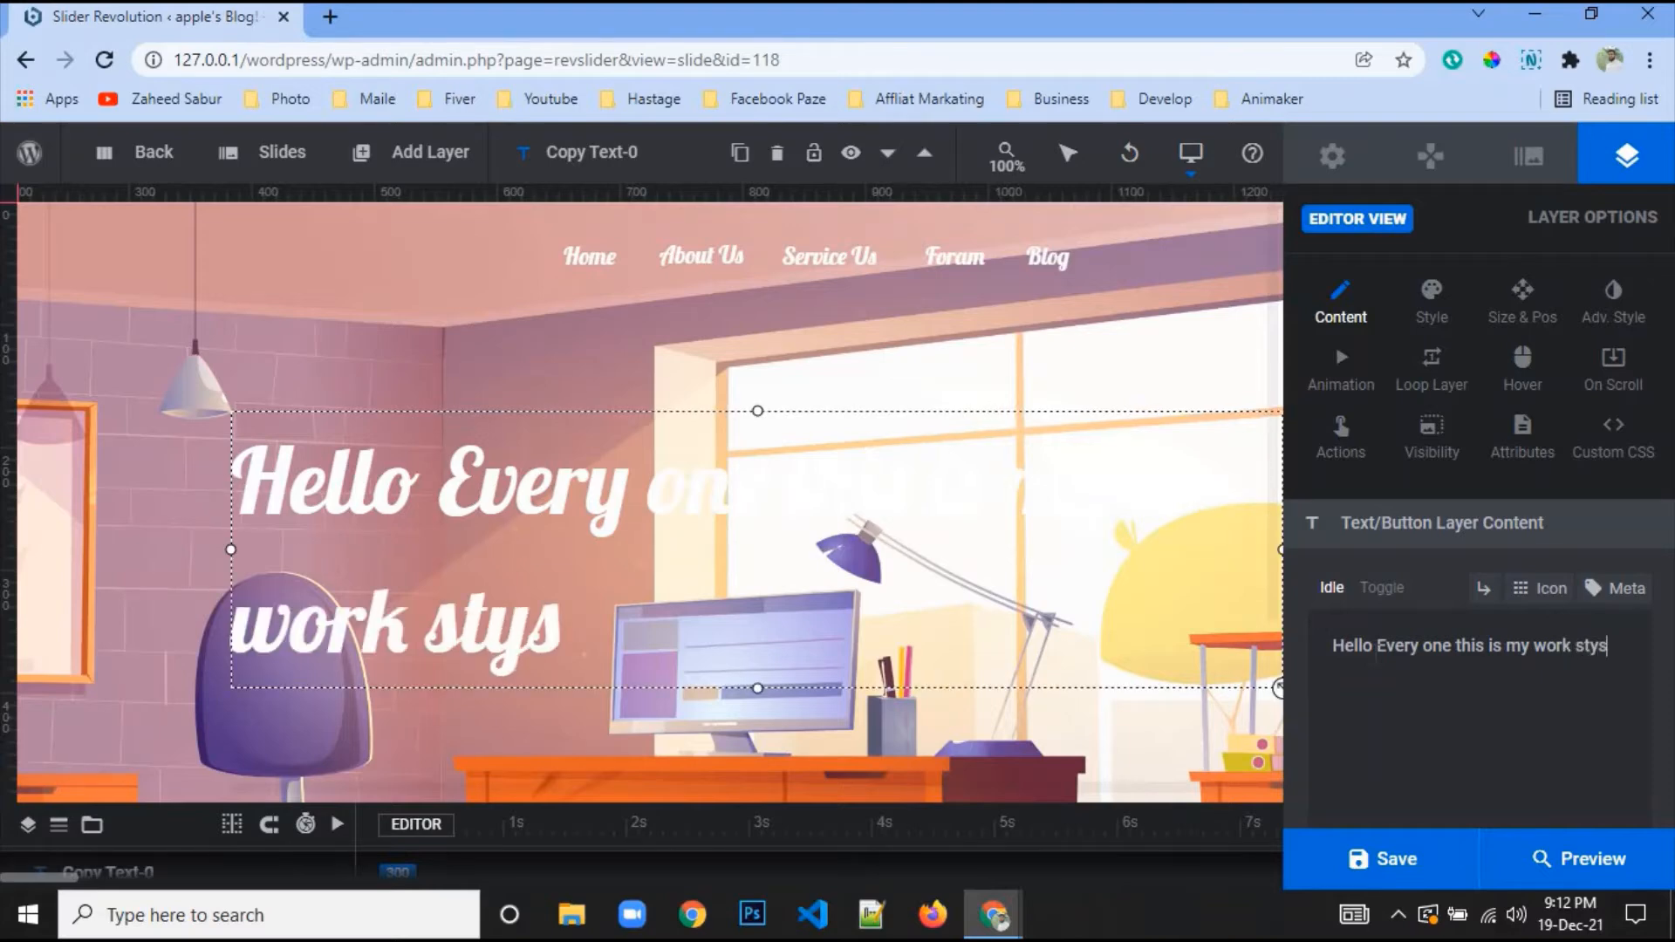
type("hon")
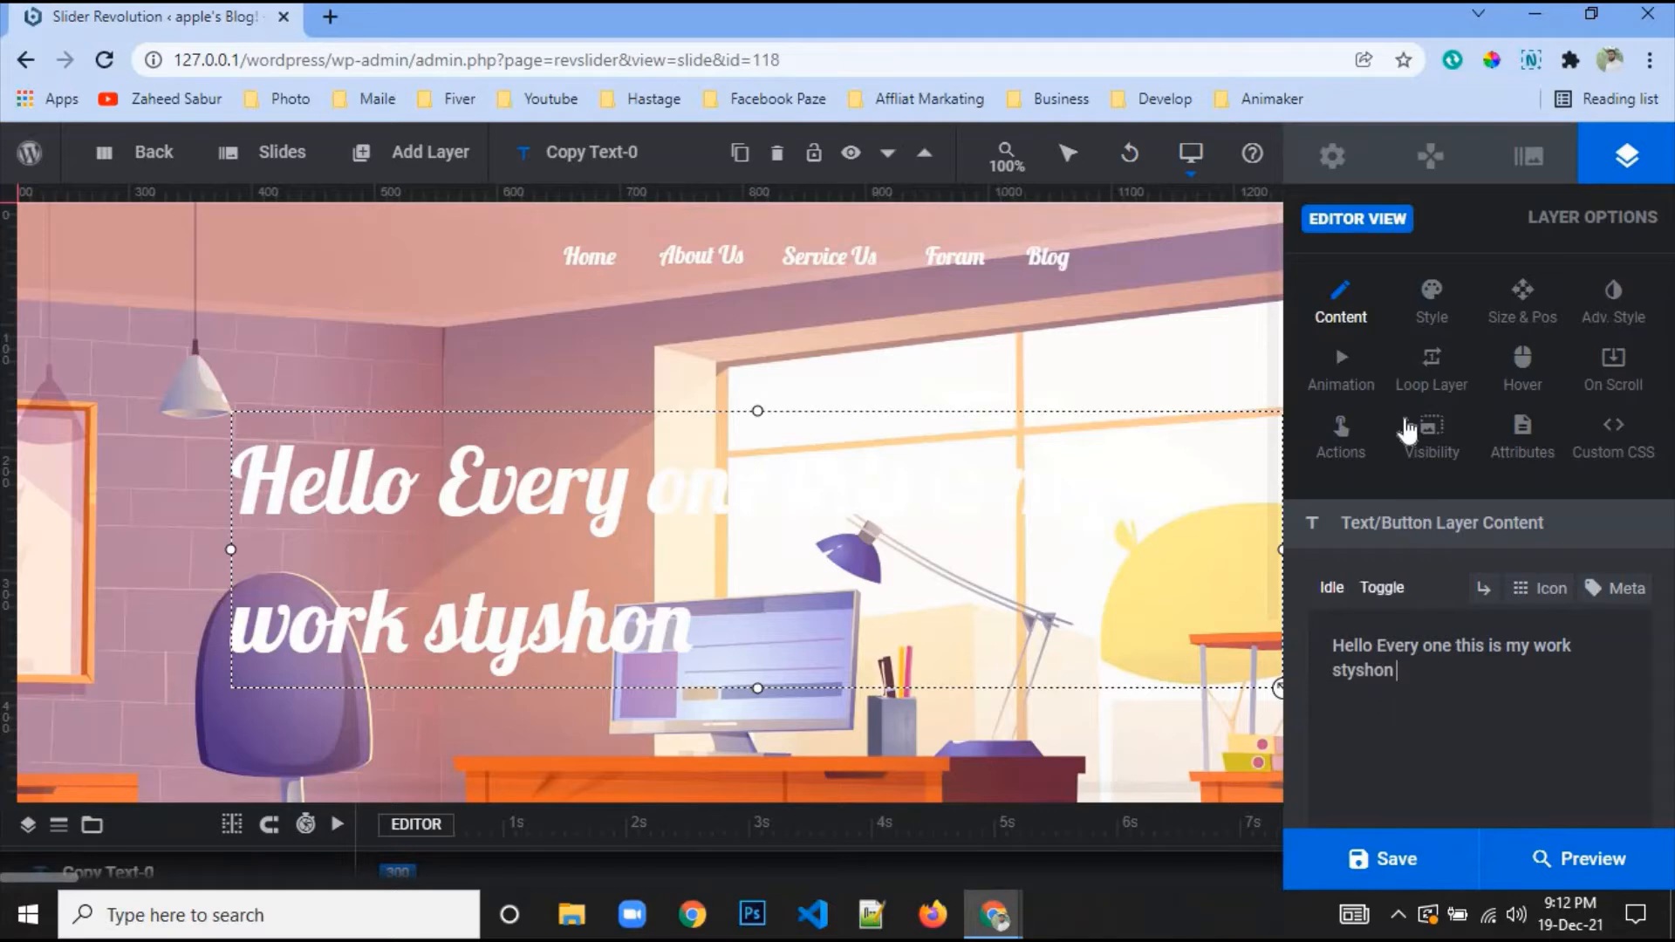
Try the preset text colors #ffcc00, #8e8e93, #800000 and #5856d6 on the headline layer
left_click(1432, 301)
scroll(1449, 548, "down", 5)
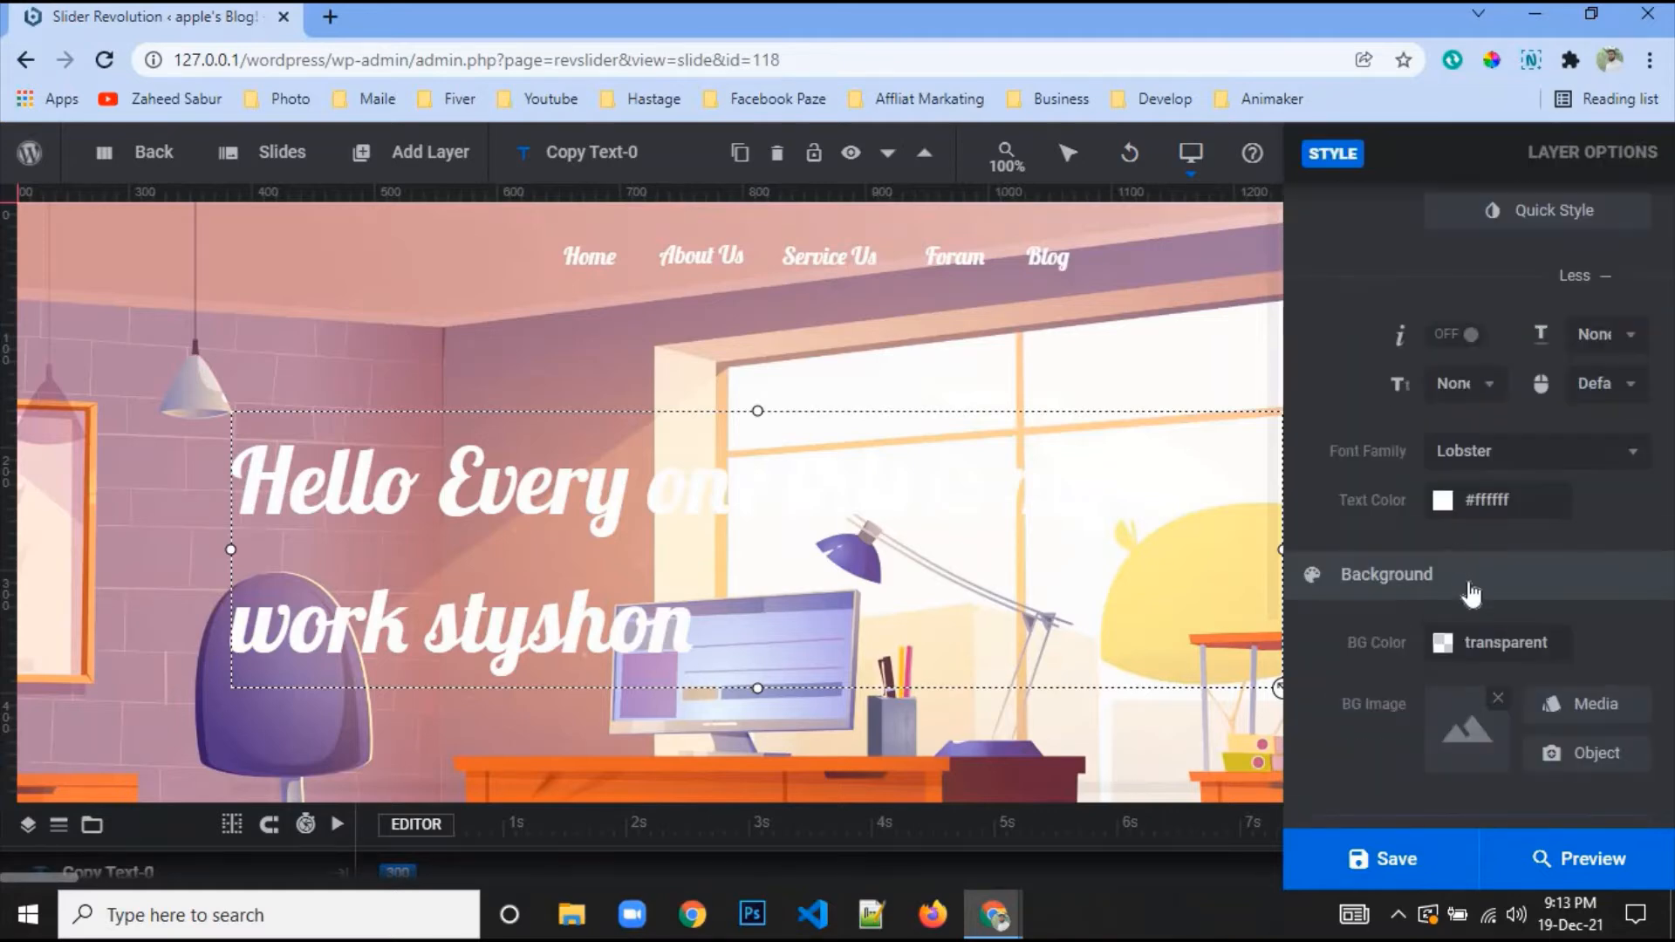
left_click(1447, 495)
left_click(897, 563)
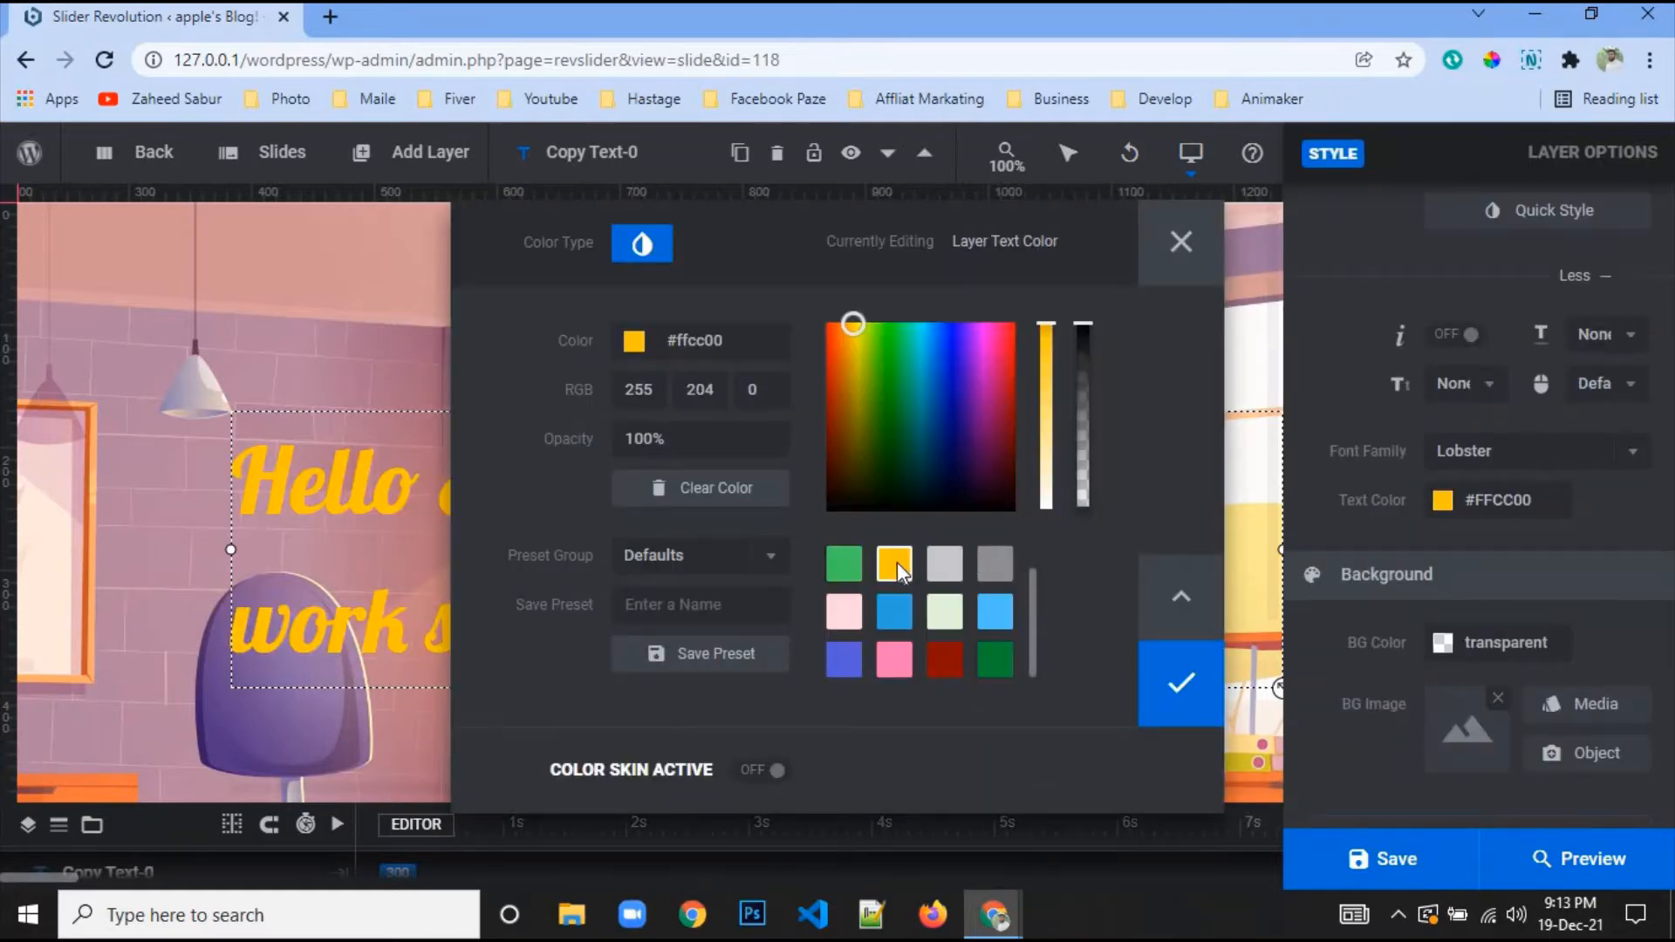
left_click(993, 563)
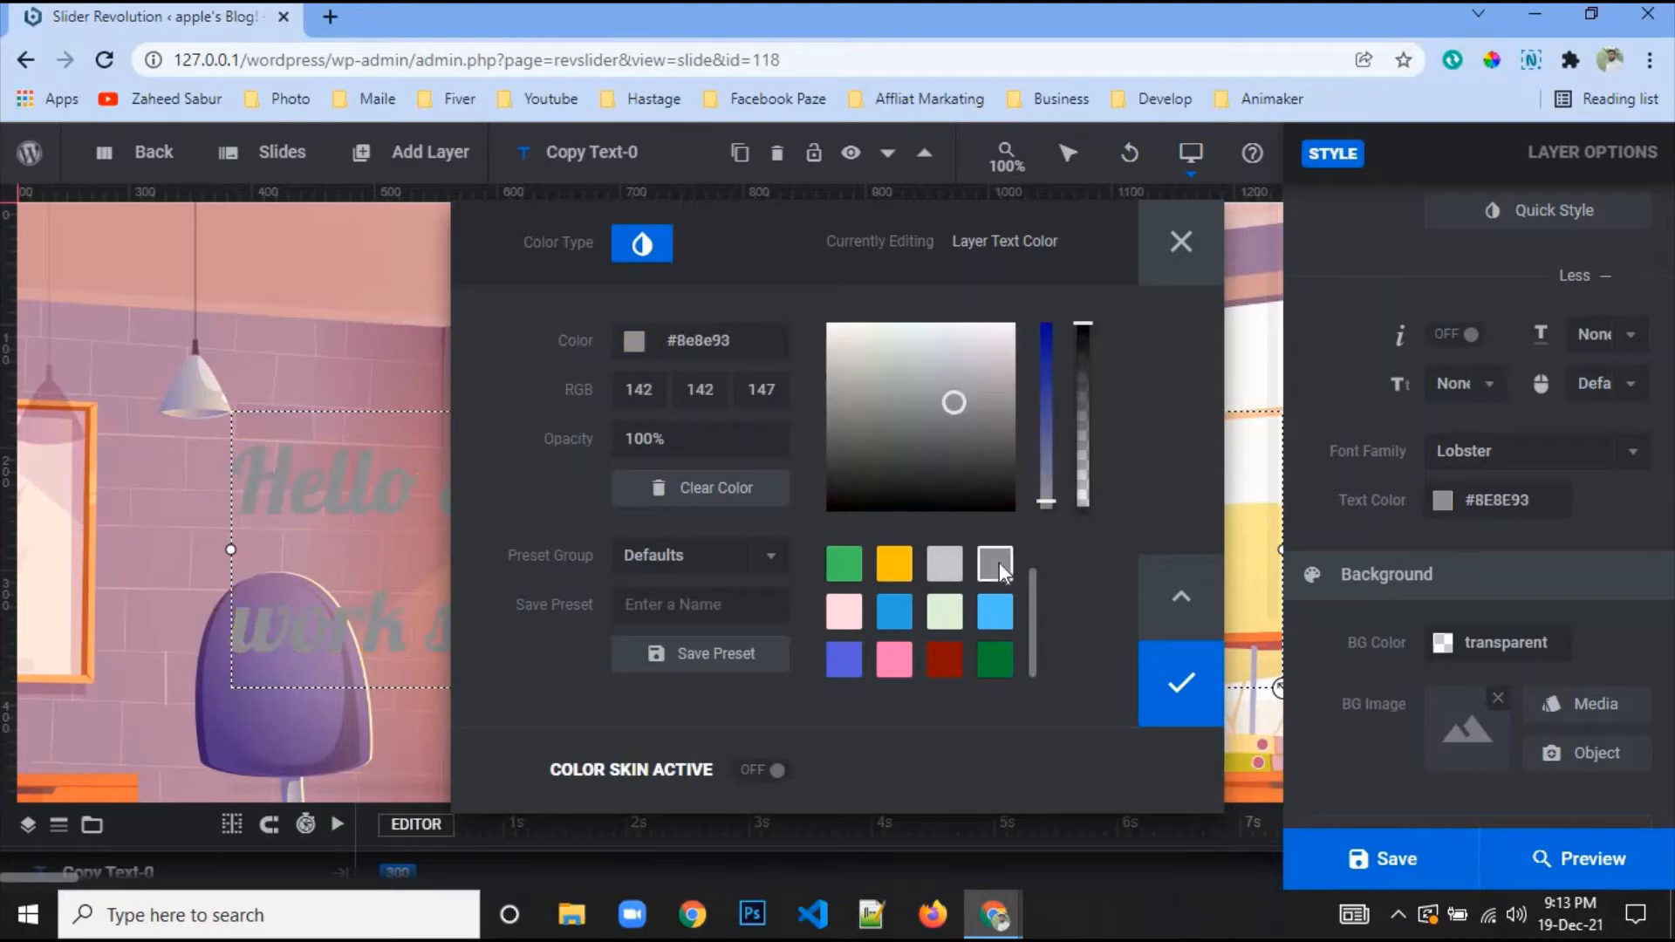
left_click(908, 567)
left_click(947, 664)
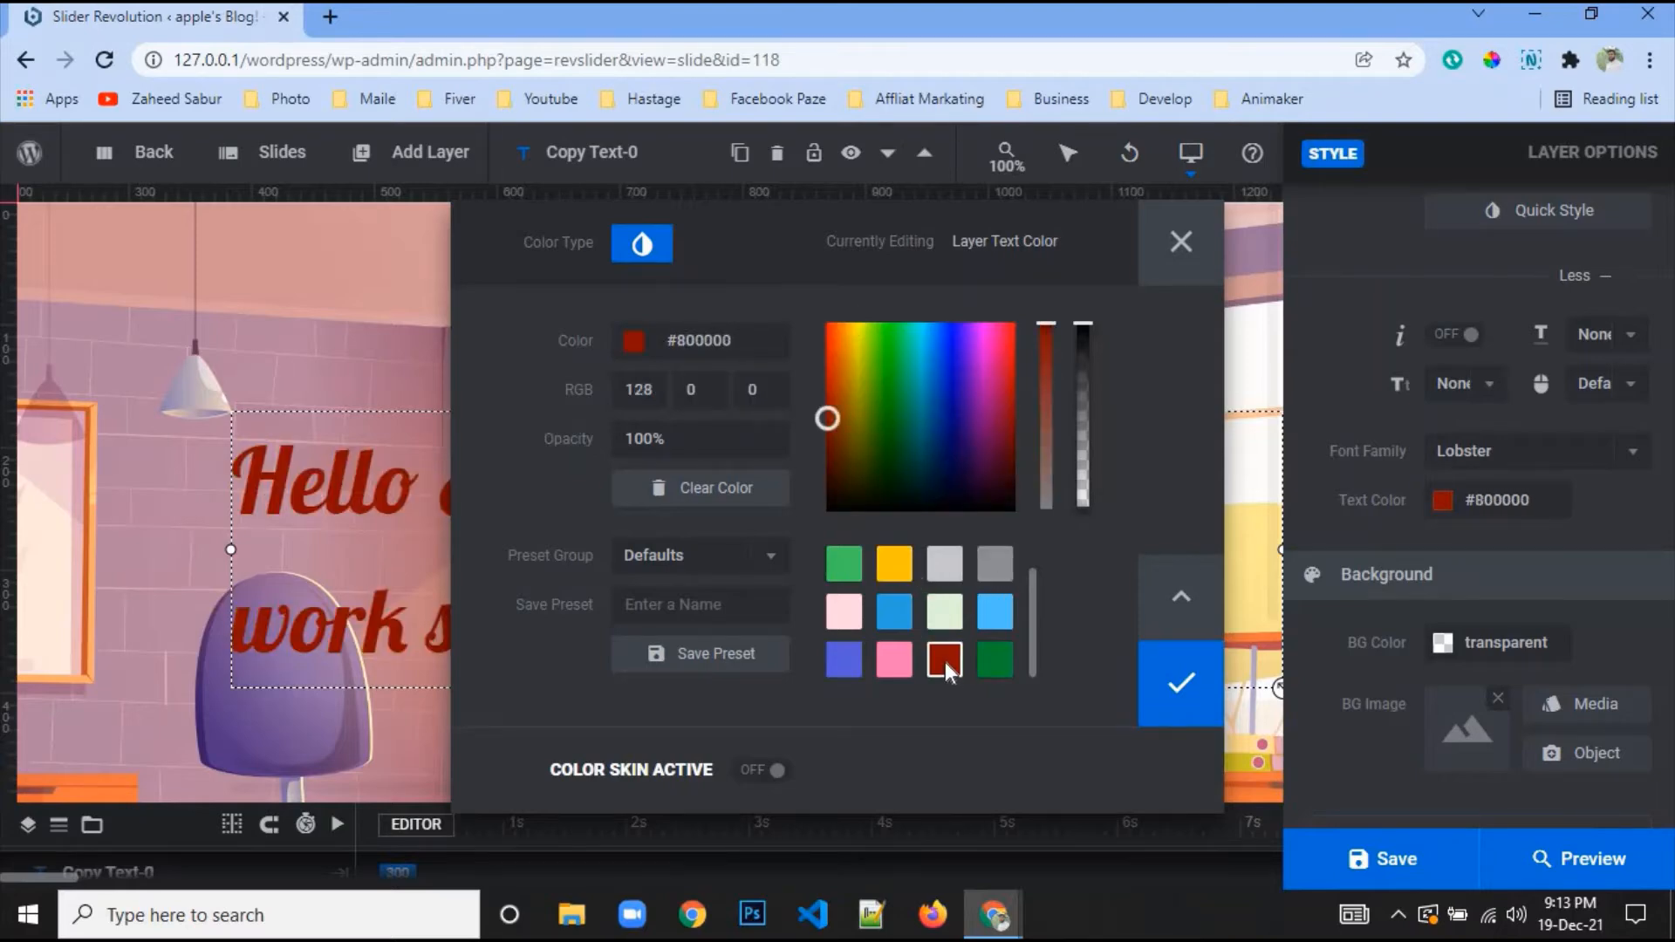
left_click(893, 568)
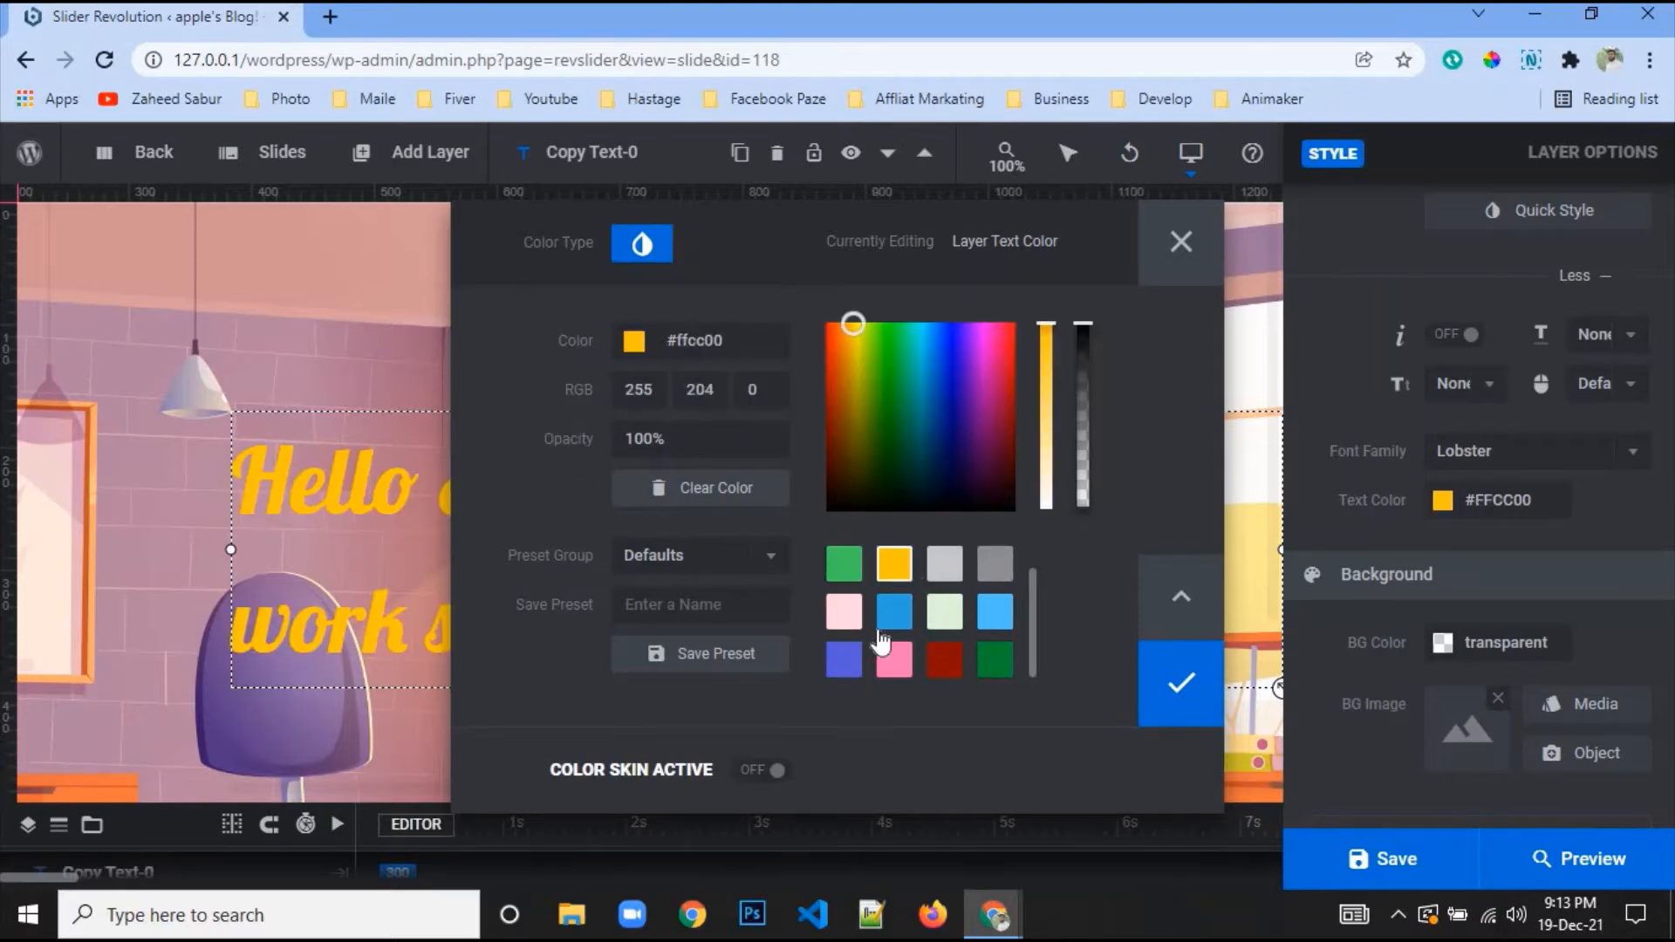
left_click(847, 660)
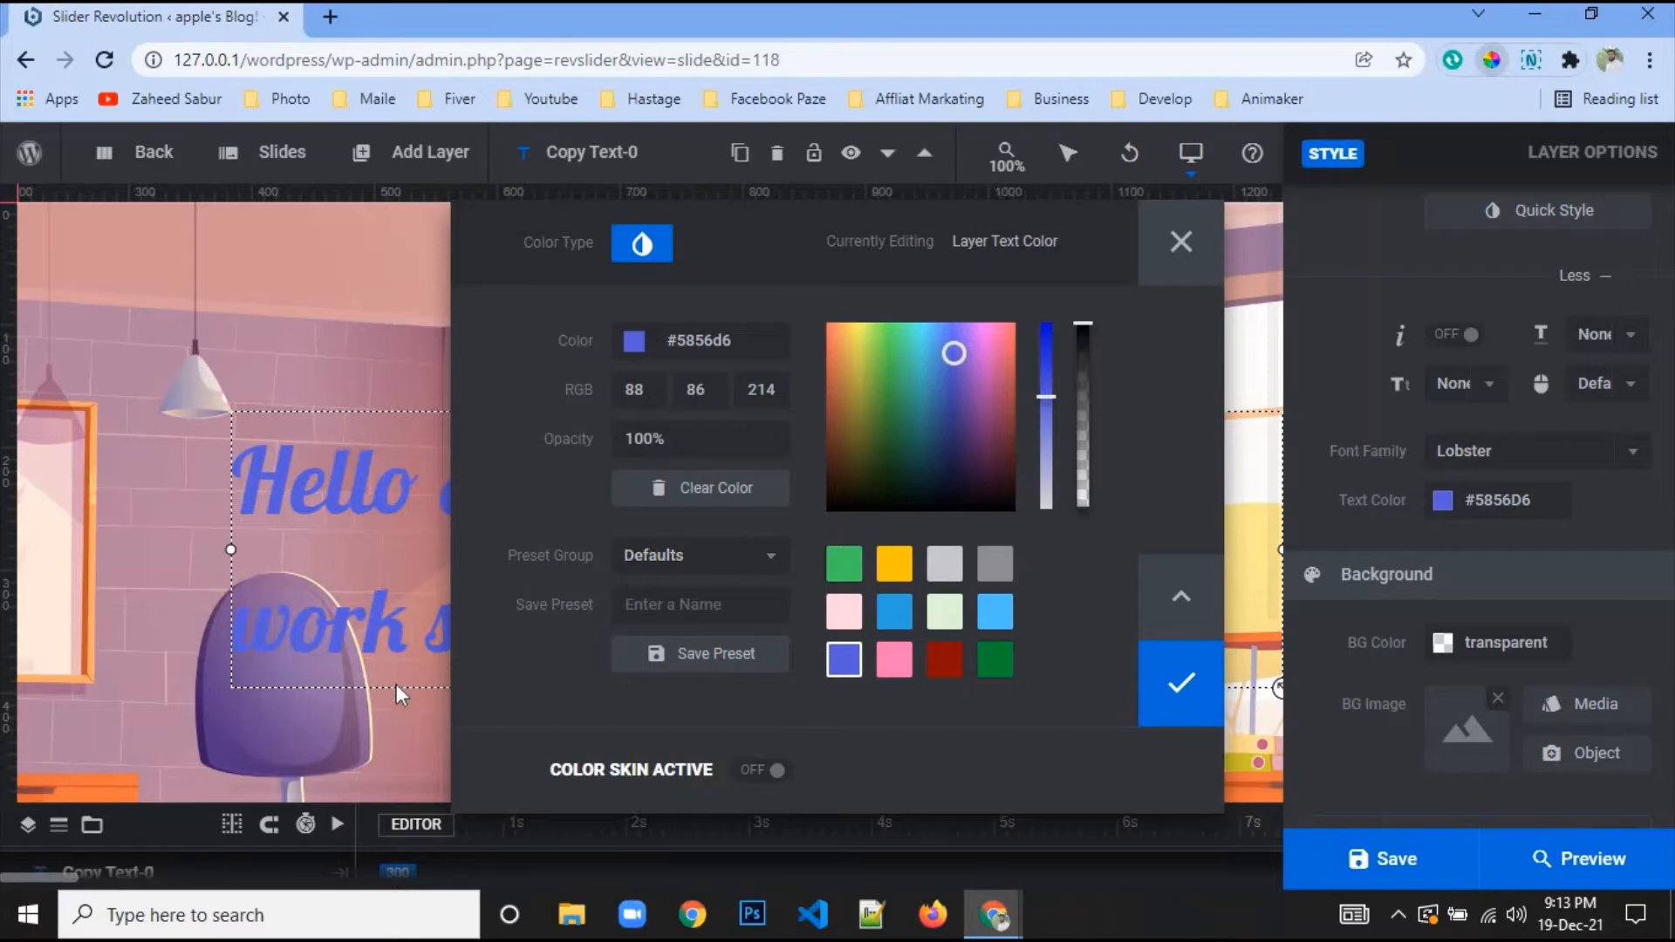
Sample the chair's dark purple with the ColorPick Eyedropper and apply #523181 as the headline's text color
key("alt+p")
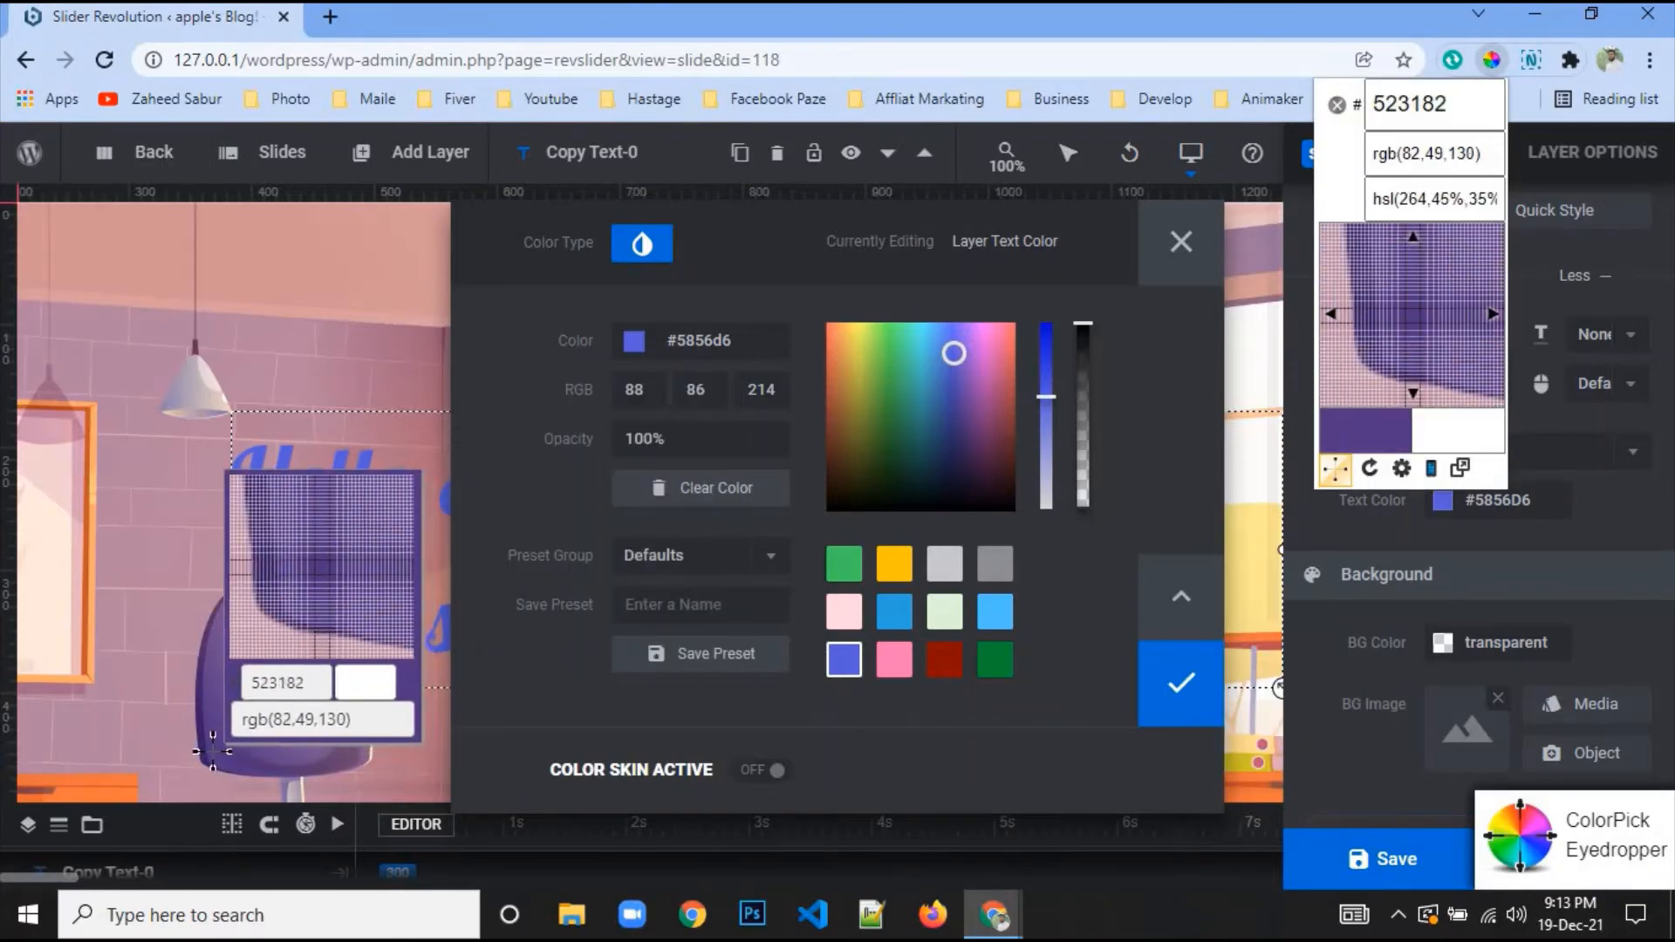
left_click(212, 751)
right_click(307, 679)
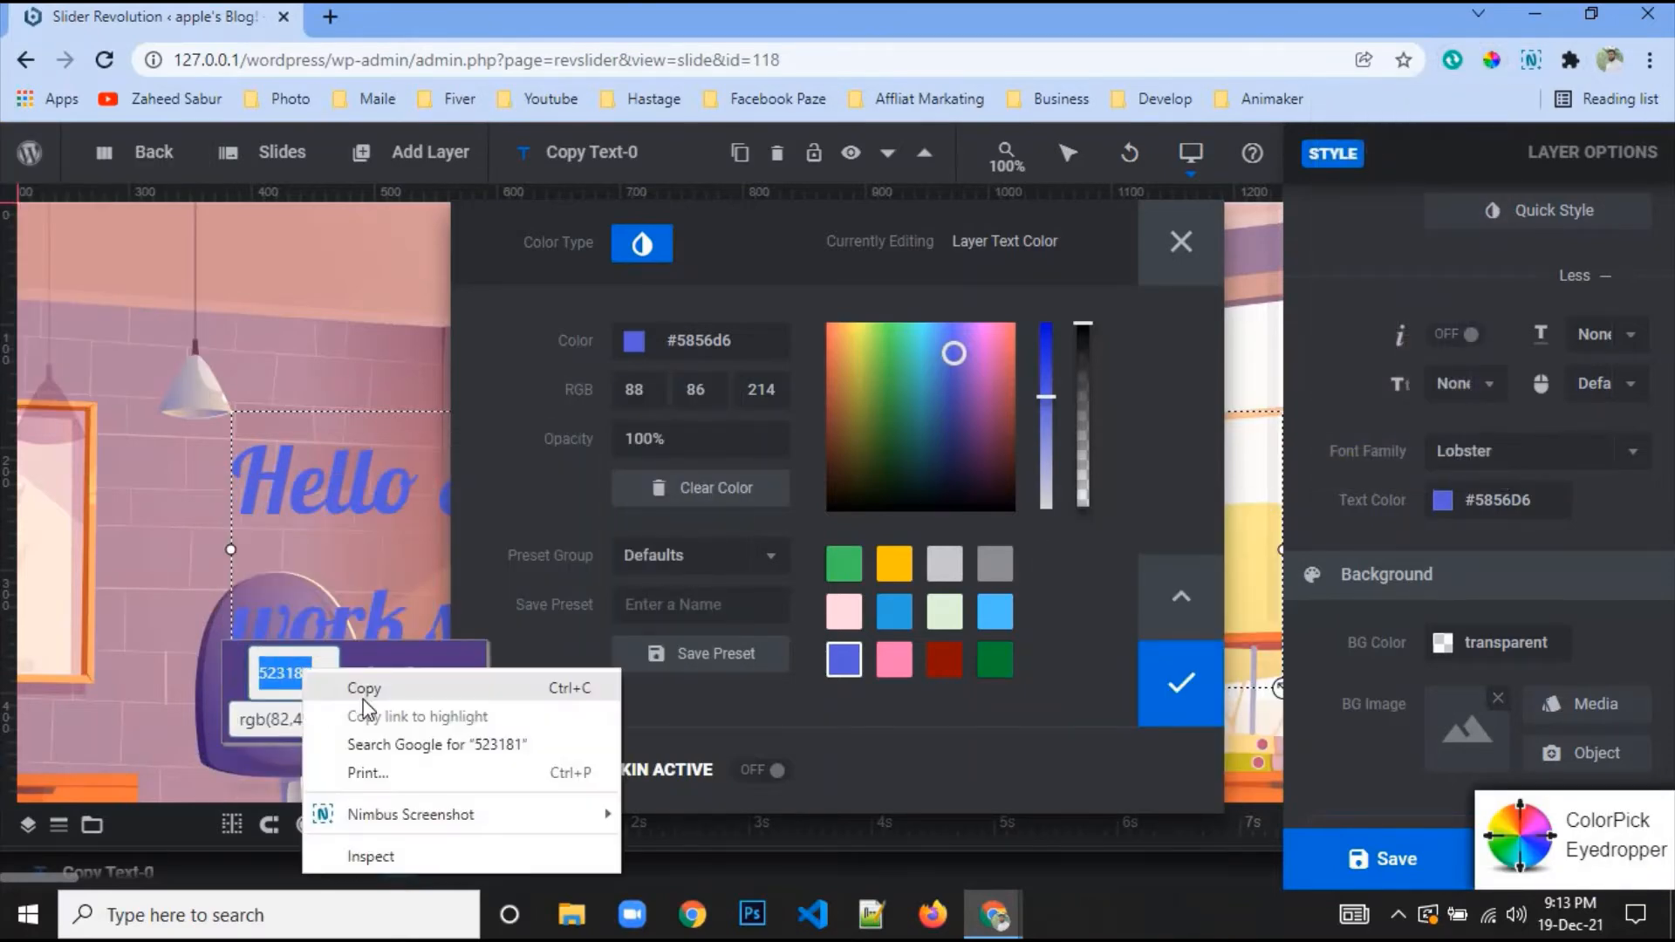
left_click(363, 685)
left_click(460, 689)
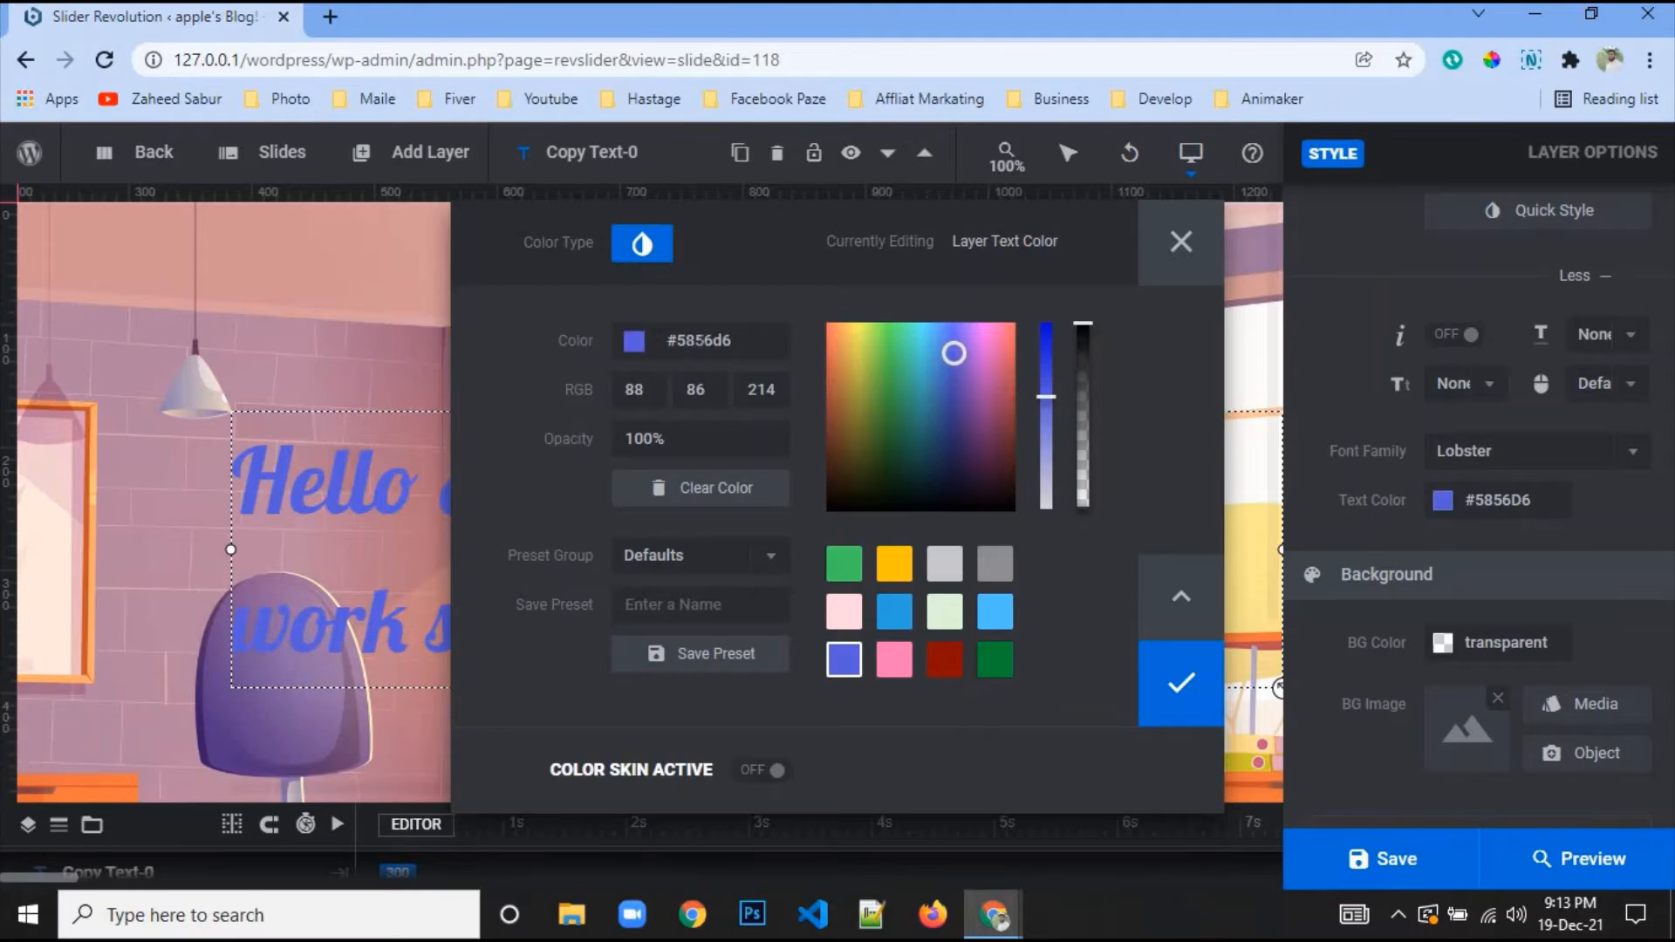
double_click(706, 336)
right_click(707, 336)
left_click(782, 451)
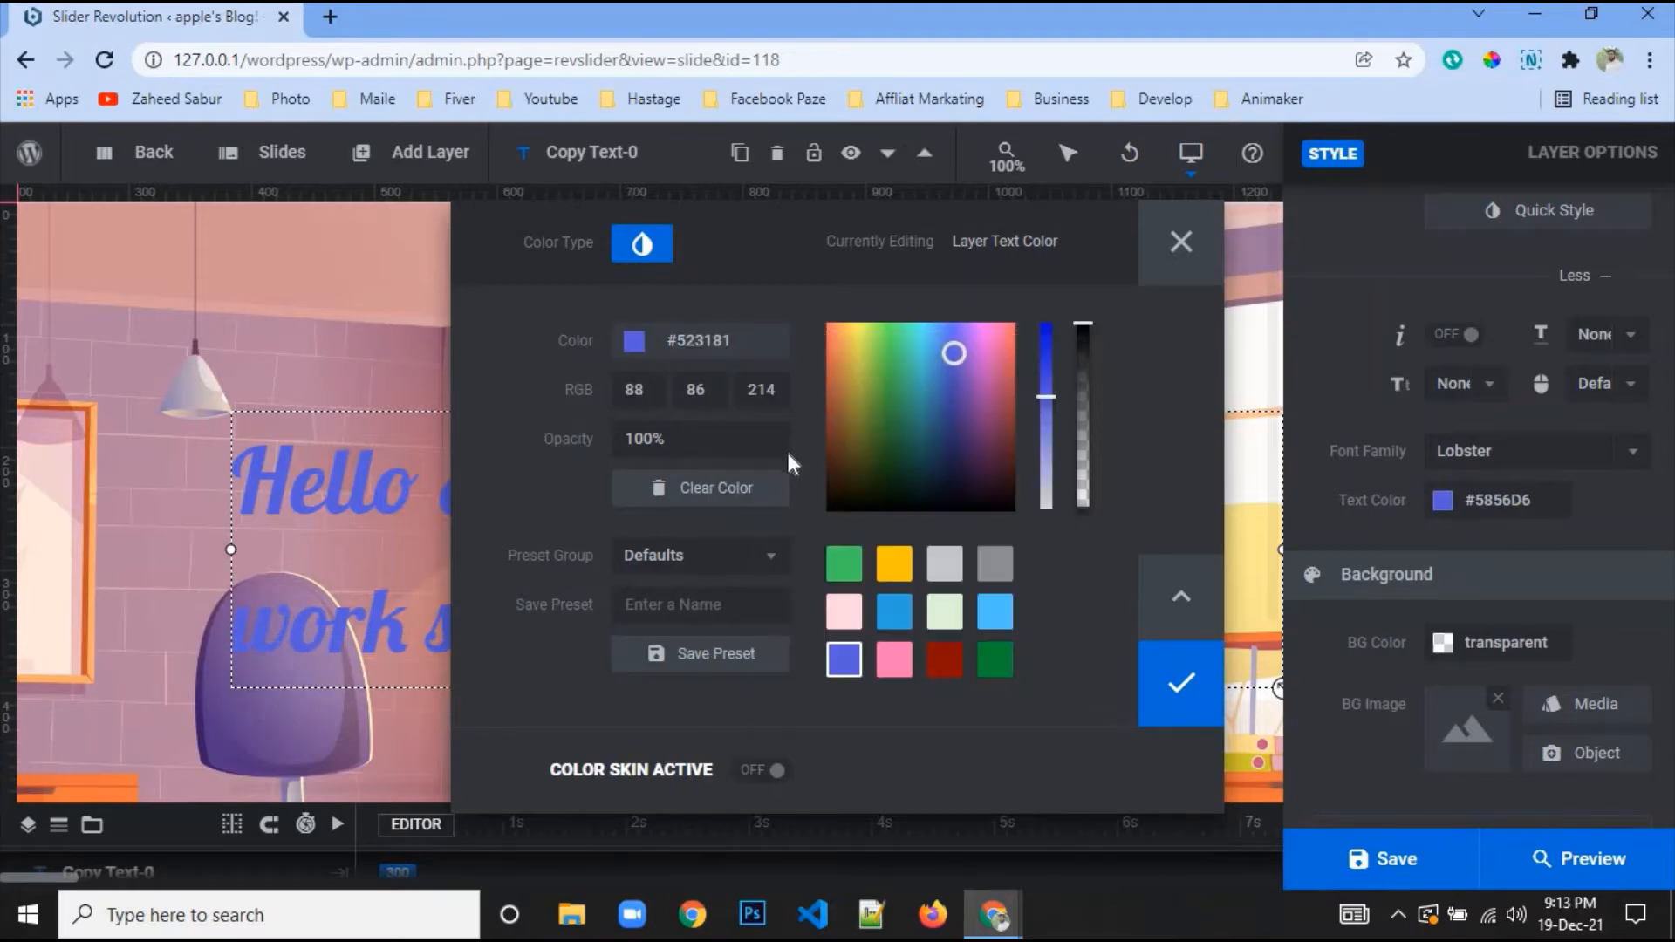
left_click(1180, 684)
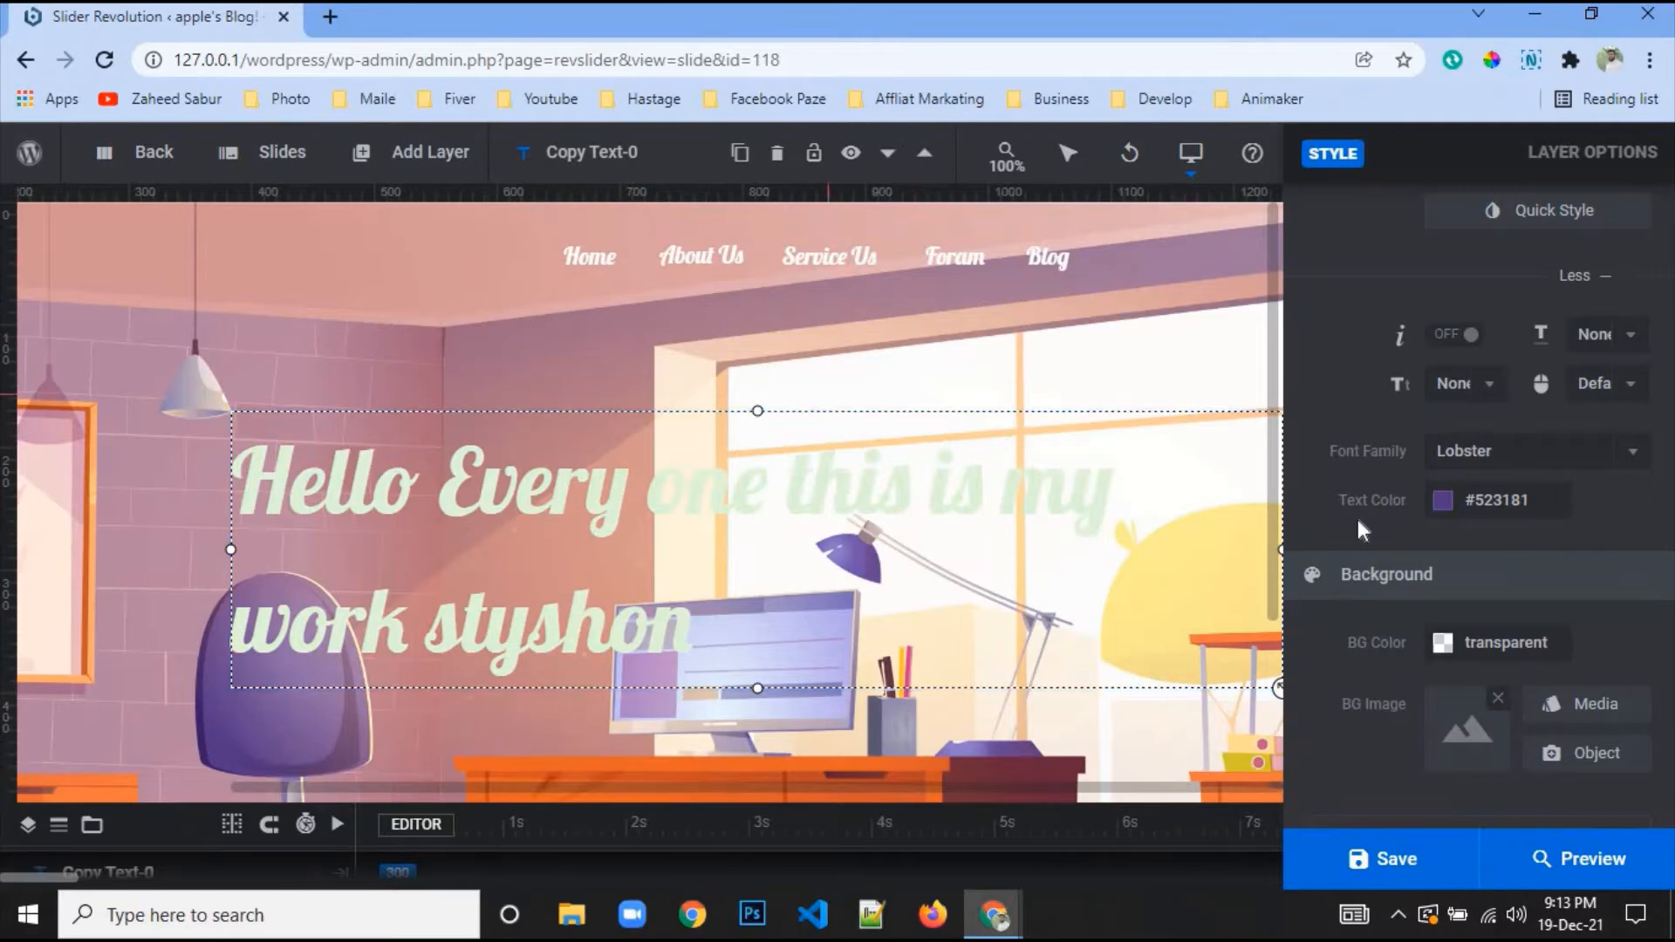
Set the headline layer's hover animation to Disabled and save the slider
scroll(1382, 600, "down", 5)
scroll(1379, 584, "up", 9)
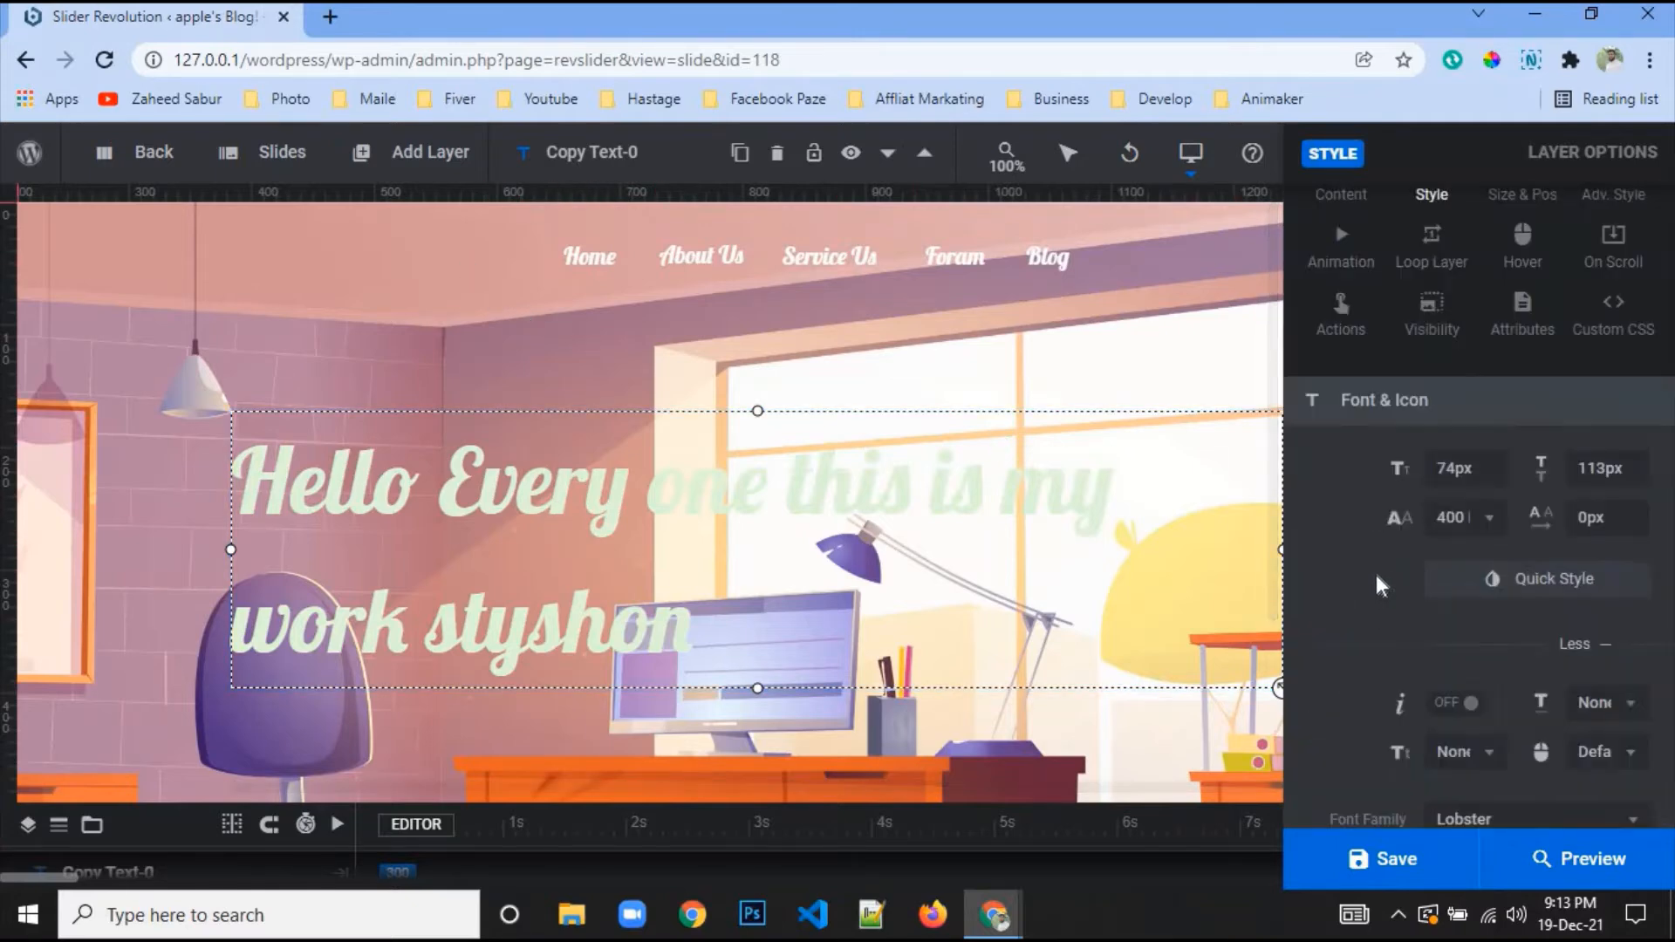
left_click(1523, 261)
scroll(1483, 523, "down", 5)
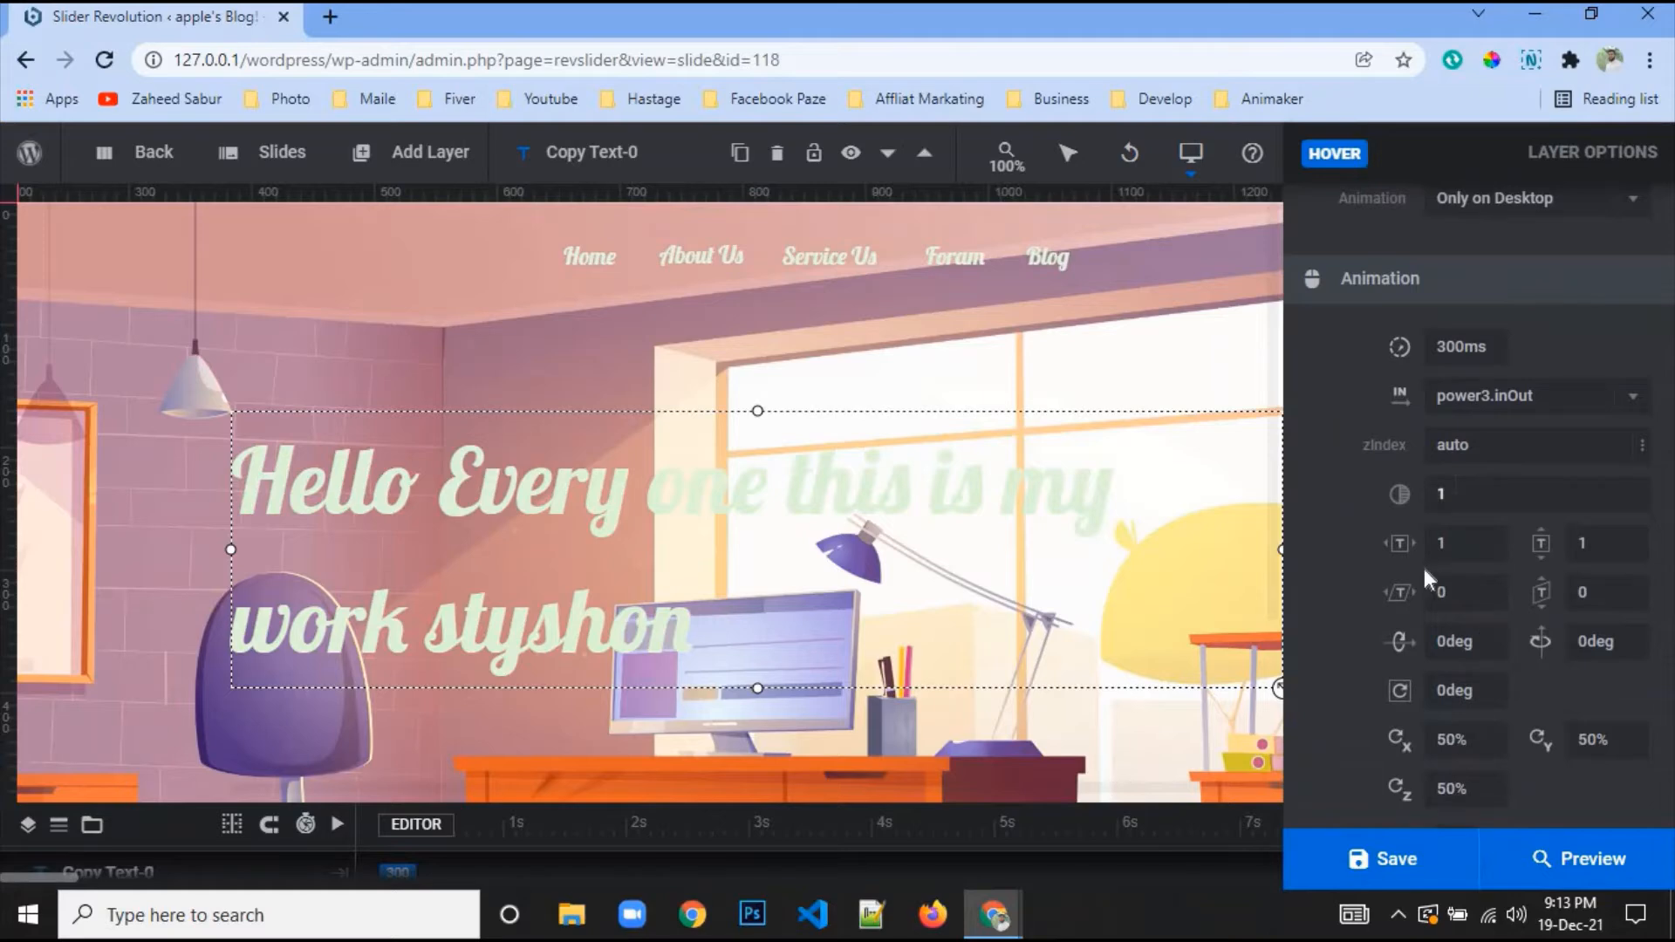
scroll(1424, 568, "up", 1)
left_click(1507, 329)
left_click(1507, 454)
scroll(1492, 480, "up", 4)
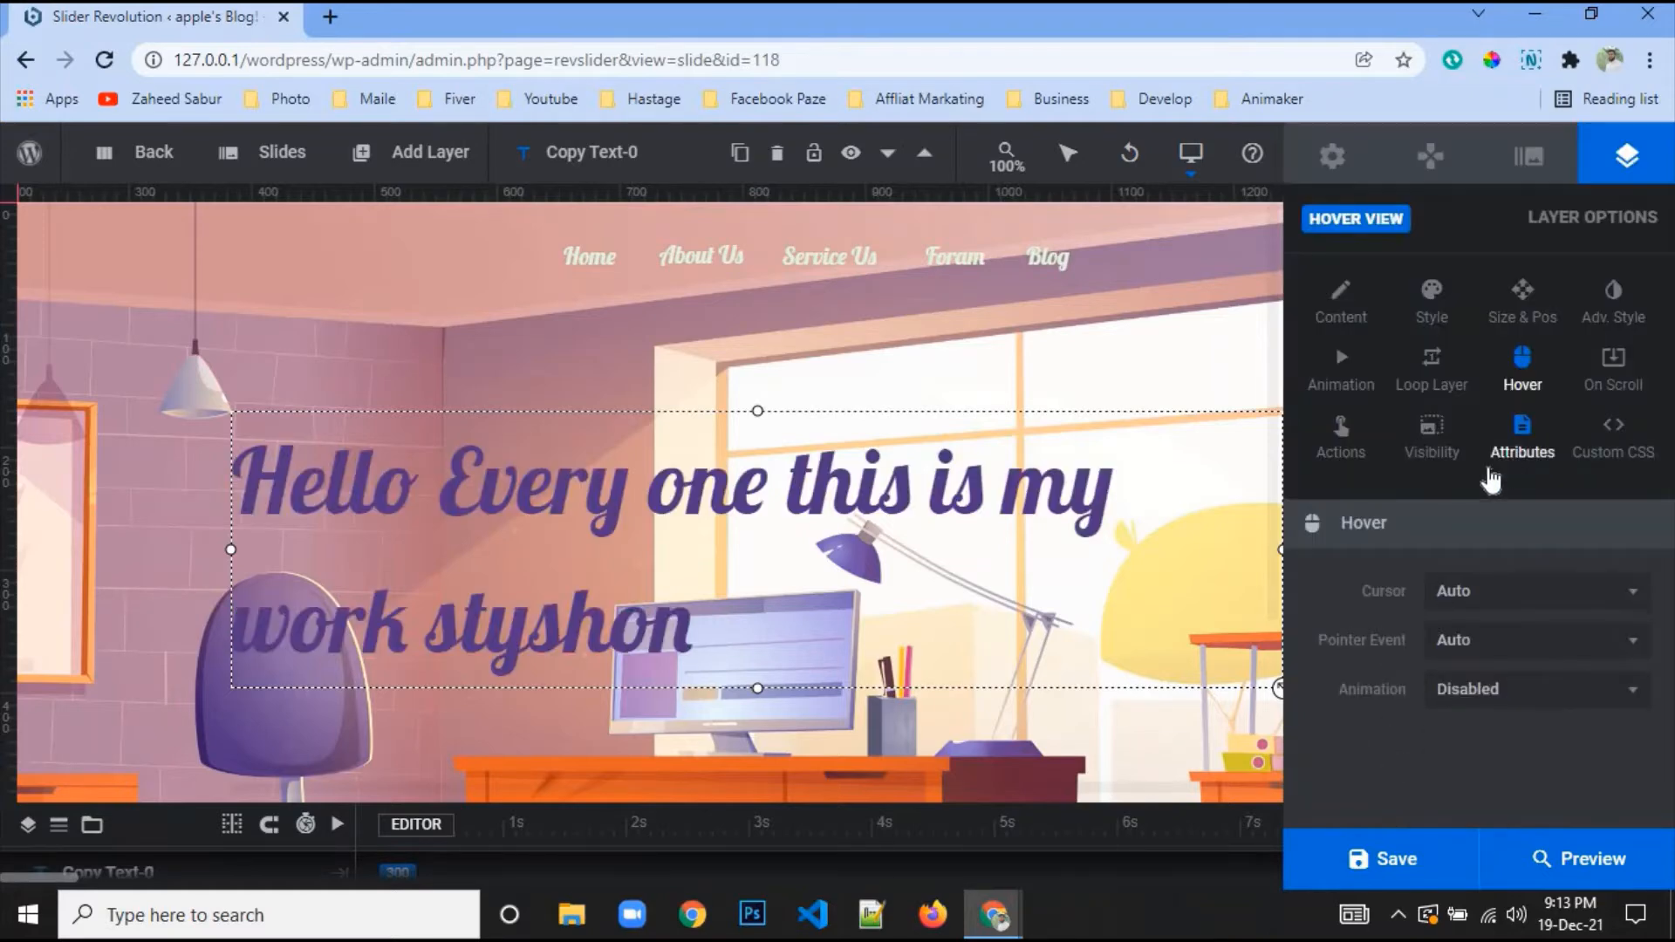
left_click(1361, 857)
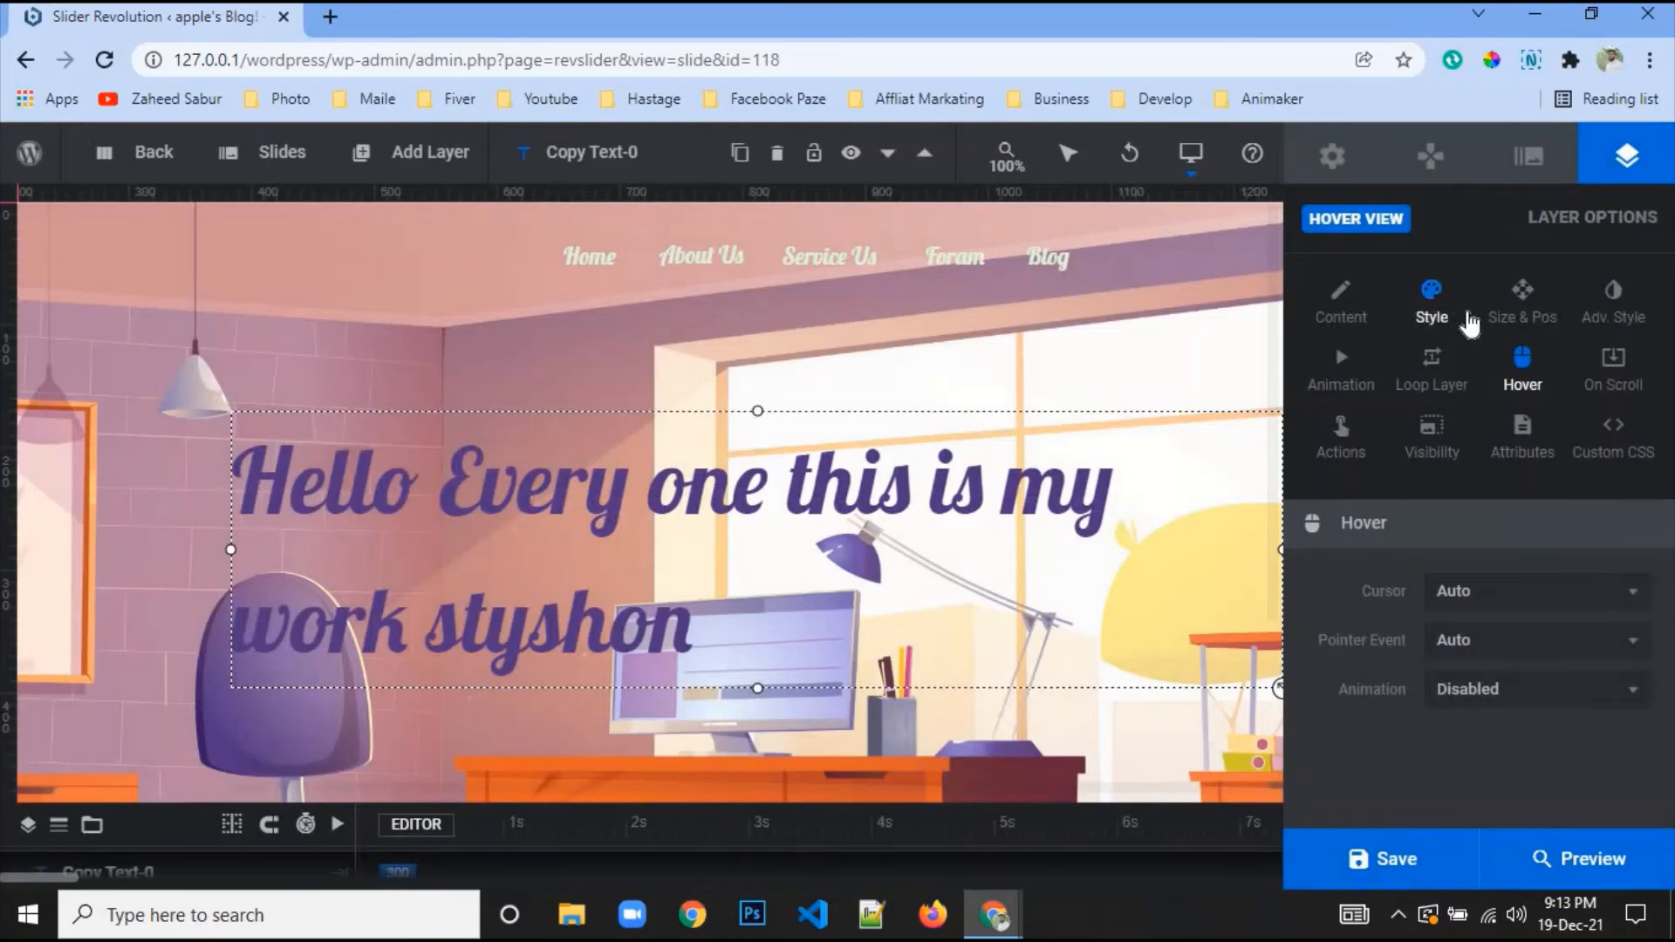
Examine the headline layer's font and background style settings, including the additional font options and the font family choices
left_click(1432, 301)
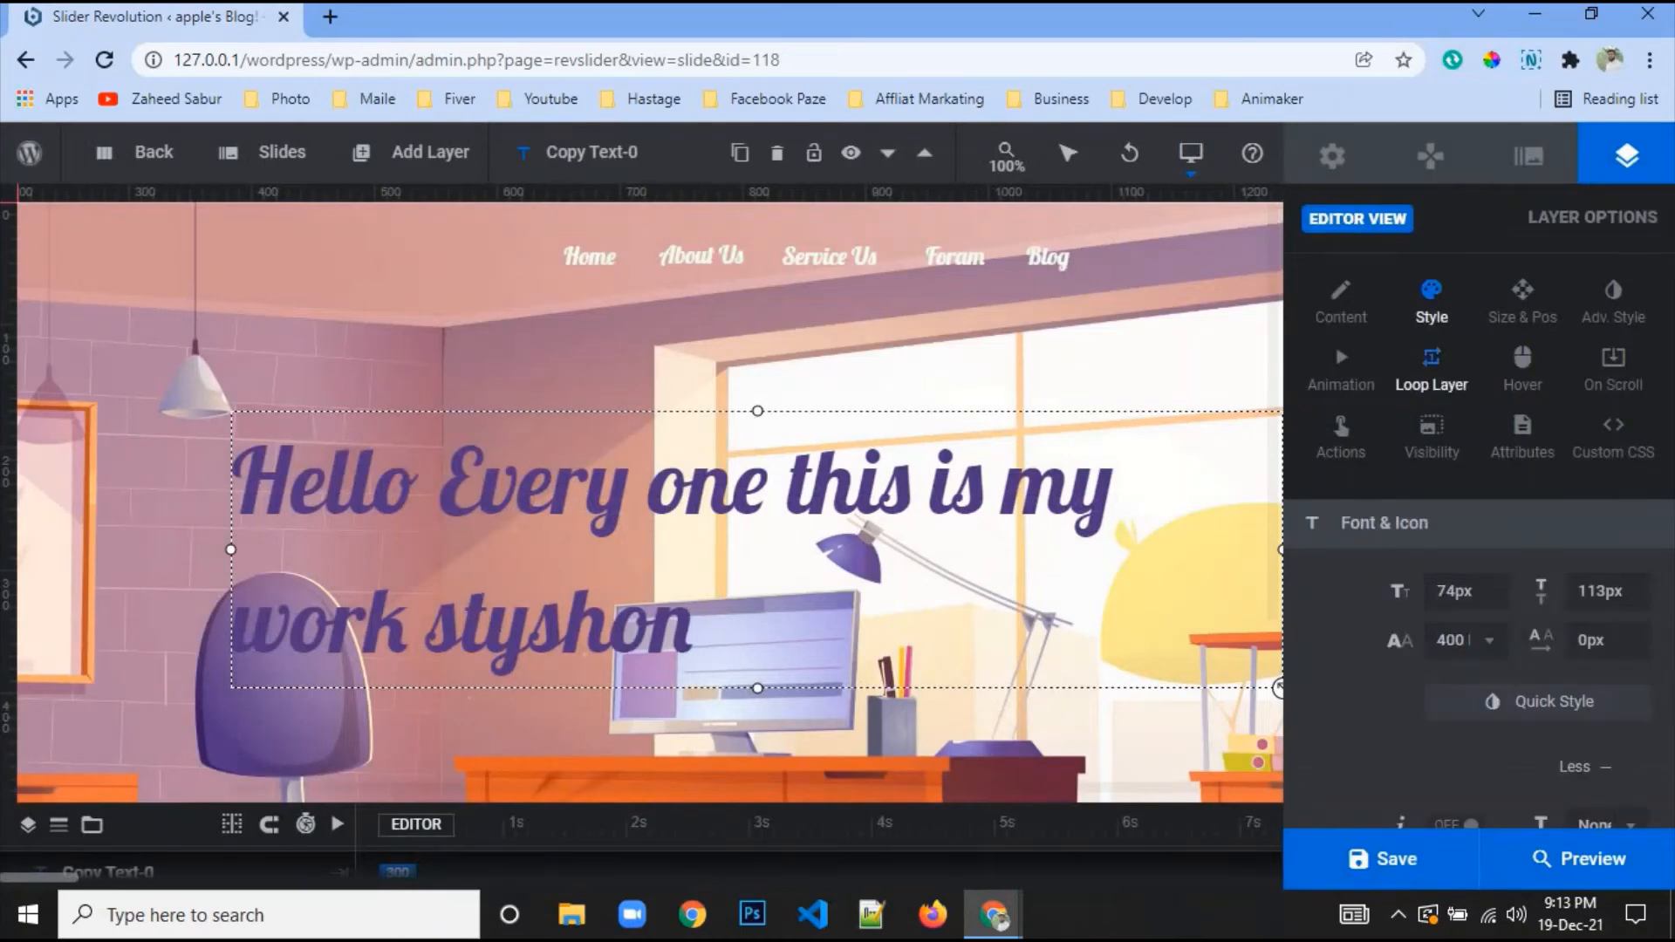
scroll(1516, 543, "down", 3)
scroll(1447, 559, "down", 2)
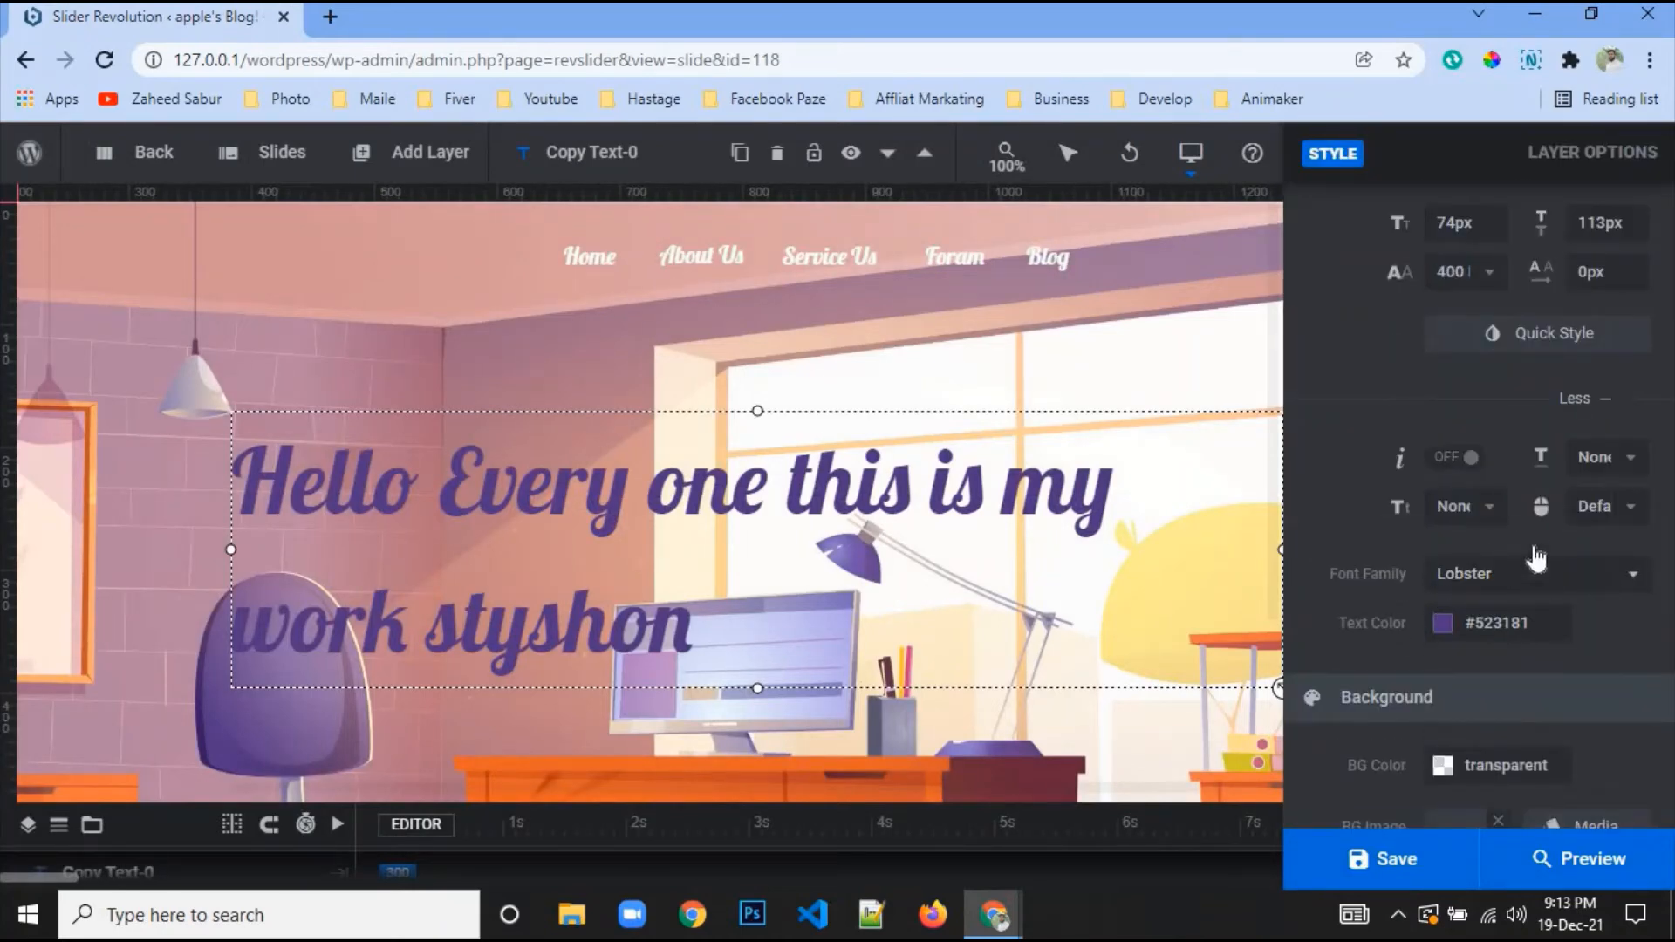
scroll(1466, 629, "down", 2)
scroll(1464, 624, "up", 4)
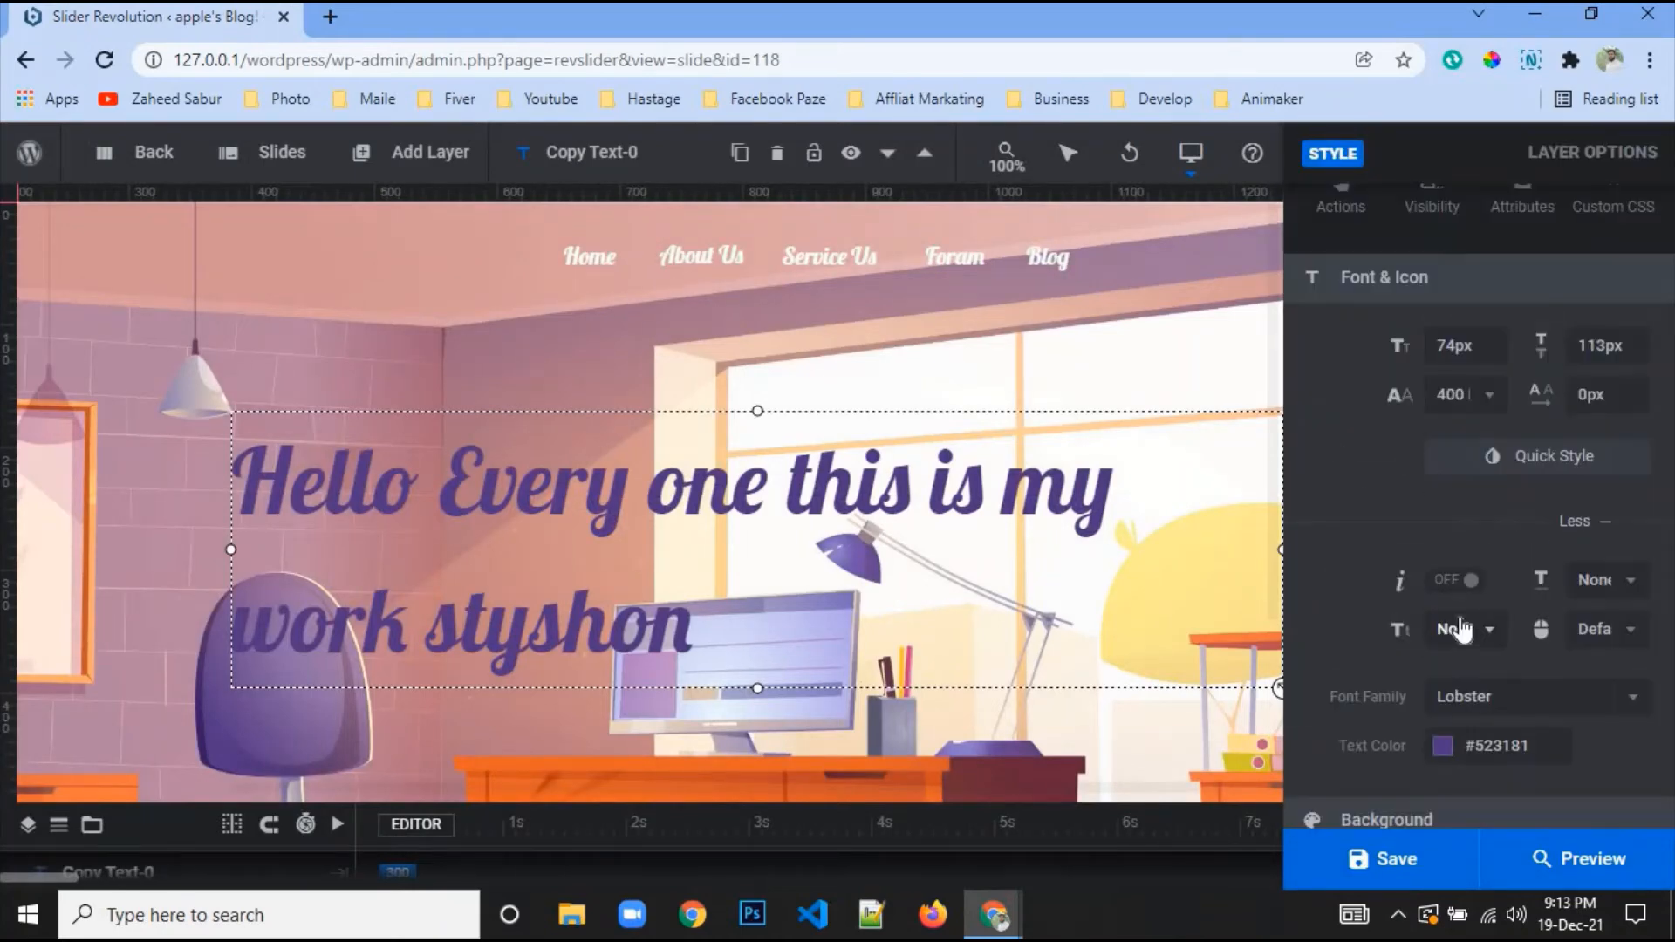
scroll(1458, 614, "up", 2)
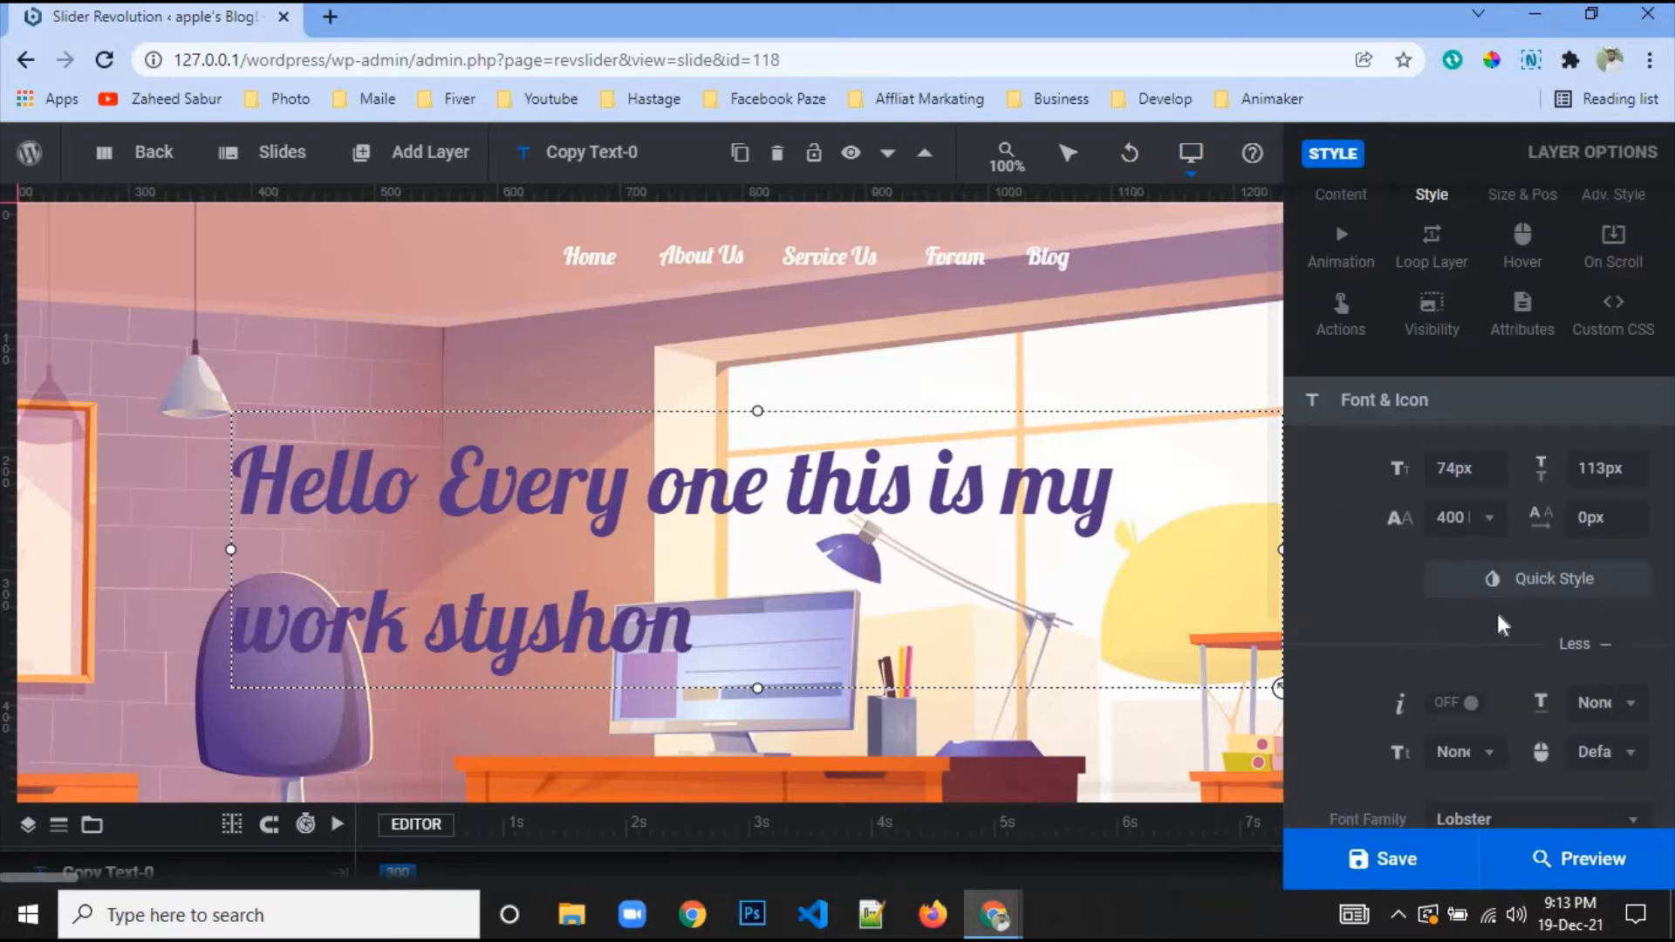
left_click(1575, 644)
scroll(1475, 585, "down", 2)
left_click(1498, 472)
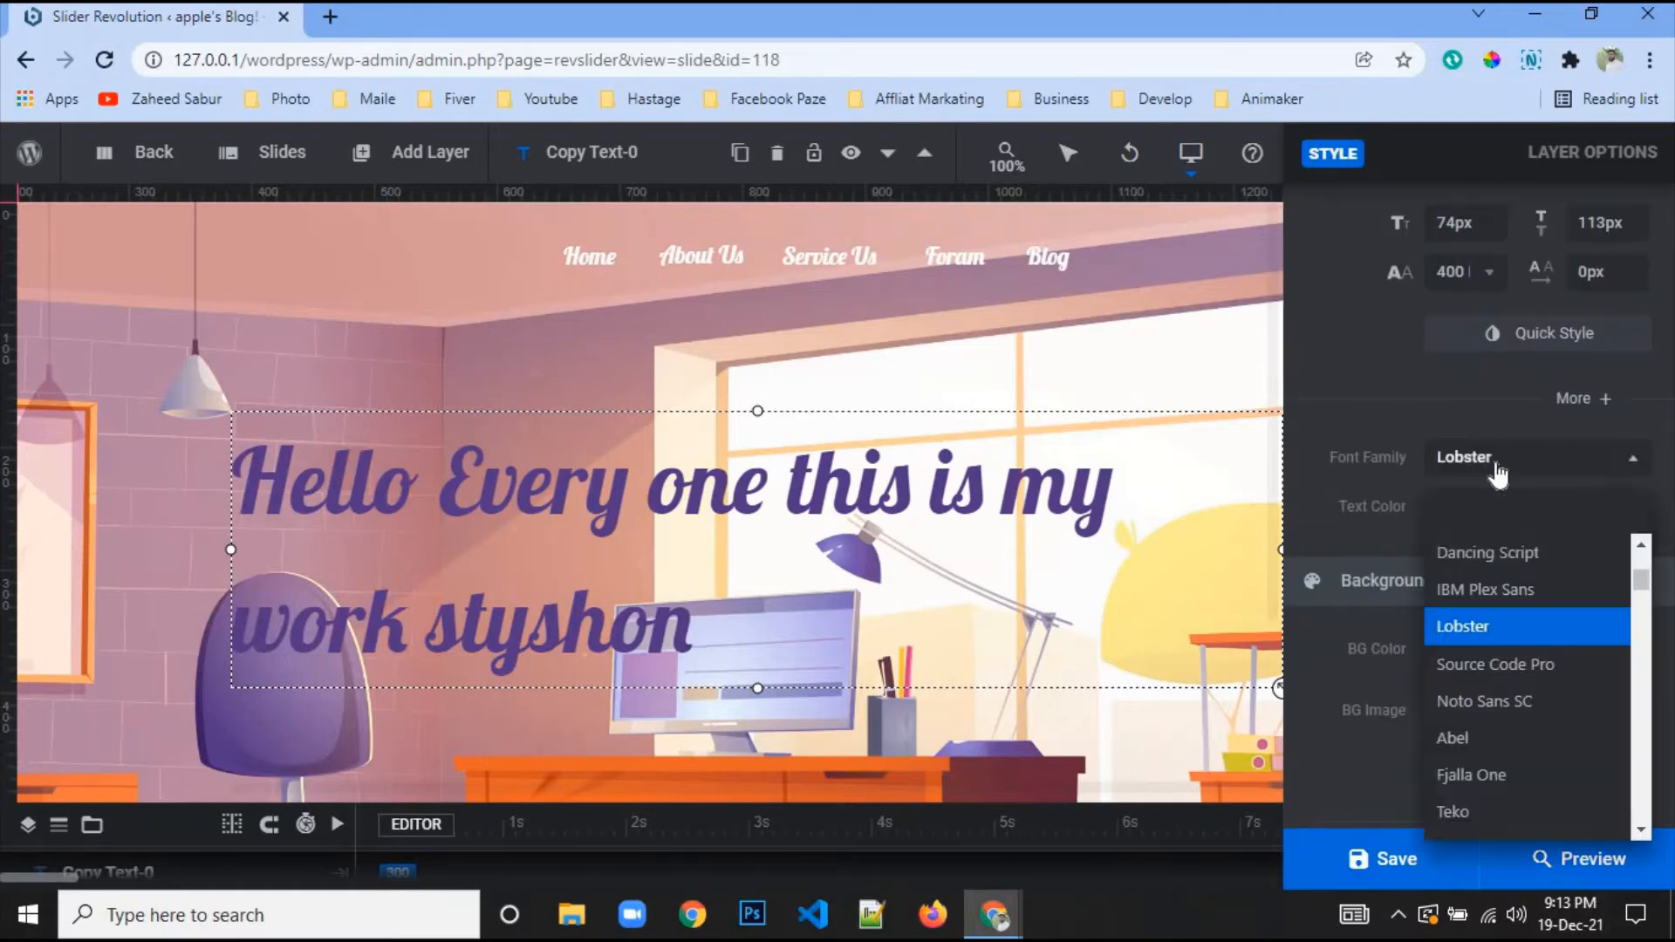
left_click(1498, 472)
scroll(1456, 505, "down", 3)
scroll(1453, 512, "up", 6)
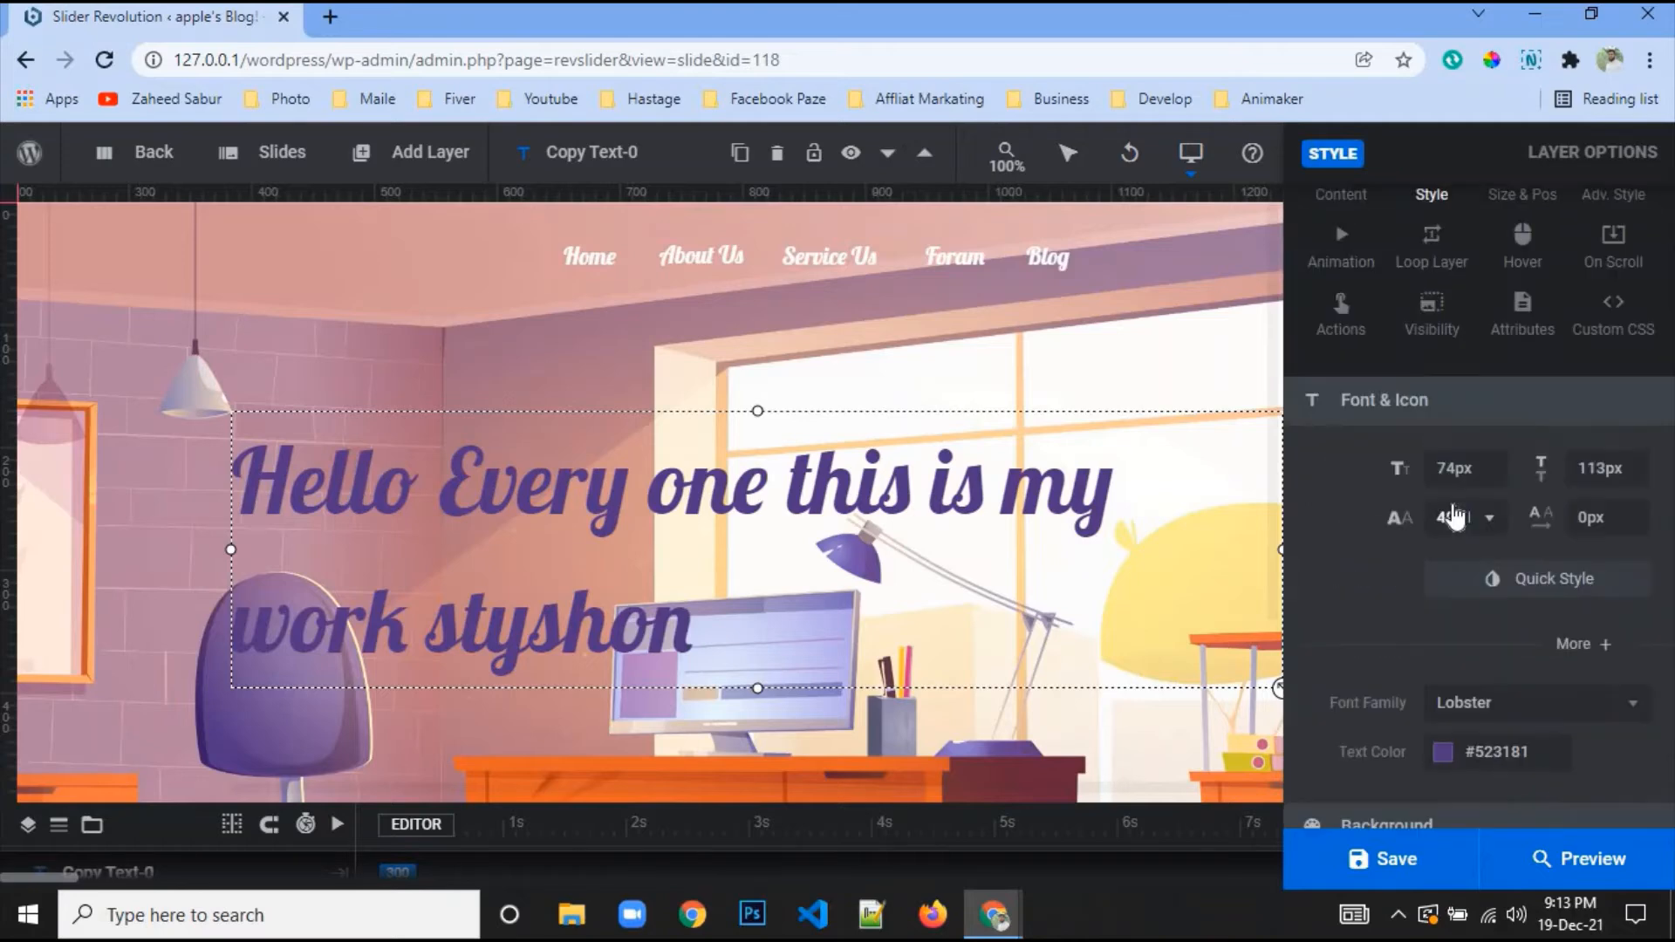
scroll(1491, 476, "down", 2)
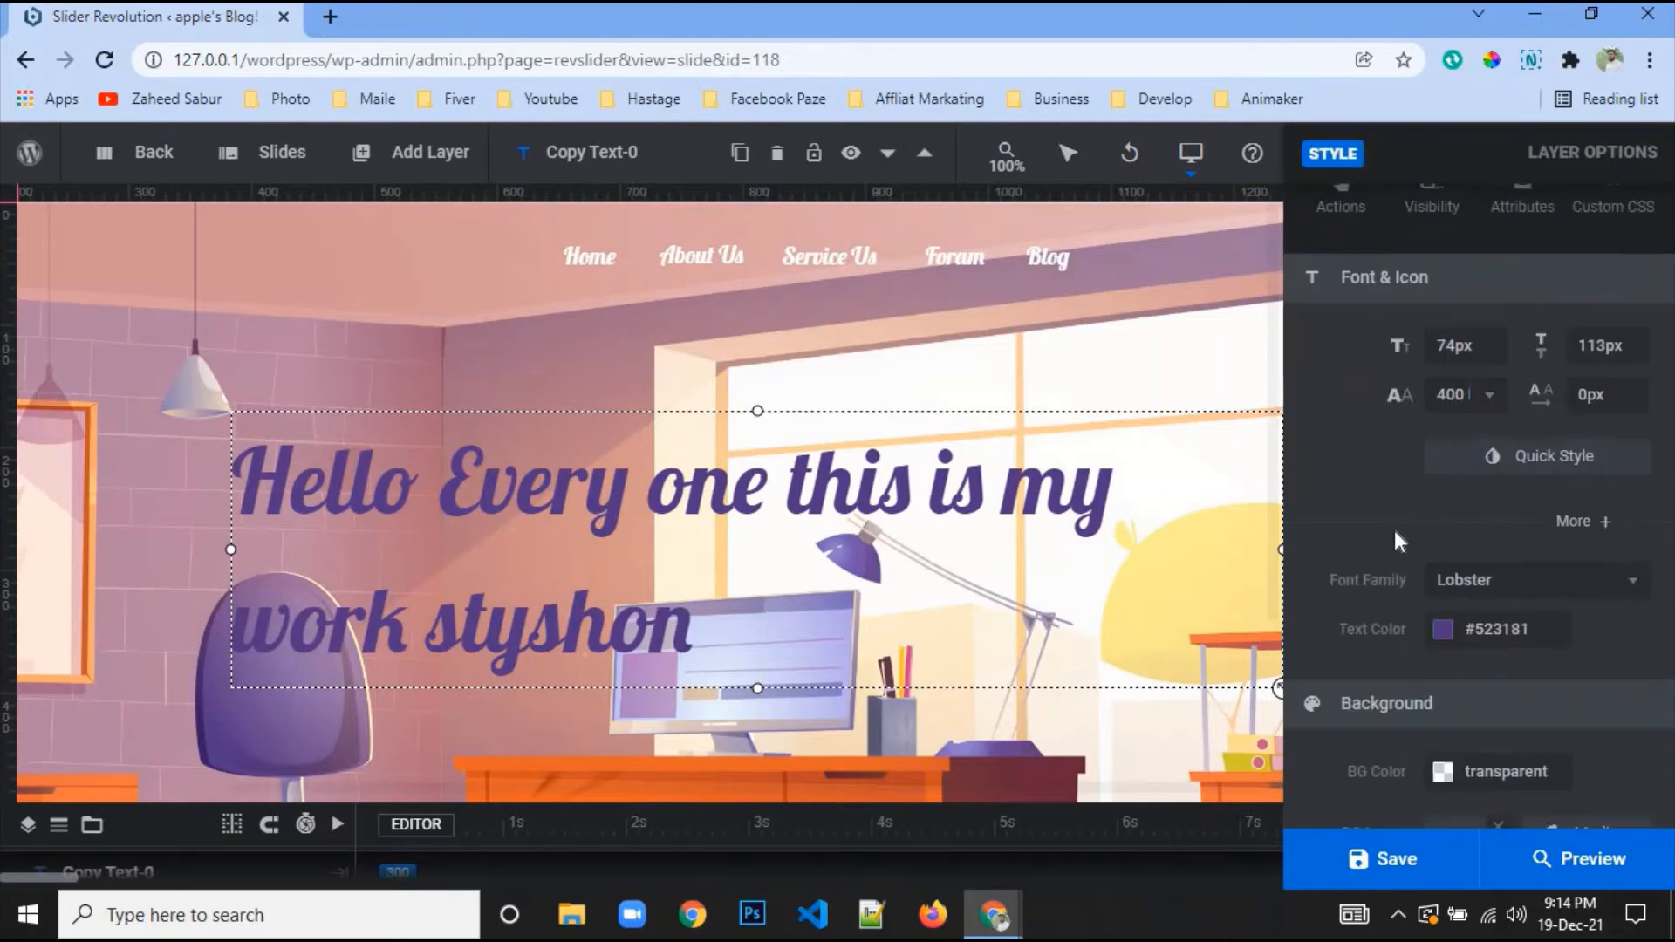
left_click(1575, 523)
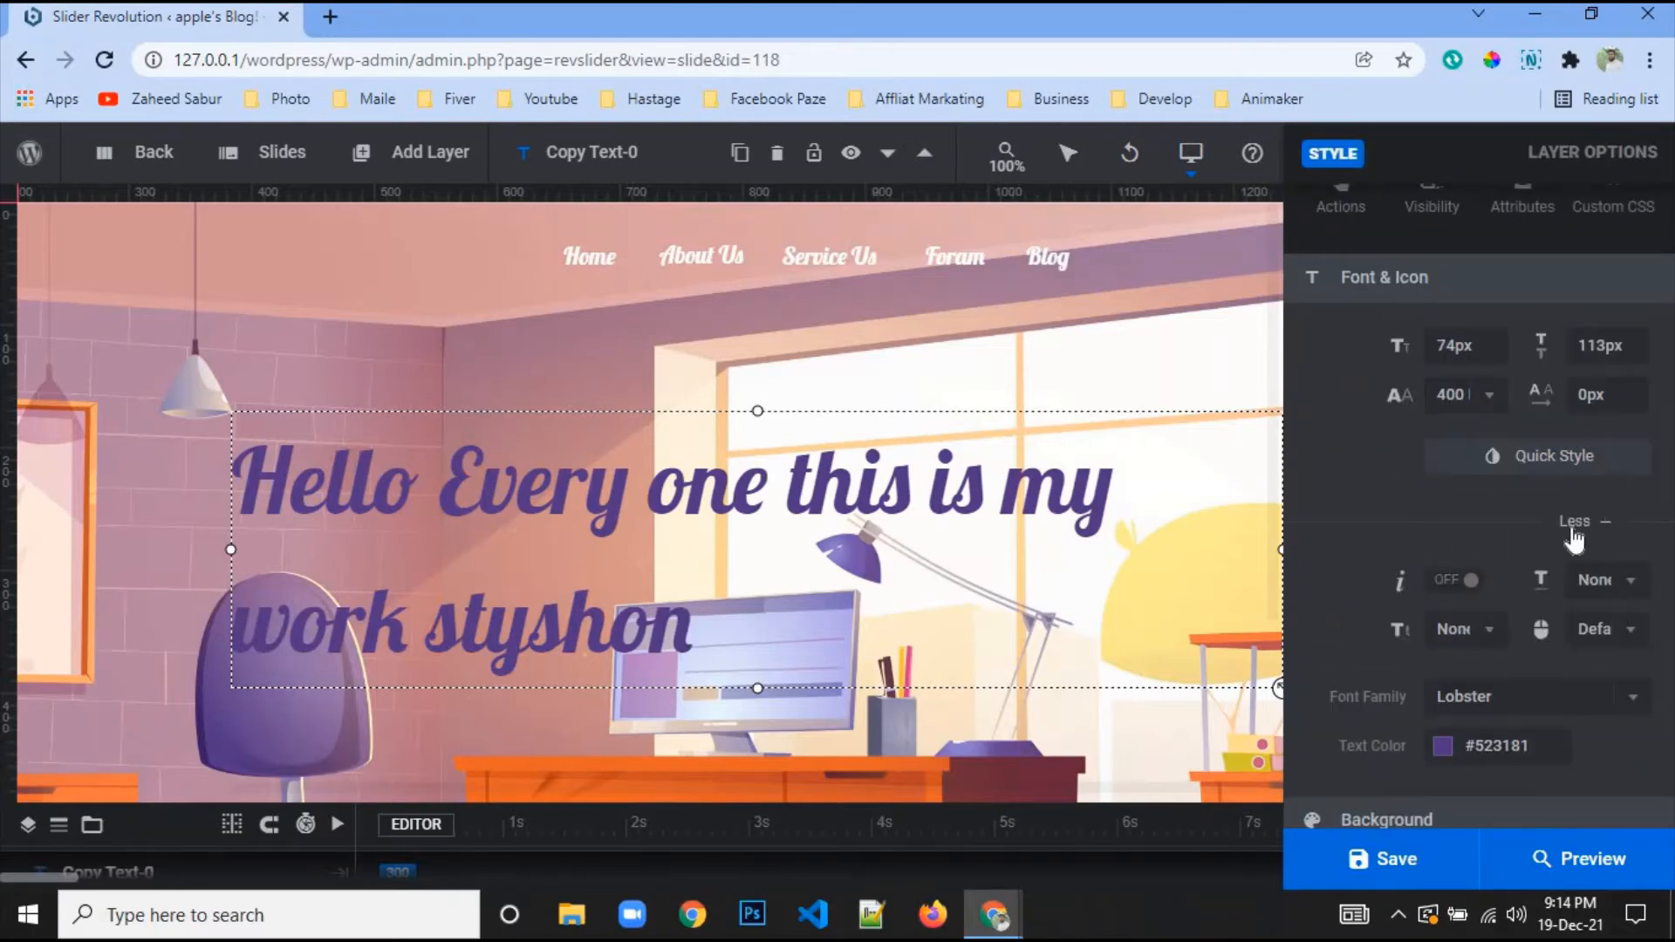
Set the headline layer's text transform to Capitalize and save the slider
left_click(1477, 635)
left_click(1473, 790)
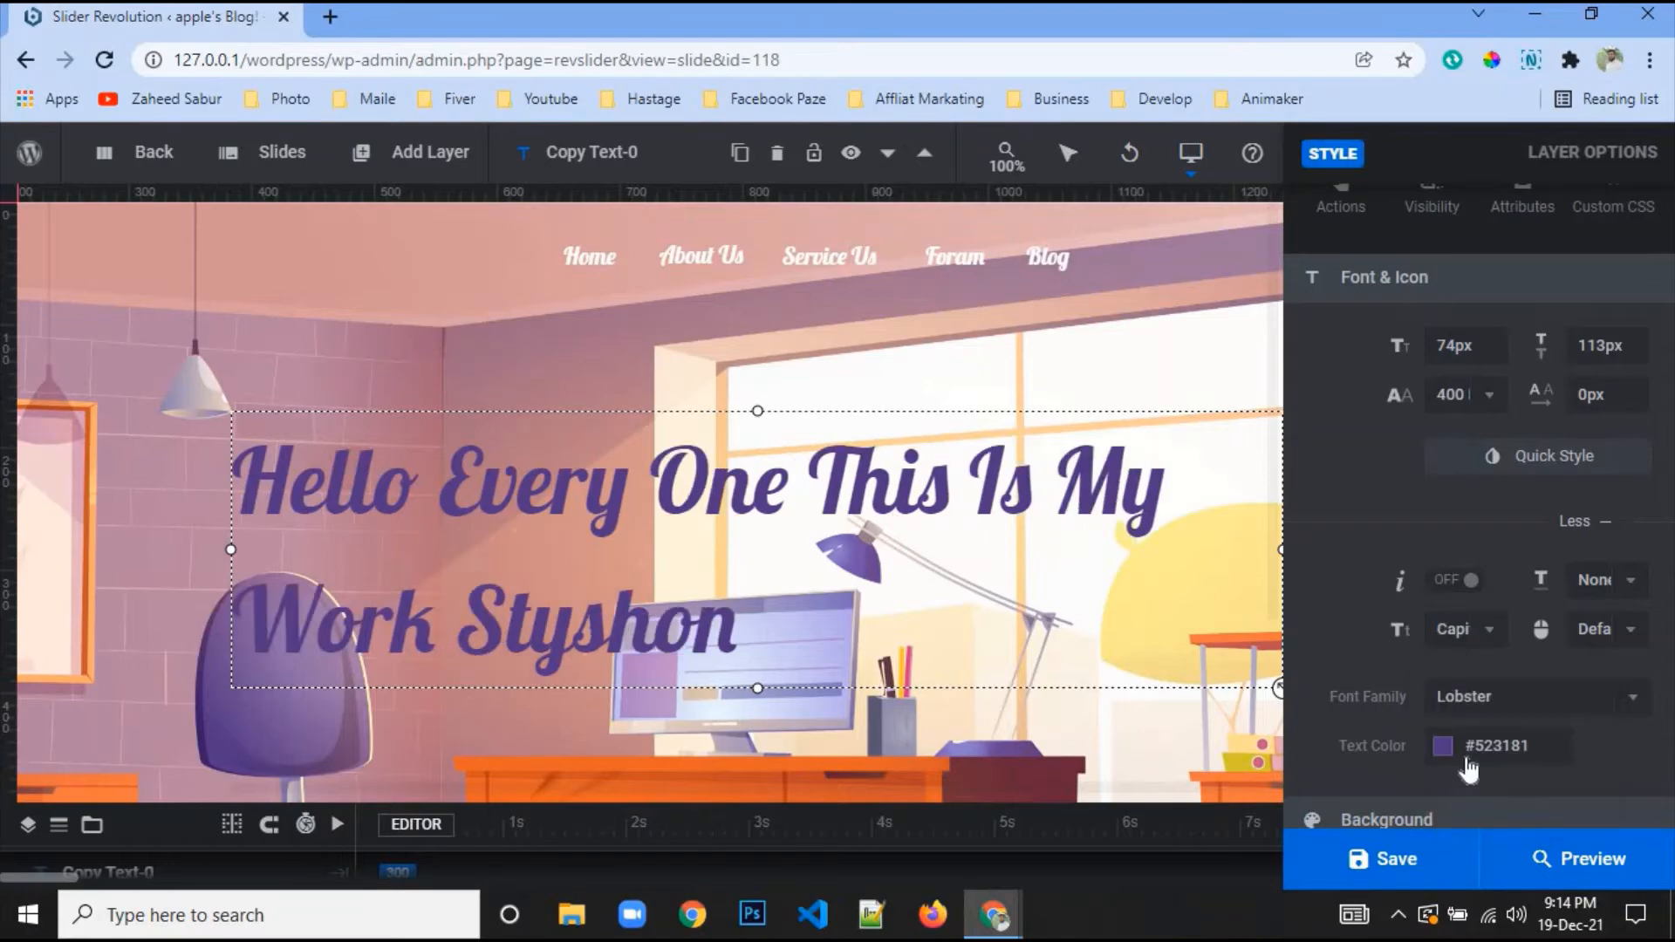
left_click(1396, 862)
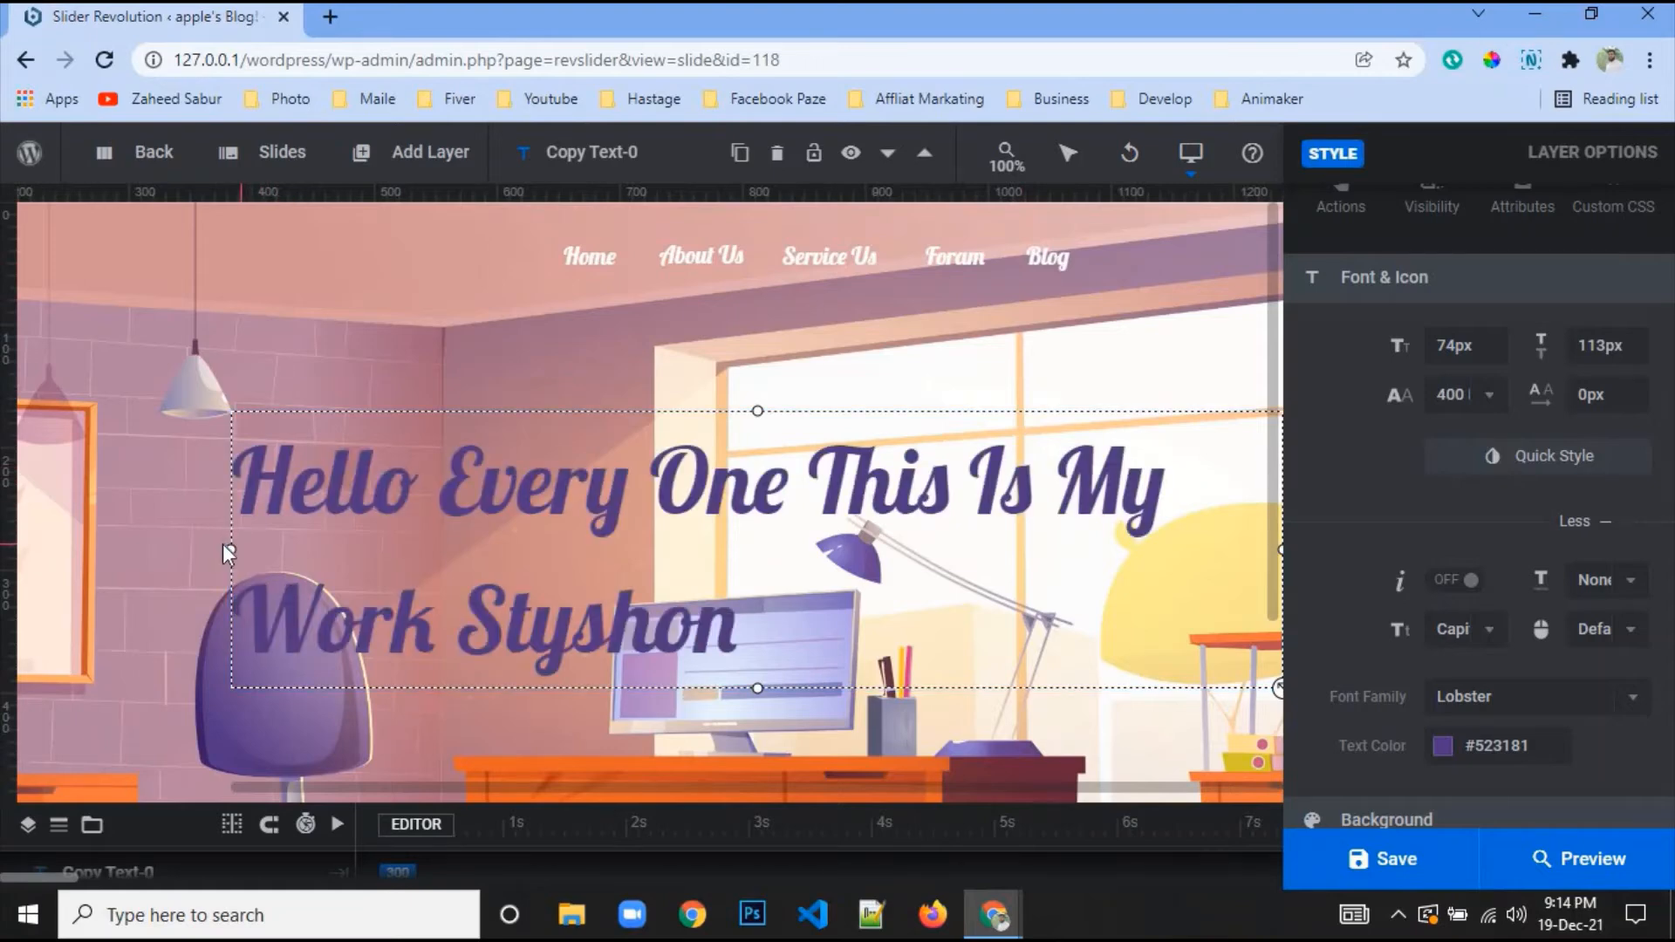
Break the headline text onto a second line after "Hello Every one" and center-align its text
scroll(1361, 288, "up", 3)
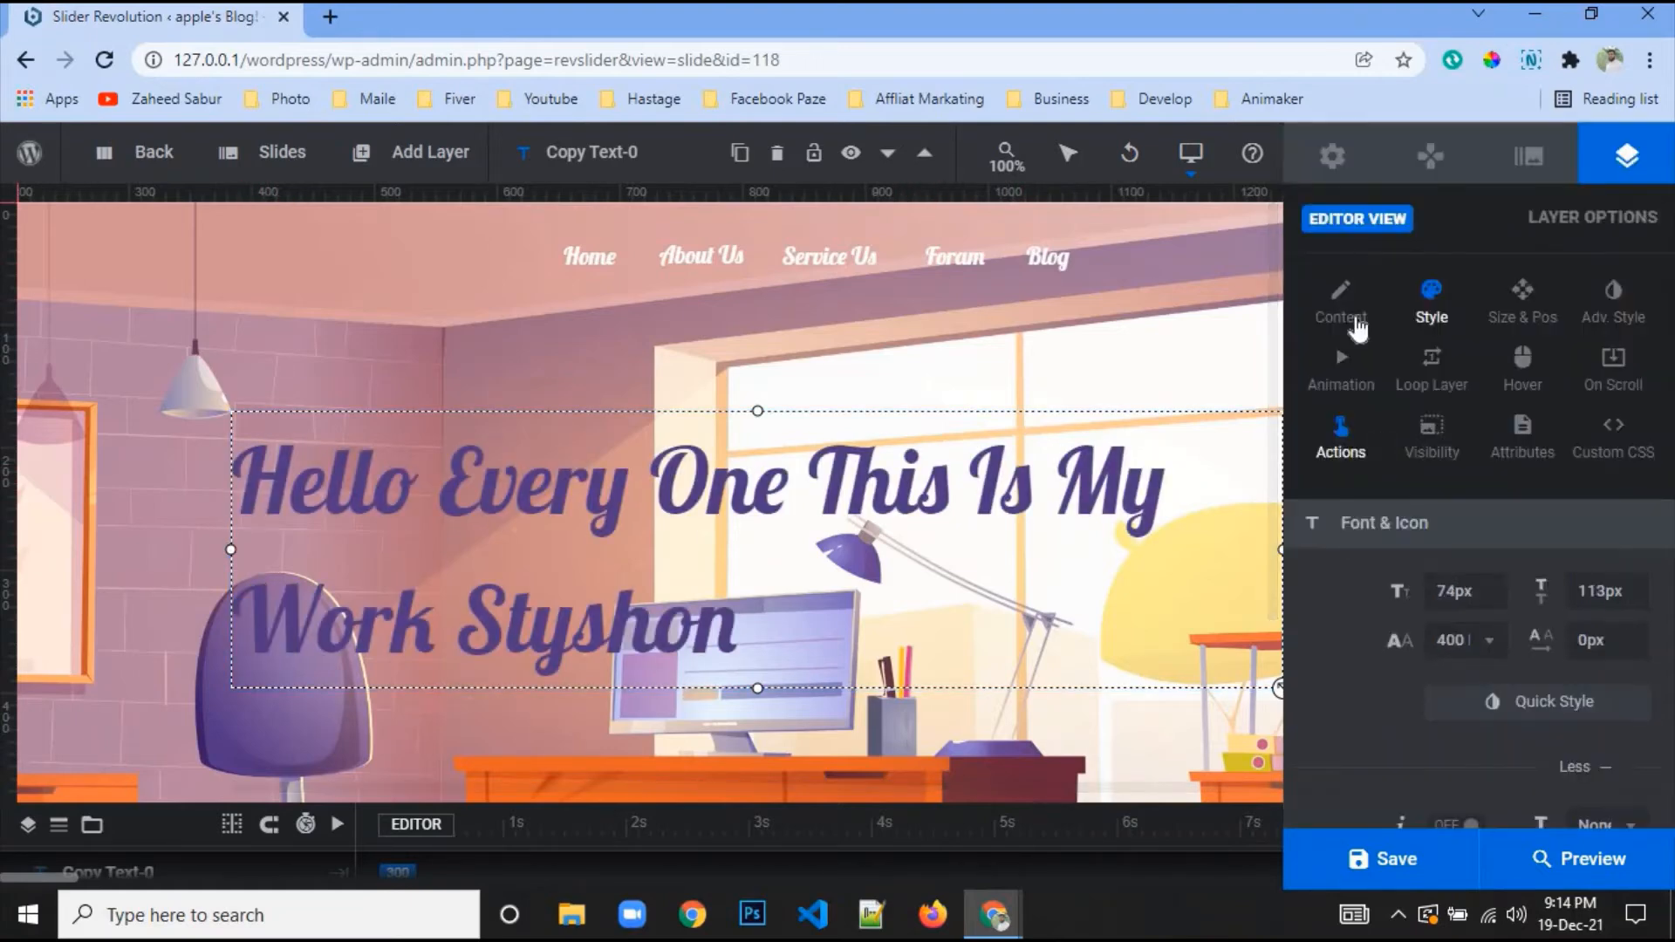
left_click(1346, 301)
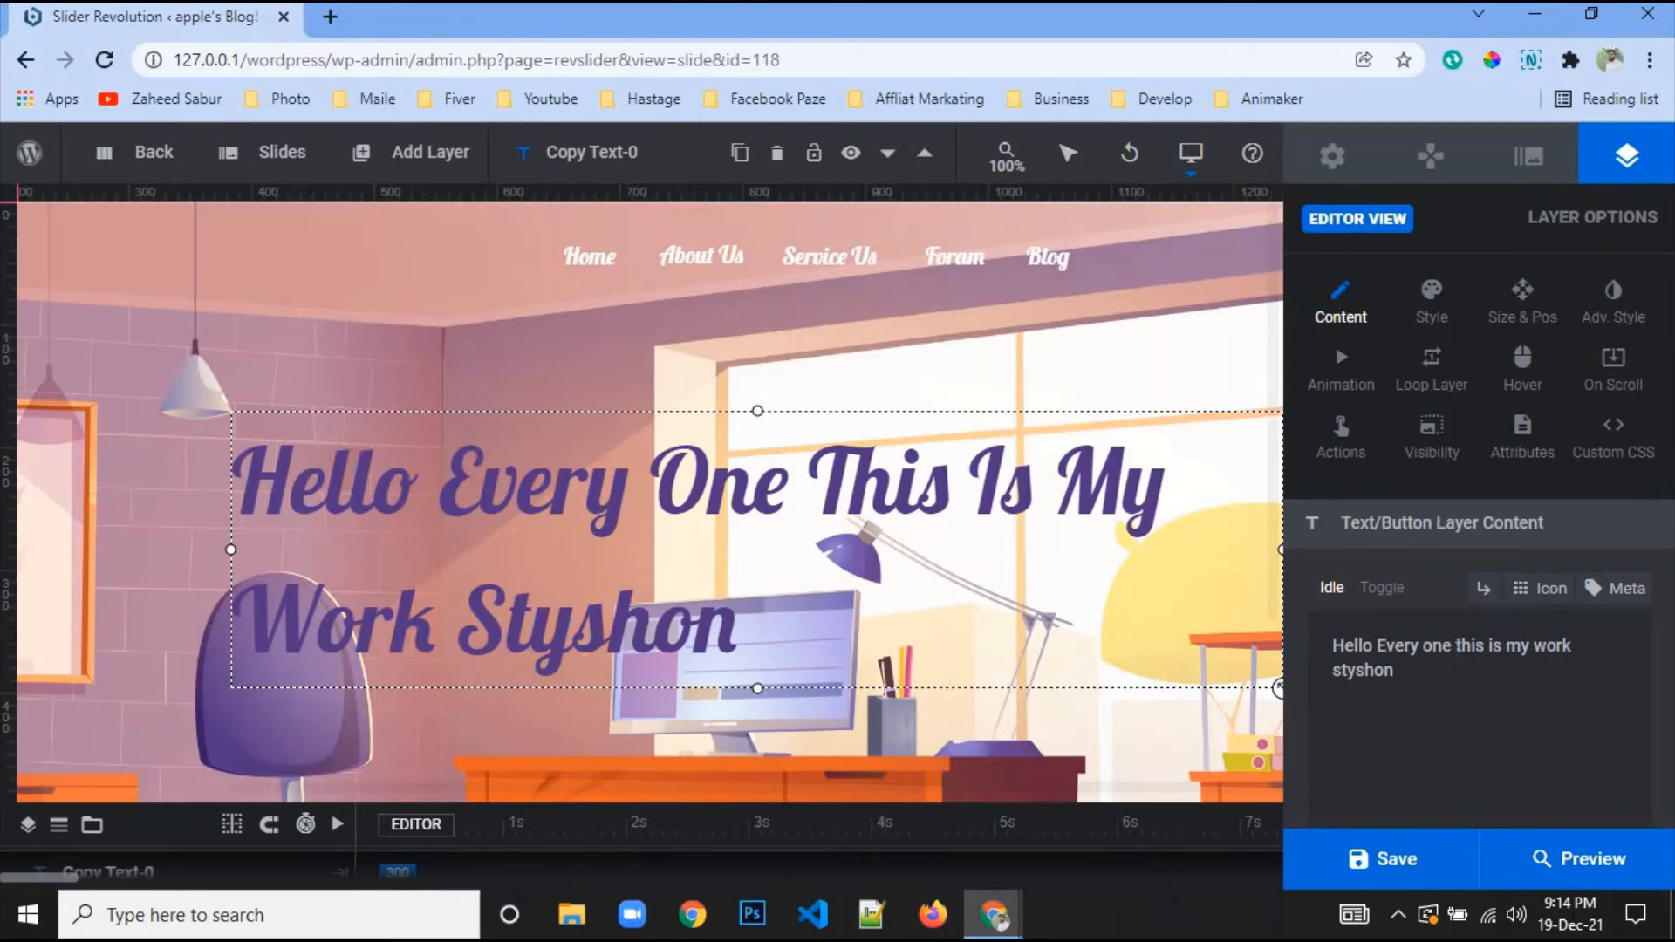
key("Return")
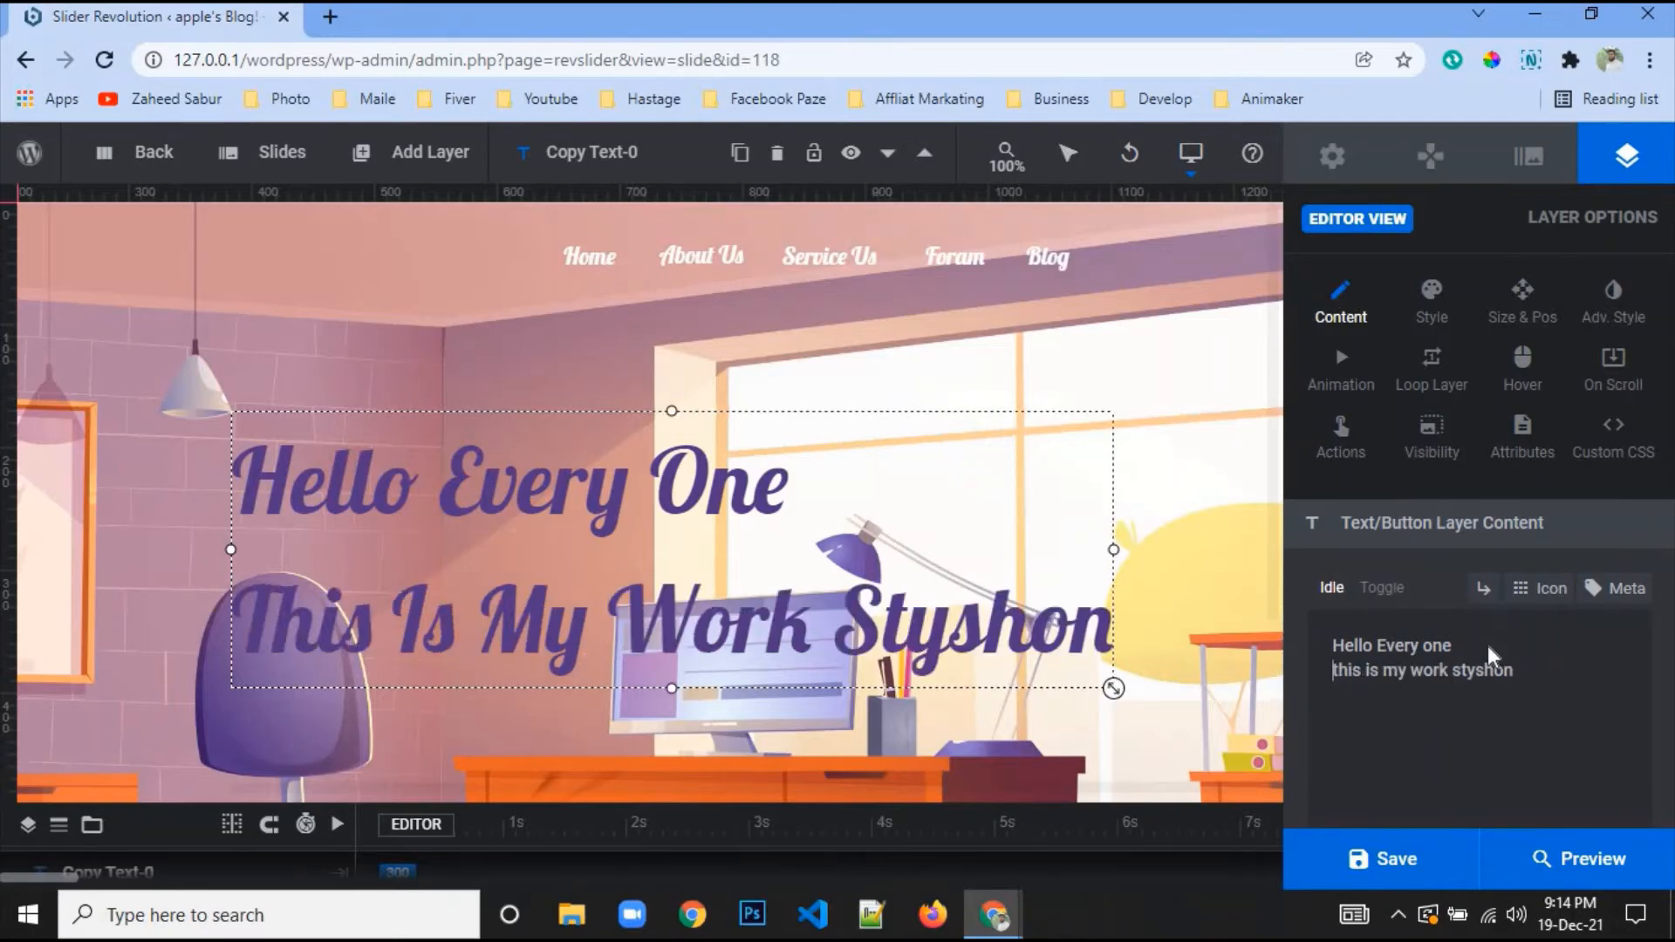
scroll(1489, 646, "down", 4)
left_click(1497, 608)
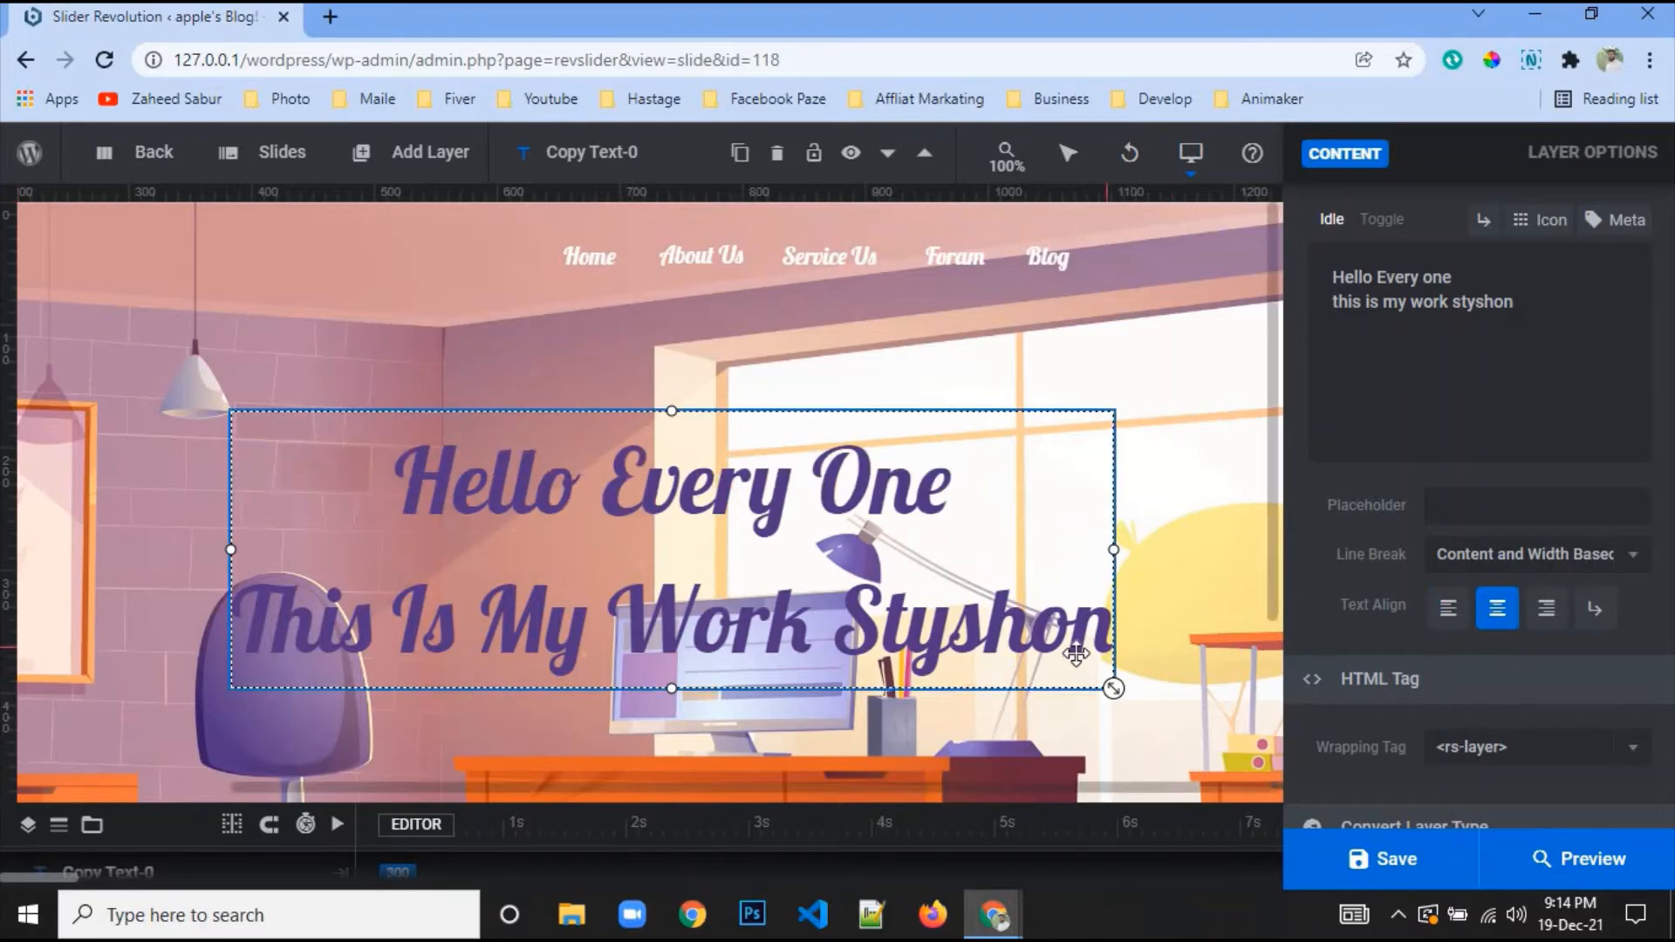
Align the headline layer to the horizontal center and vertical middle of the layer area
scroll(1463, 424, "up", 4)
left_click(1509, 316)
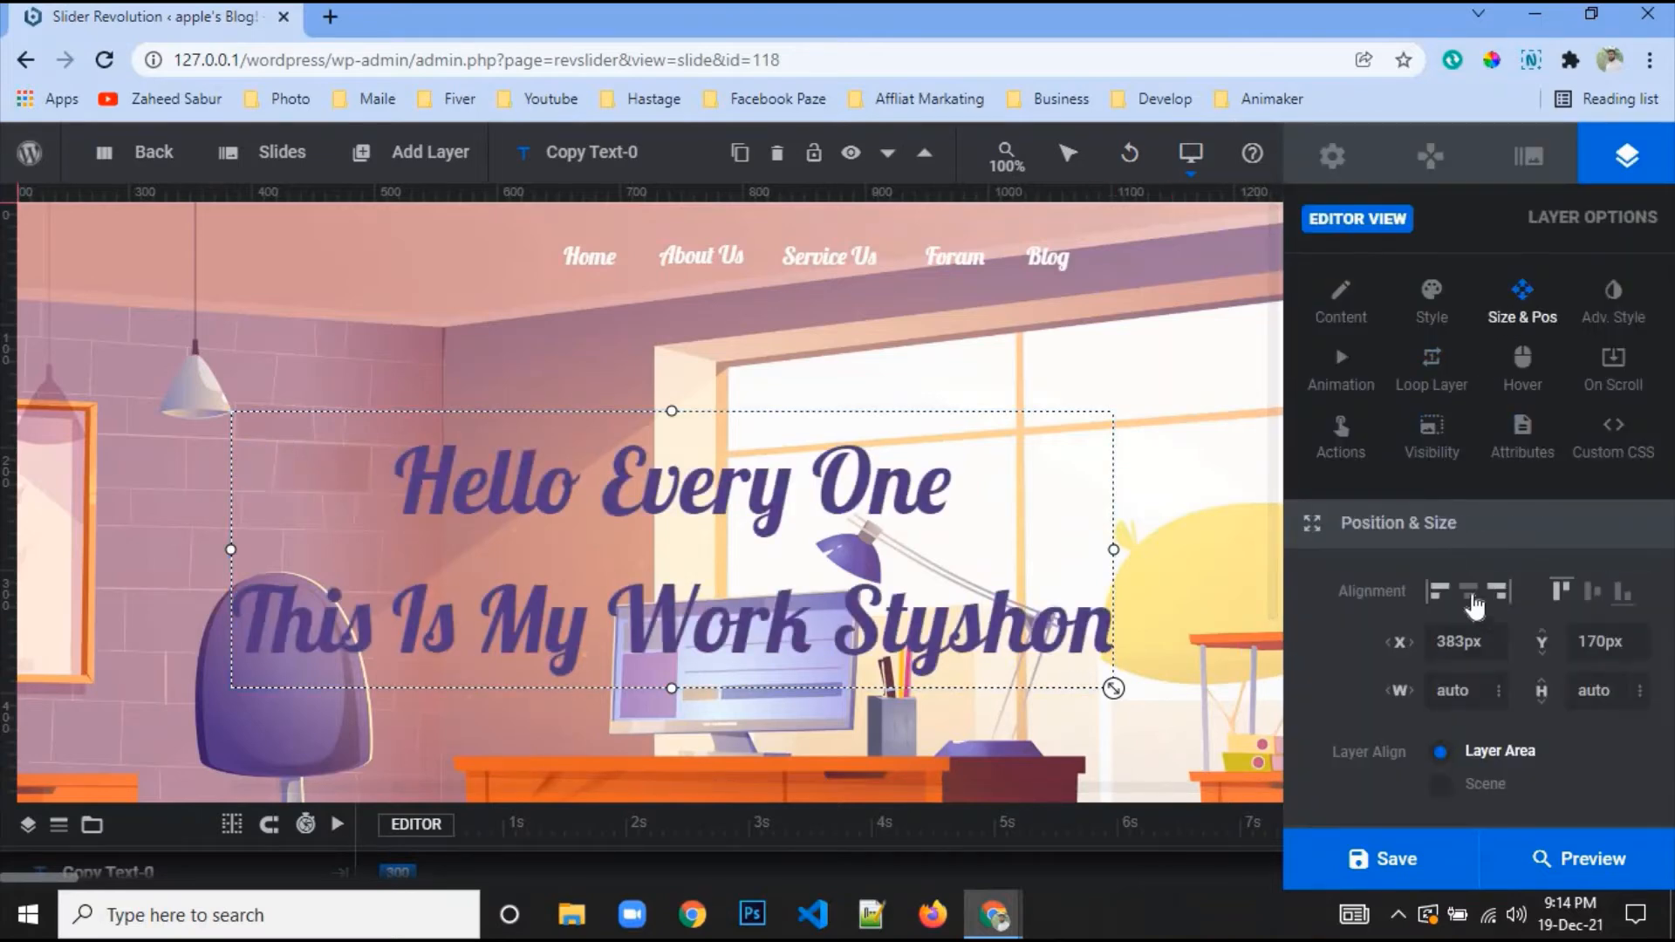
left_click(1471, 594)
left_click(1592, 593)
scroll(802, 601, "down", 3)
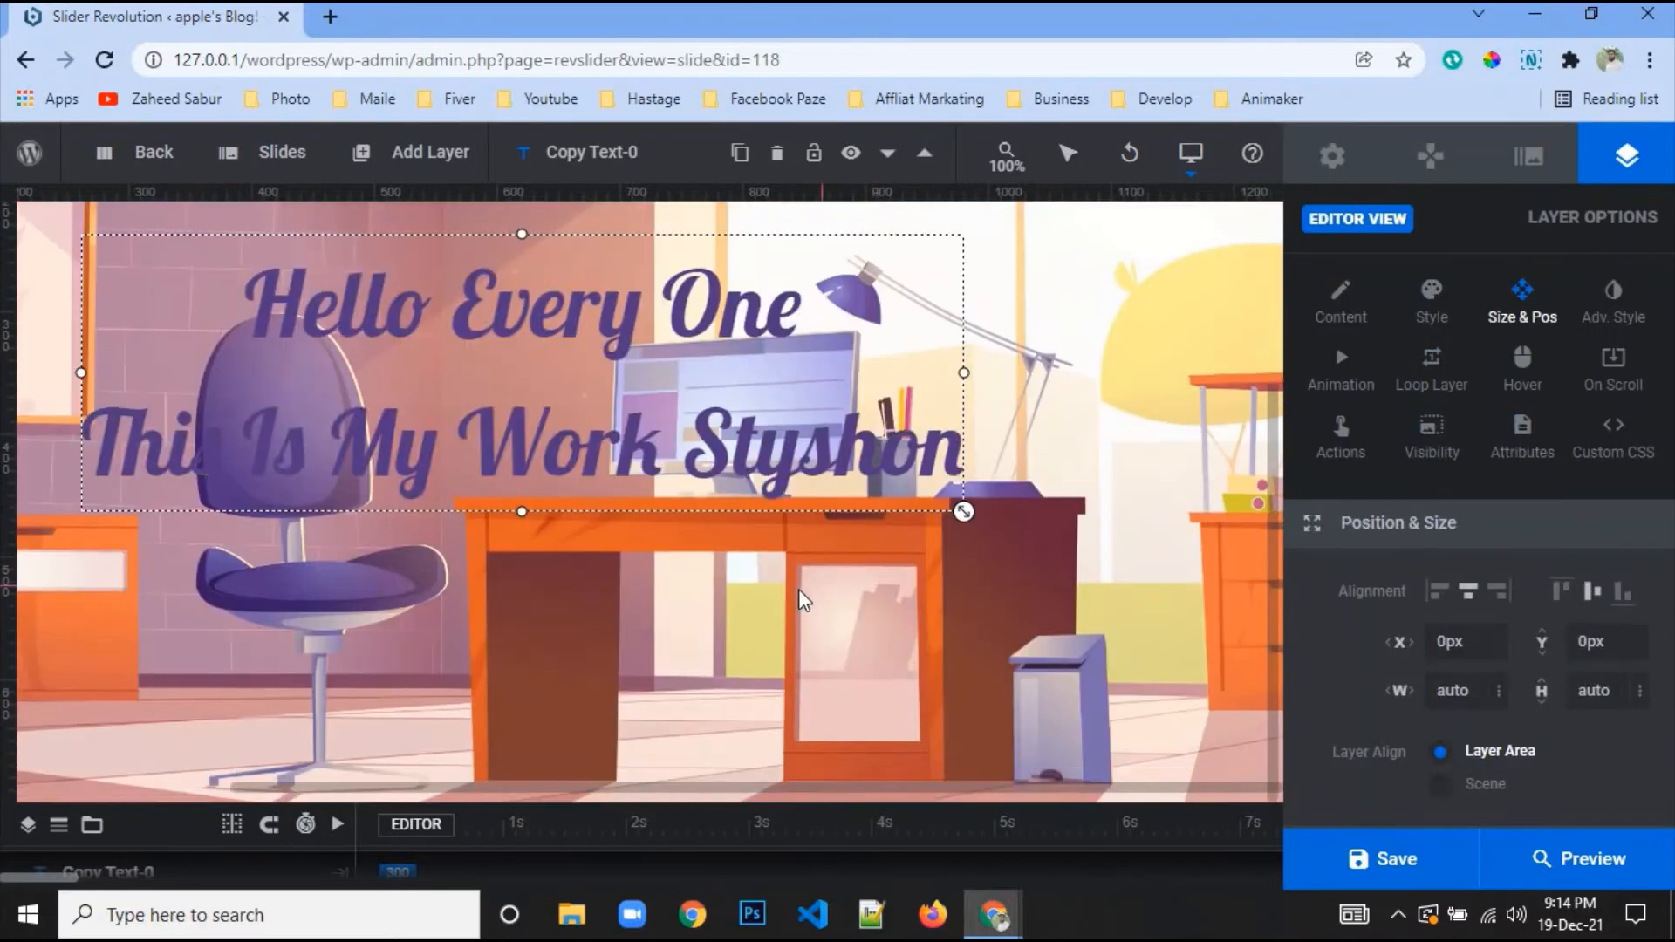
scroll(801, 592, "up", 3)
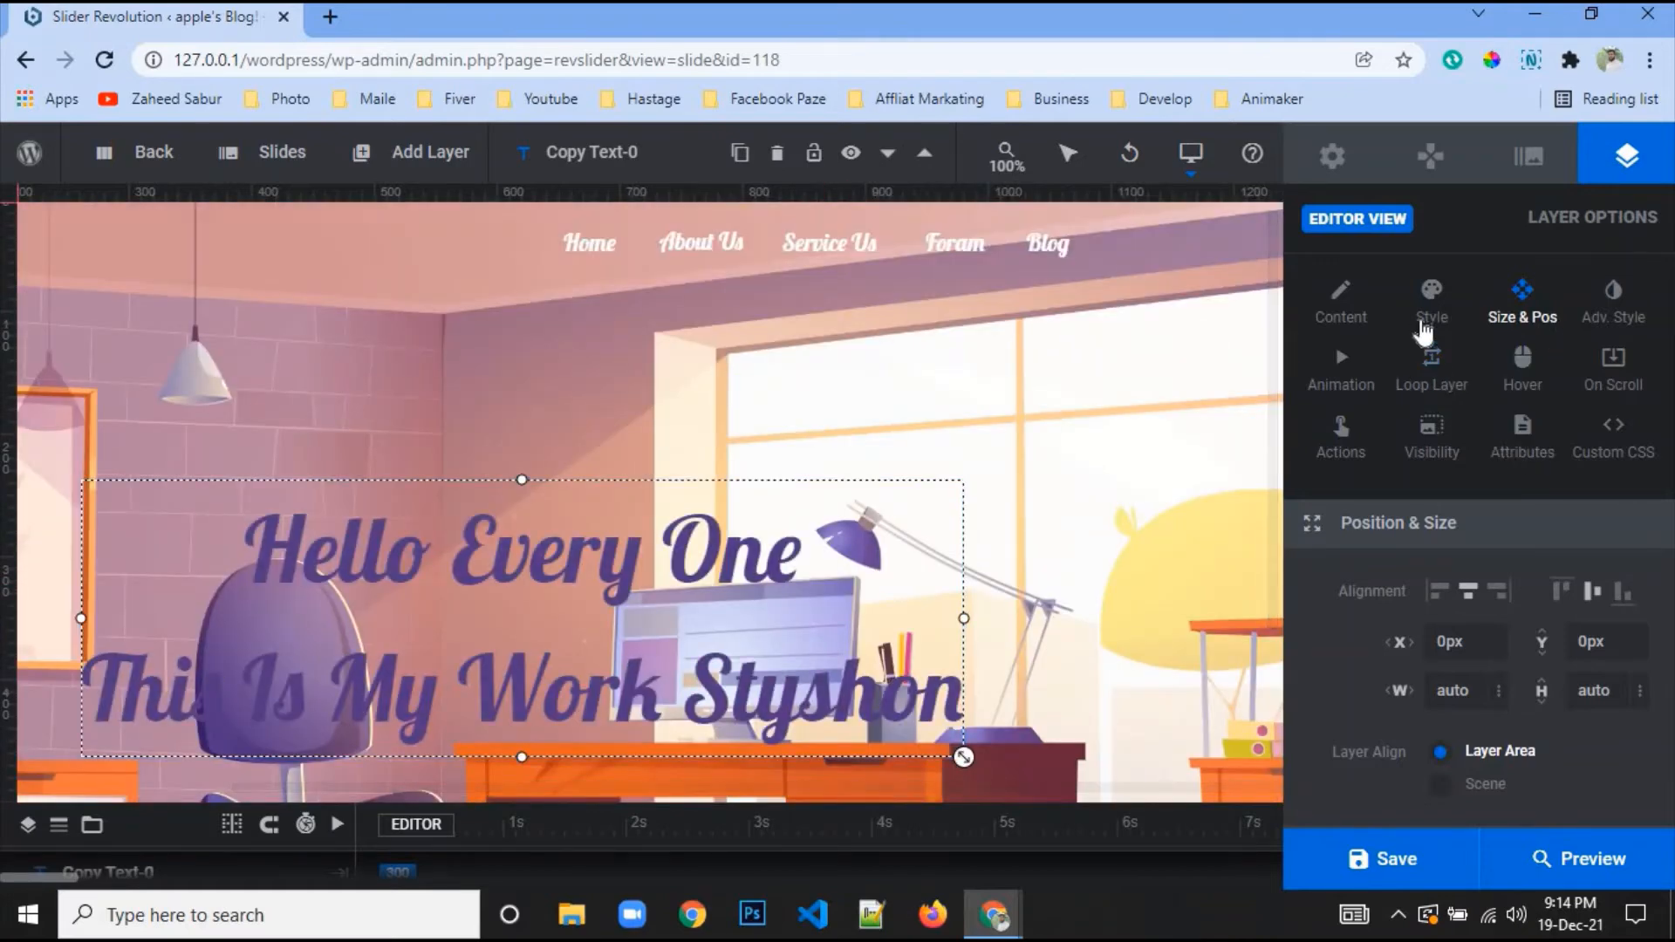
Try a vertical offset of 100px for the headline layer, set it to -50px instead, and save
left_click(1591, 642)
type("100px")
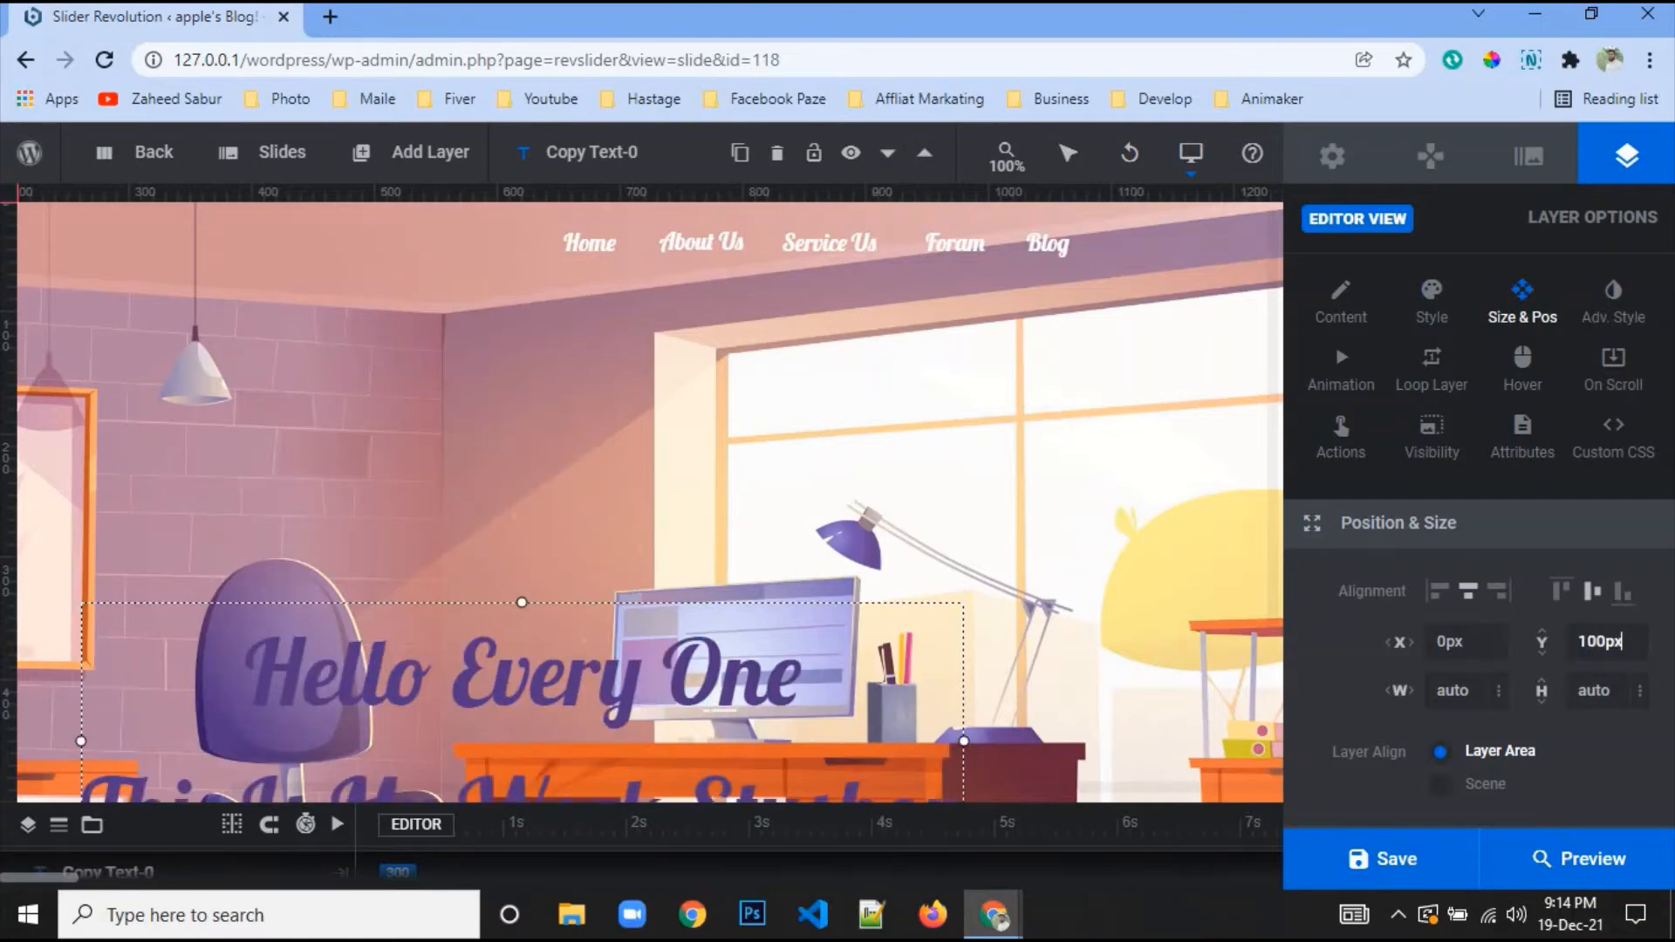
key("ctrl+a")
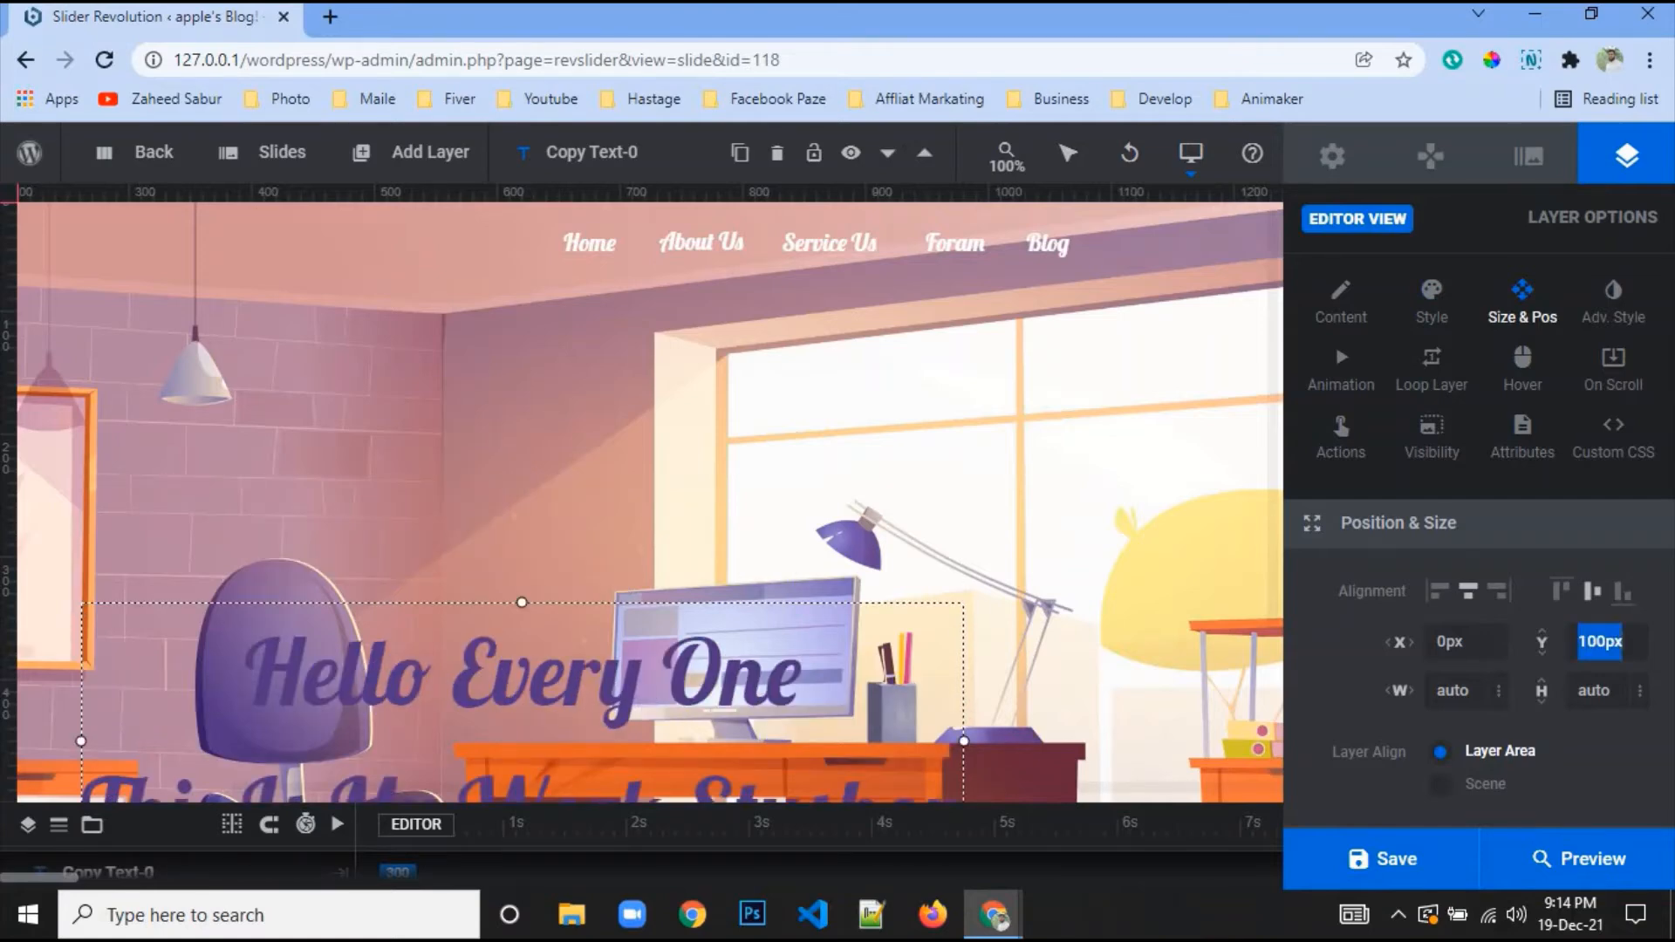
type("-50px")
left_click(1400, 864)
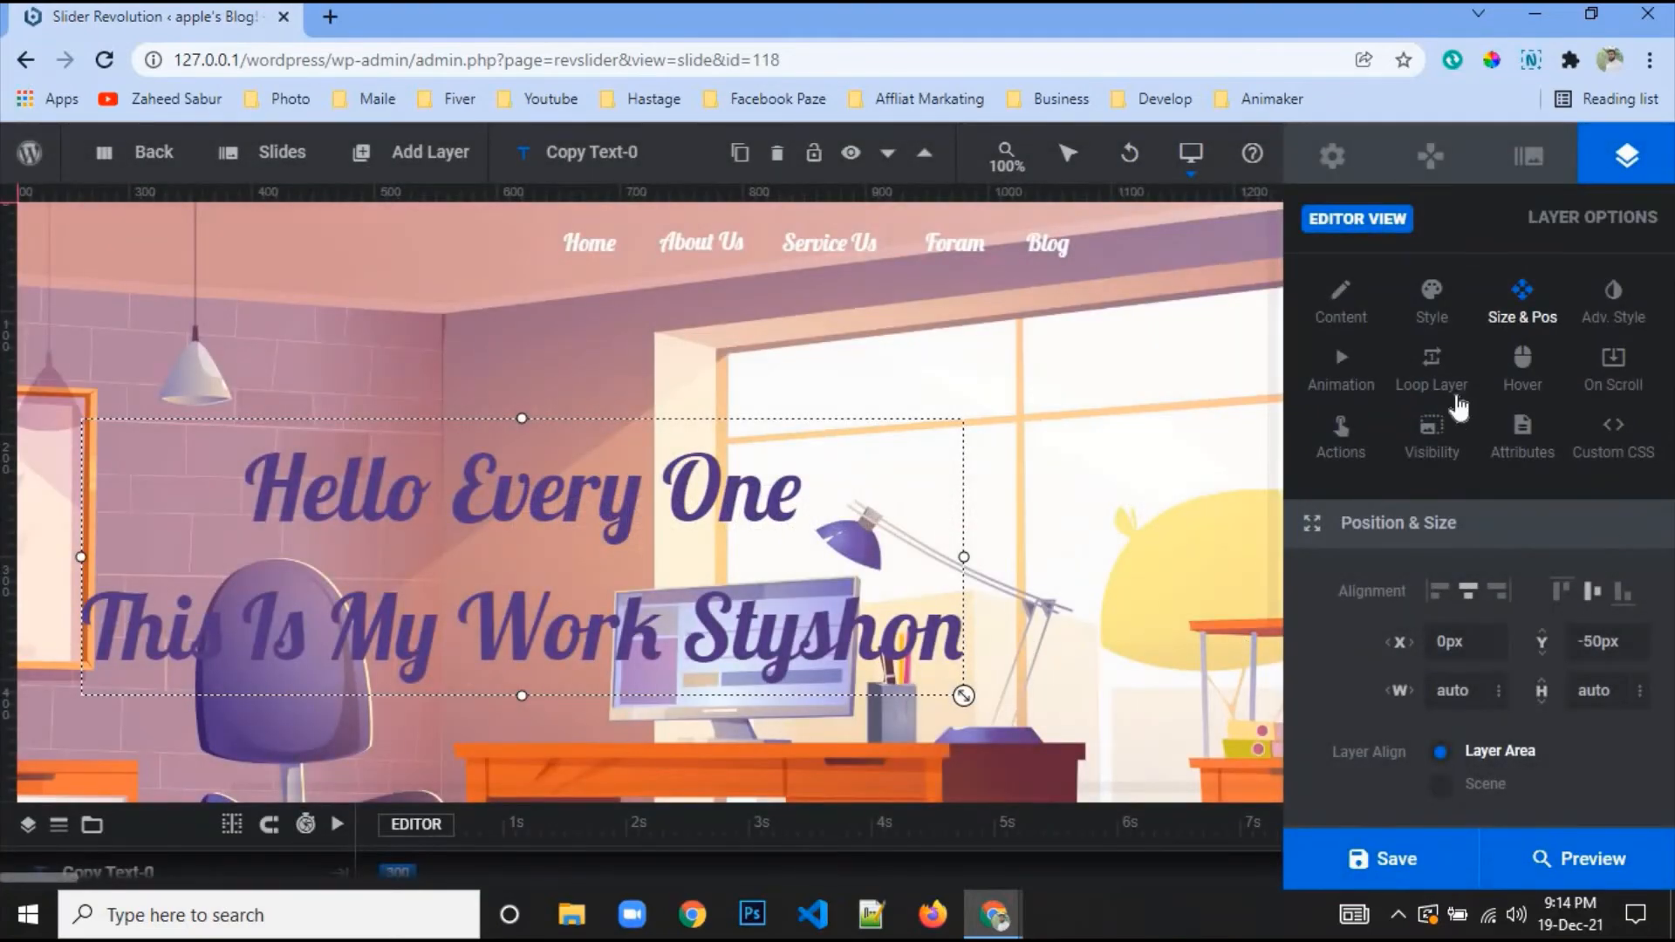
Apply the Letter Flip Cycle preset from Letter Transitions as the headline's entrance animation and save the slider
left_click(1341, 367)
left_click(1384, 601)
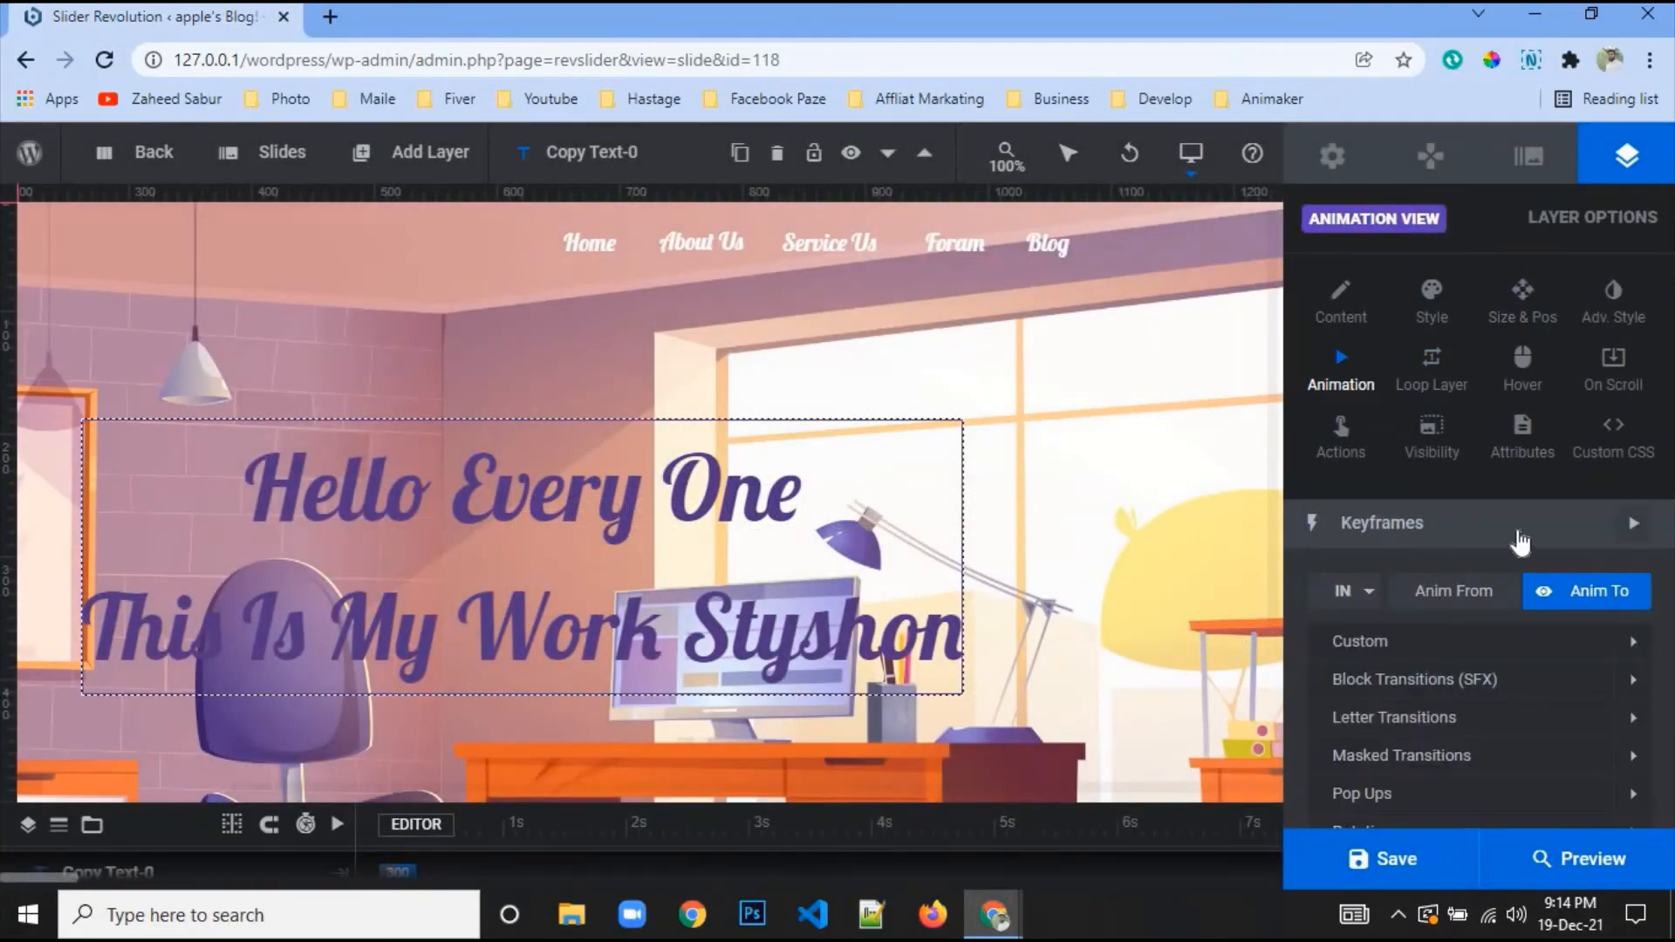
left_click(1452, 439)
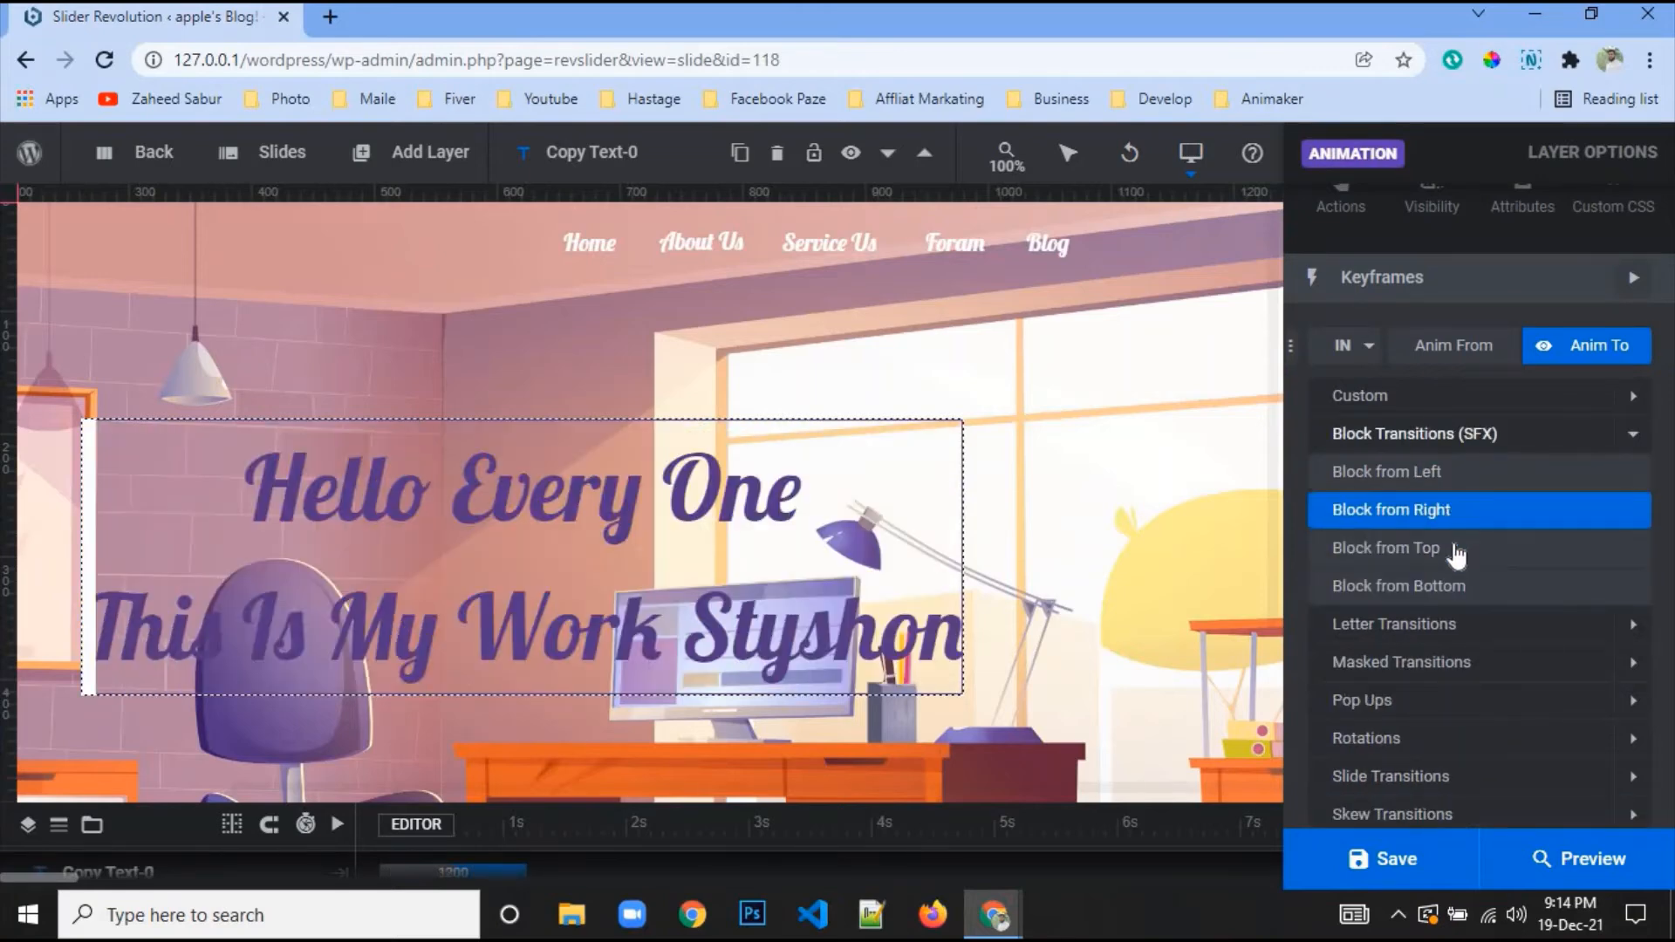
left_click(1348, 625)
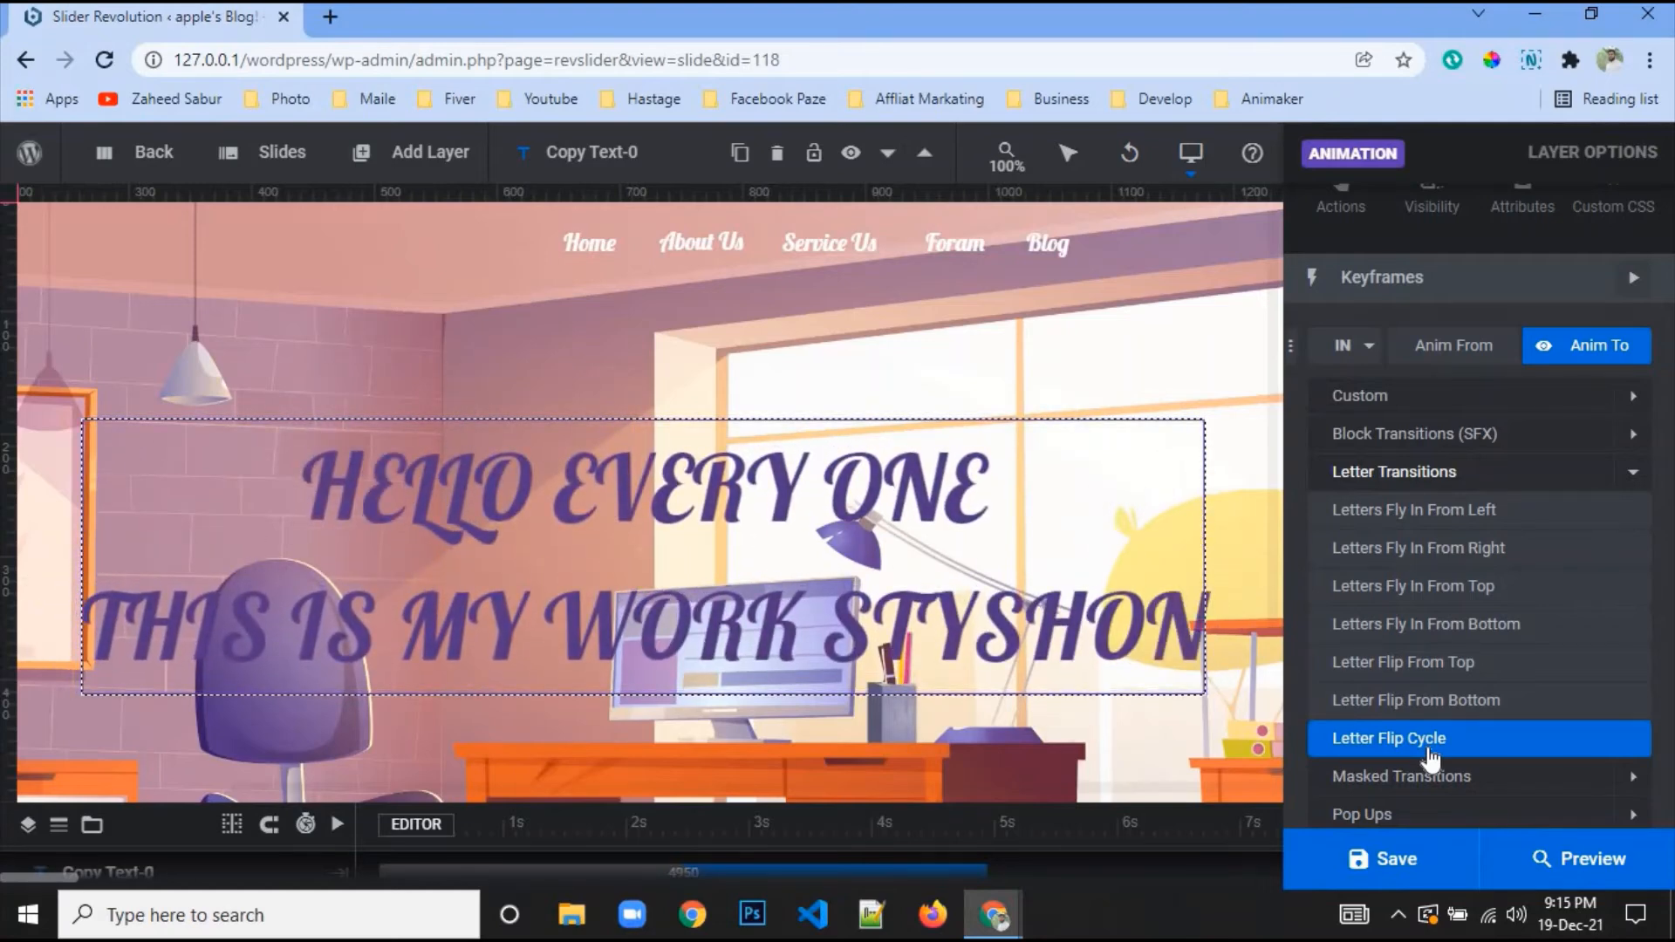
left_click(1429, 740)
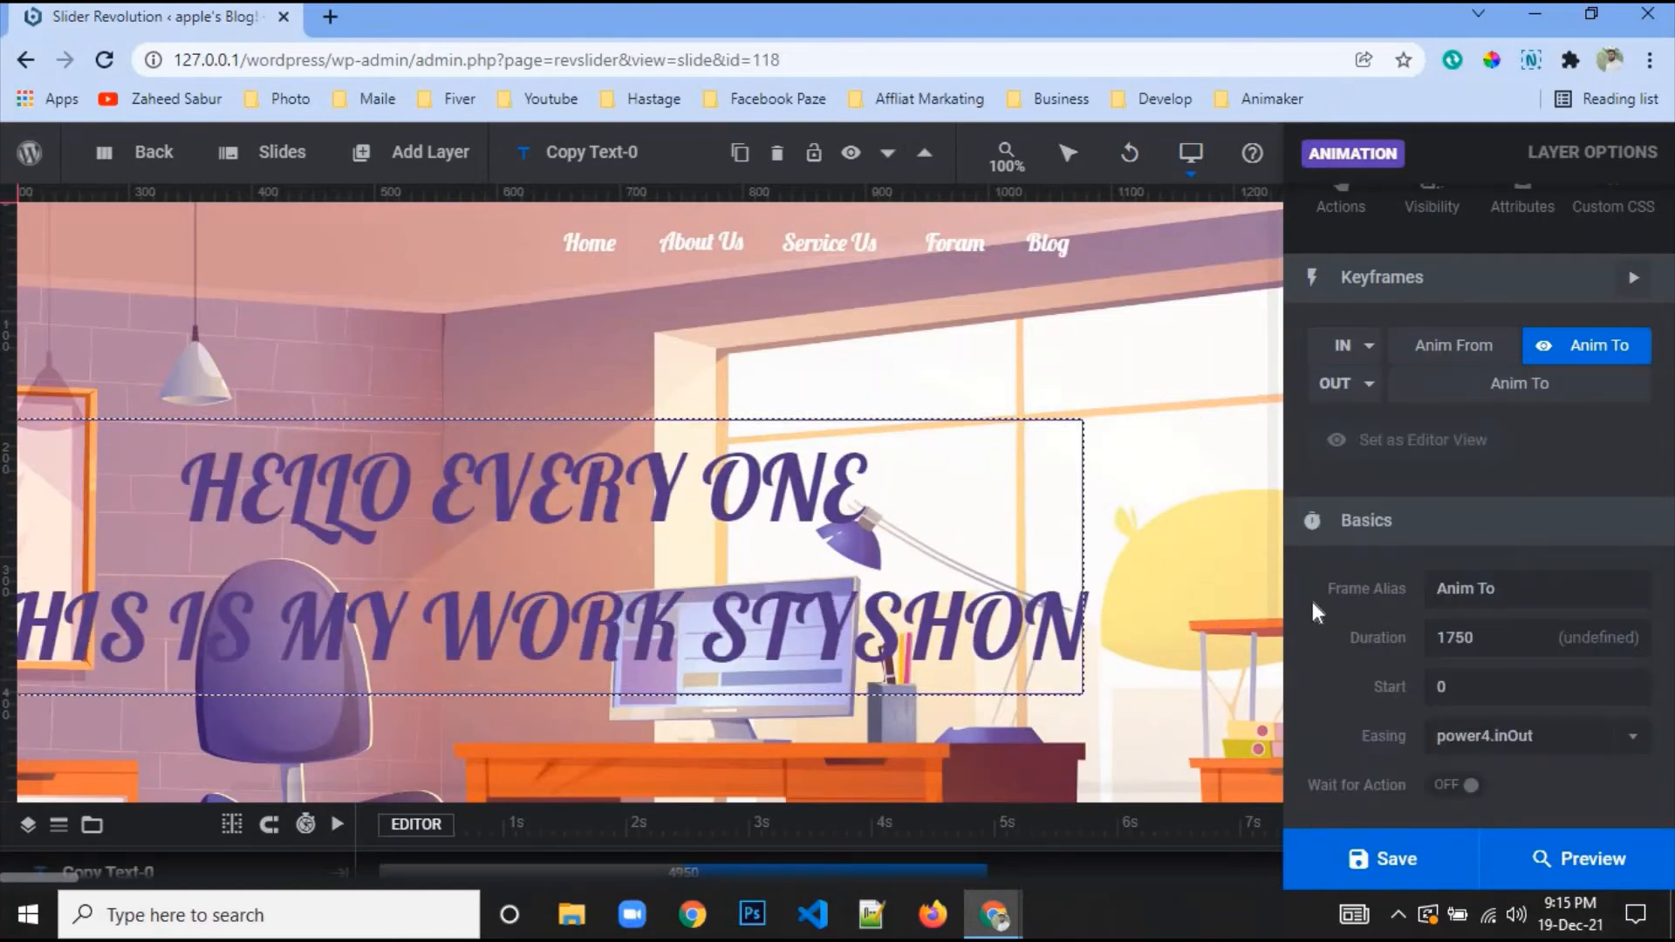
left_click(1411, 857)
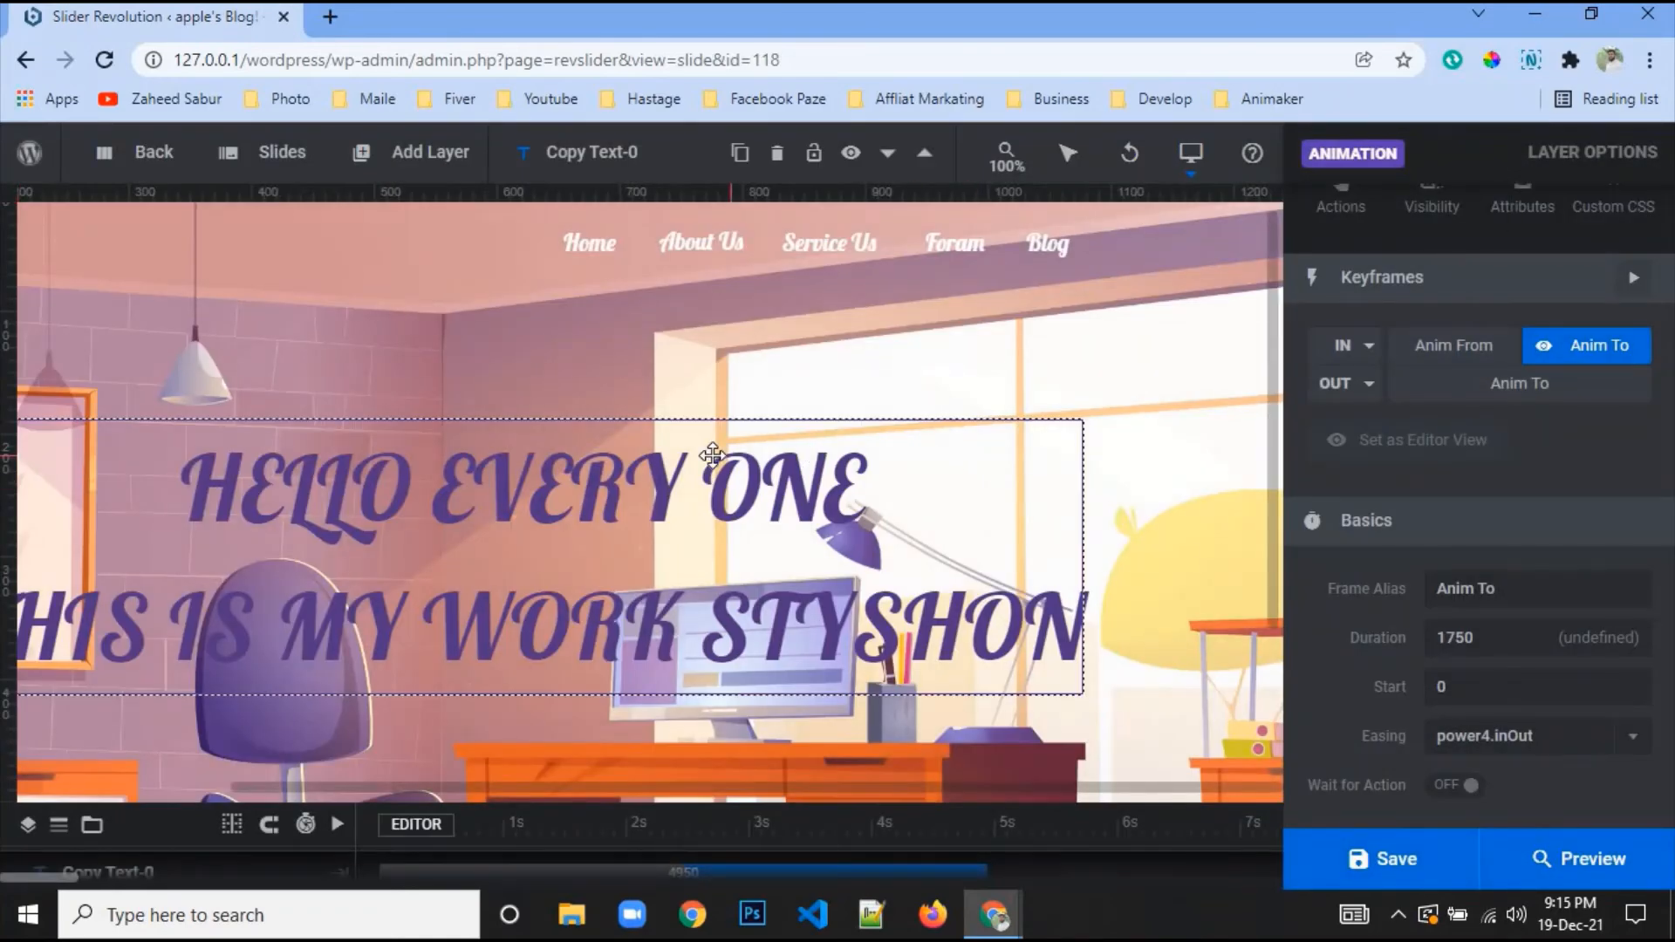
scroll(1589, 766, "down", 9)
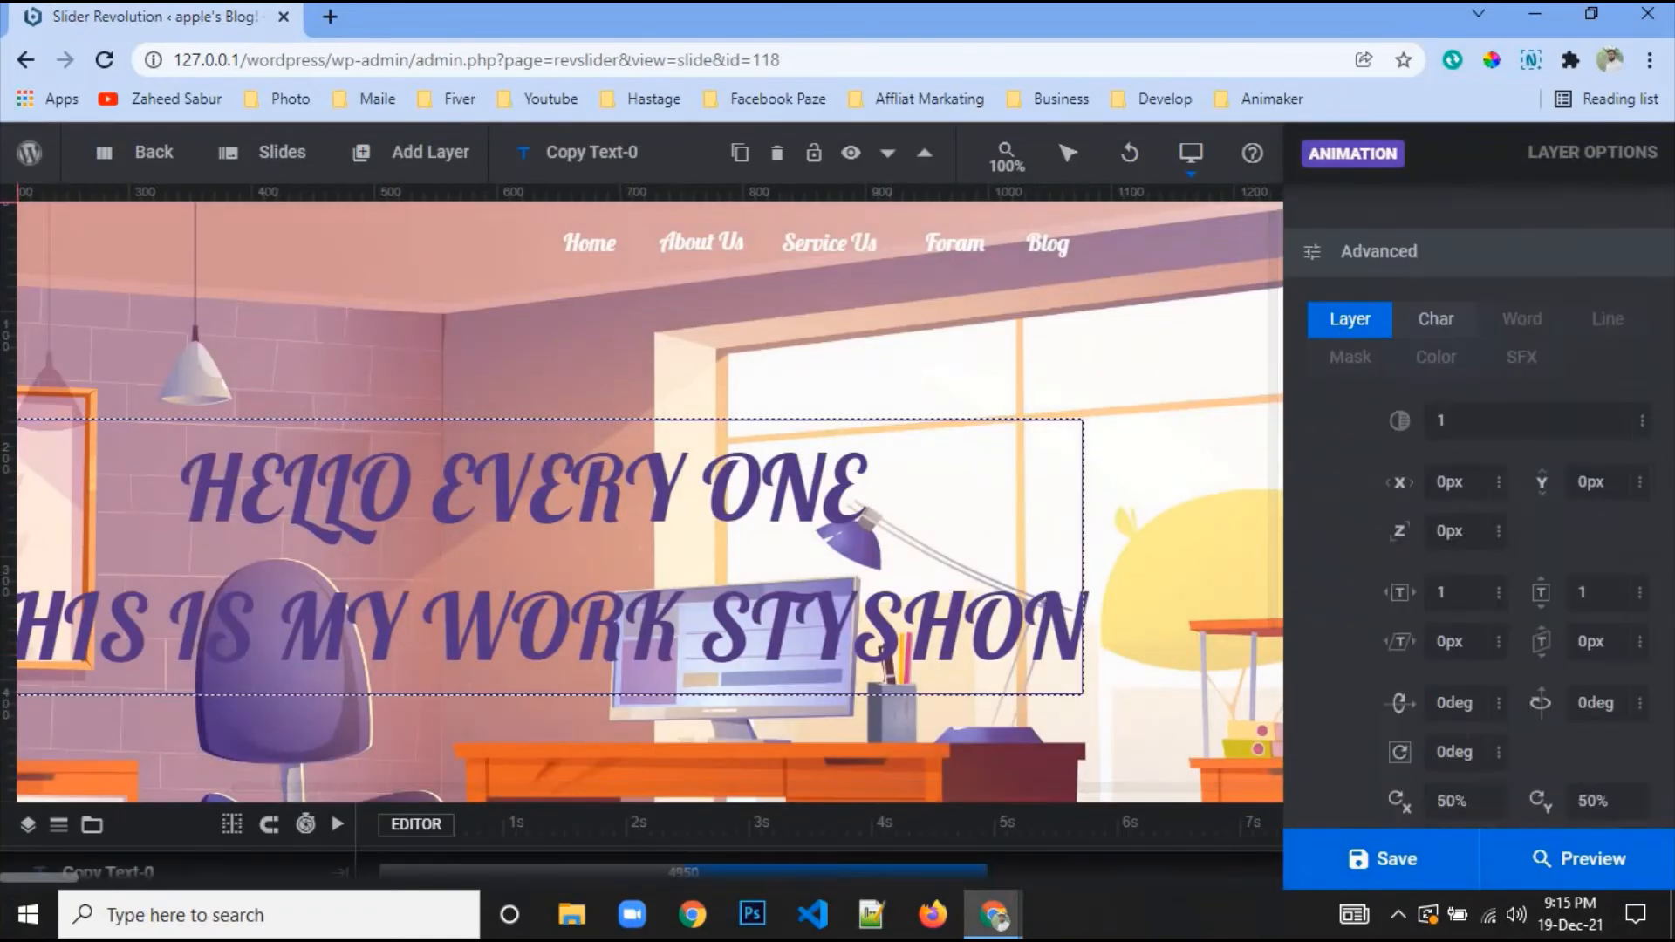
scroll(766, 594, "up", 1)
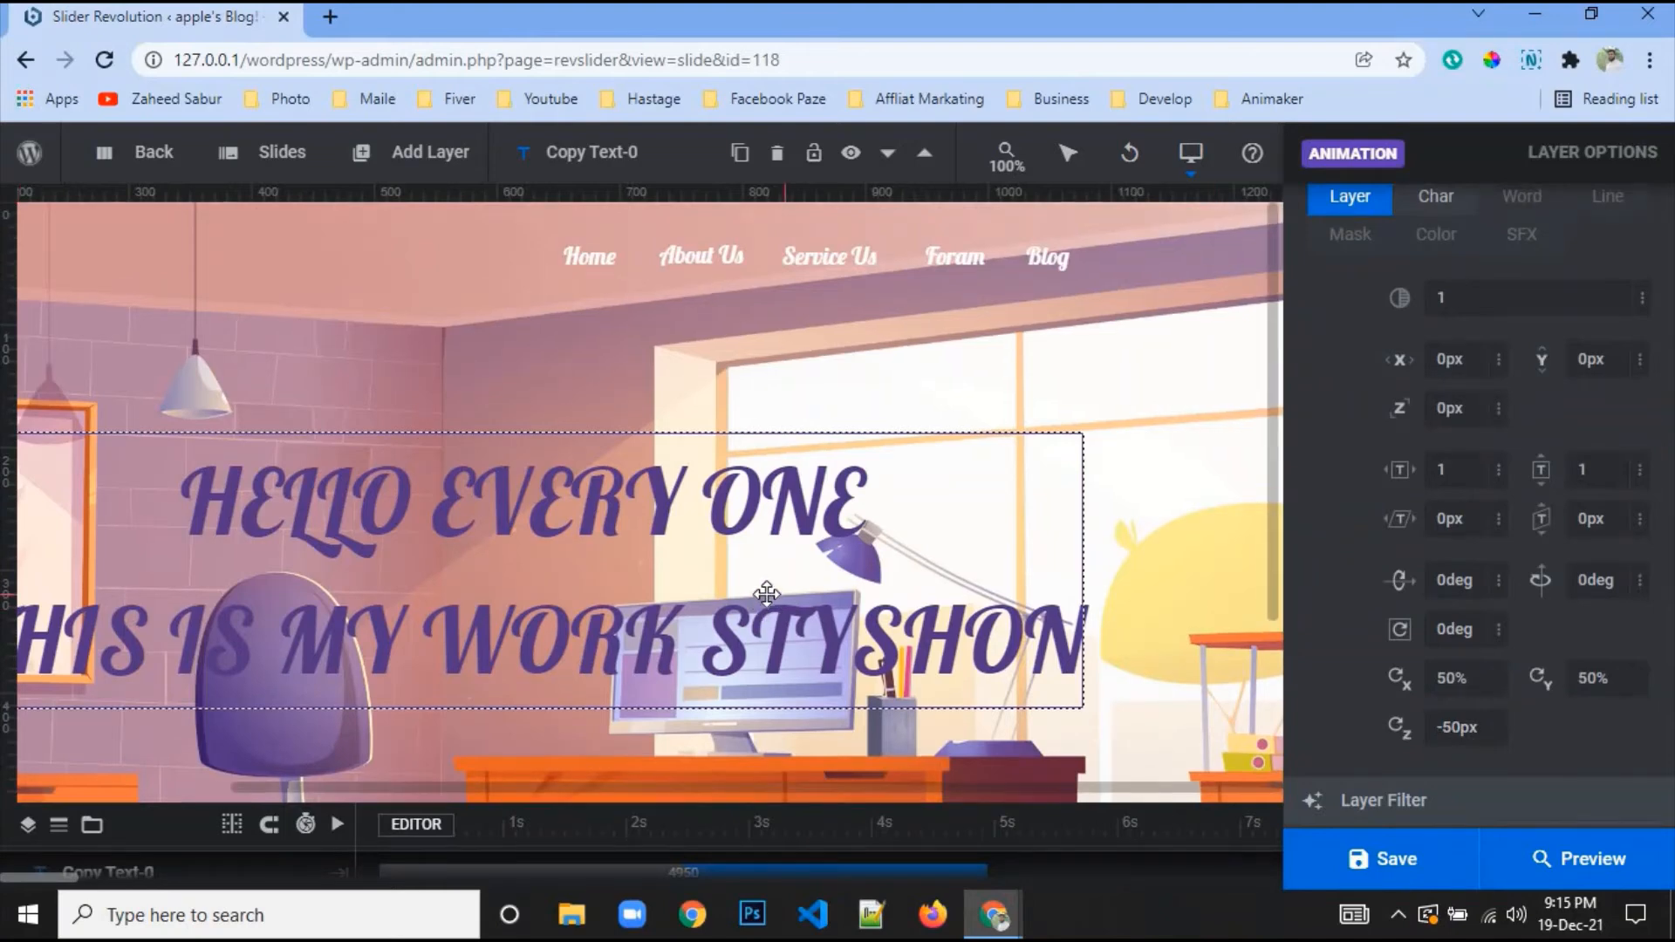
mouse_move(374, 161)
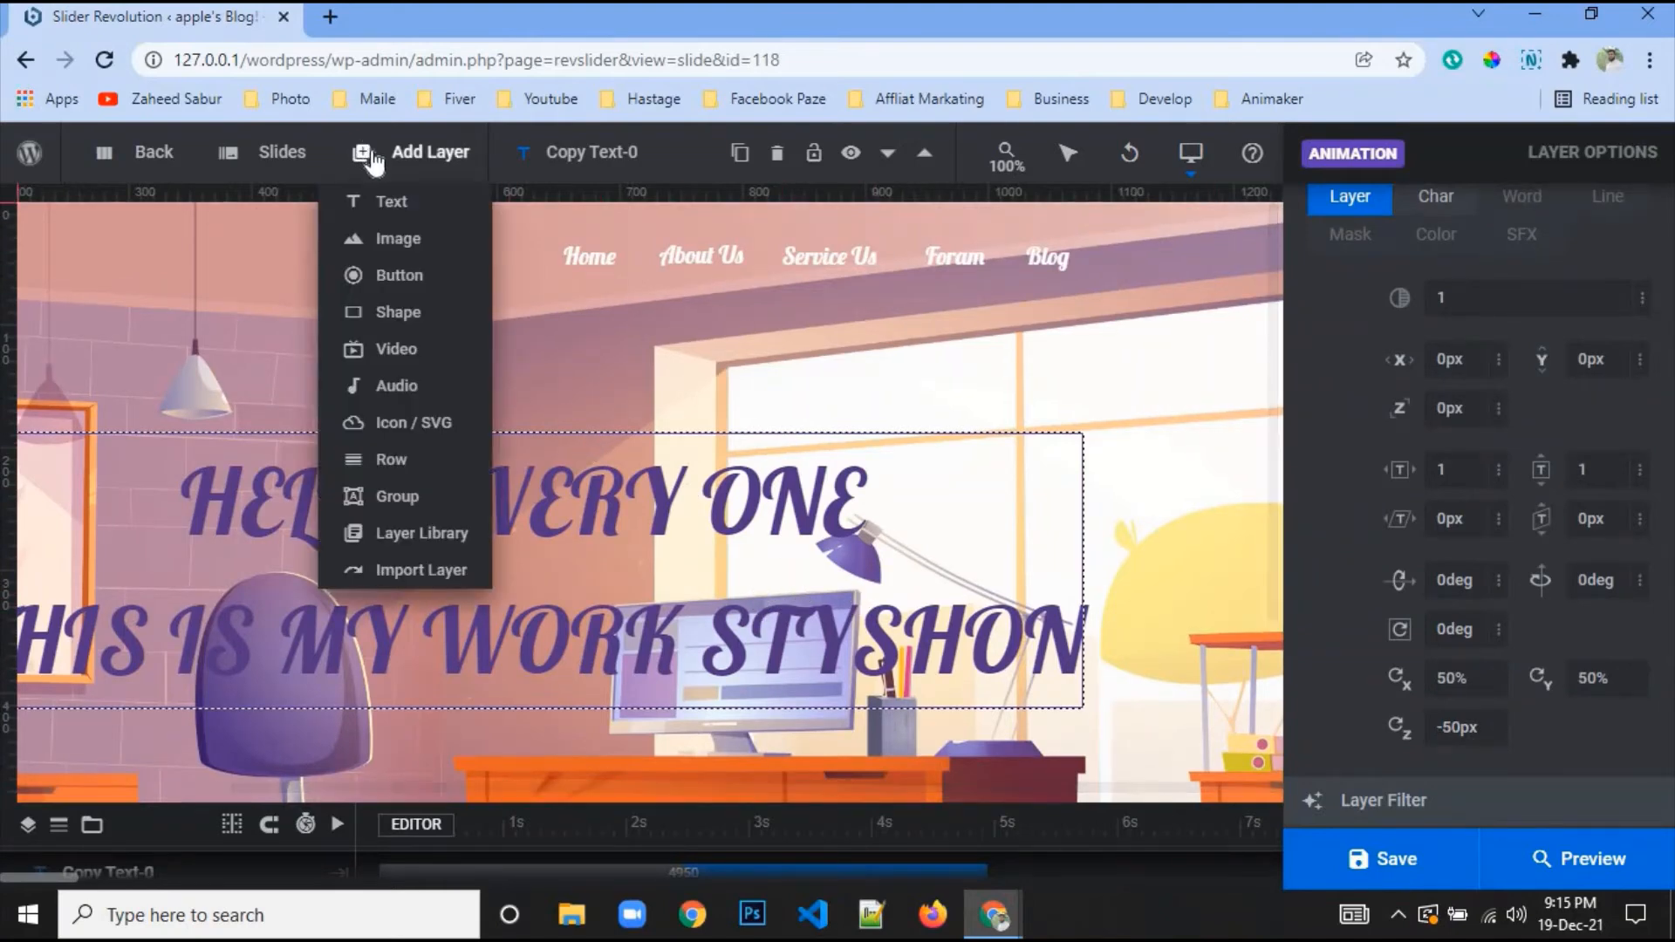
mouse_move(285, 156)
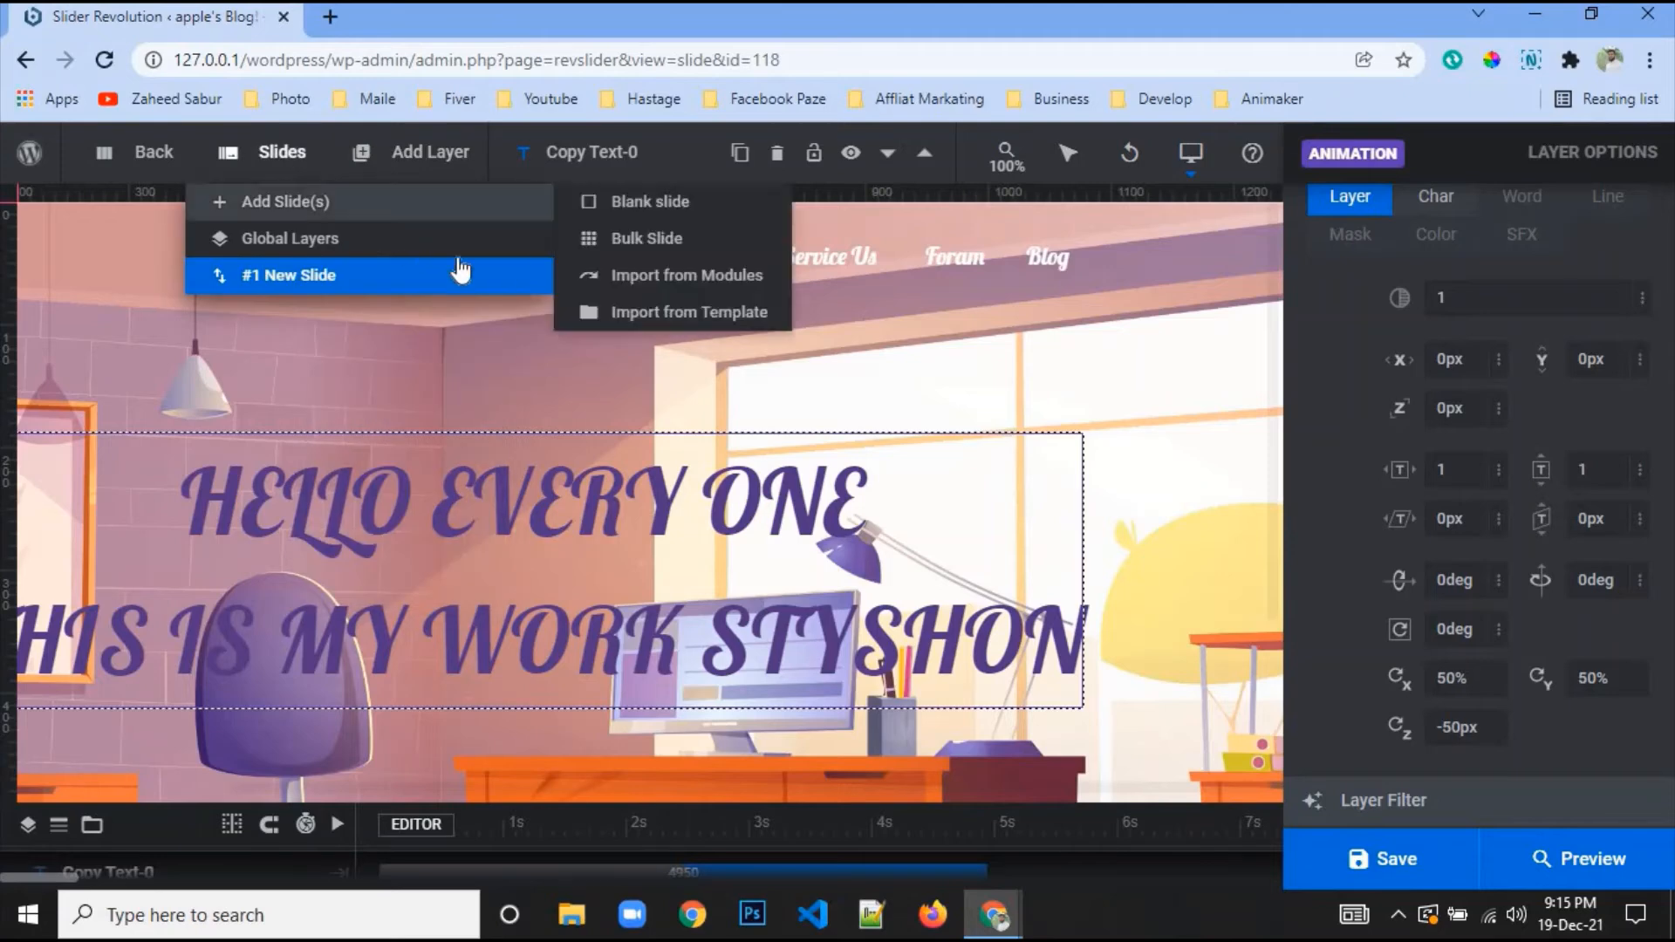
mouse_move(502, 291)
scroll(1518, 288, "up", 5)
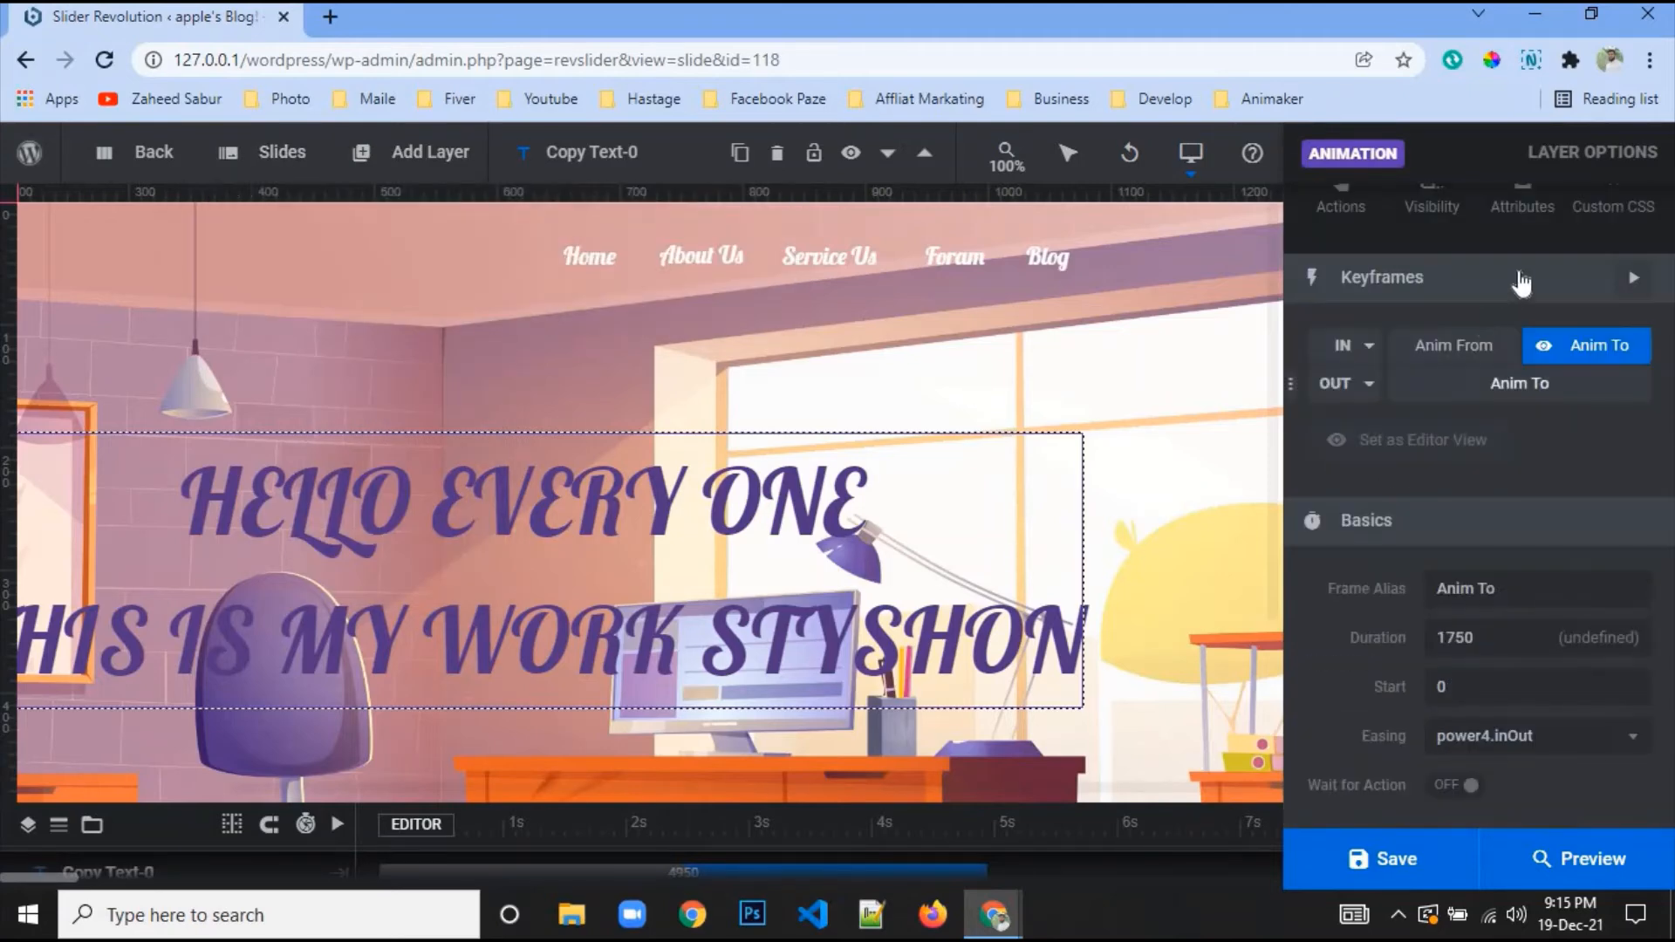
left_click(1518, 327)
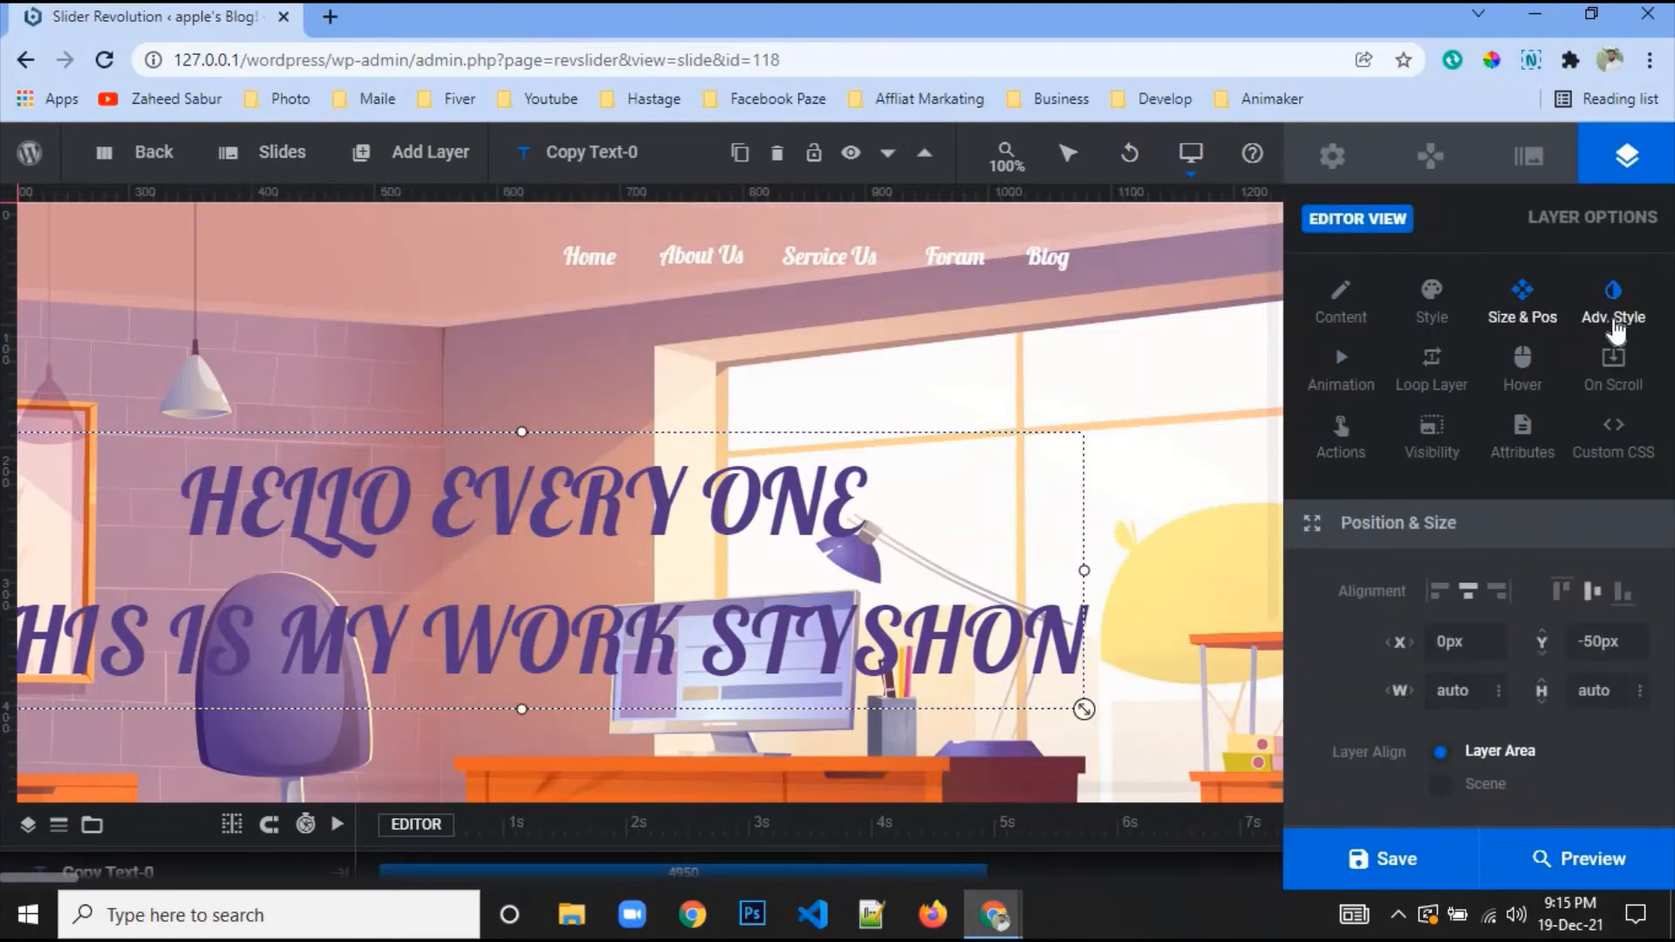
Set the slide's transition preset to Random with the Random All option and save the slider
left_click(1527, 158)
scroll(1481, 566, "down", 3)
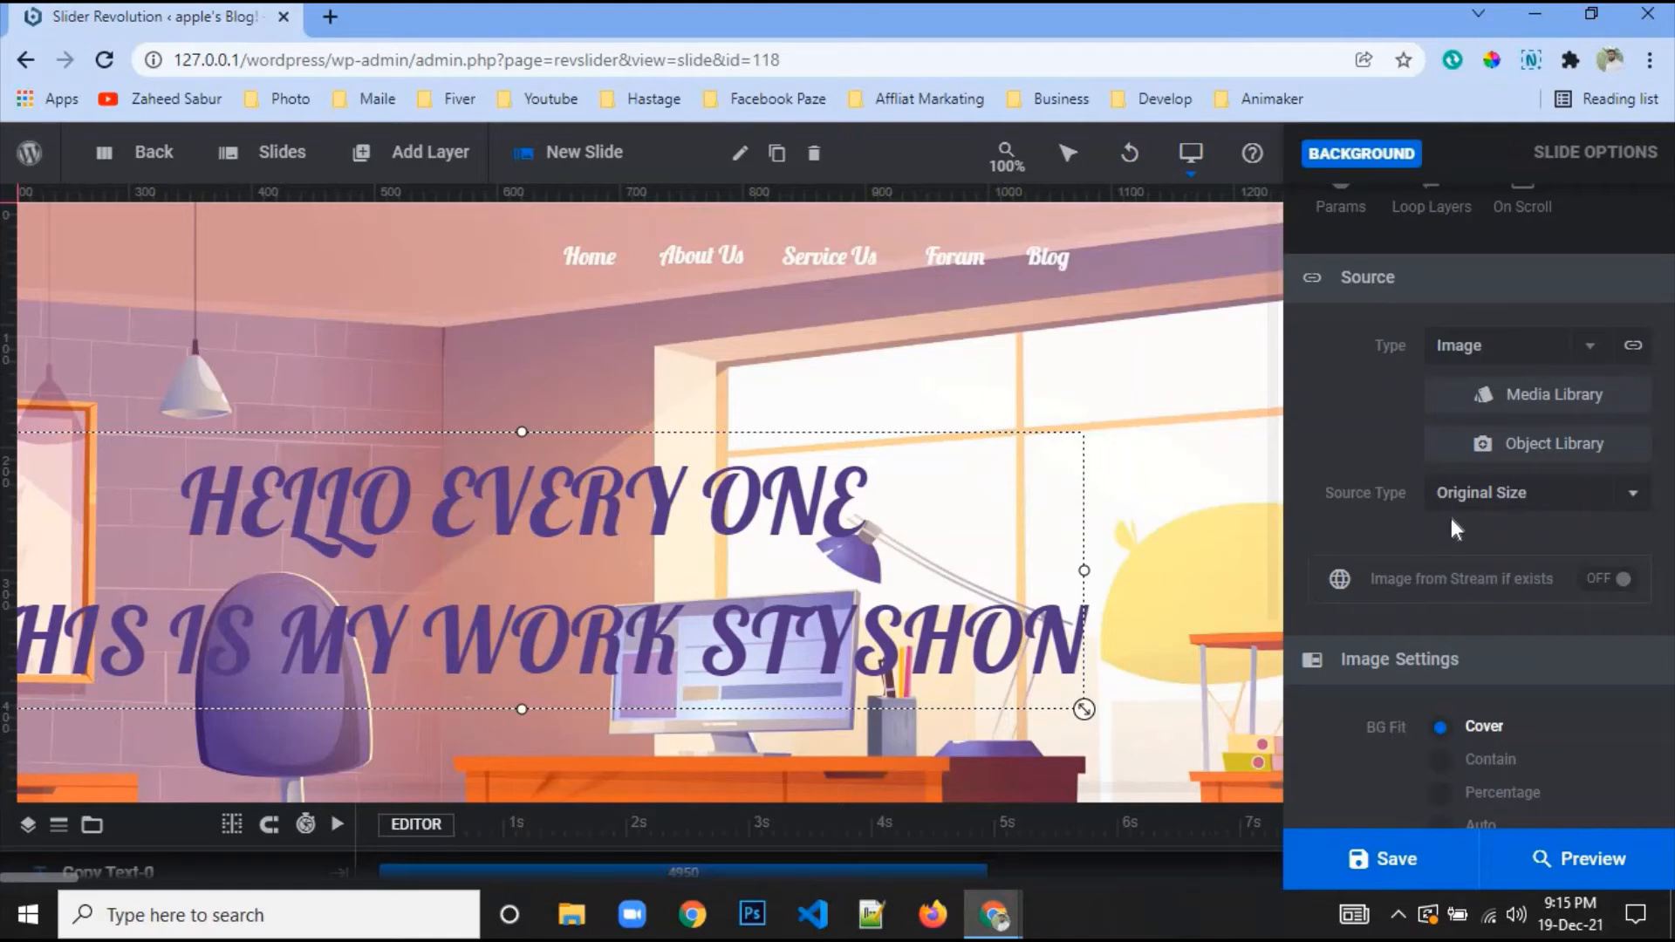
scroll(1452, 518, "up", 3)
left_click(1520, 316)
left_click(1478, 685)
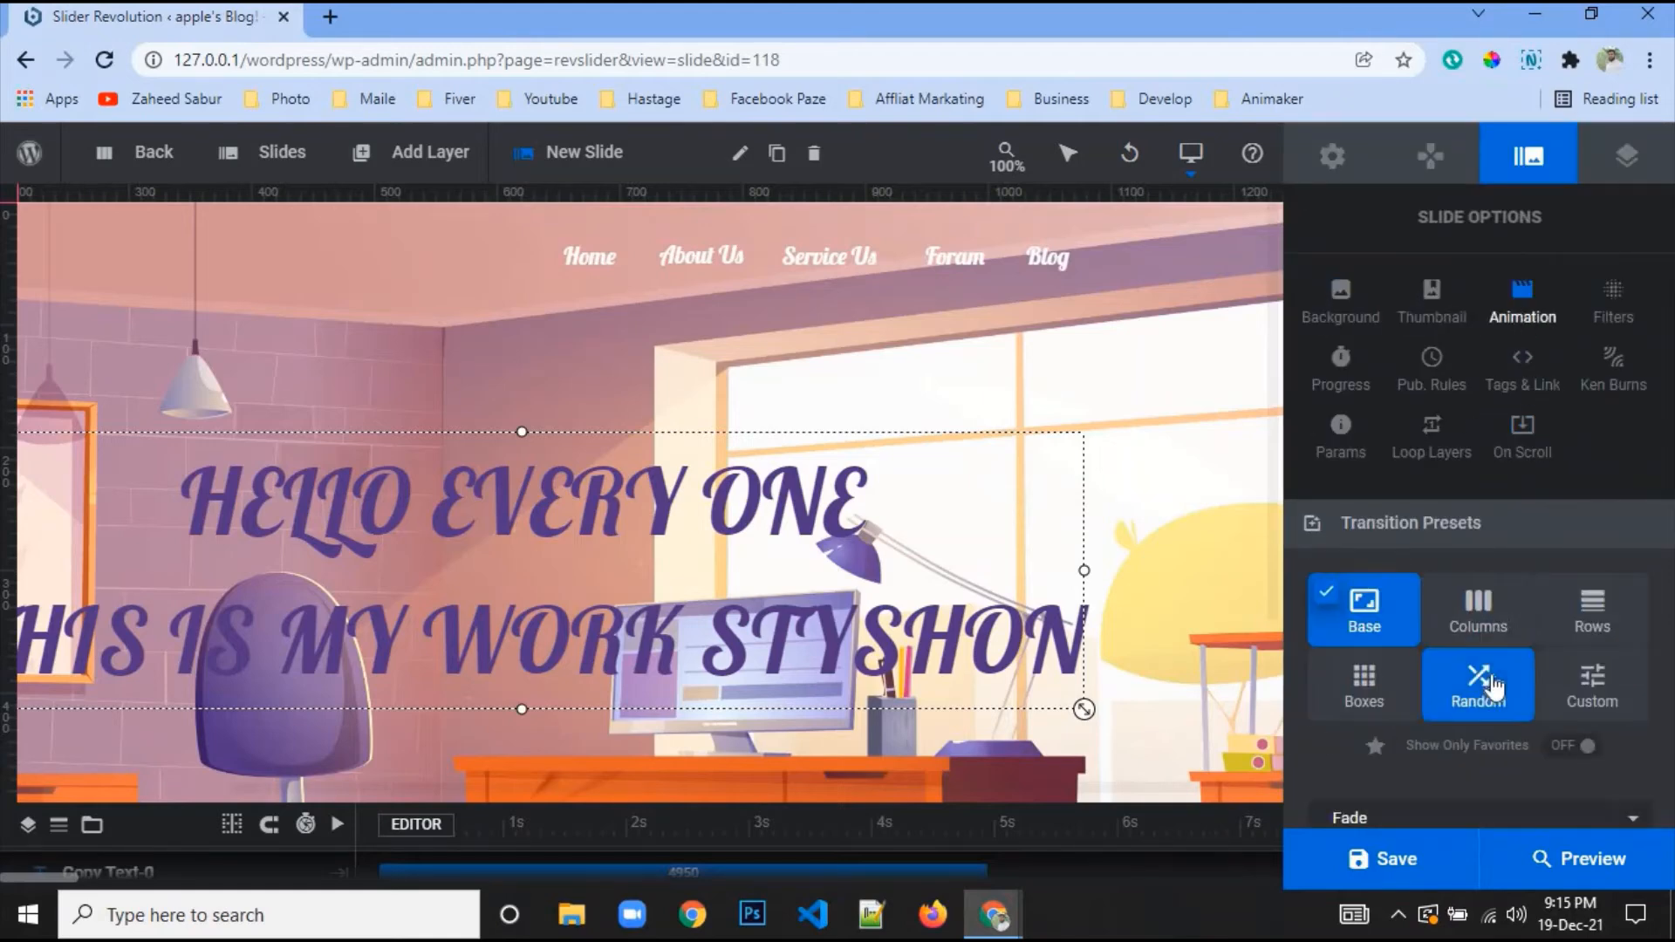
scroll(1481, 562, "down", 4)
left_click(1375, 501)
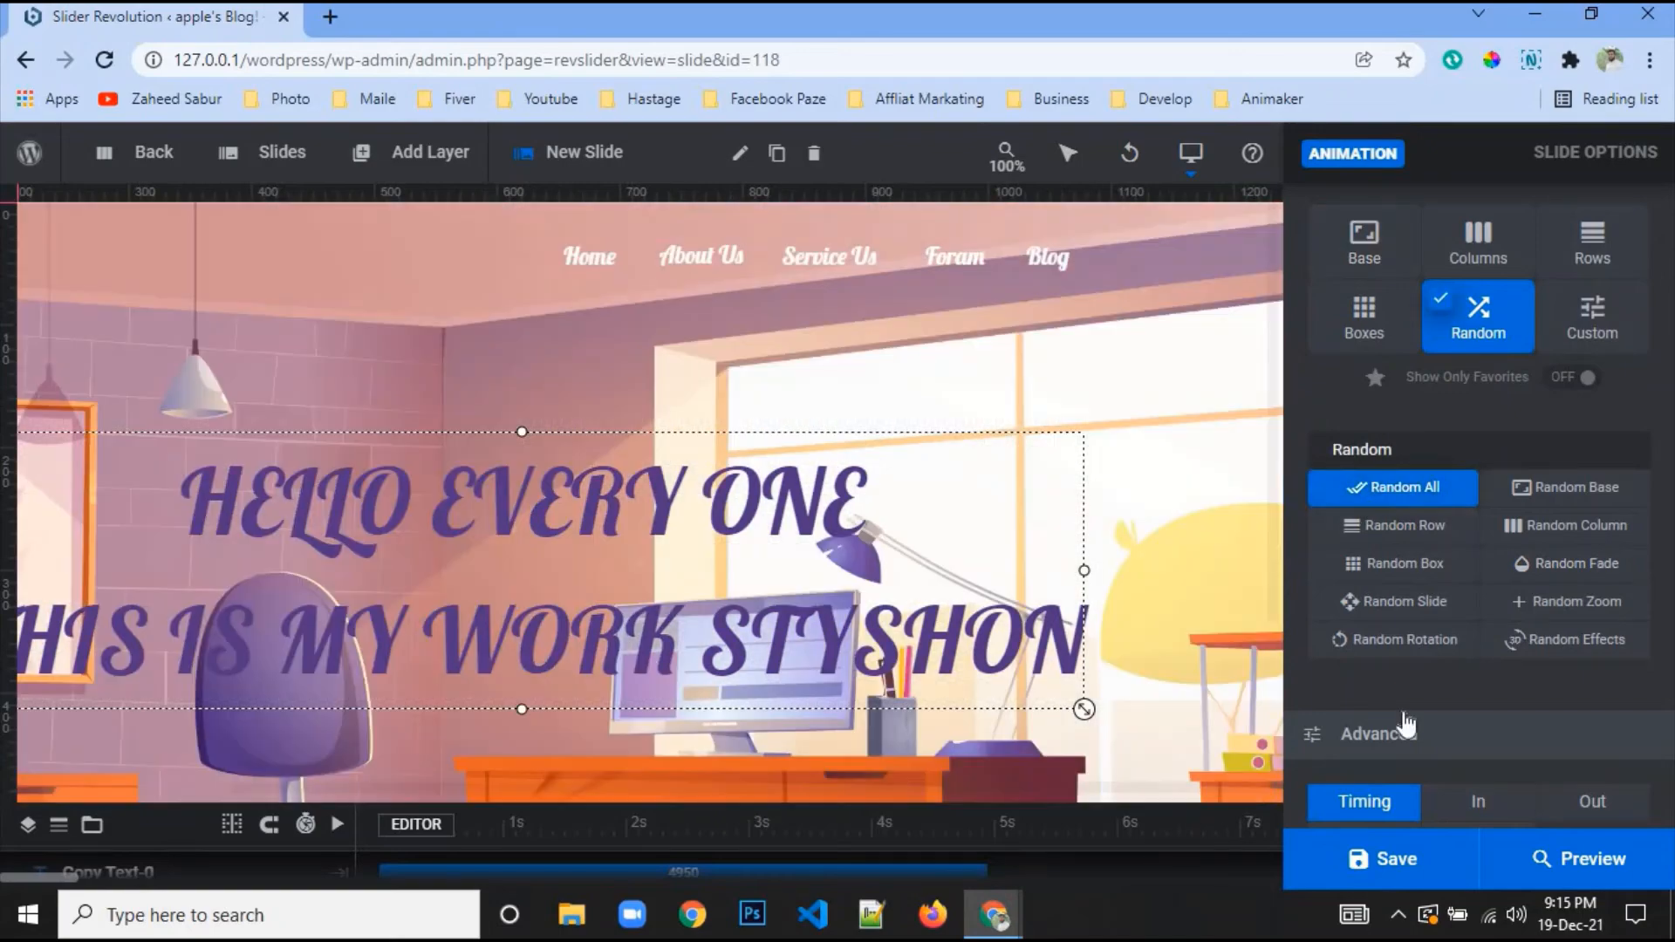
left_click(1384, 855)
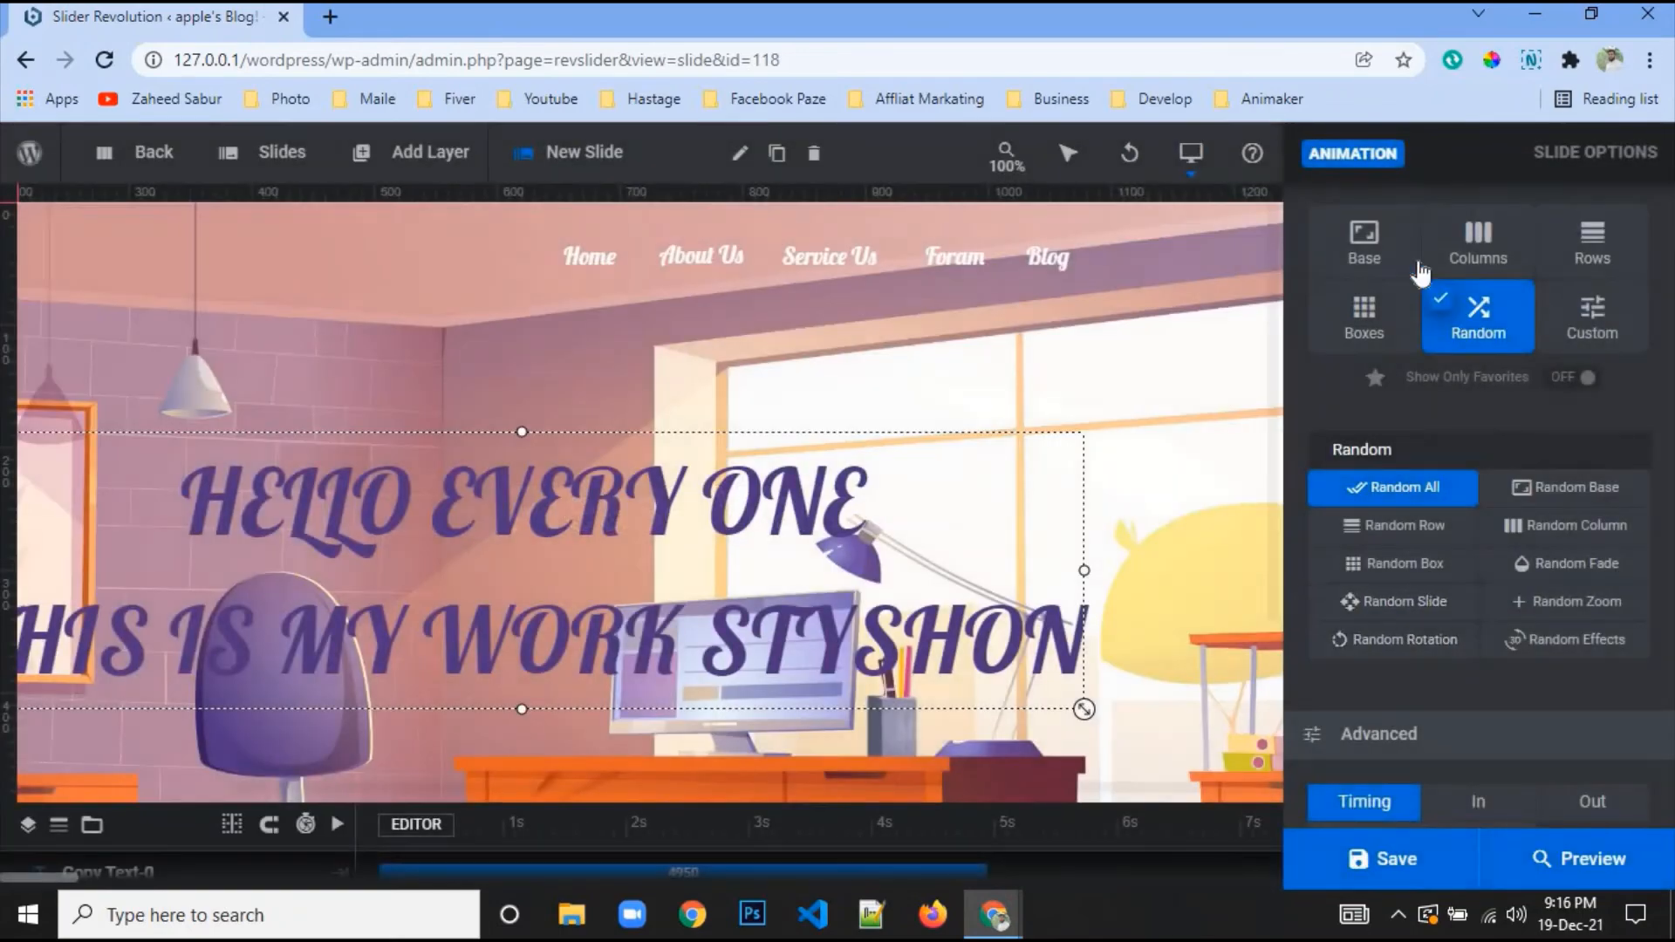
Enable navigation arrows for the slider and set their arrow style to Custom
scroll(1470, 374, "up", 5)
left_click(1431, 155)
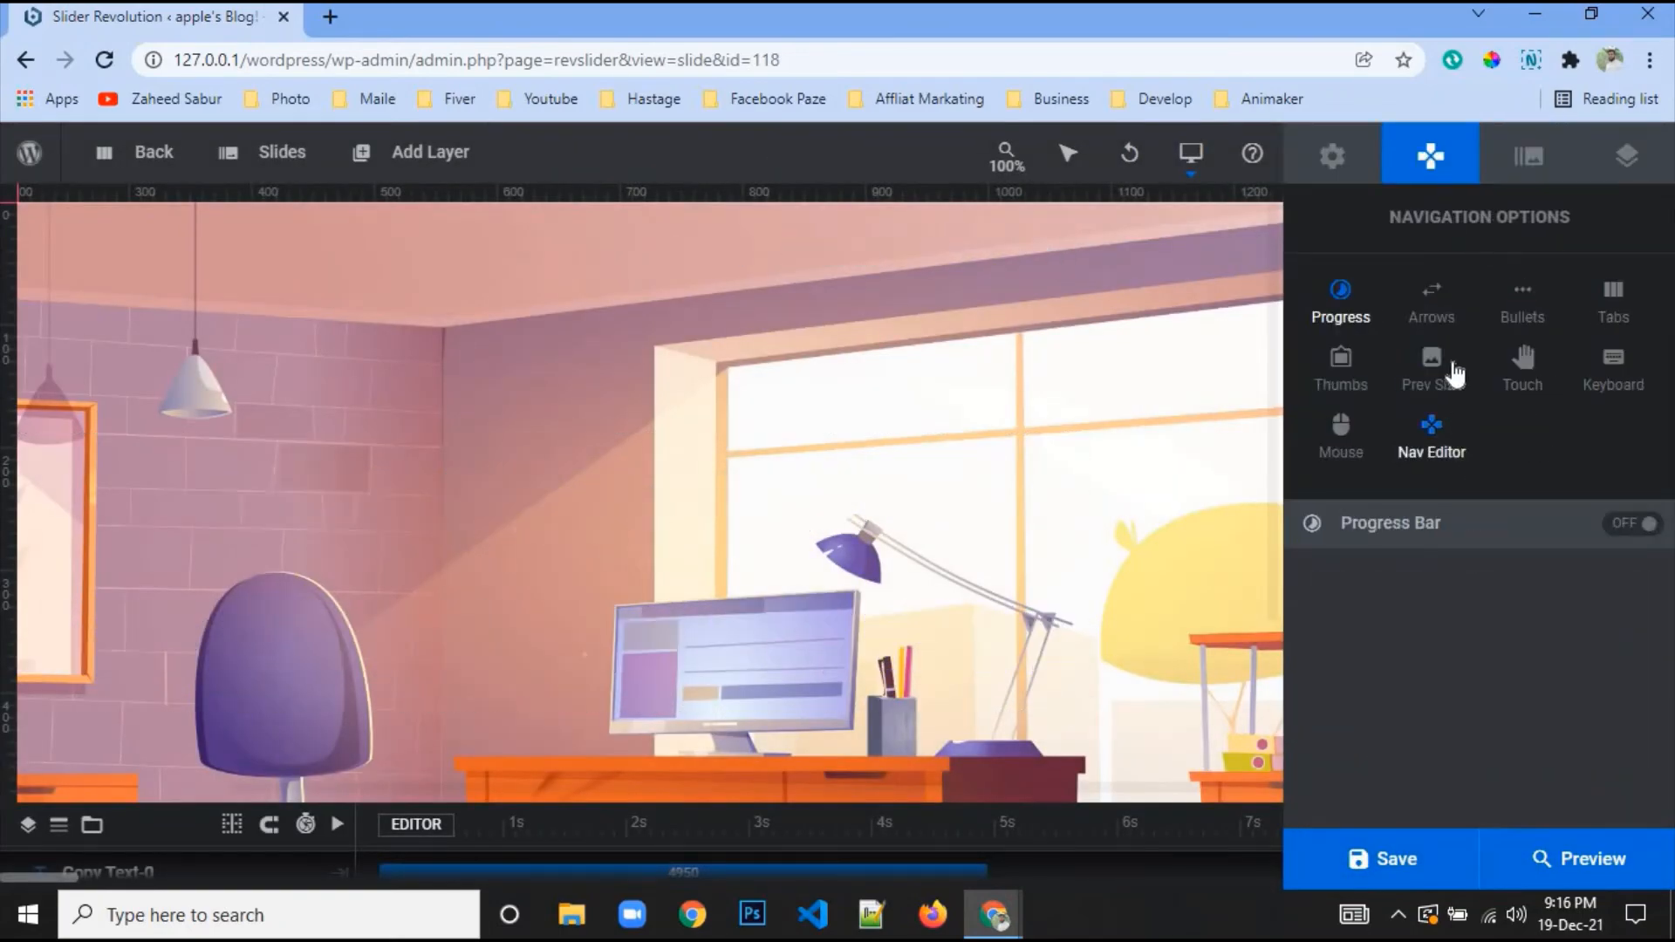
left_click(1432, 301)
left_click(1633, 524)
left_click(1489, 595)
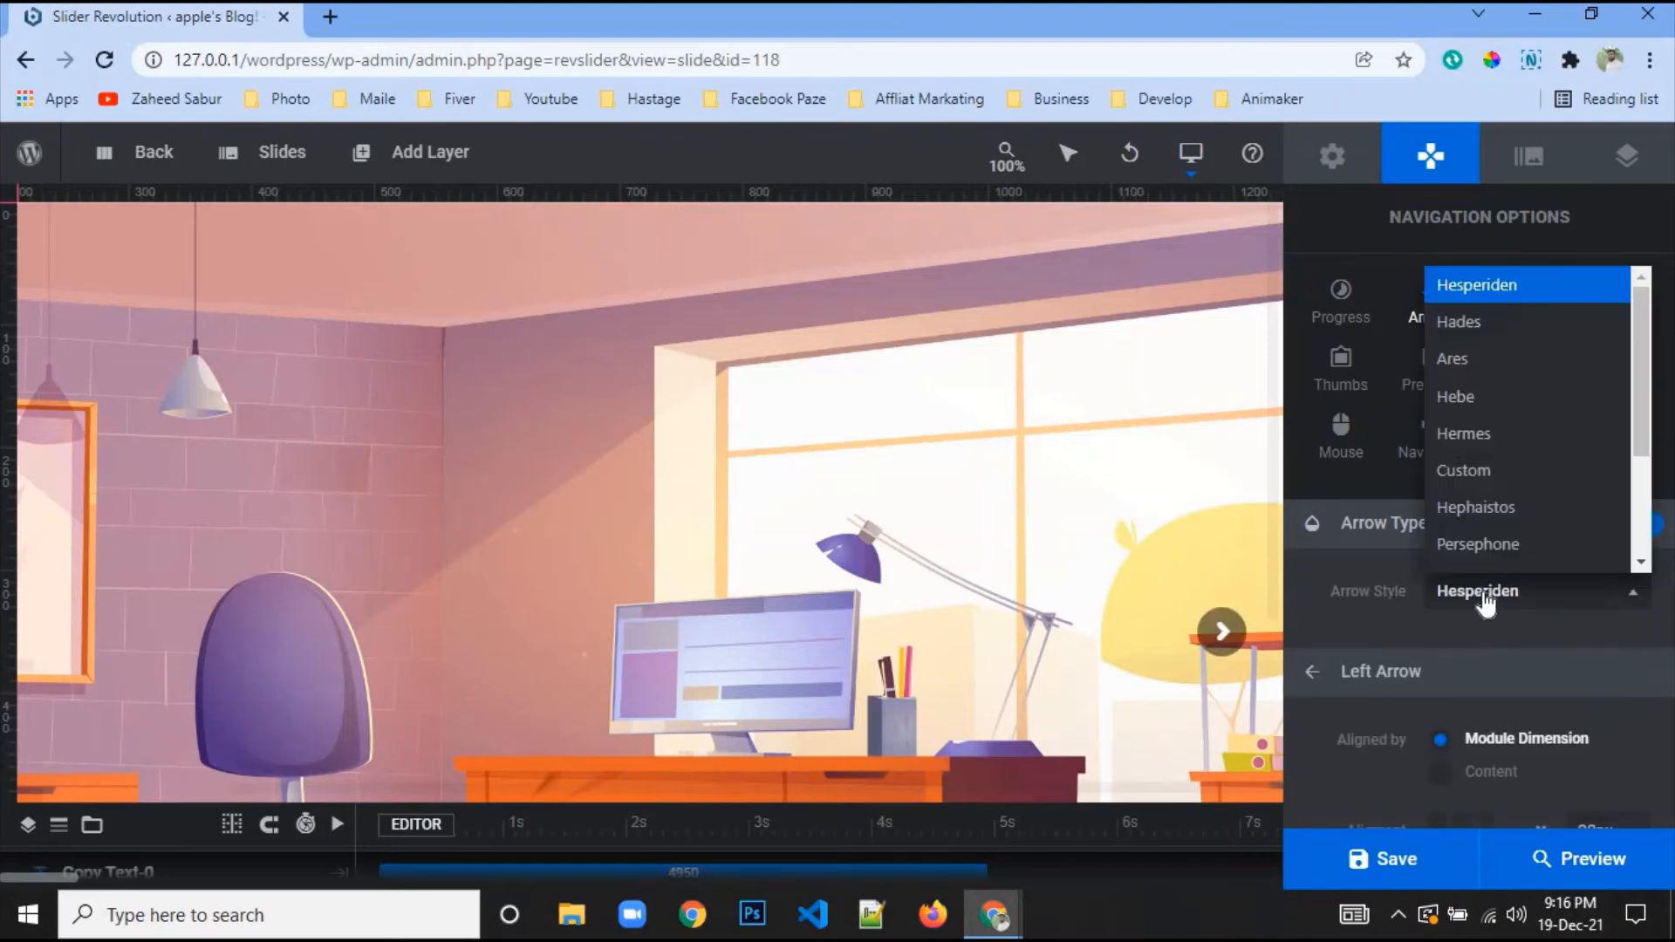
left_click(1466, 471)
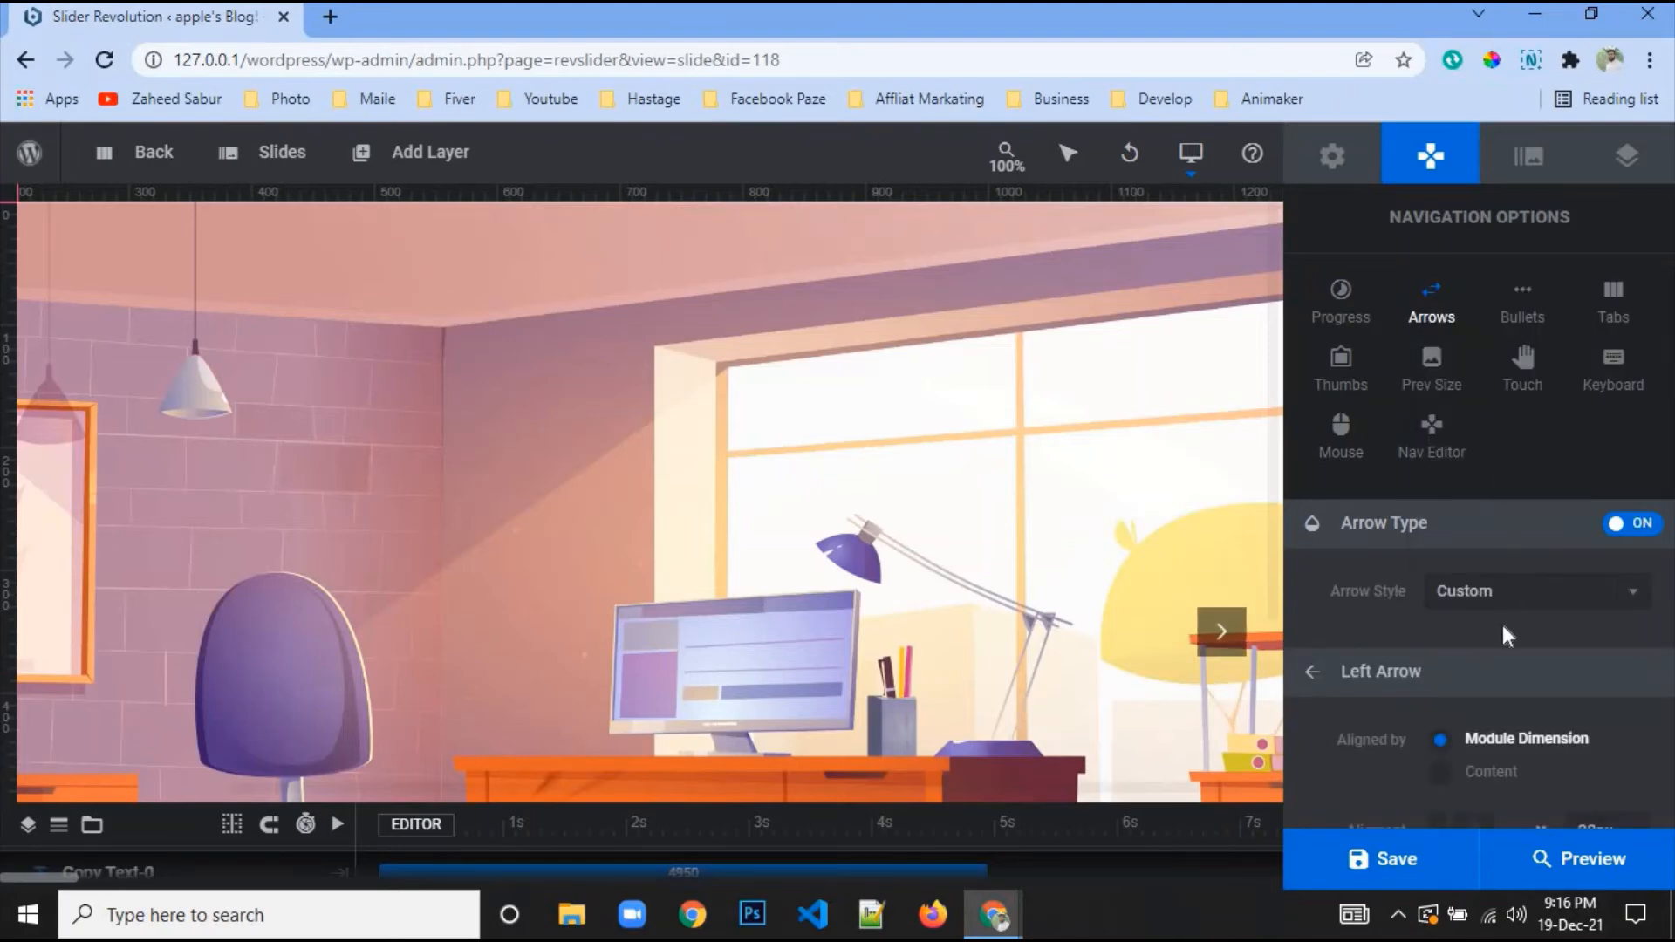
Align the left arrow to the middle-left and the right arrow to the middle-right, both with 0px offsets
scroll(1470, 573, "down", 4)
left_click(1438, 478)
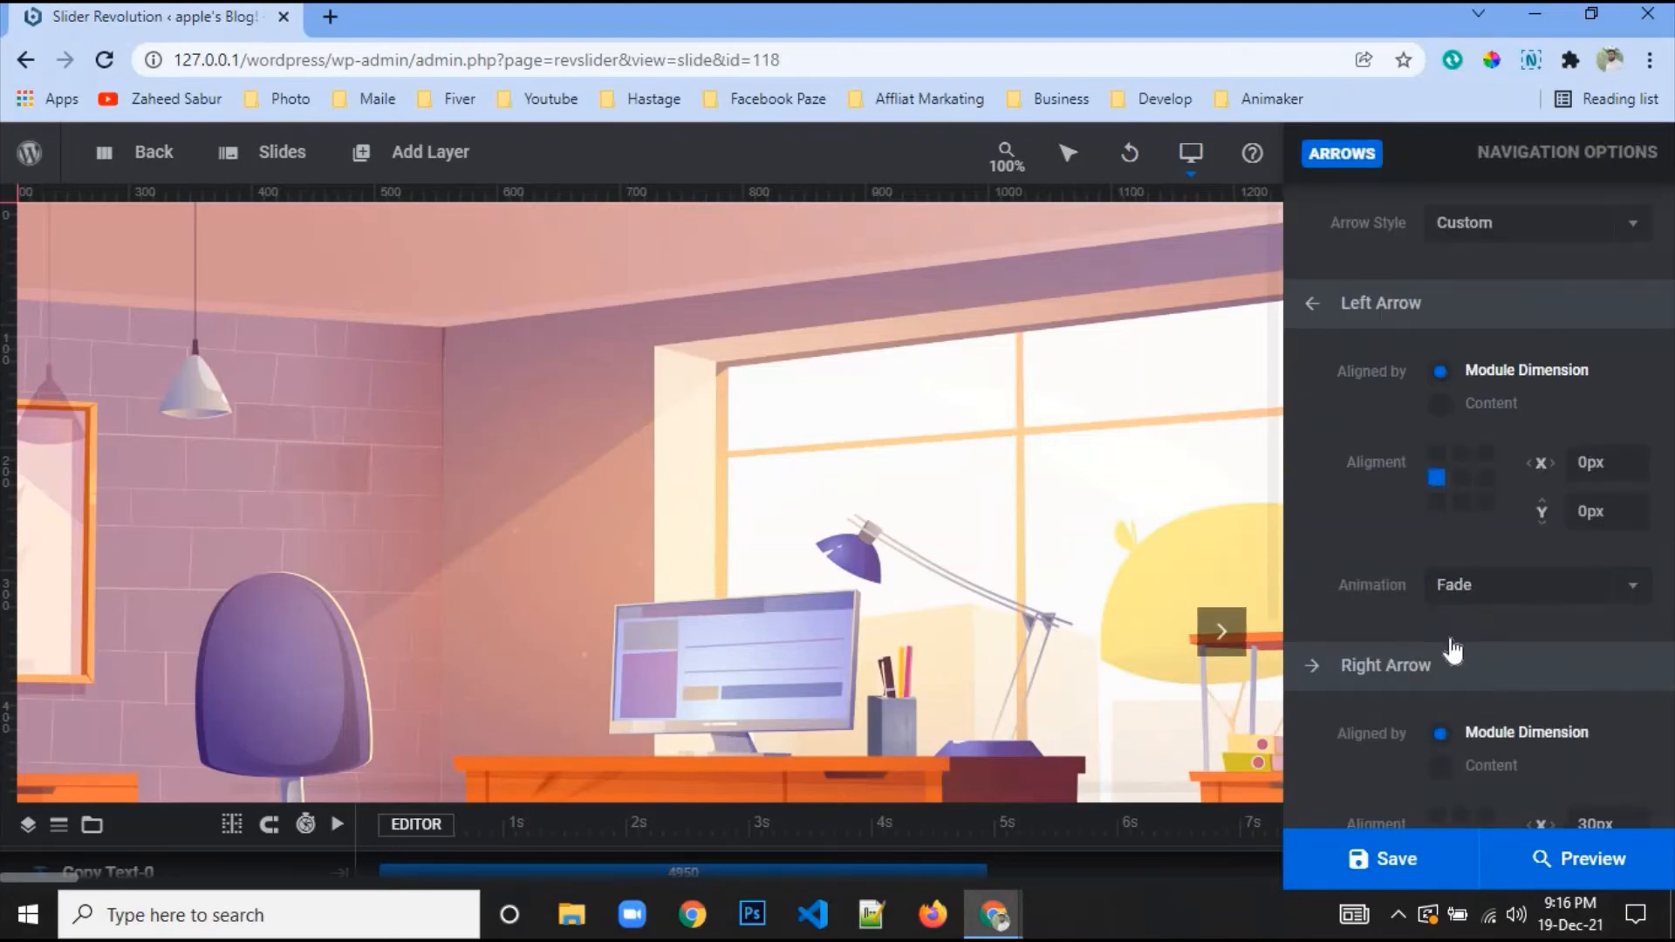
scroll(1452, 643, "down", 3)
left_click(1487, 594)
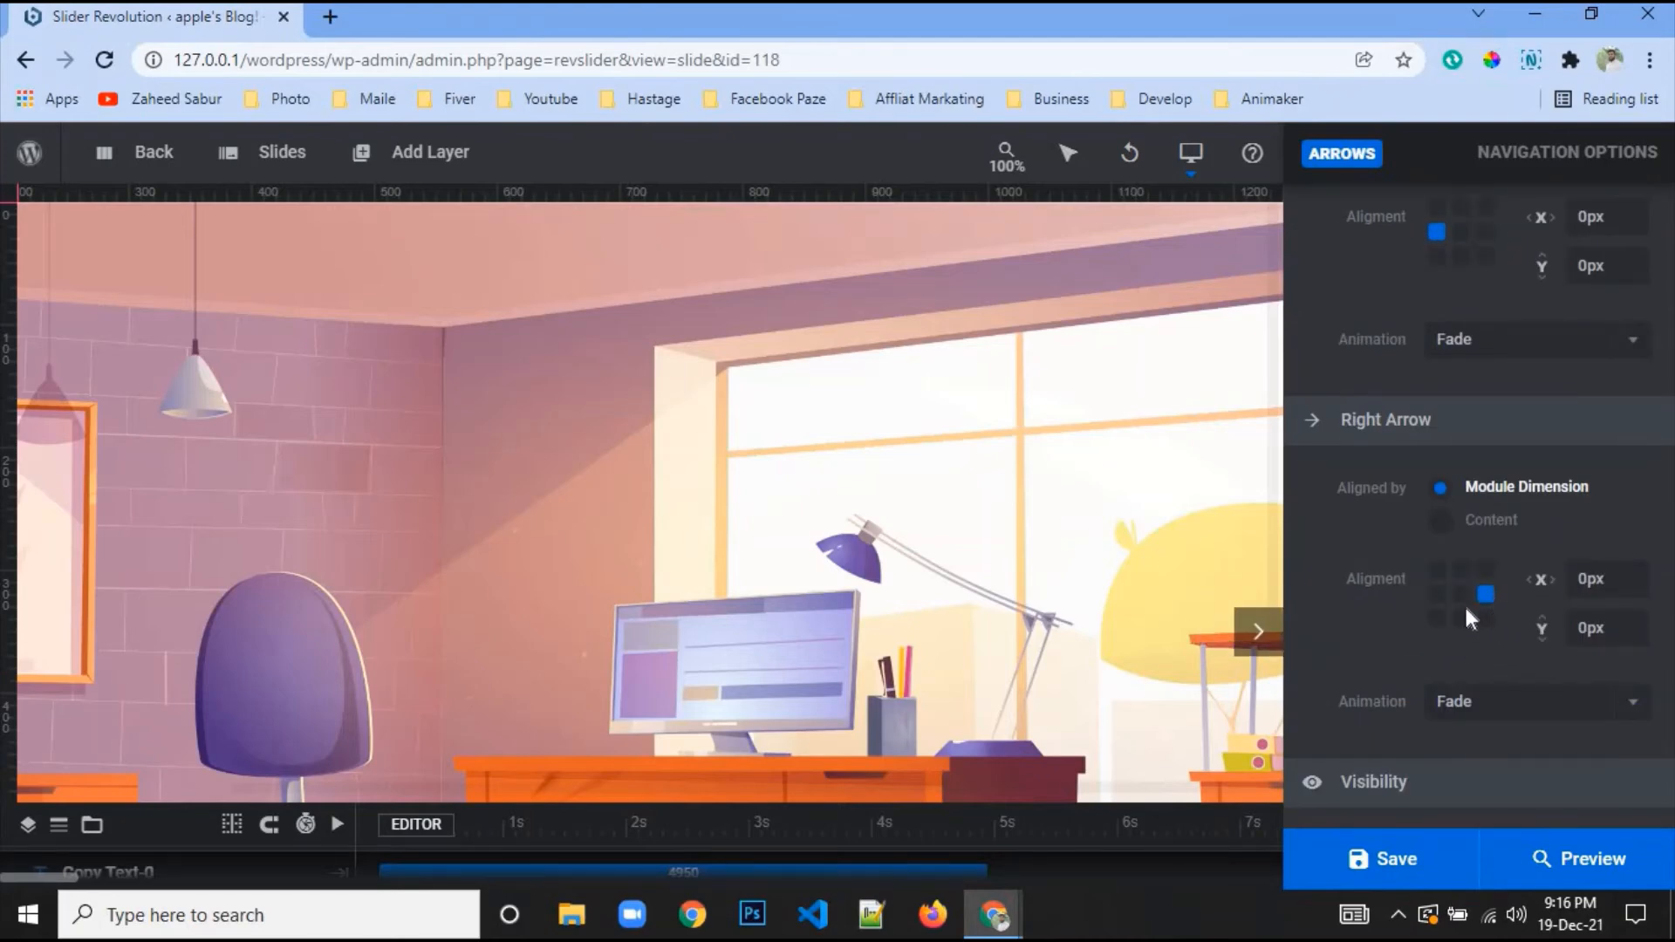
scroll(1468, 611, "down", 7)
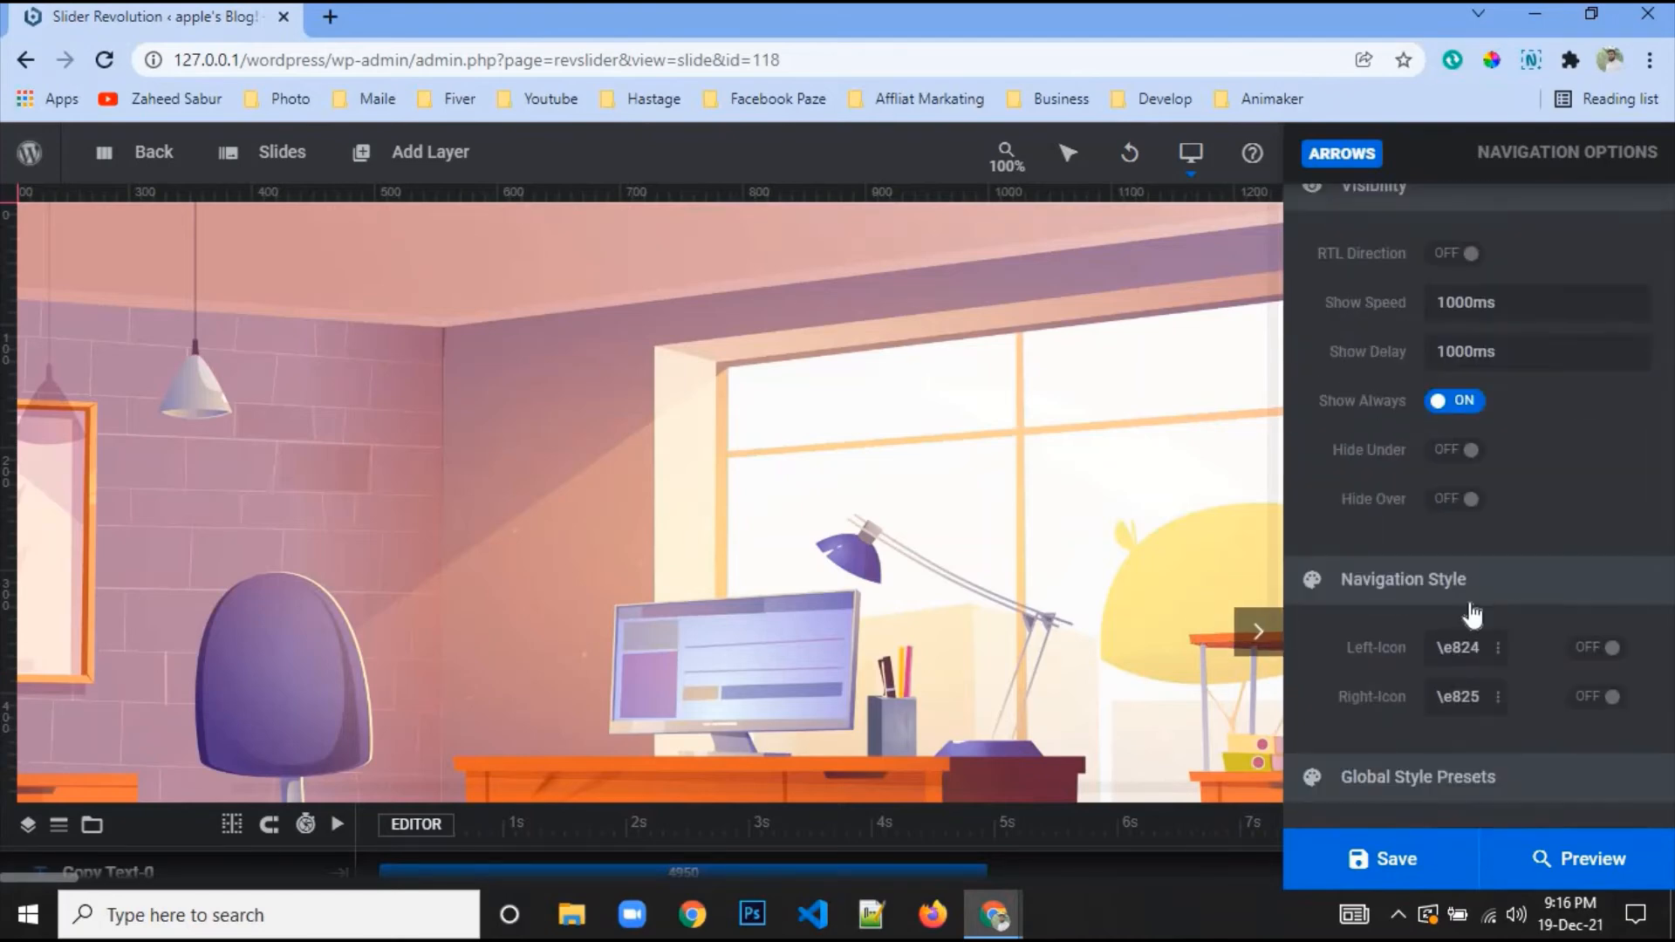
Enable navigation bullets for the slider and set their style to Metis
scroll(1470, 598, "up", 12)
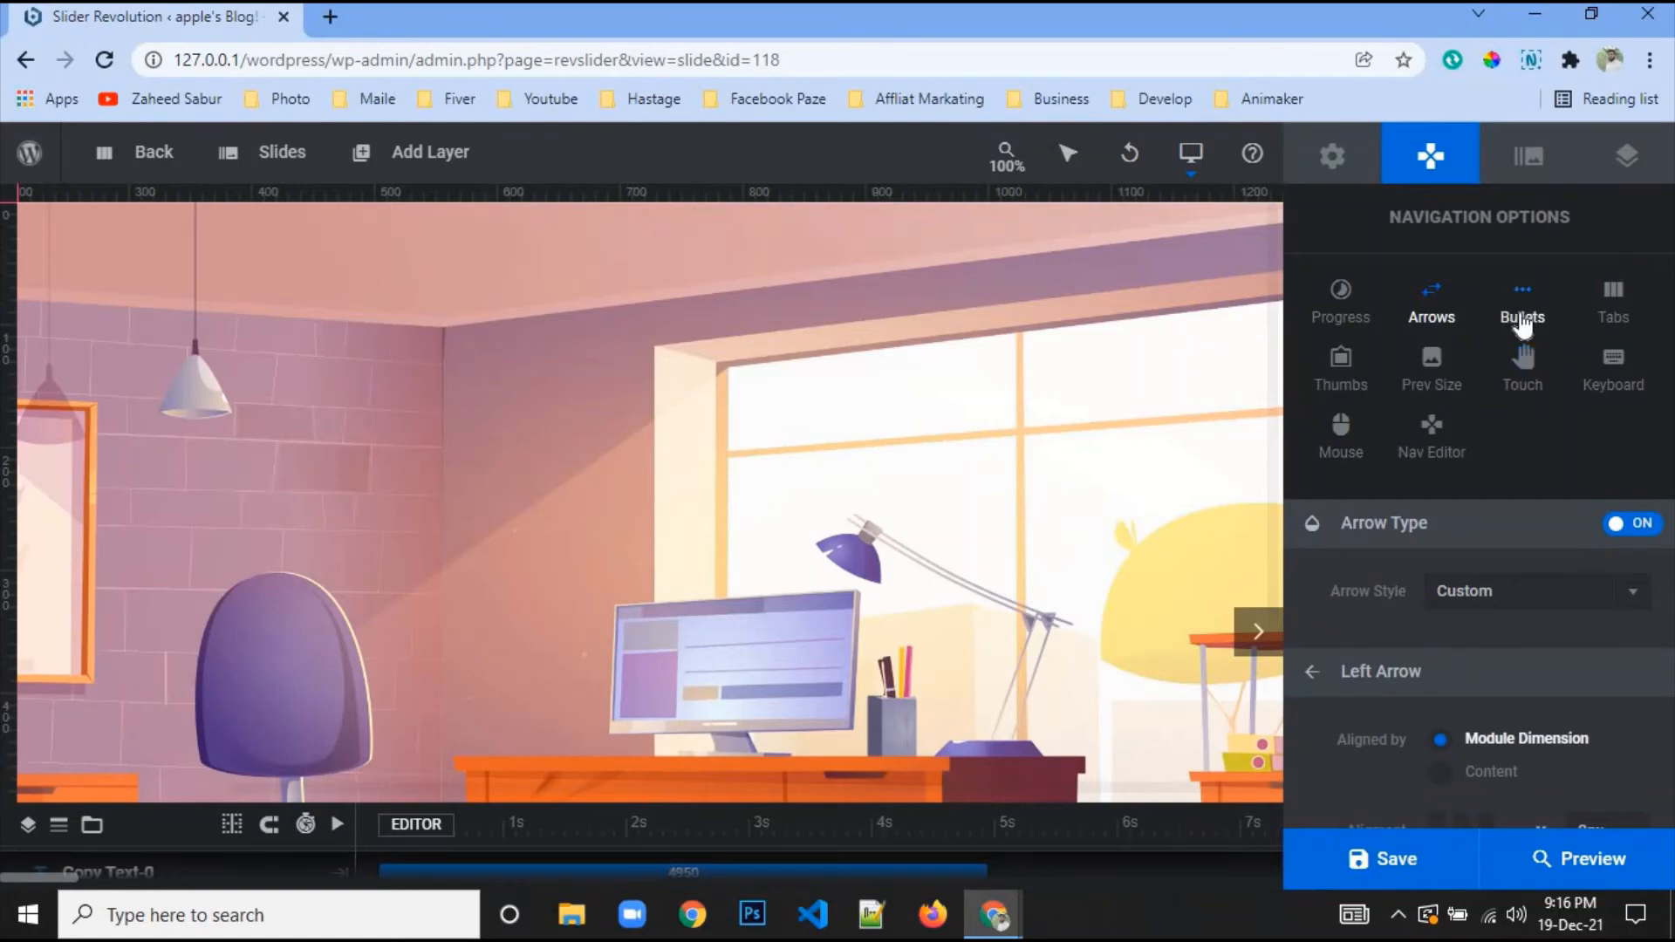
left_click(1522, 321)
left_click(1627, 526)
left_click(1496, 349)
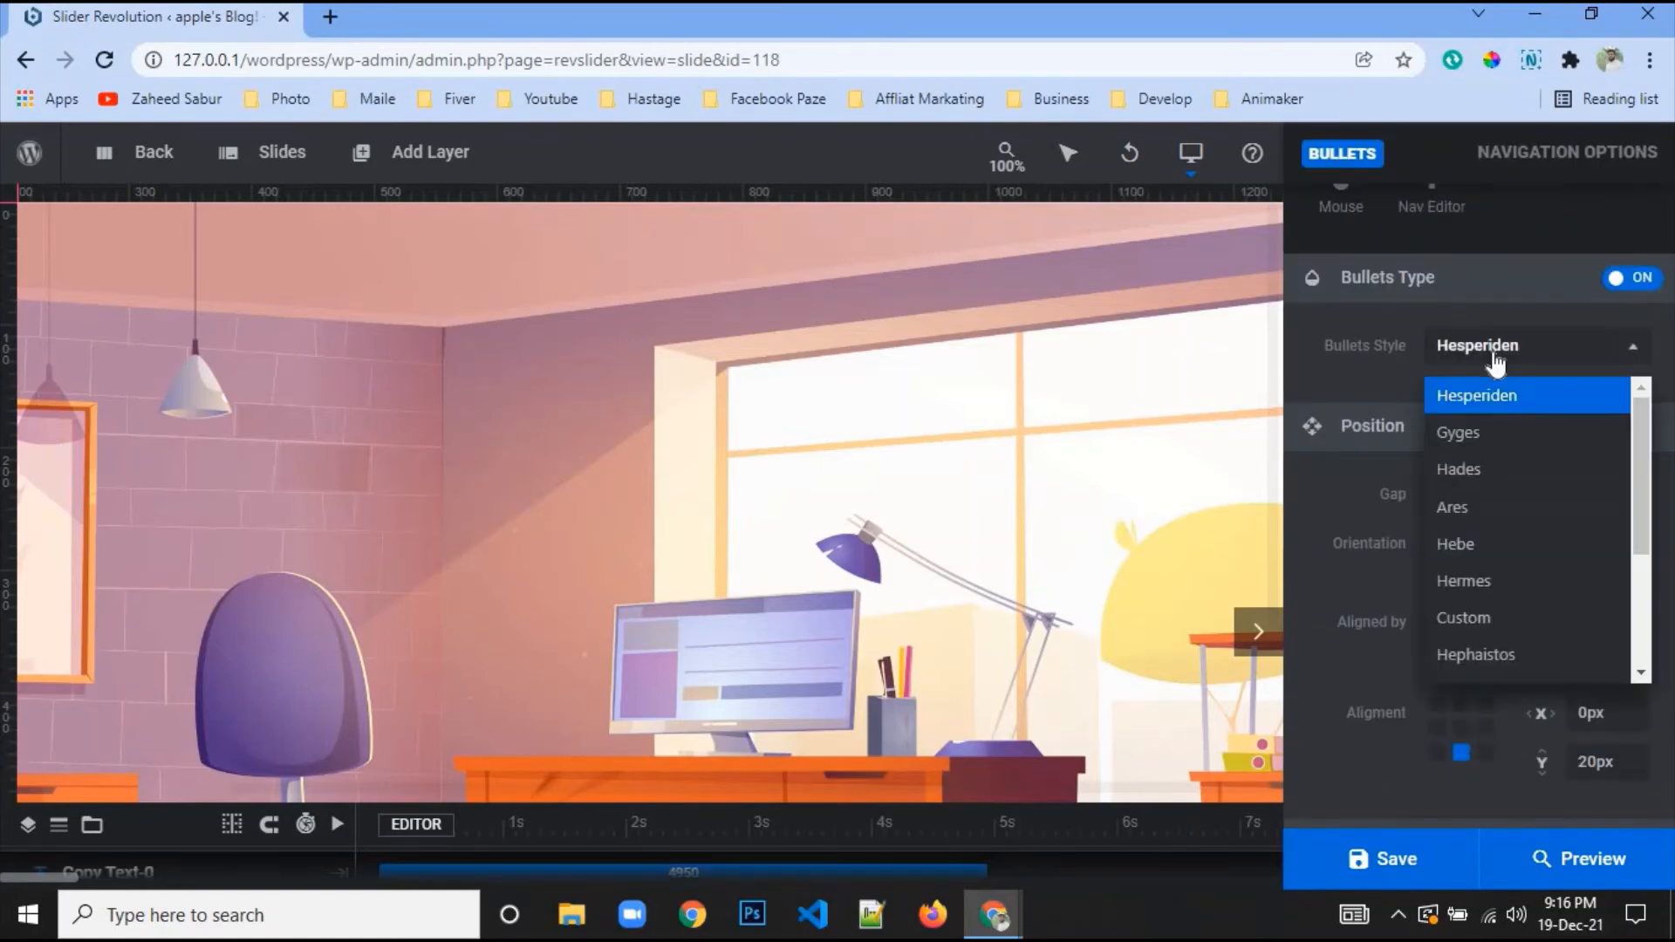
scroll(1497, 562, "down", 3)
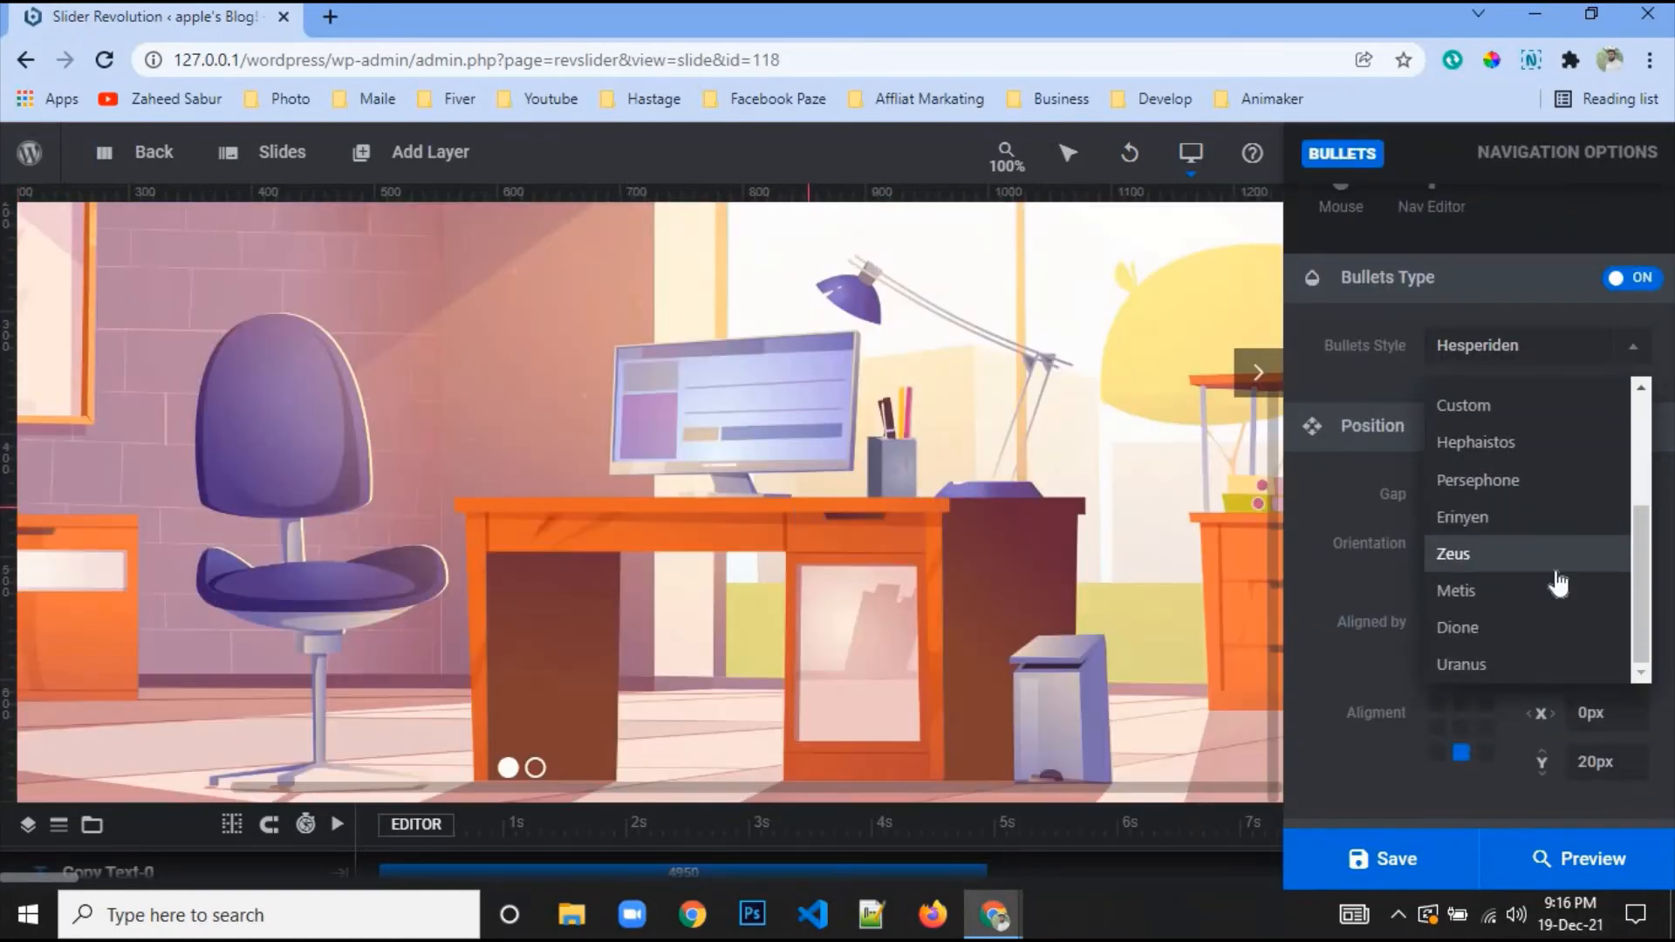
left_click(1505, 593)
Set the navigation bullets' size to 25, save the slider and preview it
scroll(1498, 583, "down", 5)
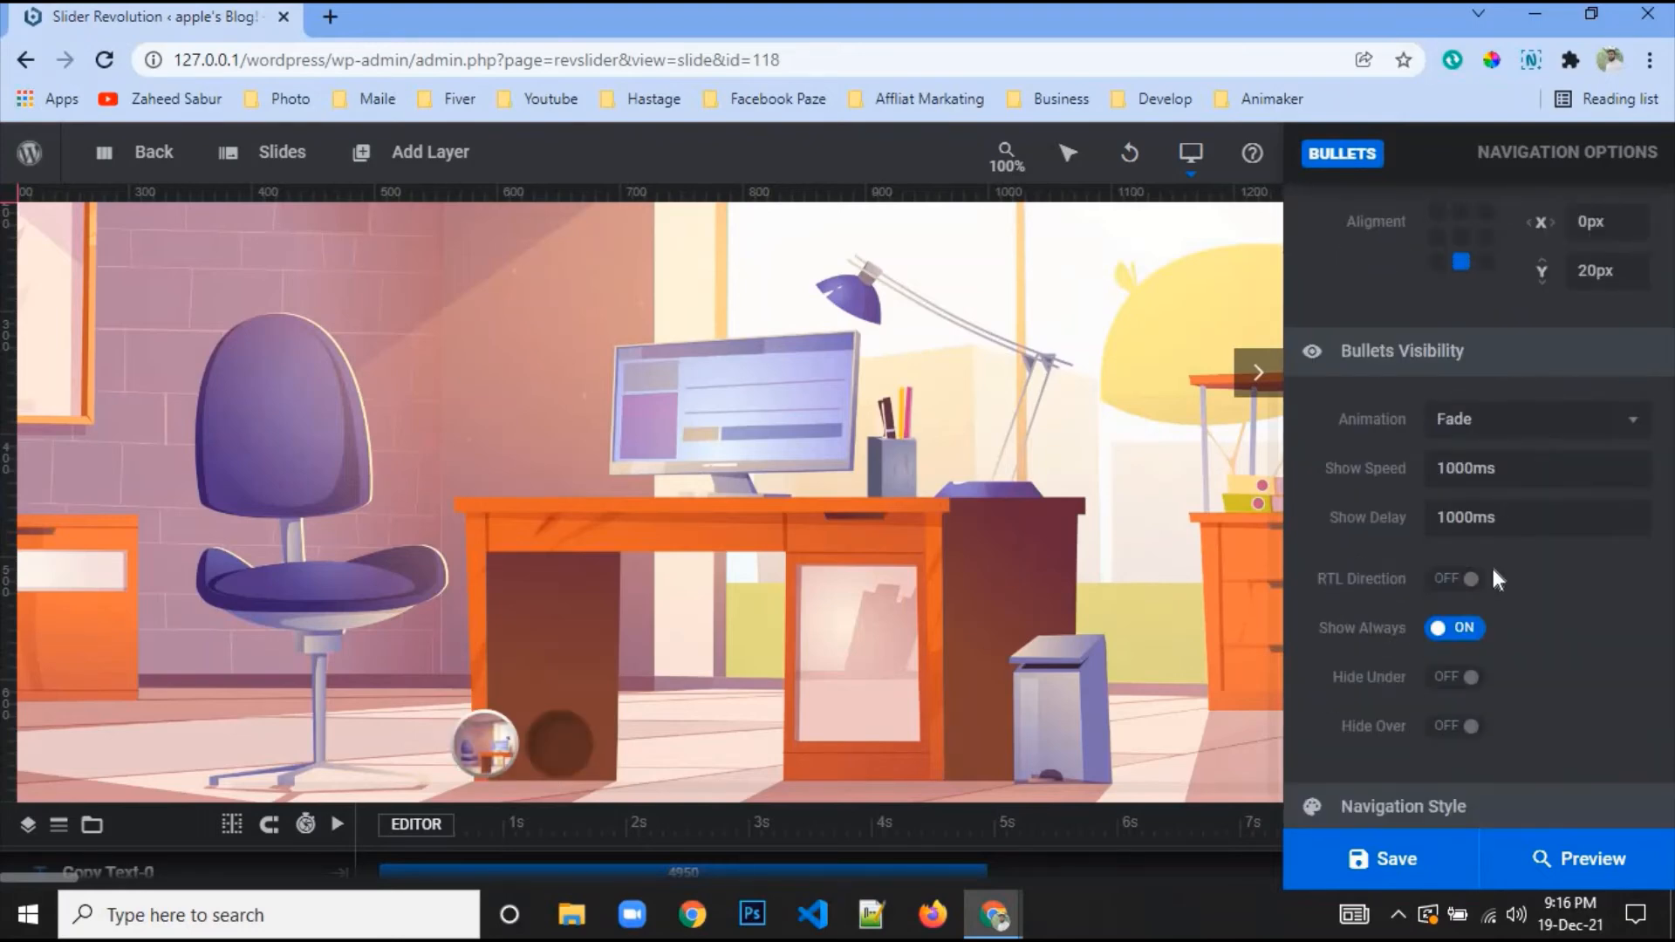
scroll(1494, 569, "down", 3)
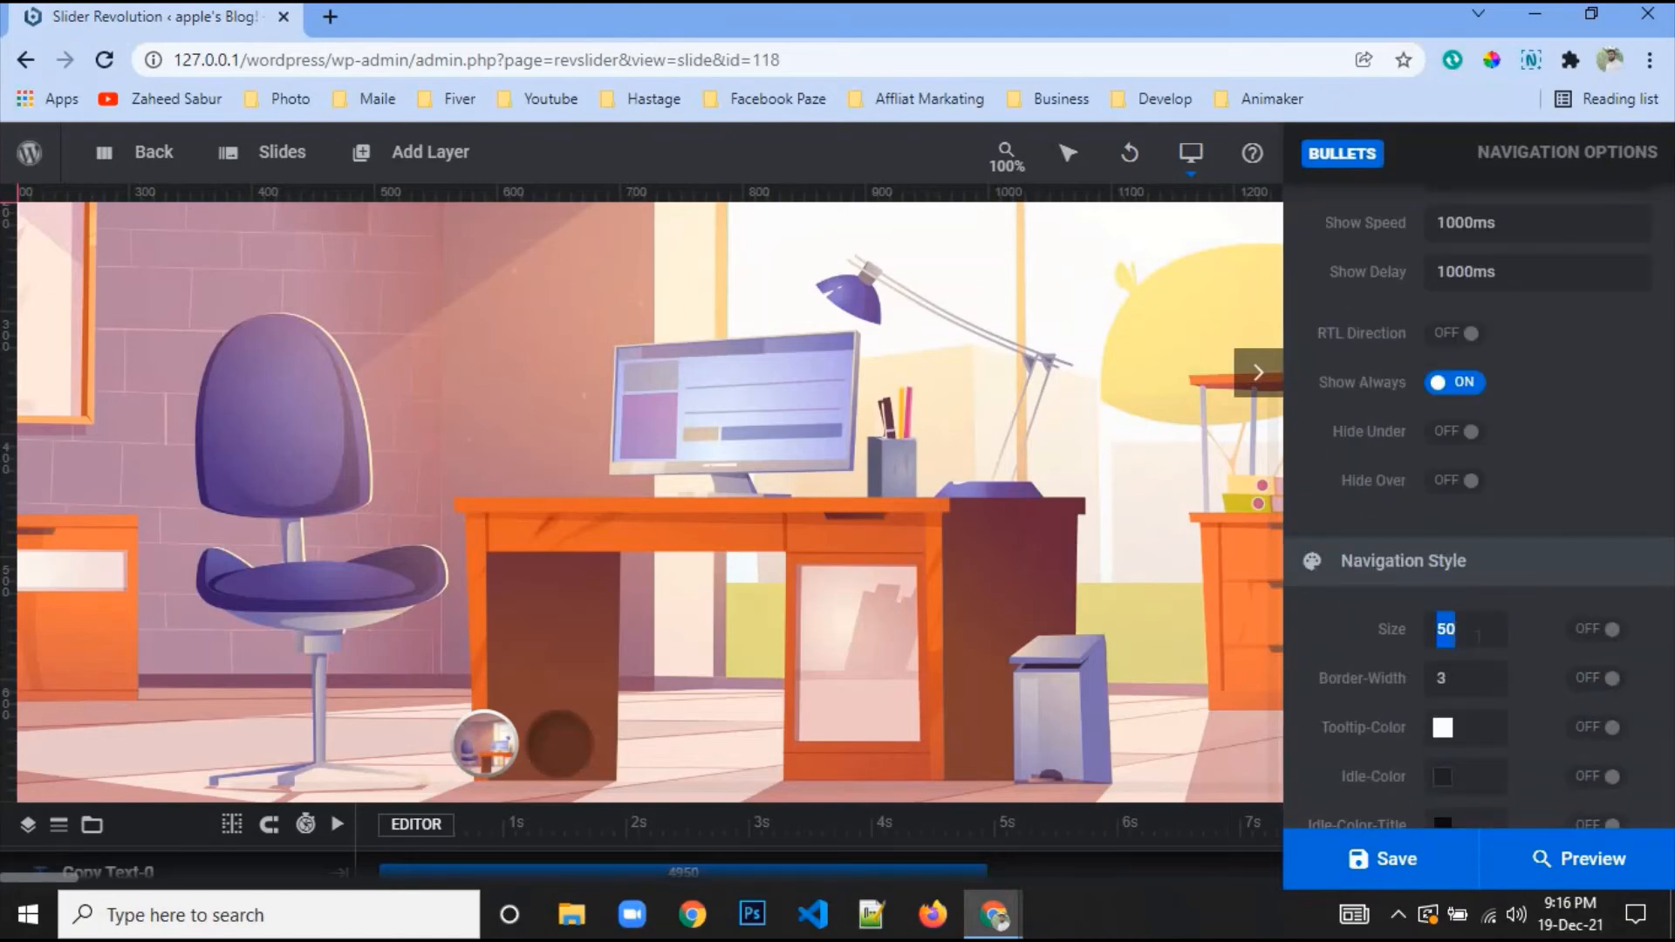
key("Return")
left_click(1378, 859)
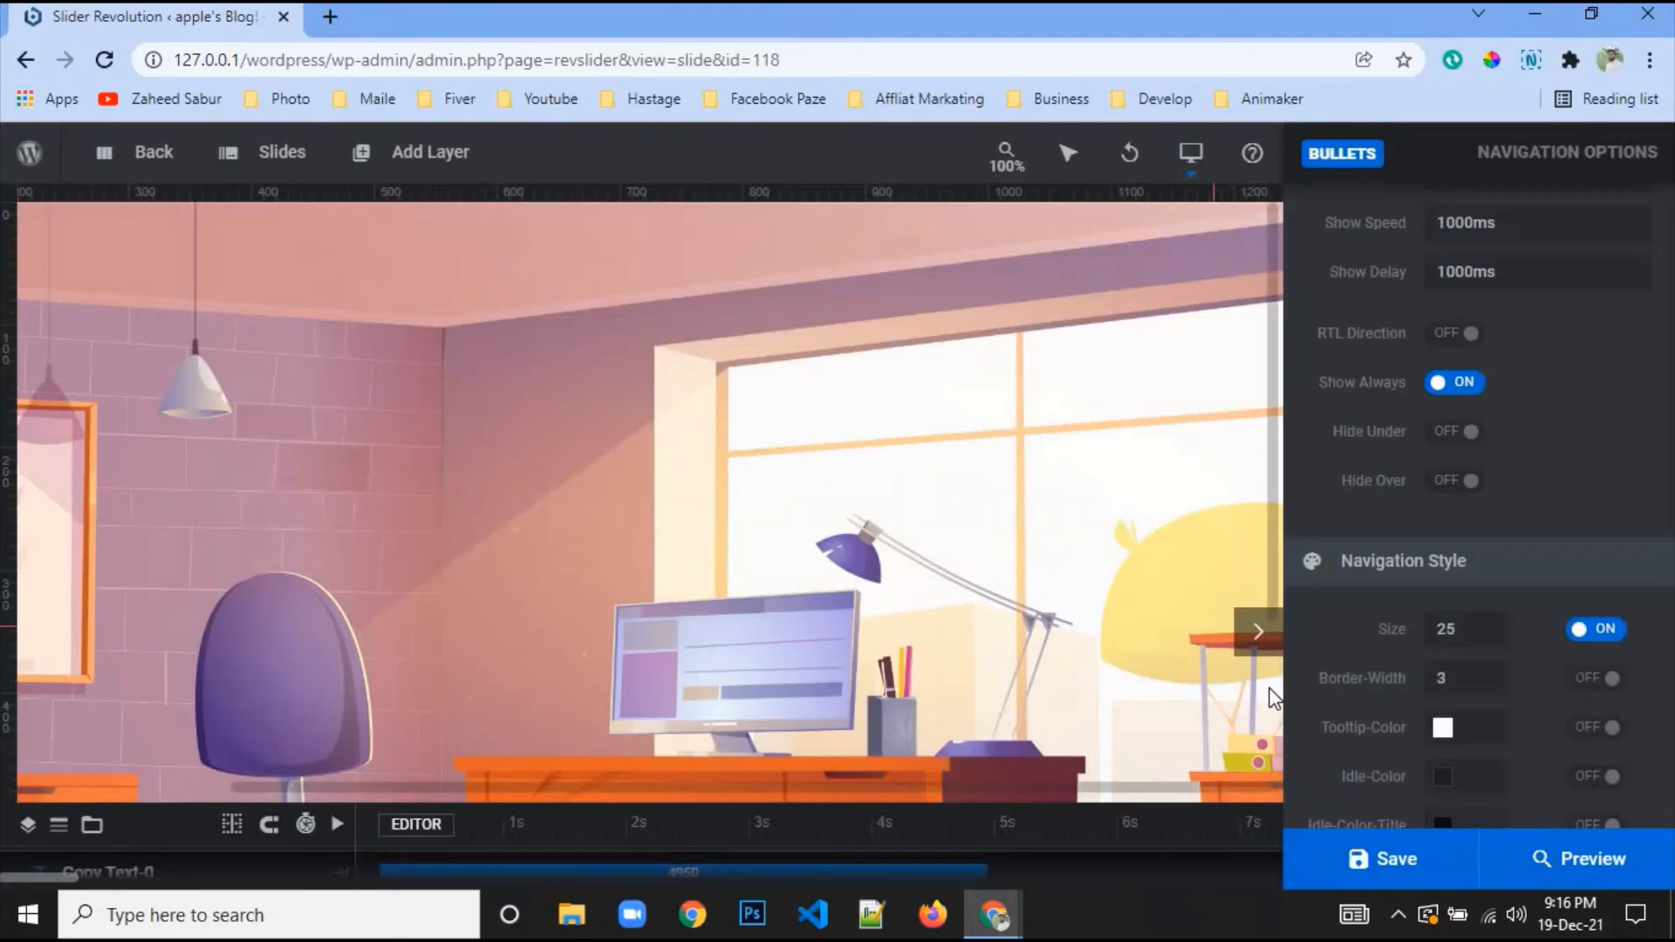
left_click(1552, 858)
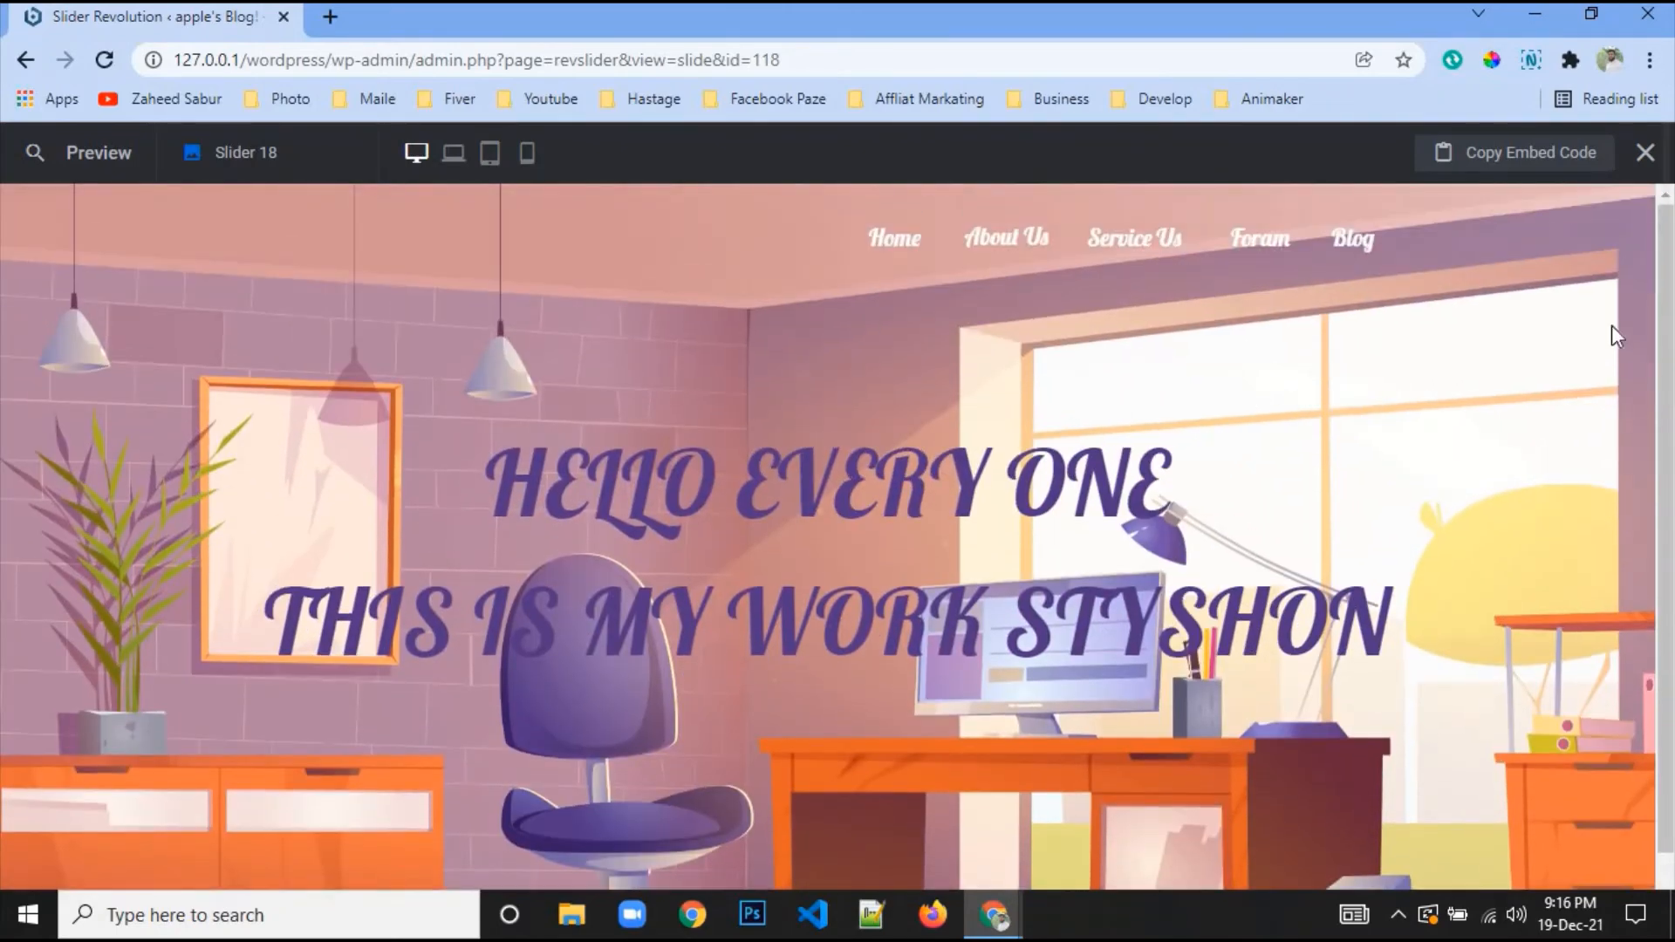
left_click(1644, 156)
Review the navigation arrow settings with the Custom arrow style and save the slider
scroll(1561, 480, "up", 5)
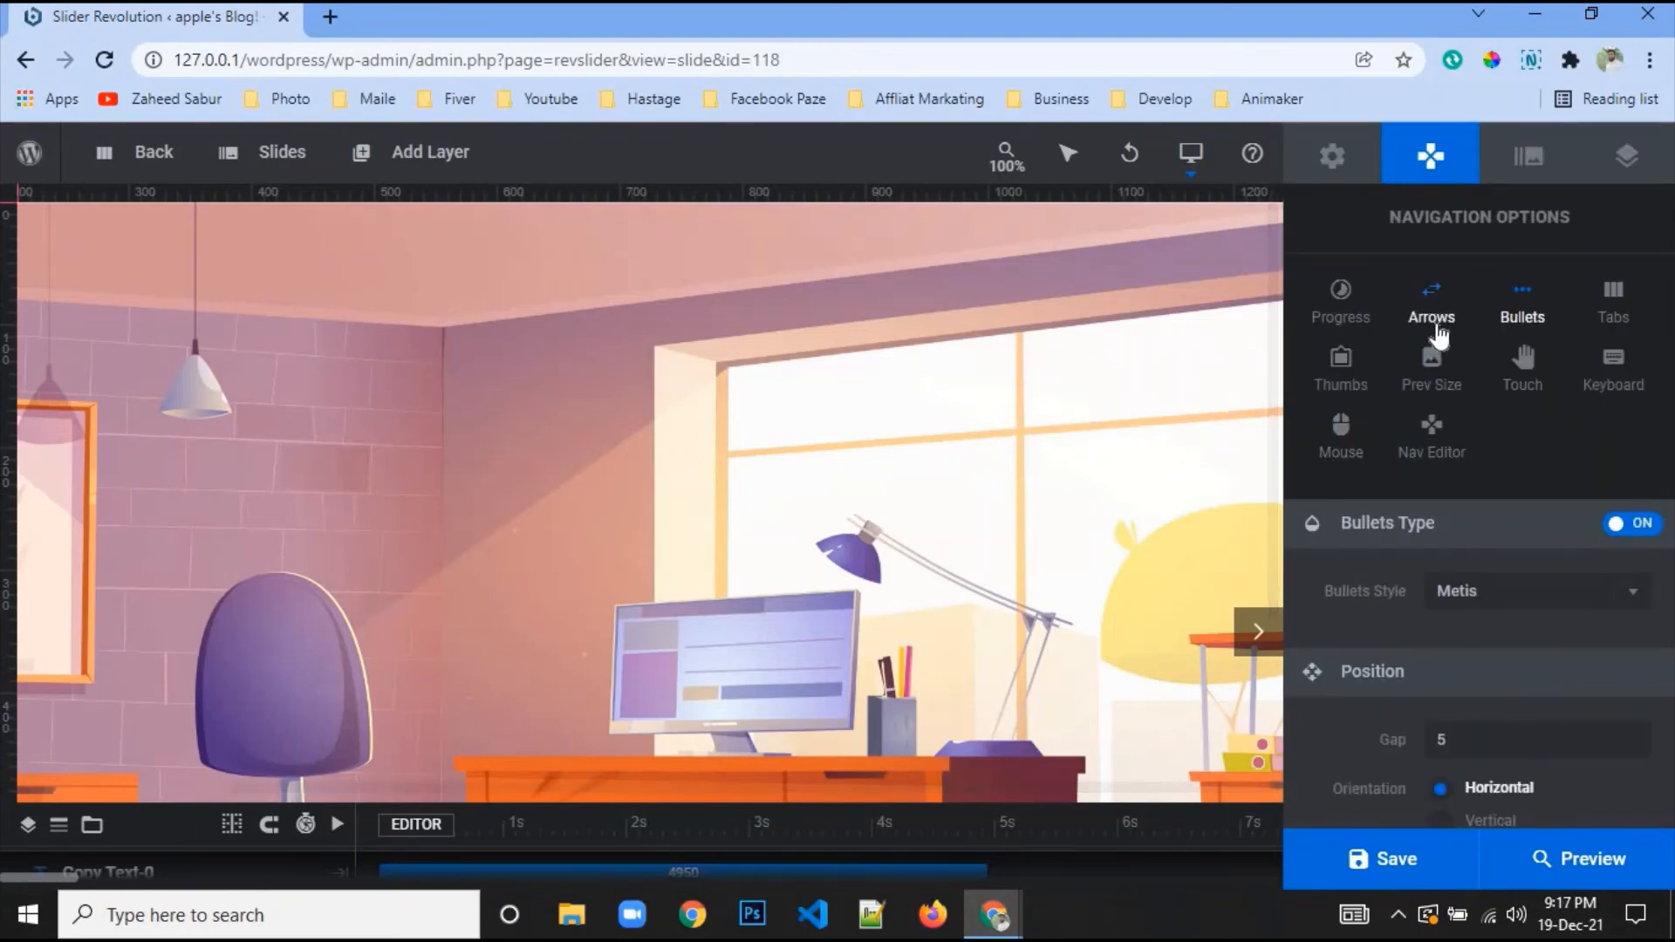
left_click(1435, 327)
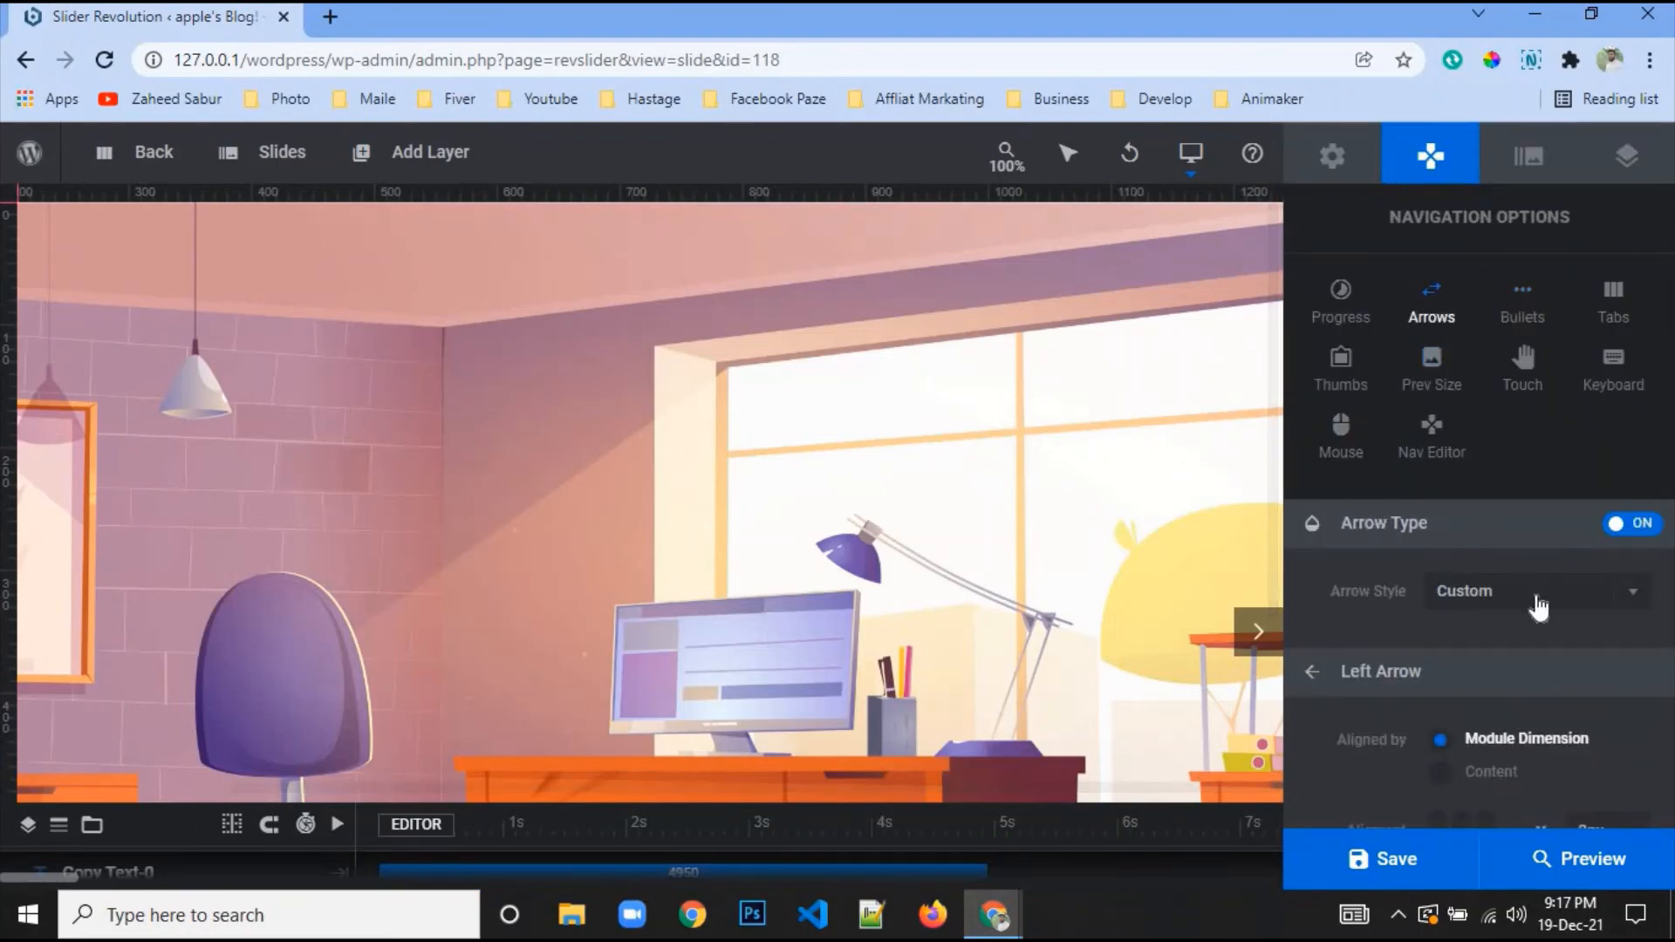
left_click(1483, 604)
left_click(1469, 476)
scroll(1424, 524, "down", 5)
scroll(1424, 543, "down", 5)
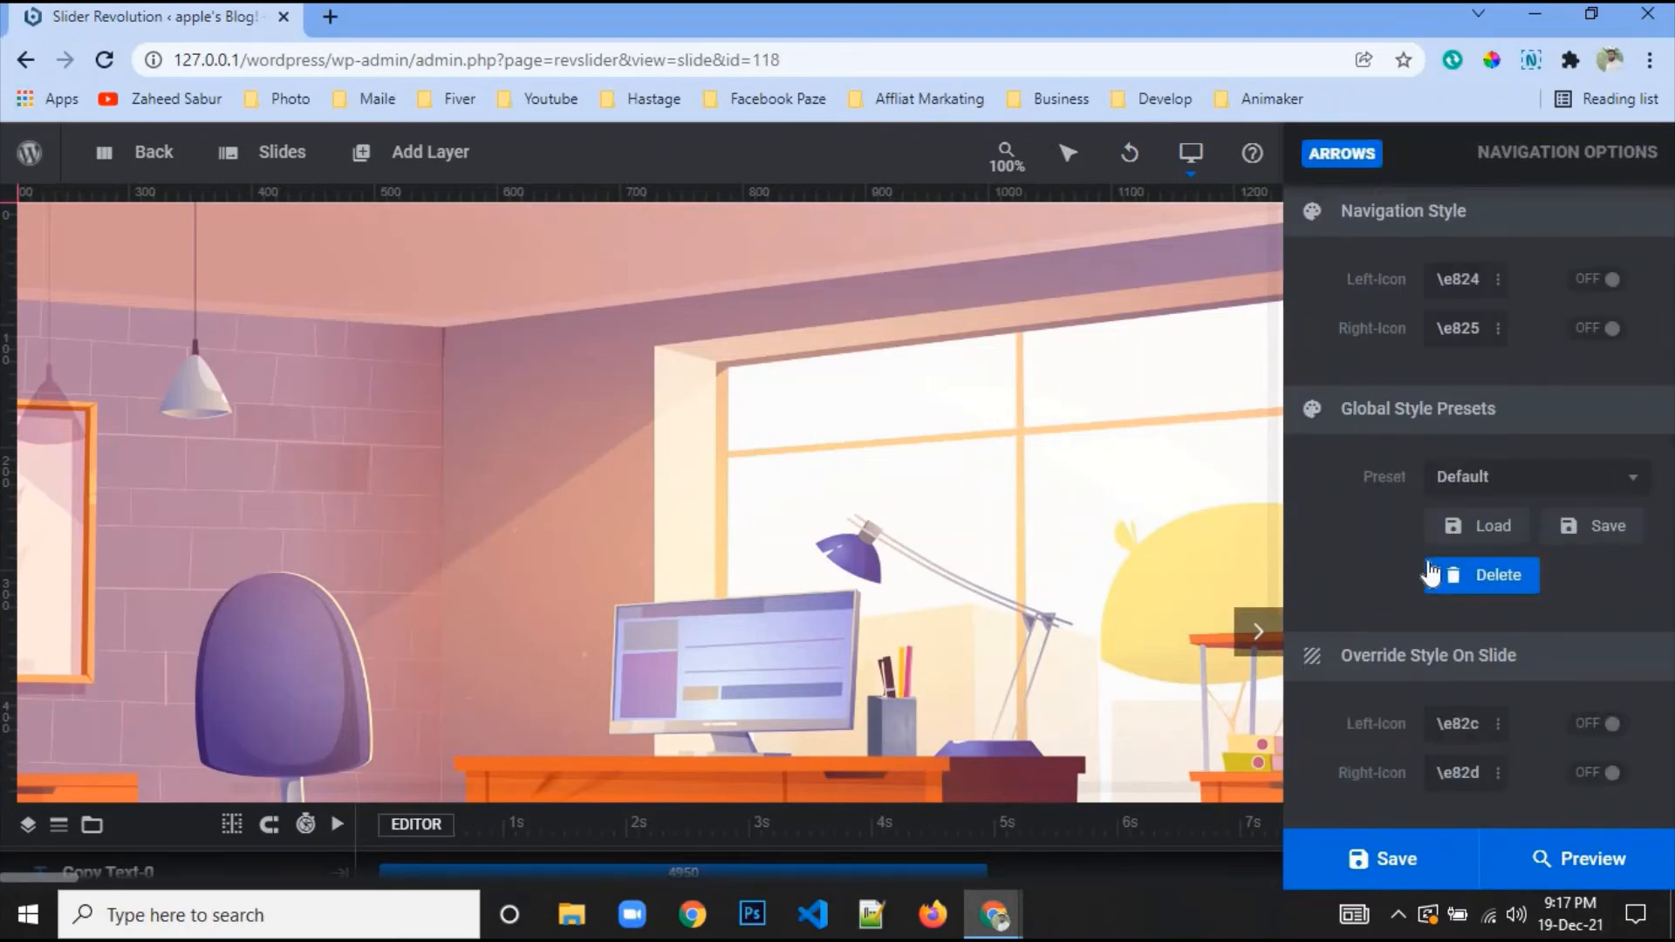
left_click(1384, 858)
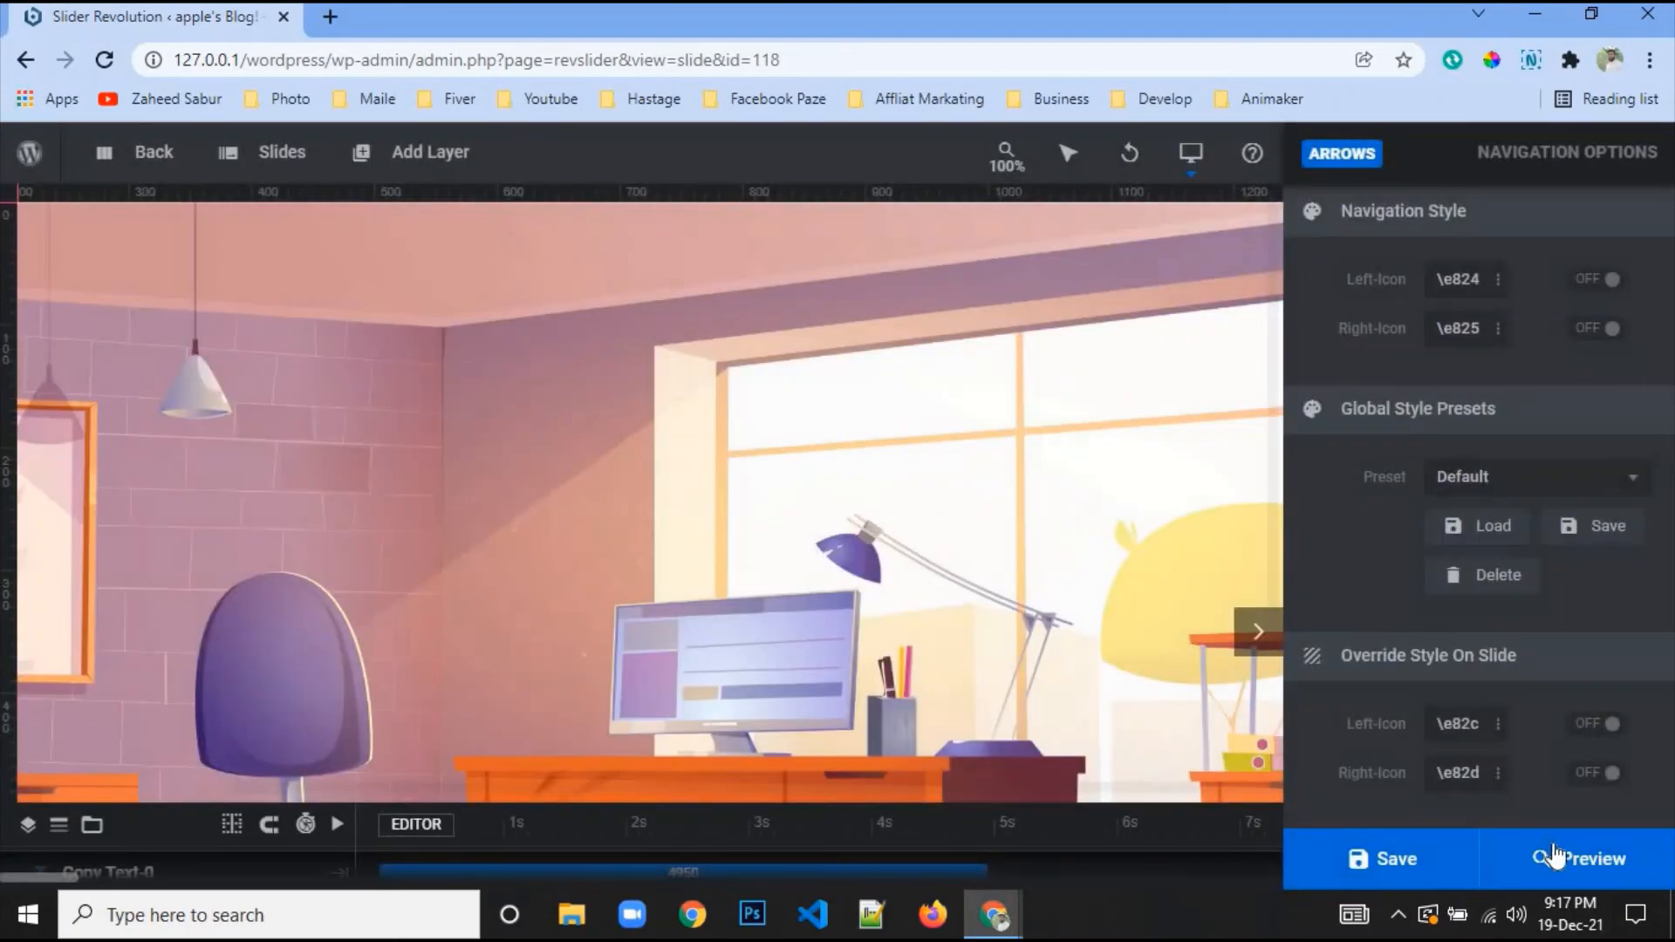
Preview the slider to check its navigation and headline animation, and return to the editor
left_click(1562, 858)
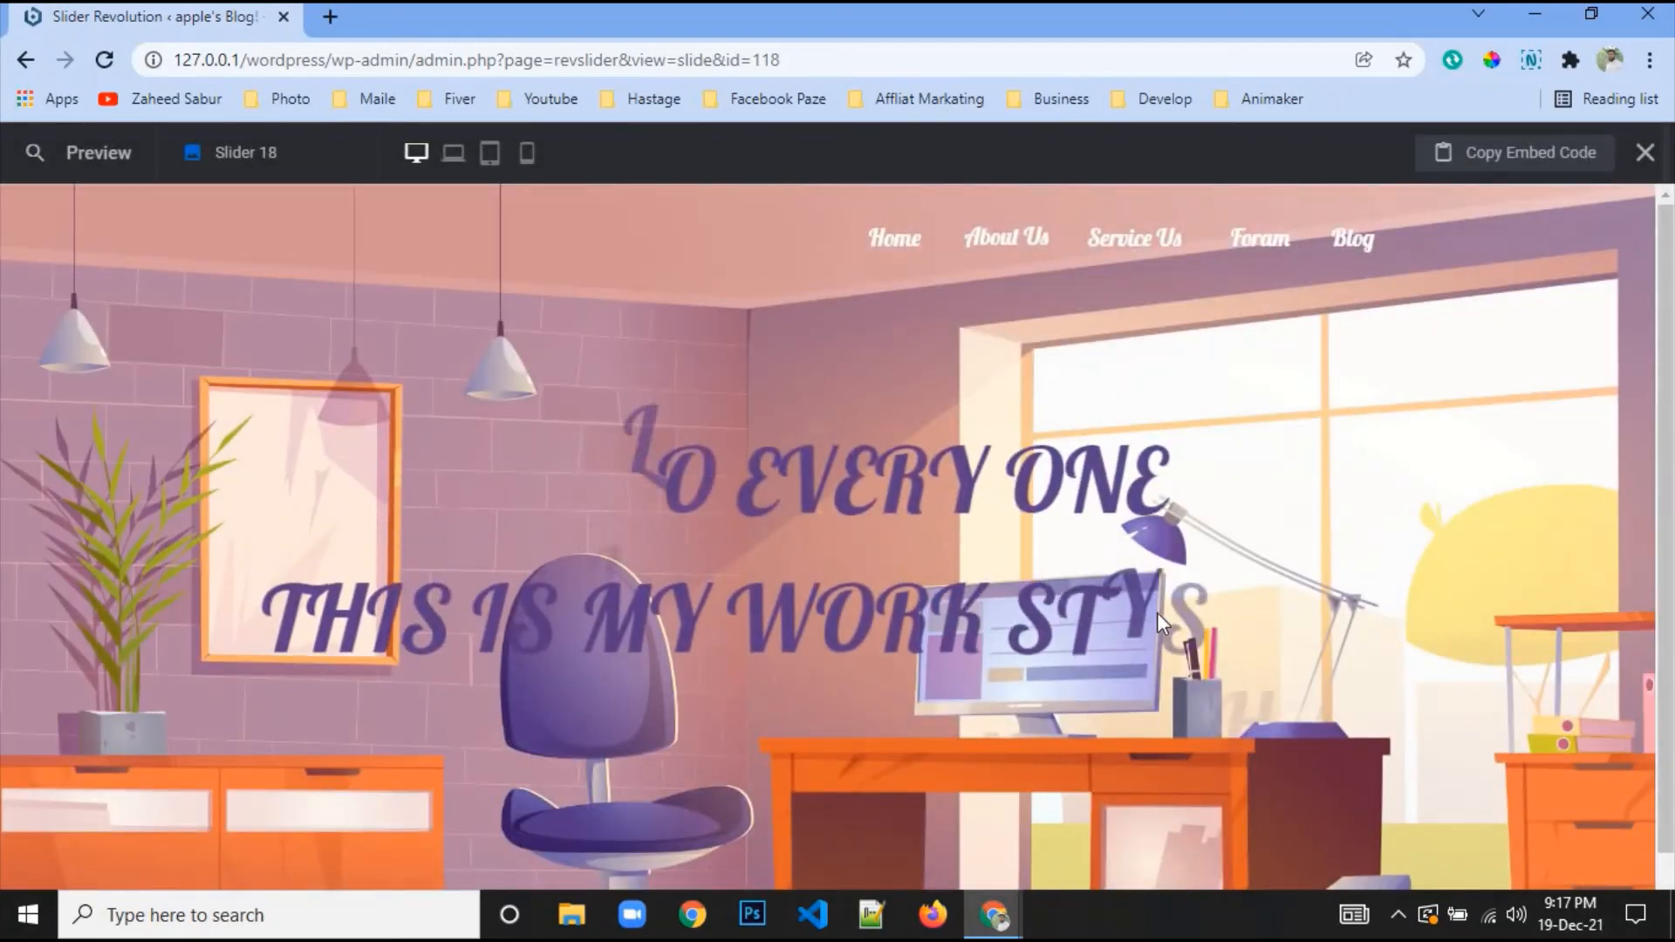
scroll(1004, 681, "down", 1)
scroll(990, 668, "up", 1)
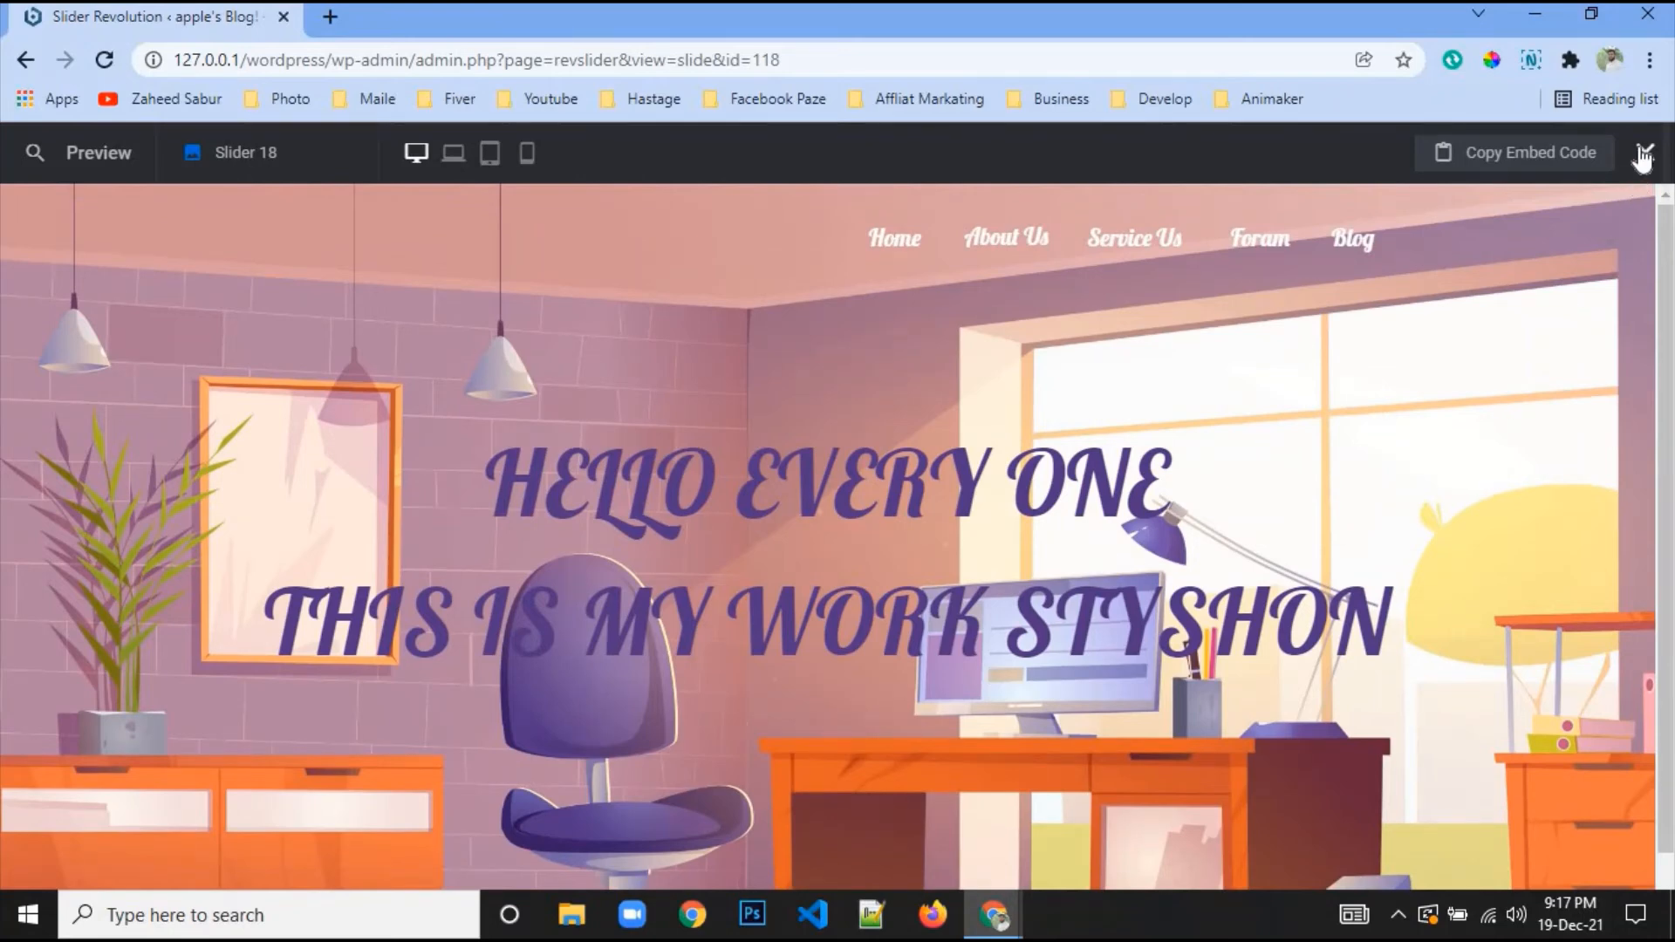
left_click(1644, 157)
Examine the module's general options for Content, Defaults, General and On Scroll
scroll(1412, 349, "up", 8)
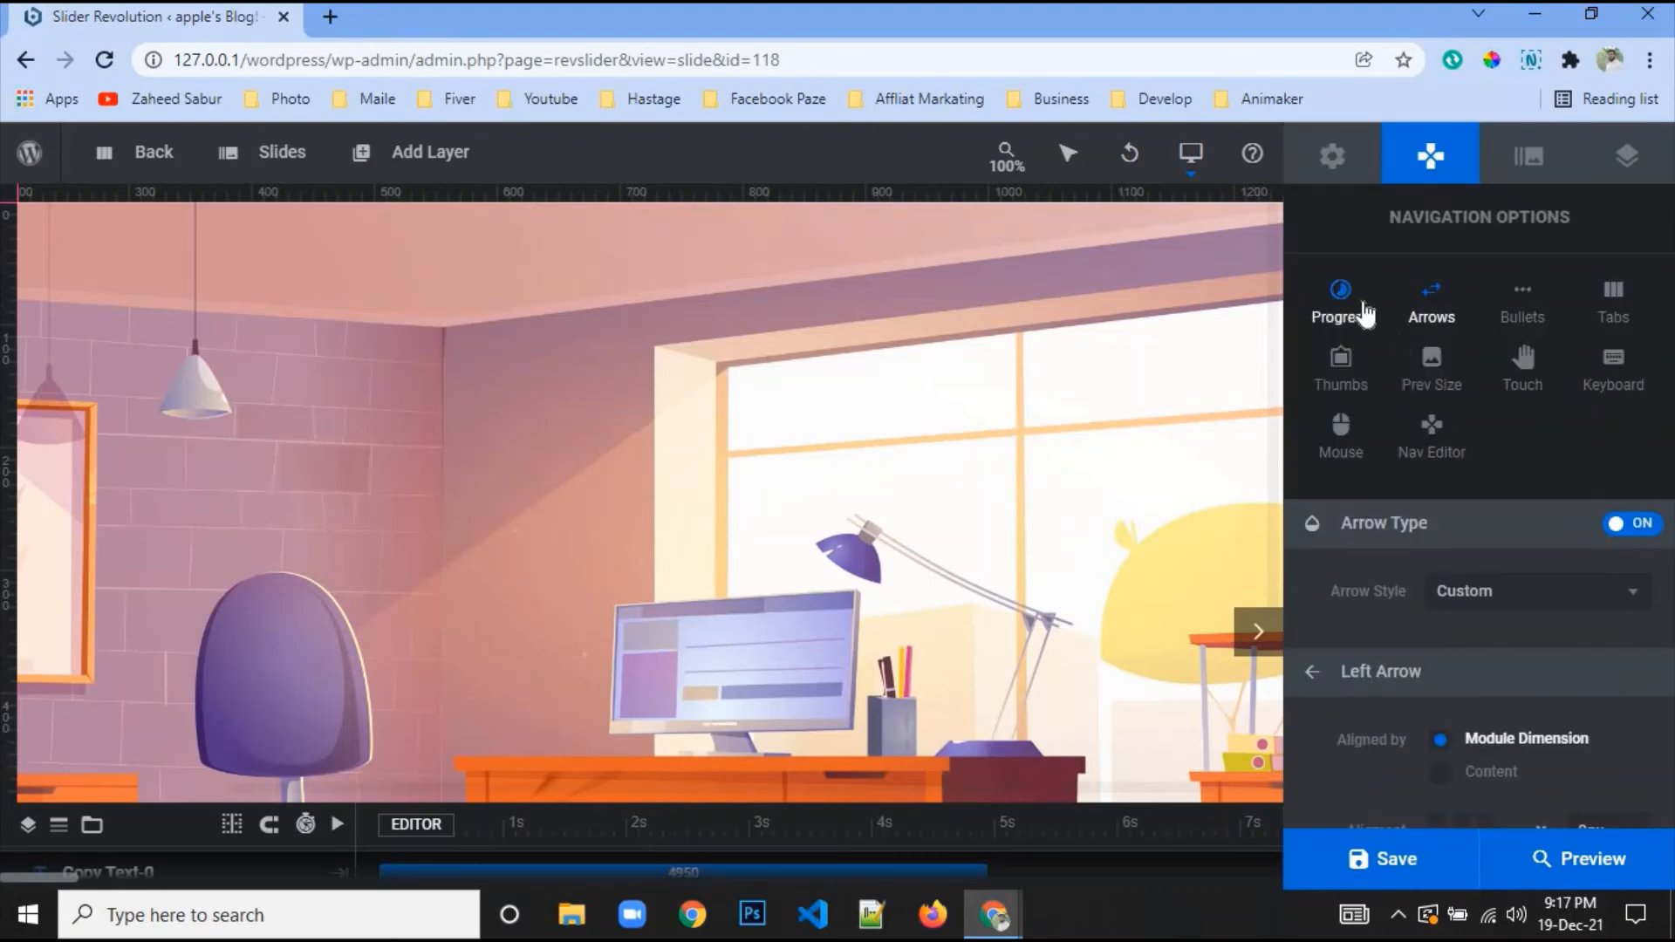
left_click(1335, 162)
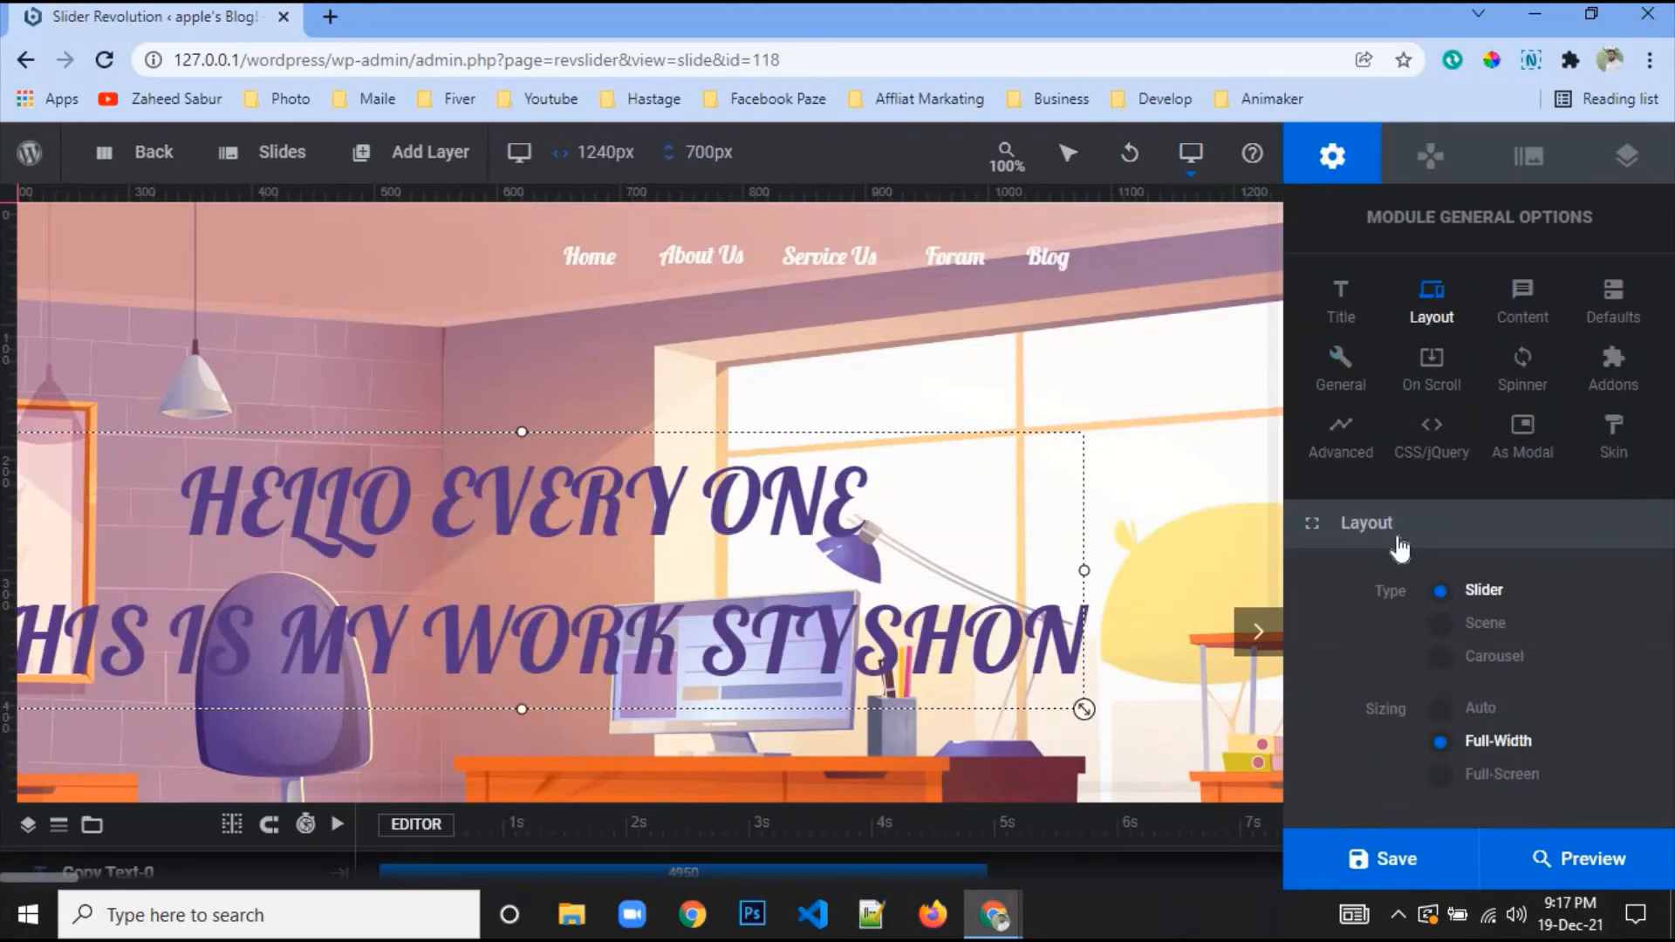
left_click(1523, 297)
left_click(1610, 299)
left_click(1348, 394)
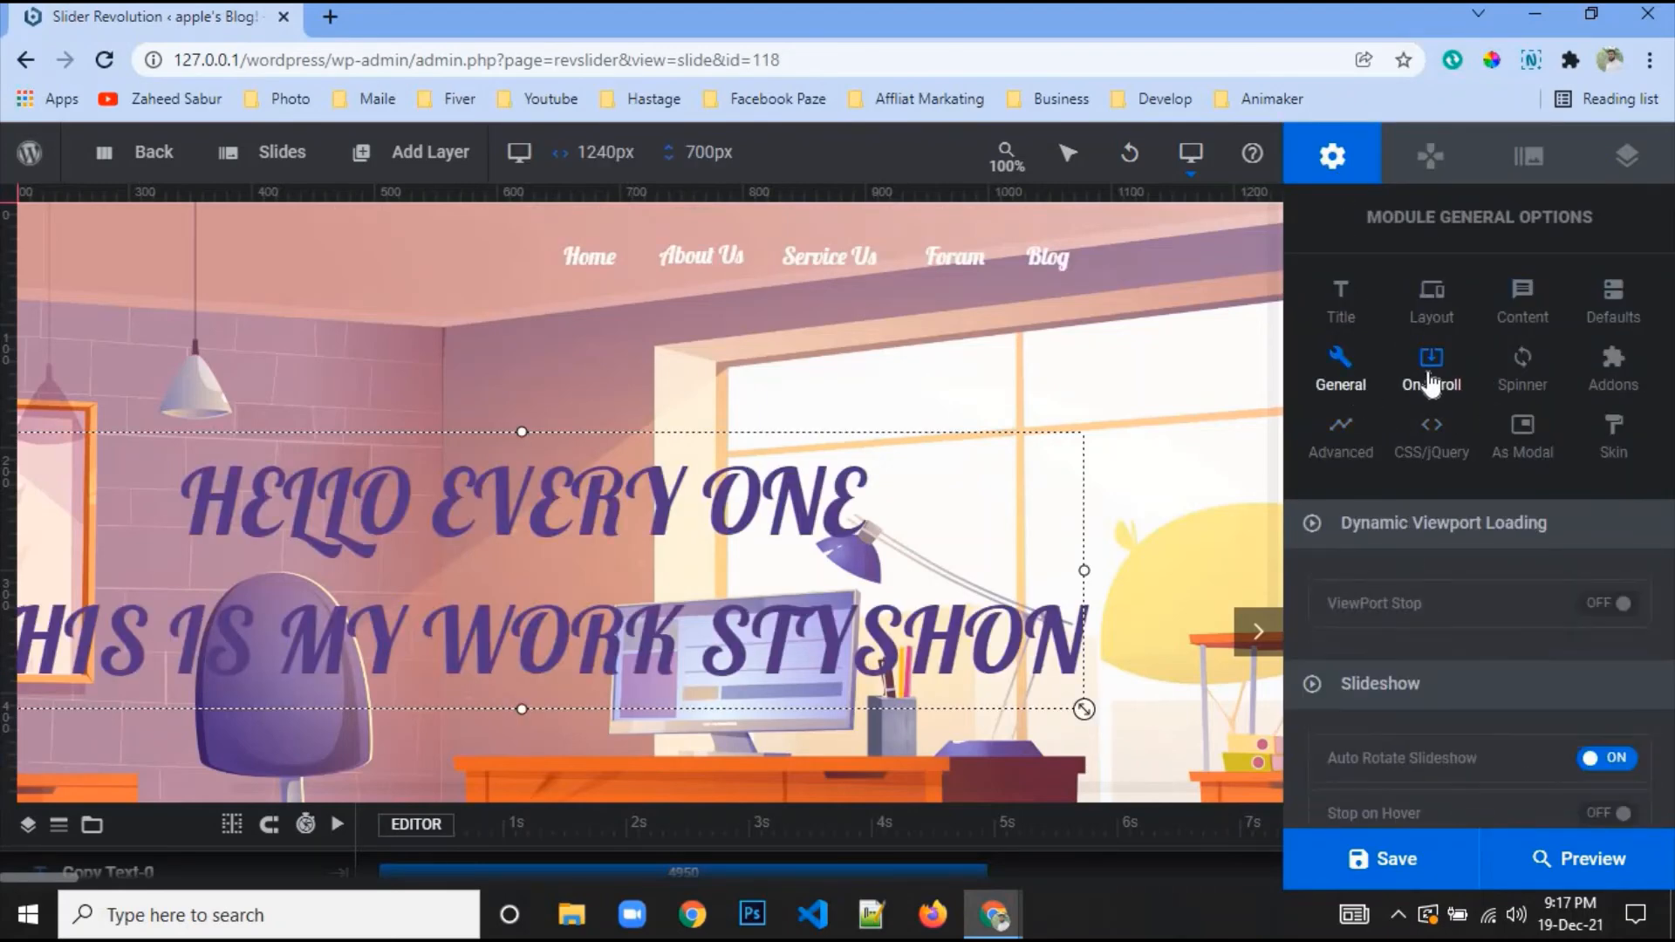
left_click(1435, 381)
scroll(1483, 508, "down", 3)
scroll(1491, 471, "up", 3)
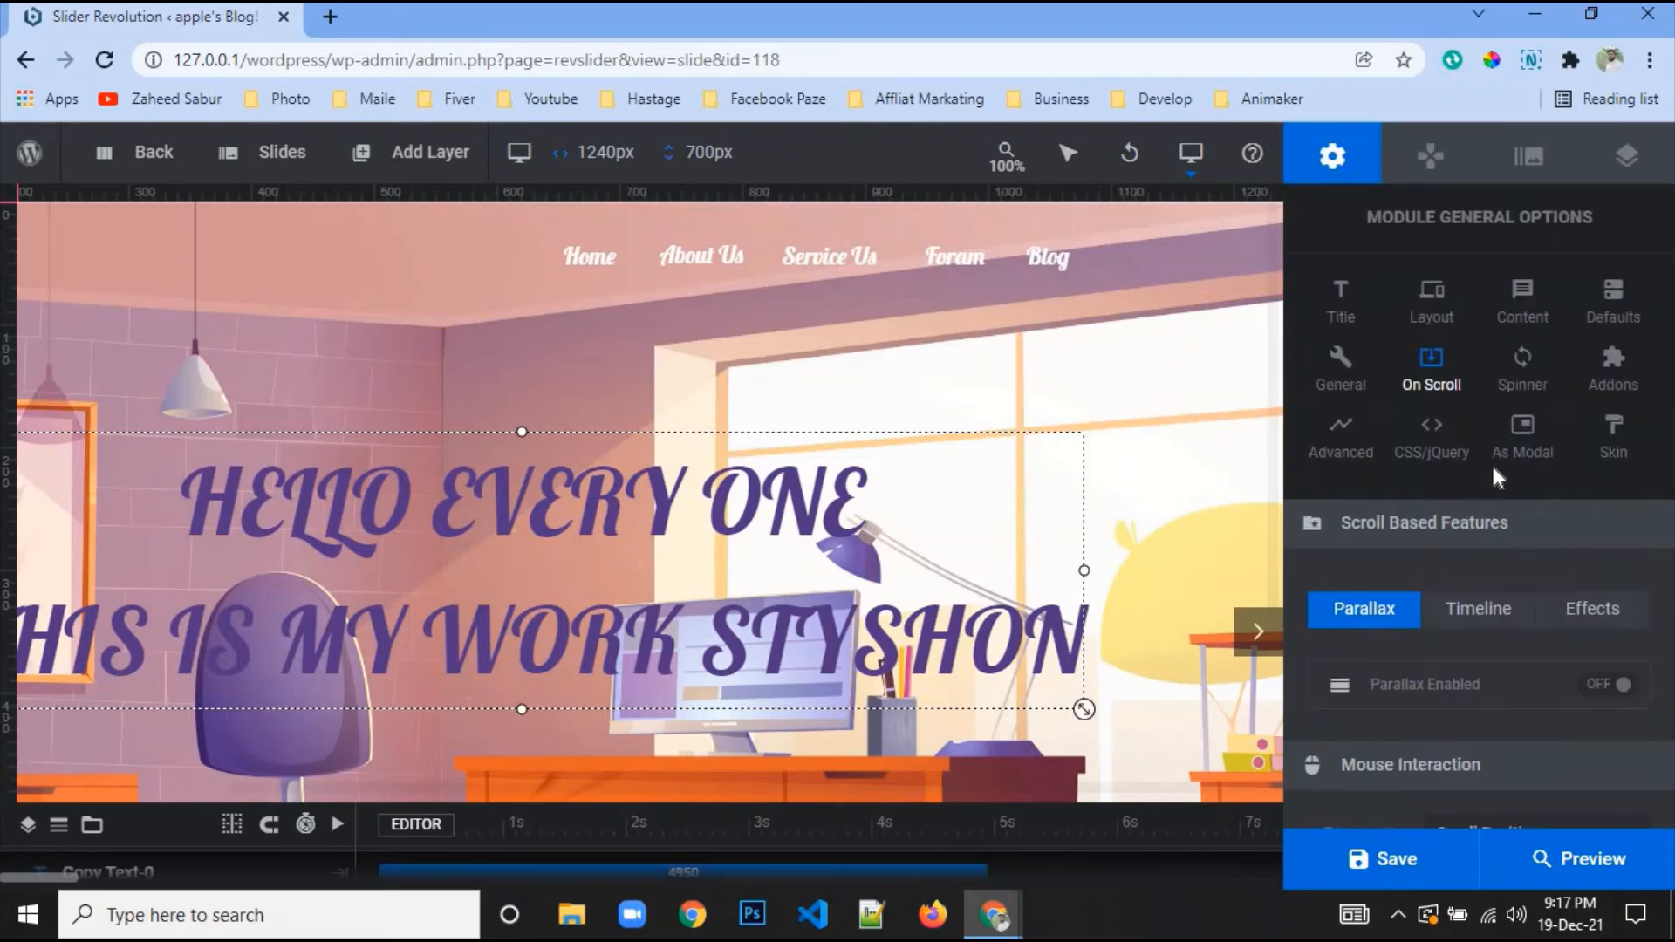
Set the module's loading spinner to 3, save the slider and preview it
left_click(1518, 375)
left_click(1510, 590)
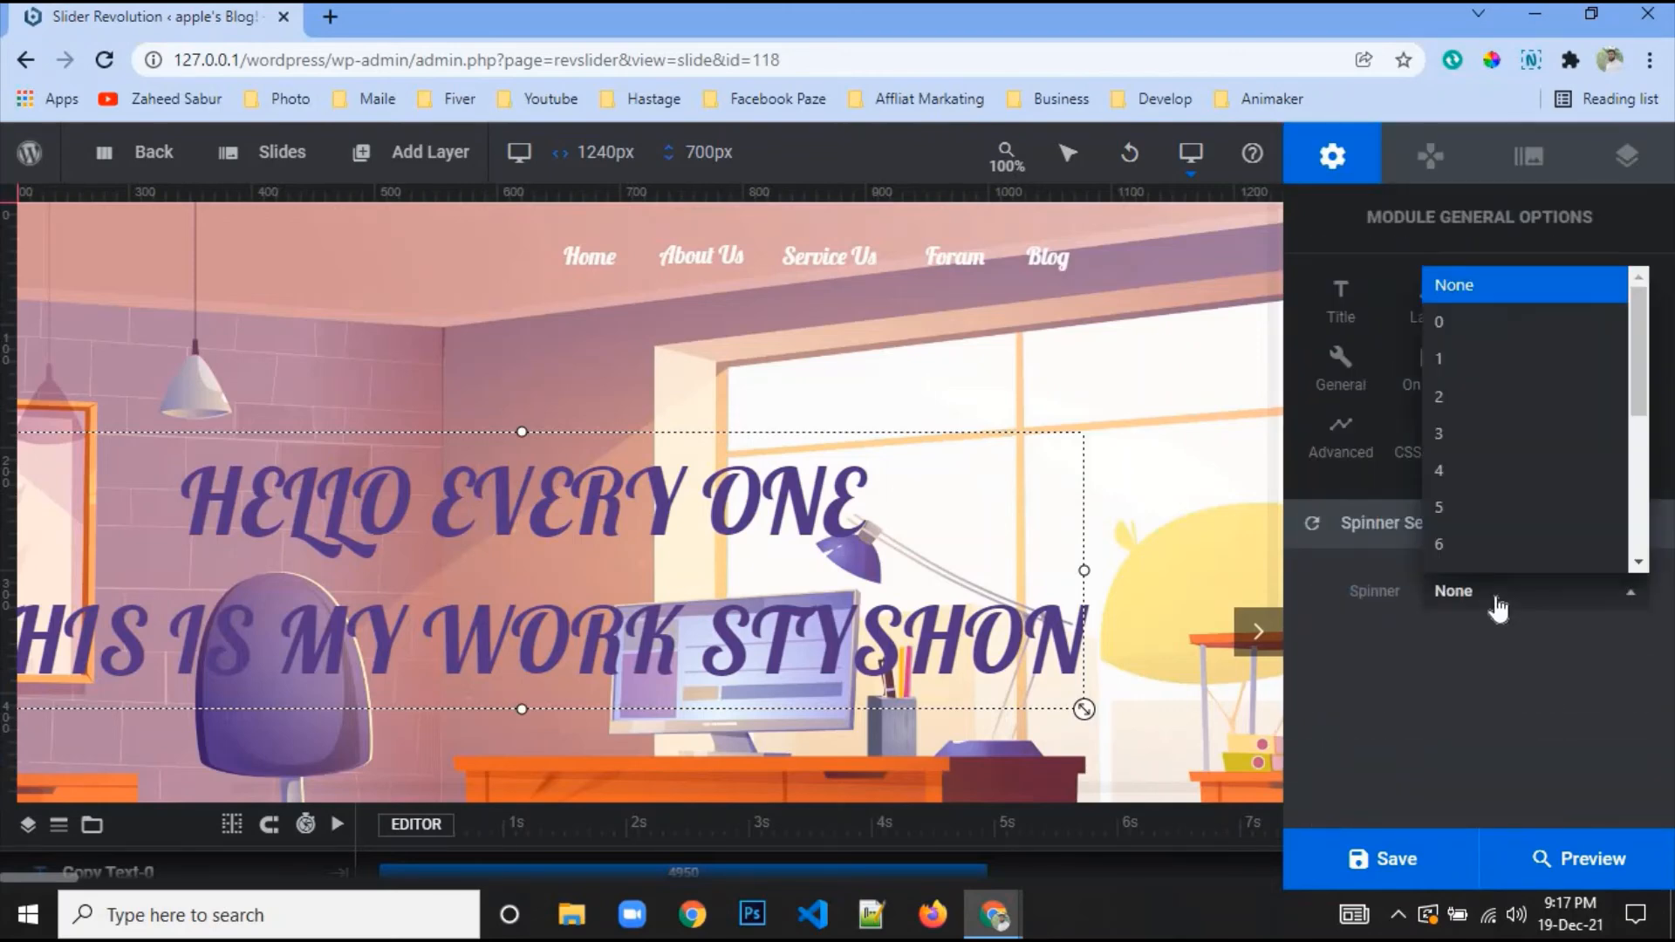
left_click(1499, 447)
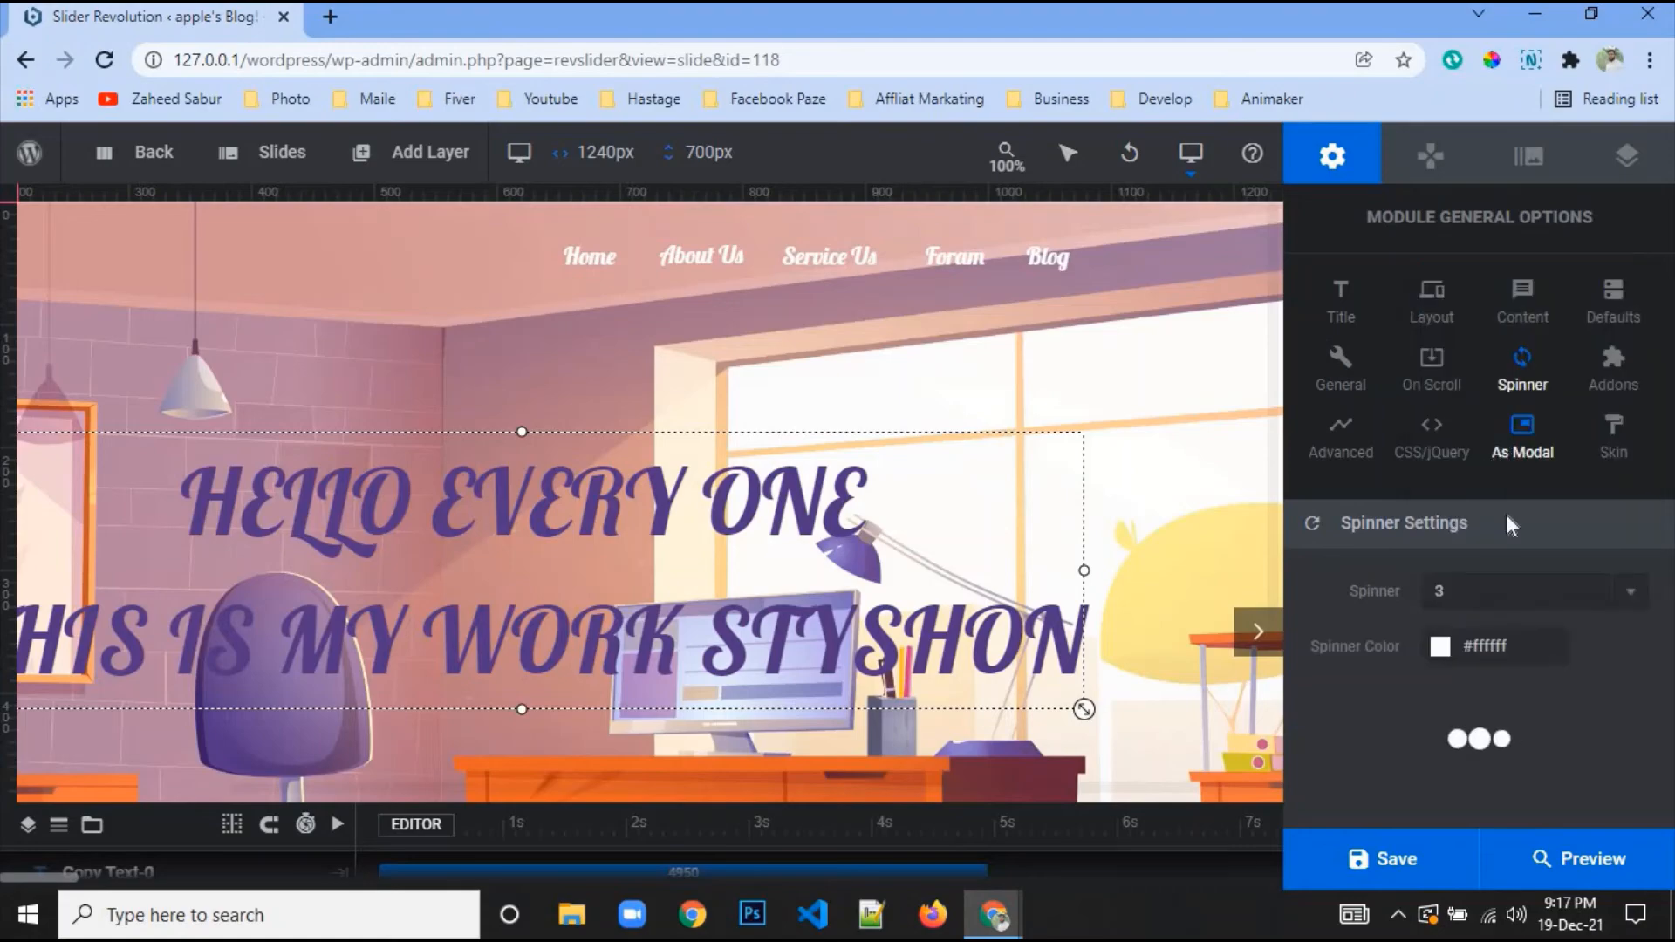
left_click(1413, 857)
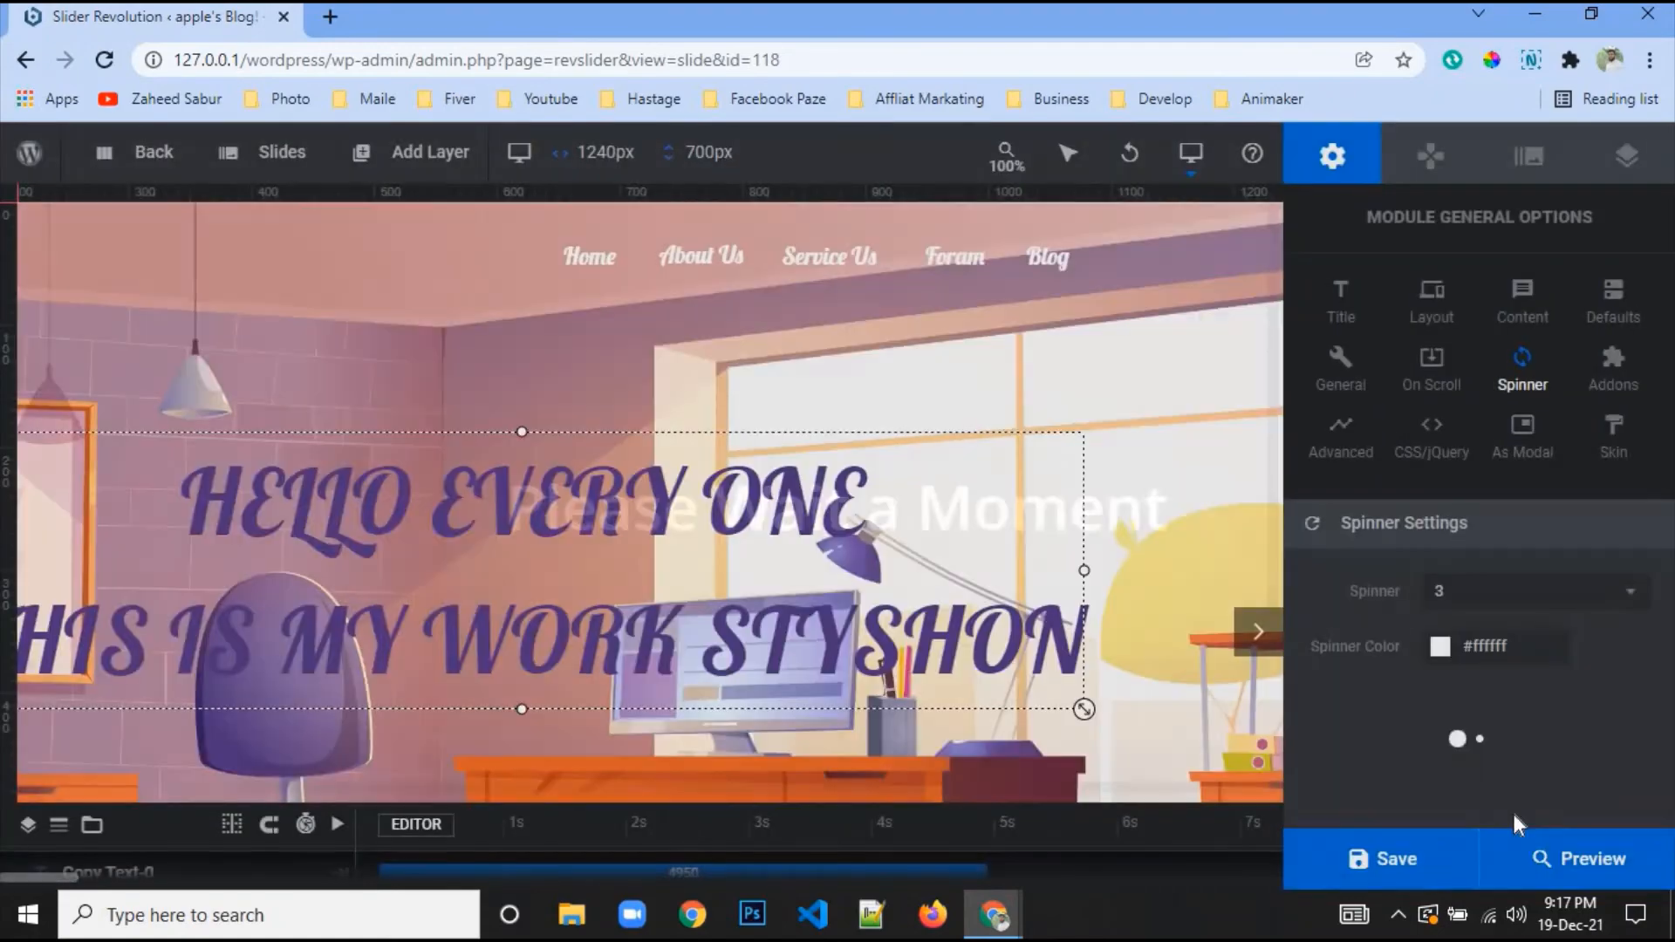
left_click(1545, 858)
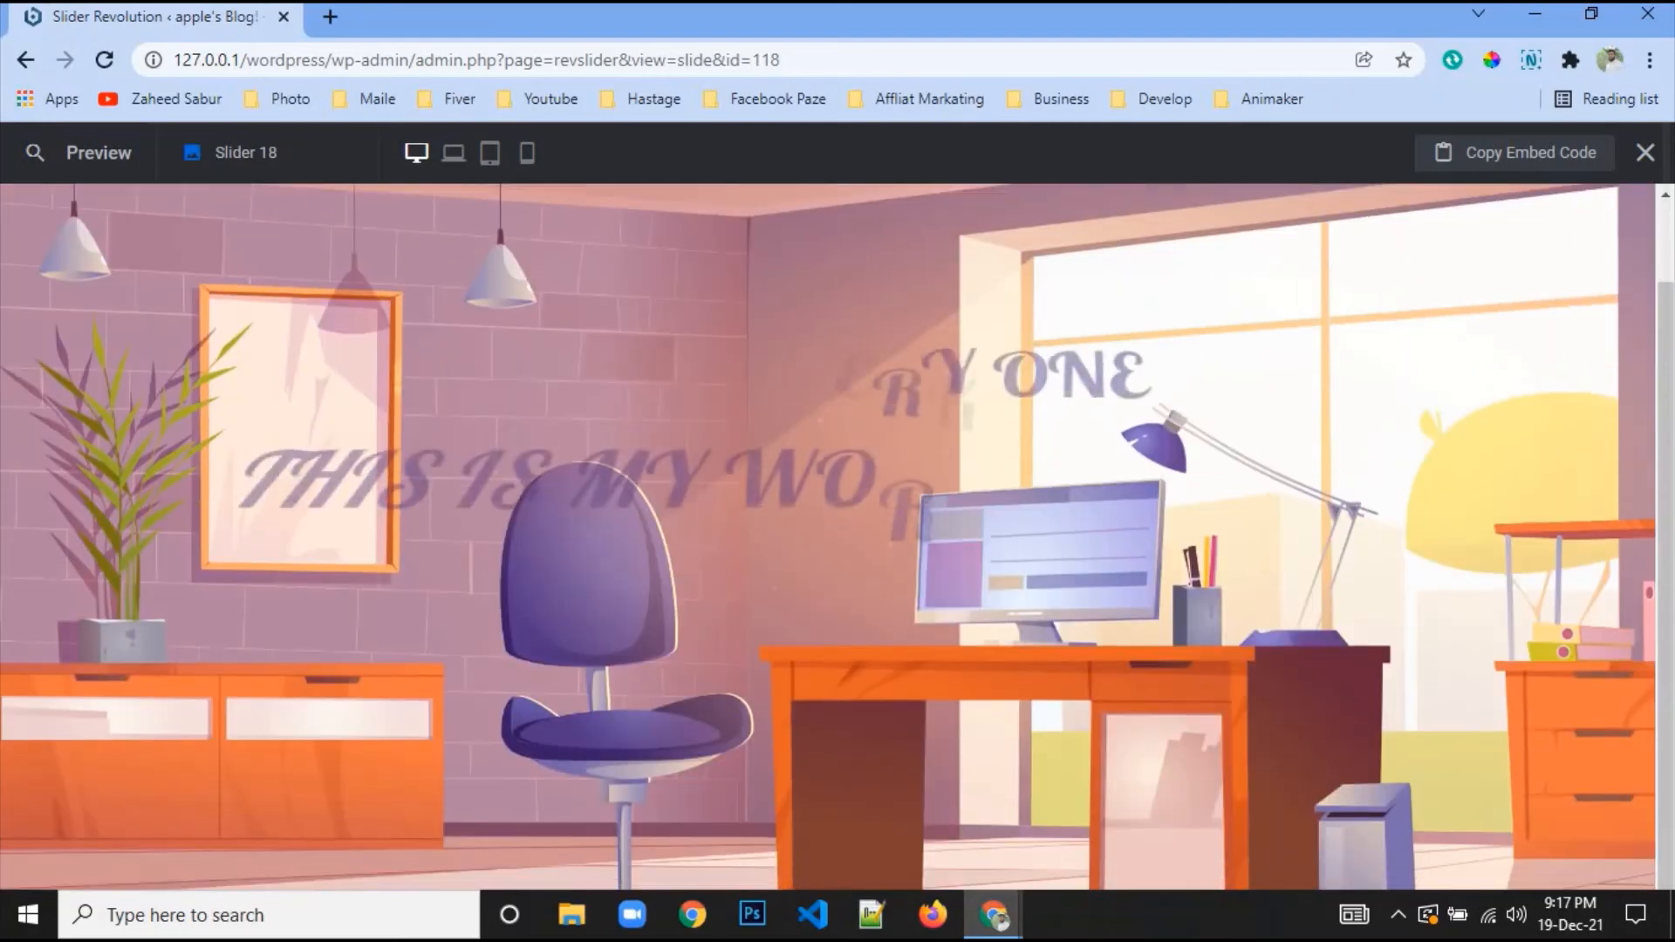
left_click(1645, 154)
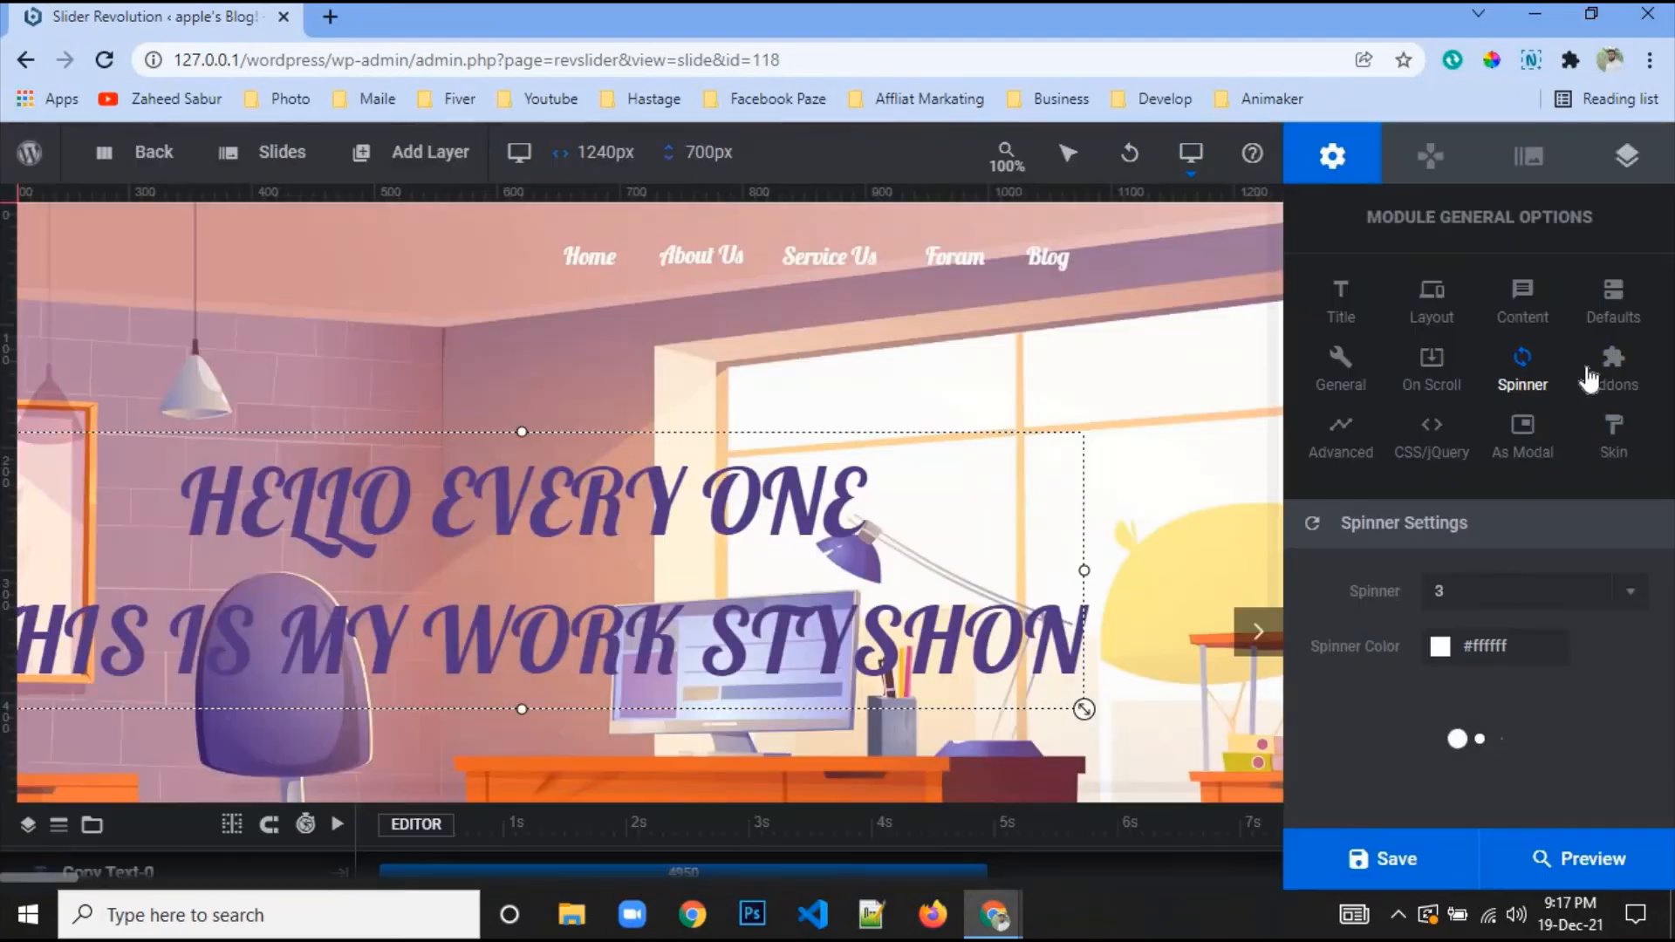
Check the bullet and arrow navigation settings, save the slider and preview it again
left_click(1431, 157)
left_click(1523, 314)
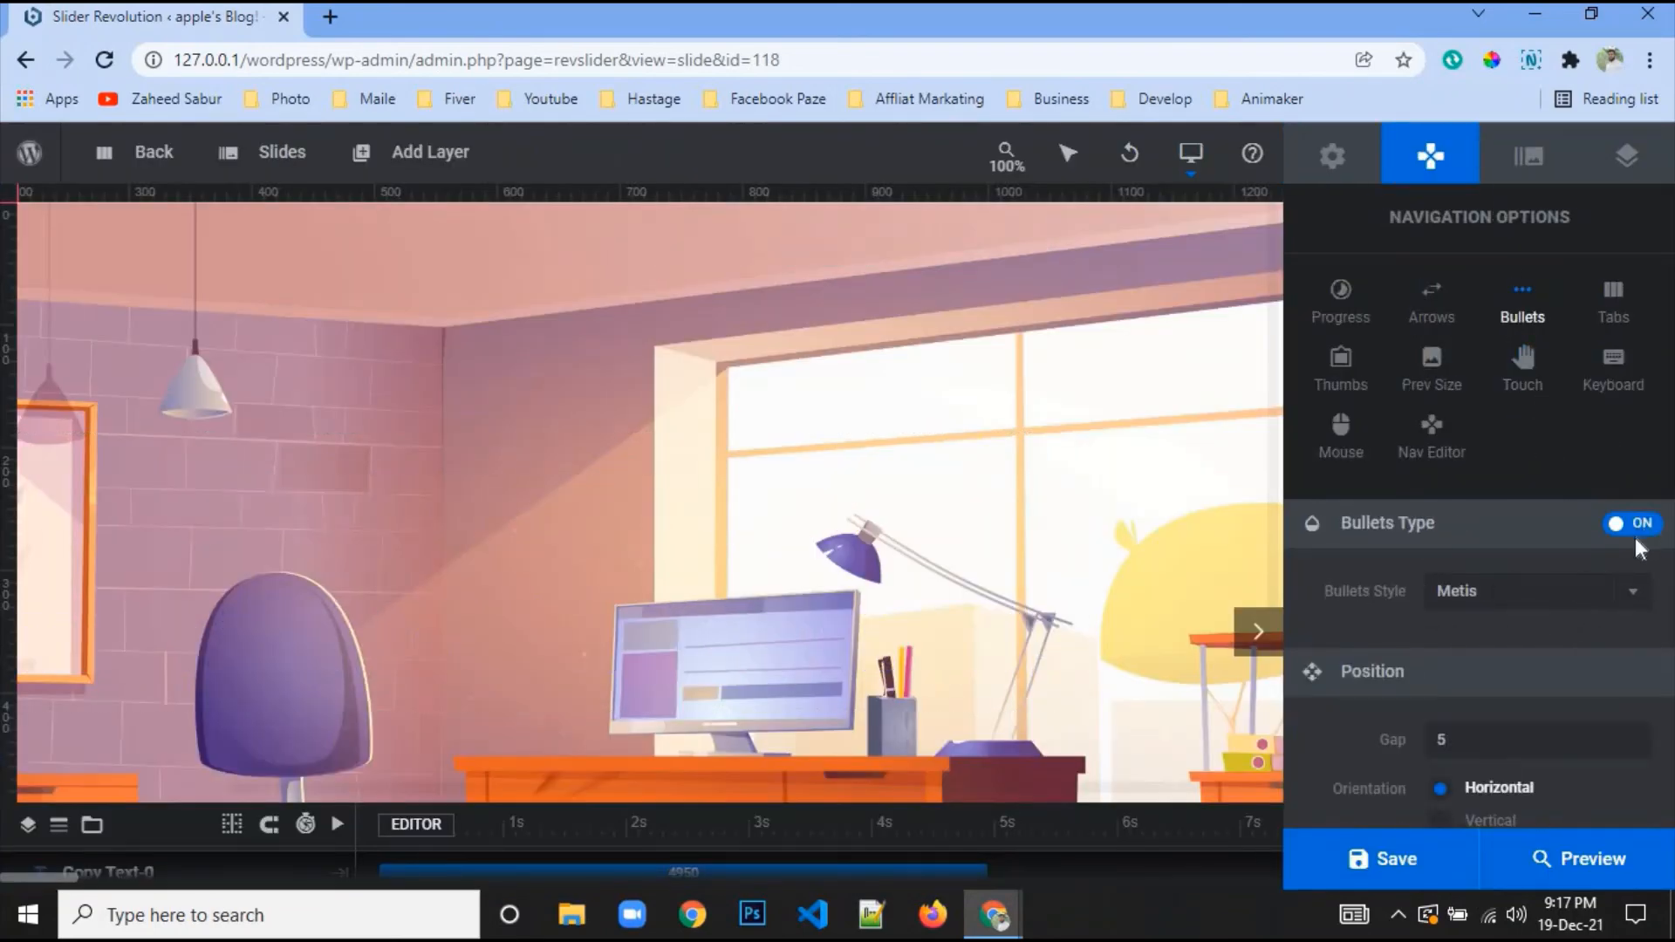
left_click(1431, 314)
left_click(1446, 851)
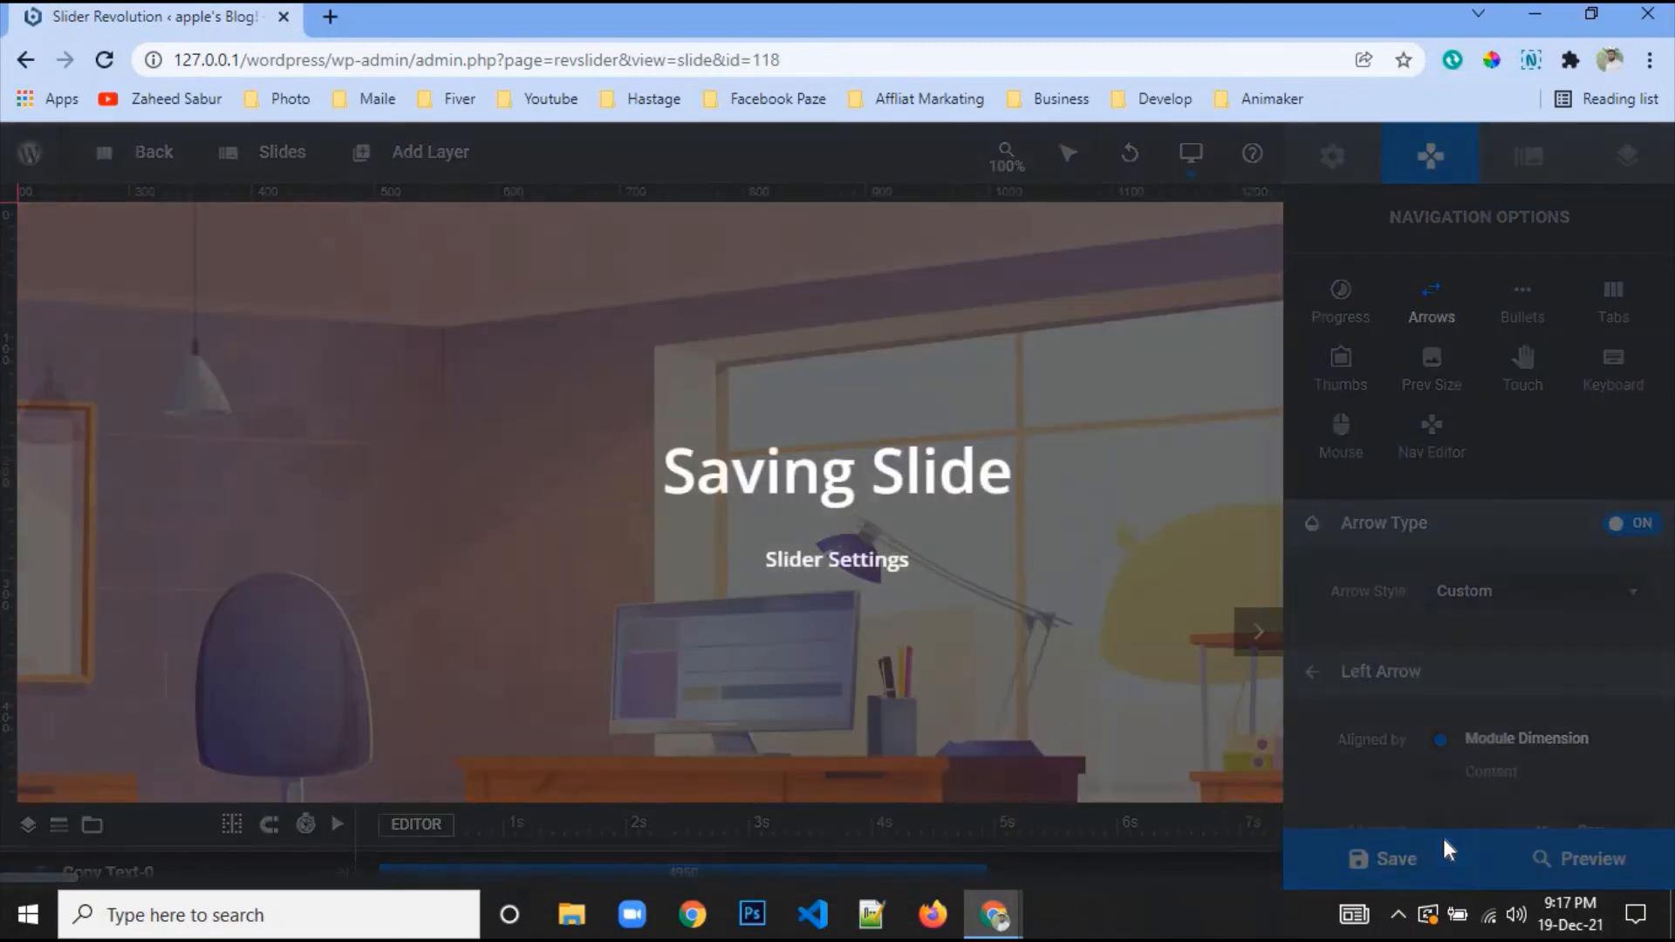
left_click(1549, 864)
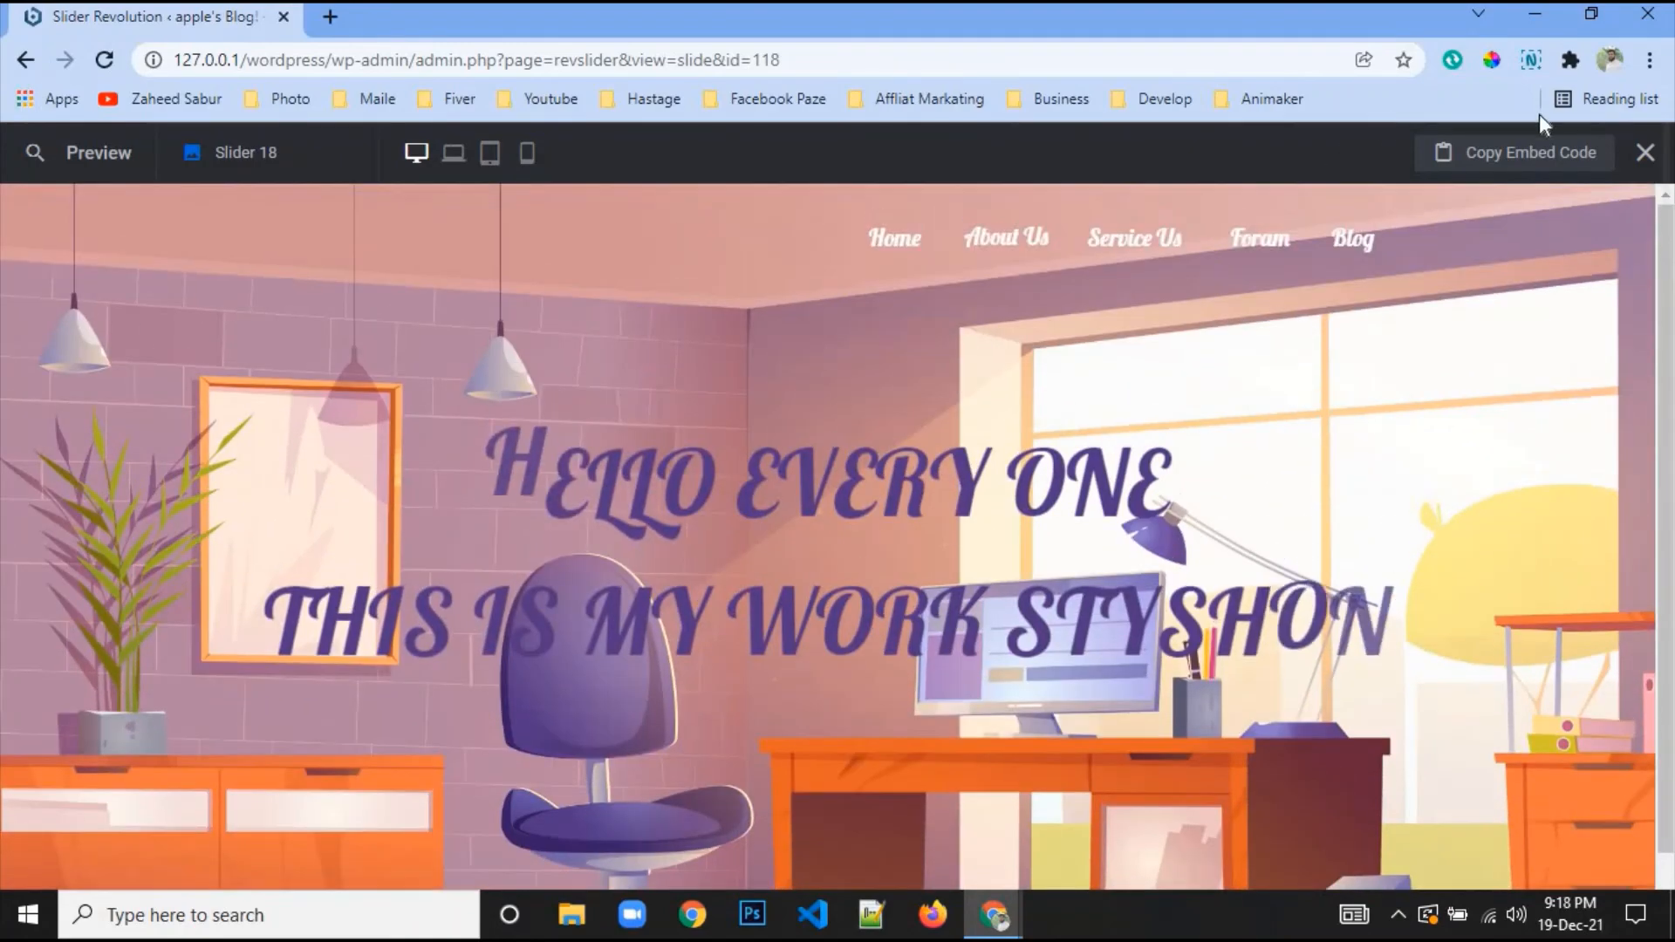
left_click(1646, 152)
mouse_move(419, 161)
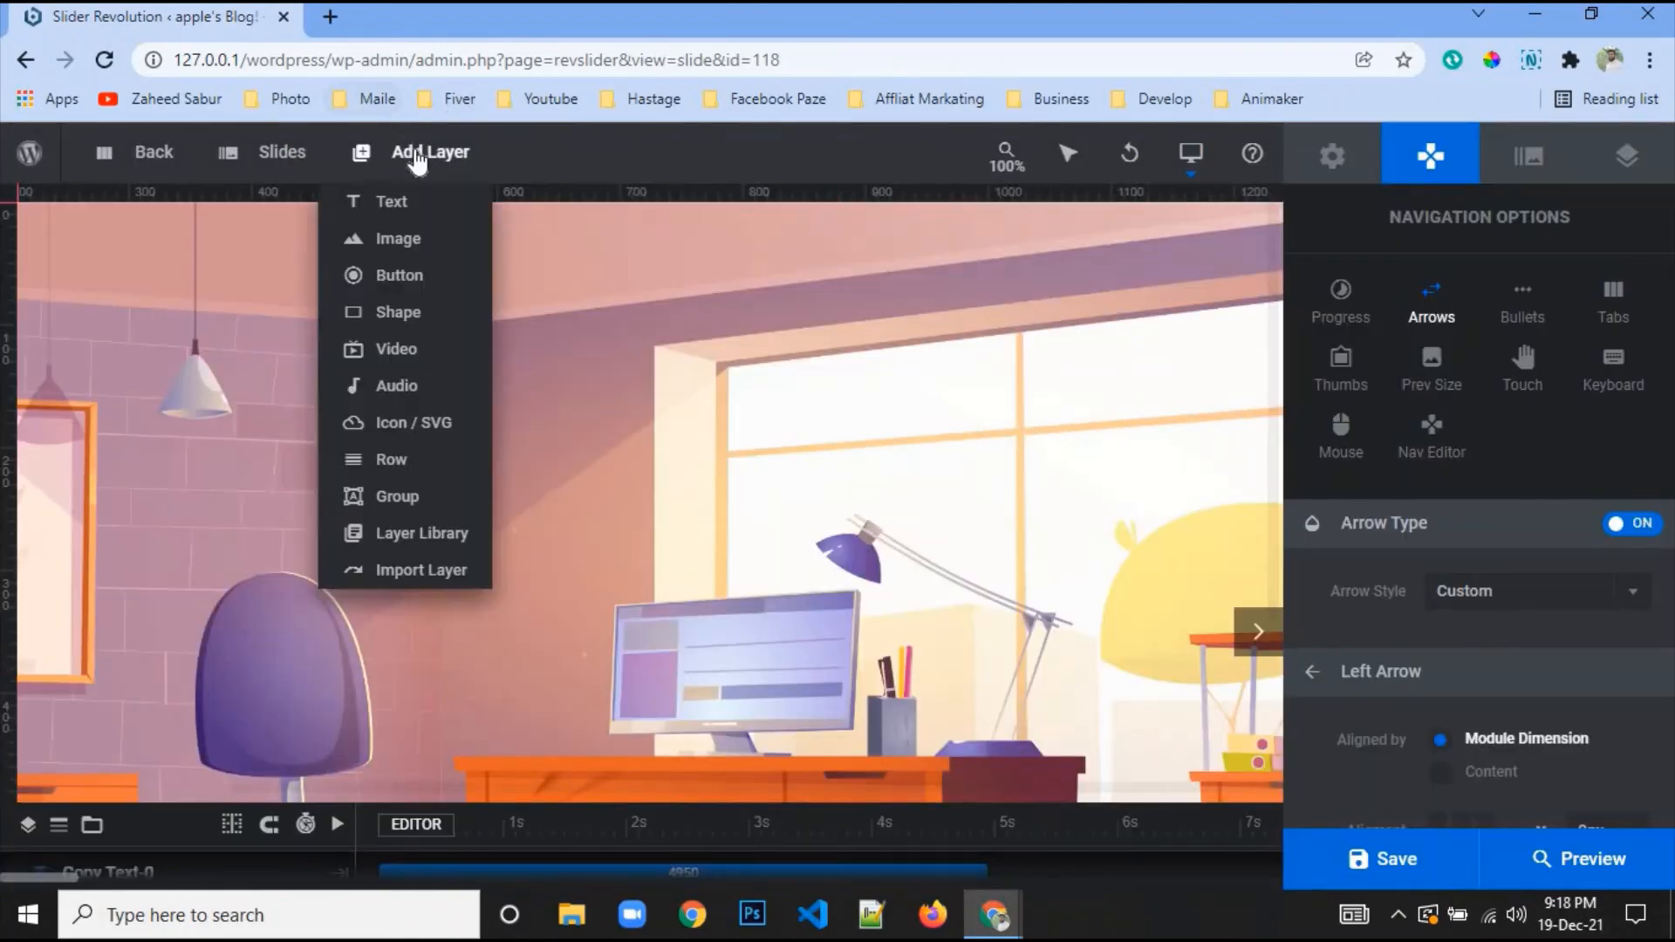
mouse_move(300, 170)
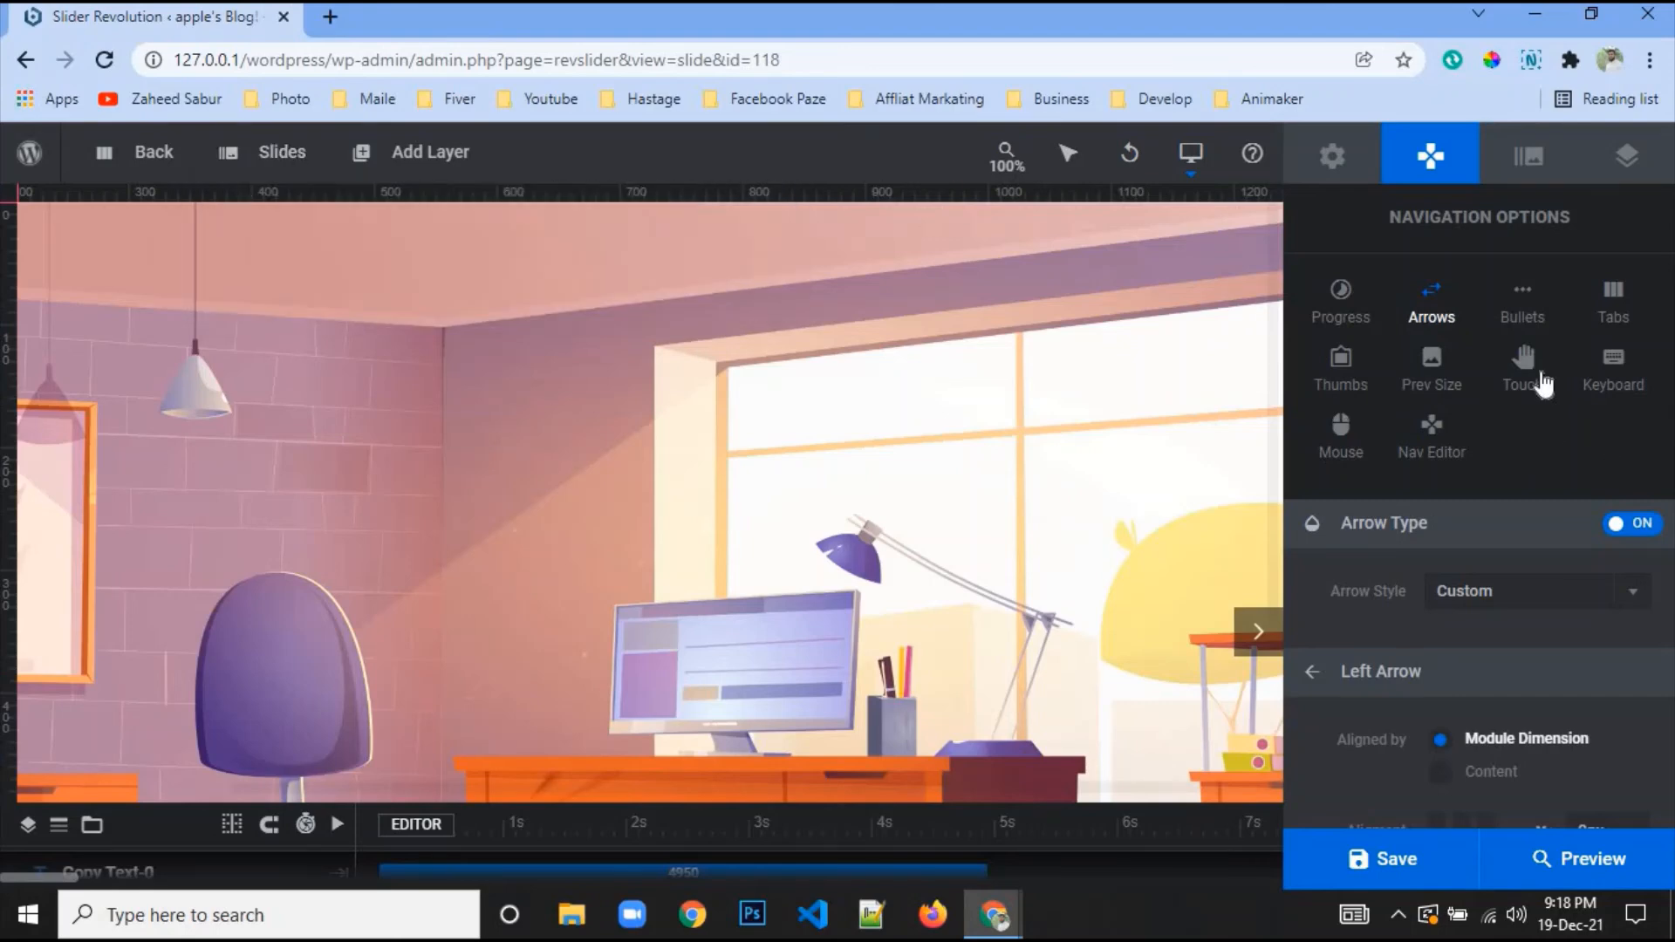
Reapply the Metis style to the enabled navigation bullets
left_click(1520, 310)
left_click(1619, 526)
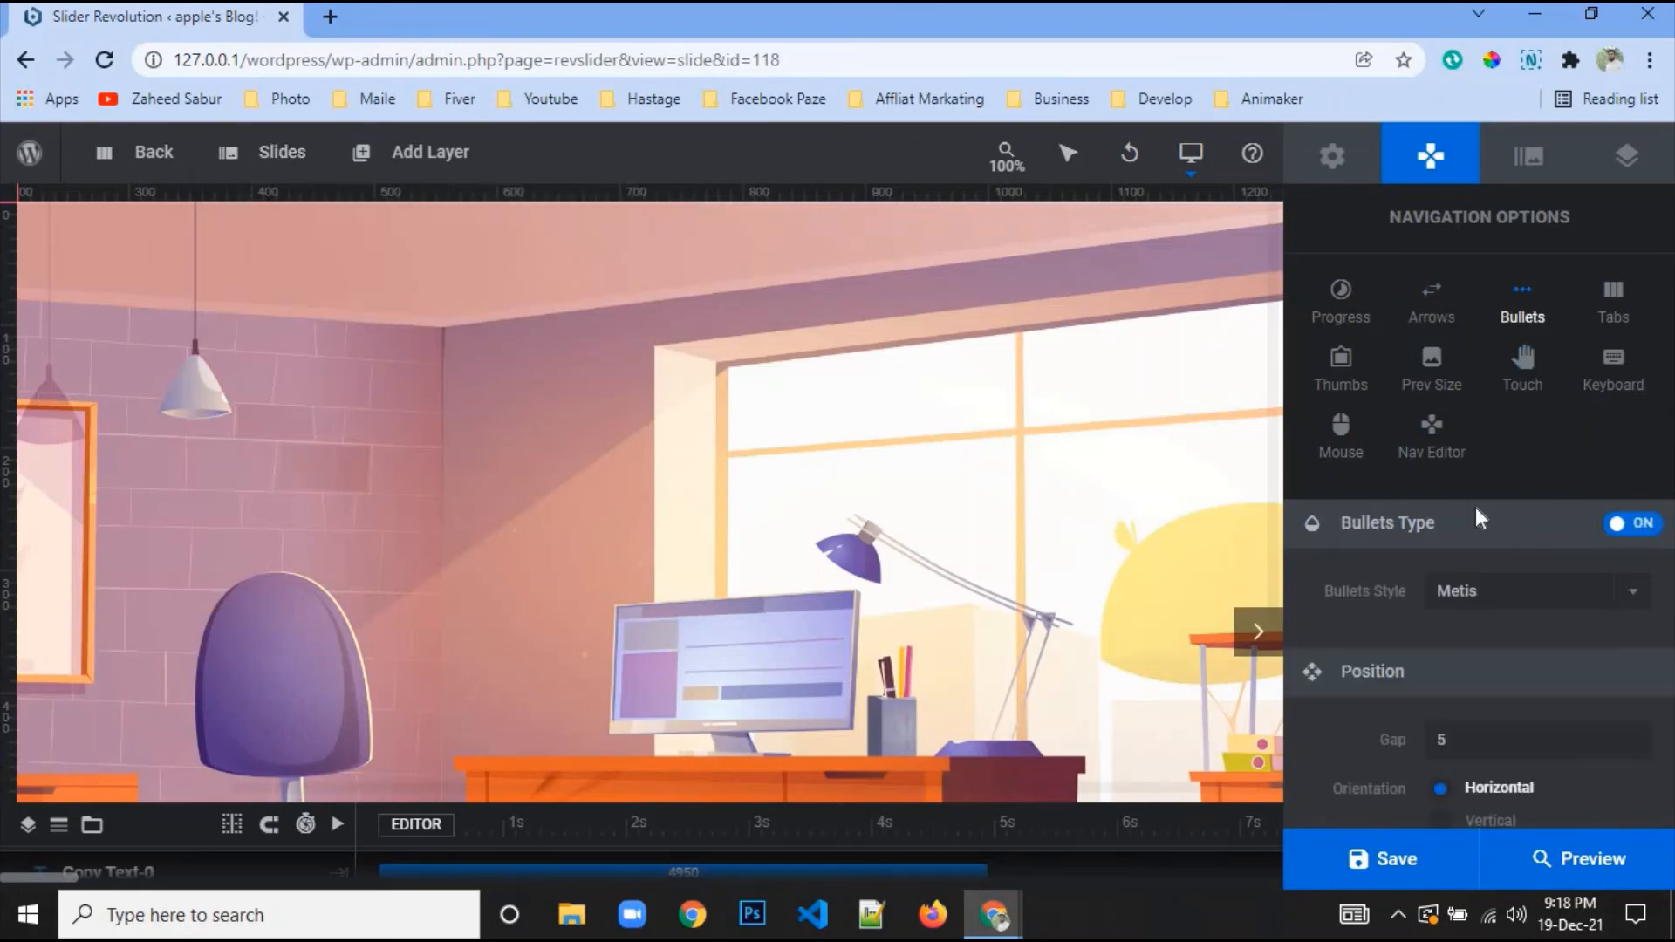
scroll(1479, 437, "down", 3)
left_click(1485, 358)
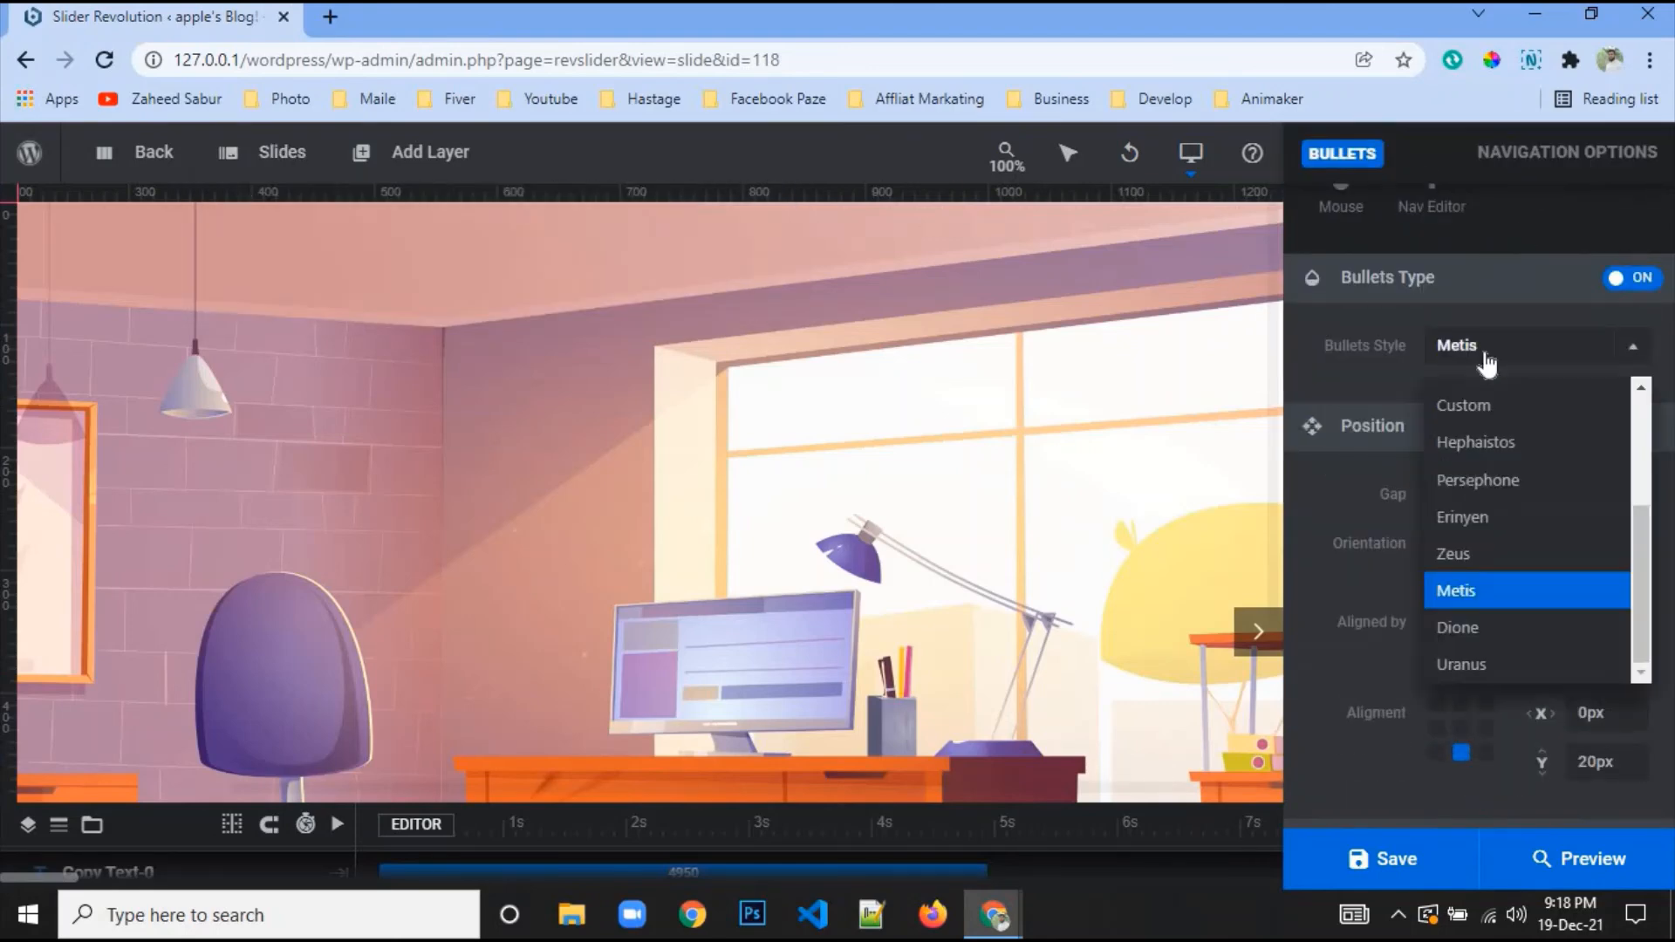
scroll(968, 533, "down", 3)
left_click(1503, 597)
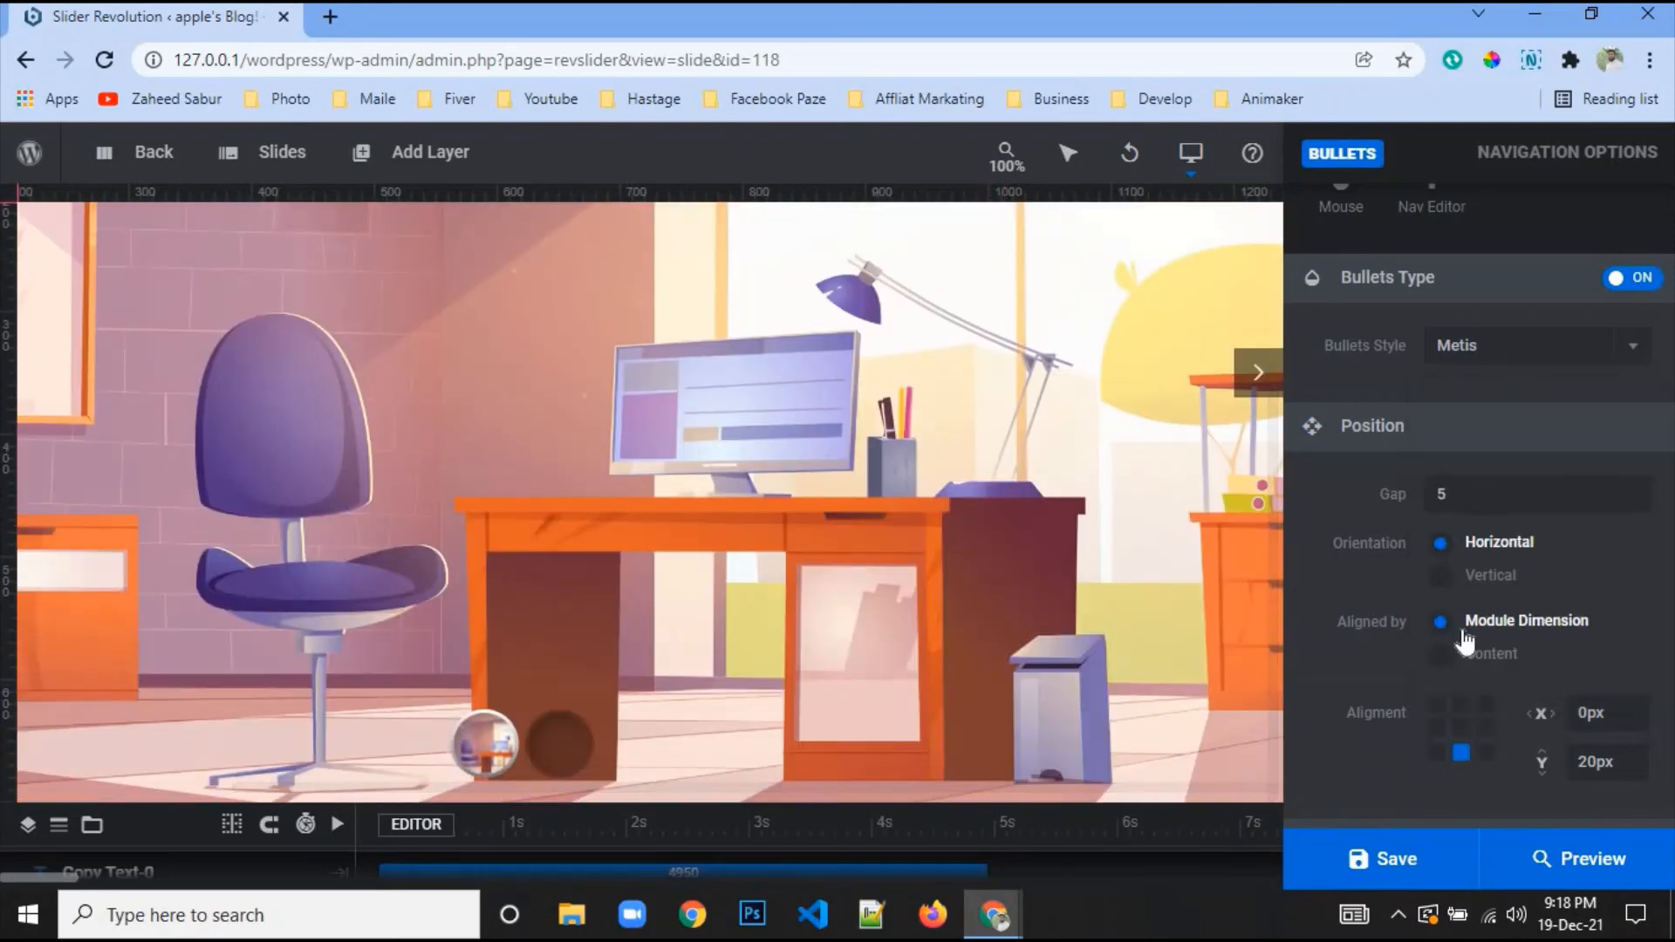
Set the size of the Metis bullets to 25 and save the slider
scroll(1449, 654, "down", 5)
scroll(1439, 660, "down", 4)
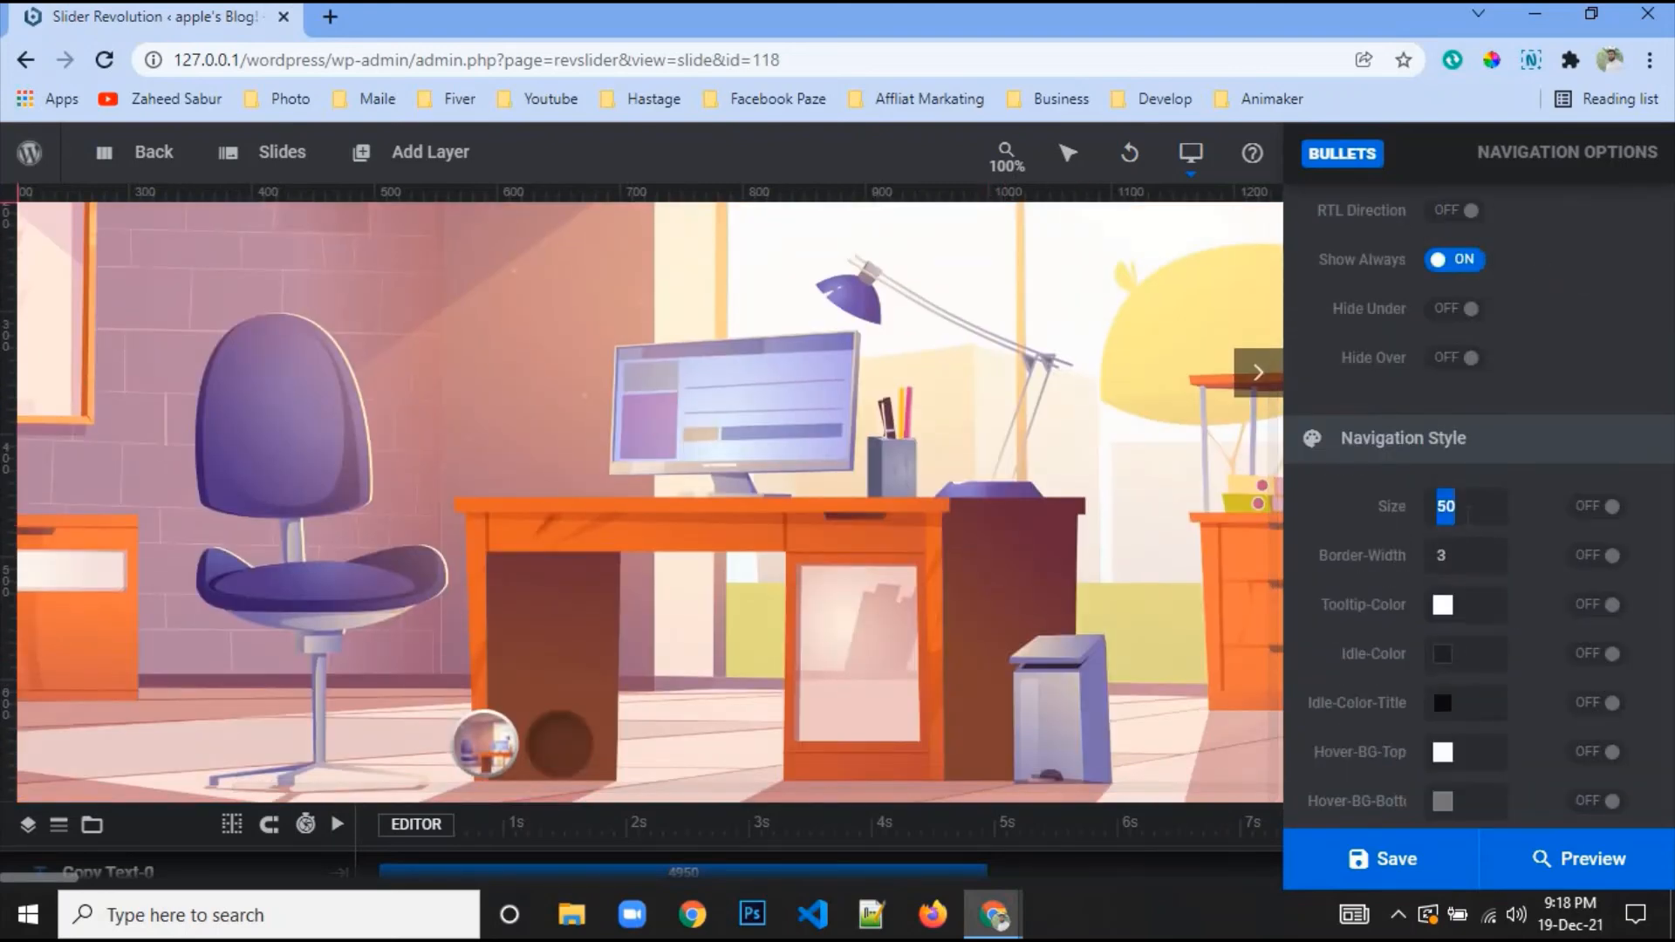
type("5")
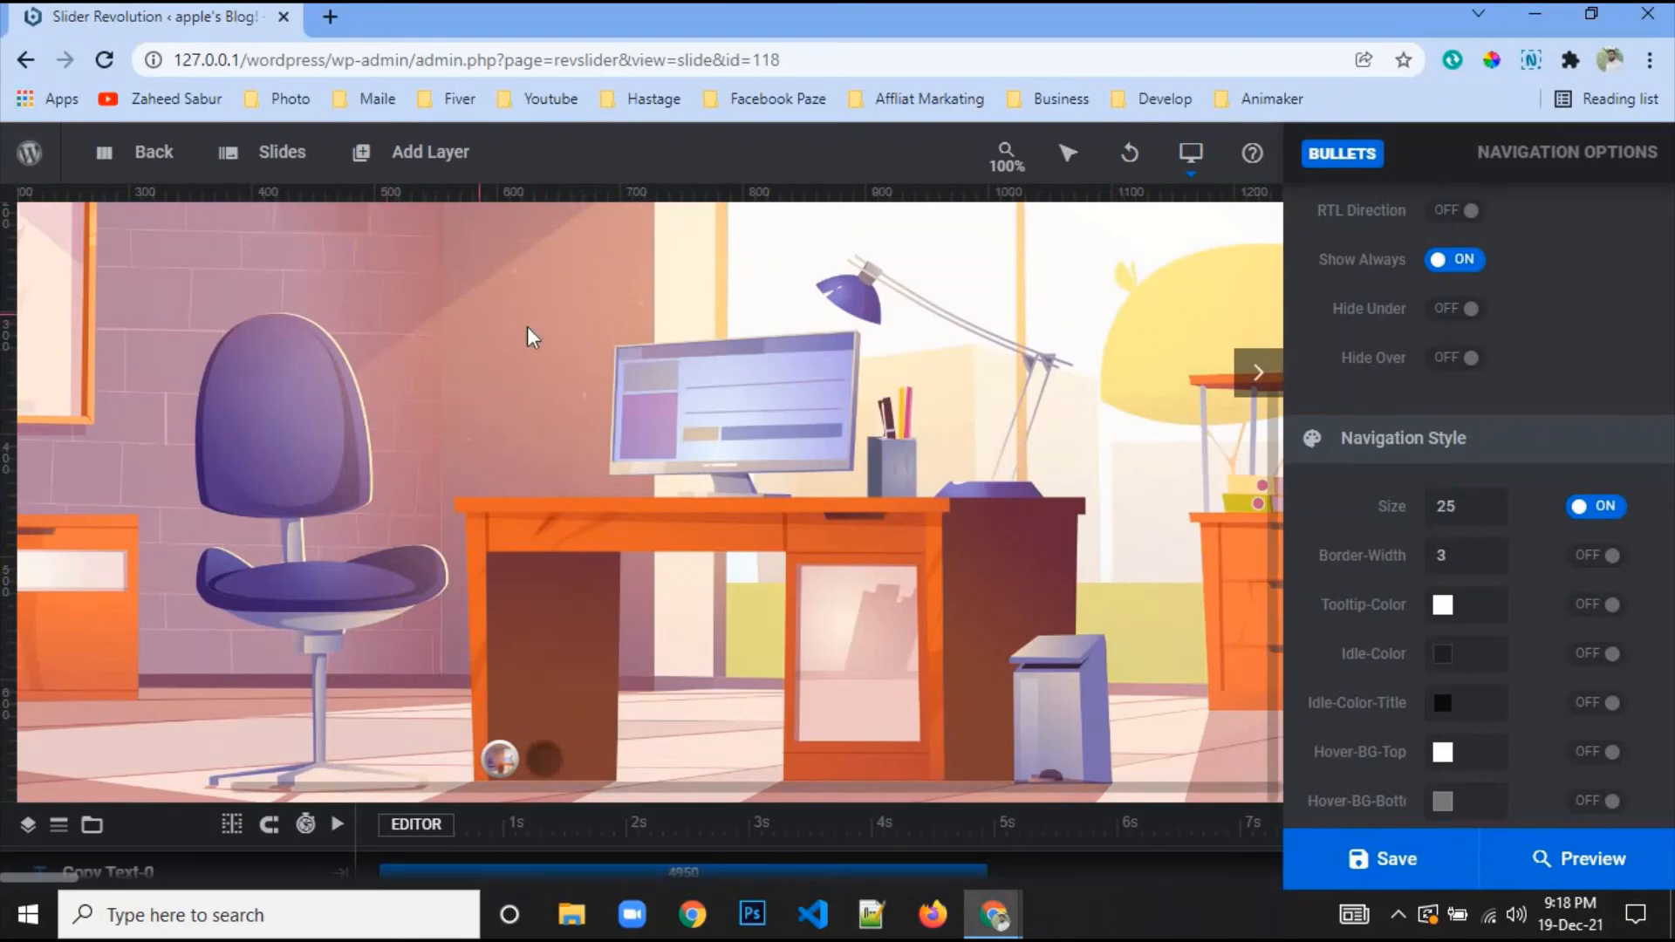
key("ctrl+s")
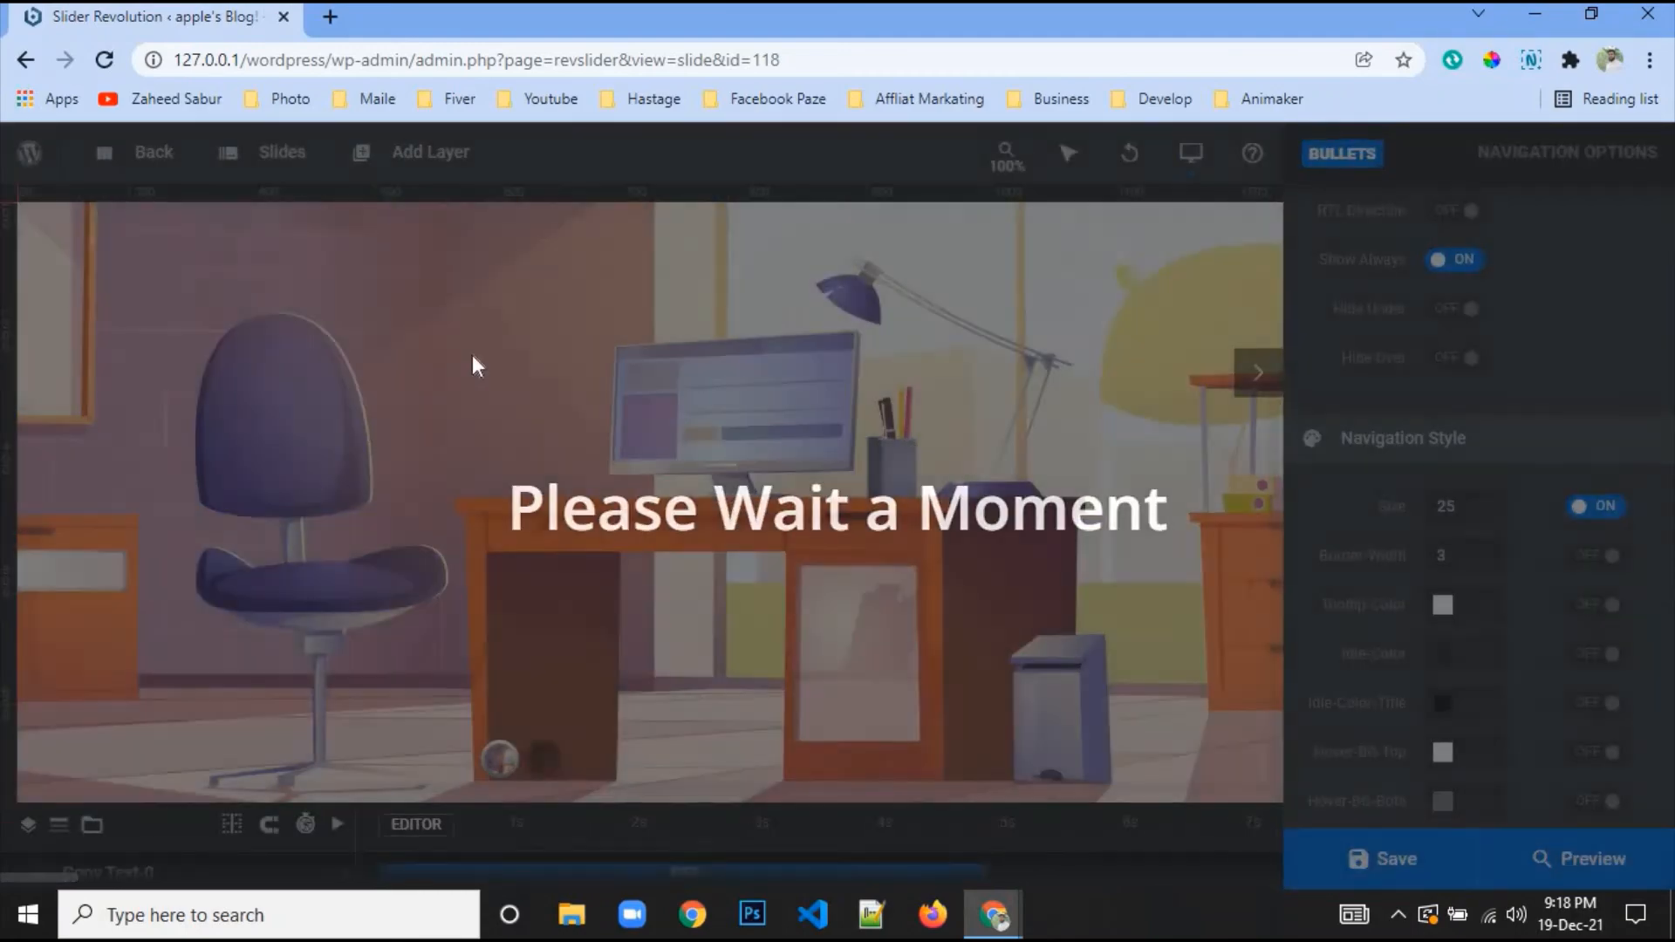
Duplicate the slide #1 New Slide
mouse_move(384, 171)
mouse_move(282, 152)
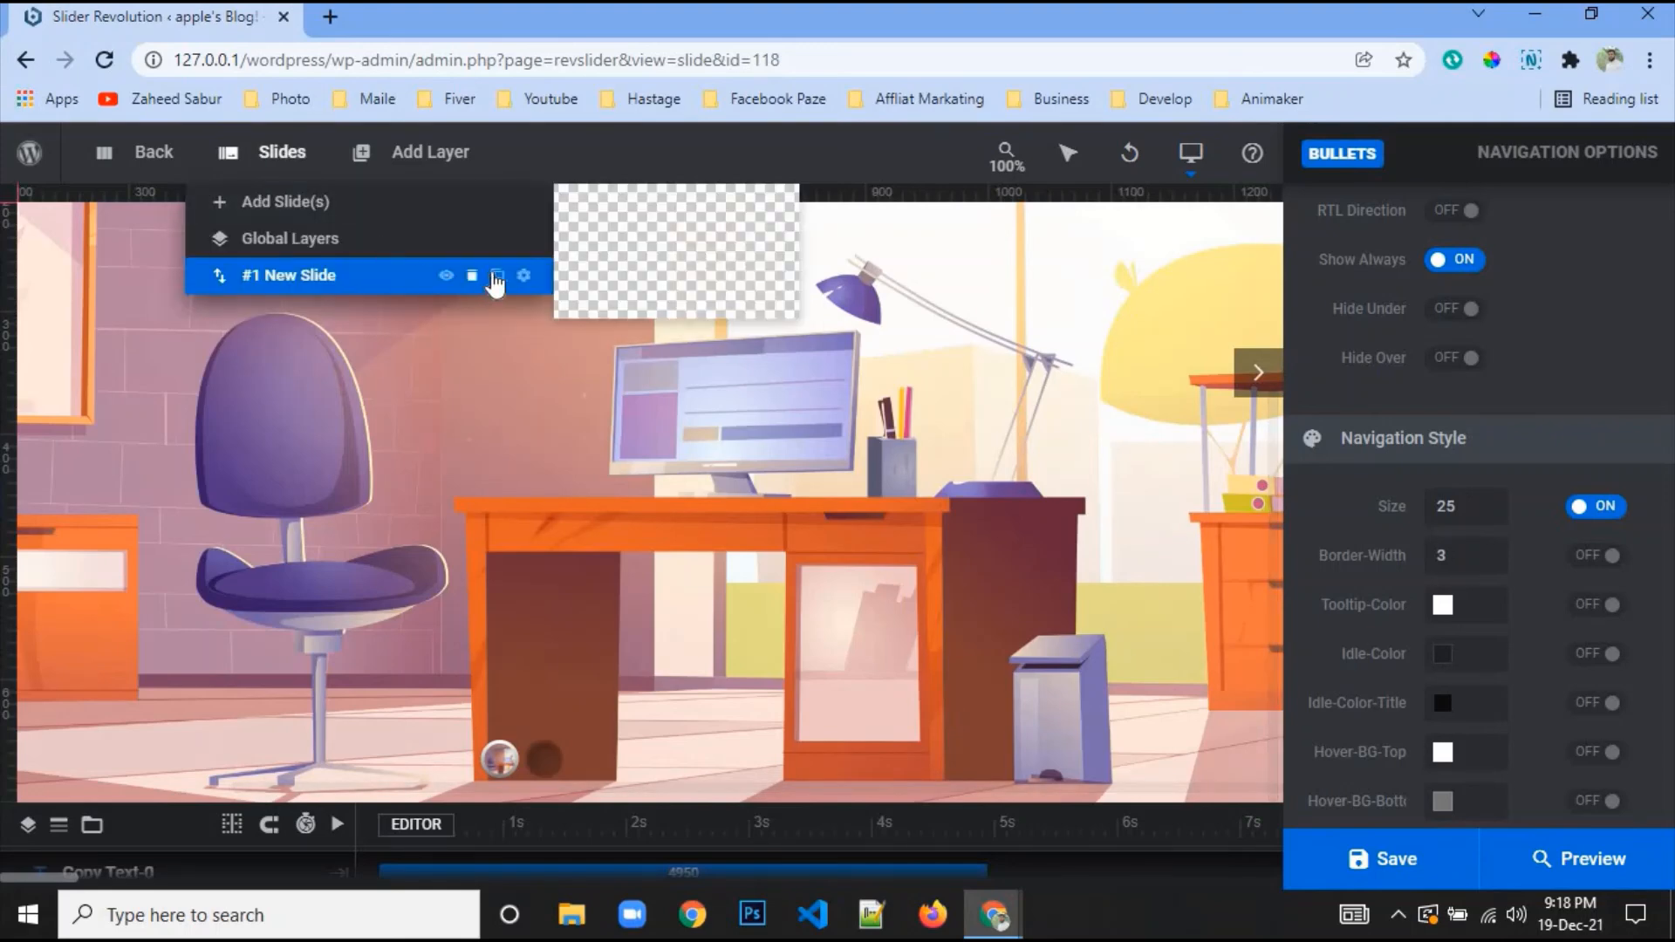
left_click(498, 277)
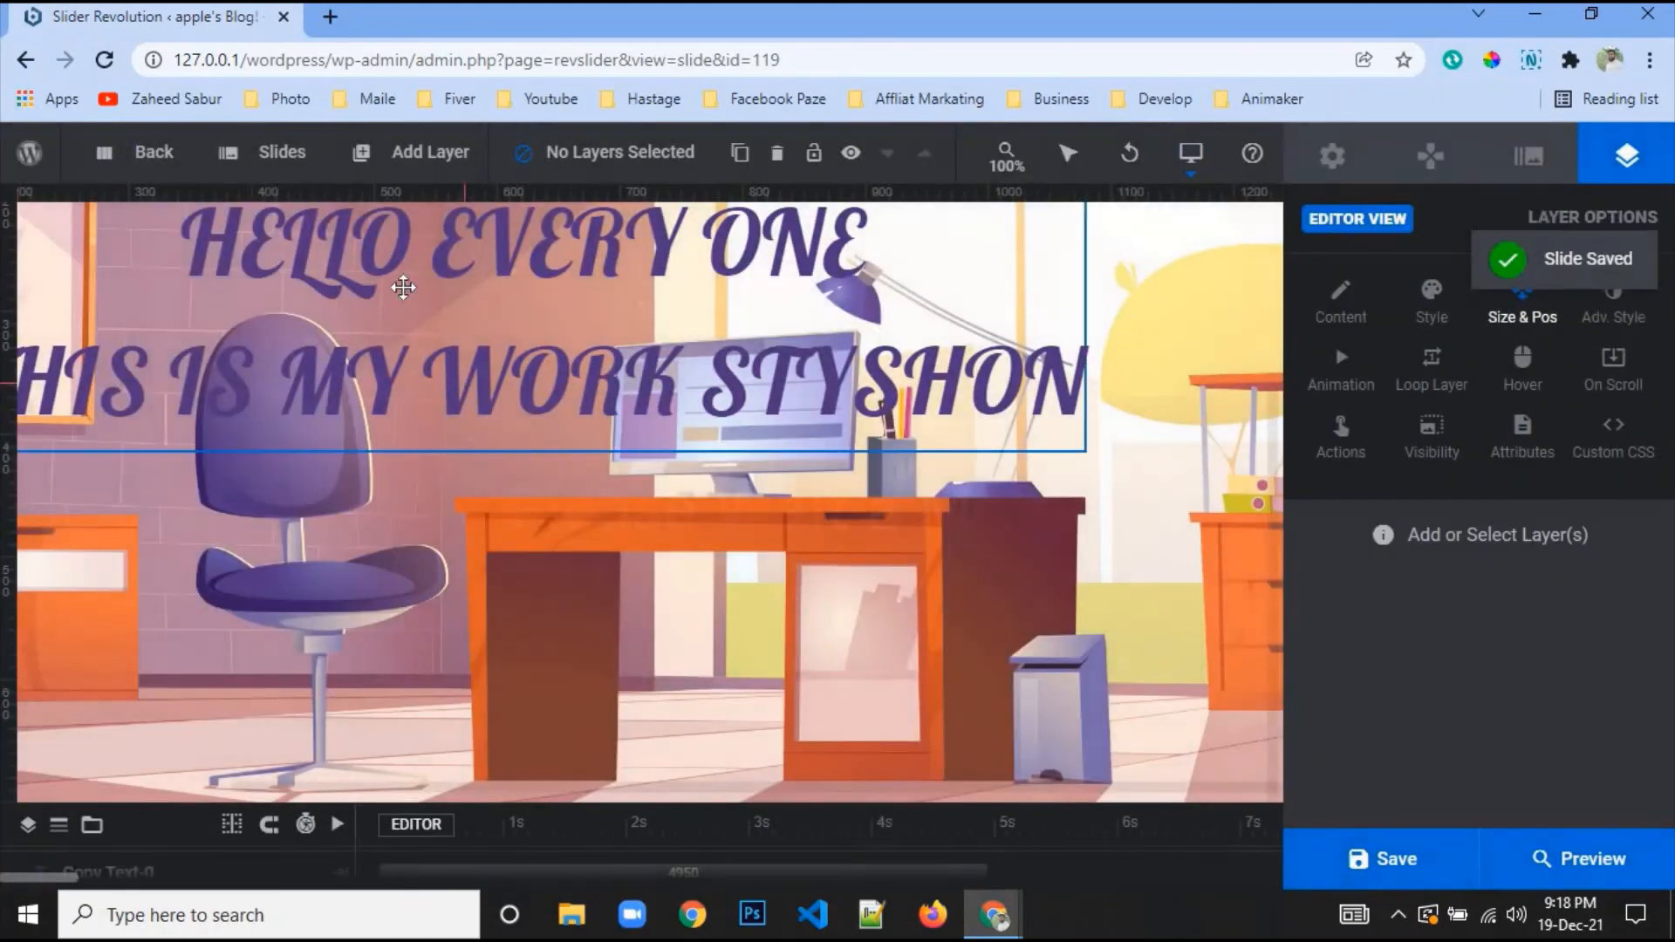
Save the slider, preview the change from one slide to the other and return to the editor
left_click(1372, 858)
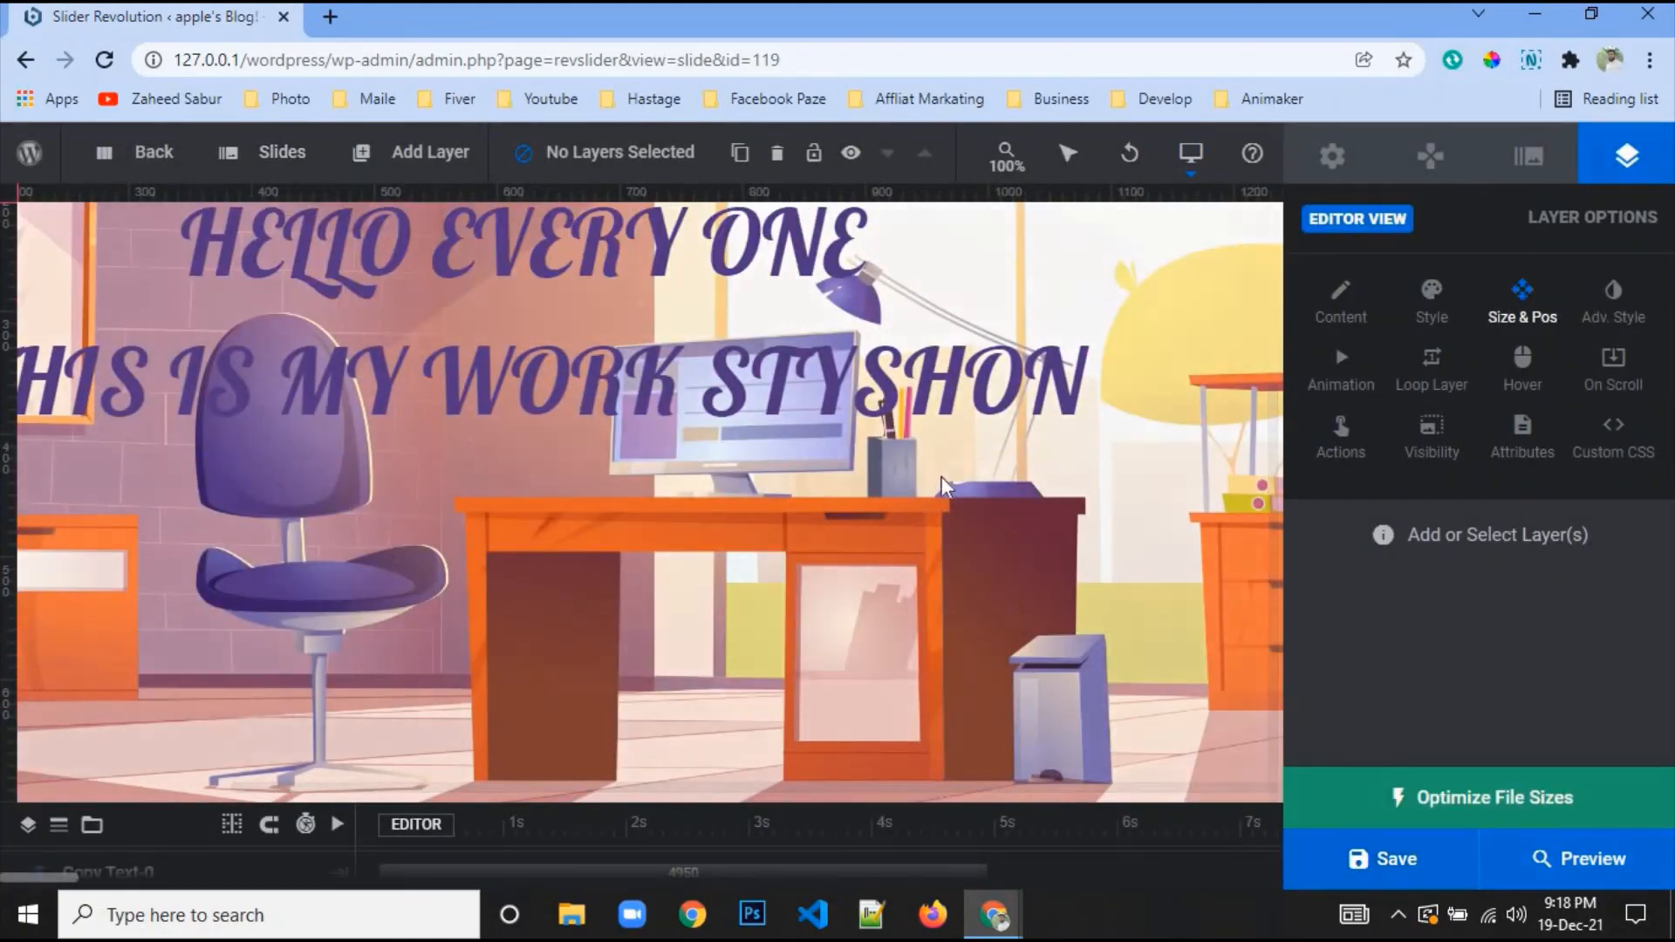
left_click(1552, 871)
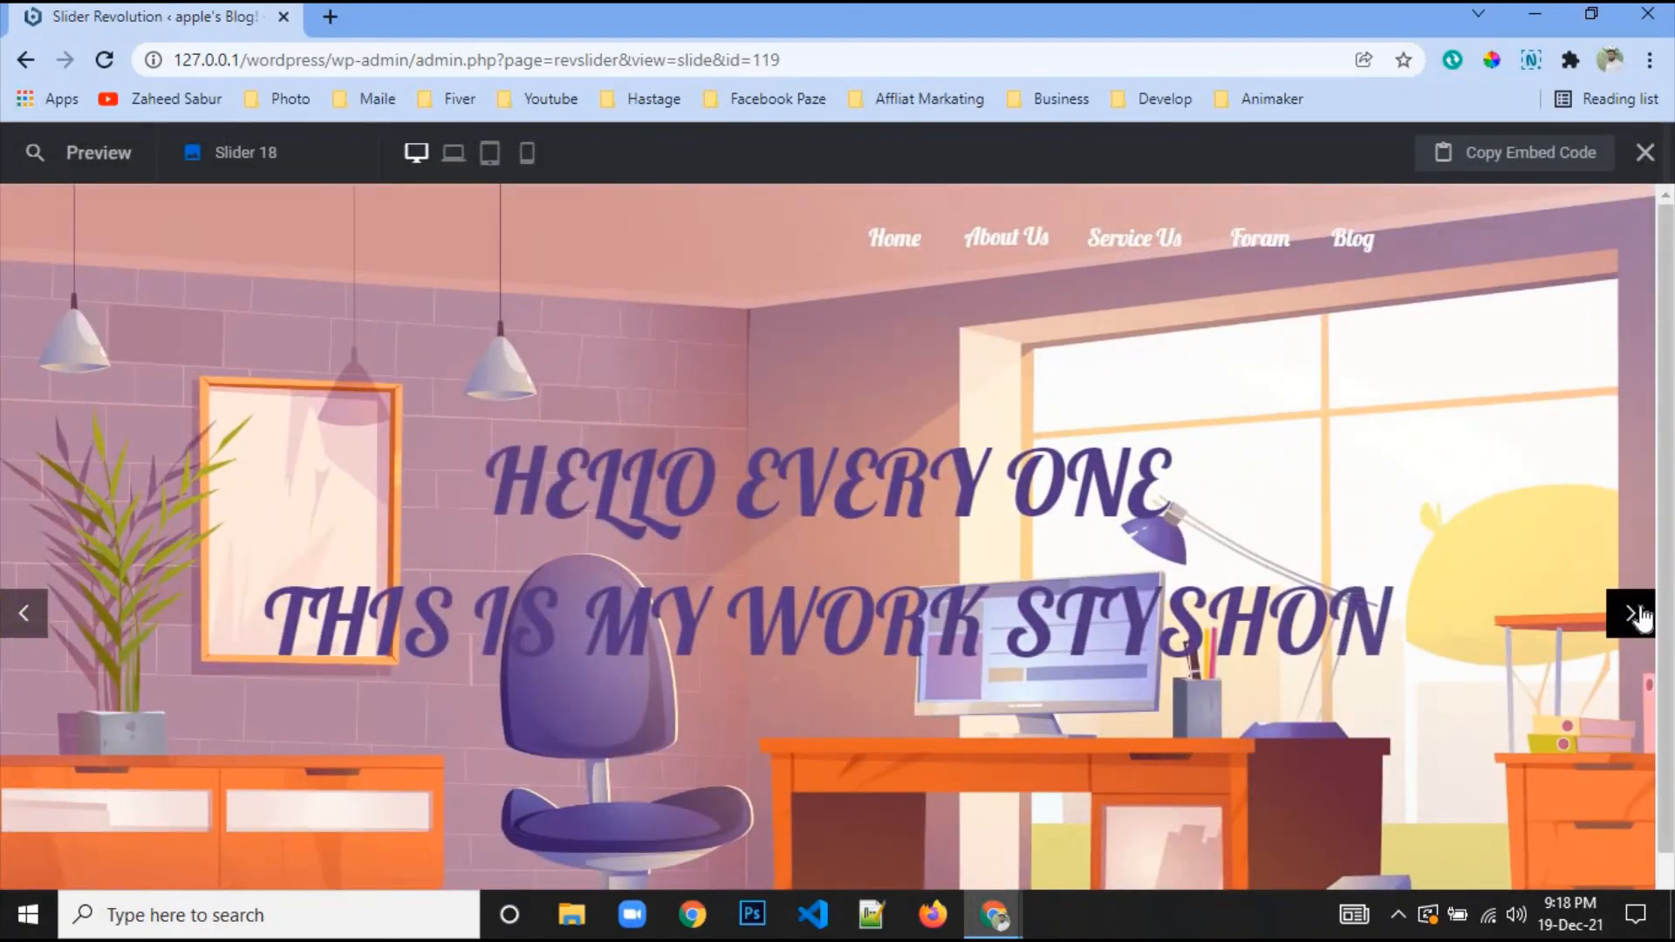
left_click(1634, 618)
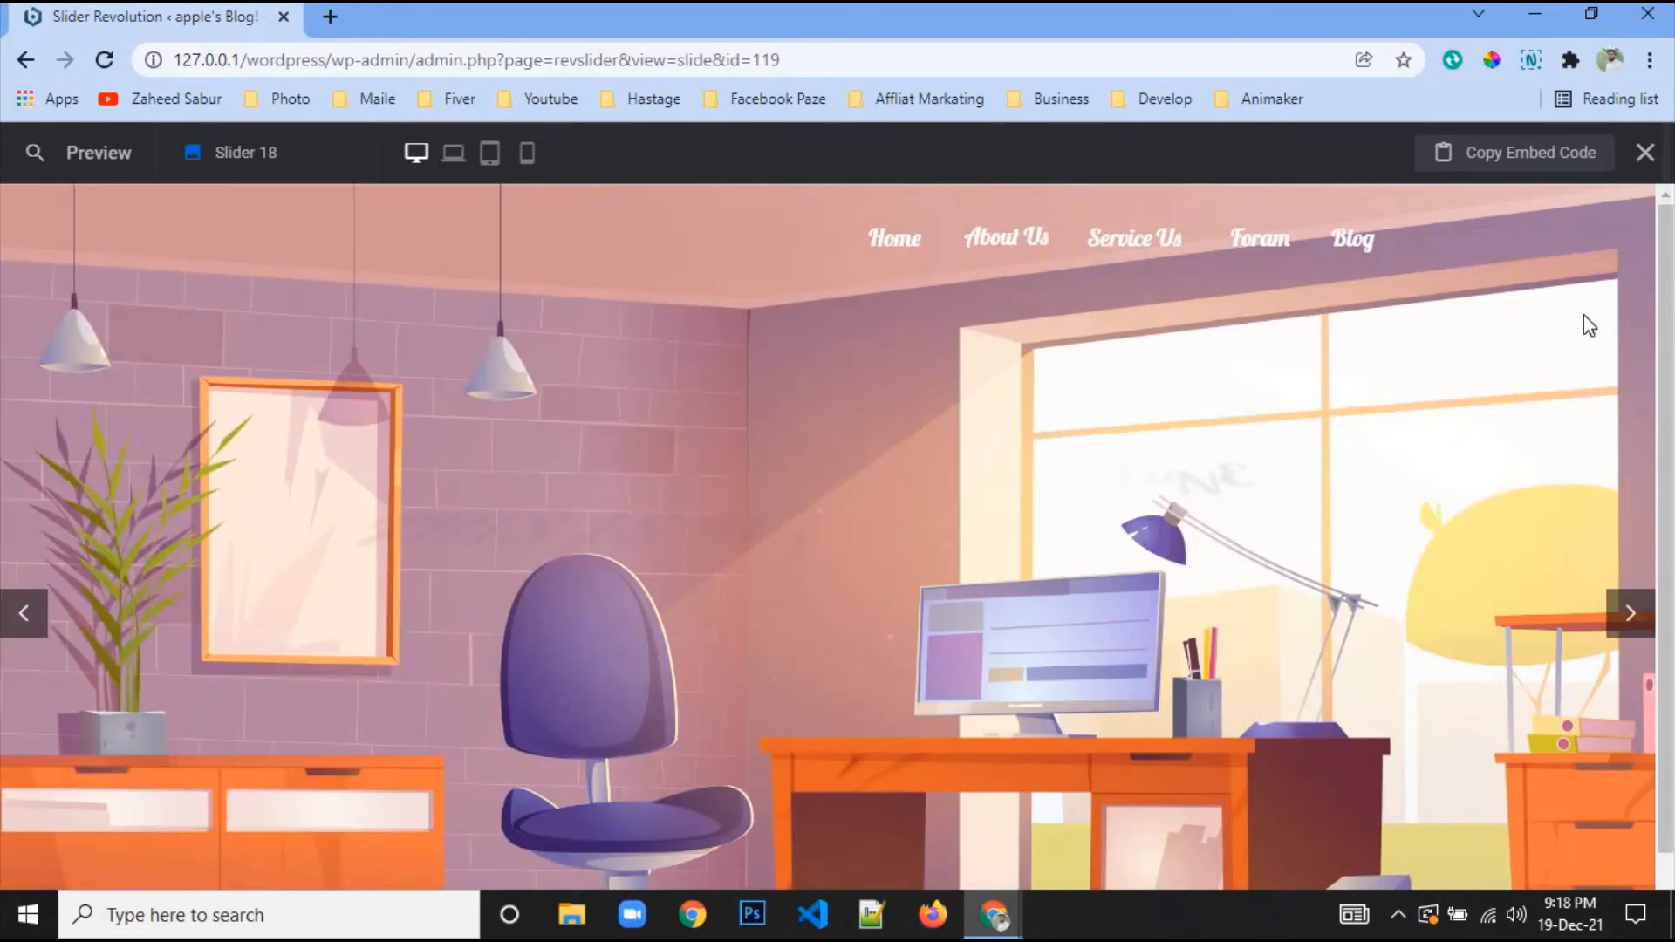
left_click(1646, 152)
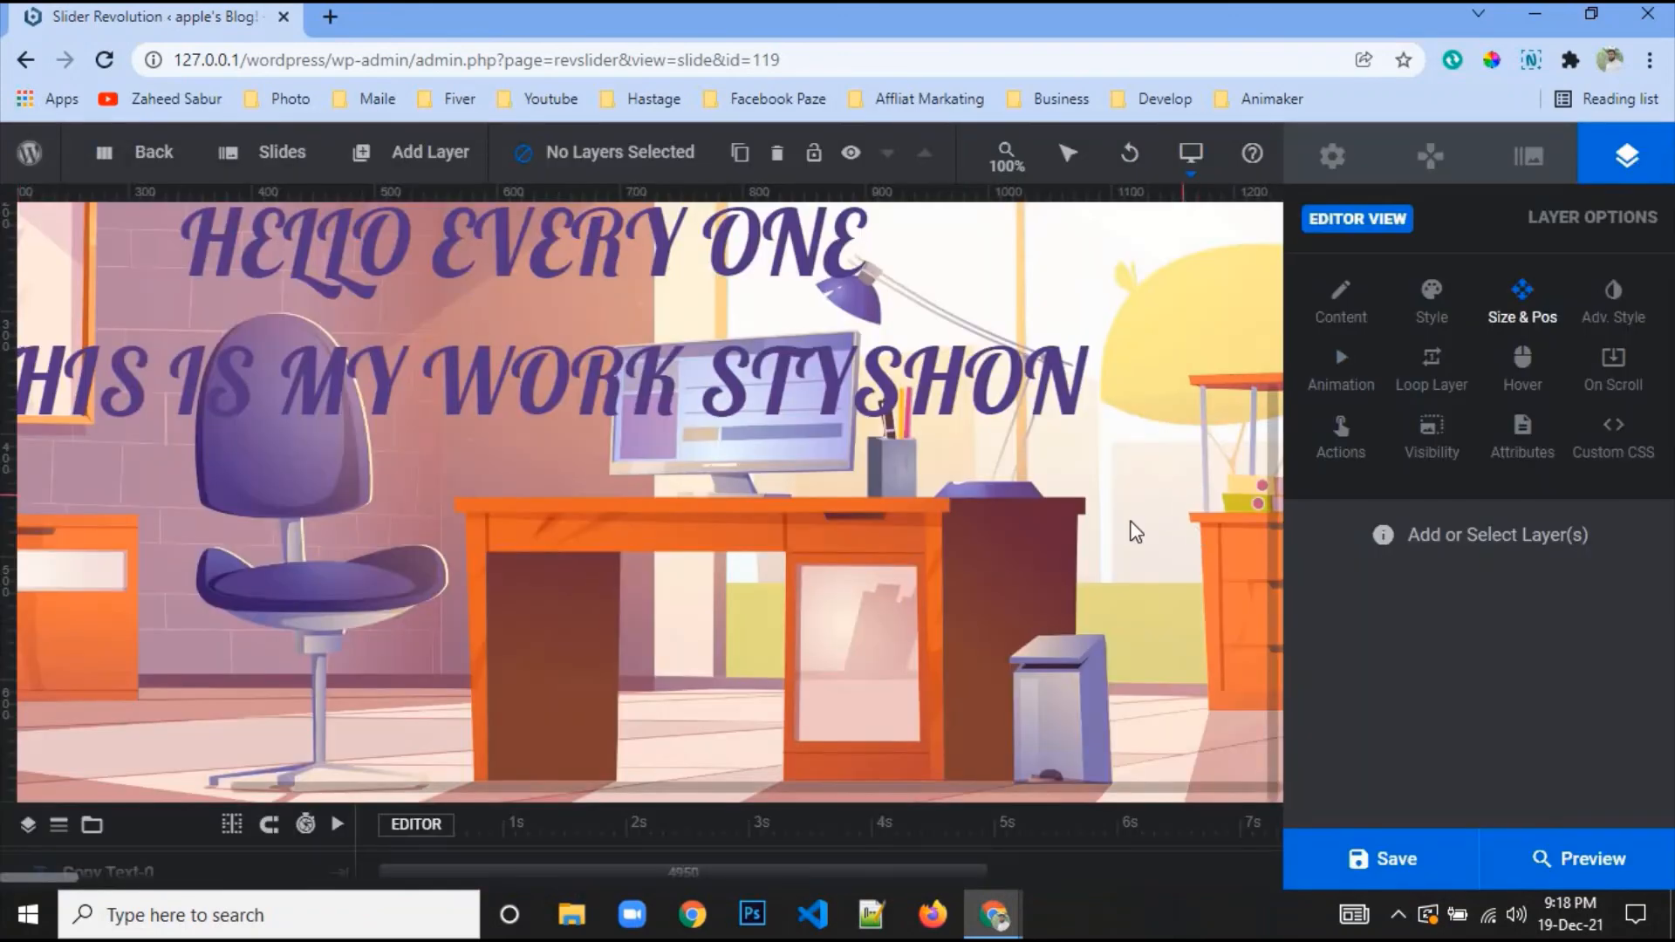
Enlarge the timeline to show the copied slide's layers and select the two-line headline text layer
left_click(1344, 380)
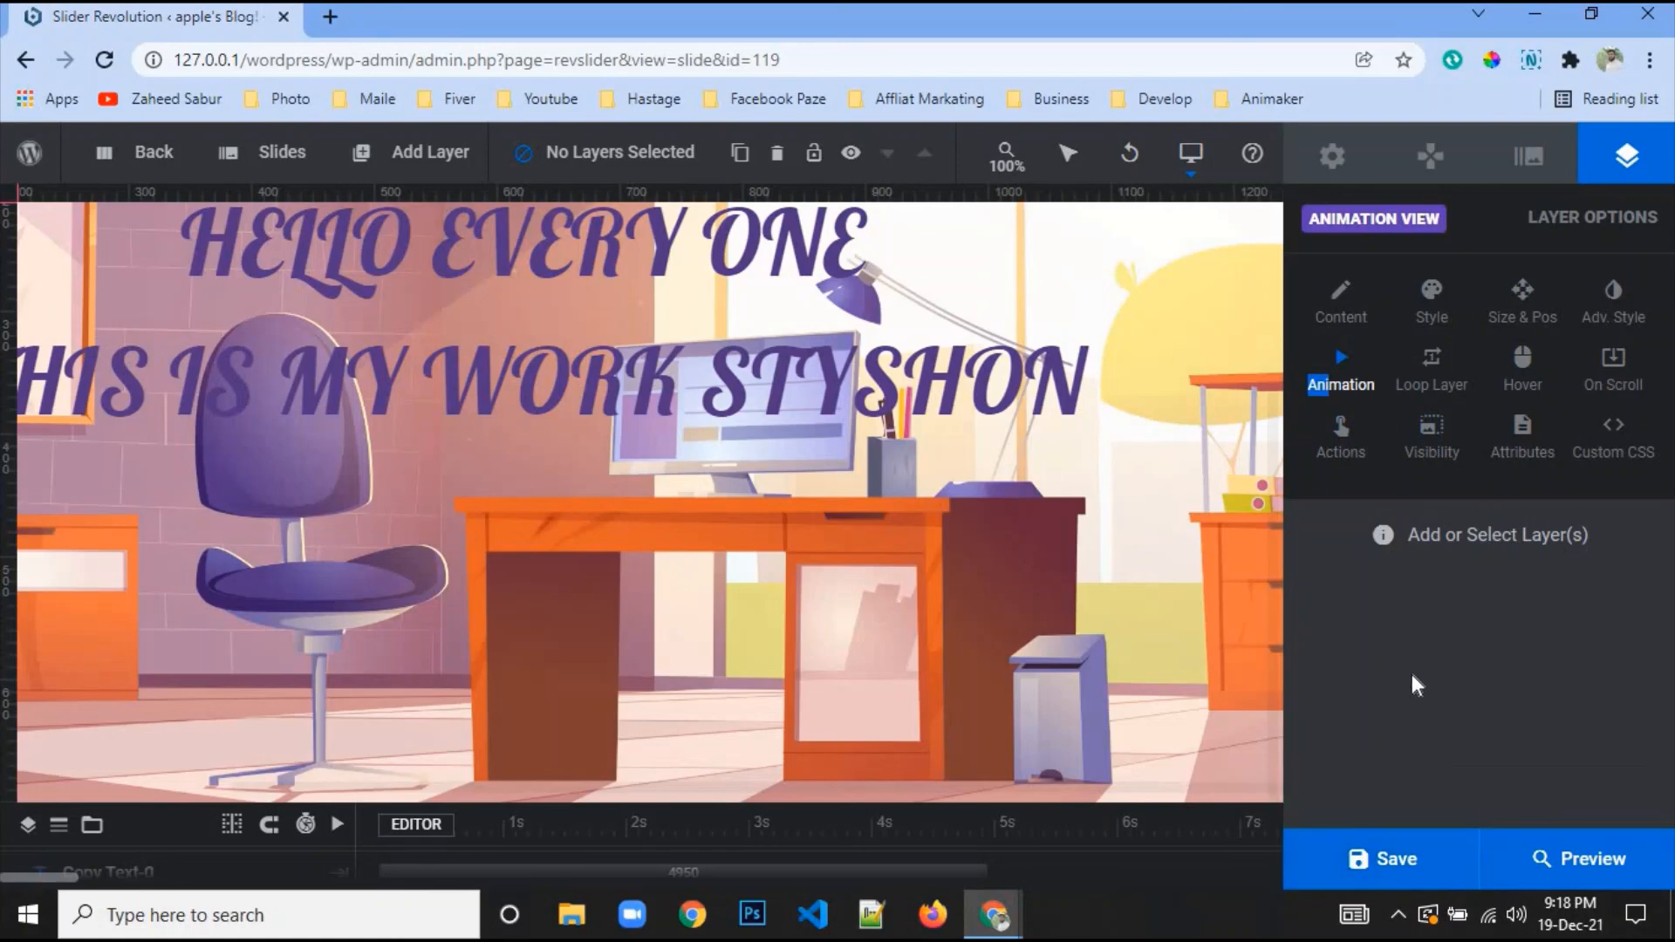
left_click(1355, 304)
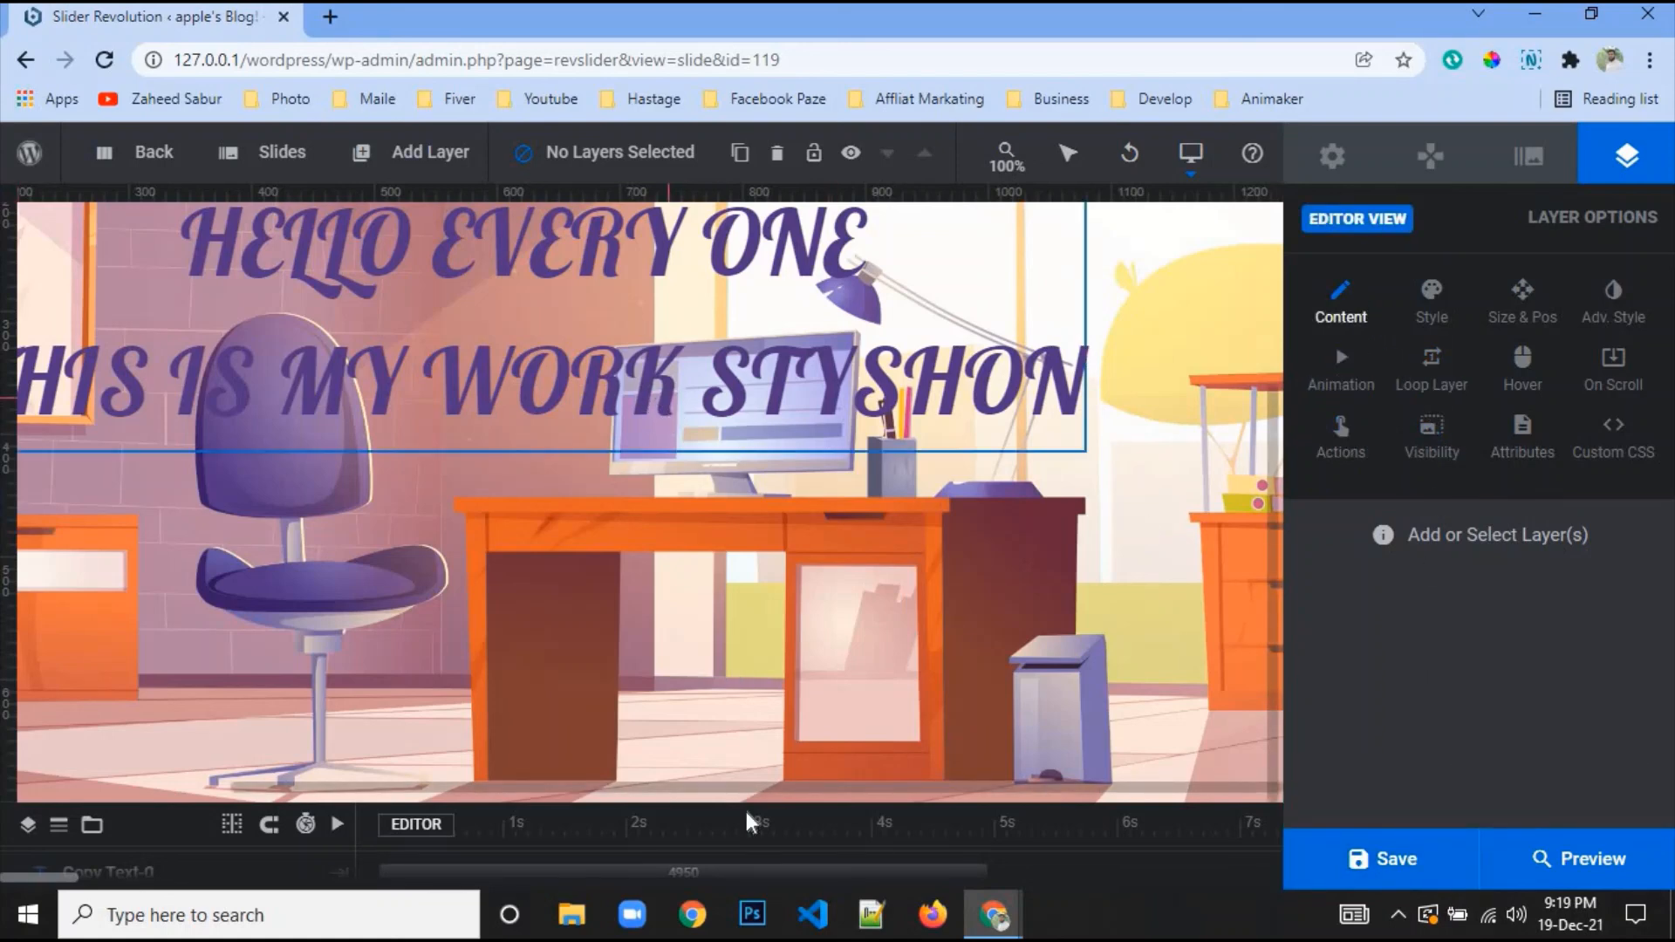
left_click_drag(734, 800, 746, 576)
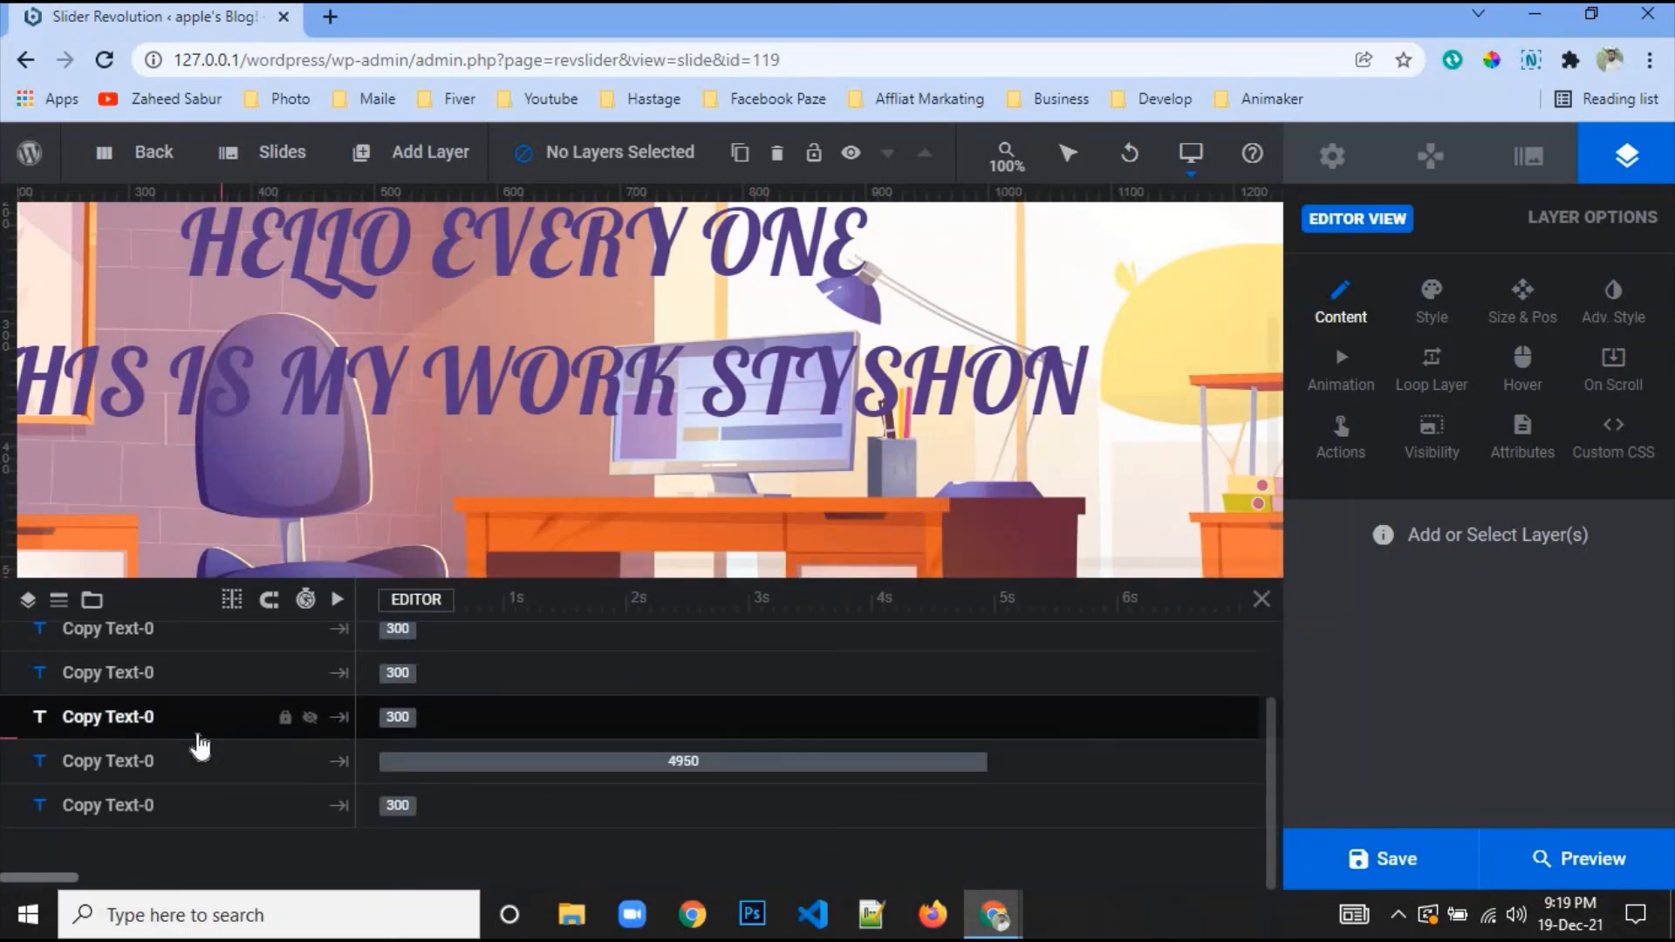
scroll(200, 746, "up", 2)
left_click(182, 701)
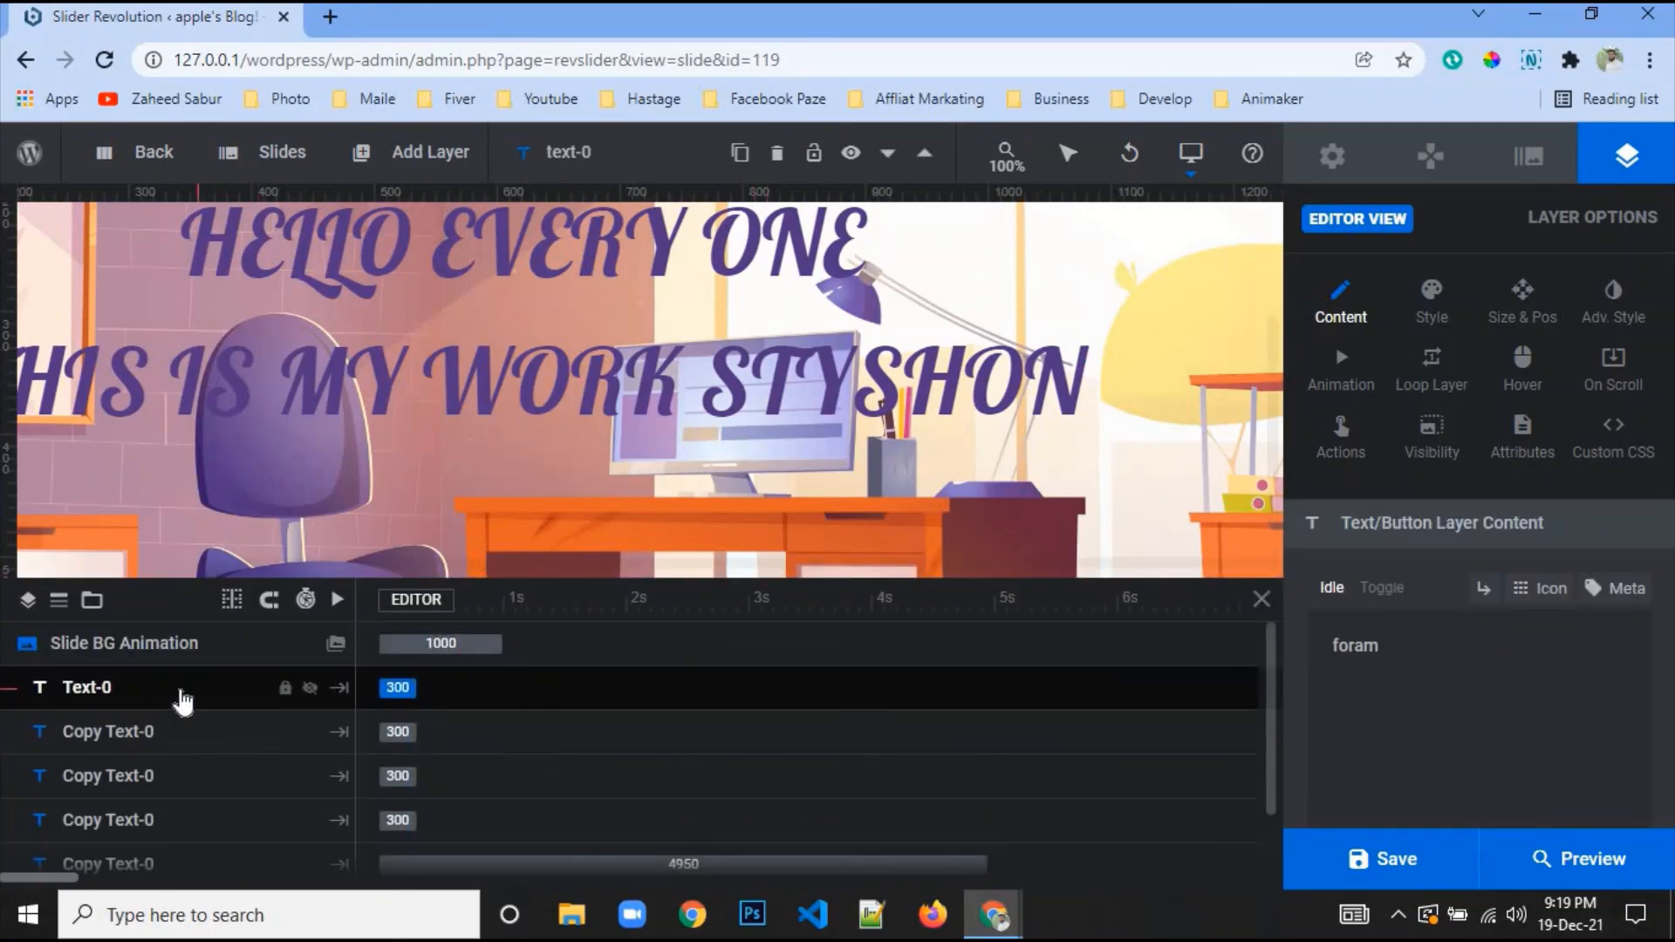
left_click(176, 744)
scroll(171, 773, "down", 2)
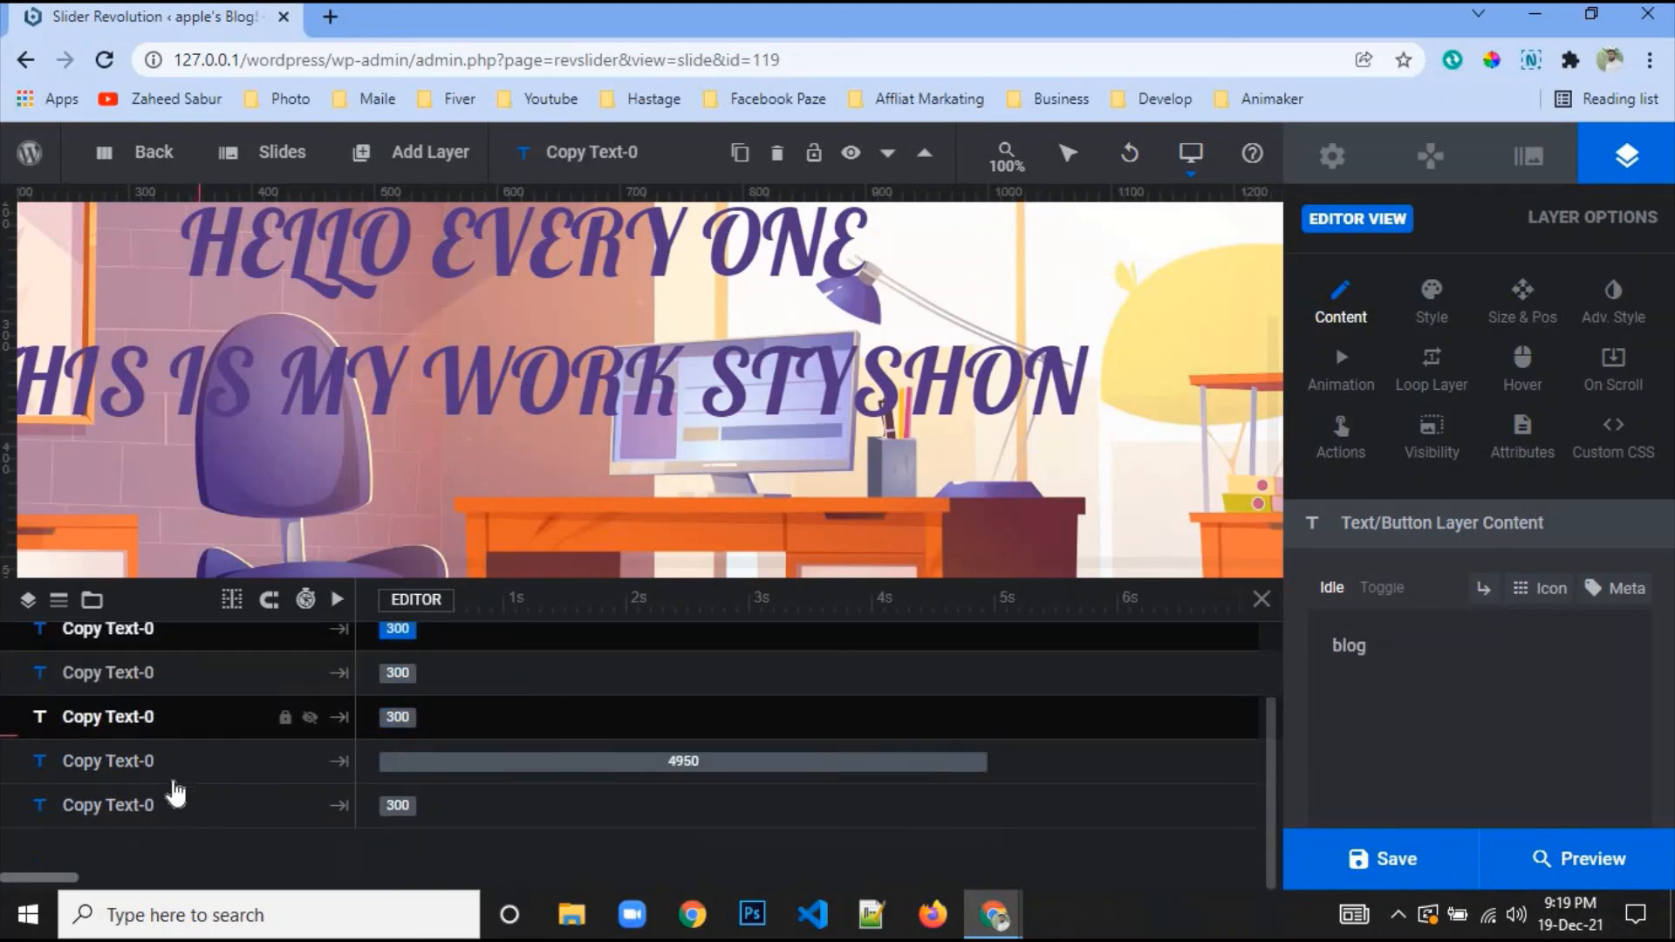
left_click(177, 811)
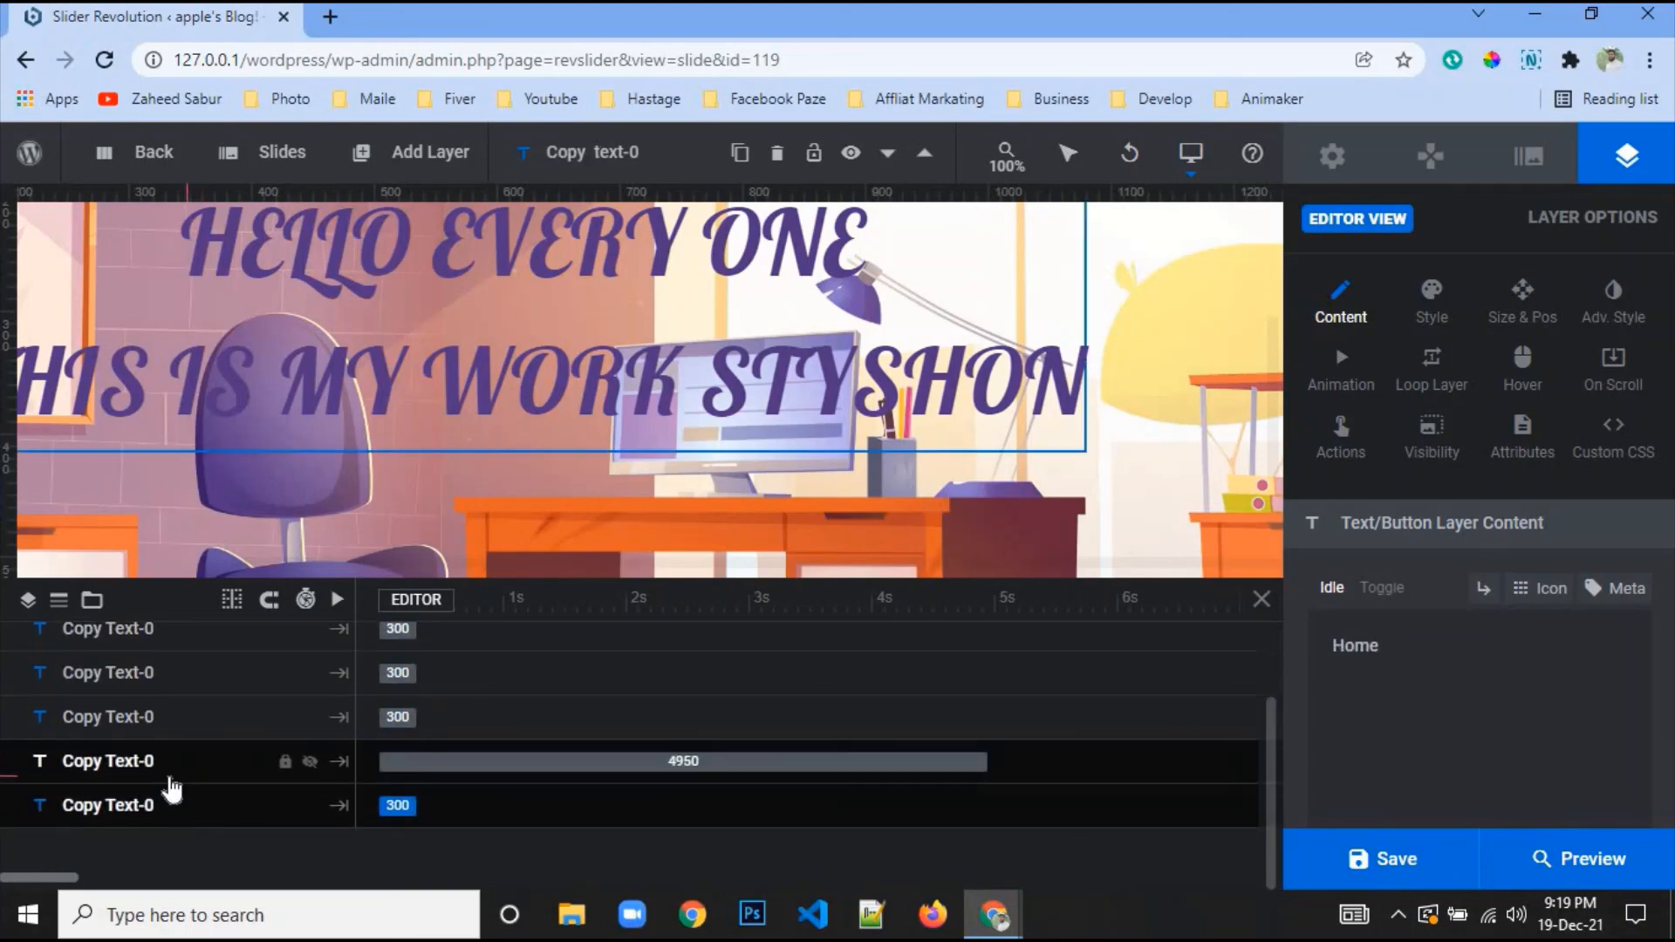
left_click(644, 342)
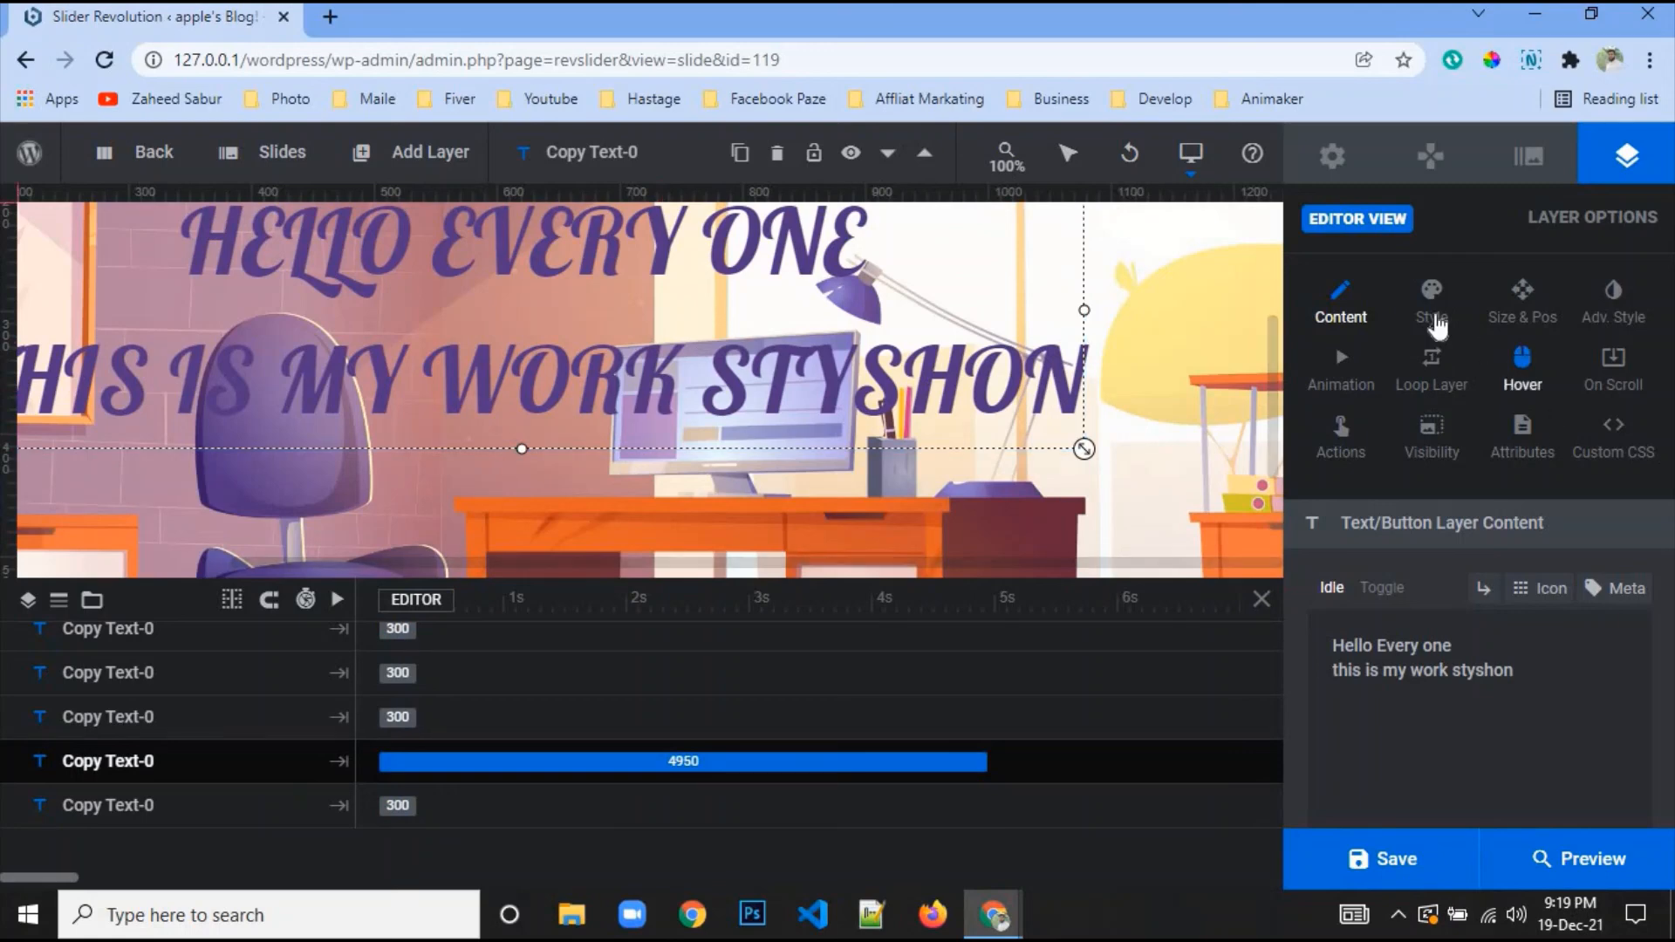
Apply the Letters Fly In From Top letter transition as the headline's entrance animation and save the slide
left_click(1343, 382)
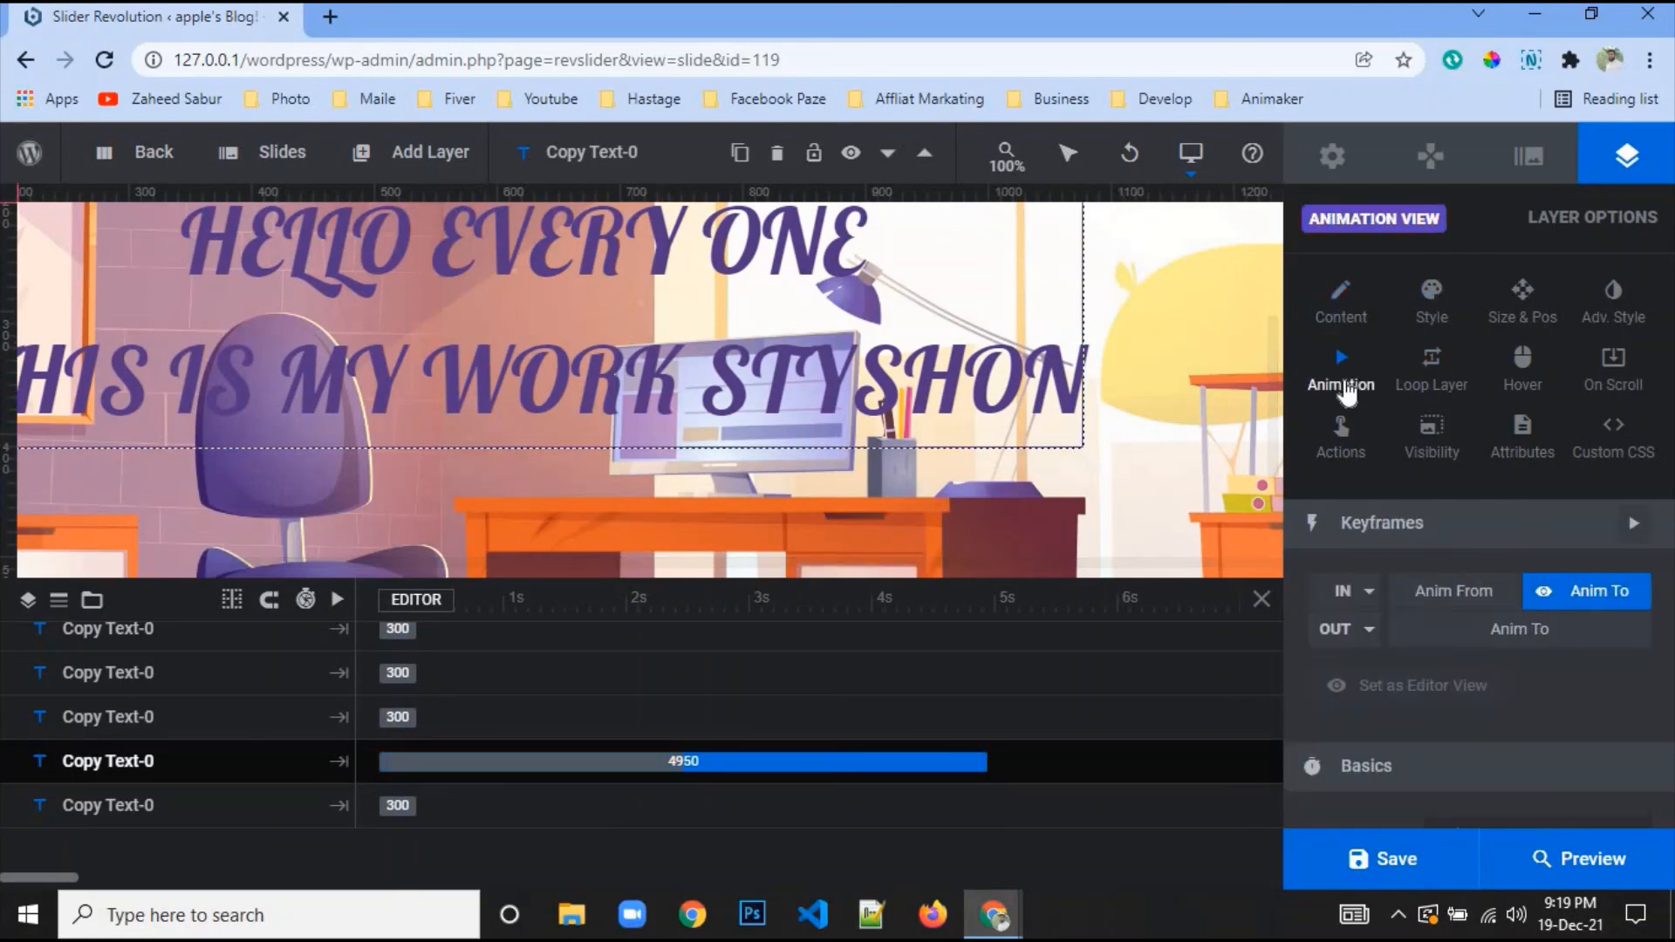
left_click(1364, 602)
scroll(1361, 606, "down", 3)
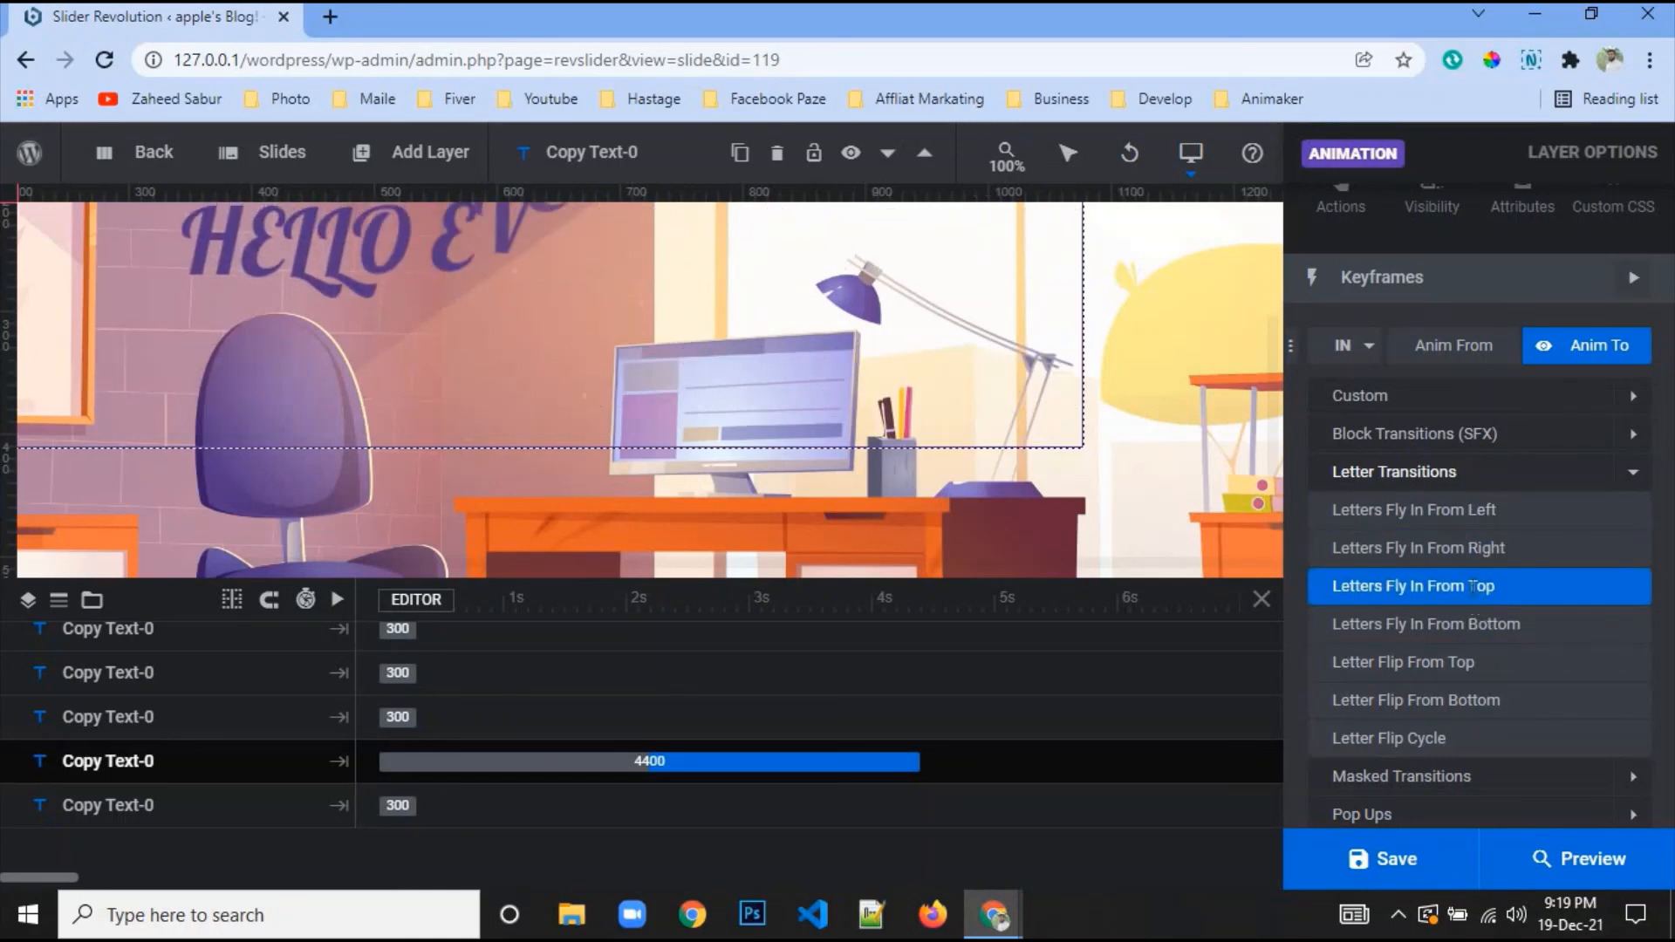
left_click(1474, 587)
left_click(1404, 842)
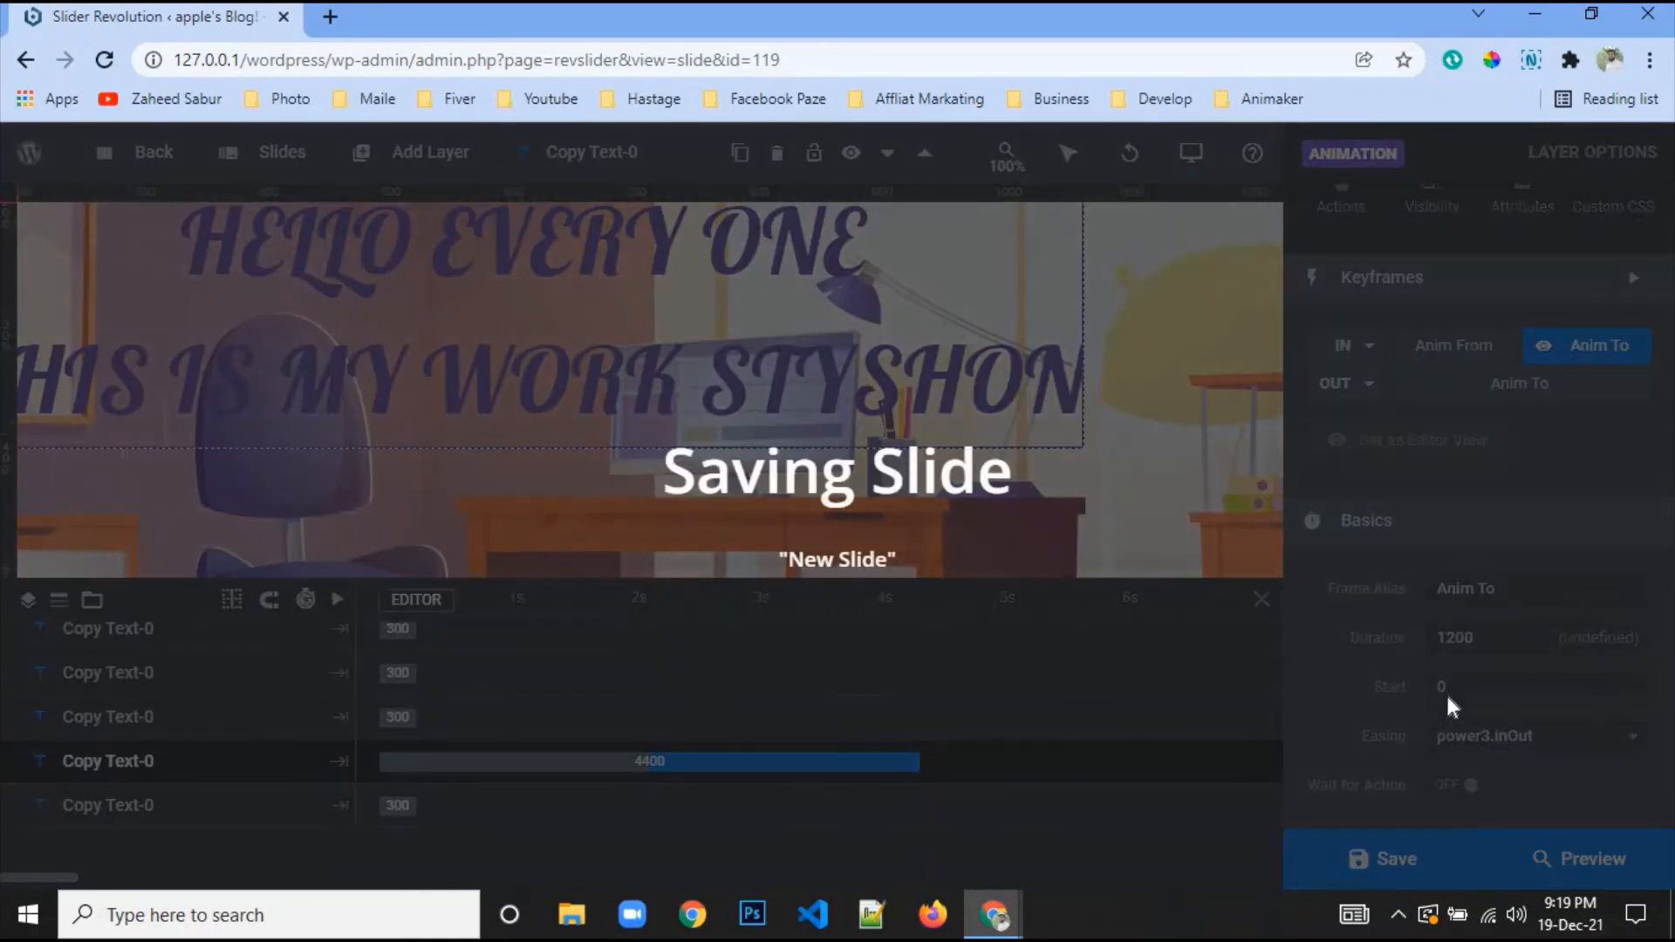
Set the duration of the headline's Anim To keyframe to 1000 and save the slider
double_click(1455, 637)
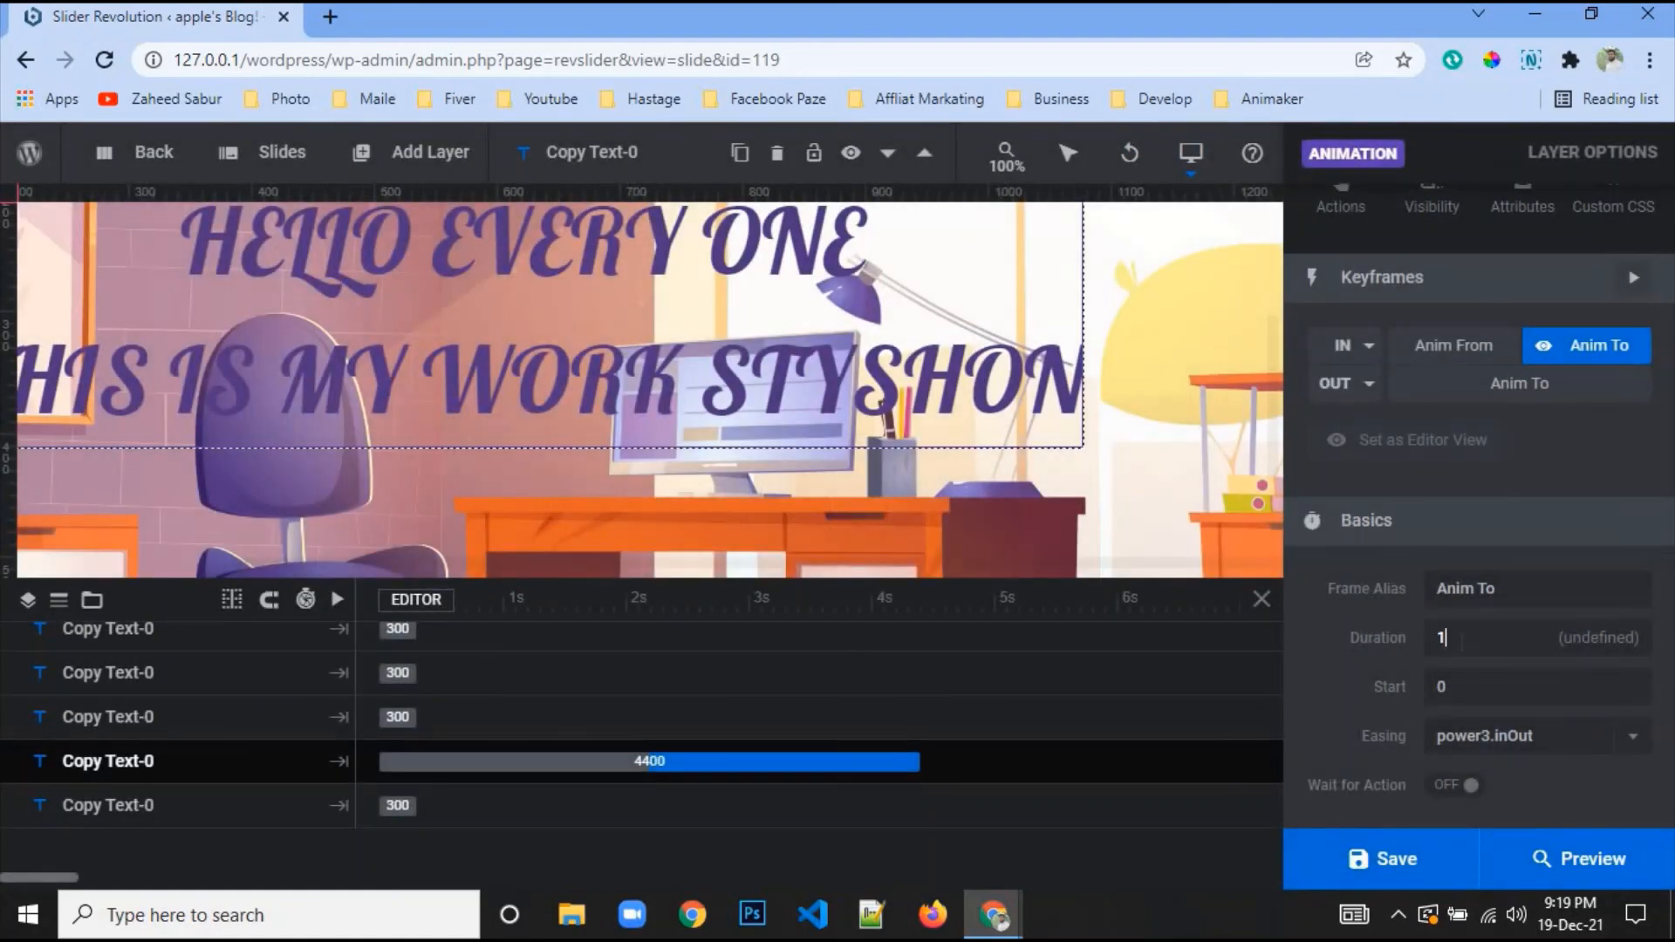
type("1000")
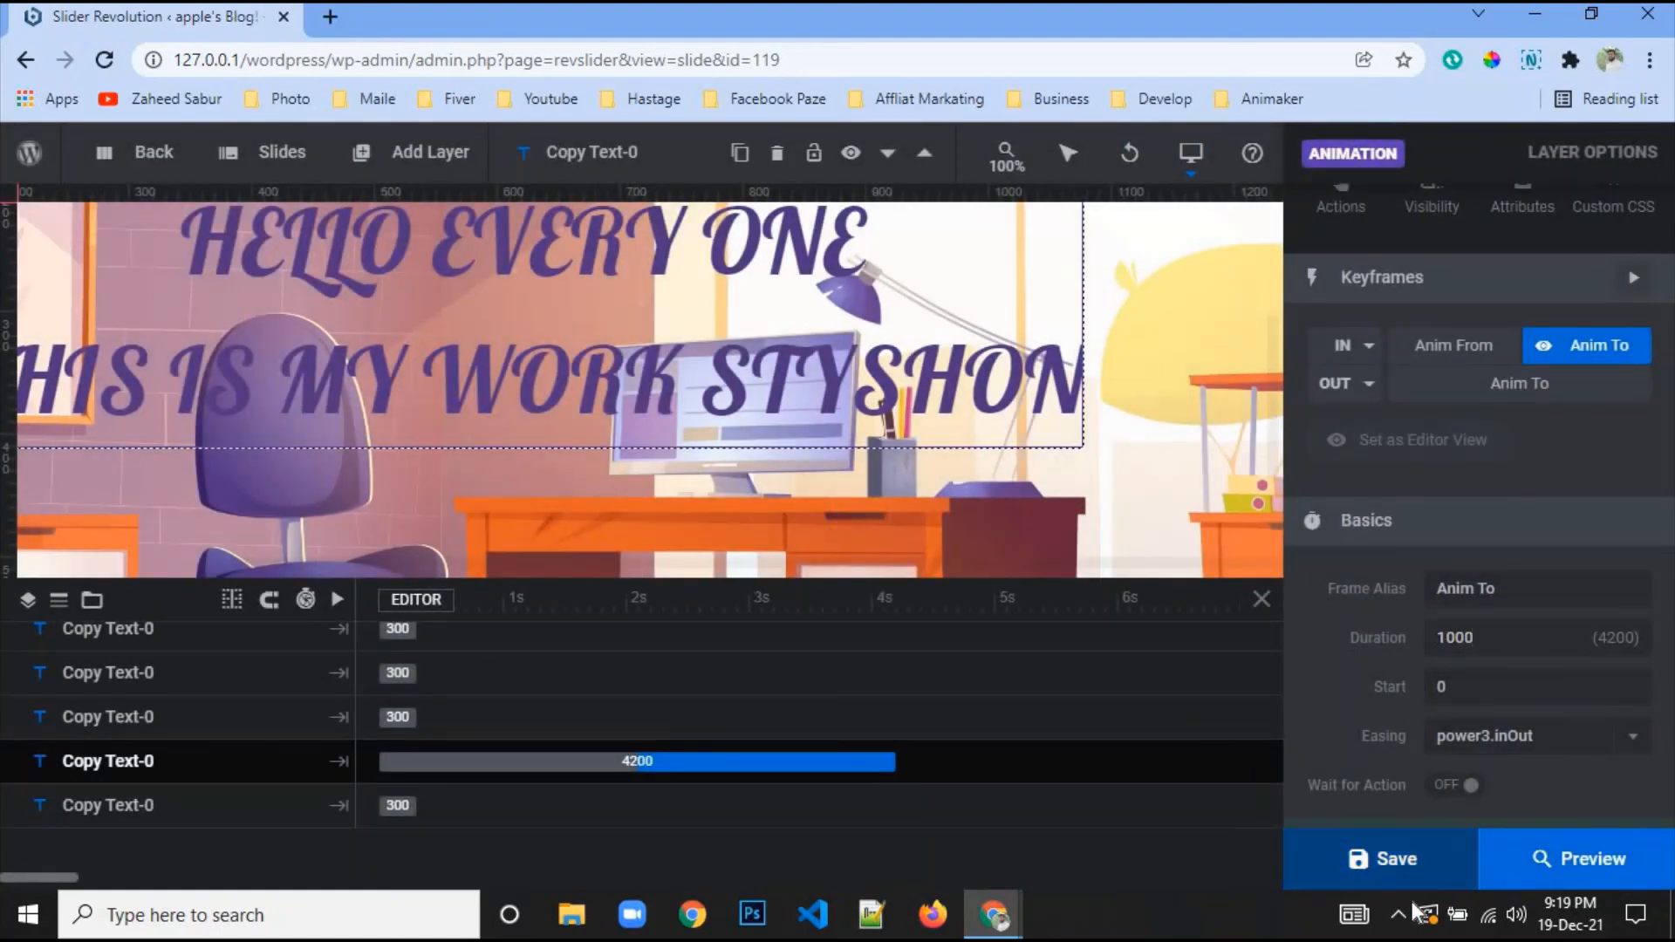
left_click(1389, 866)
Preview the slider and advance through its slides to check the headline animations
left_click(1551, 871)
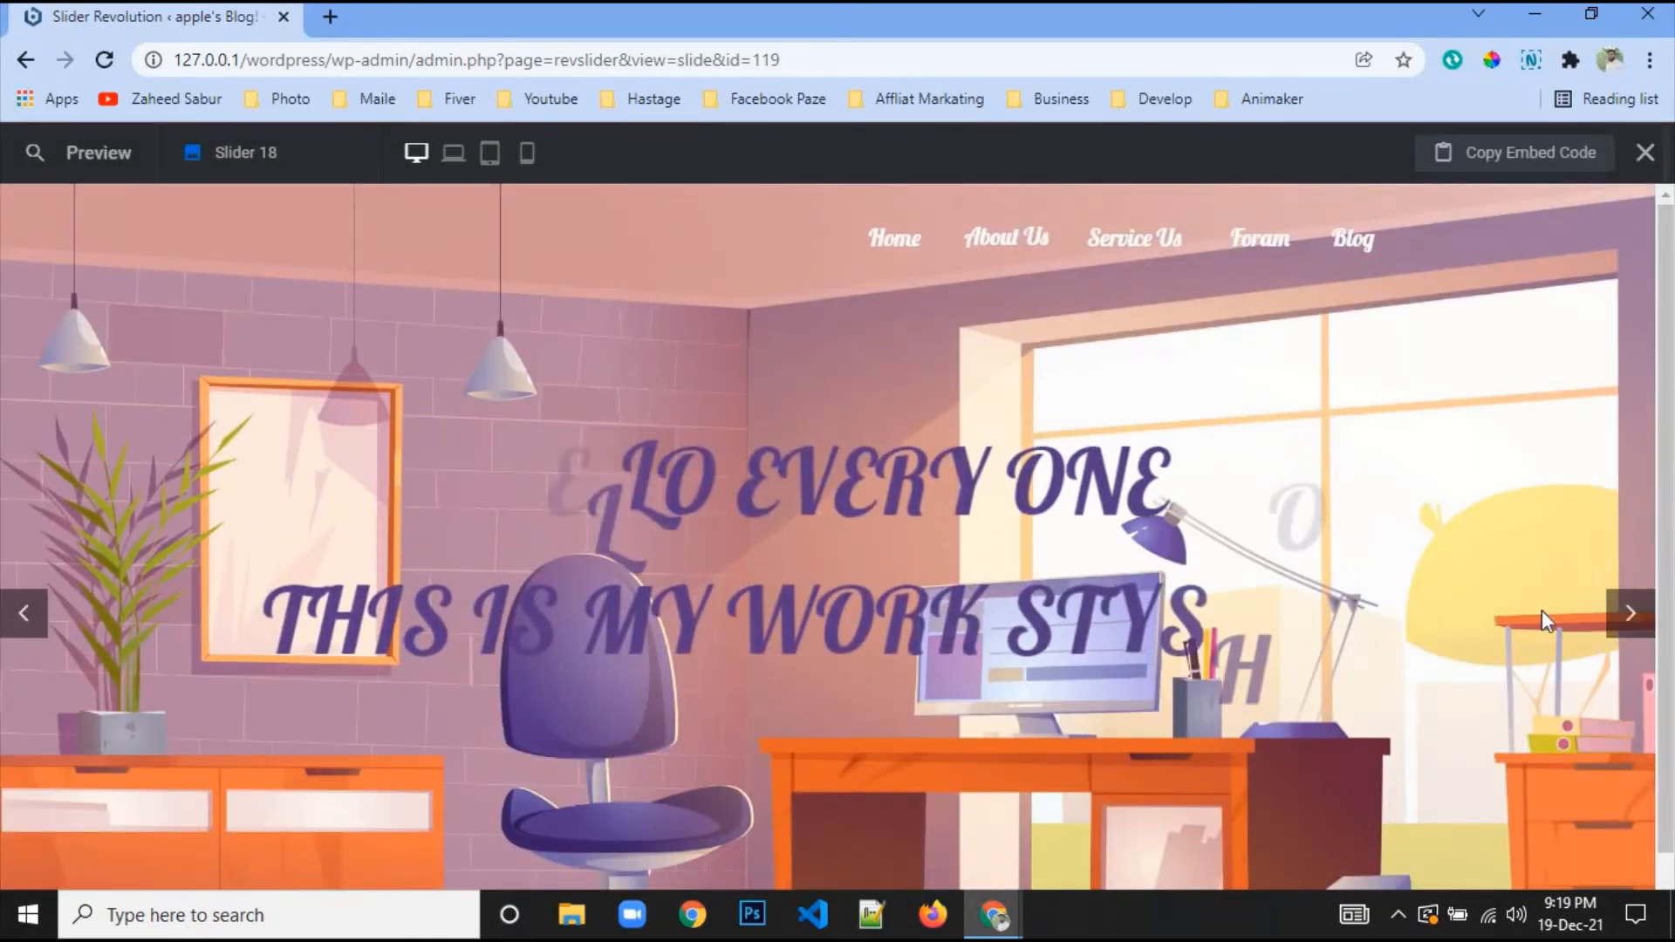
left_click(1629, 616)
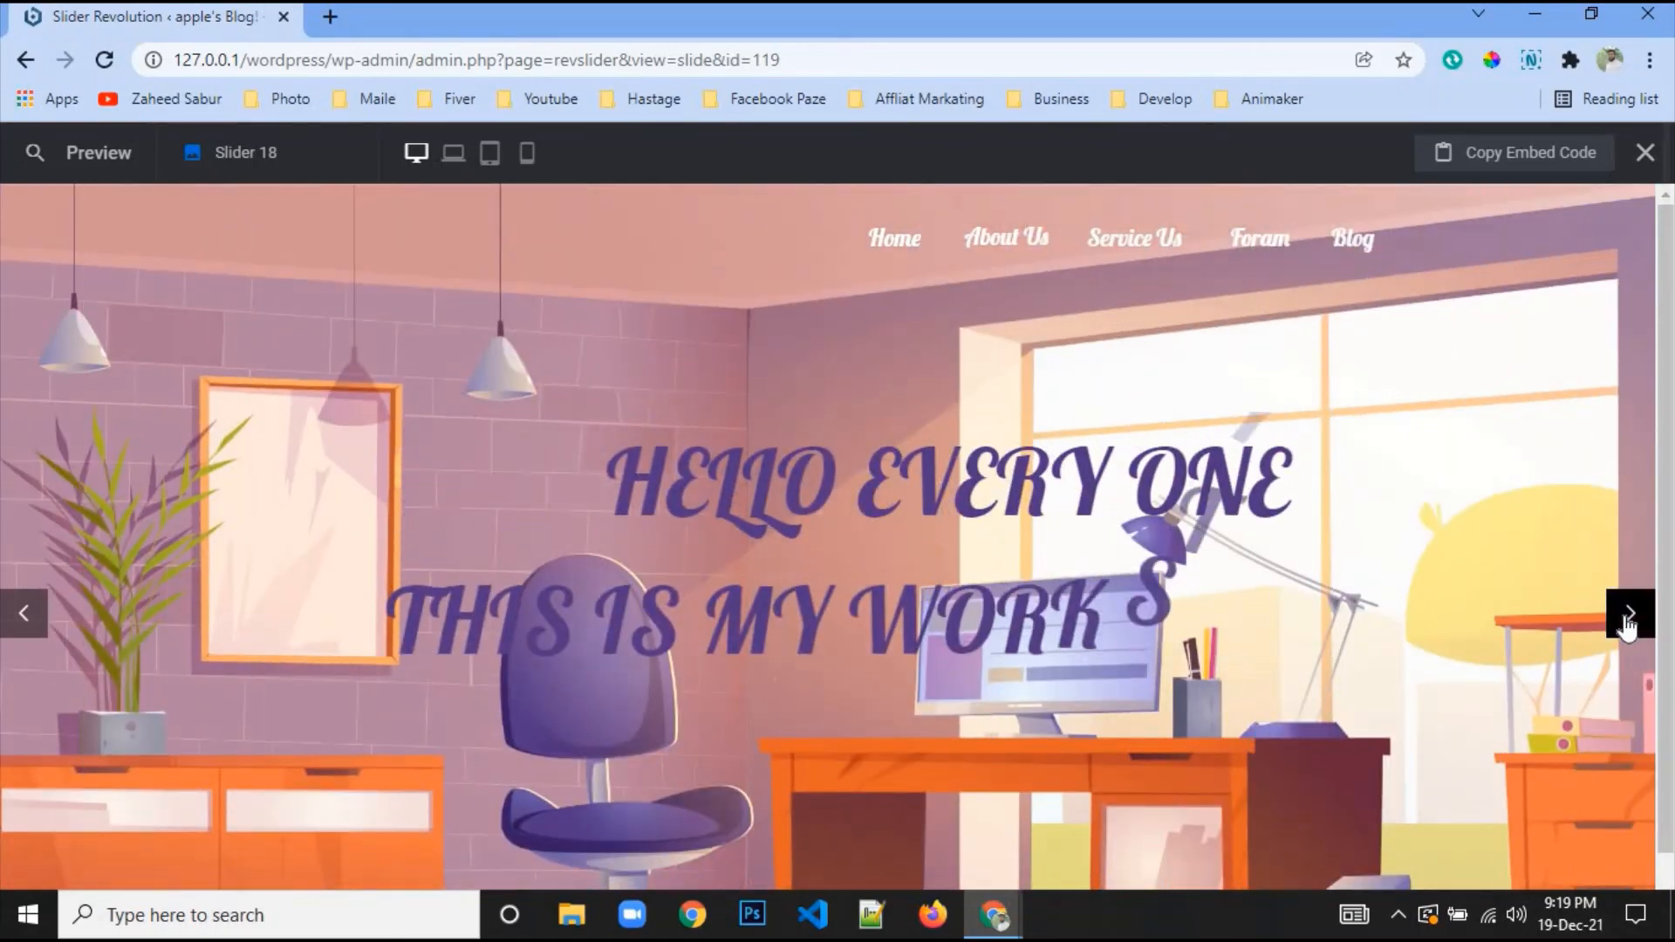
left_click(1629, 615)
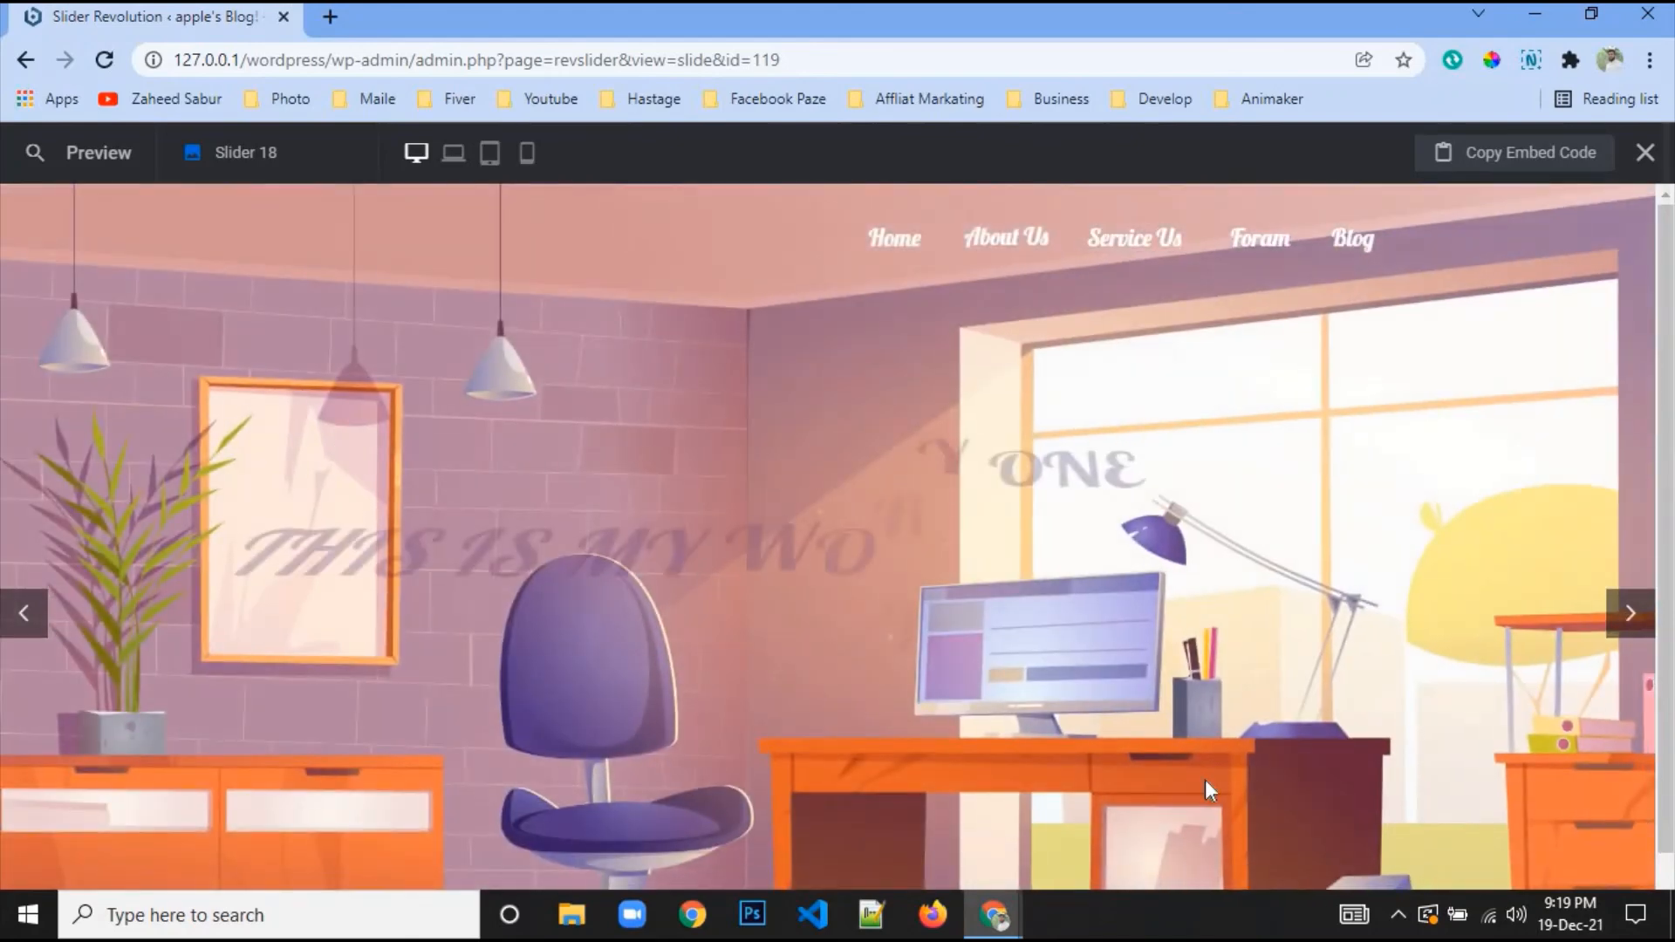
left_click(1398, 914)
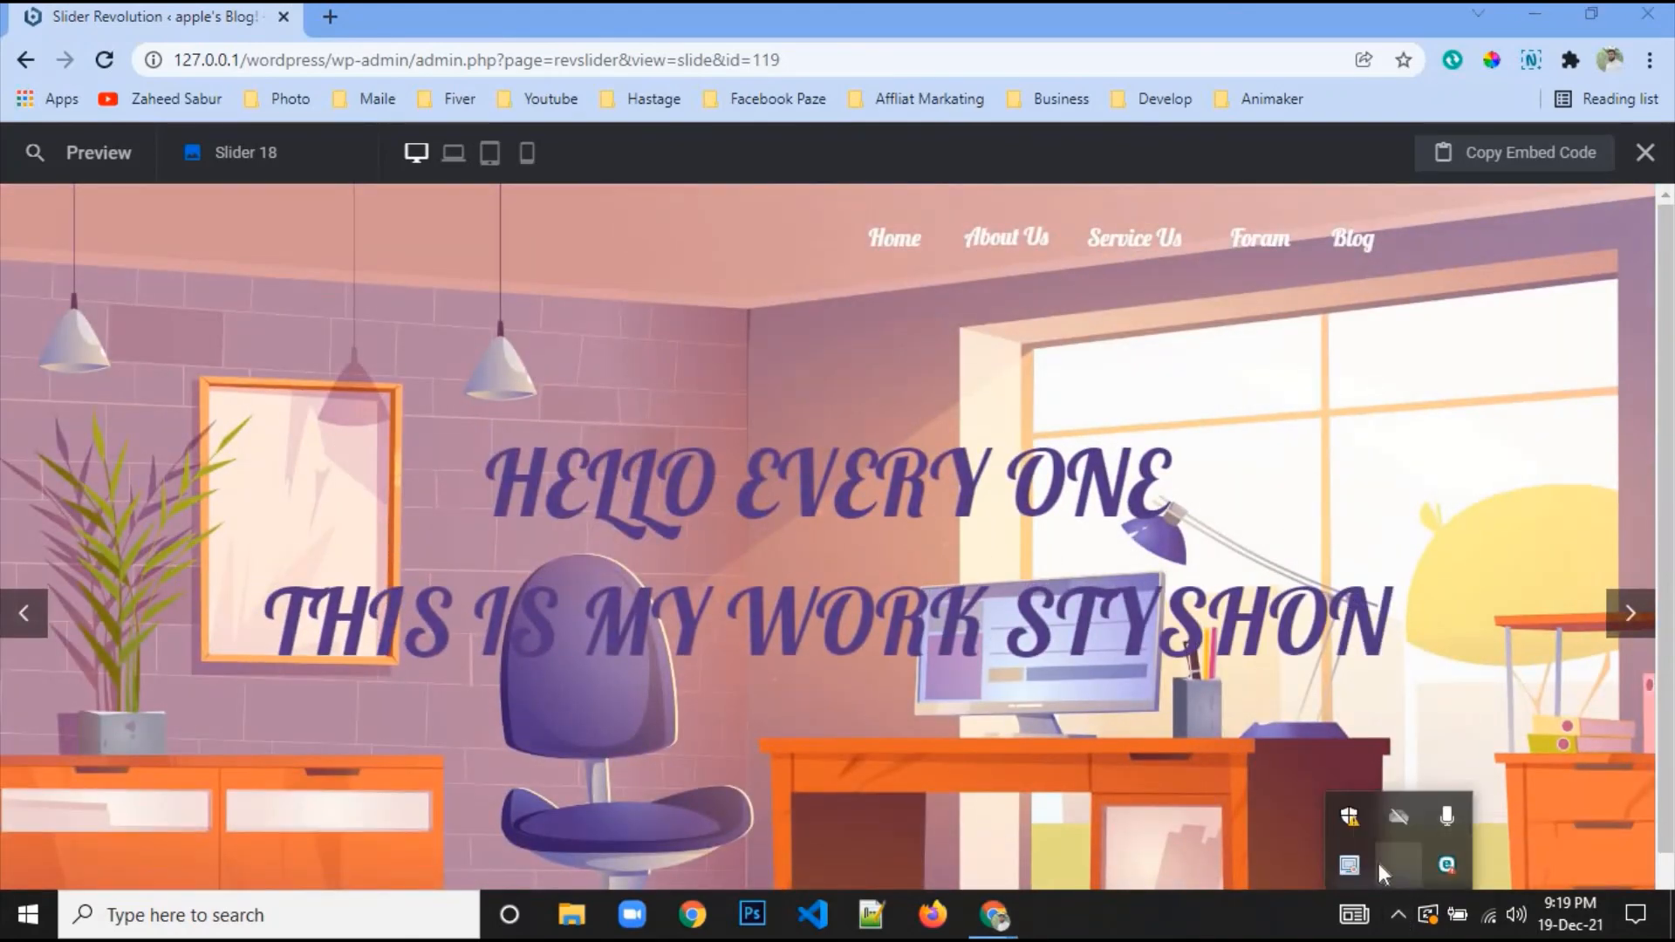